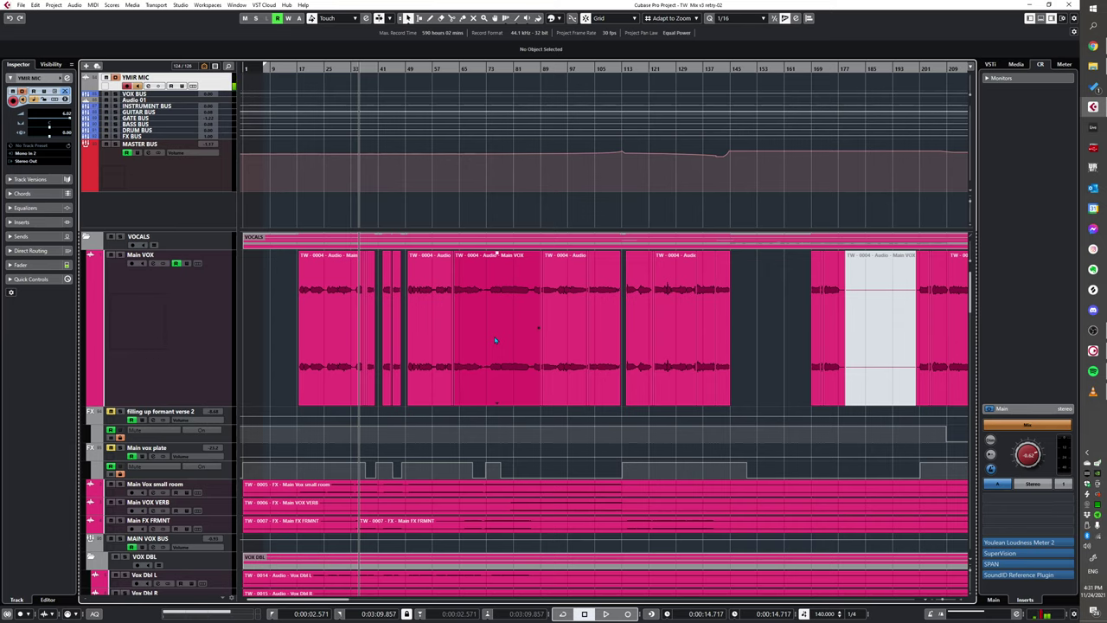
- Shrink the upper track section and look over the arrangement from the vocal tracks down to the bass tracks
scroll(294, 237, "down", 10)
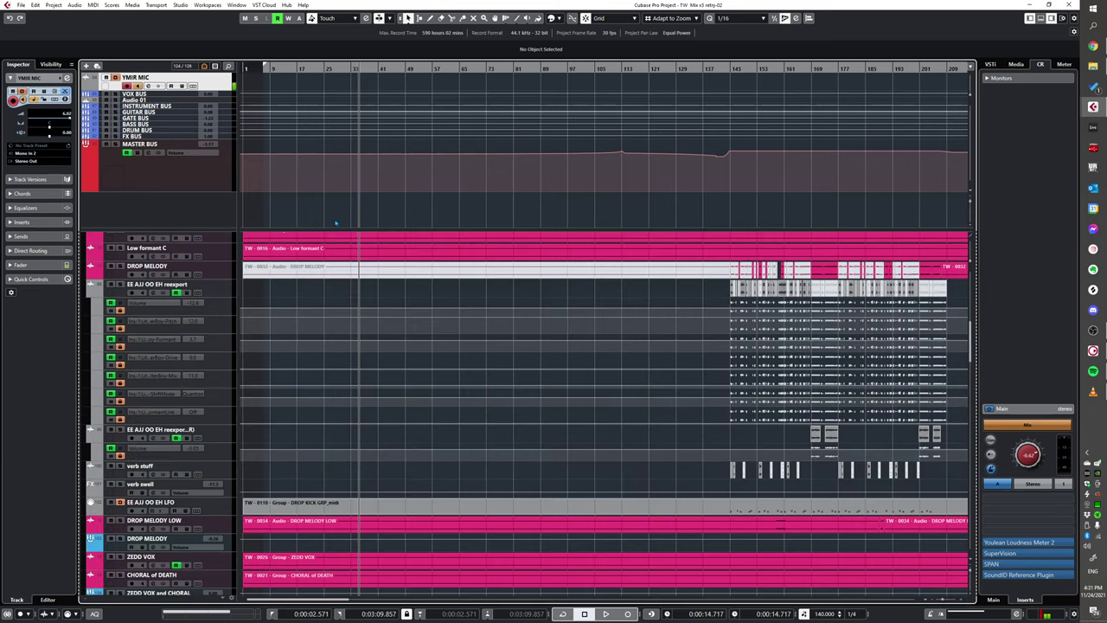
left_click_drag(291, 228, 287, 195)
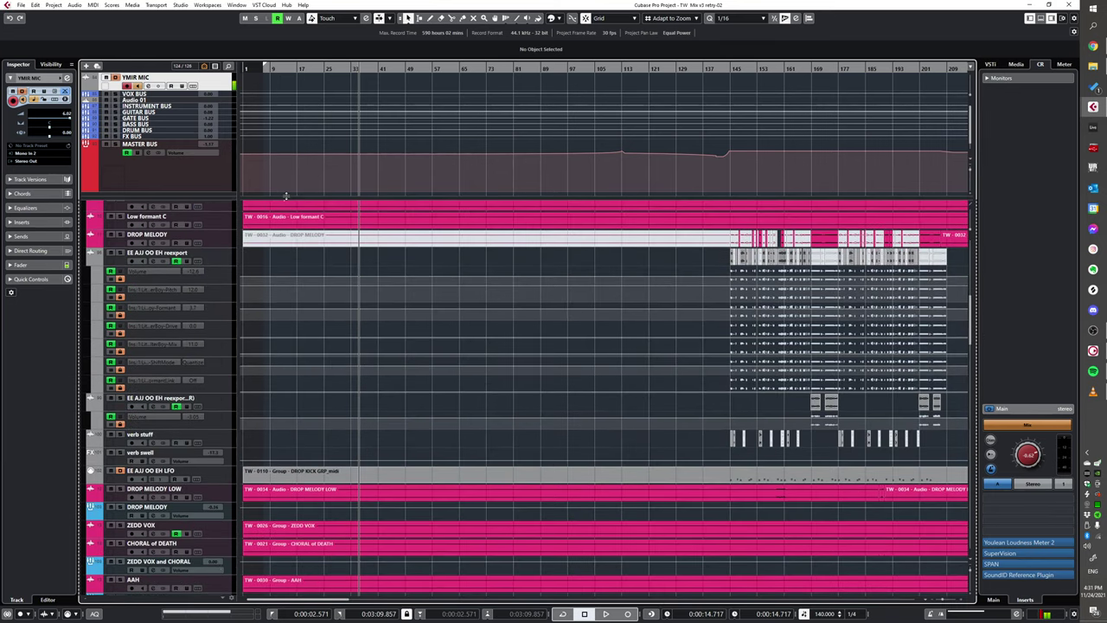
scroll(370, 304, "up", 10)
scroll(439, 321, "down", 3)
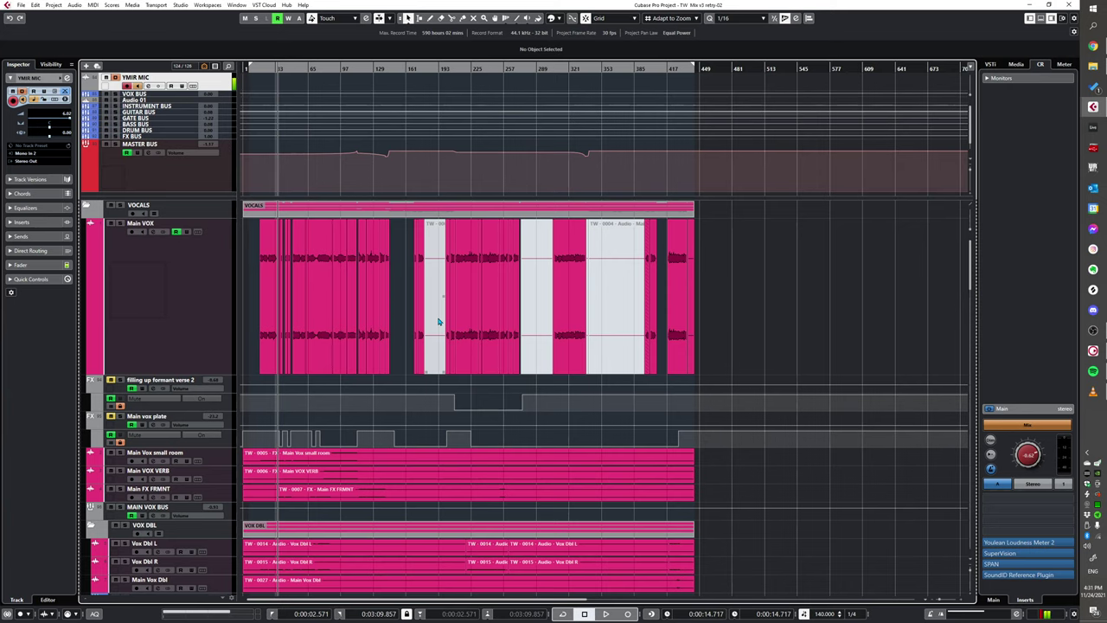
scroll(593, 287, "down", 10)
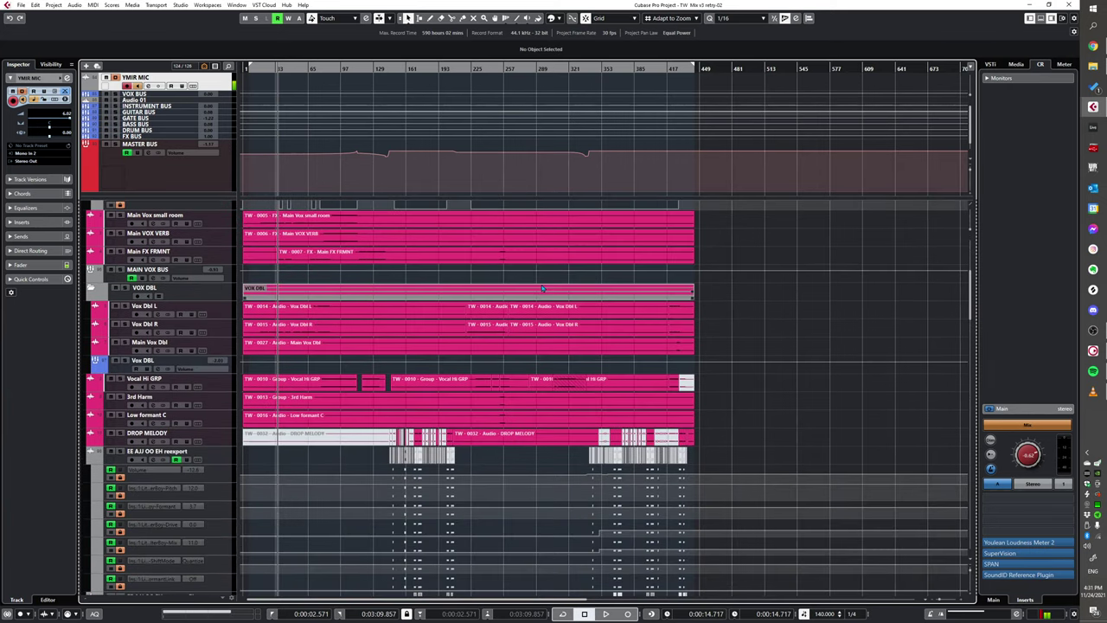
scroll(518, 373, "down", 5)
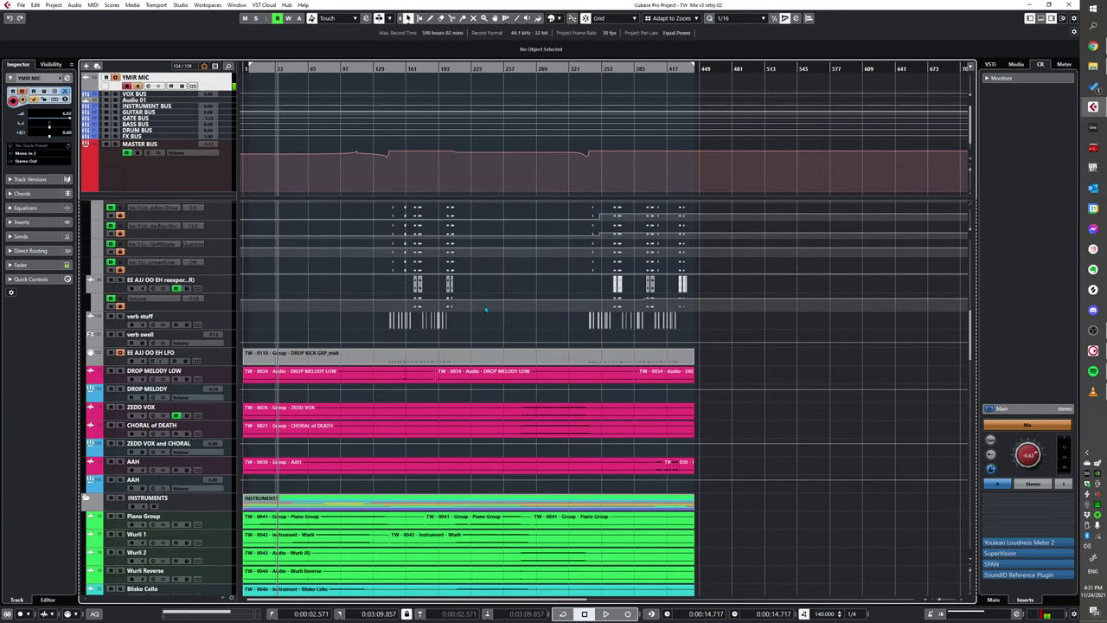
scroll(485, 309, "down", 6)
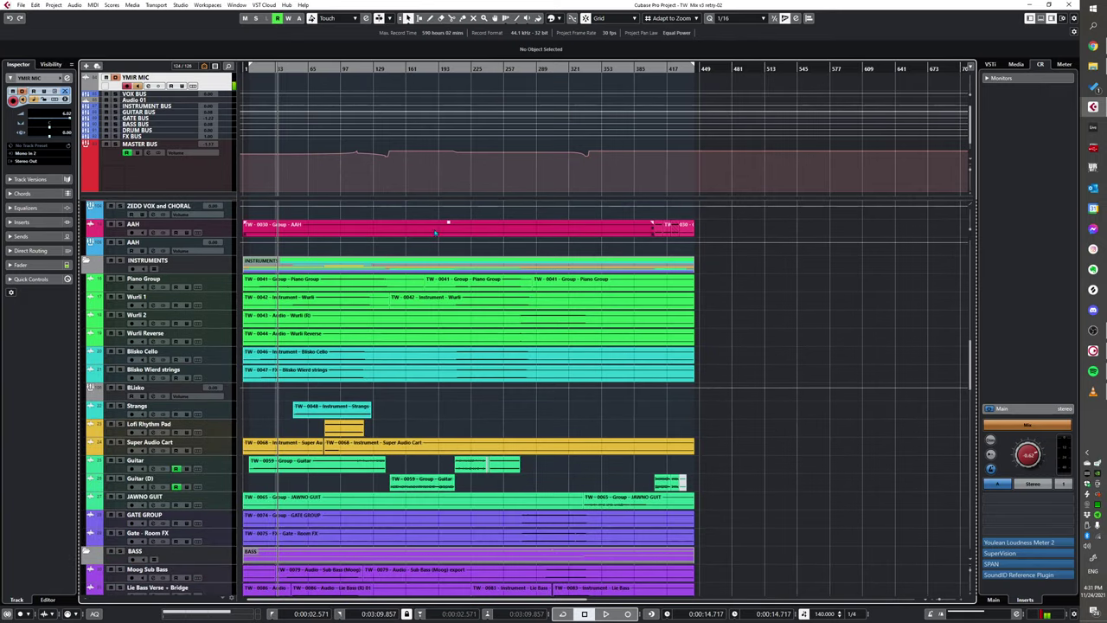
scroll(494, 318, "down", 15)
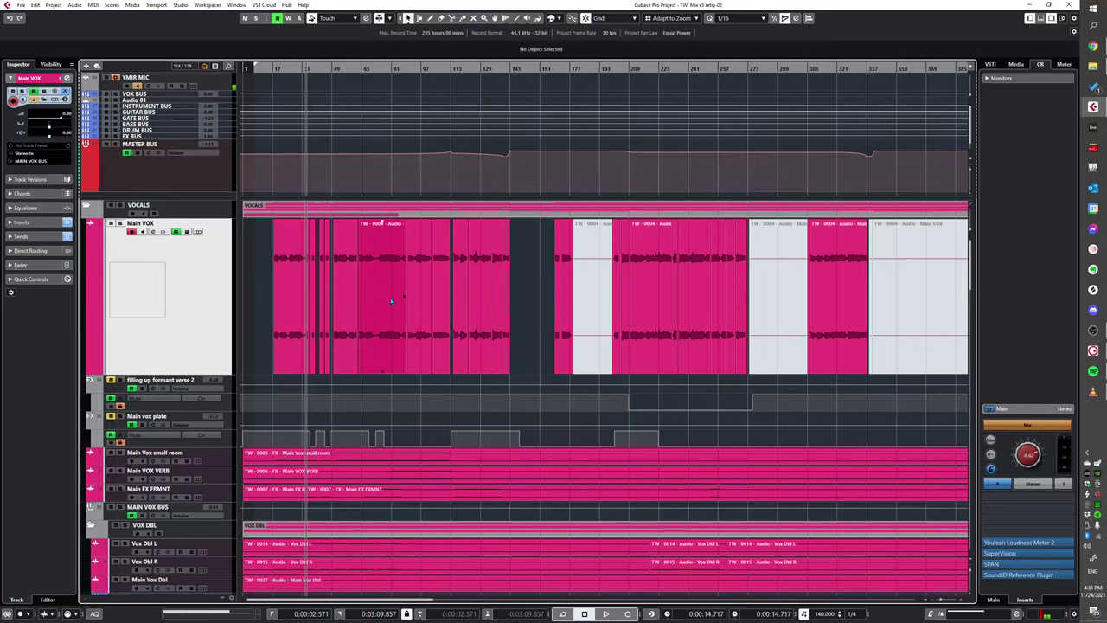
- Examine the opening bars of the Main VOX track up close, up to its first vocal clip
key("h")
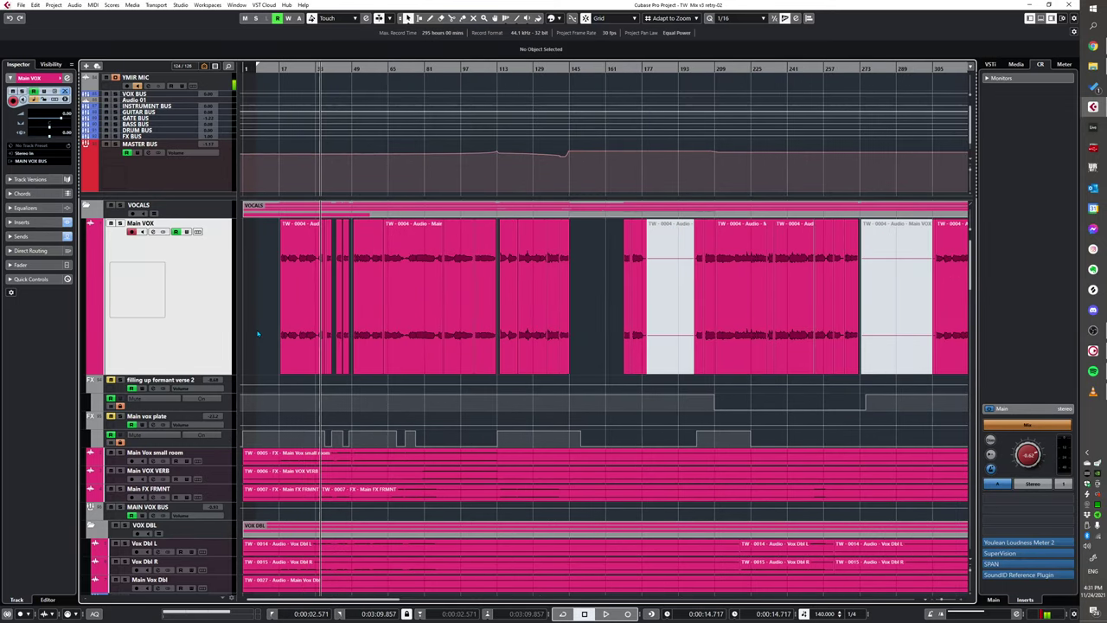
key("h")
key("h")
key("h")
key("h")
key("h")
key("h")
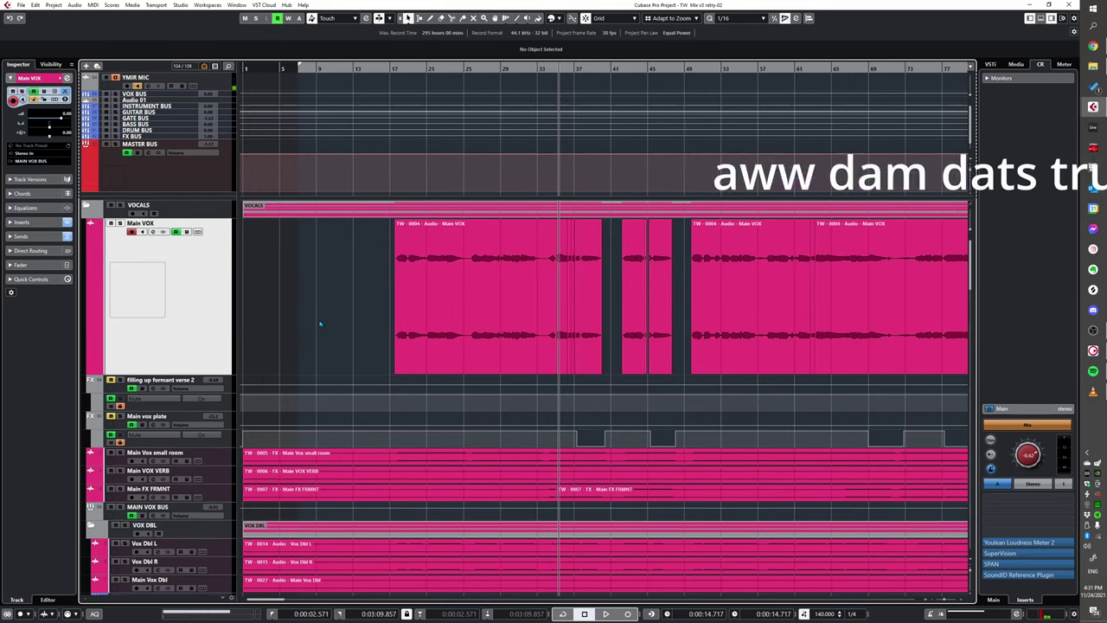
key("h")
key("h")
key("h")
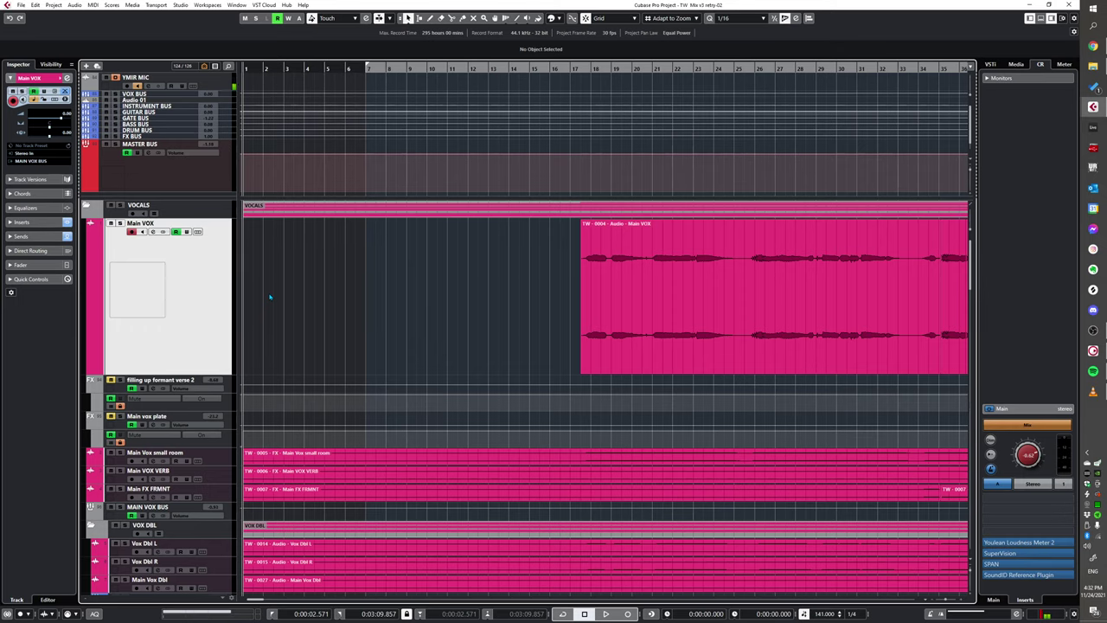
- Play the full mix from the start to about bar 49 while looking down through the tracks, and stop playback
scroll(270, 297, "down", 5)
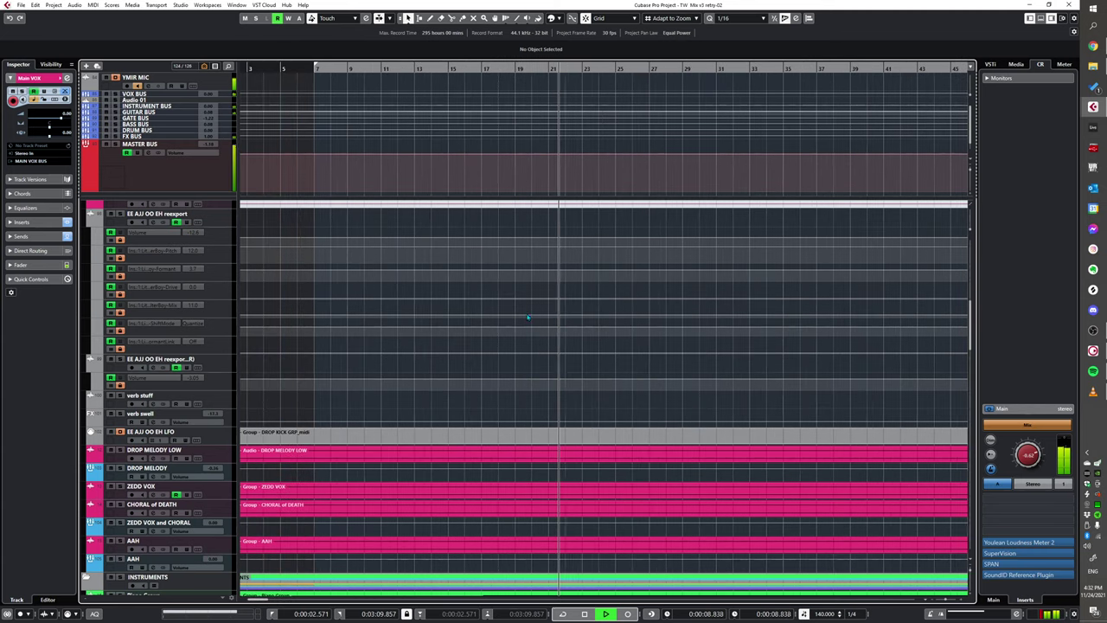
key("g")
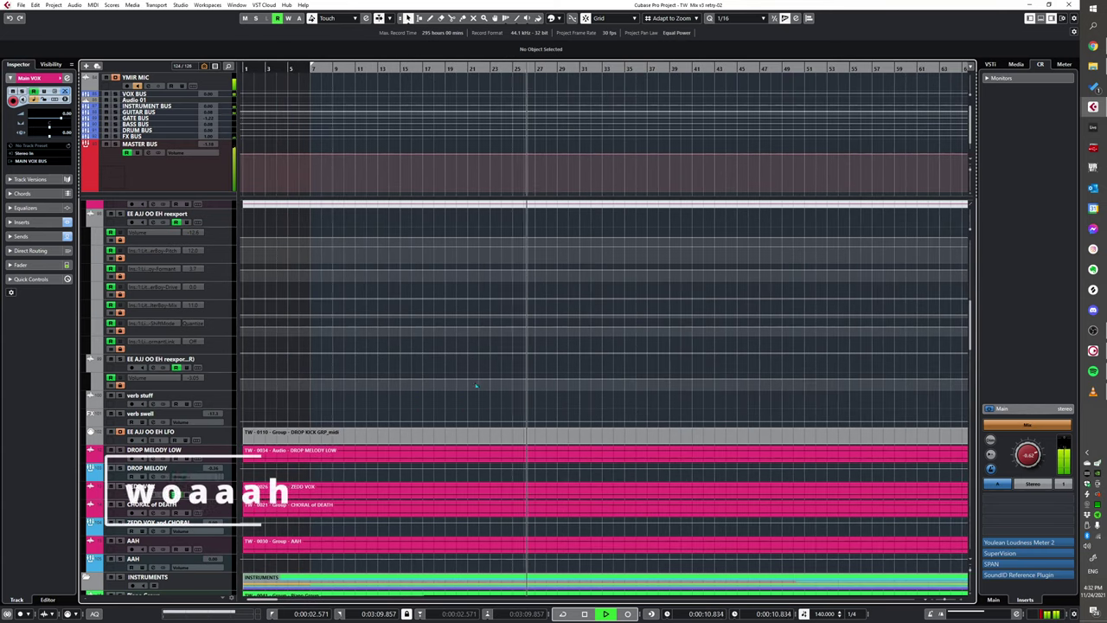
scroll(434, 478, "down", 15)
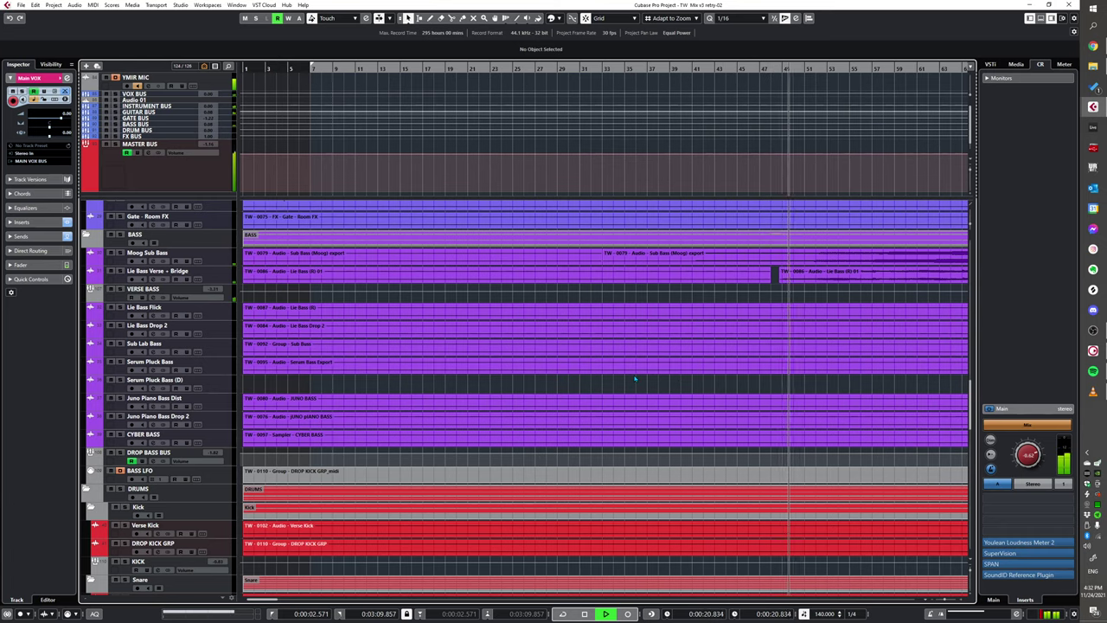
key("space")
- Collapse the upper track section and return the playhead to the left locator, with the instrument tracks of the intro in view
scroll(401, 298, "up", 2)
scroll(389, 289, "left", 2)
scroll(362, 363, "down", 5)
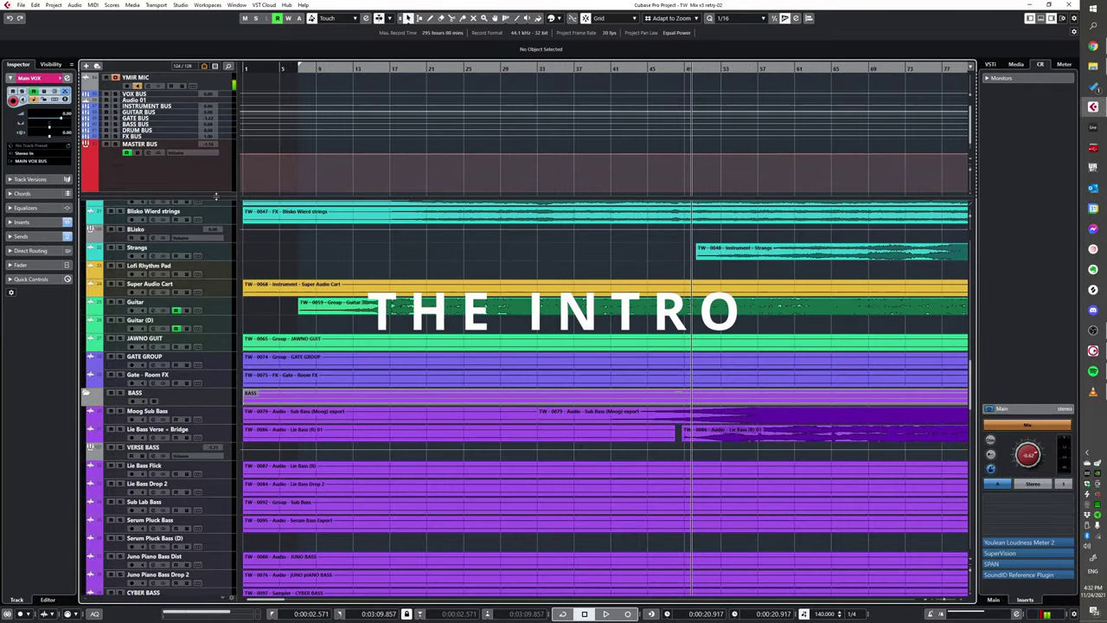
scroll(221, 197, "down", 5)
key("KP_1")
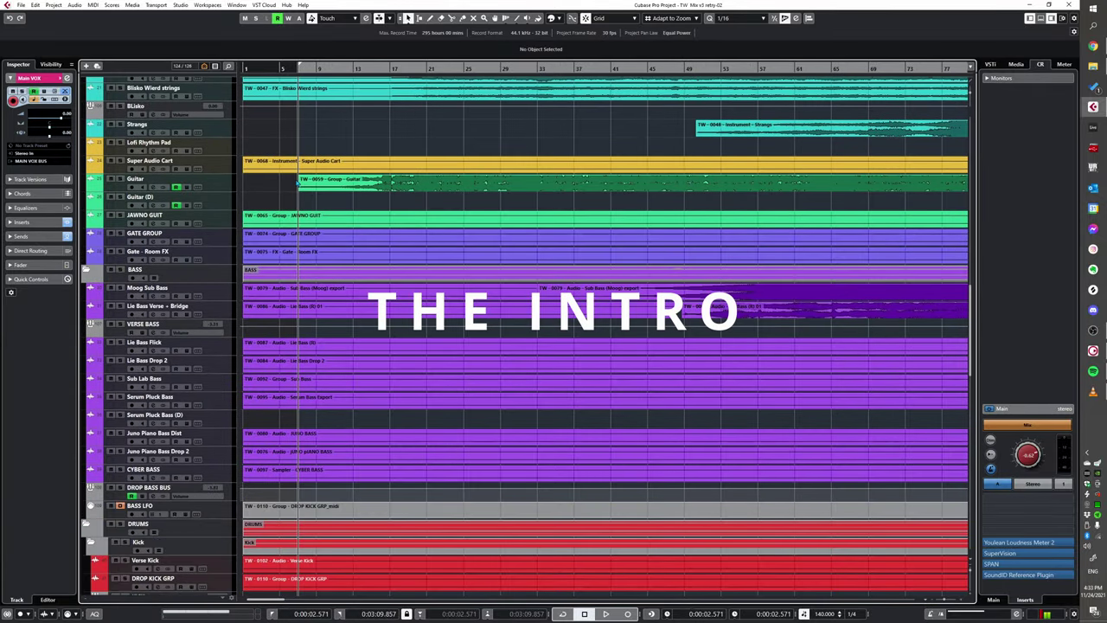
scroll(313, 234, "up", 3)
scroll(314, 314, "up", 2)
scroll(353, 334, "left", 2)
scroll(367, 332, "down", 4)
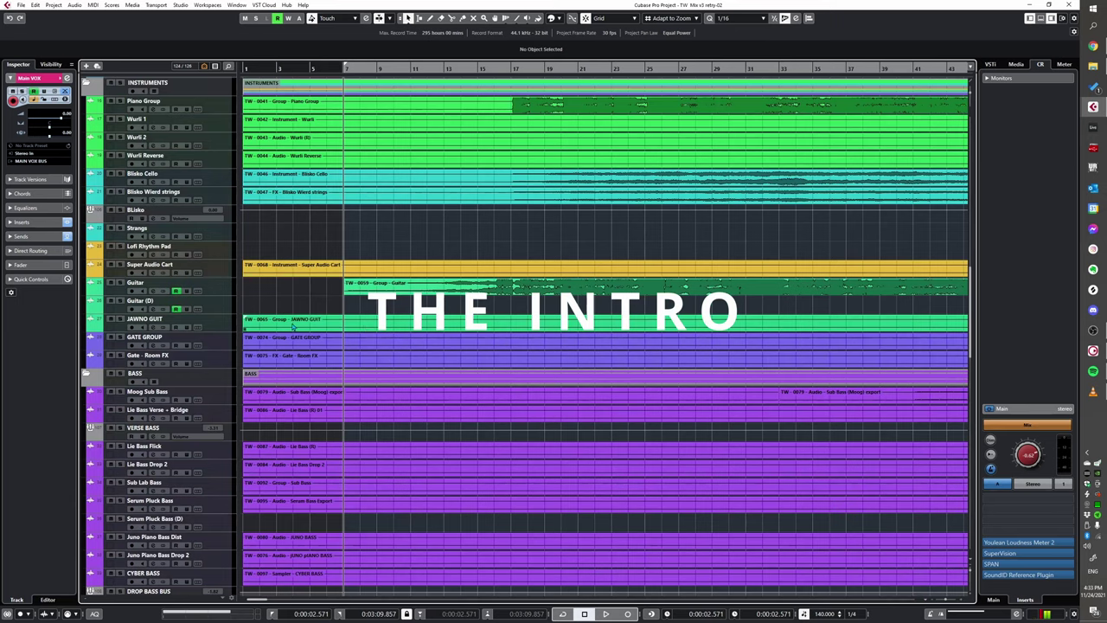
- Solo the Guitar track and listen to it from the left locator
left_click(230, 293)
key("s")
key("space")
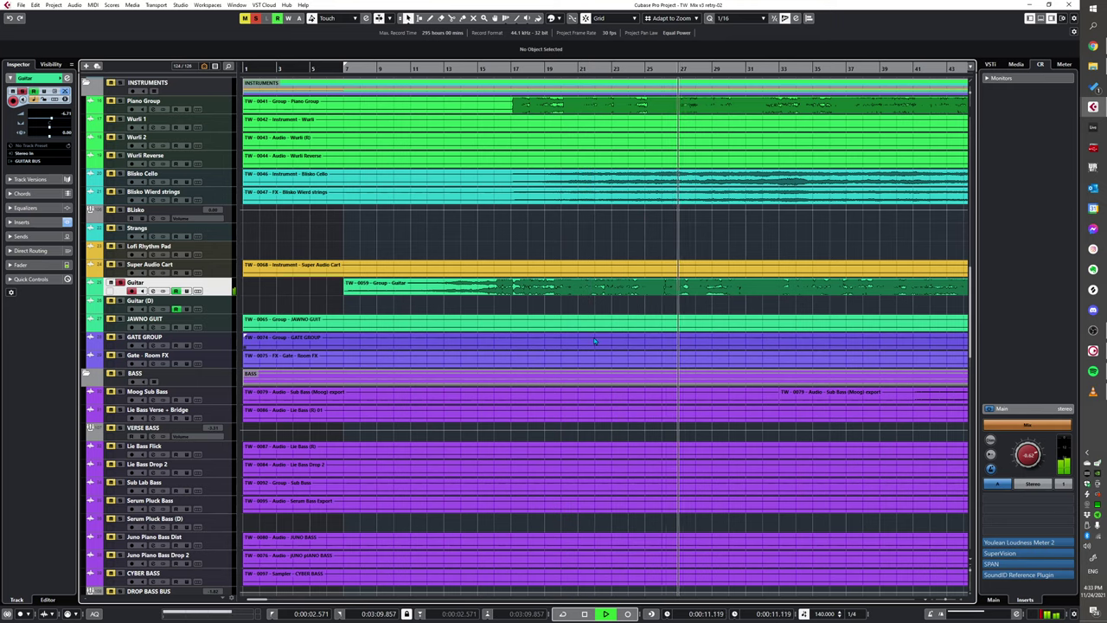
key("space")
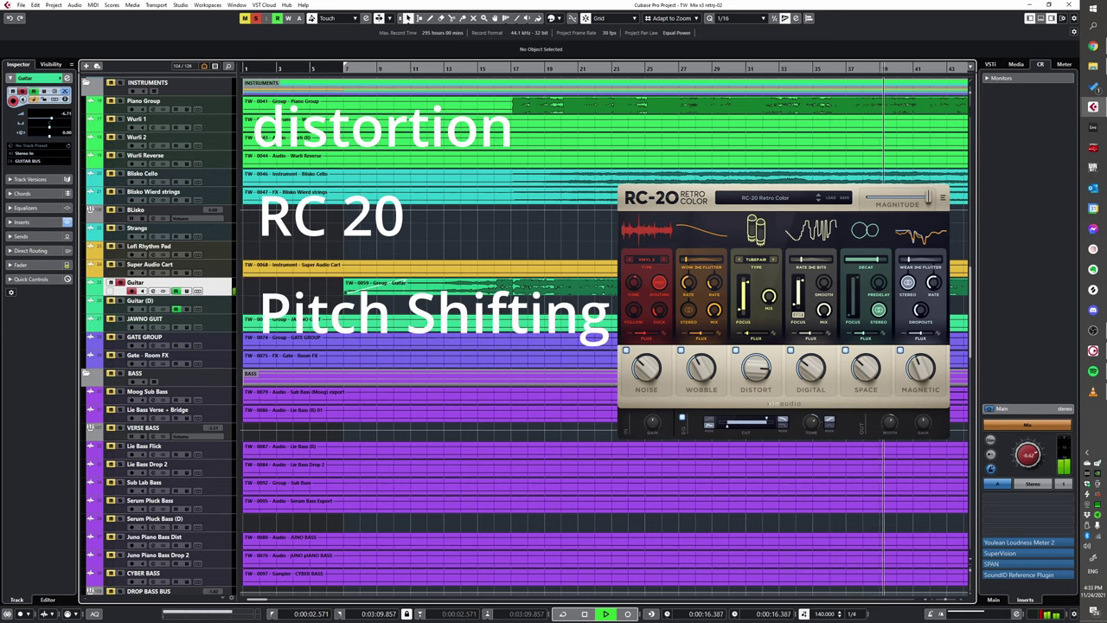
- Compare the Guitar track alone with the full mix by toggling its solo during playback, leaving it unsoloed
scroll(586, 289, "down", 3)
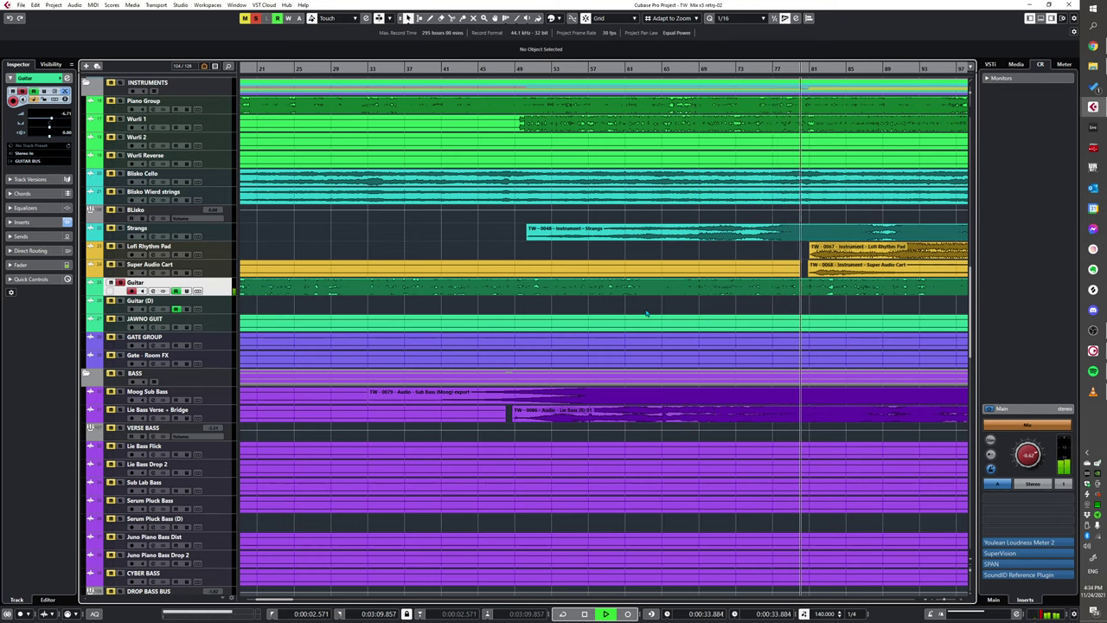
key("g")
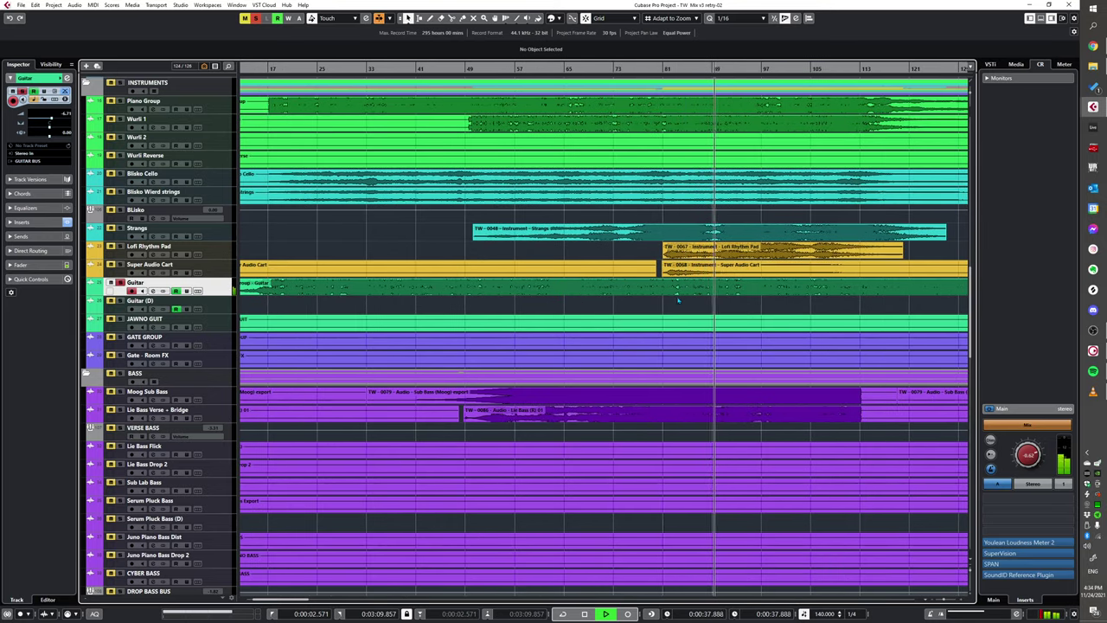
key("g")
key("g")
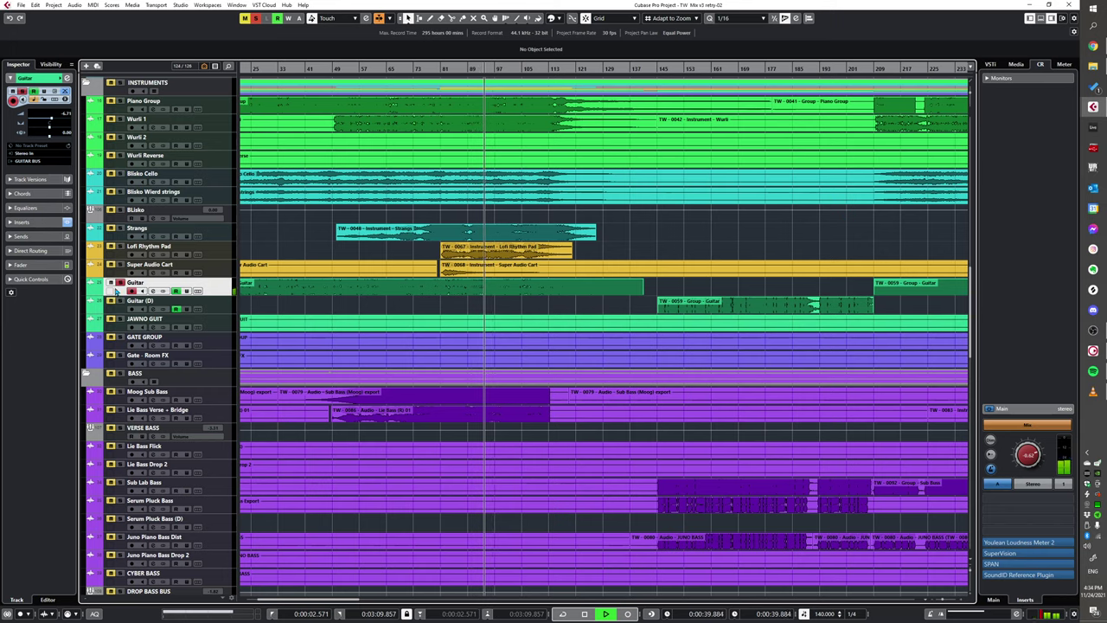
left_click(121, 282)
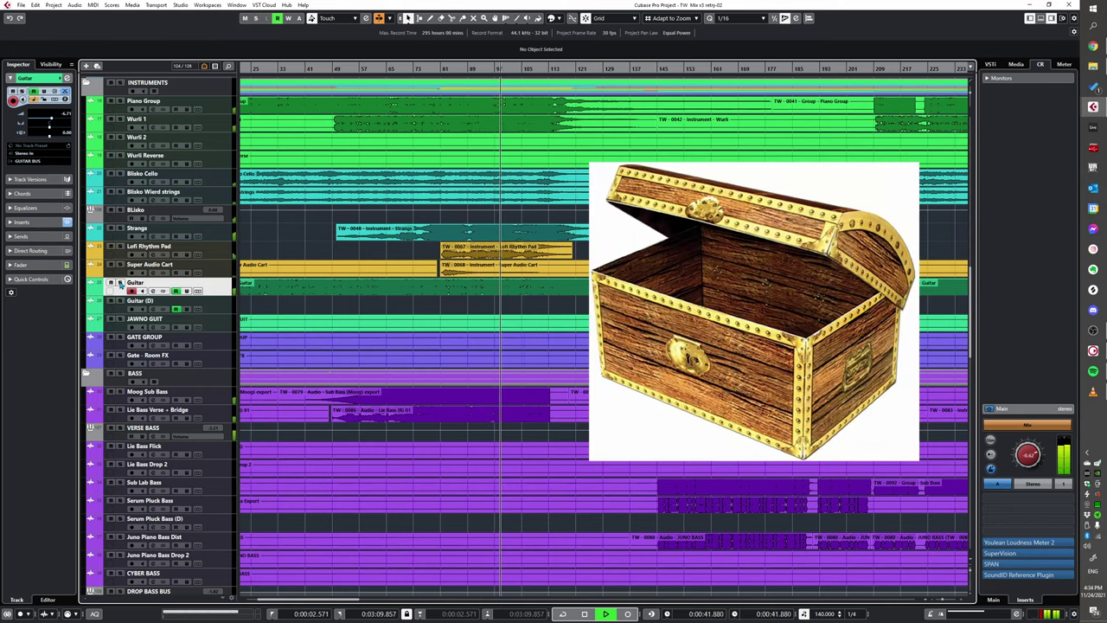
left_click(121, 283)
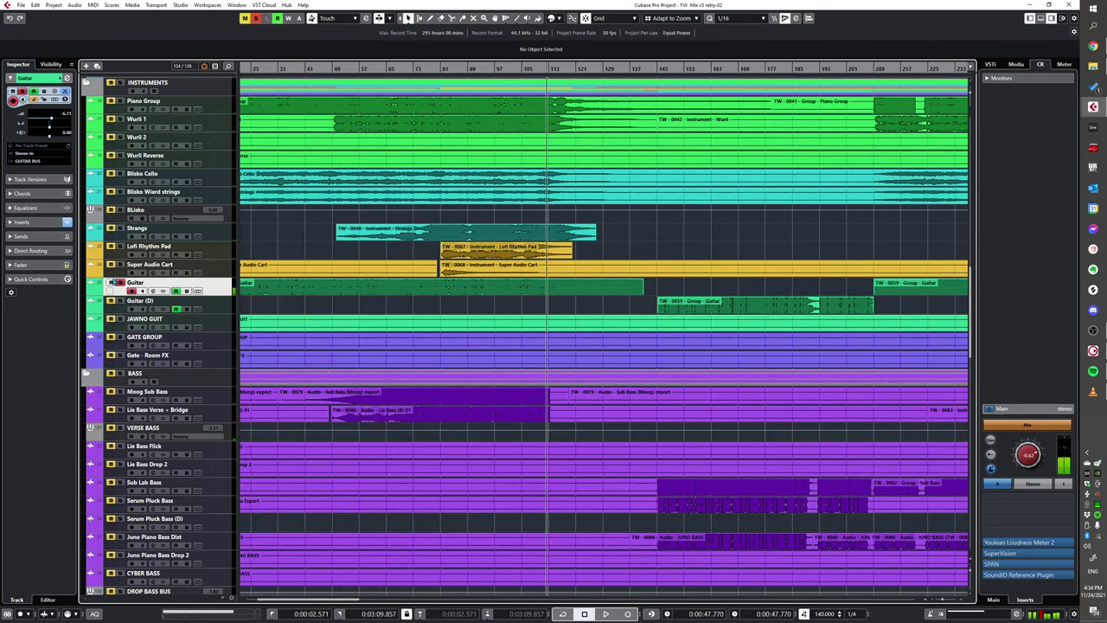
left_click(121, 284)
- Solo the BLisko group track and listen to its cello and weird strings up to about bar 81
scroll(410, 269, "up", 2)
scroll(303, 302, "left", 2)
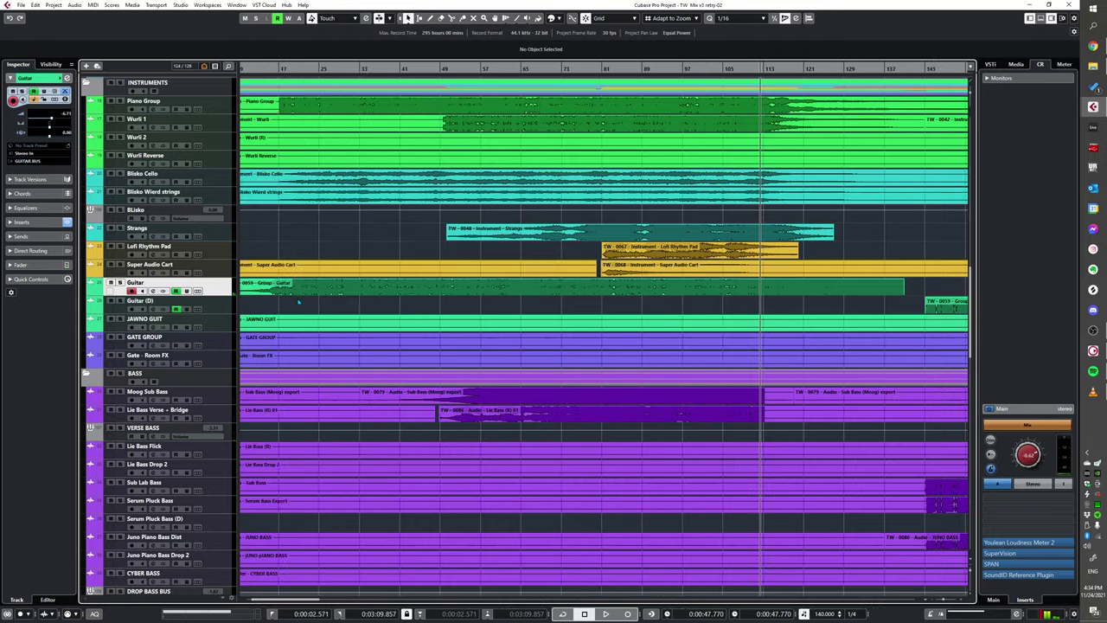
scroll(379, 264, "up", 2)
scroll(378, 265, "left", 1)
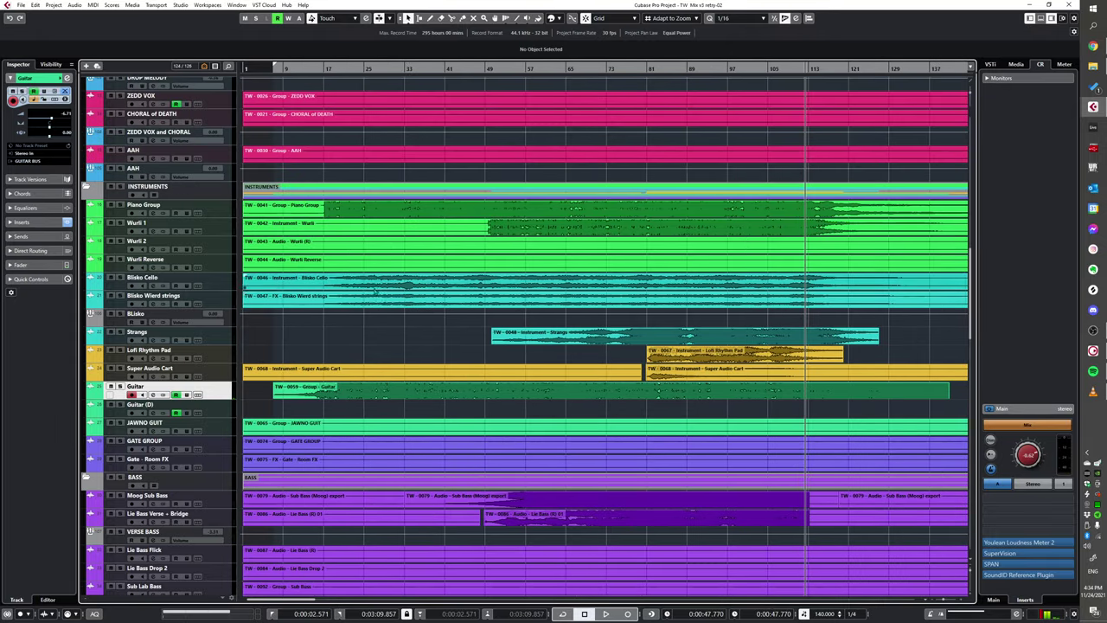
left_click(221, 285)
left_click(218, 315)
key("s")
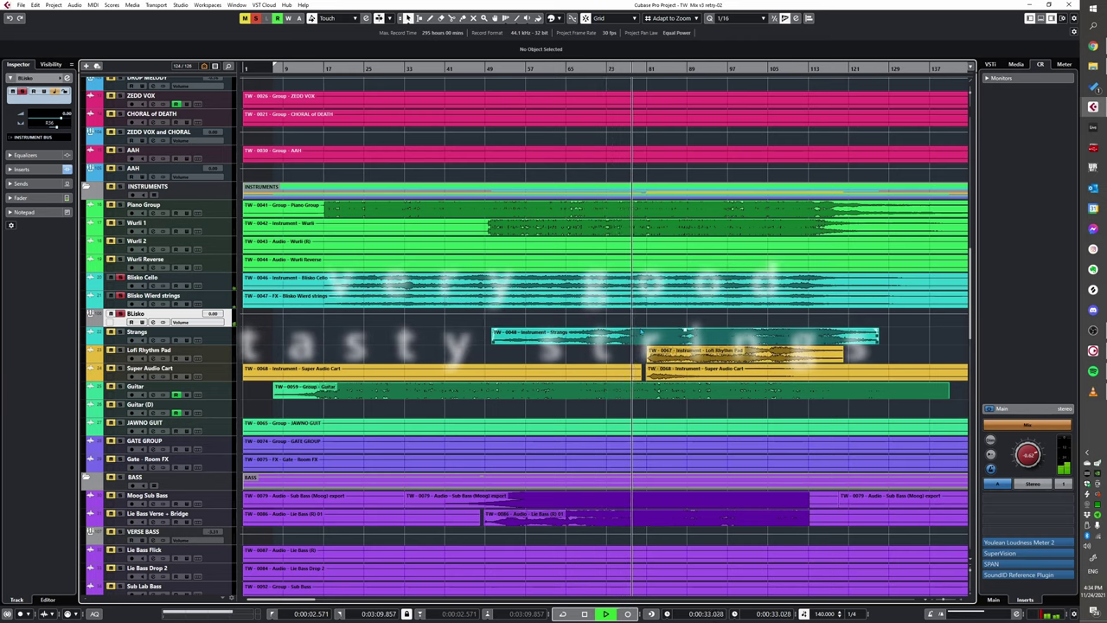
key("space")
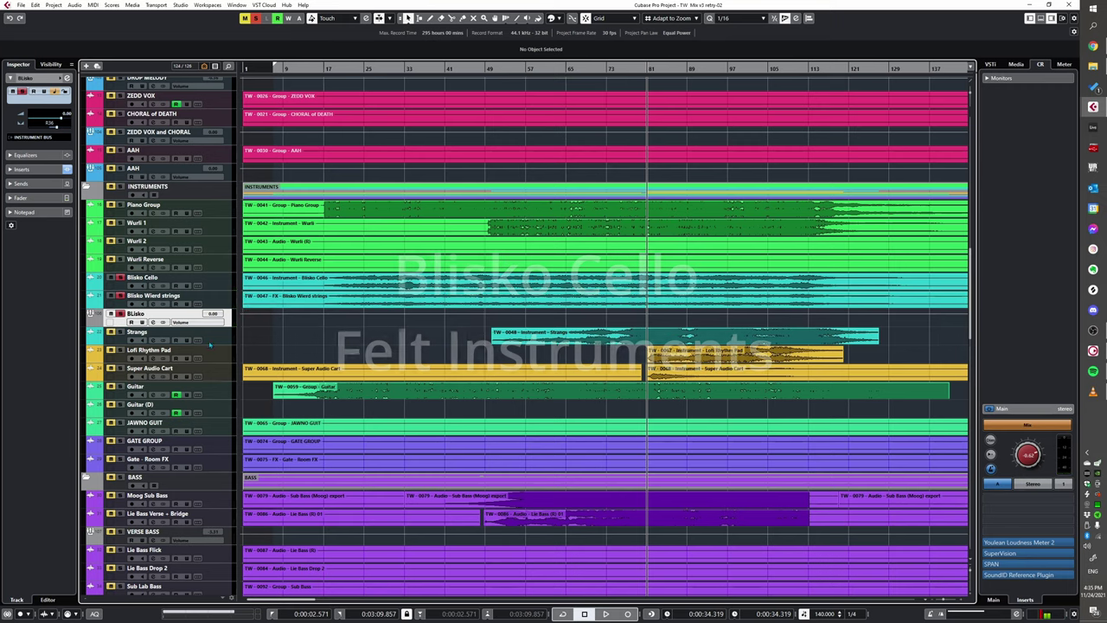
- Add the Lofi Rhythm Pad to the soloed string tracks during playback and select the Super Audio Cart track
scroll(526, 403, "up", 1)
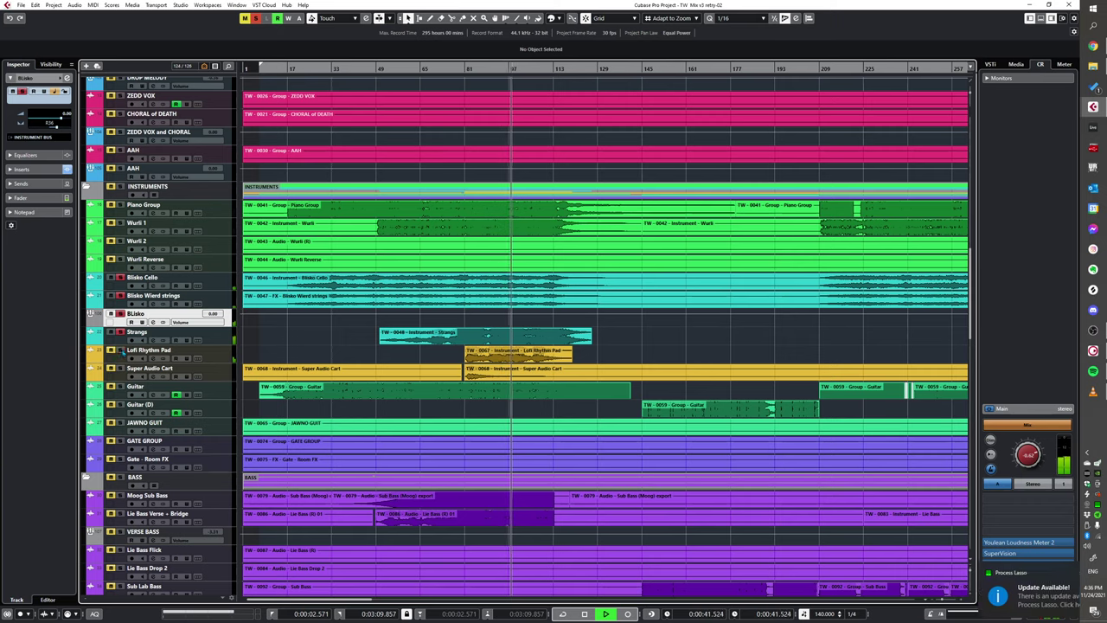
left_click(111, 377)
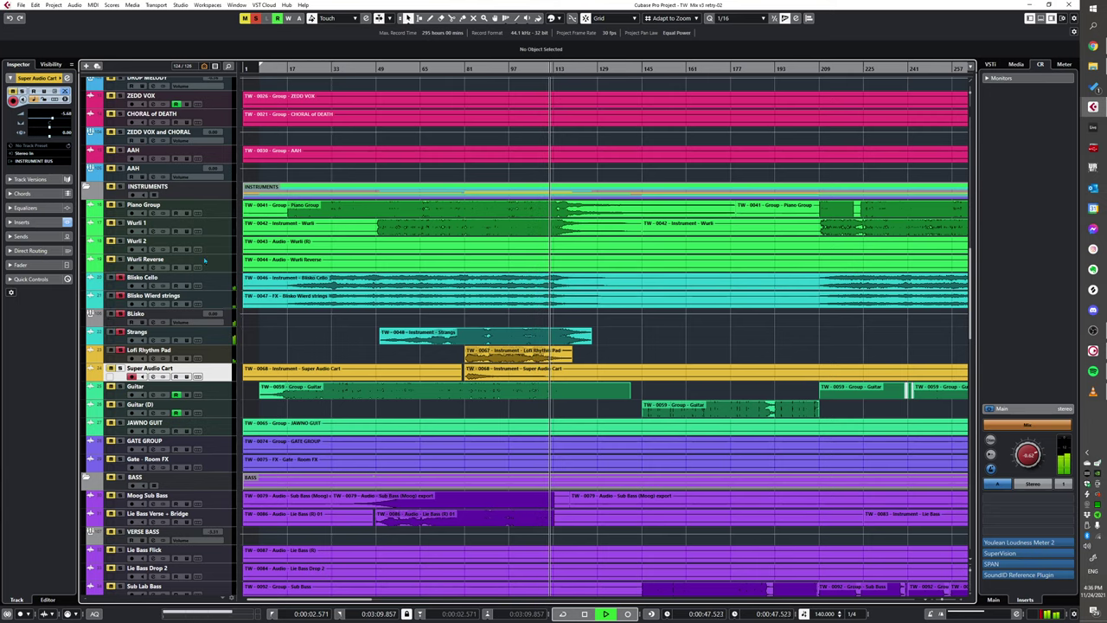
scroll(408, 288, "up", 2)
scroll(333, 231, "left", 3)
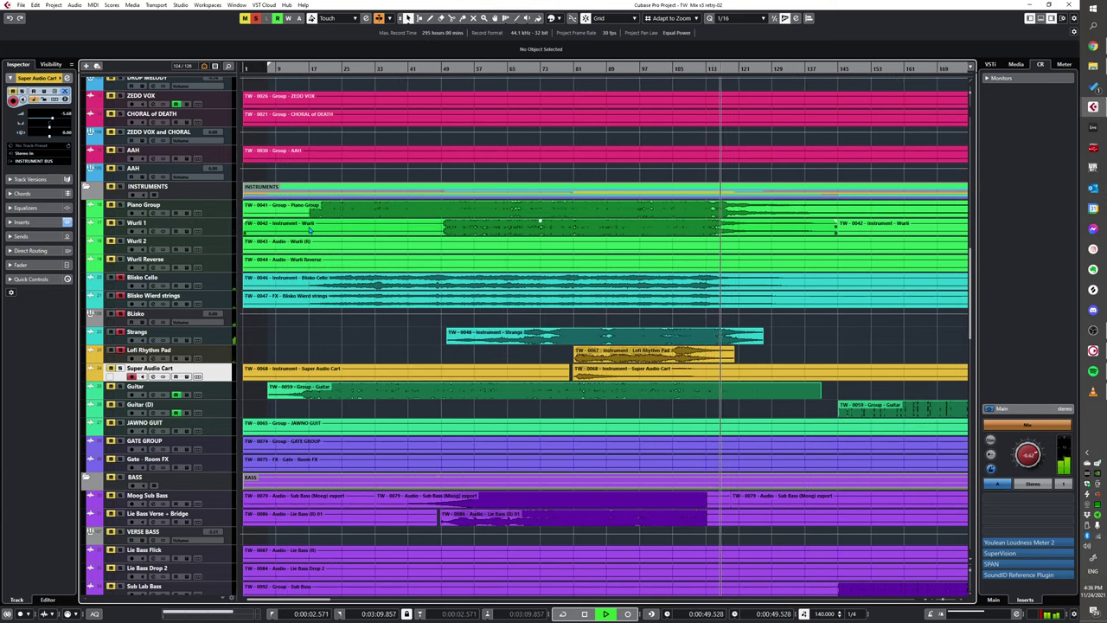
left_click(310, 230)
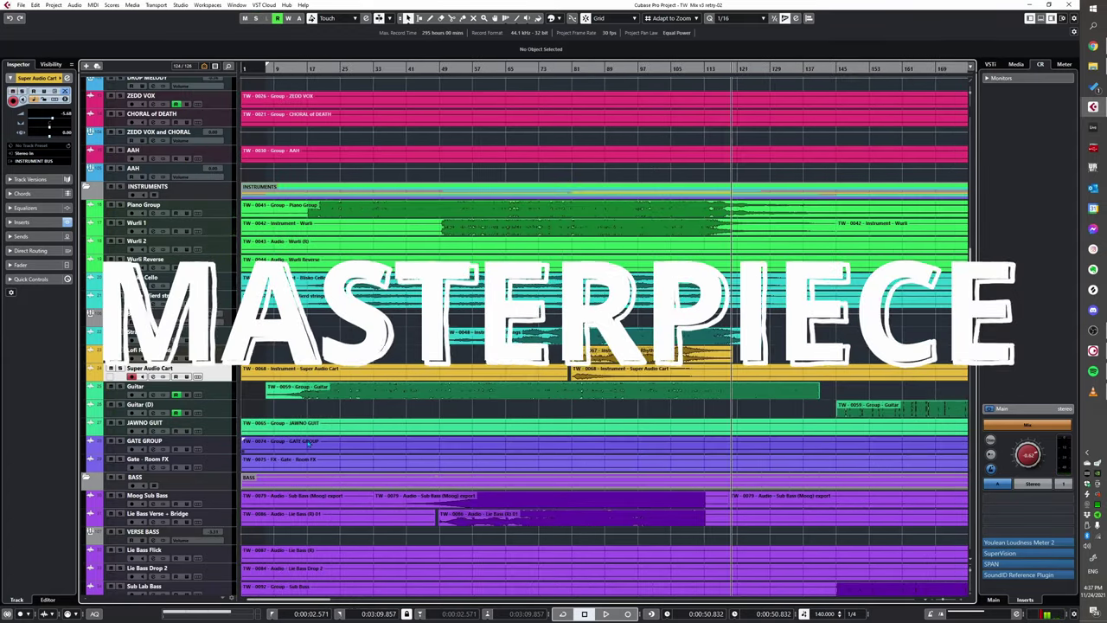
- Audition the Super Audio Cart track soloed around bar 81, and play the same passage in the full mix with solo off
left_click(121, 368)
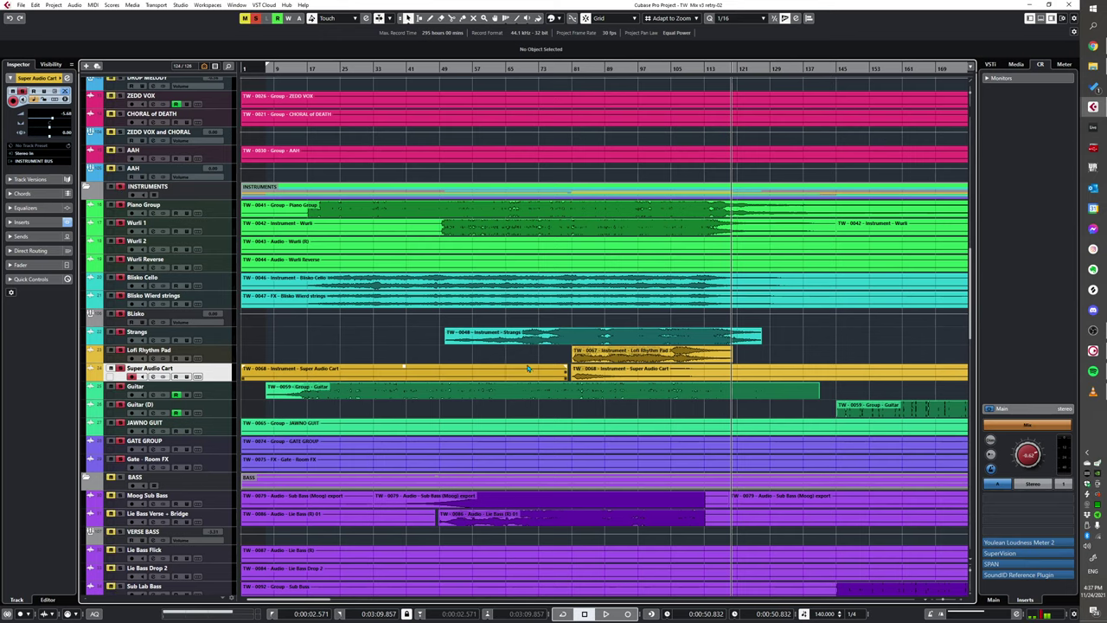
key("space")
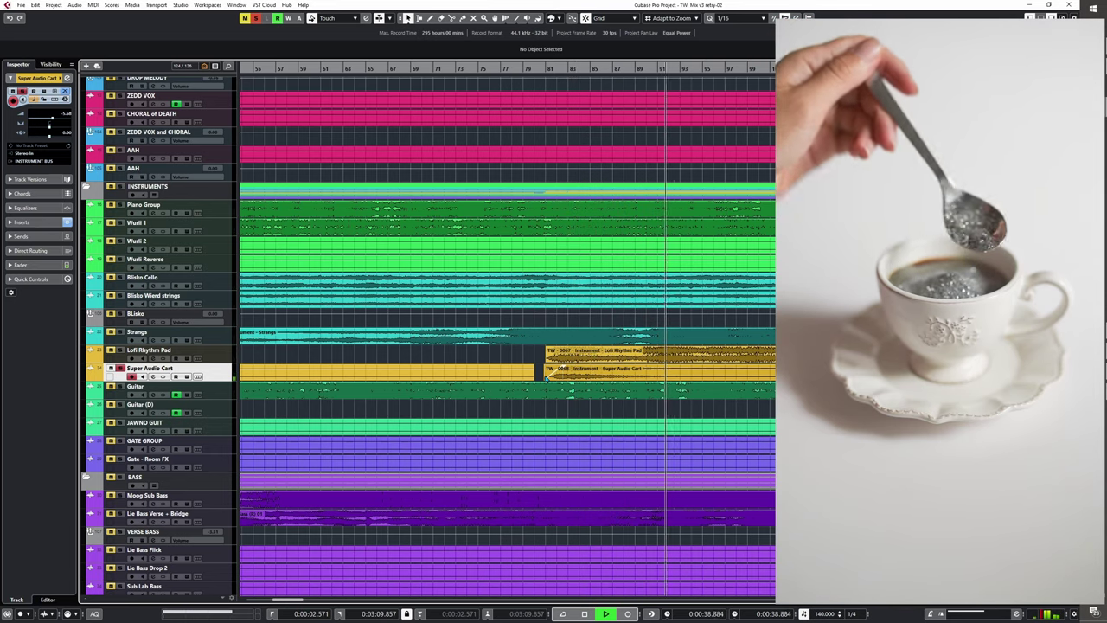
key("space")
key("space")
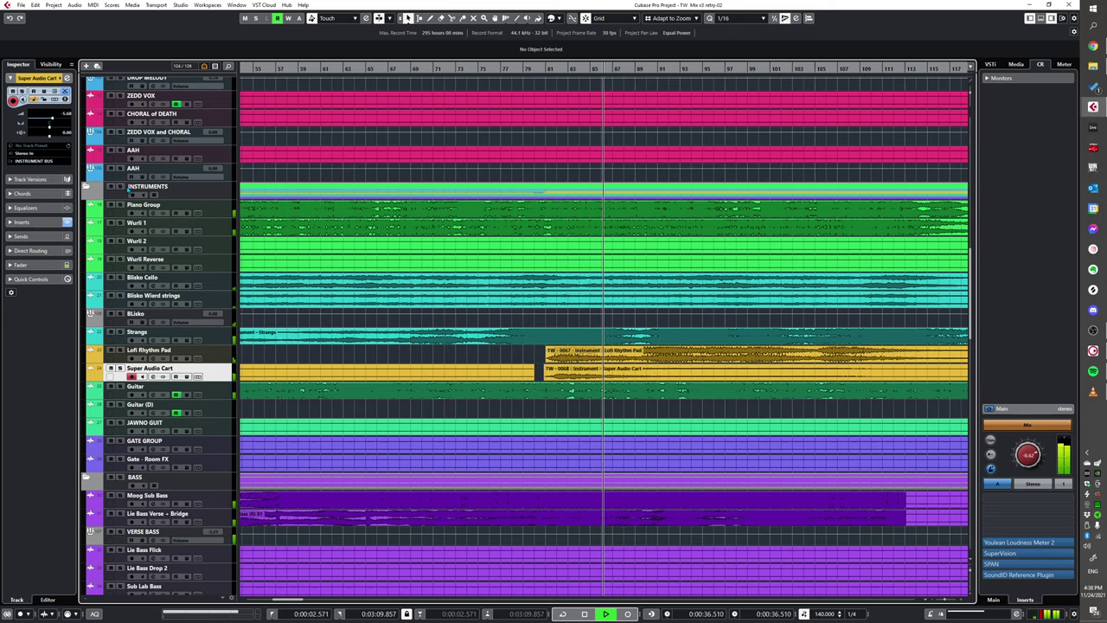
key("space")
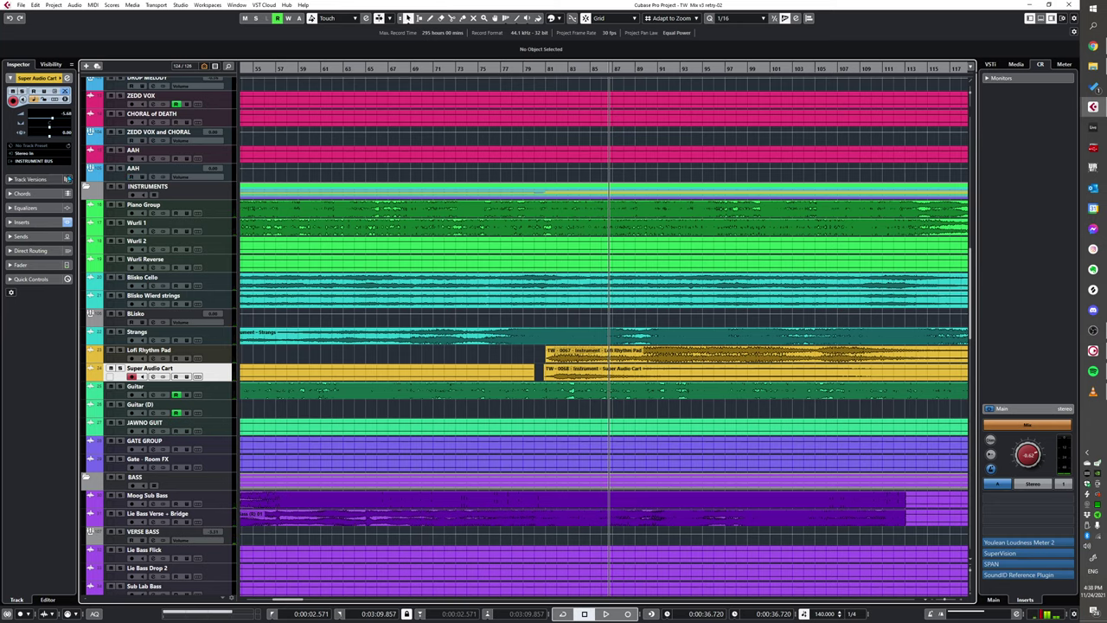
- Solo the BASS folder, select the Moog Sub Bass track, and listen to it with Lie Bass Verse + Bridge from about bar 37
scroll(215, 287, "down", 4)
key("g")
key("g")
key("g")
key("g")
key("g")
key("g")
key("g")
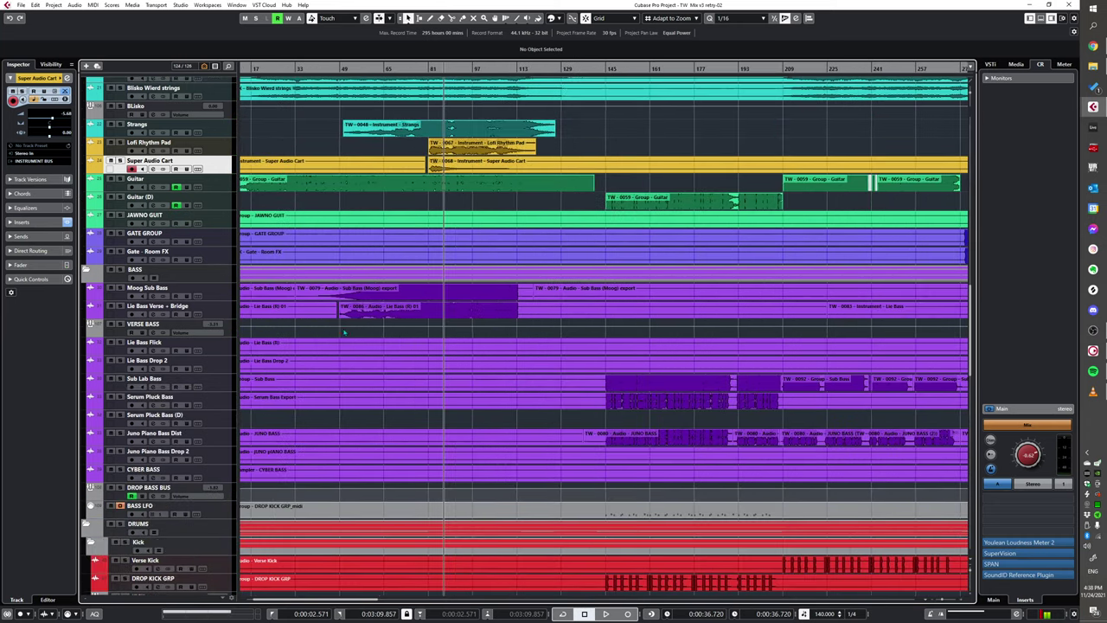
key("h")
key("h")
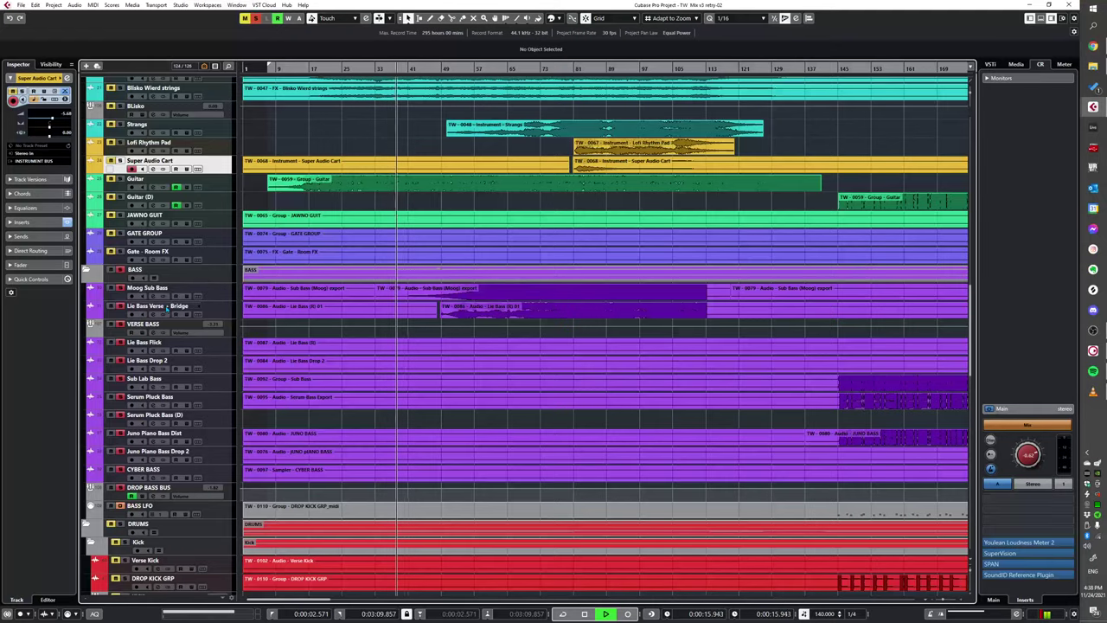
left_click(222, 296)
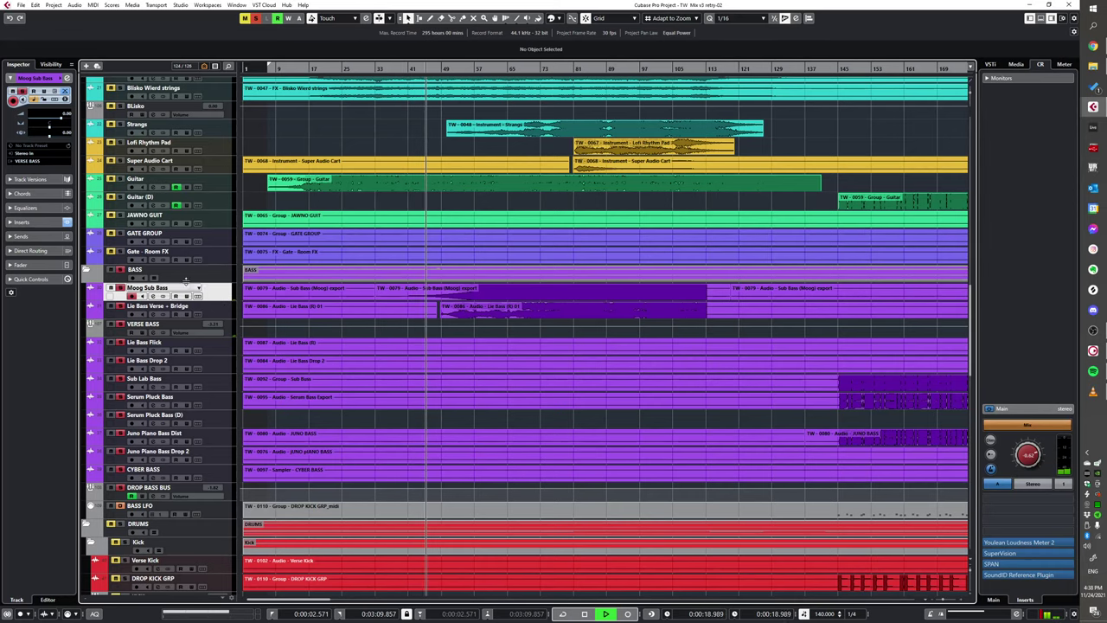
left_click(407, 299)
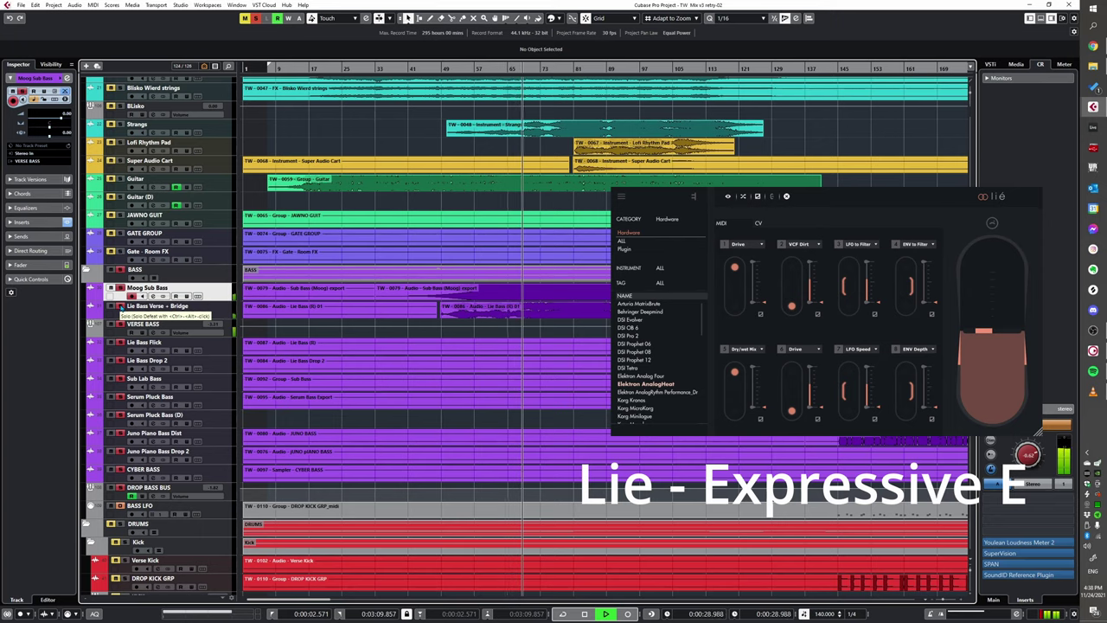
left_click(119, 292)
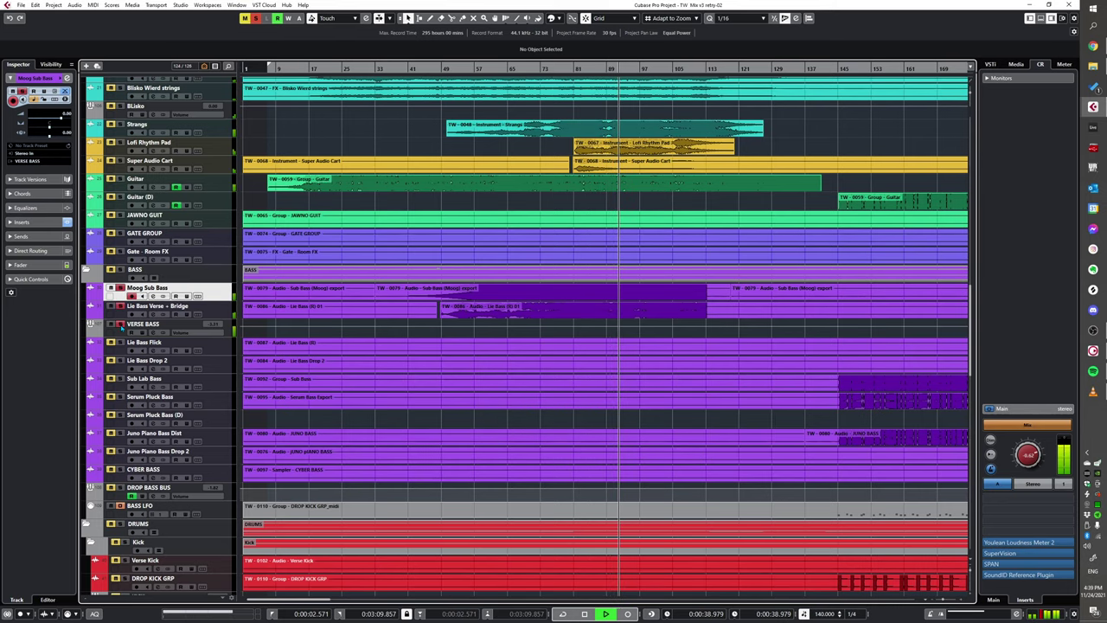
- Play the arrangement with the vocals muted up to about bar 114, examining the instrument, bass, drum and FX tracks
scroll(528, 376, "down", 2)
scroll(529, 376, "up", 1)
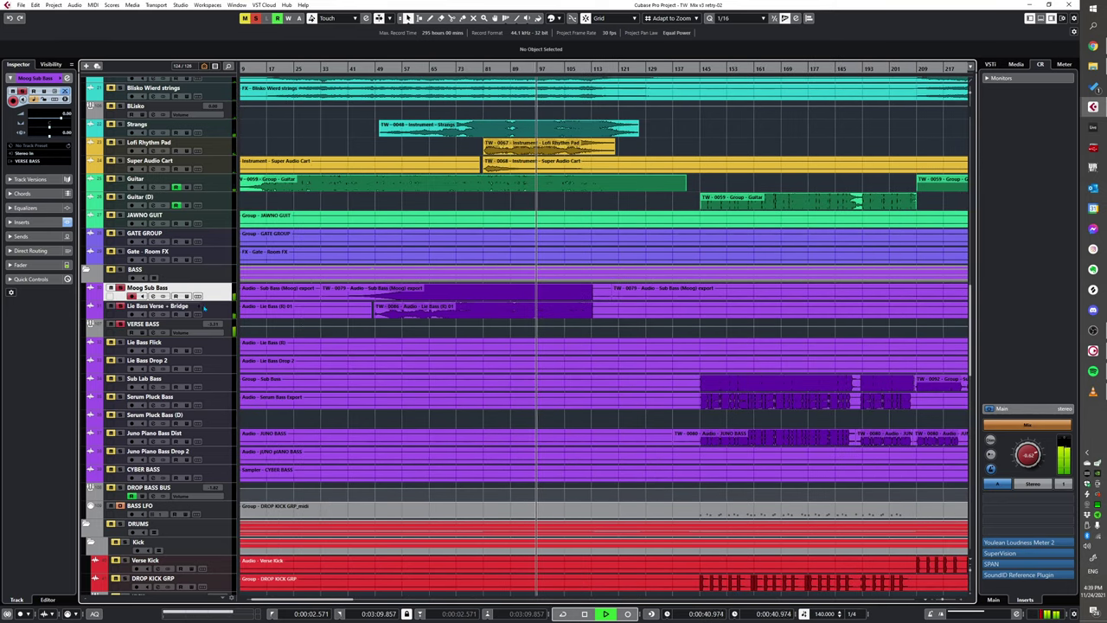
scroll(413, 327, "up", 10)
scroll(450, 427, "down", 5)
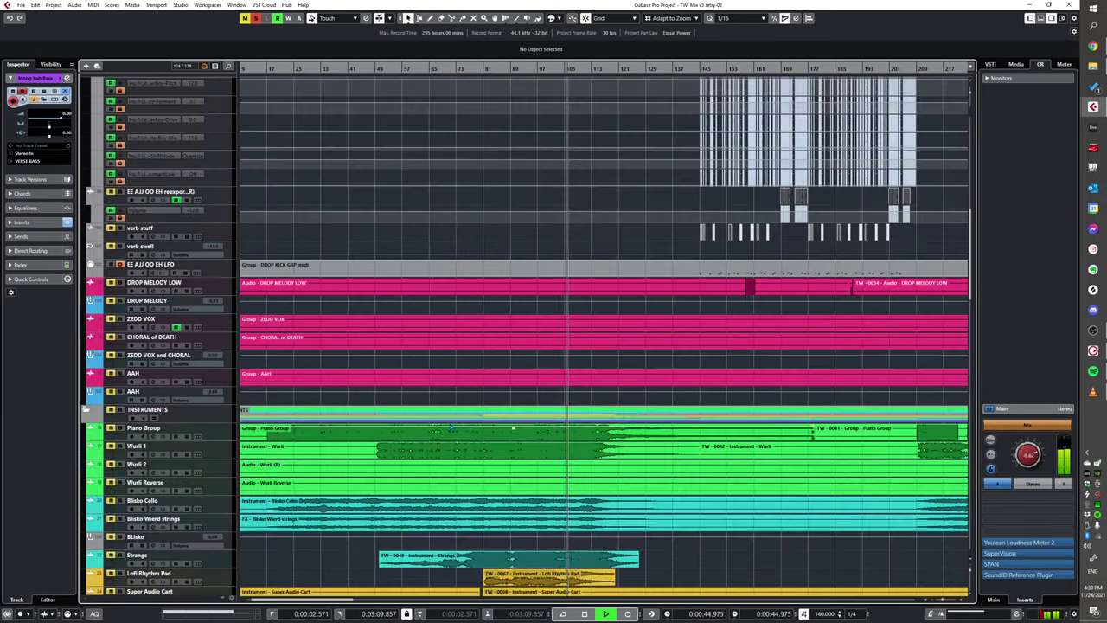
scroll(451, 427, "down", 8)
scroll(386, 424, "down", 6)
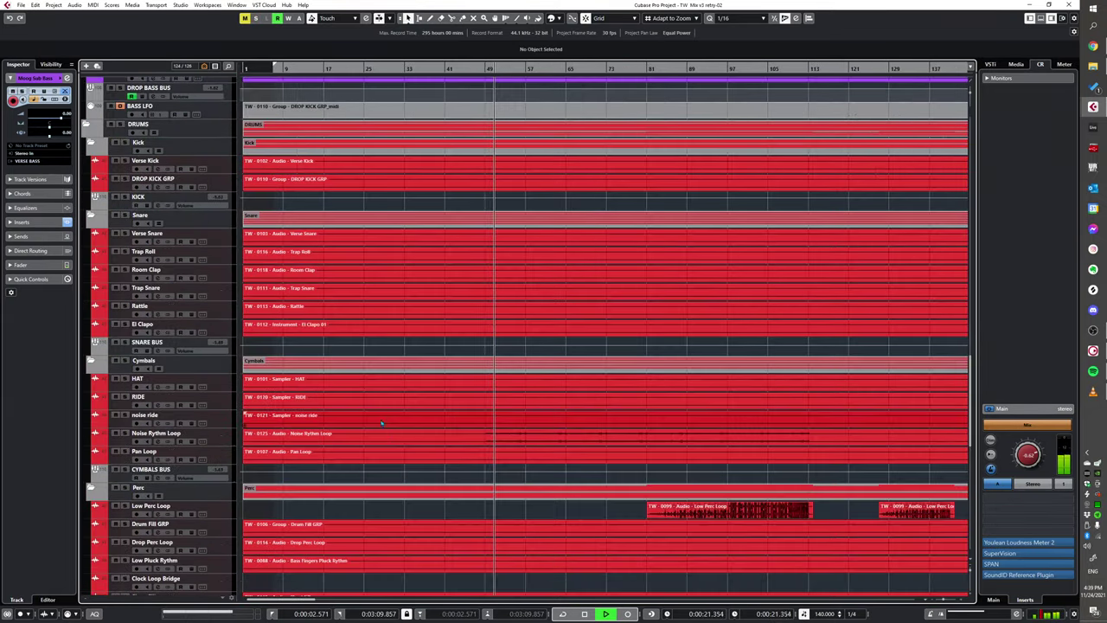
scroll(386, 424, "down", 6)
scroll(347, 421, "up", 12)
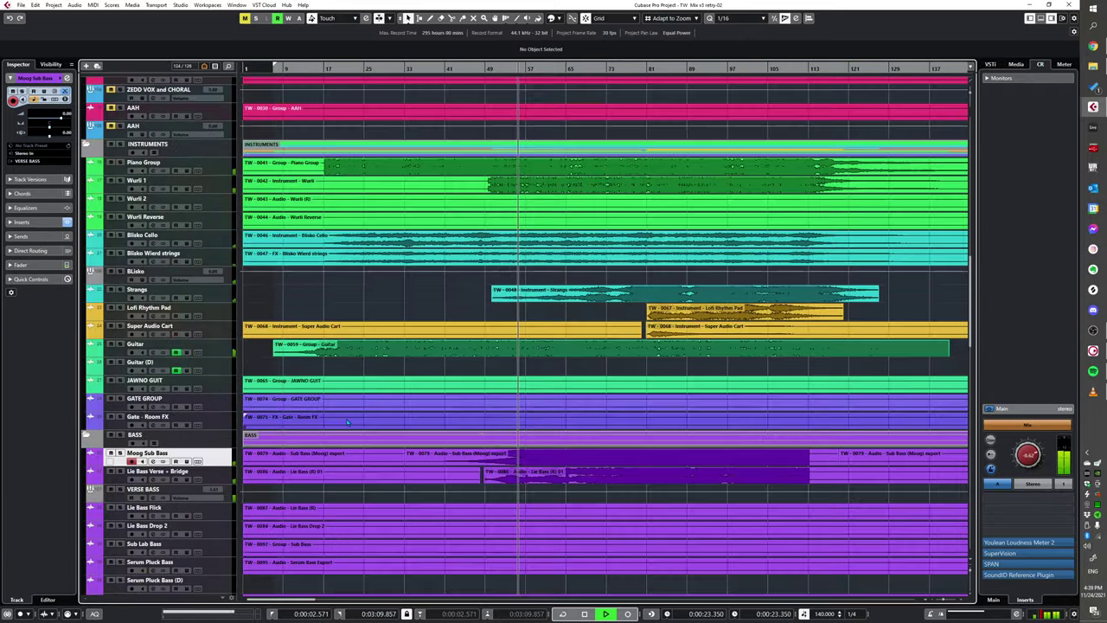
scroll(462, 435, "down", 2)
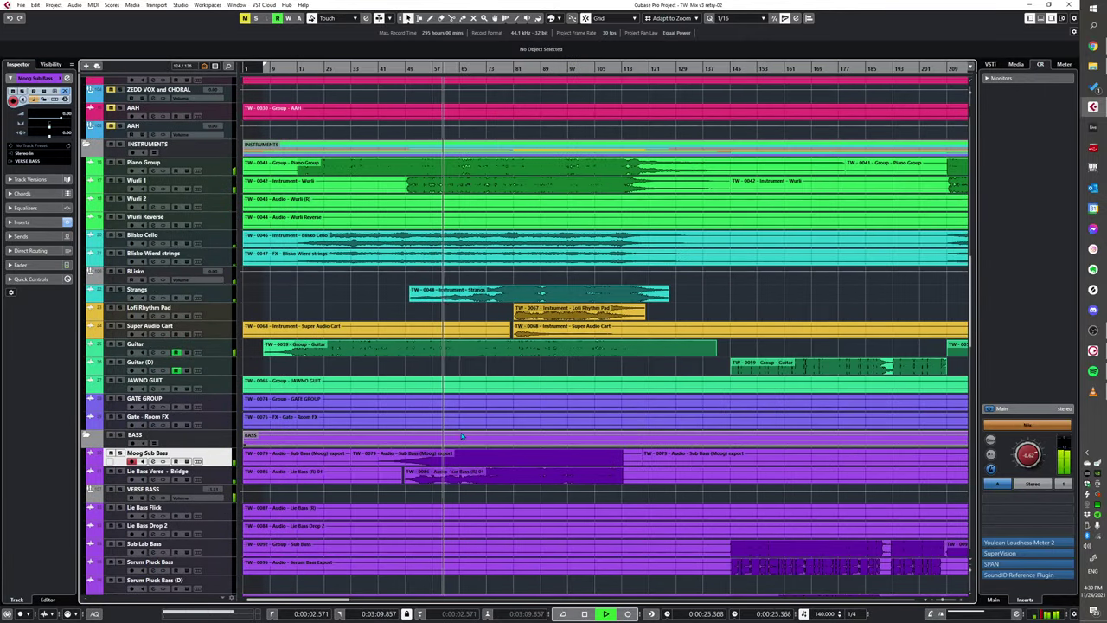
scroll(462, 435, "right", 2)
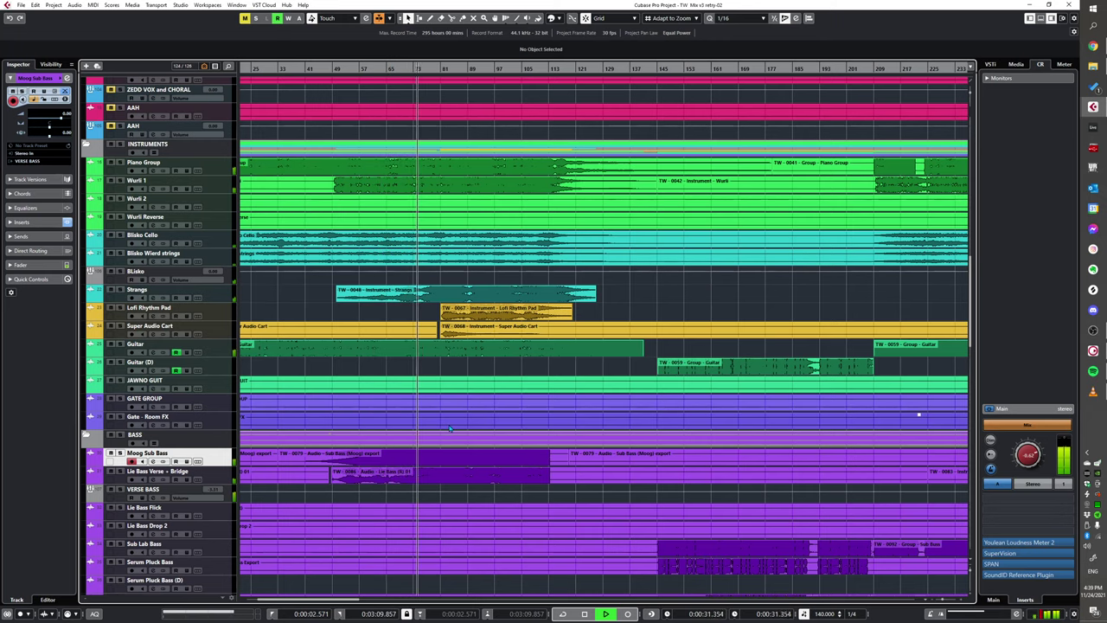
scroll(432, 398, "down", 3)
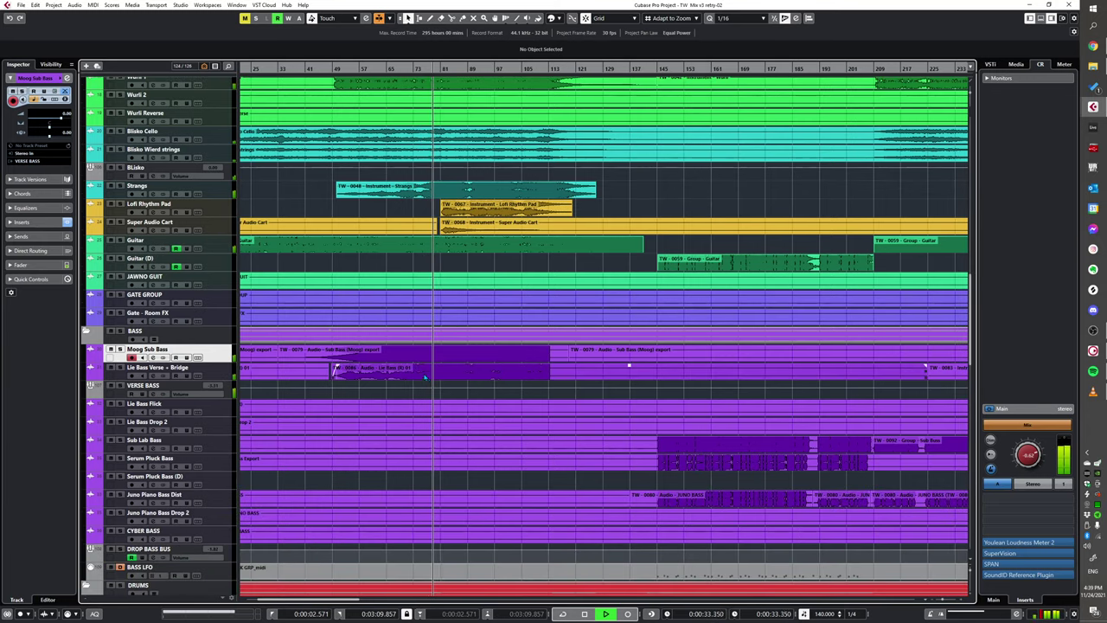
scroll(415, 368, "down", 6)
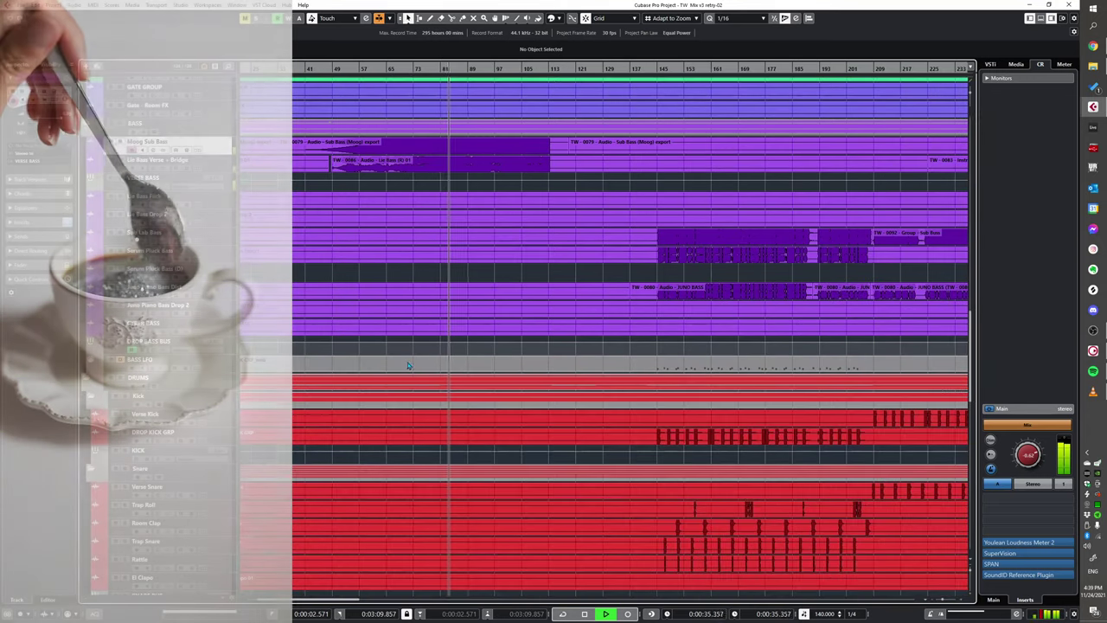
scroll(409, 365, "down", 6)
scroll(389, 367, "up", 9)
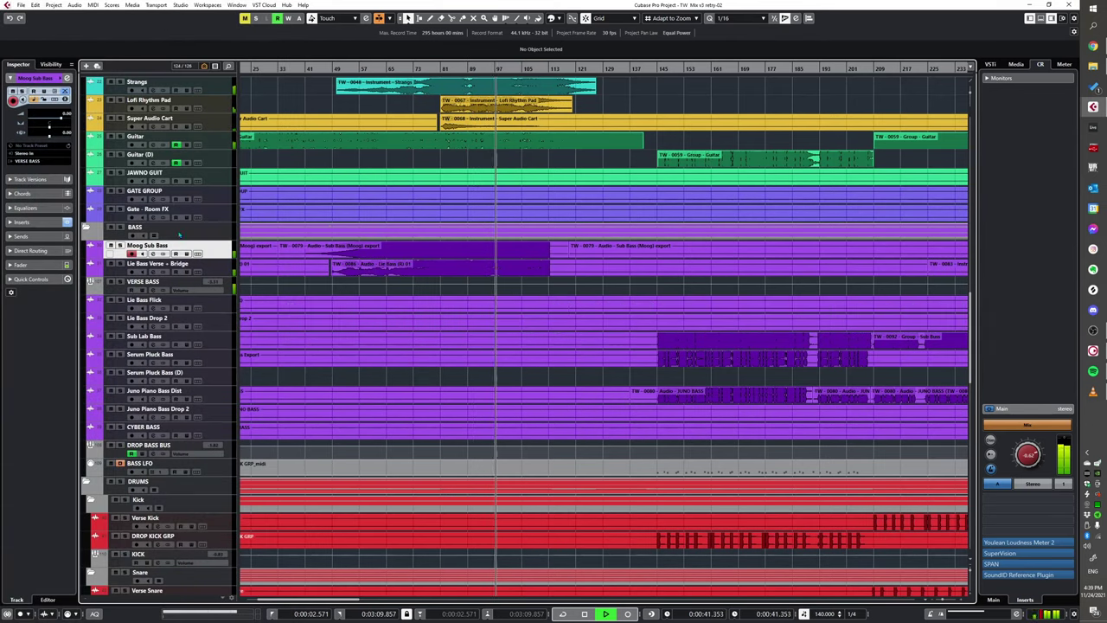
scroll(288, 219, "up", 10)
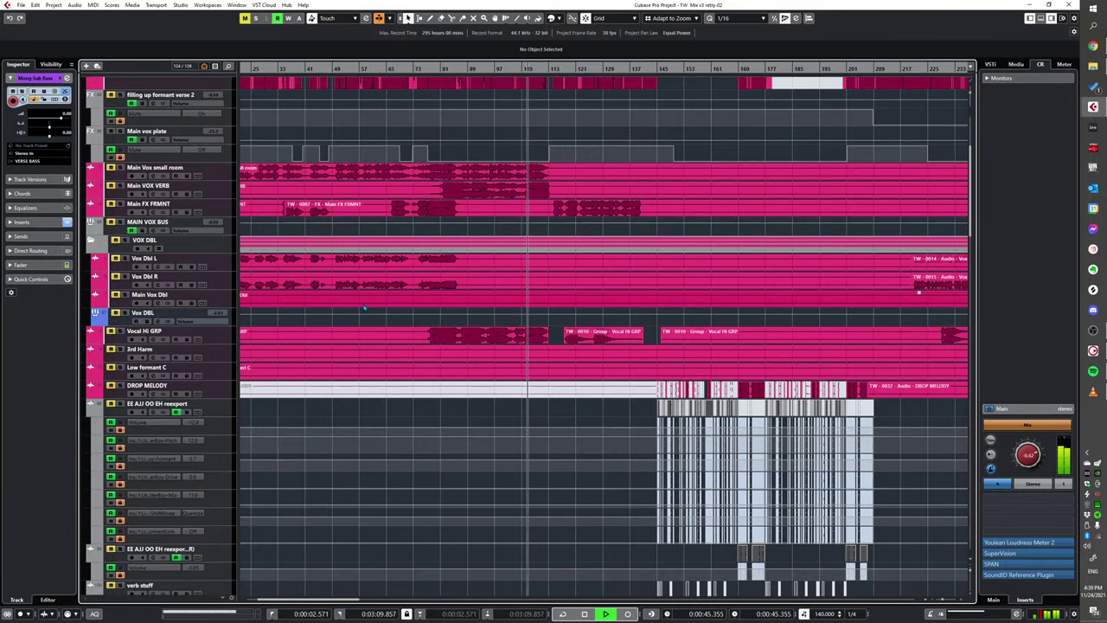
scroll(539, 274, "down", 5)
scroll(550, 450, "down", 5)
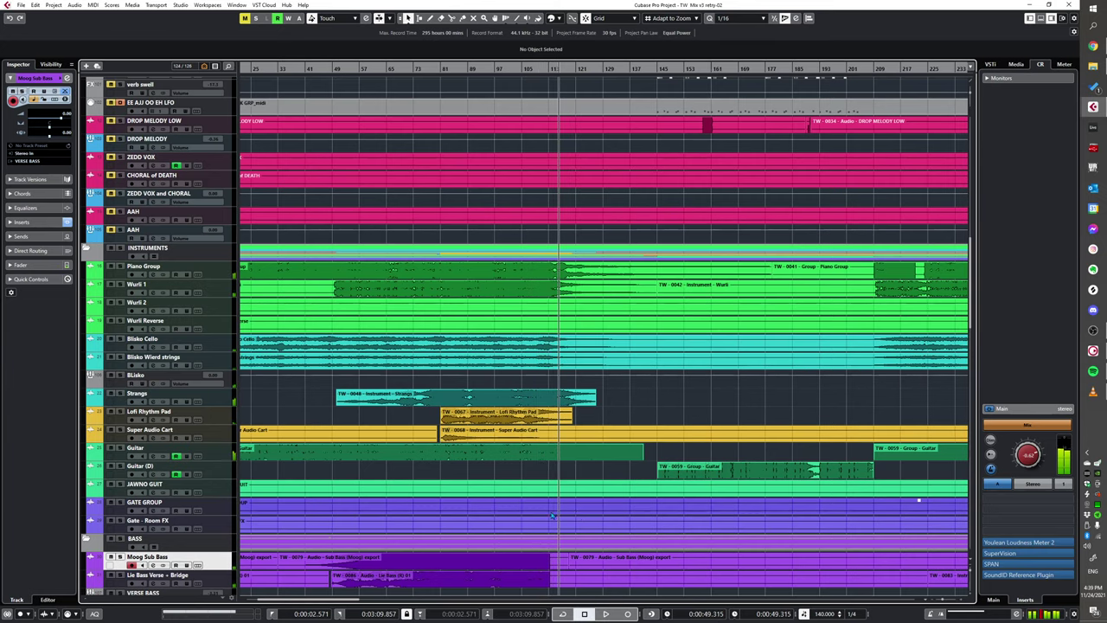
scroll(564, 516, "down", 15)
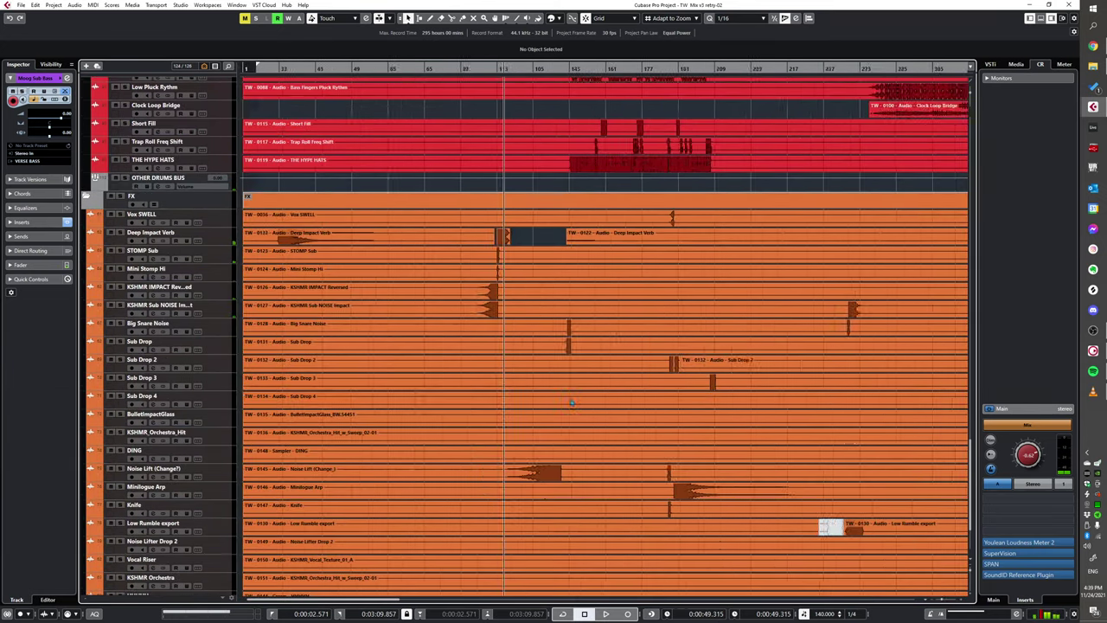
scroll(572, 402, "down", 2)
- Audition the Main VOX track soloed through verse 1, from about bar 17 to bar 51
scroll(395, 420, "up", 15)
scroll(409, 421, "up", 3)
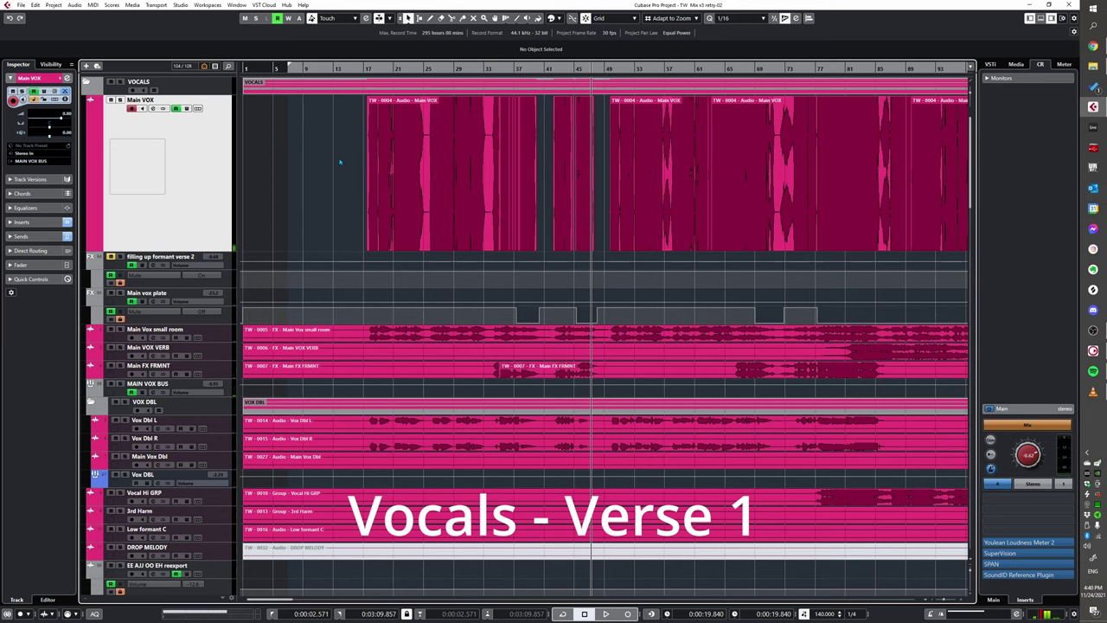
left_click(370, 164, "alt+shift")
key("space")
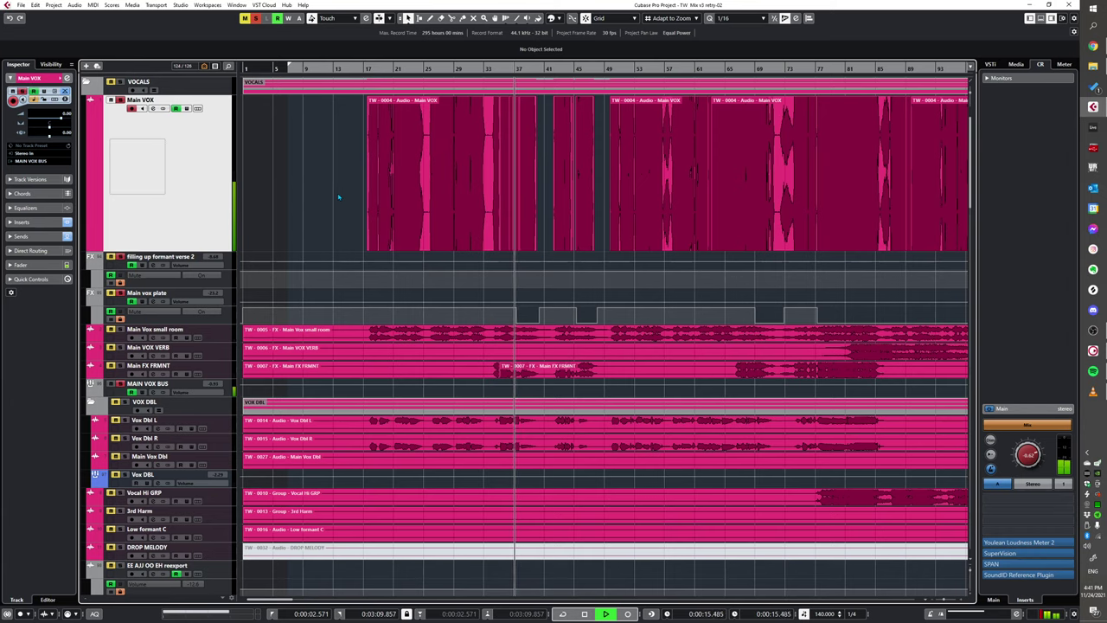
key("h")
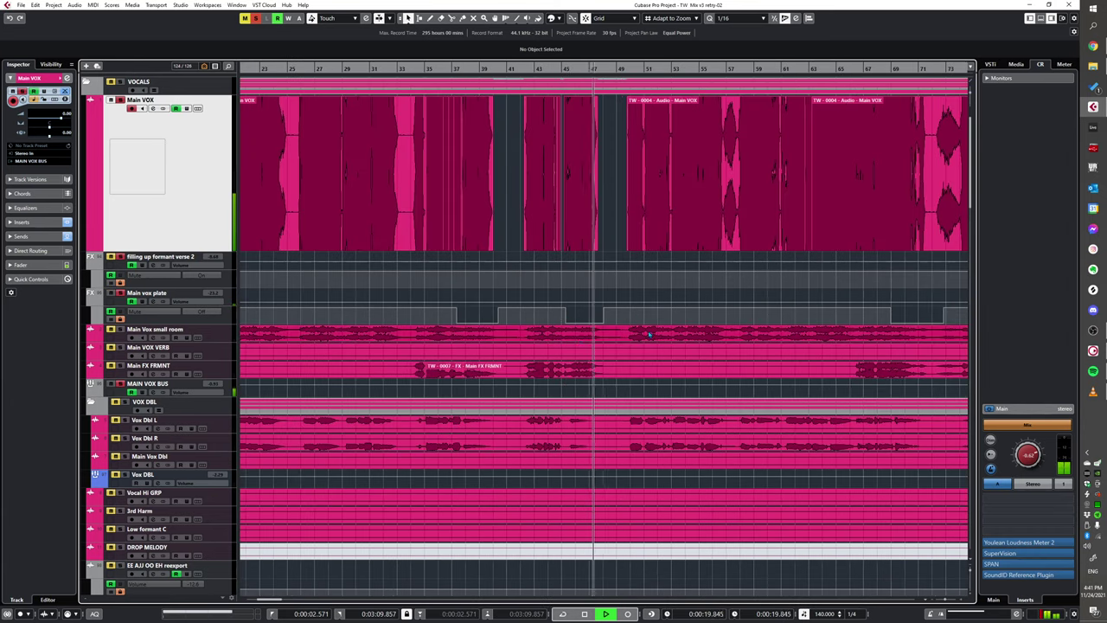
key("space")
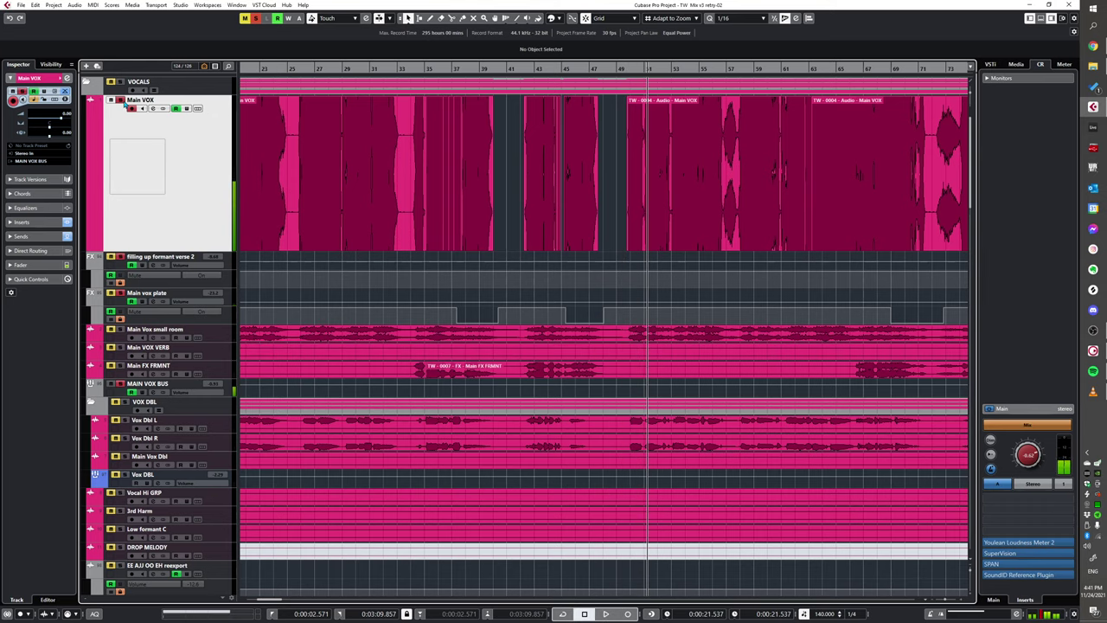
- Solo the Main Vox small room track and play it from about bar 17, continuing in the full mix with solo off
scroll(411, 215, "down", 3)
scroll(380, 242, "left", 2)
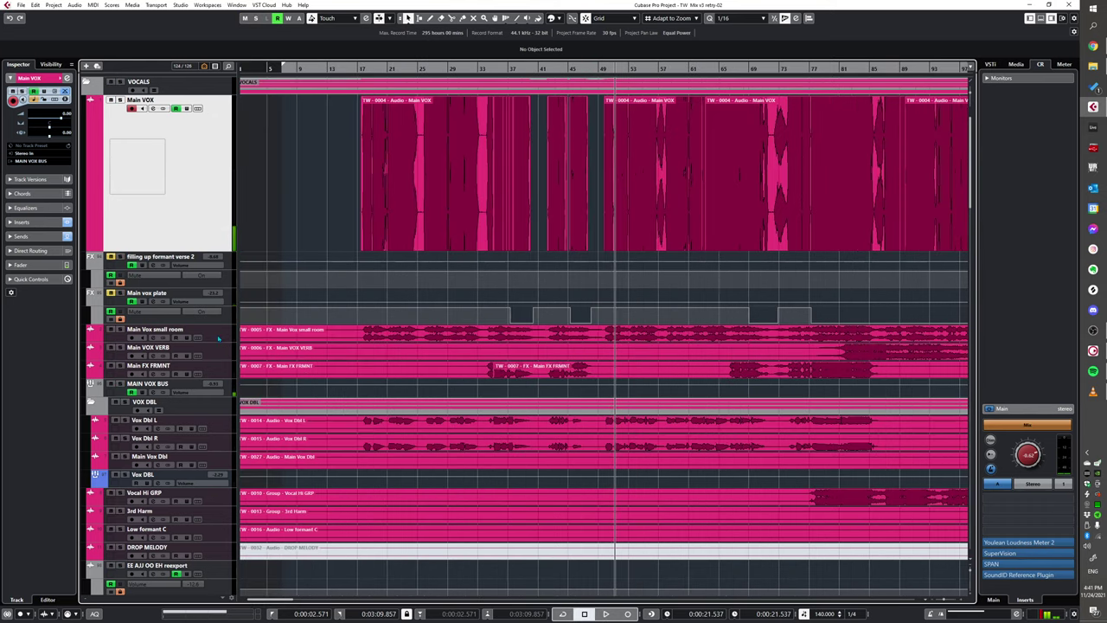
left_click(217, 337)
key("s")
left_click(363, 338, "alt+shift")
key("space")
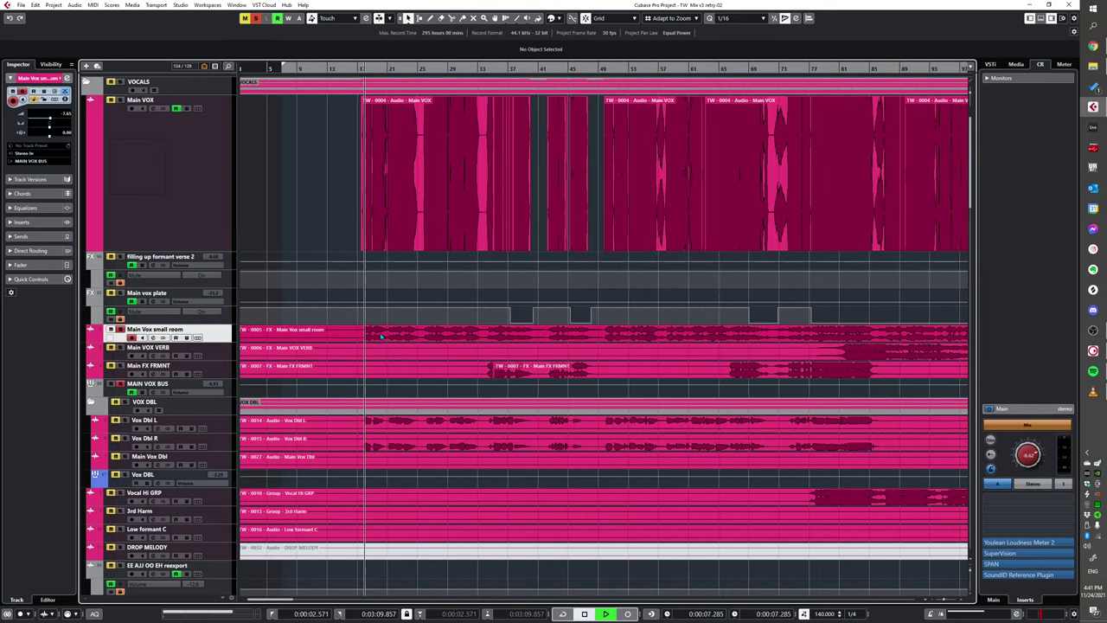
left_click(121, 331)
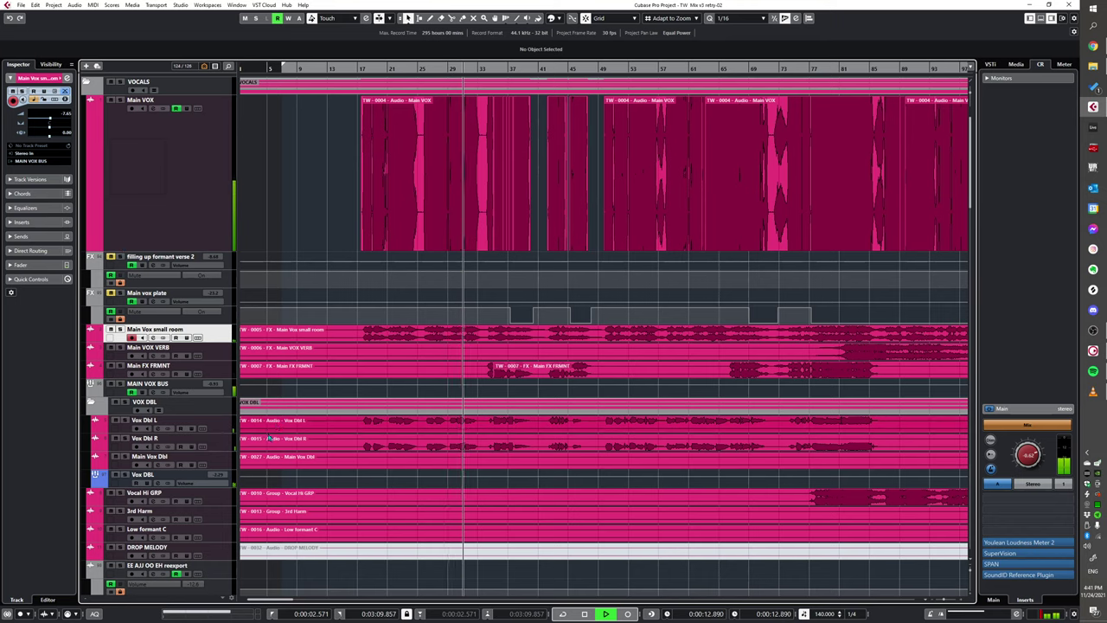
- Solo the VOX DBL folder and listen to it, and replay it together with the Main VOX from about bar 17
left_click(124, 403)
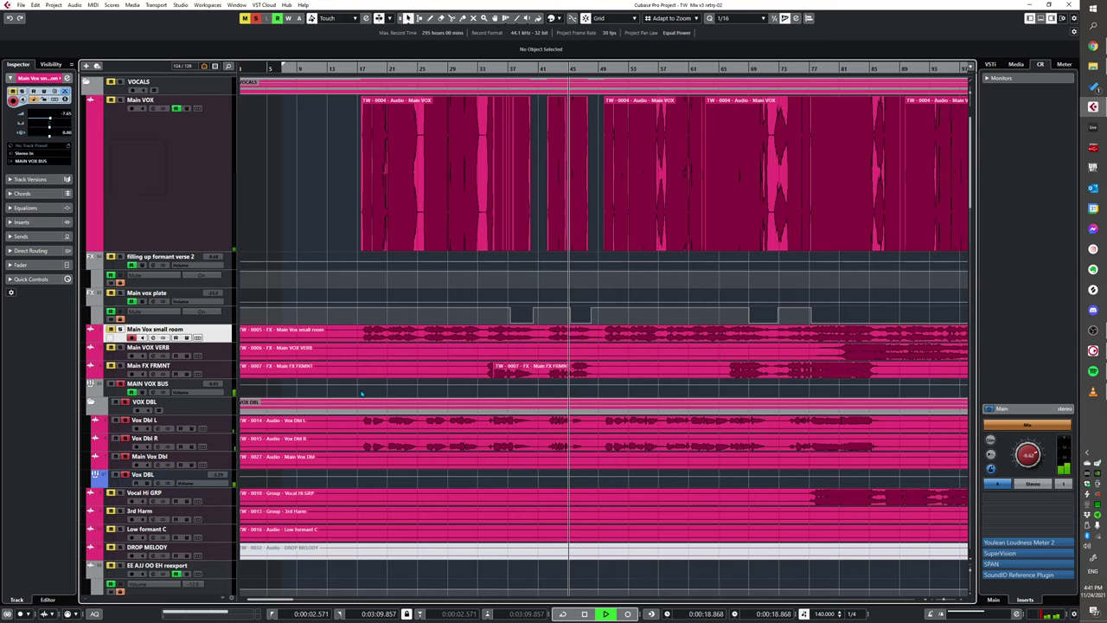
key("space")
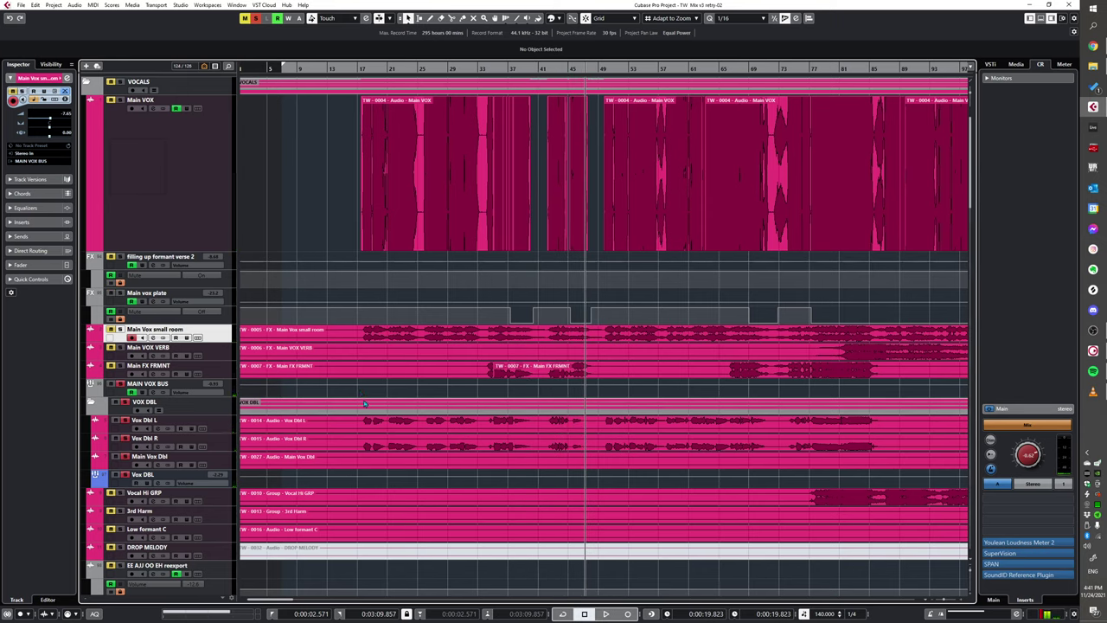
scroll(445, 420, "up", 2, "ctrl")
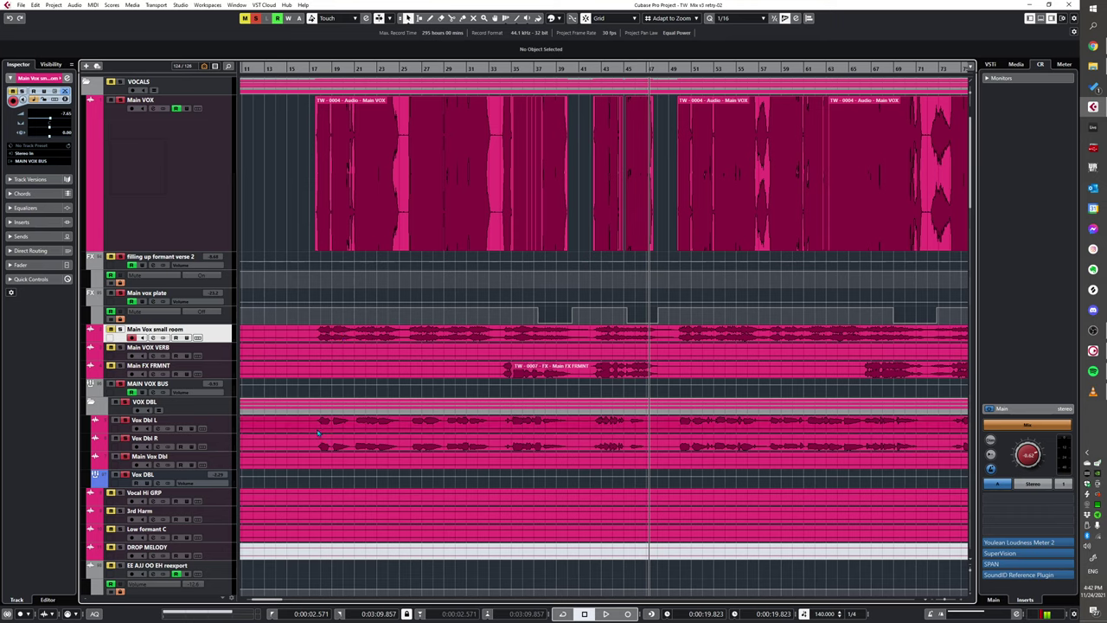
key("KP_0")
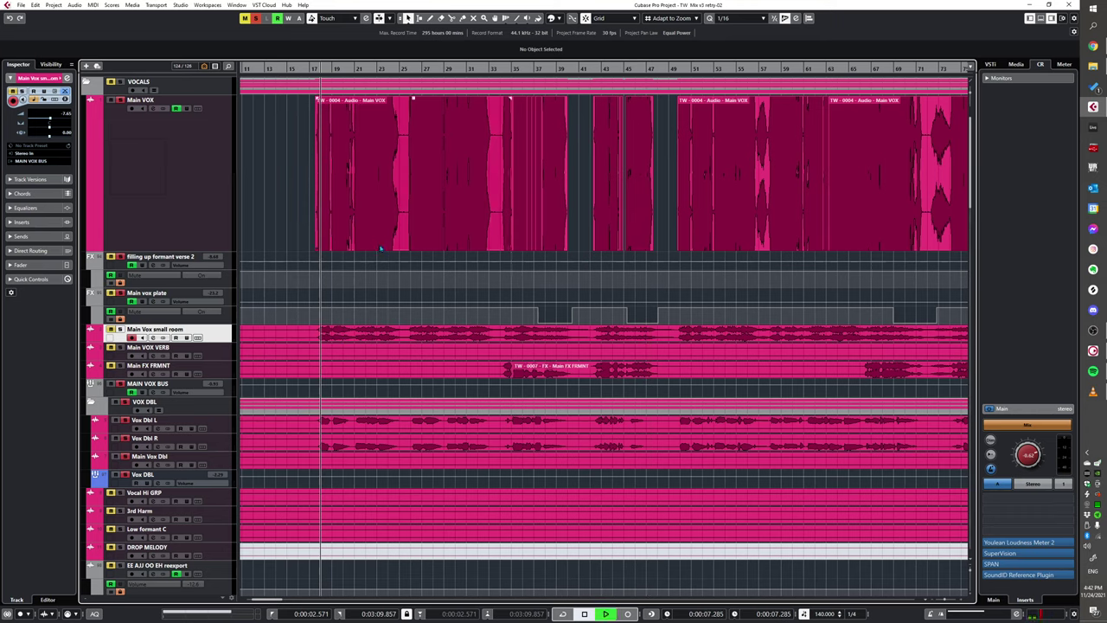
key("space")
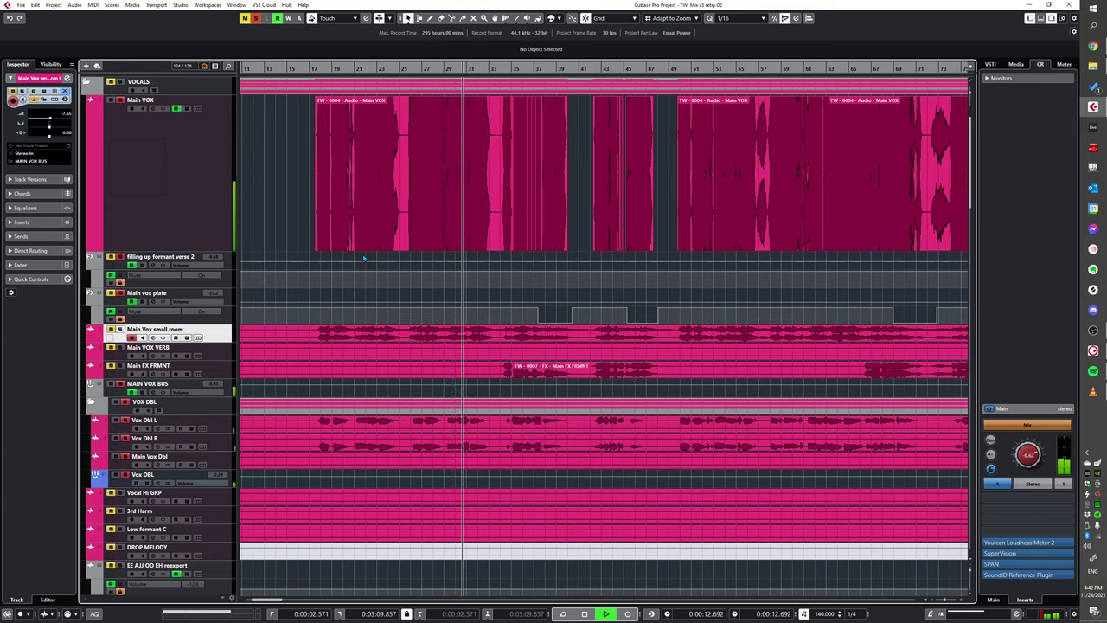
- Audition the short passage around bars 28 to 31 repeatedly with Main VOX and VOX DBL soloed, and clear the solos
key("space")
key("h")
key("h")
key("h")
key("h")
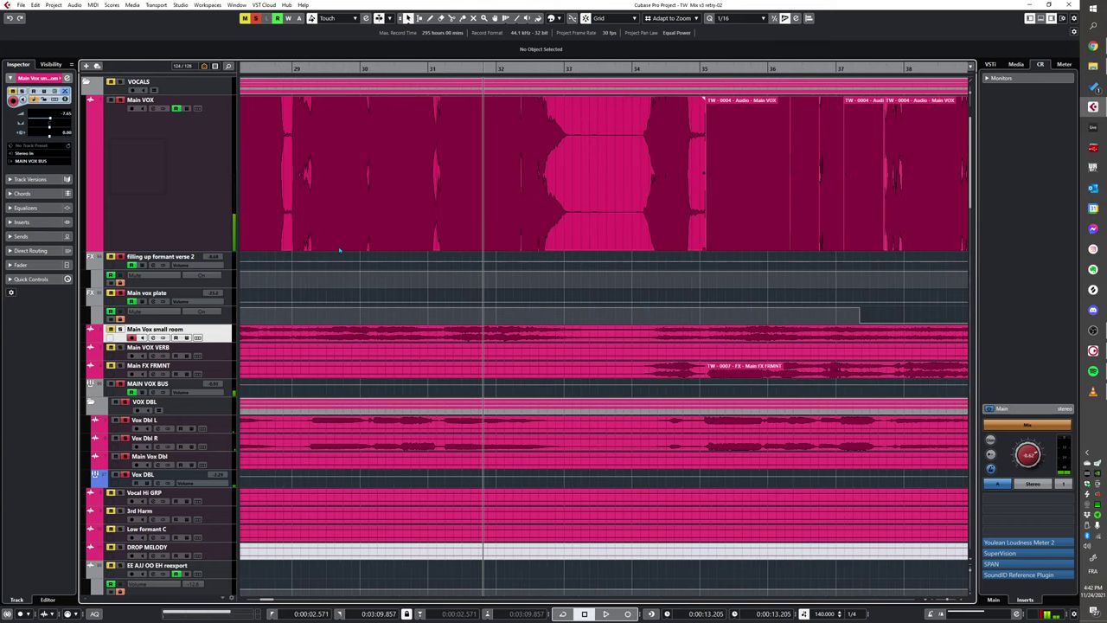
scroll(330, 244, "left", 2)
left_click(372, 212, "alt+shift")
key("space")
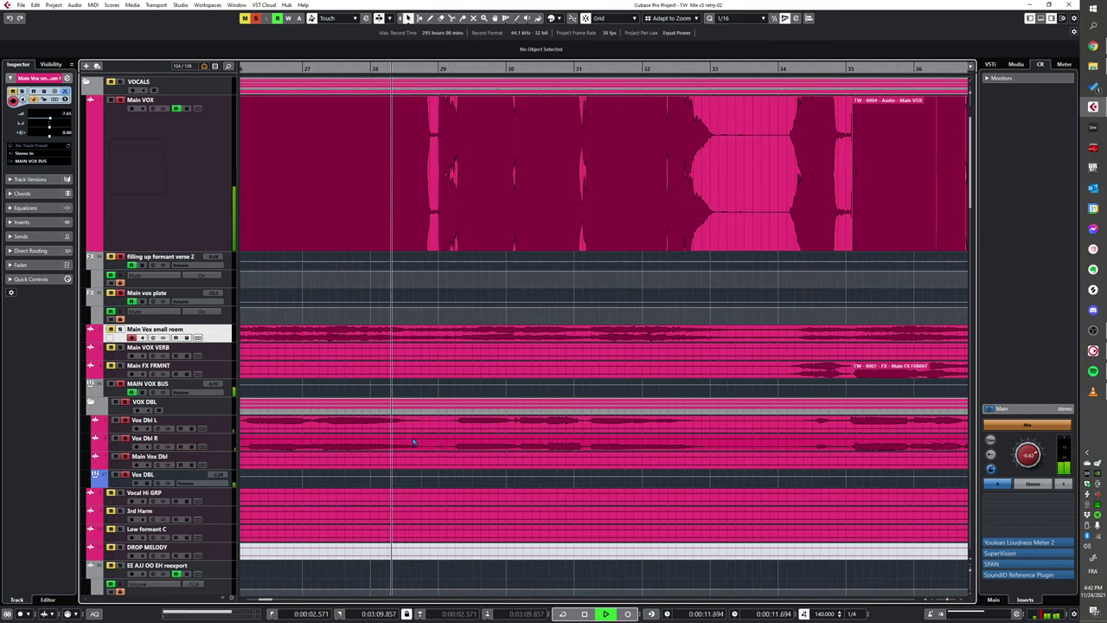
key("space")
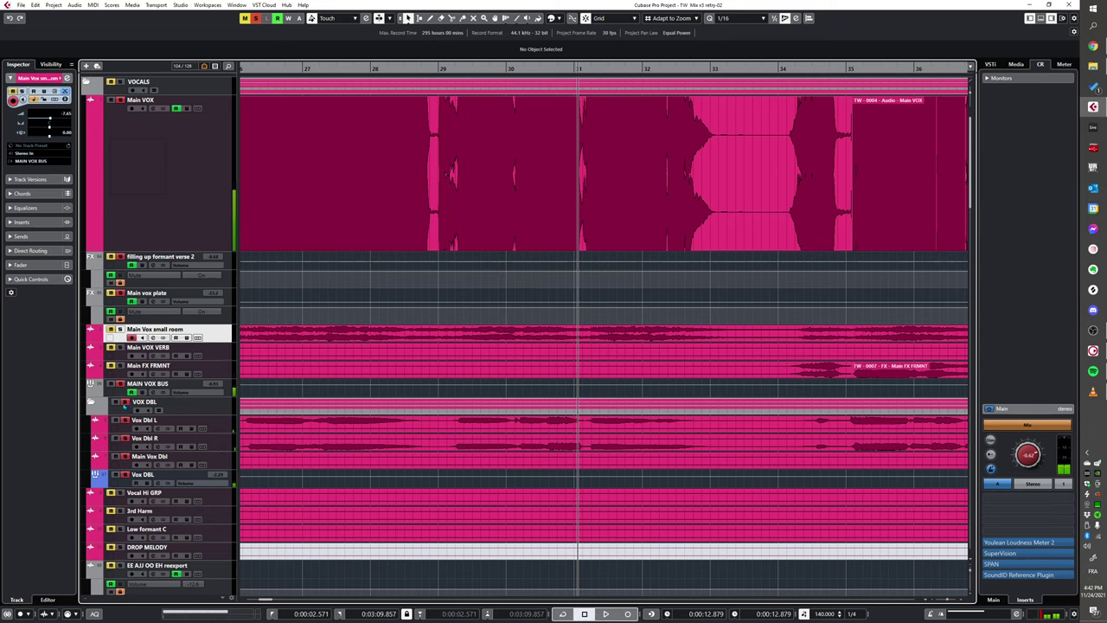
key("space")
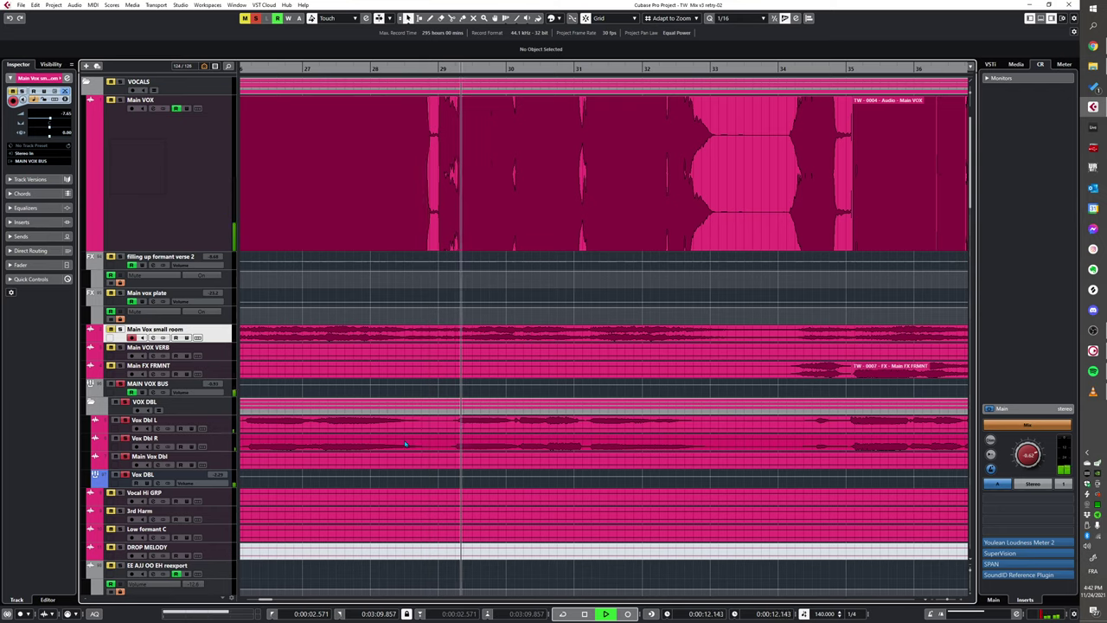
key("space")
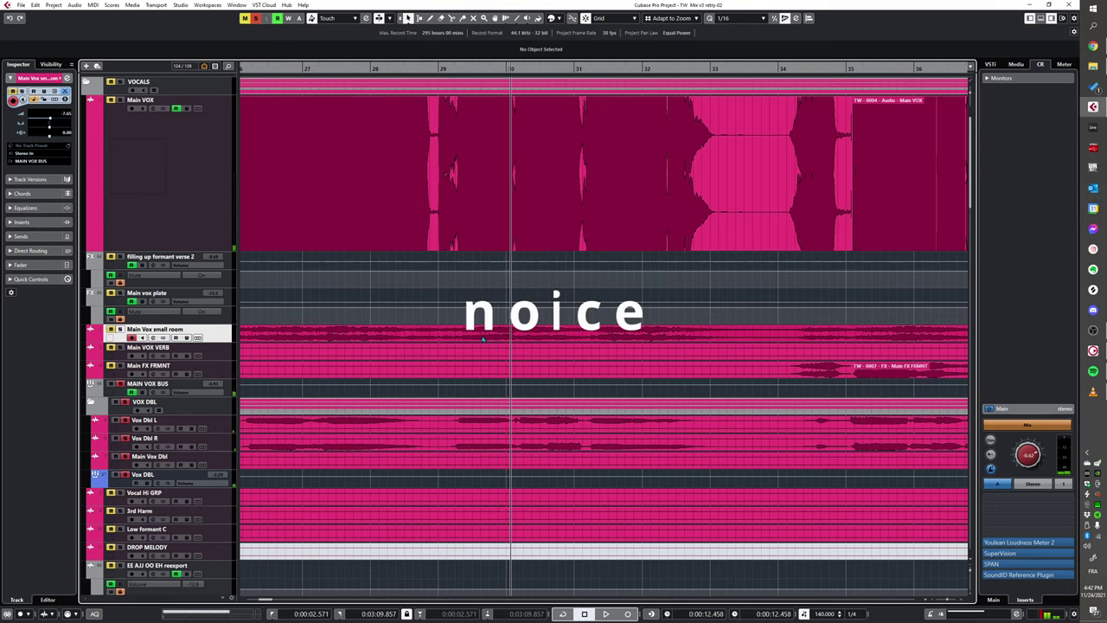
scroll(482, 372, "down", 3)
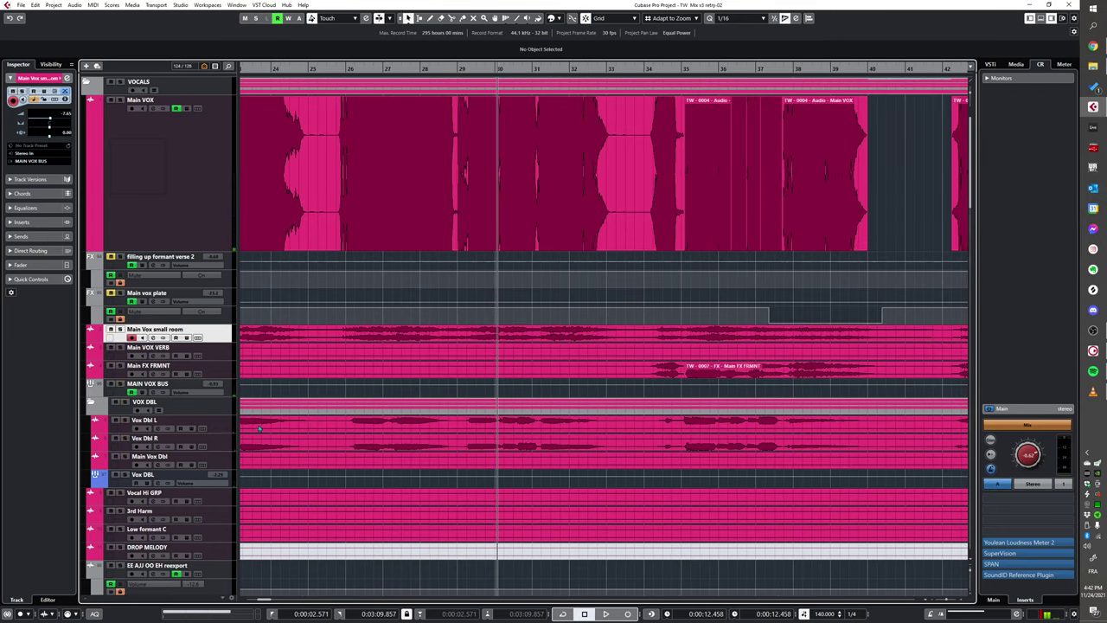
- Solo the Main FX FRMNT track, listen to it from about bar 30, and clear the solo
scroll(258, 427, "down", 5)
scroll(286, 275, "down", 2)
left_click(219, 270)
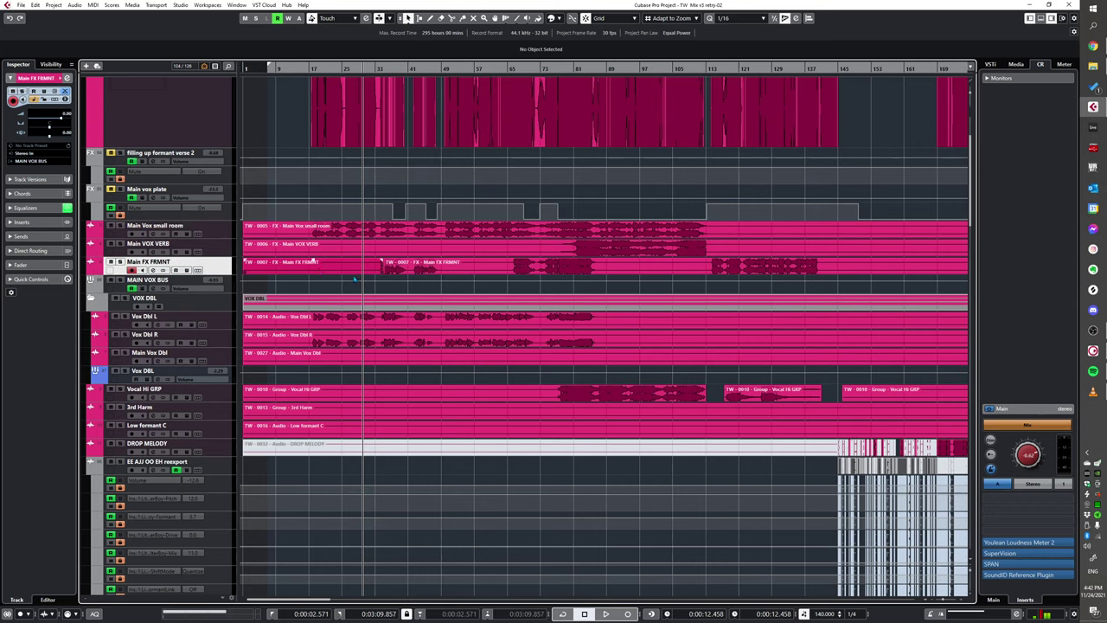
scroll(346, 346, "up", 2)
key("space")
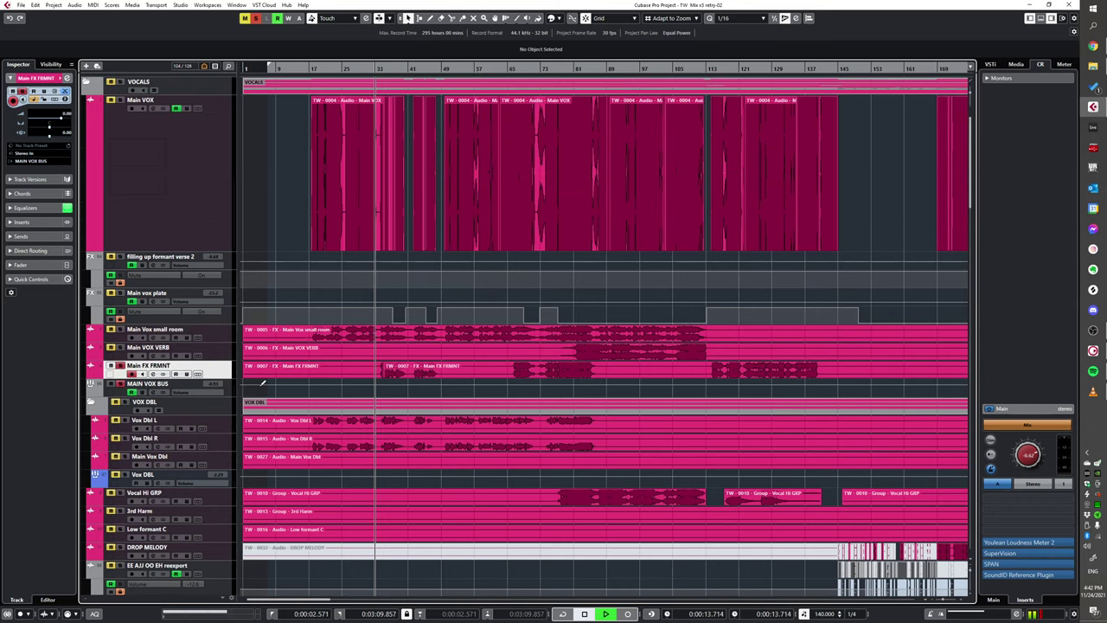
key("h")
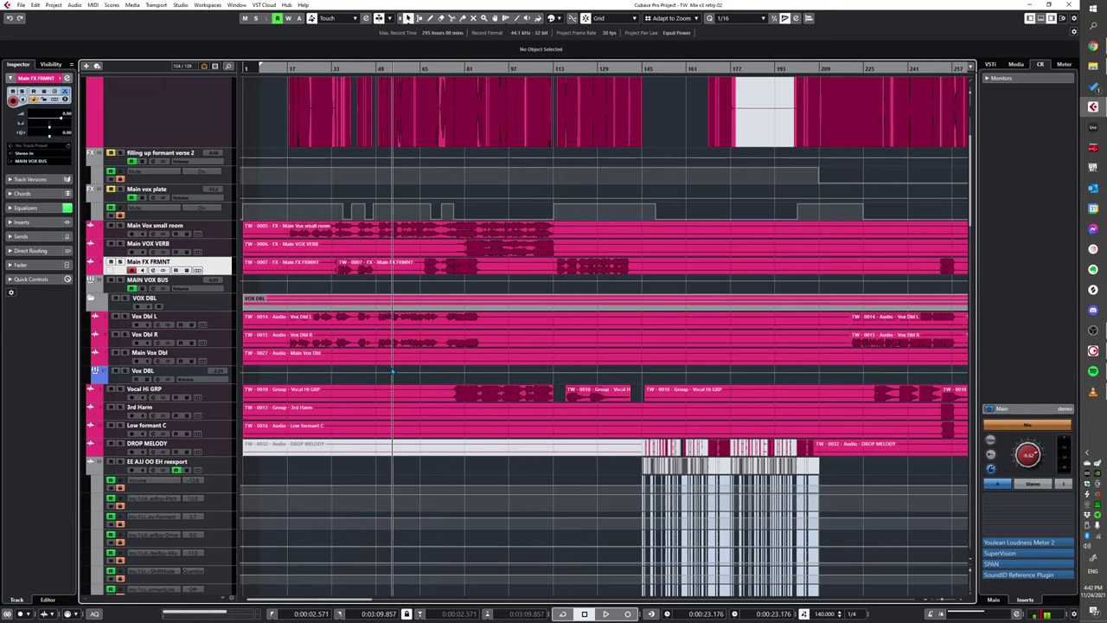
- Solo the FX folder and play it around bar 17 to hear the Deep Impact Verb clip
key("h")
key("h")
key("h")
key("g")
key("g")
key("h")
key("h")
key("h")
scroll(510, 341, "down", 5)
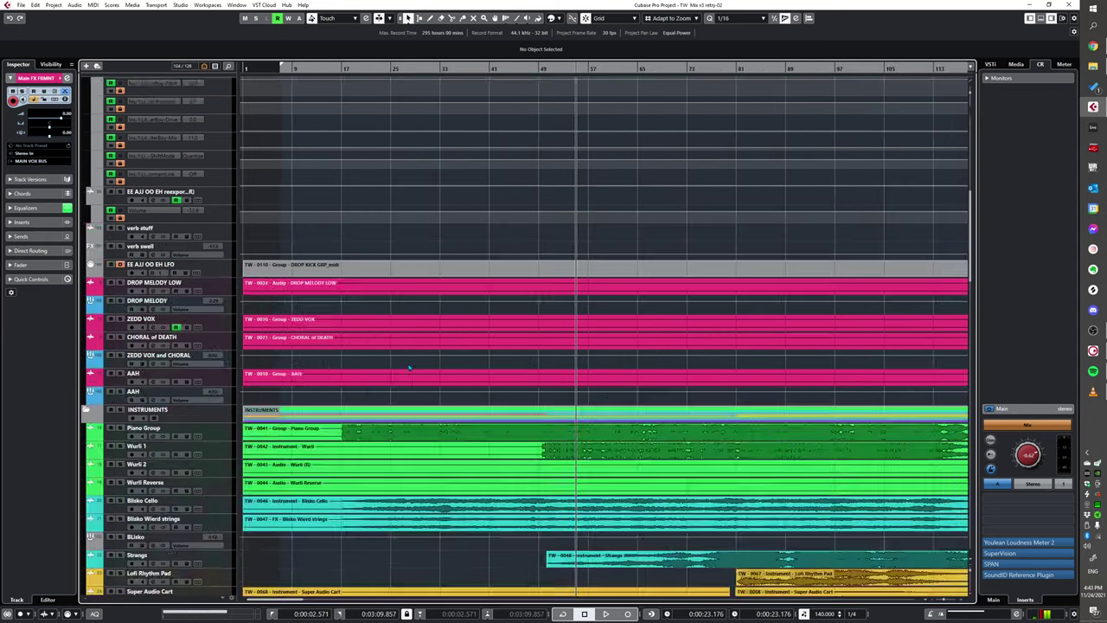
scroll(409, 367, "down", 10)
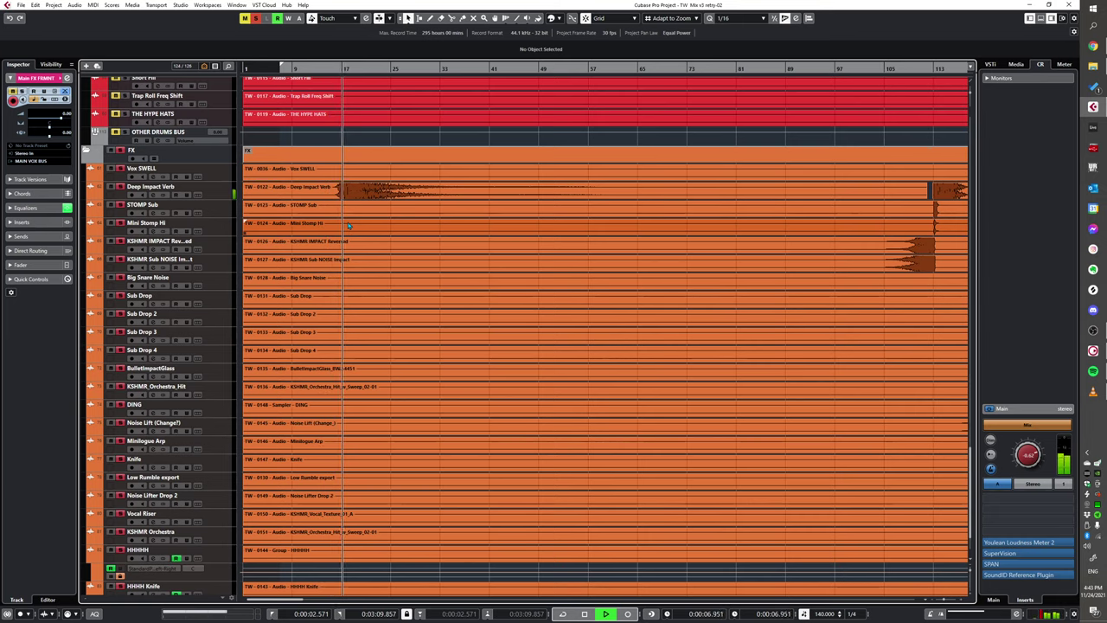
scroll(415, 221, "down", 2)
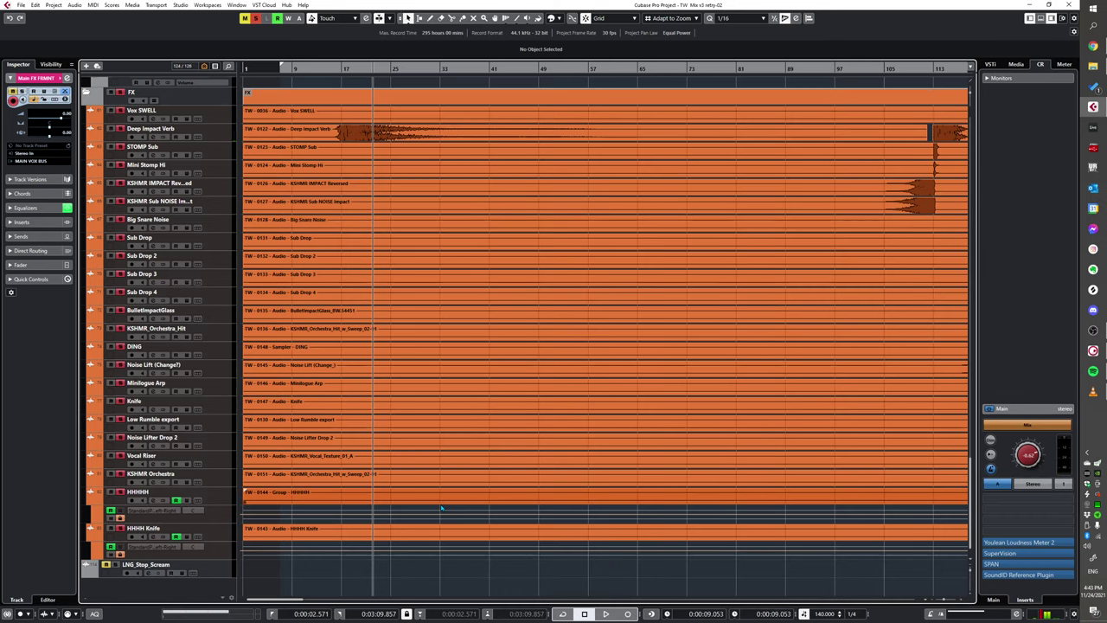
- Look over the percussion and FX tracks around the verse and clear the FX folder's solo
scroll(441, 256, "up", 4)
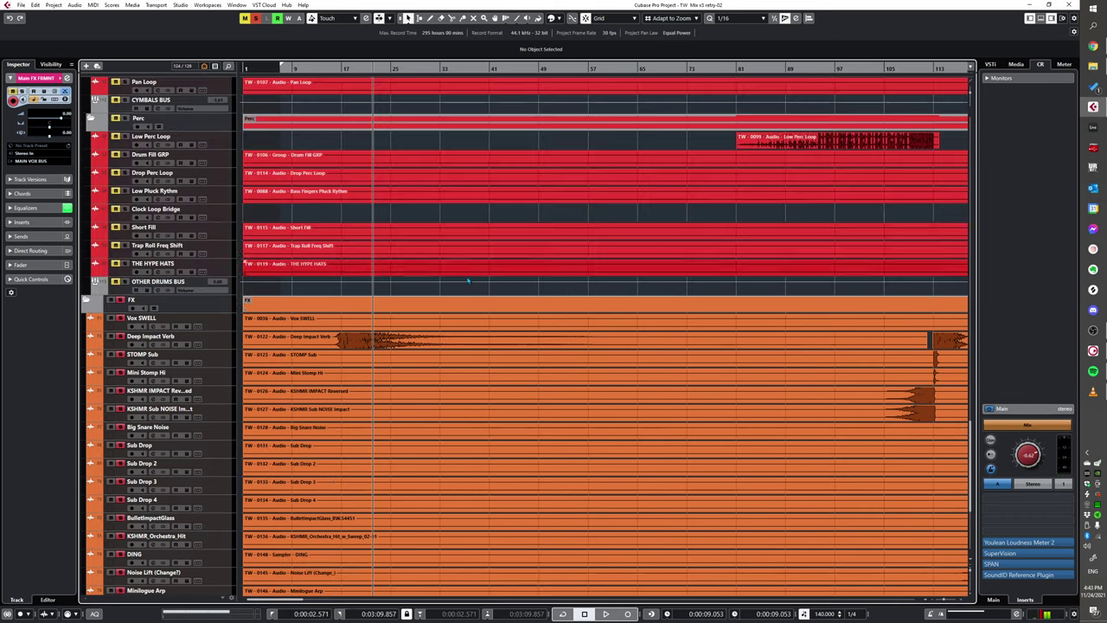
scroll(464, 343, "down", 4)
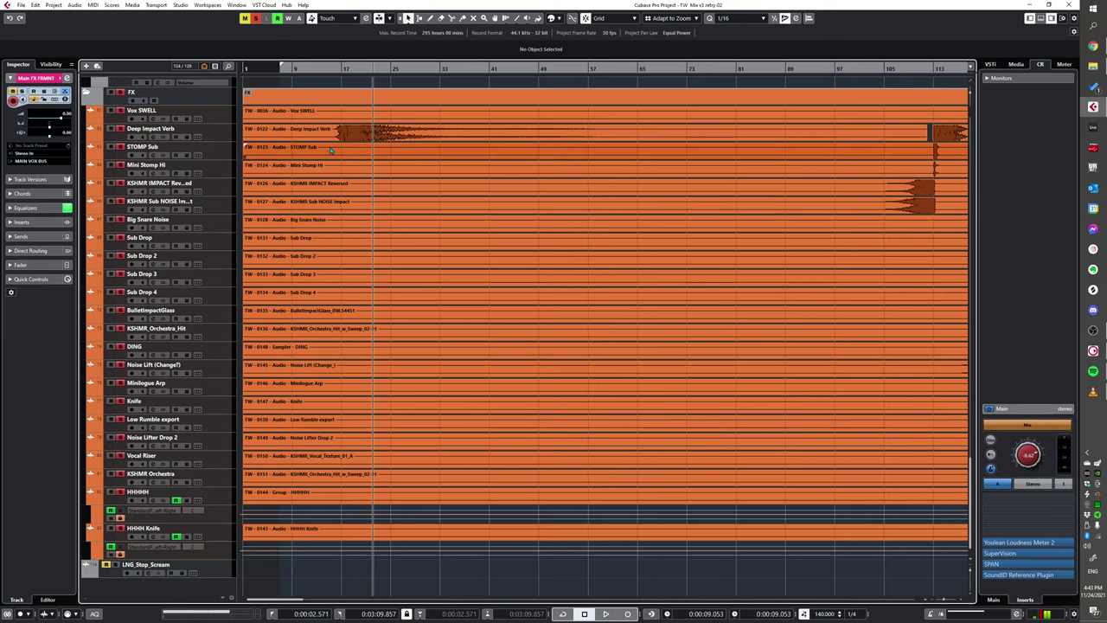
scroll(330, 150, "up", 10)
scroll(199, 385, "down", 4)
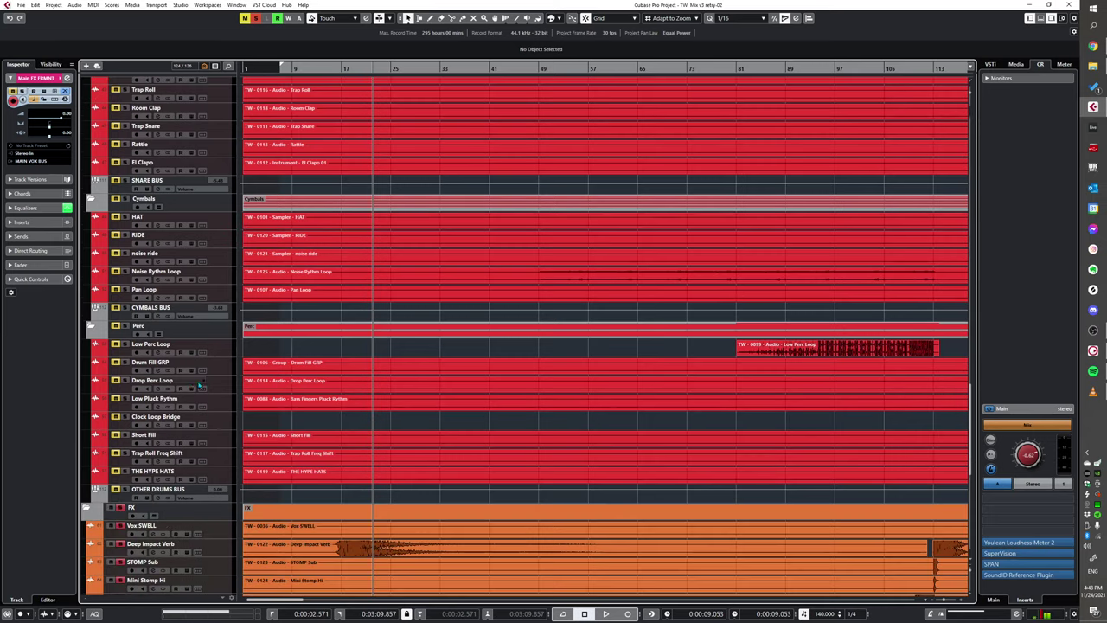
left_click(121, 507)
- Fit the whole song in view and examine where the FX clips fall along the arrangement
key("shift+f")
scroll(431, 353, "up", 12)
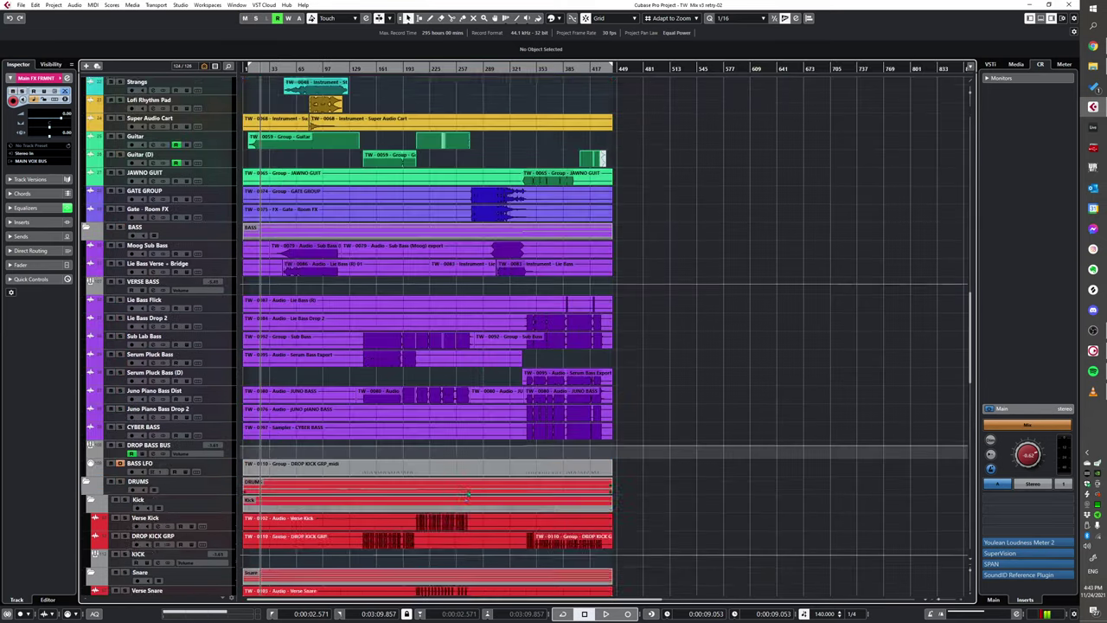
scroll(432, 352, "up", 3)
scroll(428, 355, "down", 15)
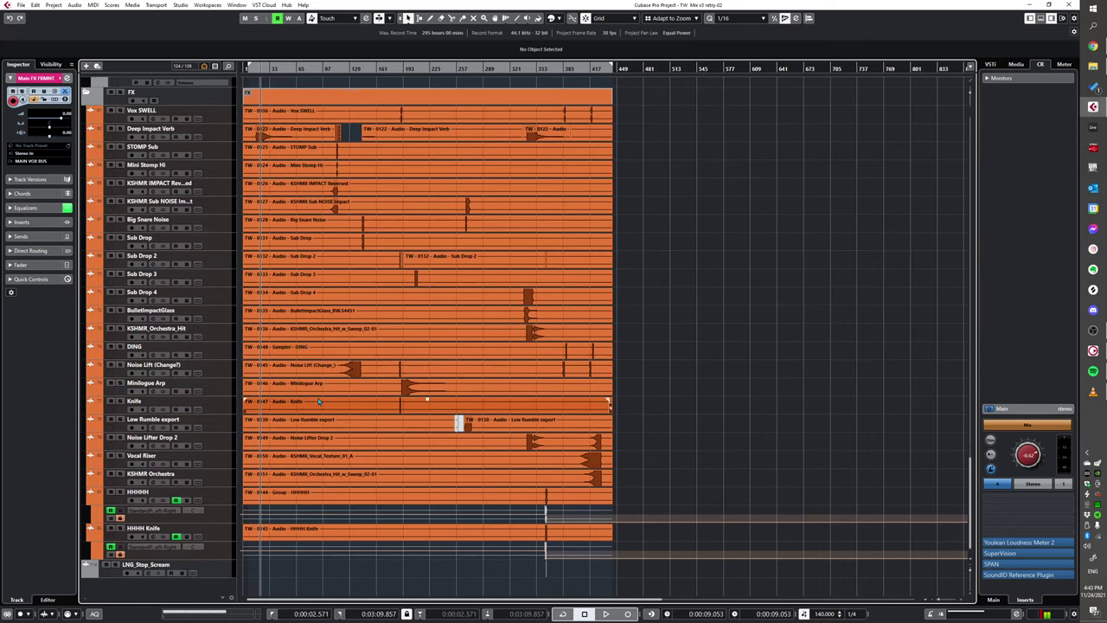
key("h")
key("h")
key("h")
key("h")
key("g")
key("g")
key("g")
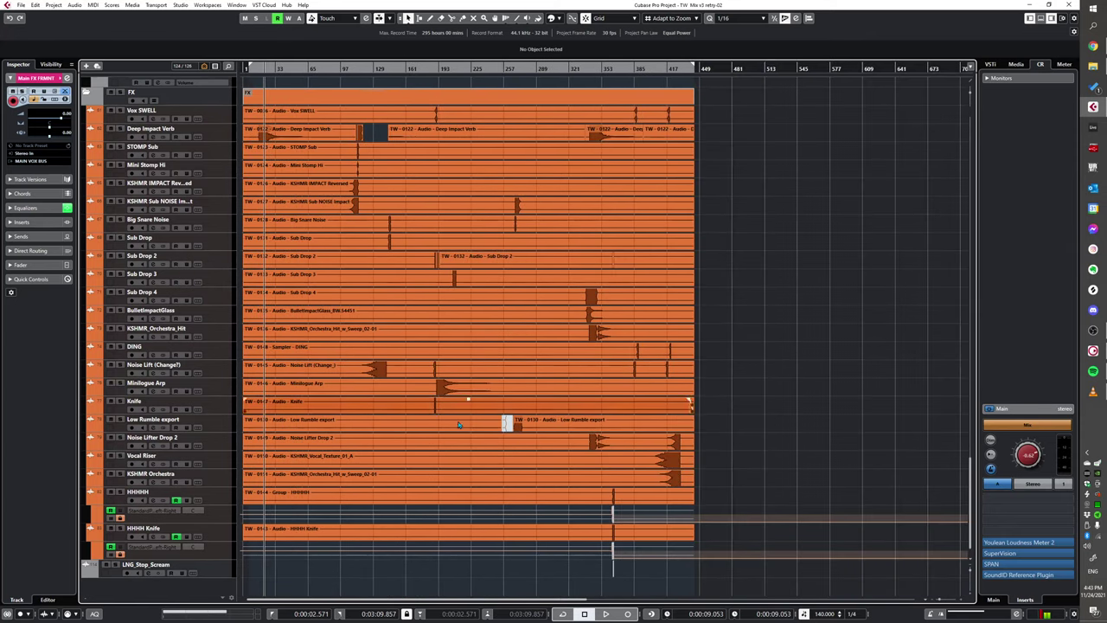
- Examine the drum, bass and instrument tracks to see which layers enter around bars 49 to 81
scroll(389, 399, "up", 15)
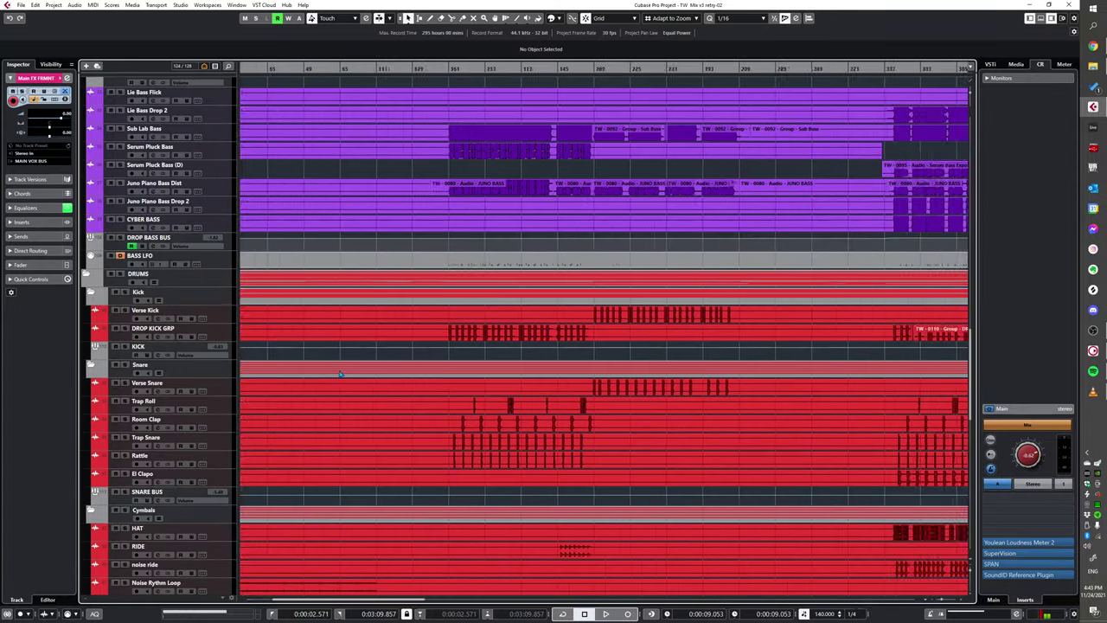
key("h")
scroll(356, 369, "up", 2)
key("h")
key("h")
key("h")
scroll(366, 403, "down", 8)
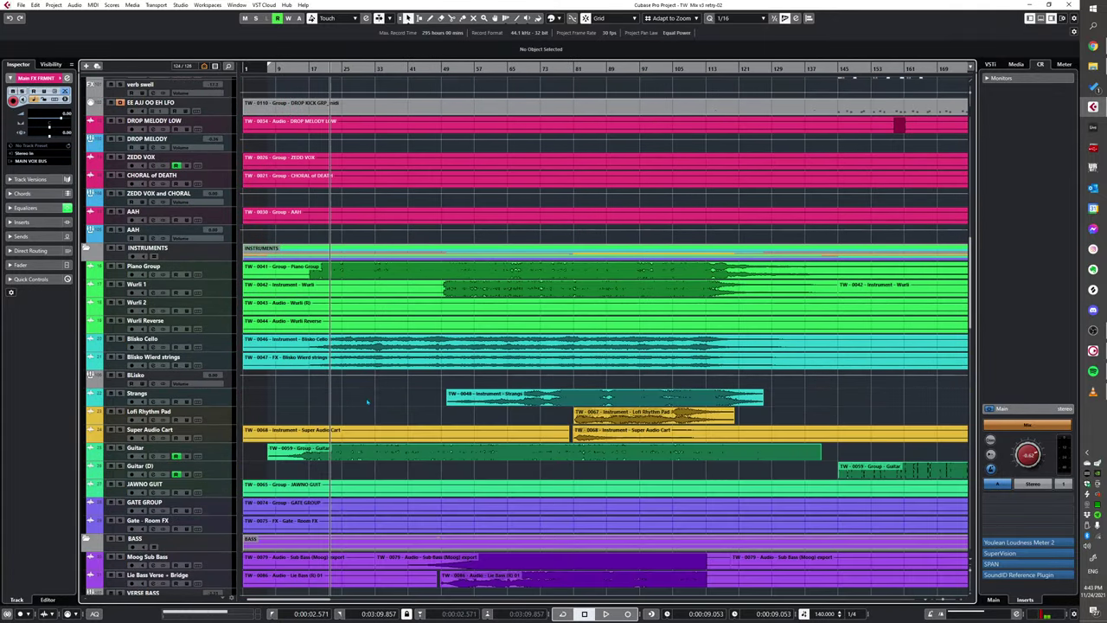
key("g")
key("g")
- Play the full mix from about bar 45 and follow the Noise Rythm Loop and other drum tracks
left_click(366, 308, "alt+shift")
scroll(381, 318, "up", 5)
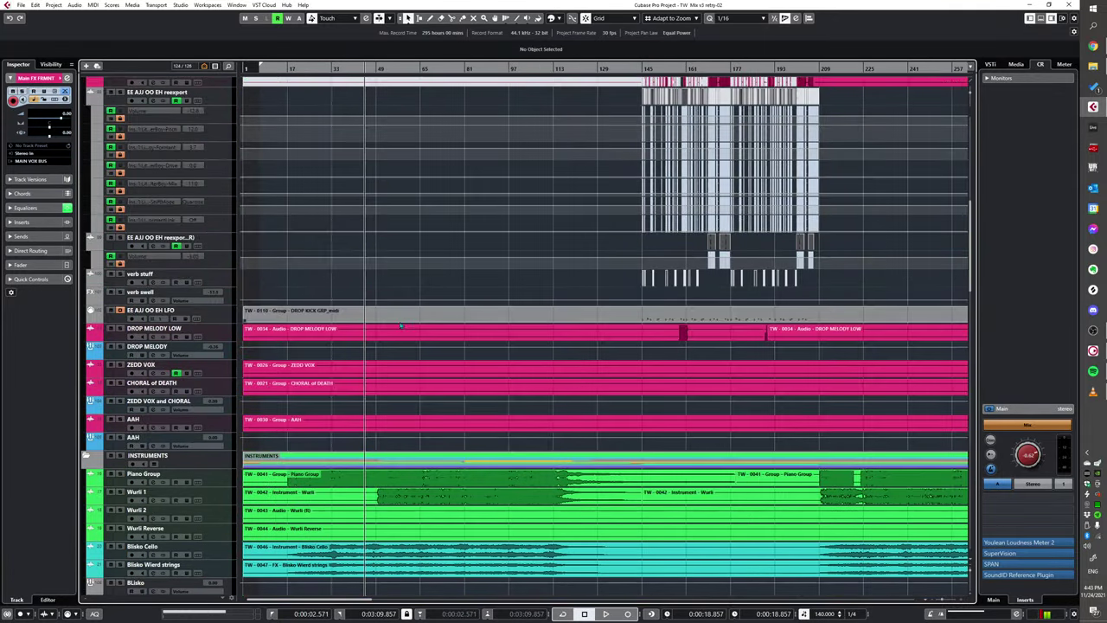
scroll(158, 344, "down", 4)
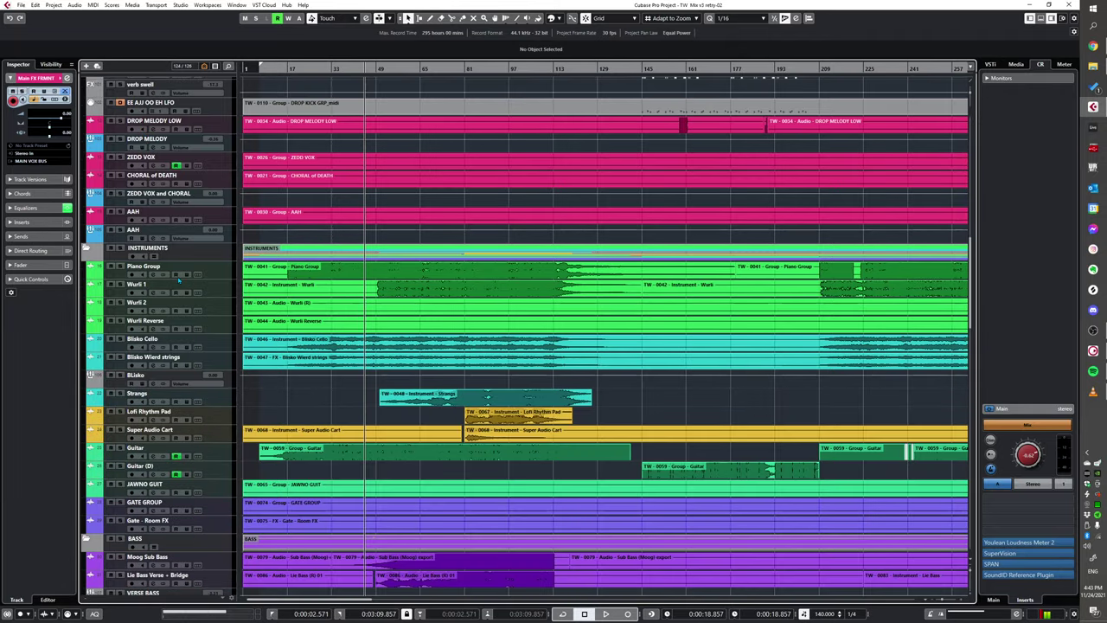
scroll(307, 416, "down", 2)
scroll(307, 417, "down", 6)
scroll(526, 328, "up", 6)
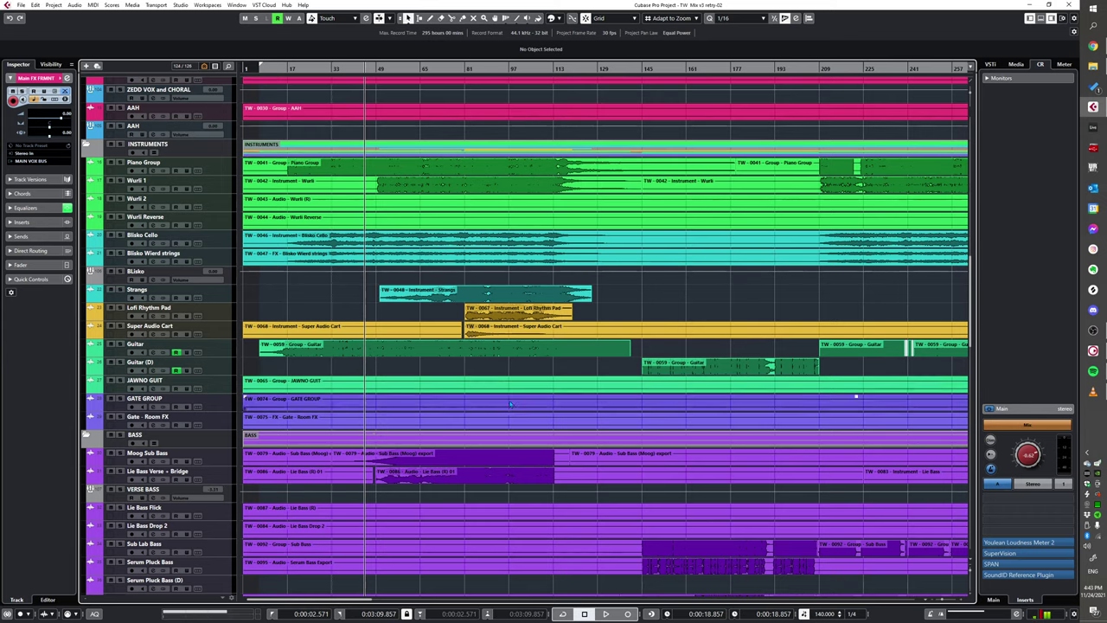
scroll(509, 406, "up", 10)
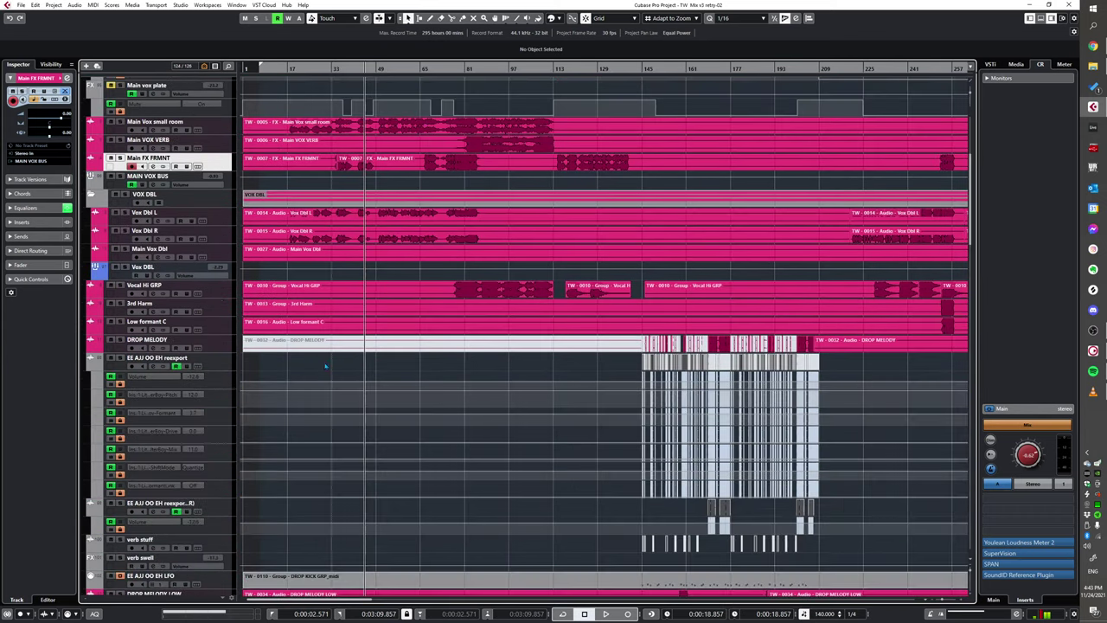
scroll(329, 369, "down", 15)
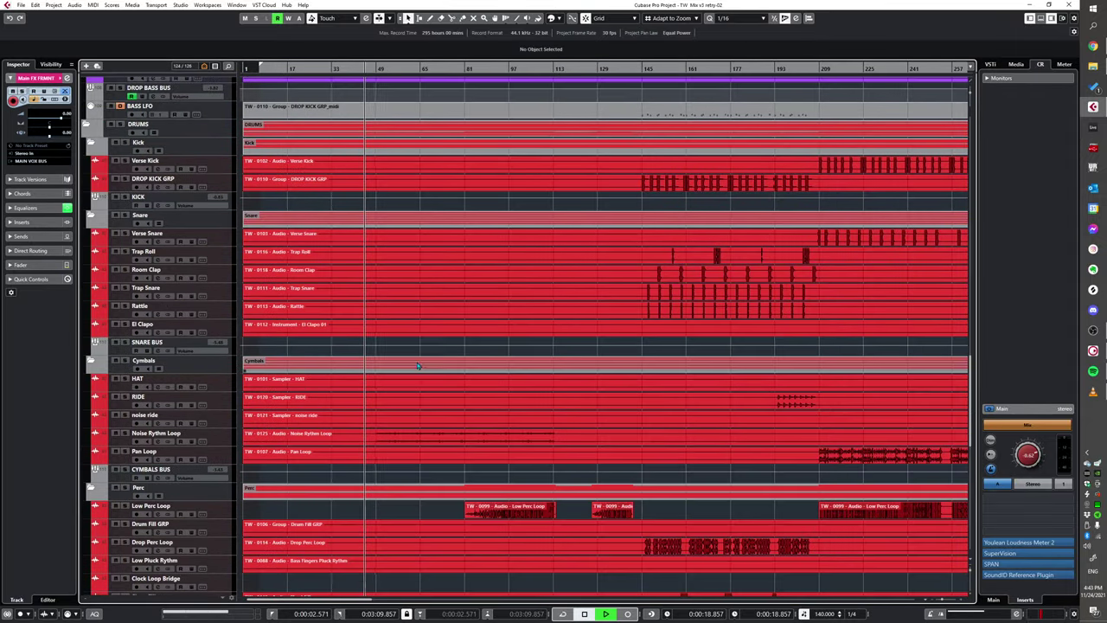
scroll(414, 390, "up", 3)
scroll(400, 410, "down", 2)
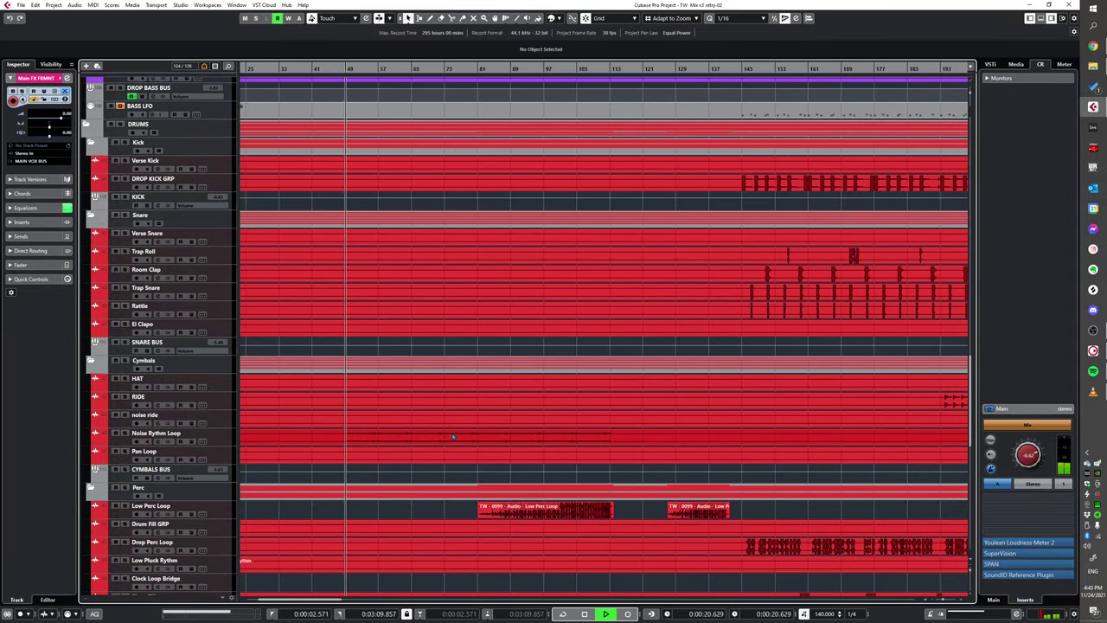
scroll(457, 406, "down", 6)
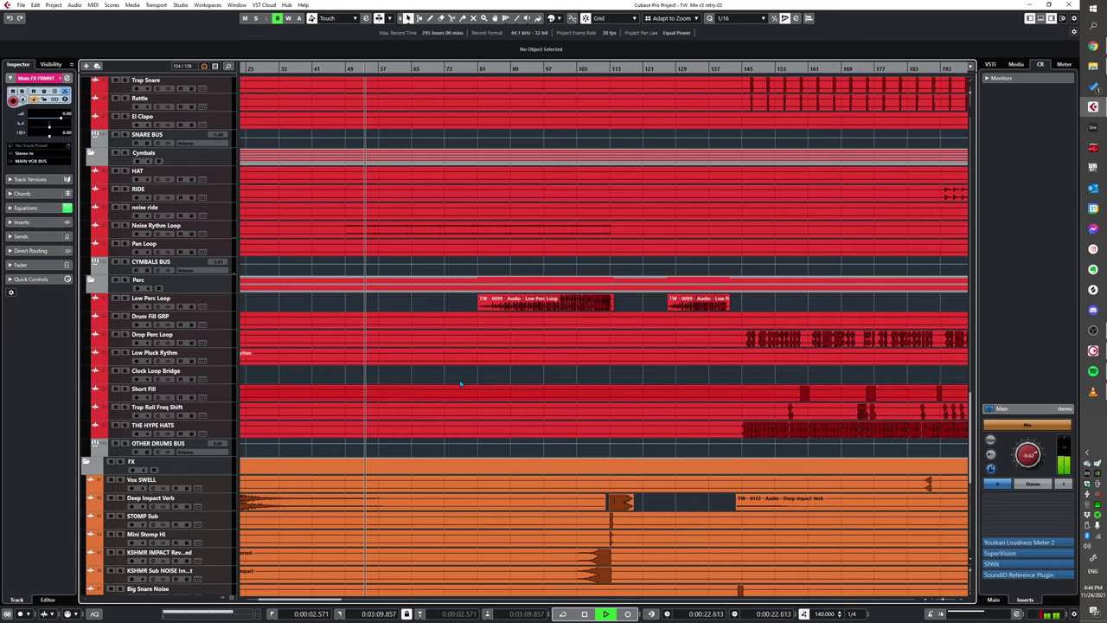
scroll(460, 383, "down", 2)
scroll(447, 350, "up", 3)
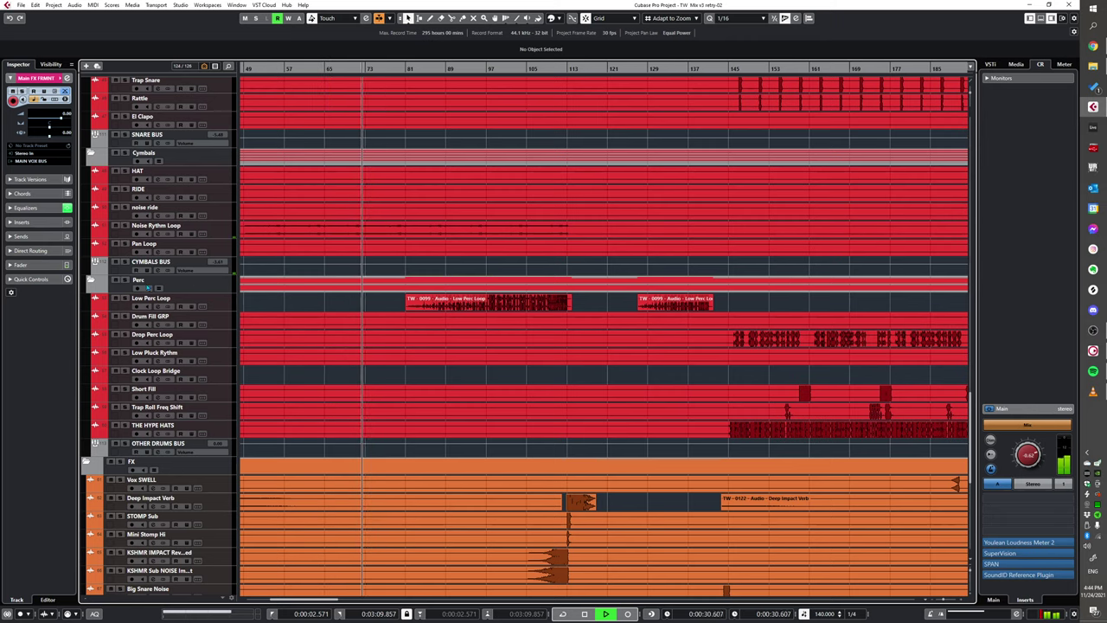
- Solo Low Perc Loop during playback, clear its solo, and keep listening in the full mix to about bar 114
left_click(125, 298)
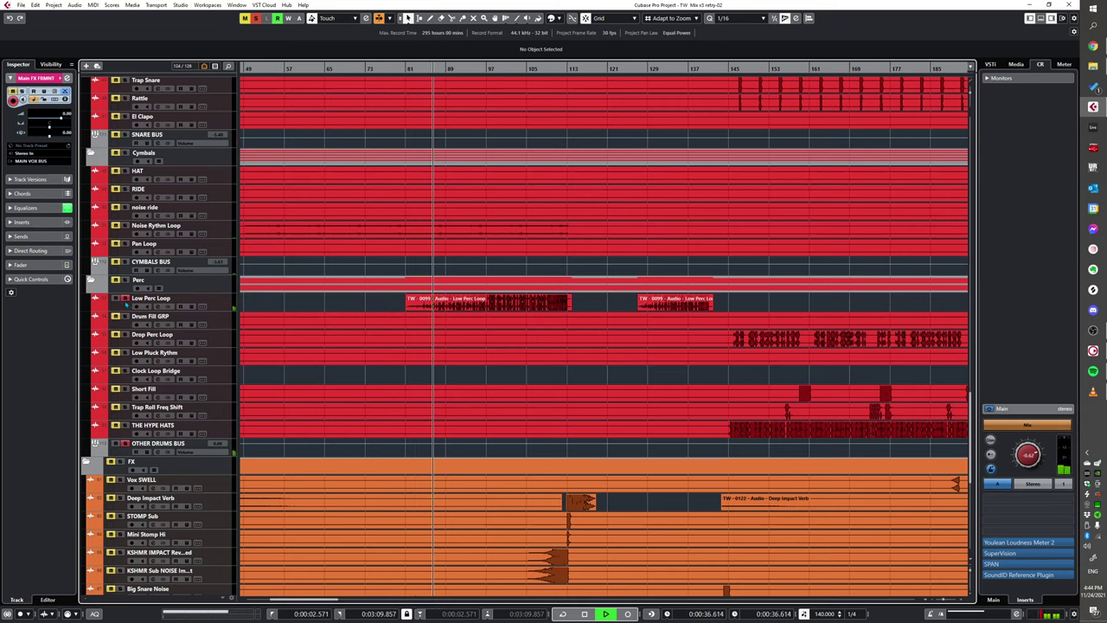
left_click(125, 299)
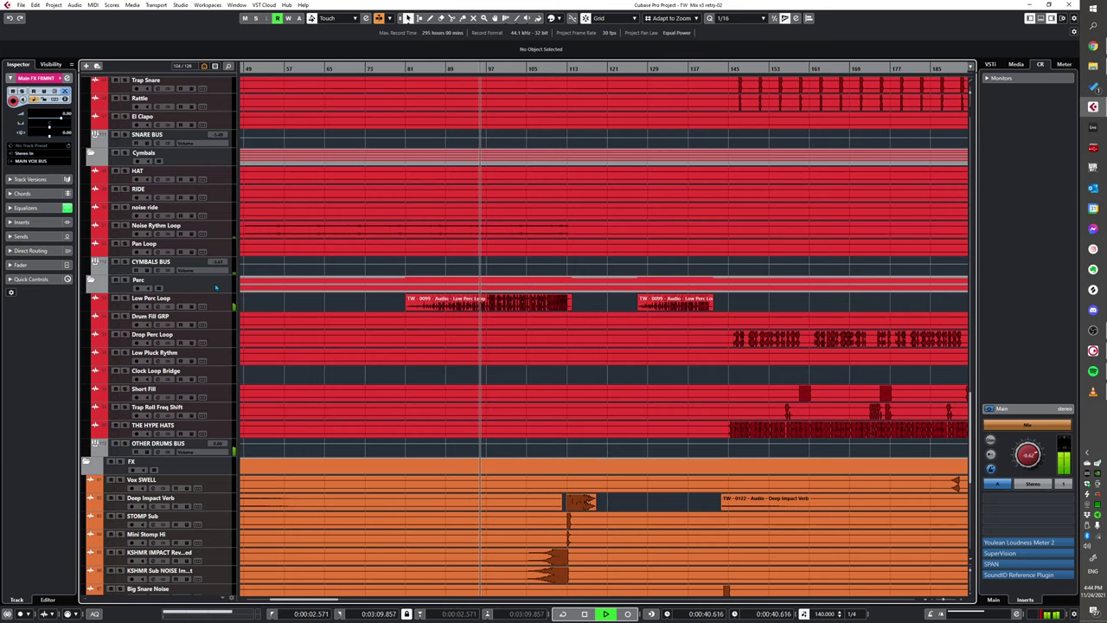
scroll(579, 405, "down", 2)
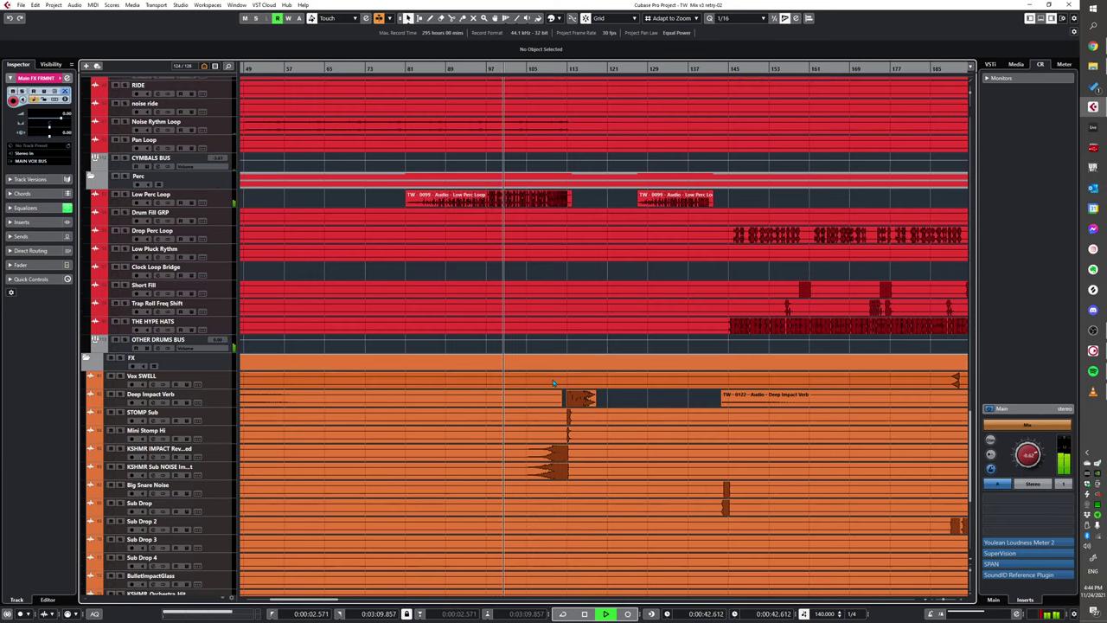
scroll(599, 391, "up", 2)
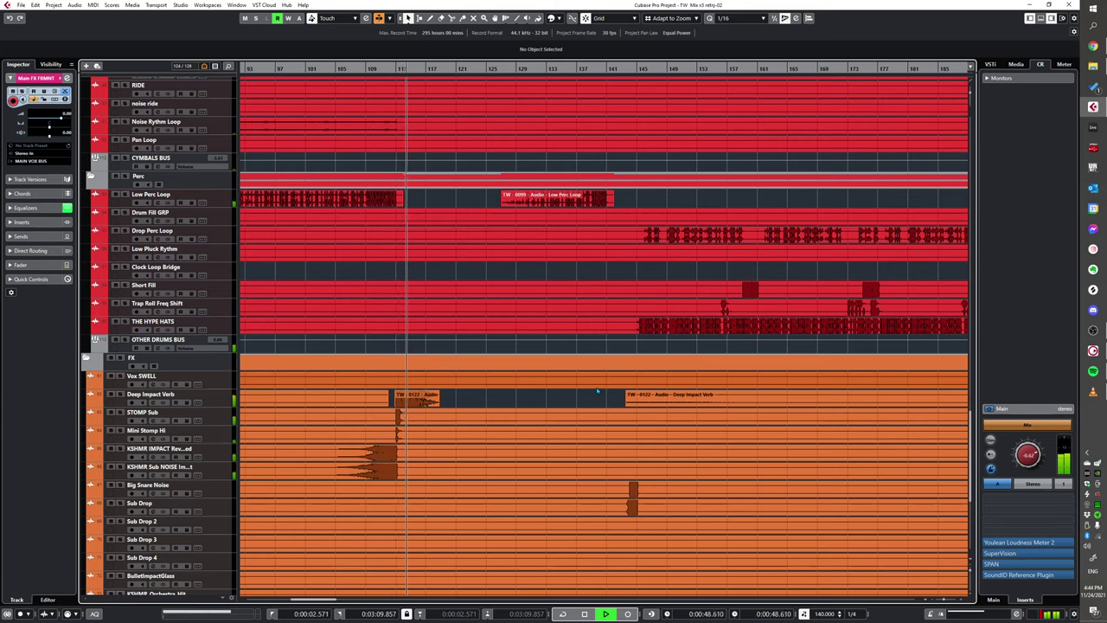
key("space")
- Audition the soloed FX folder from about bar 106 to bar 119 for the reversed impacts and stomps, and clear the solo
scroll(363, 449, "up", 3)
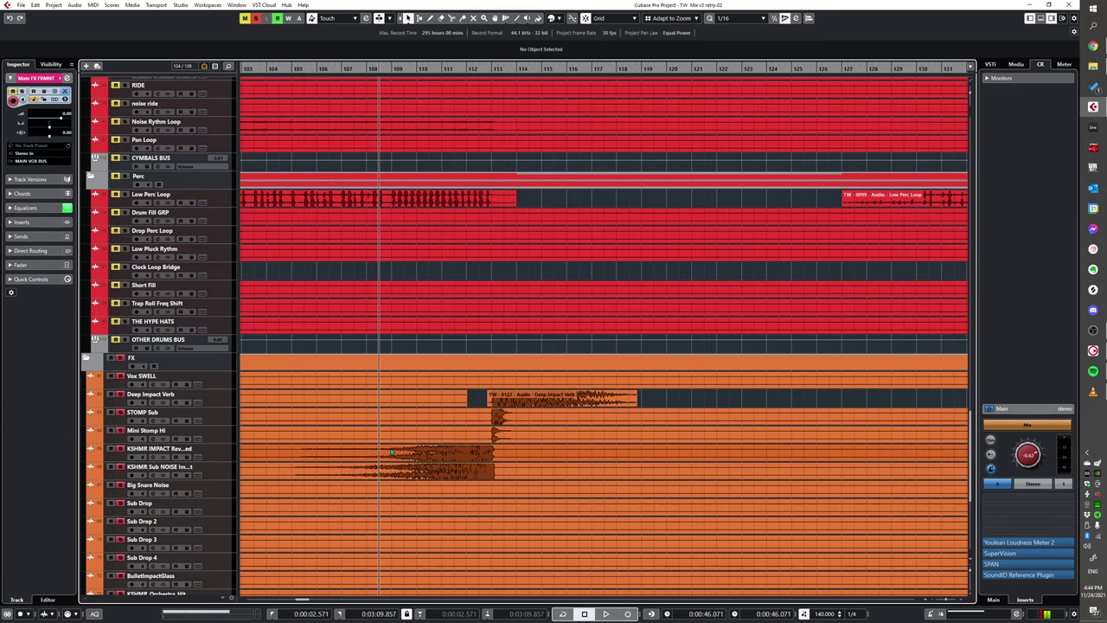
left_click(318, 418, "alt+shift")
key("space")
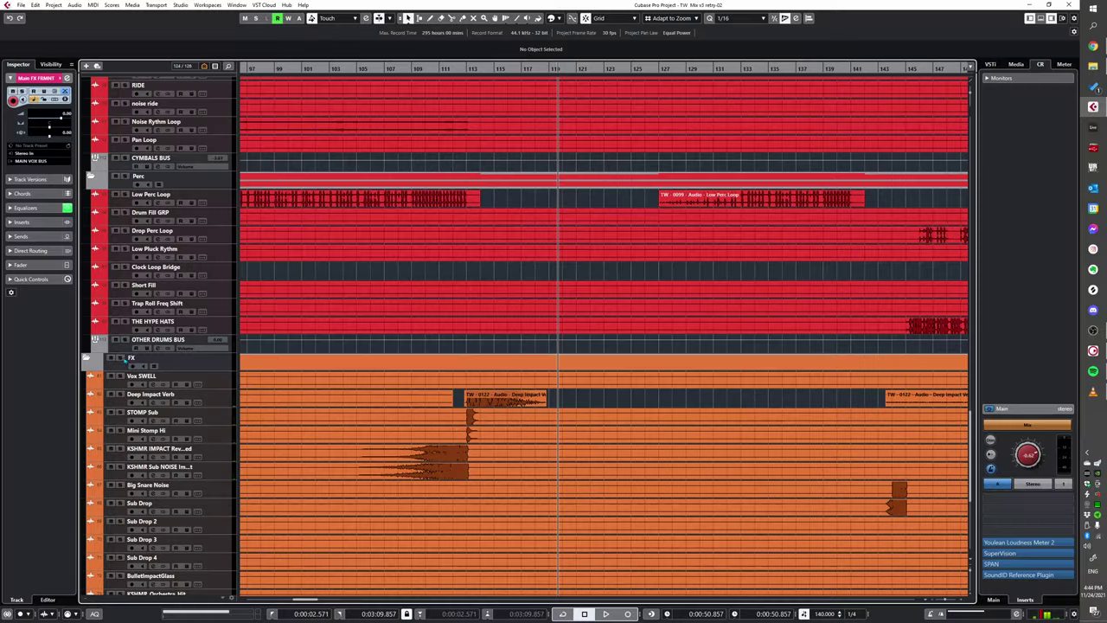
- Play the full mix from about bar 110 and examine the active vocal and instrument tracks after bar 113
scroll(536, 376, "down", 15)
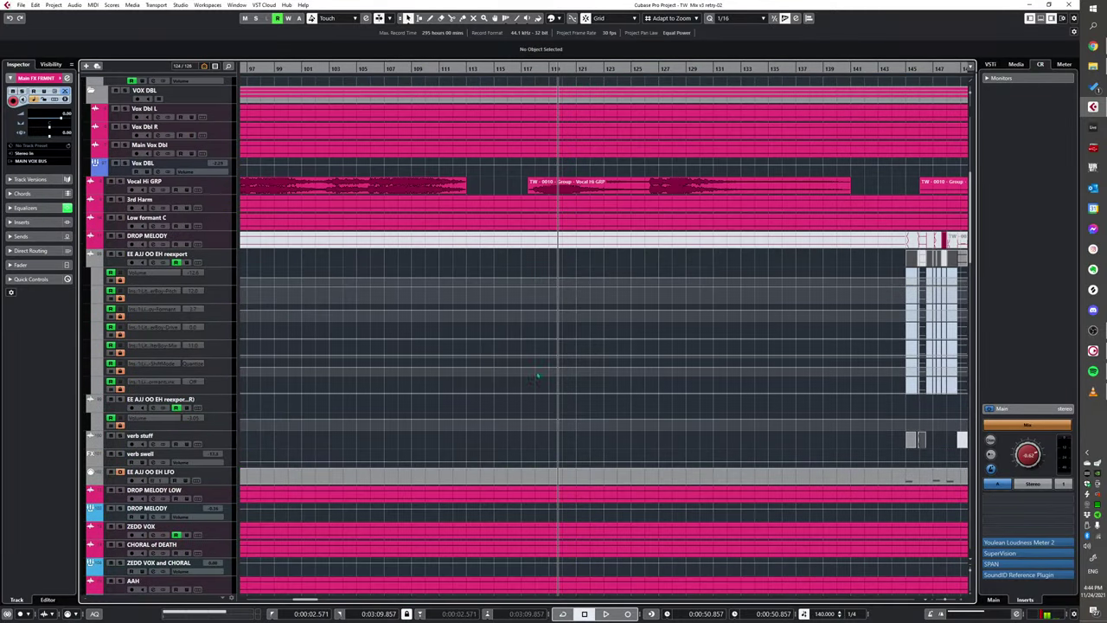
scroll(522, 375, "up", 3)
scroll(507, 370, "down", 4)
scroll(506, 370, "up", 5)
scroll(470, 285, "up", 3)
left_click(426, 68)
key("space")
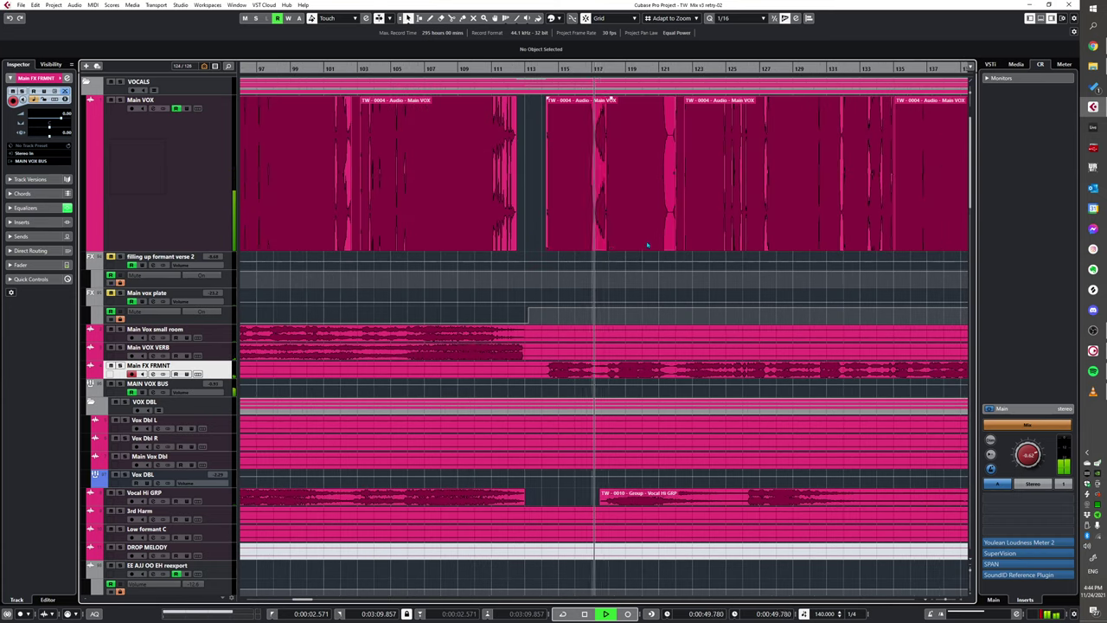
scroll(646, 256, "down", 2)
scroll(646, 256, "down", 3)
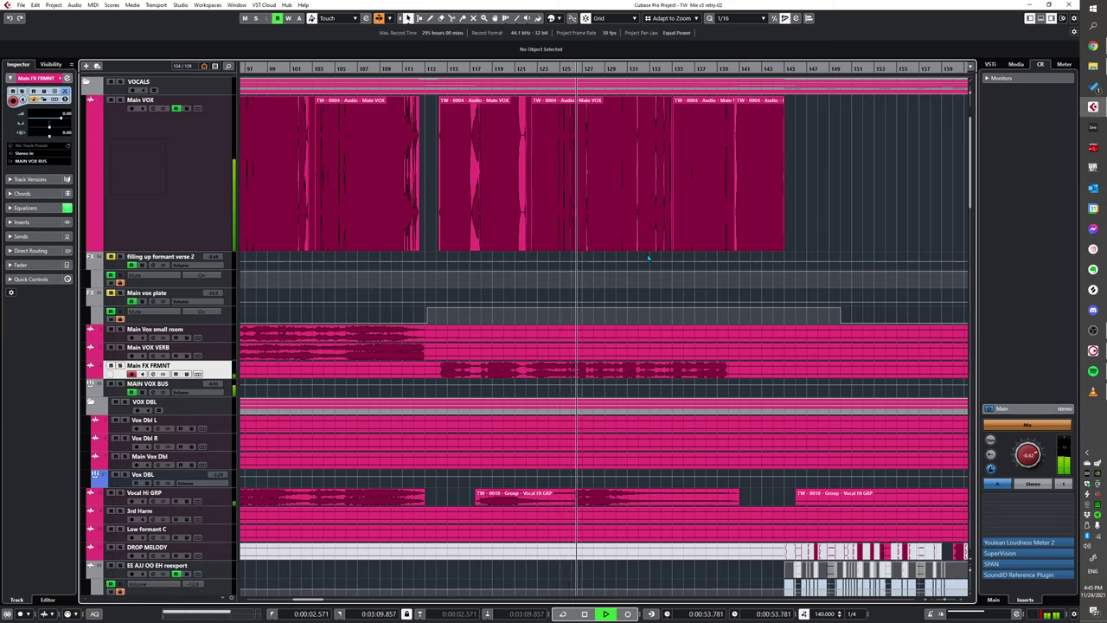
scroll(582, 282, "down", 5)
scroll(573, 282, "up", 3)
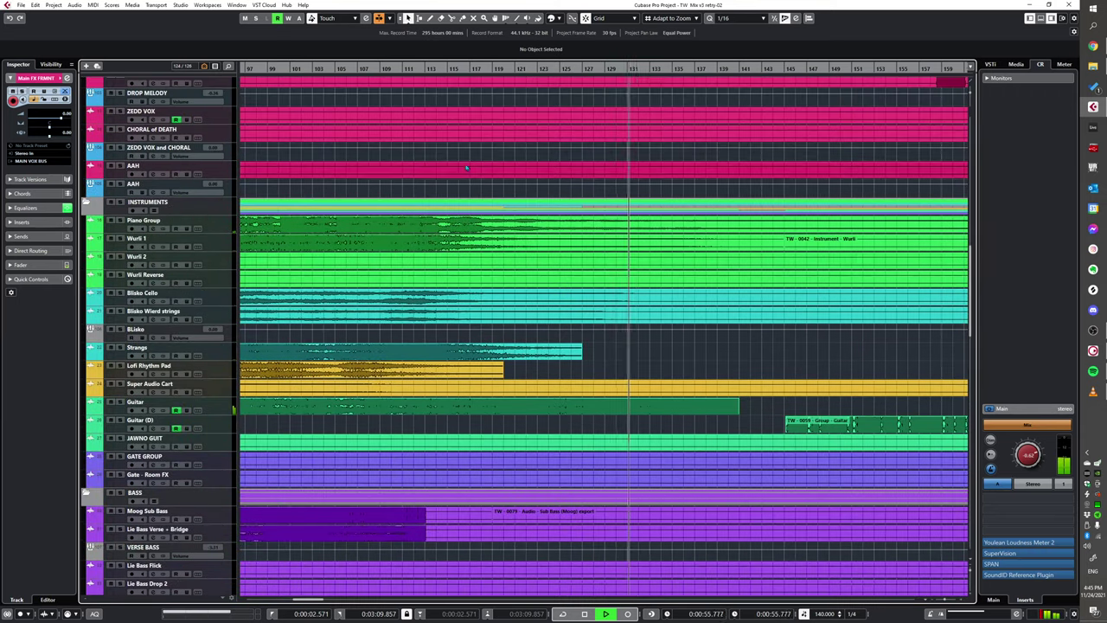
- Solo the Guitar track and listen to about bar 141, and replay it soloed from about bar 111
left_click(120, 401)
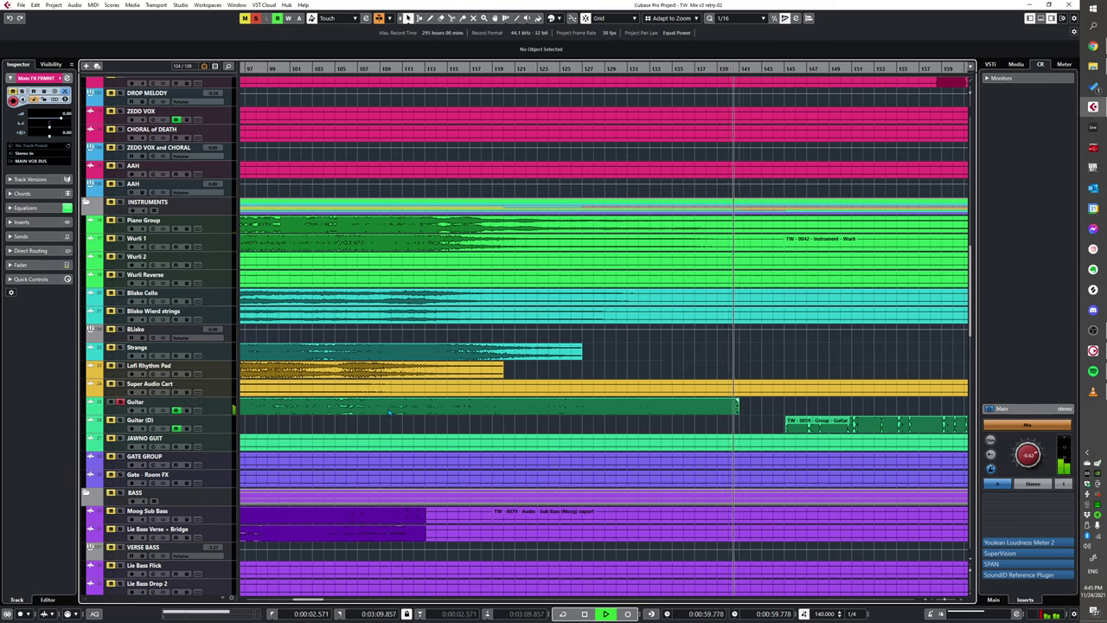
key("space")
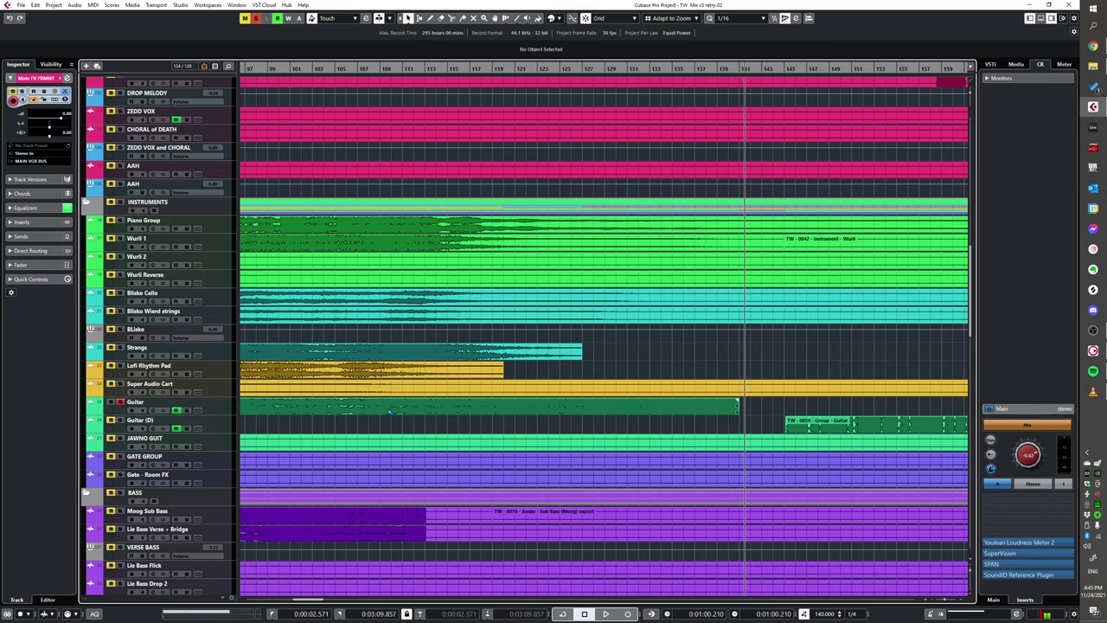
left_click(412, 417)
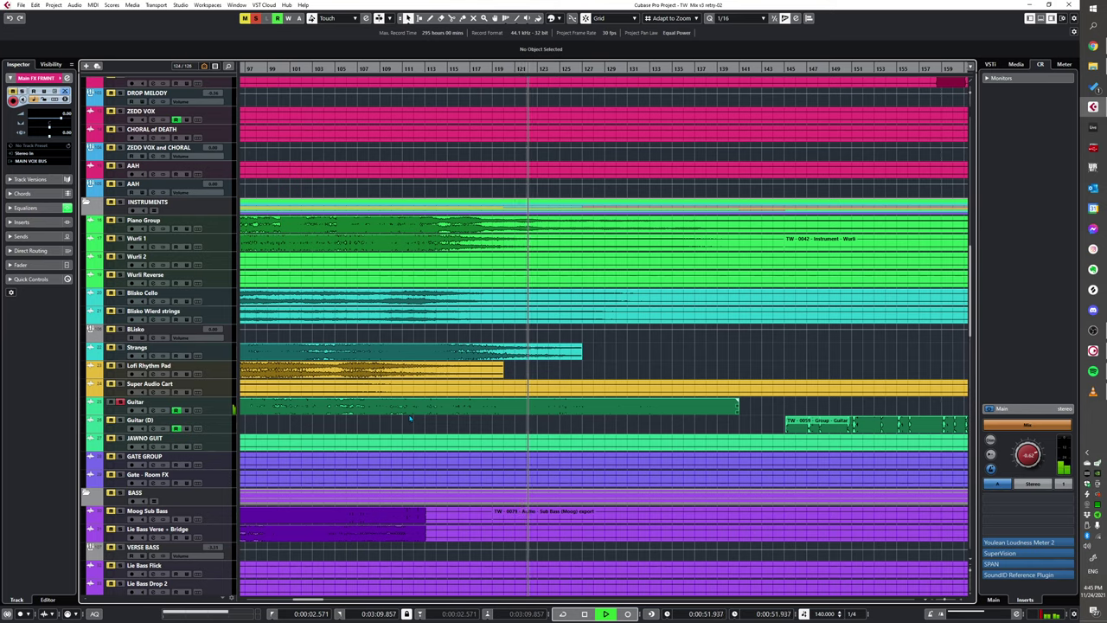
- Listen to the soloed Guitar track to about bar 133, clear its solo, and restart the full mix from about bar 108
scroll(467, 424, "down", 1)
key("g")
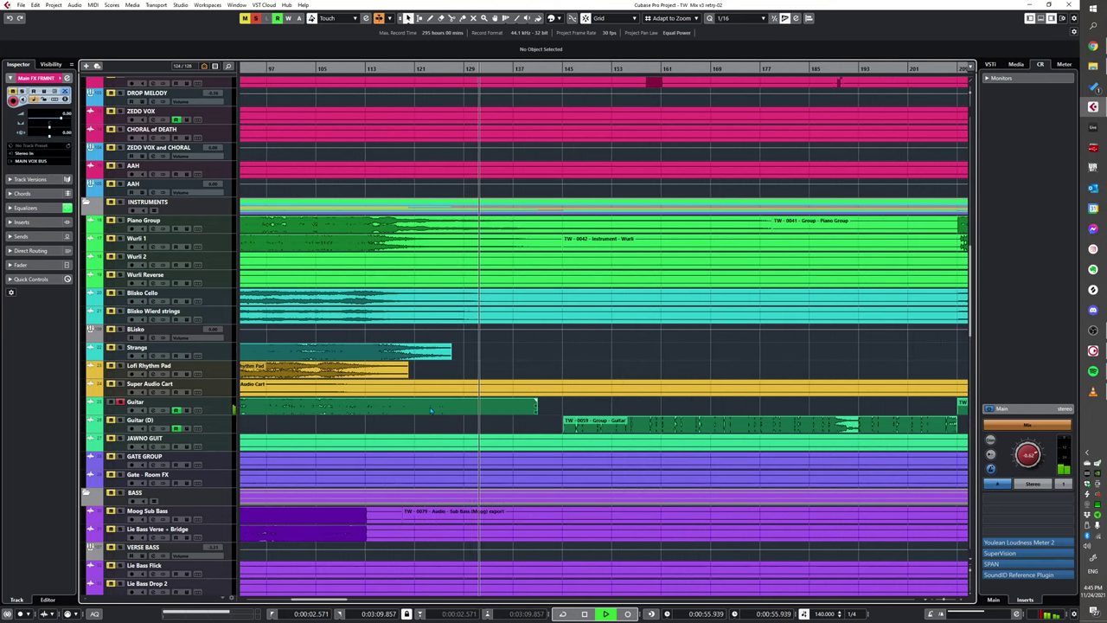
key("space")
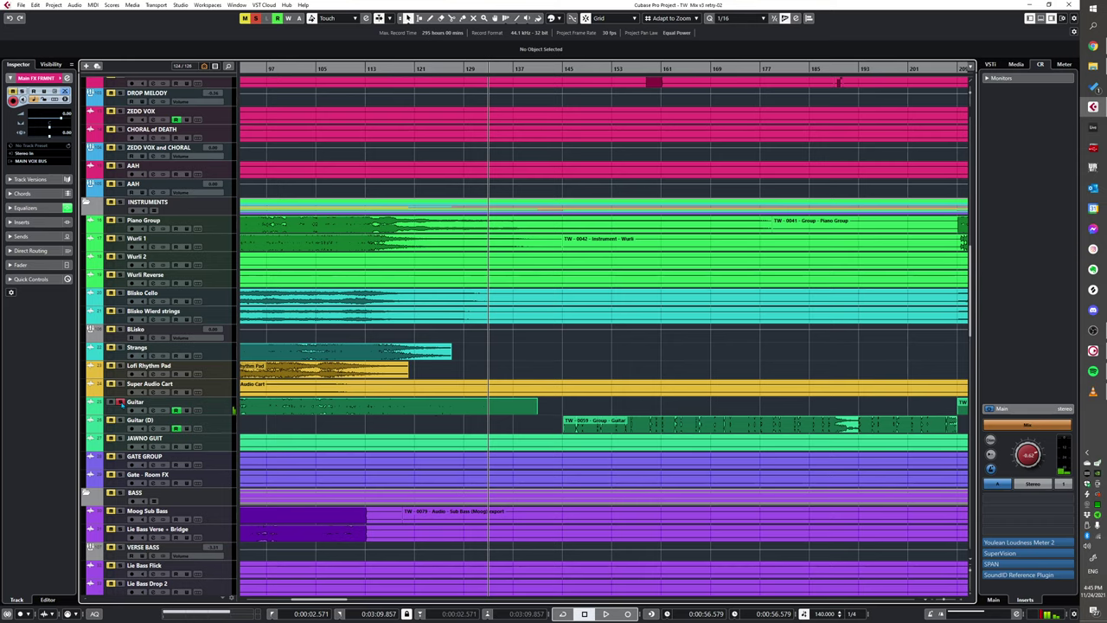
left_click(120, 402)
key("KP_0")
key("space")
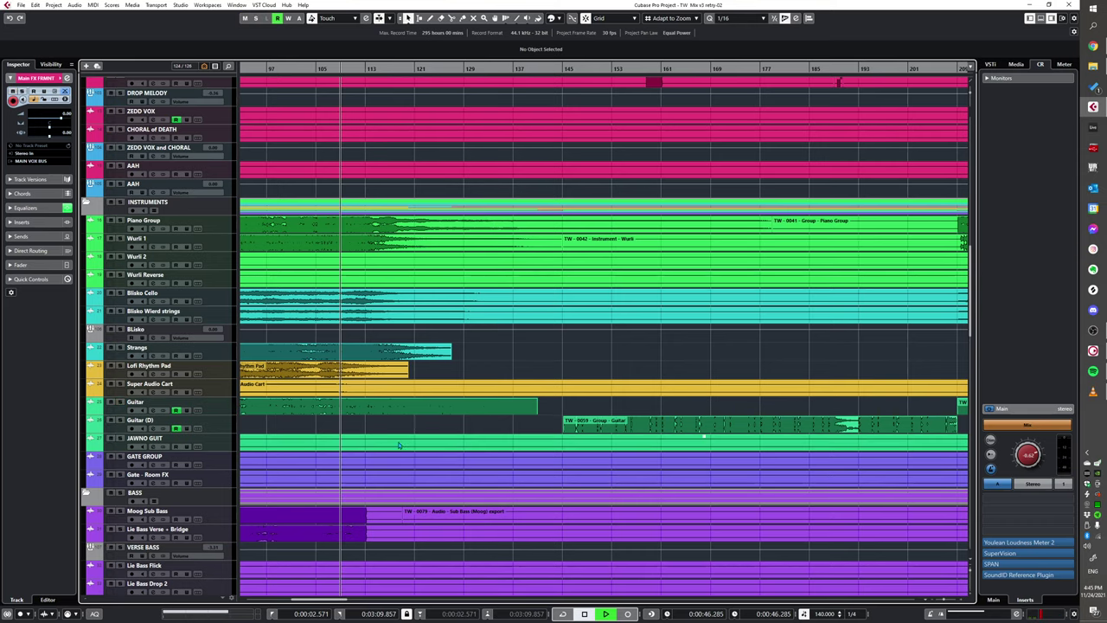
- Examine the bass, drum, percussion and FX tracks while the full mix plays on past bar 136
scroll(400, 443, "down", 5)
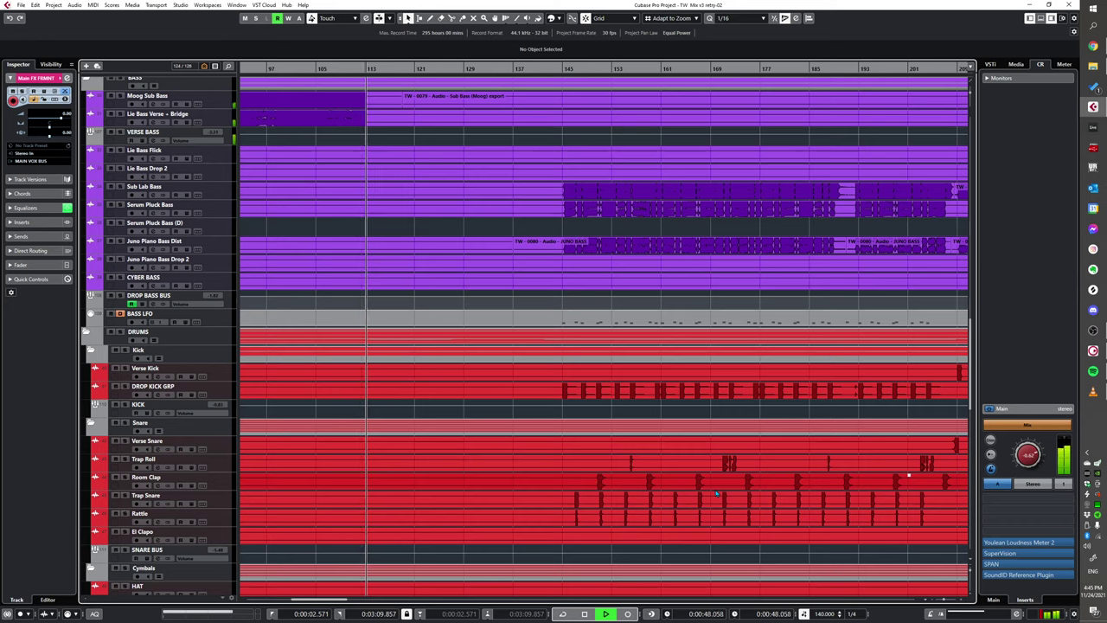
scroll(605, 467, "down", 5)
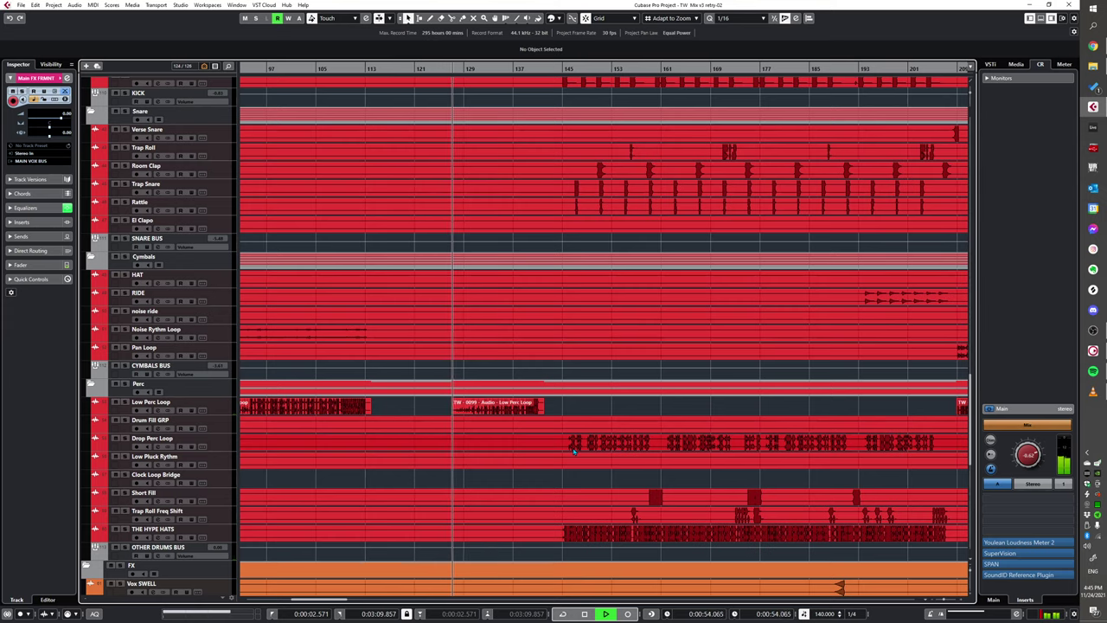
scroll(573, 450, "up", 5)
scroll(569, 437, "down", 7)
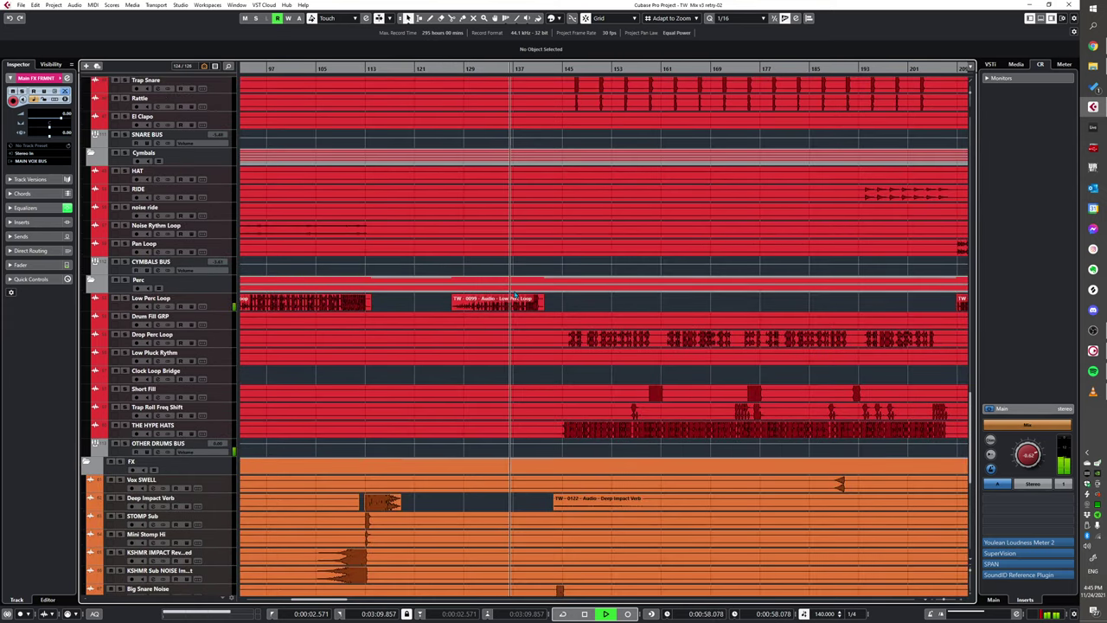
scroll(537, 311, "down", 5)
scroll(588, 328, "up", 10)
scroll(722, 339, "up", 3)
scroll(581, 339, "down", 1)
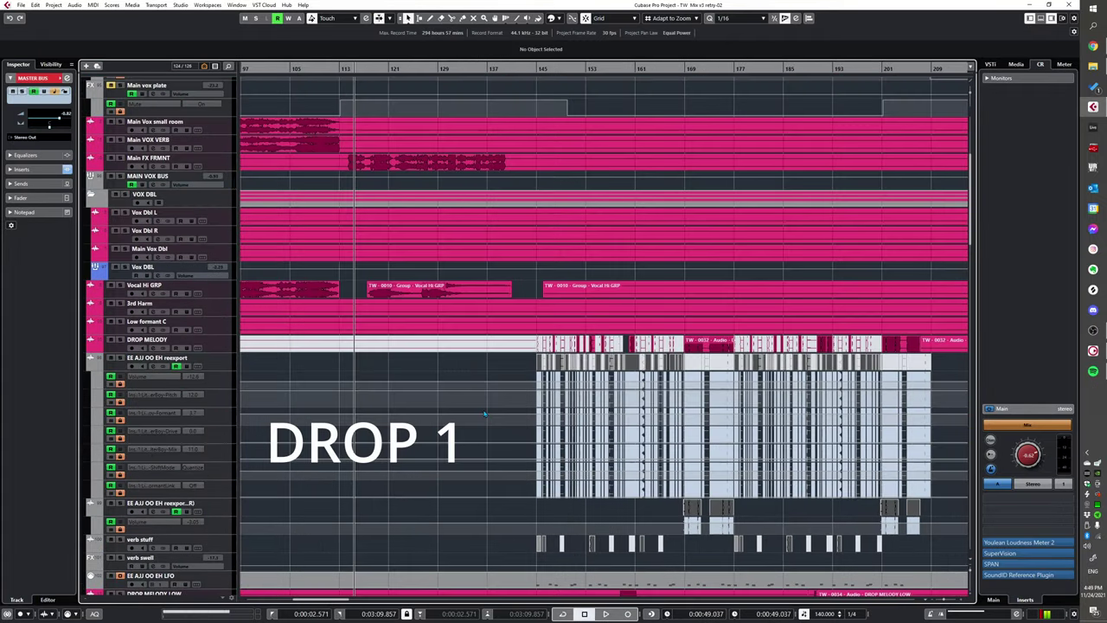
- Play the first drop in the full mix from bar 145 to about bar 161
left_click(534, 318, "alt+shift")
key("space")
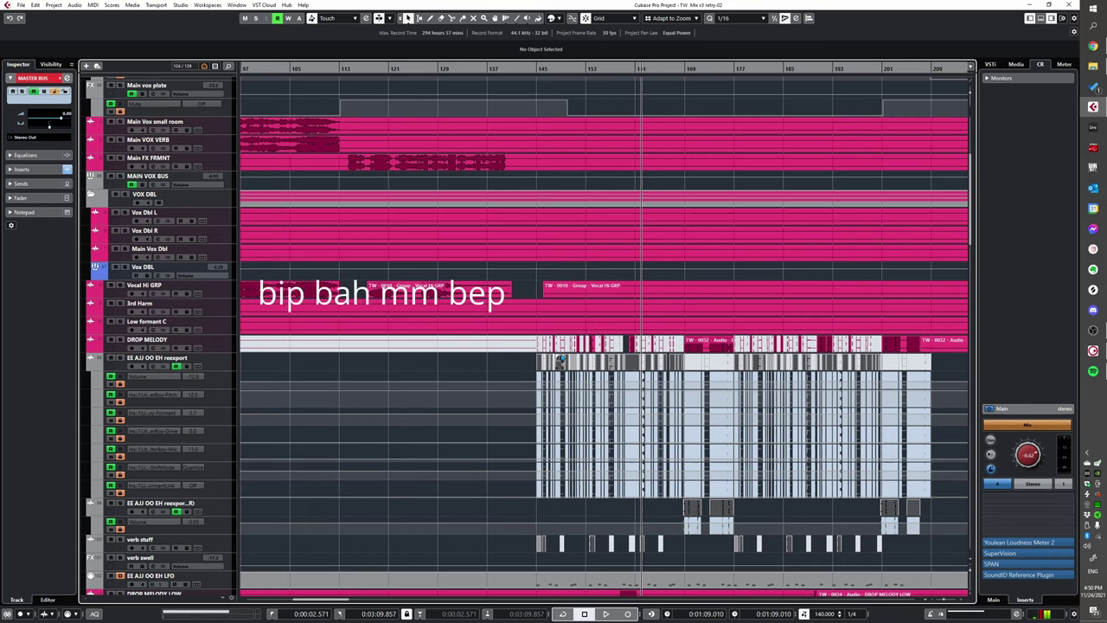
scroll(561, 358, "up", 3)
scroll(518, 364, "right", 2)
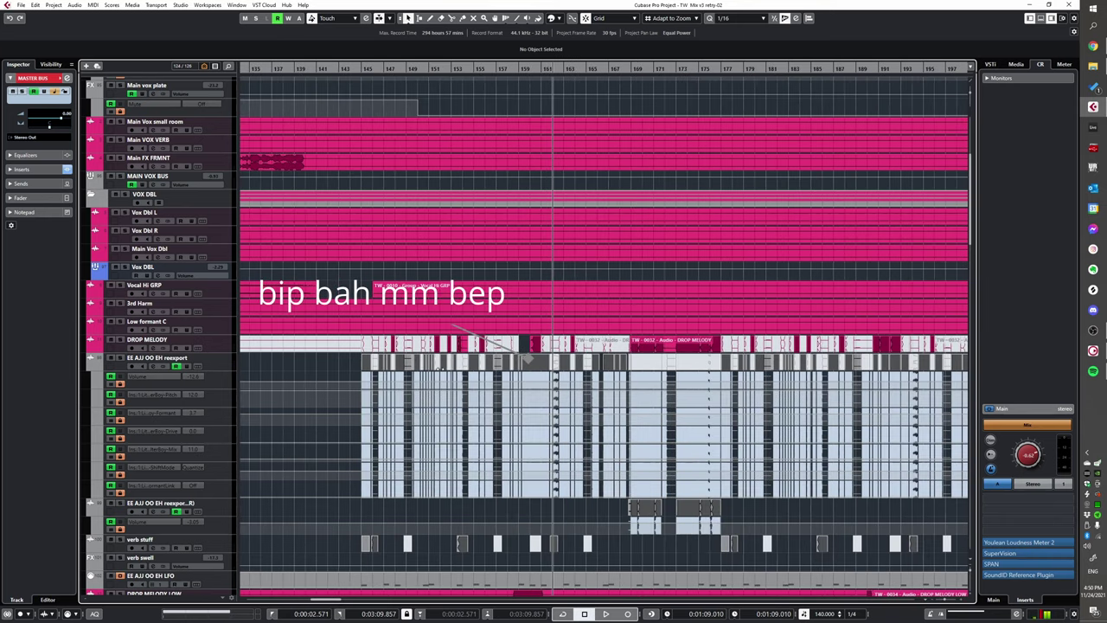
- Solo the DROP MELODY audio track and unmute its chopped clips across the first drop from bar 145
left_click(199, 347)
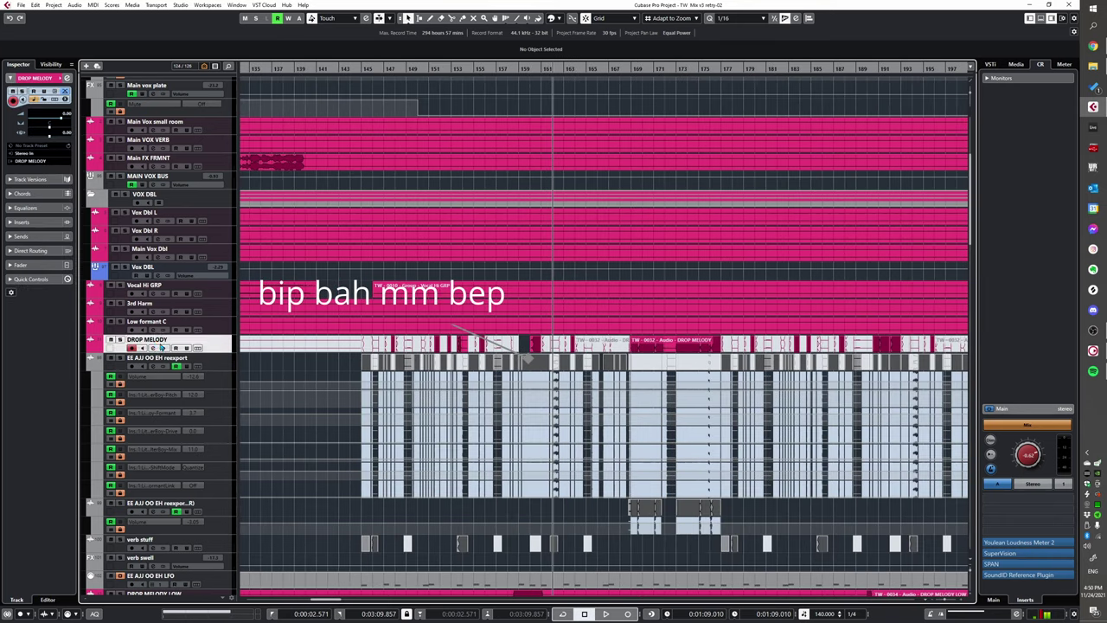
left_click(121, 340)
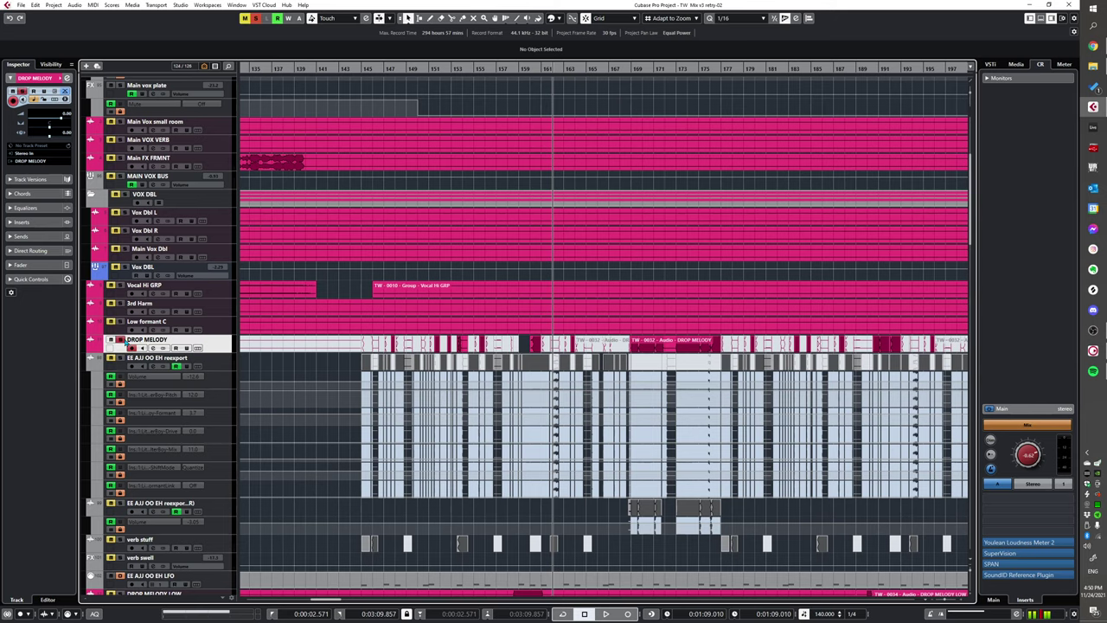
scroll(733, 378, "down", 2)
left_click_drag(514, 339, 894, 338)
key("shift+u")
- Play the soloed DROP MELODY clips from bar 145 to about bar 161
key("l")
key("space")
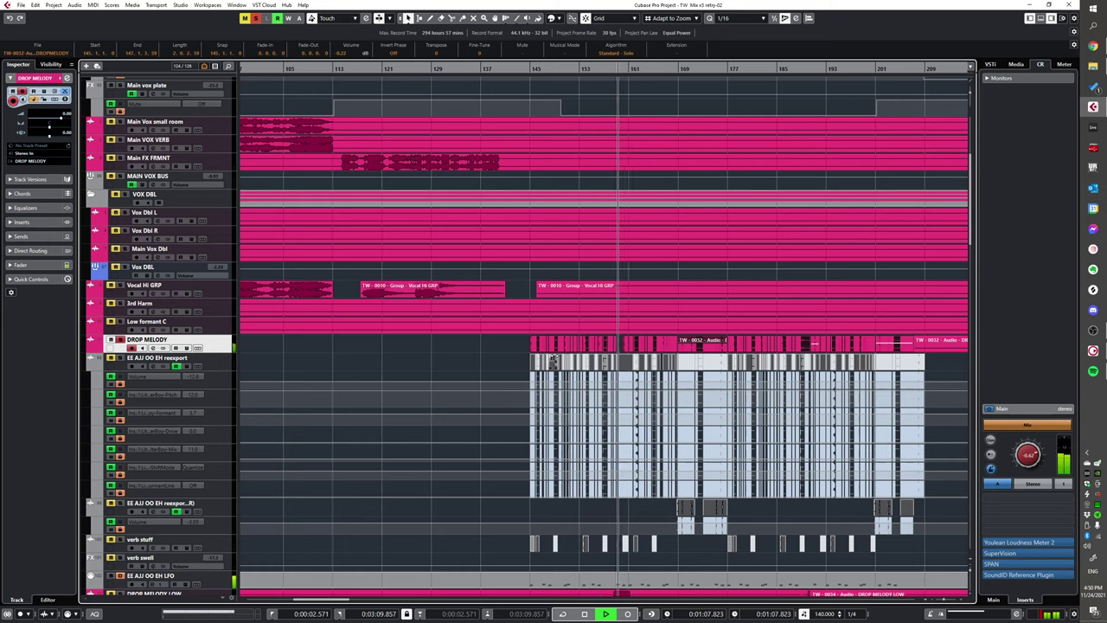
key("space")
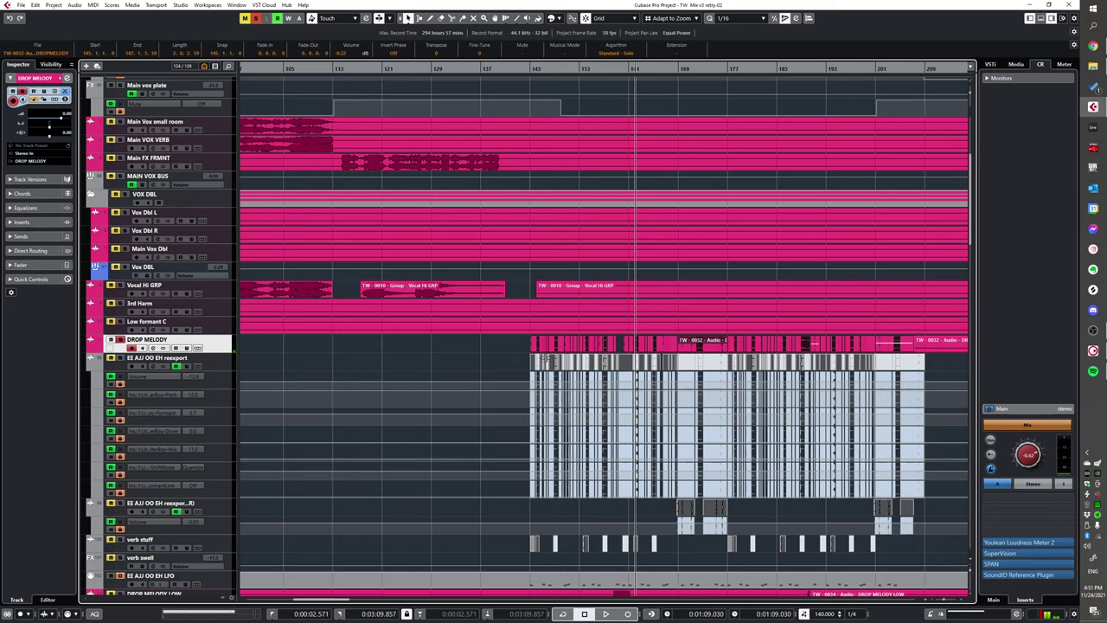
- Mute the DROP MELODY clips across the first drop and clear the track's solo
scroll(704, 294, "down", 2)
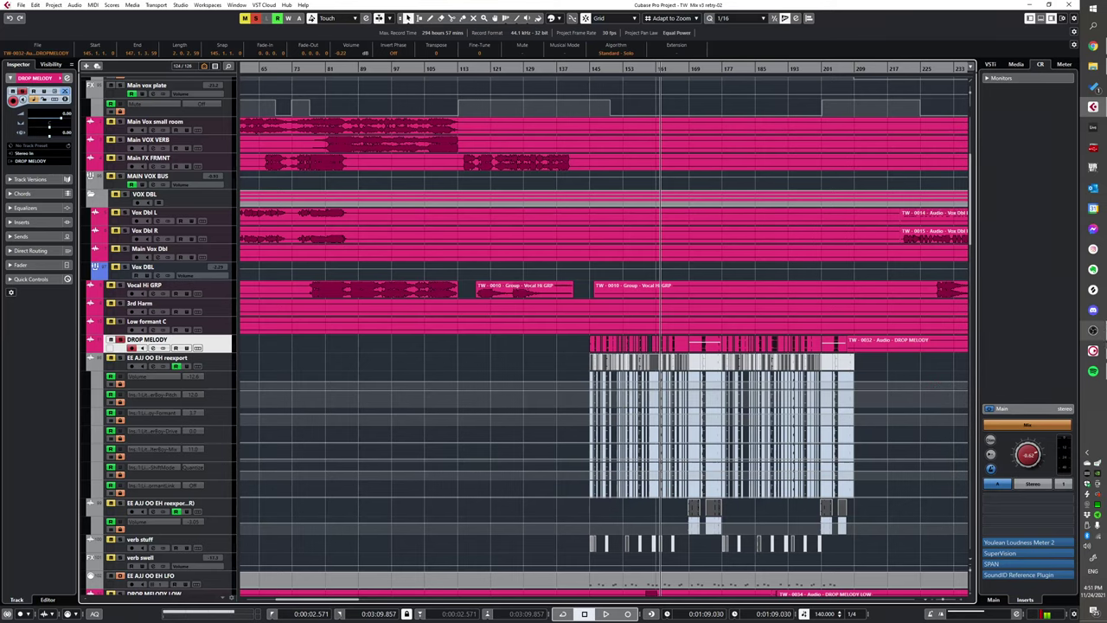
scroll(804, 342, "up", 3)
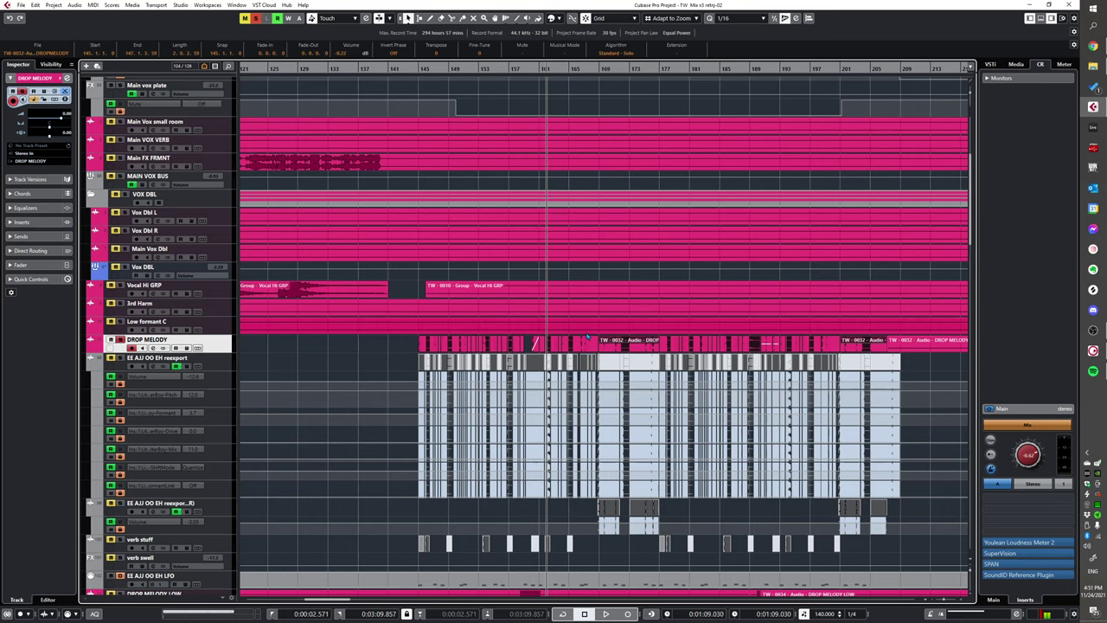
scroll(580, 339, "down", 3)
scroll(584, 338, "up", 2)
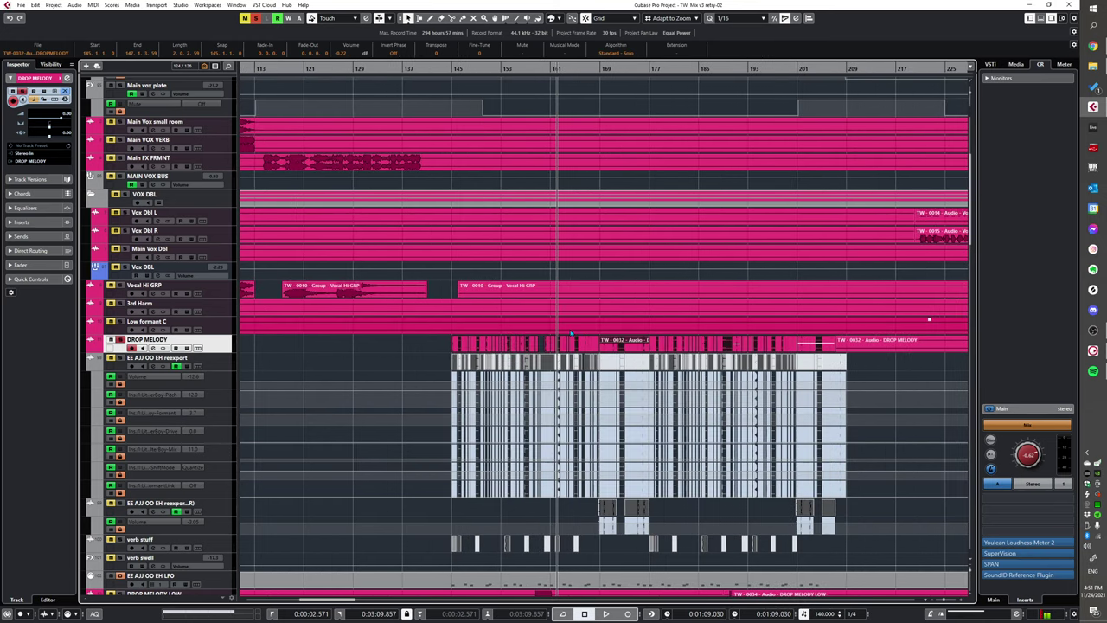
key("shift+m")
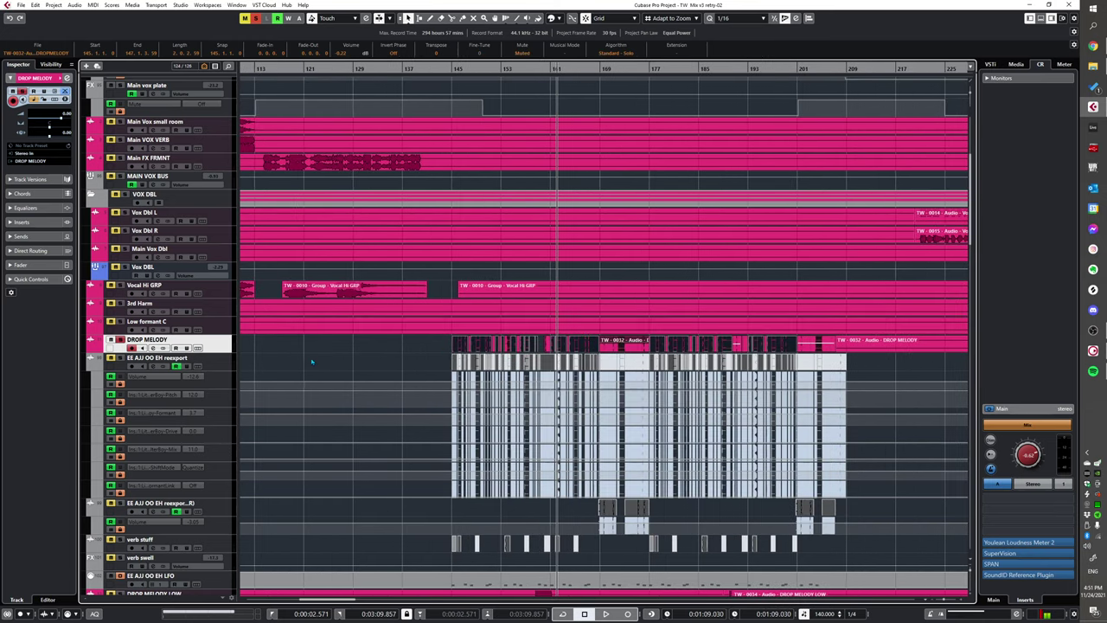
left_click(210, 349)
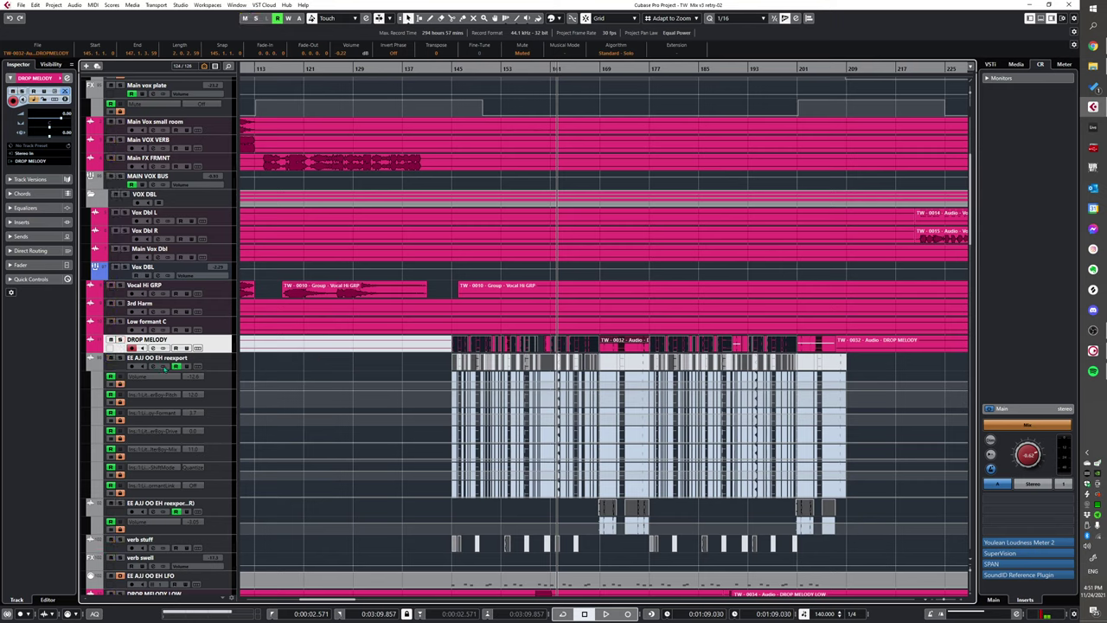
left_click(448, 361)
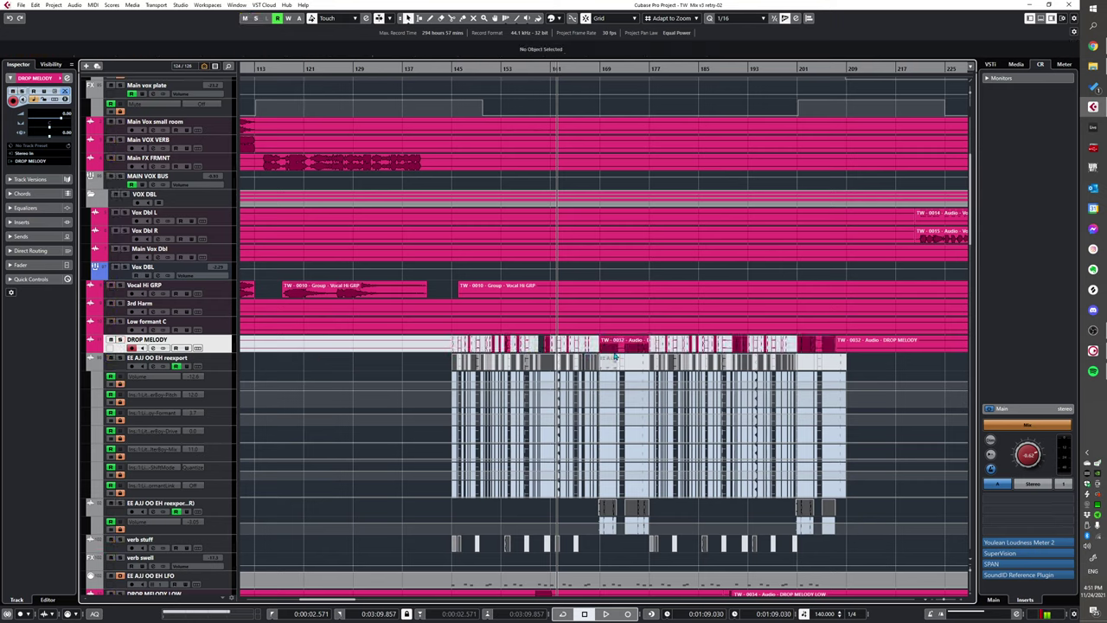
- Solo the DROP MELODY group with its EE AJJ OO EH layers, listen to about bar 178, and examine the chopped clips
scroll(166, 285, "up", 5)
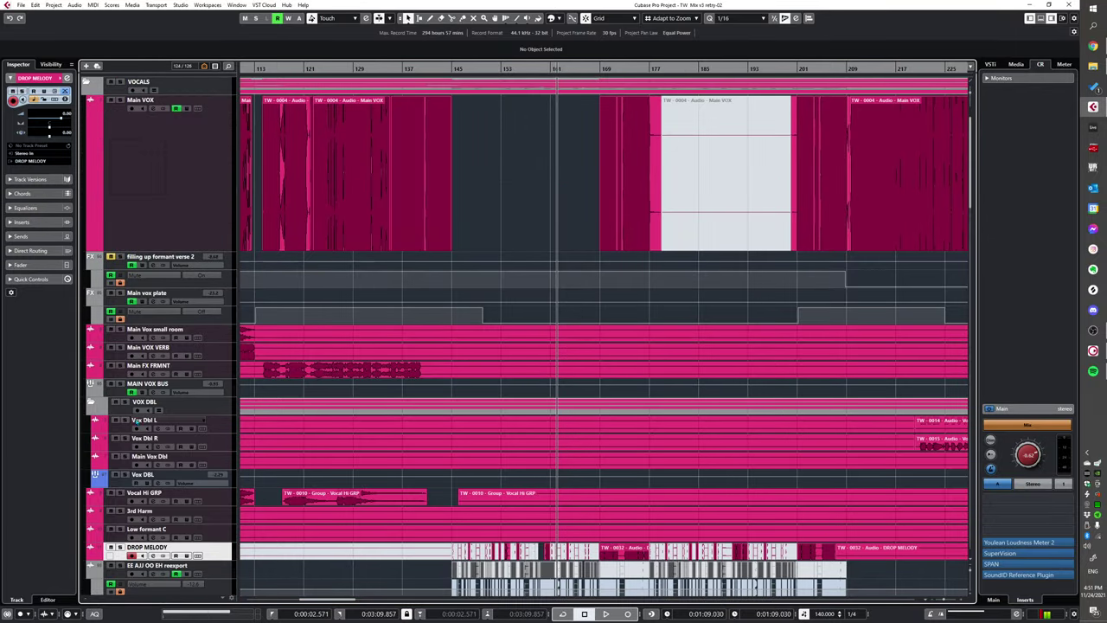
scroll(172, 547, "down", 7)
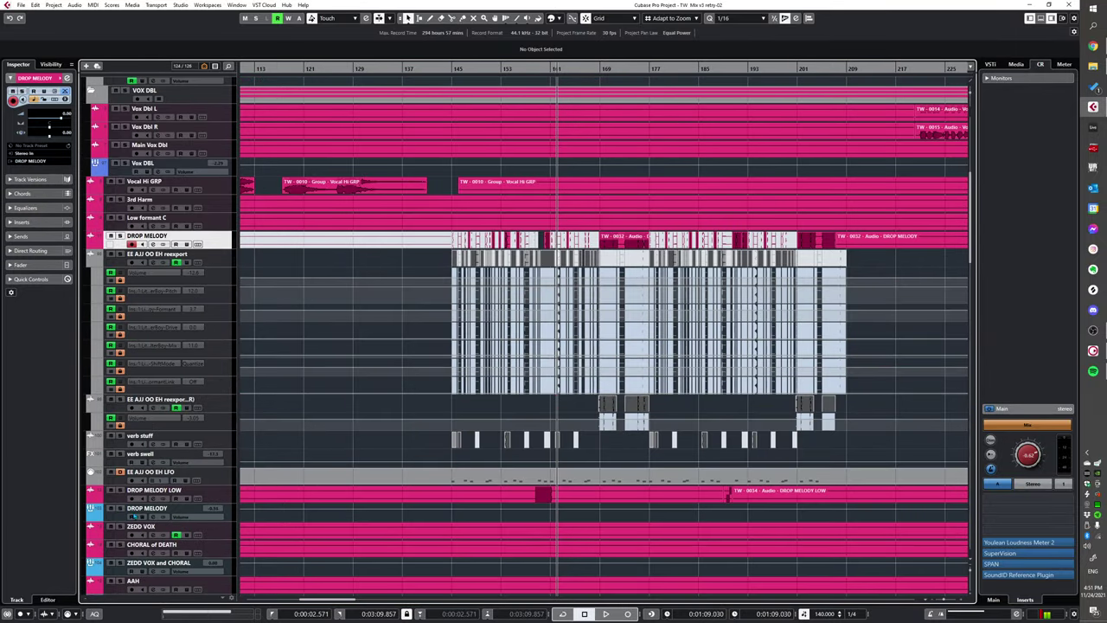
left_click(445, 335)
key("space")
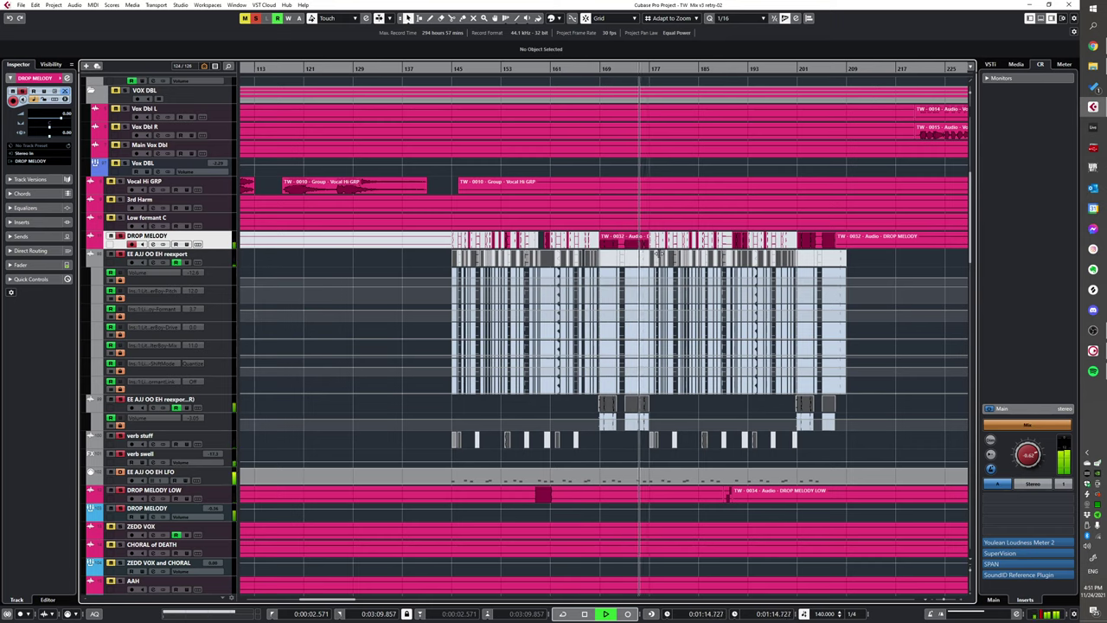
key("space")
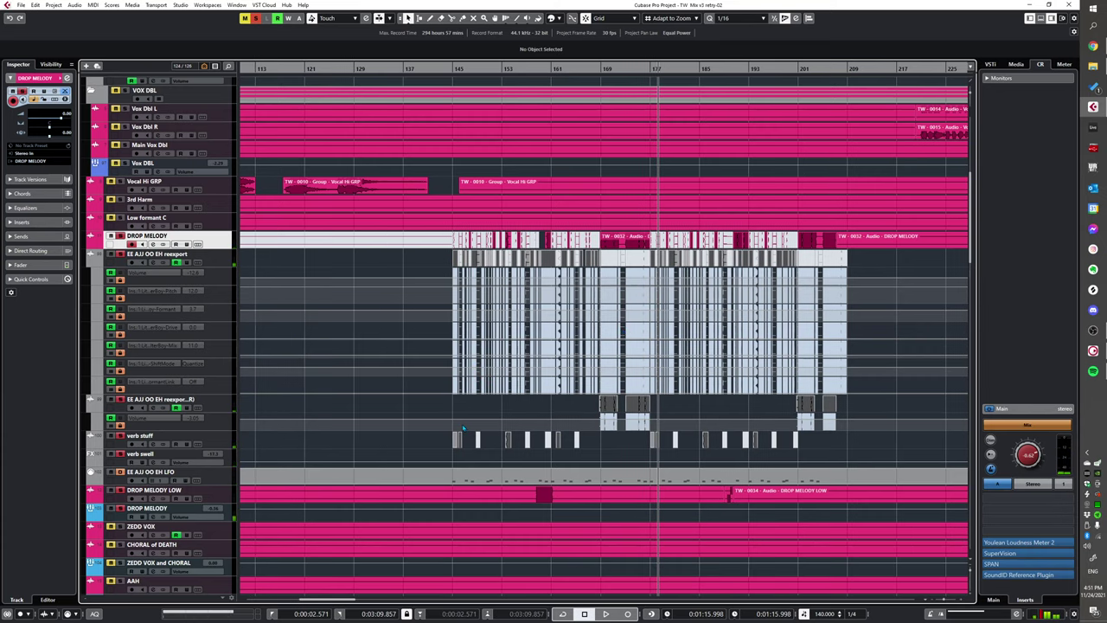
scroll(463, 428, "up", 4)
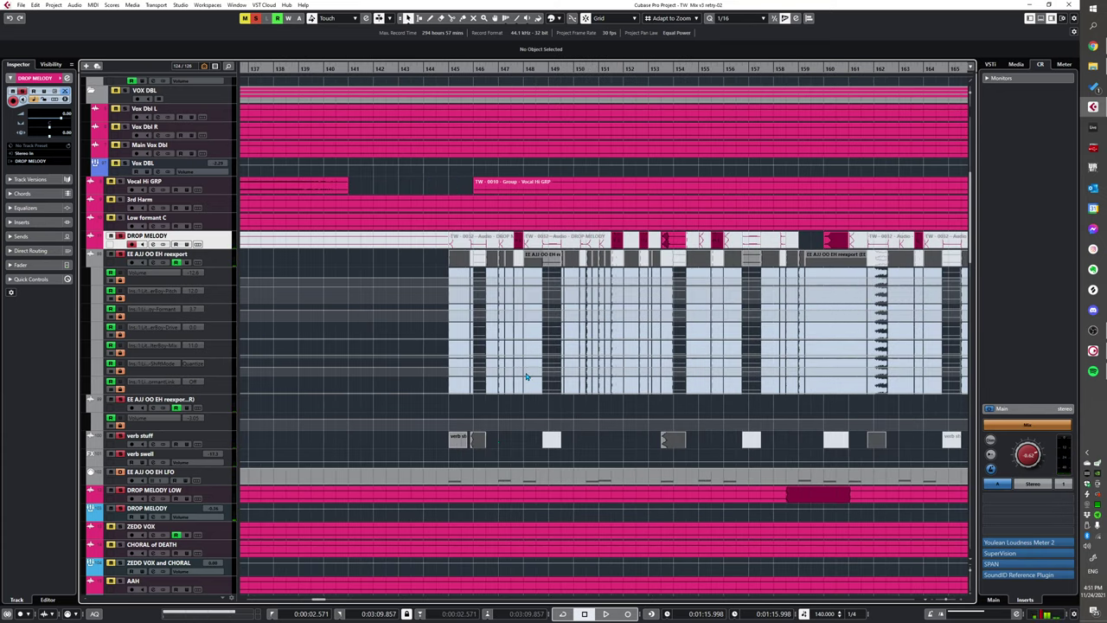
scroll(525, 376, "down", 3)
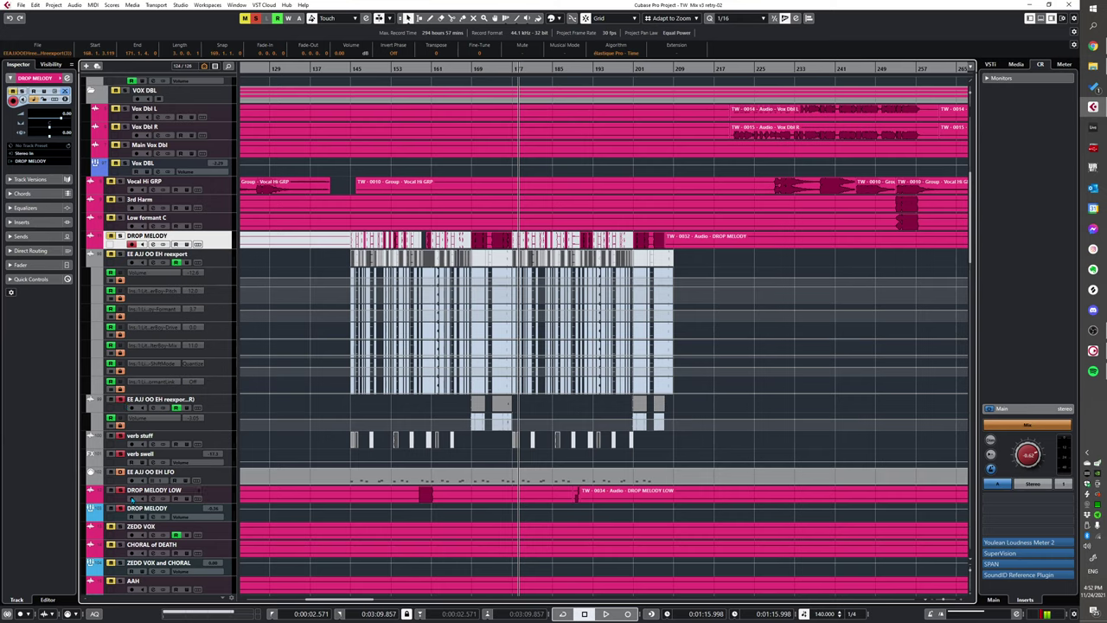
- Mute the whole VOCALS folder with no tracks soloed, and return playback to about bar 144
scroll(113, 122, "up", 5)
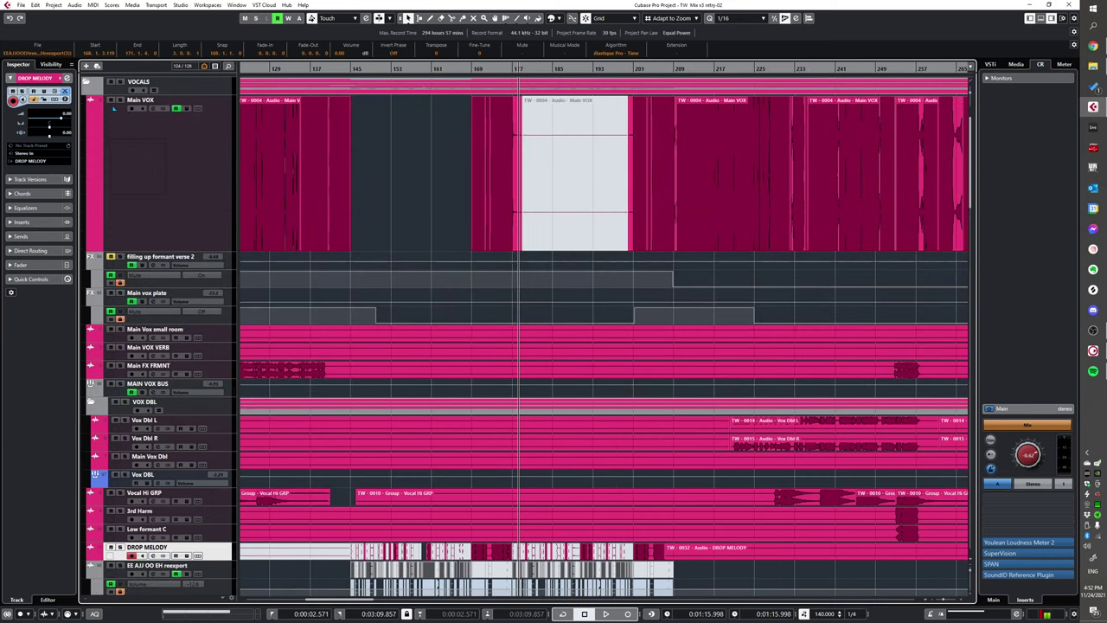
left_click(111, 82)
scroll(403, 322, "down", 3)
key("KP_0")
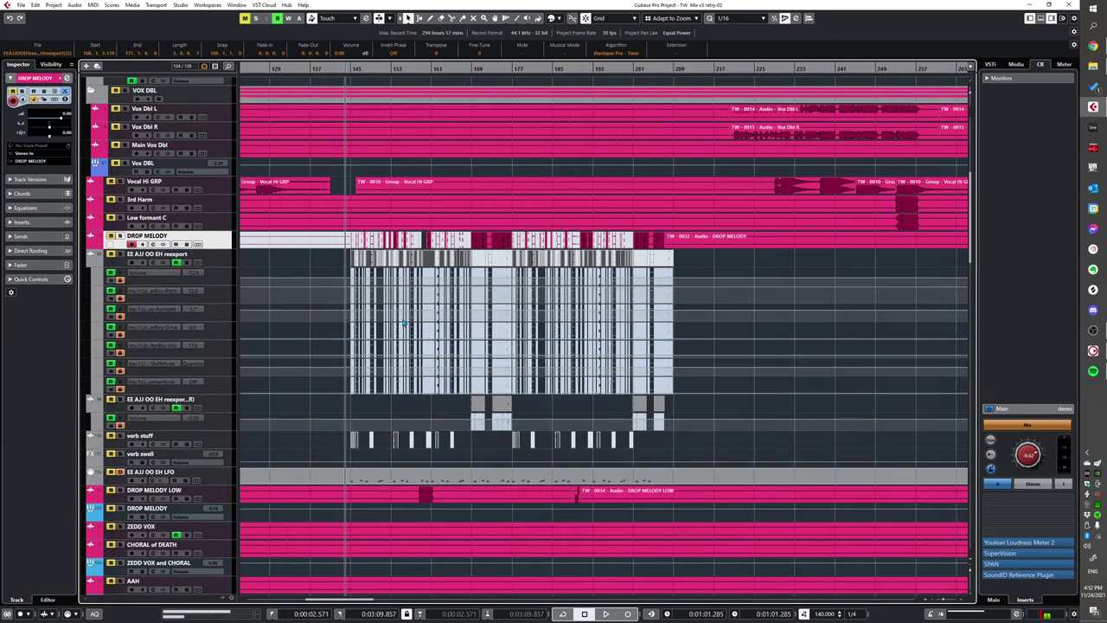
- Play the drop without vocals to about bar 181 and examine the active instrument and bass tracks
key("space")
scroll(467, 362, "down", 4)
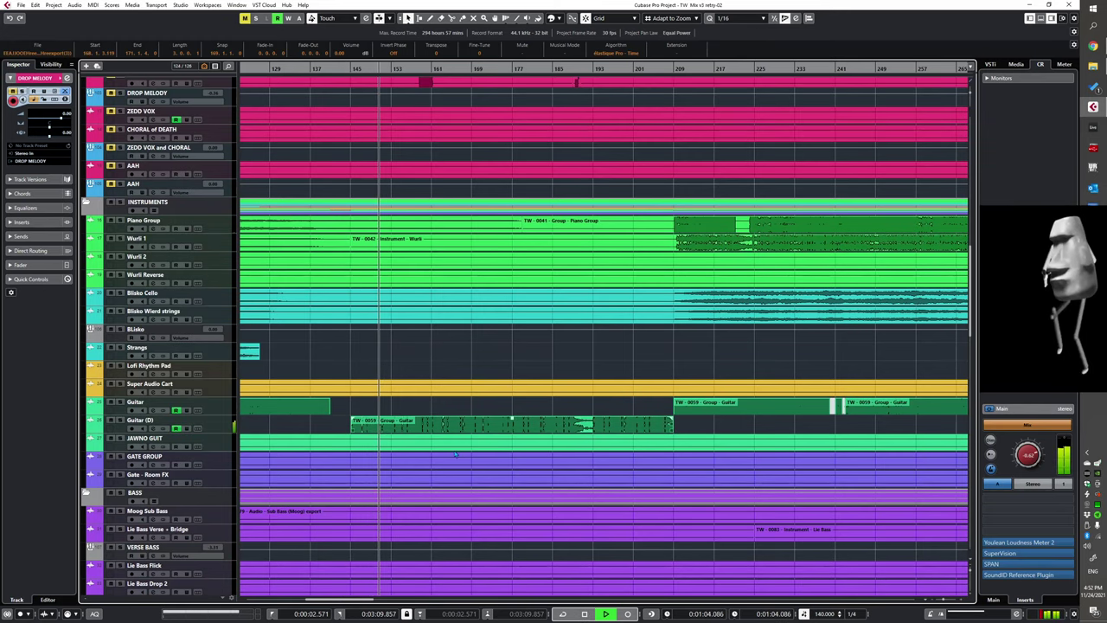
scroll(403, 433, "down", 3)
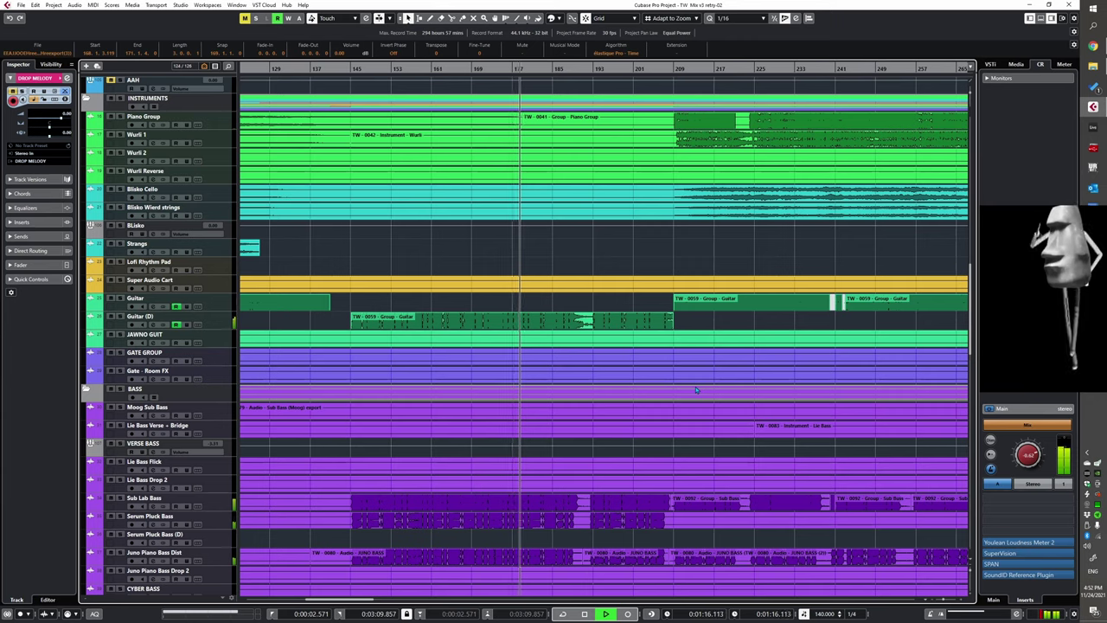
key("space")
- Solo the Guitar (D) track and play it from the start of its clip at bar 145
left_click(221, 322)
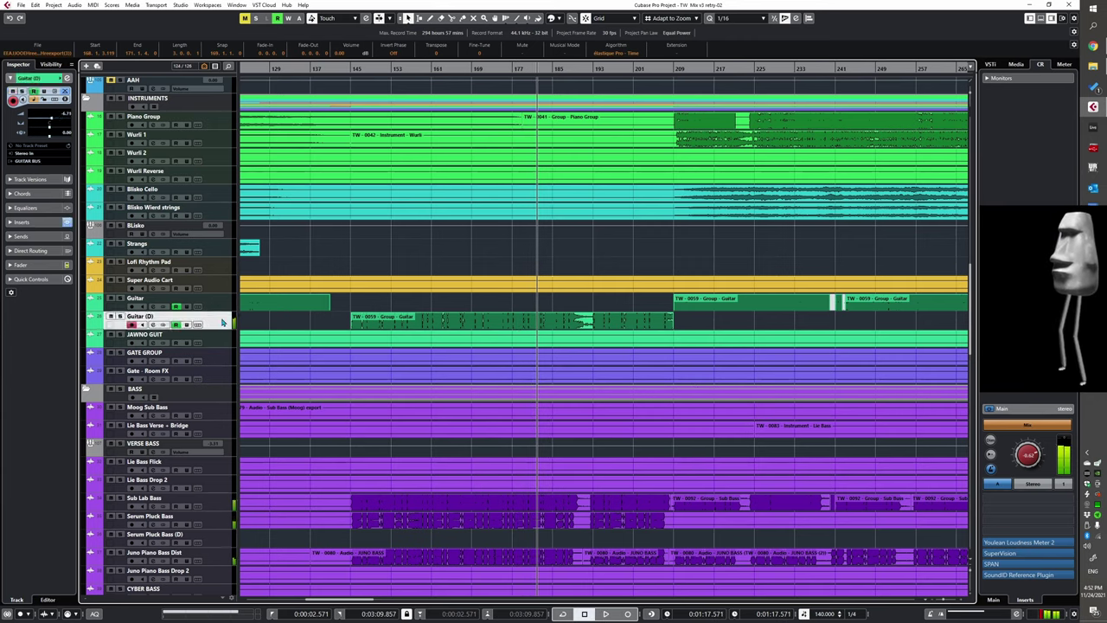
key("s")
left_click(353, 323, "alt+shift")
key("space")
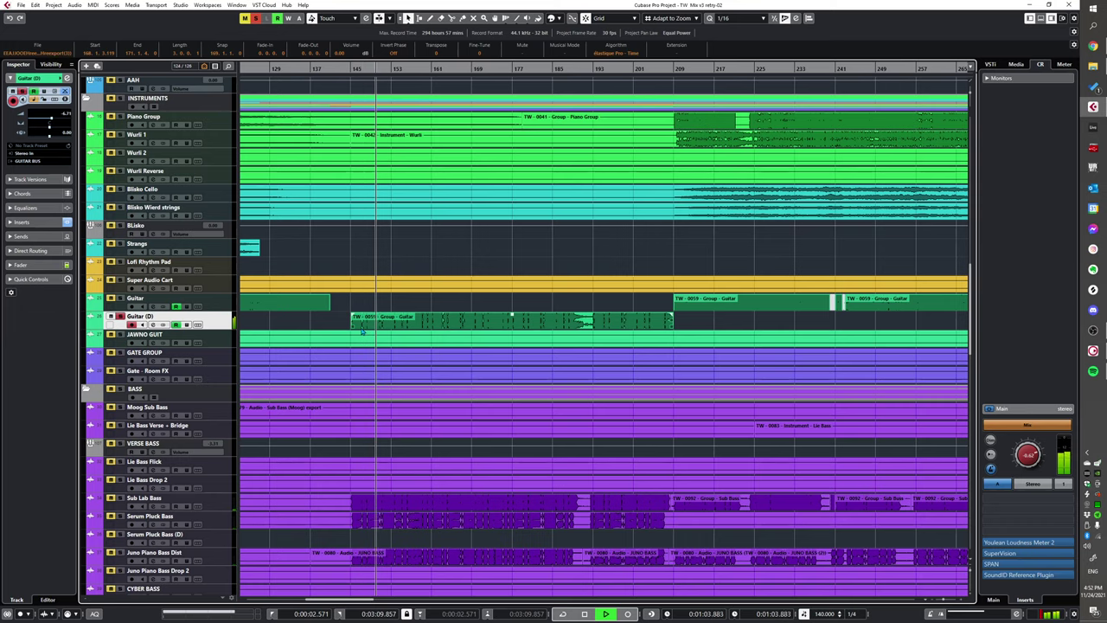
- Loop playback over the Guitar (D) clip from bar 145 to bar 209 and add Sub Lab Bass to the solo
scroll(433, 339, "down", 3)
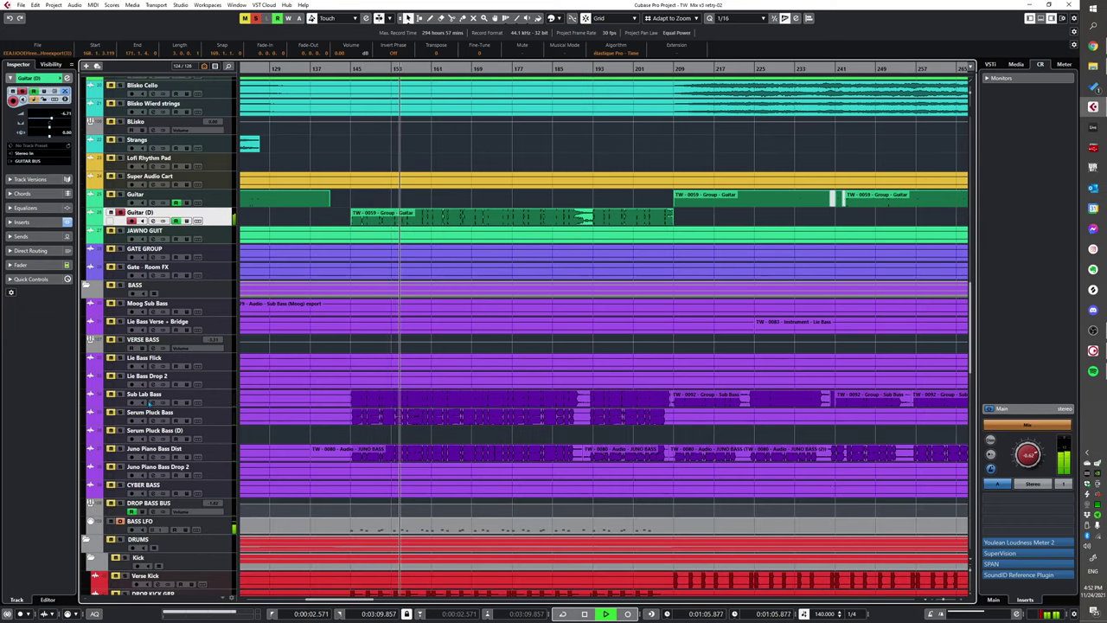
left_click(424, 219)
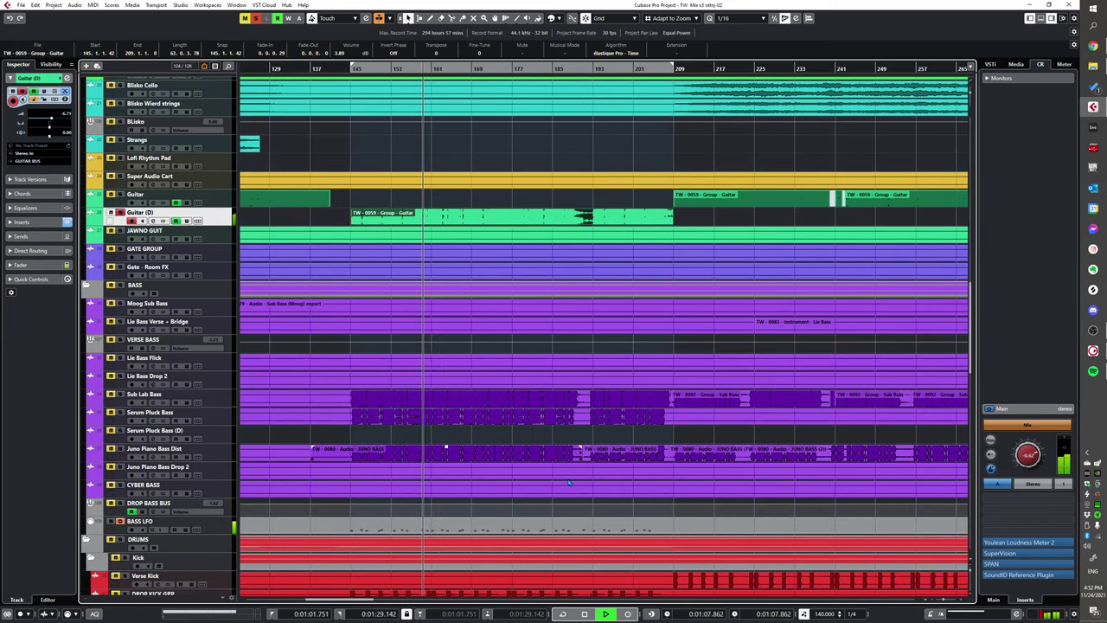
key("shift+g")
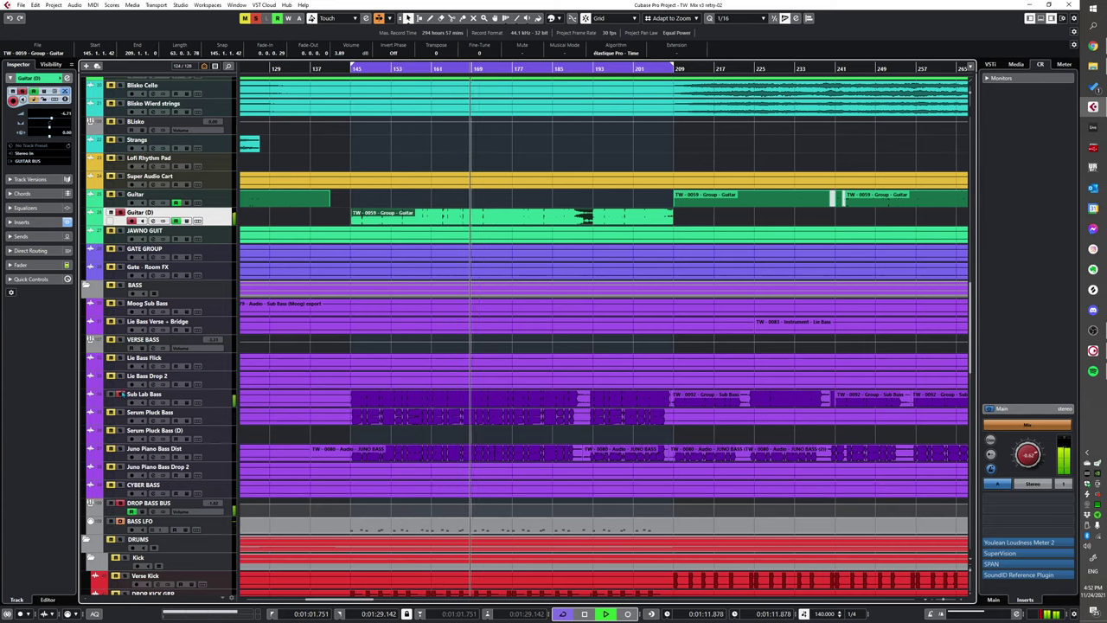
scroll(420, 378, "down", 2)
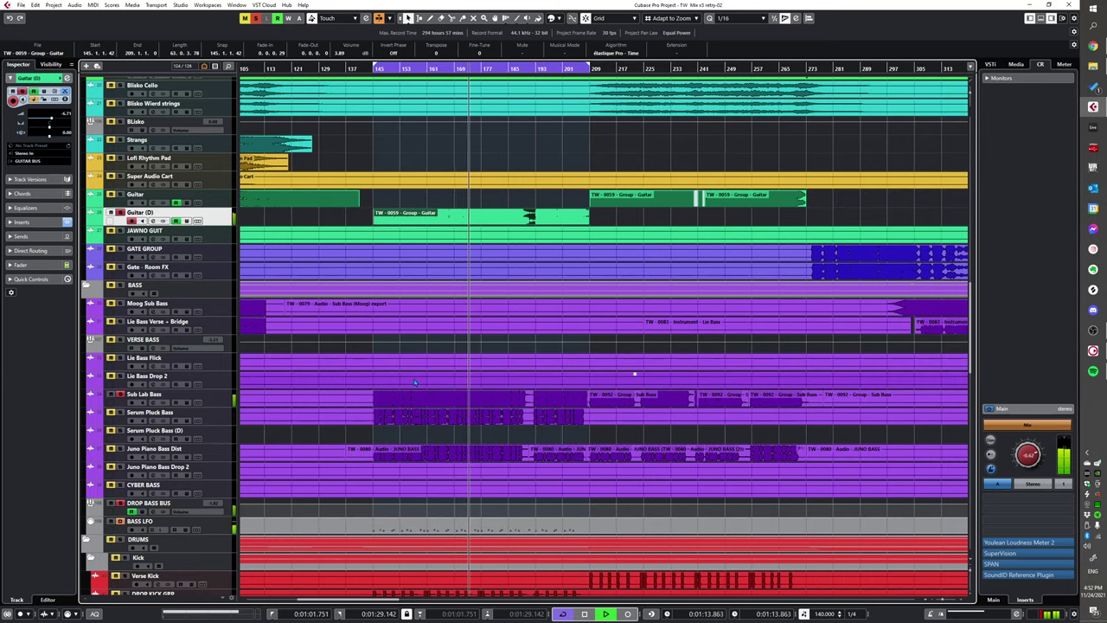
- Add the BASS, INSTRUMENTS and DRUMS folders to the solo one after another while the drop keeps looping
scroll(415, 381, "up", 2)
scroll(411, 391, "left", 1)
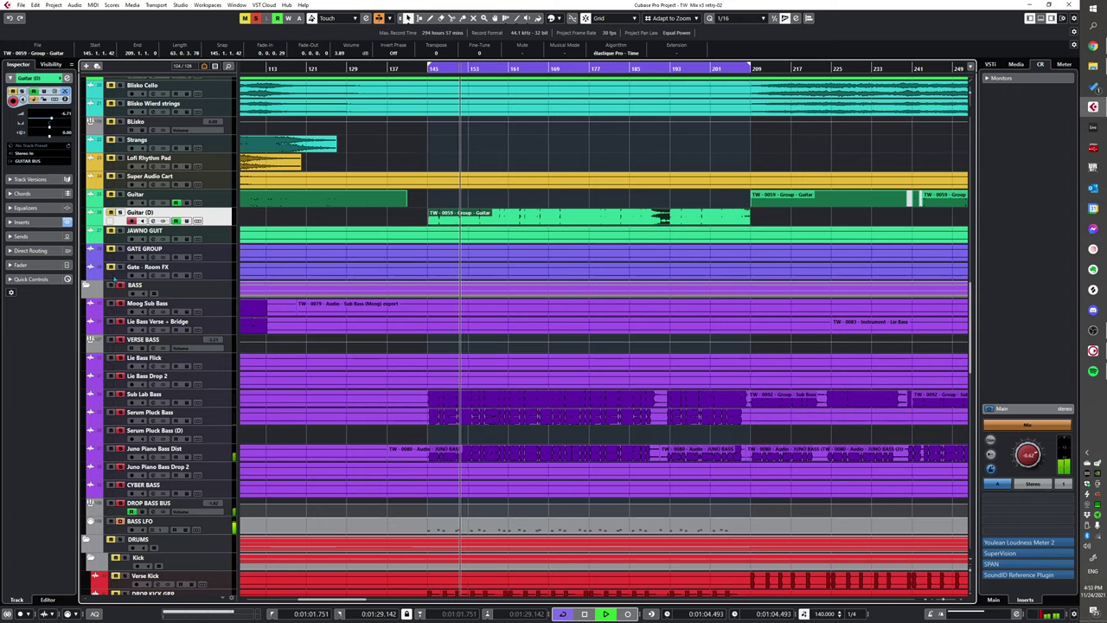
scroll(92, 201, "up", 5)
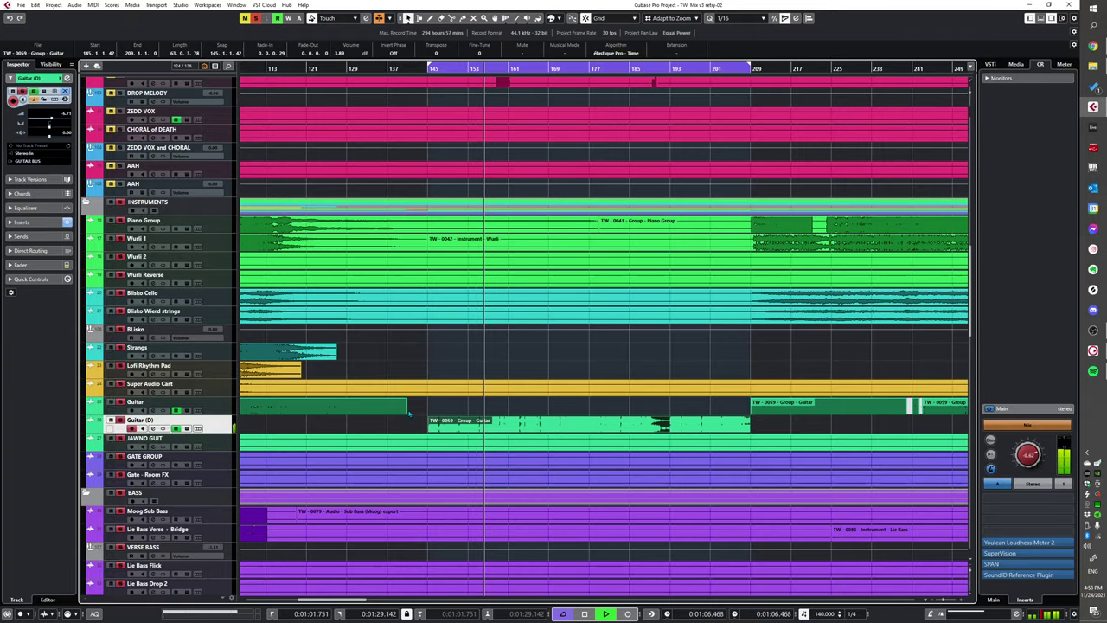
scroll(110, 208, "down", 12)
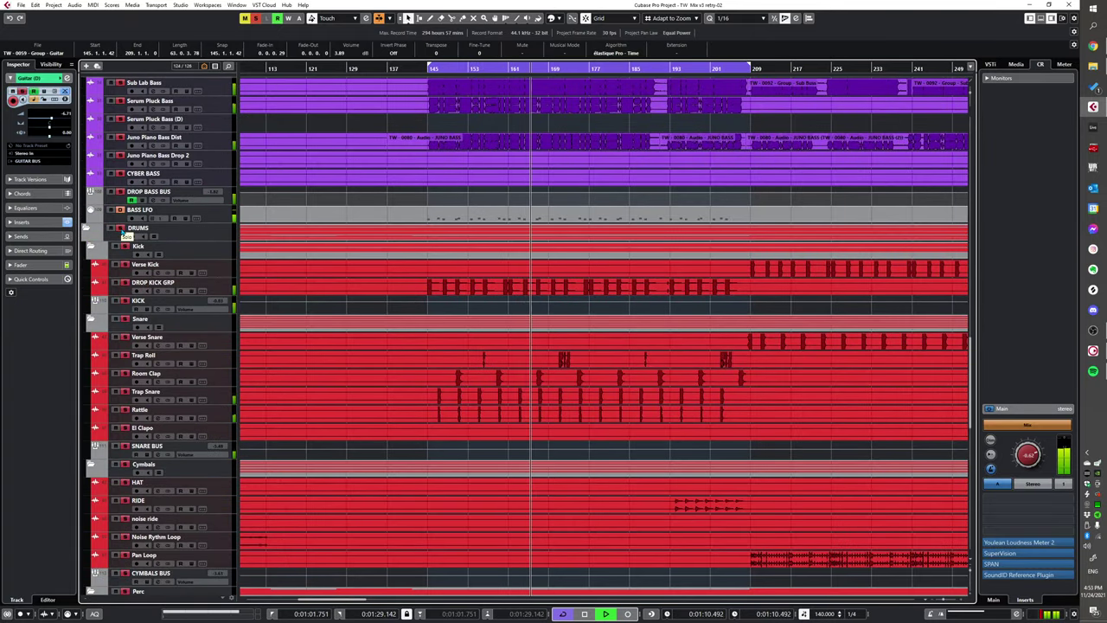
scroll(497, 351, "up", 2)
scroll(506, 349, "down", 2)
scroll(488, 342, "right", 2)
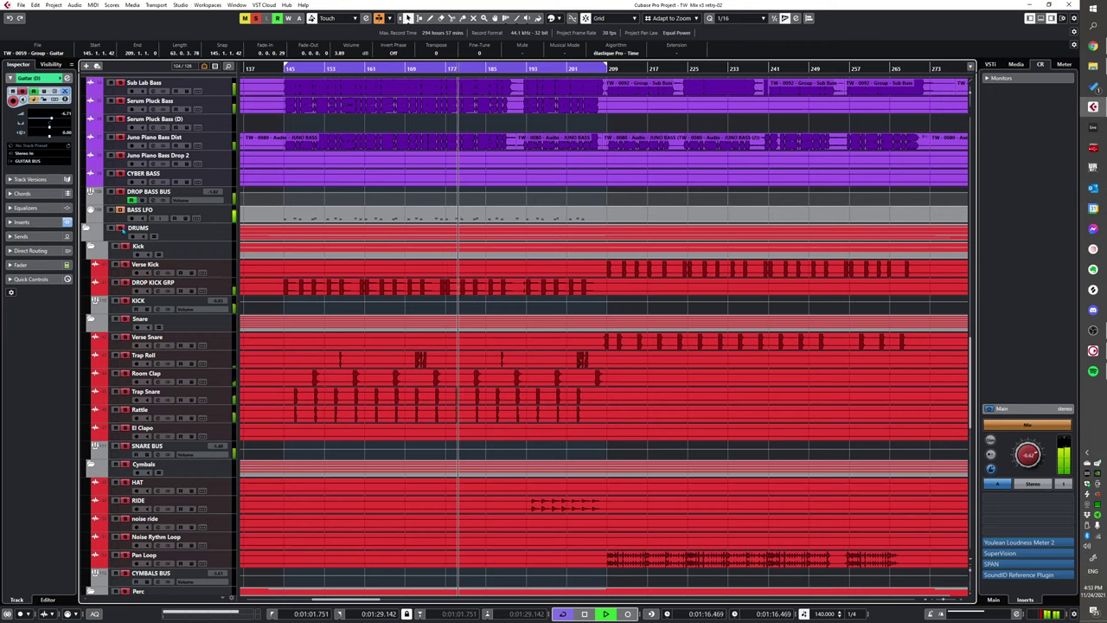
- Solo only the DRUMS folder, play it through the drop loop, examine its percussion tracks, and stop playback
scroll(200, 268, "up", 8)
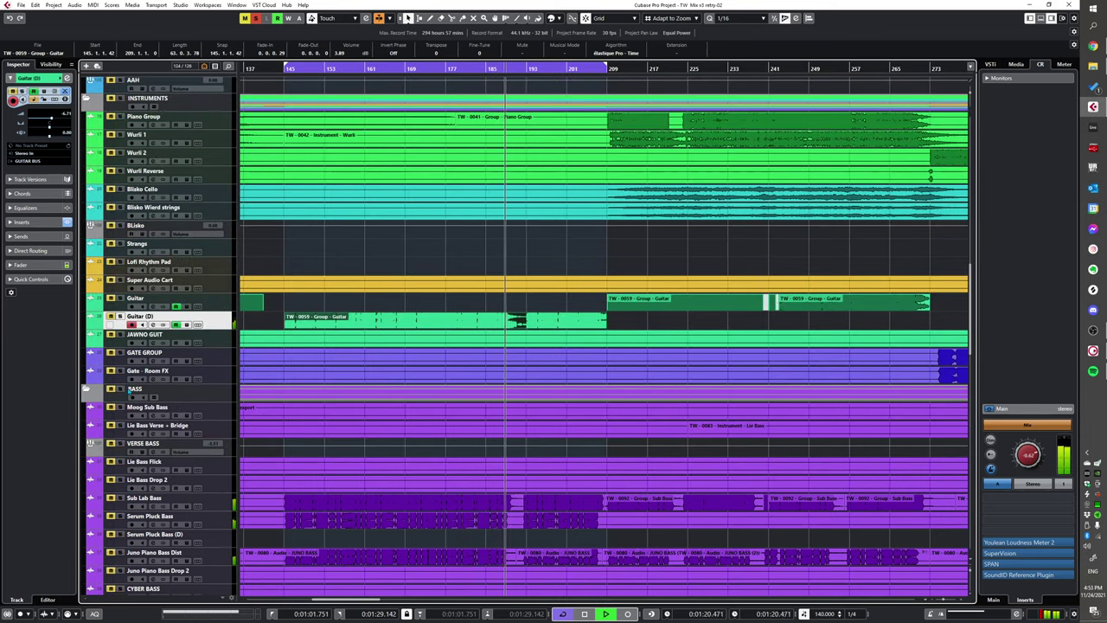
scroll(330, 341, "down", 20)
scroll(331, 340, "up", 2)
scroll(330, 341, "left", 2)
scroll(346, 330, "down", 8)
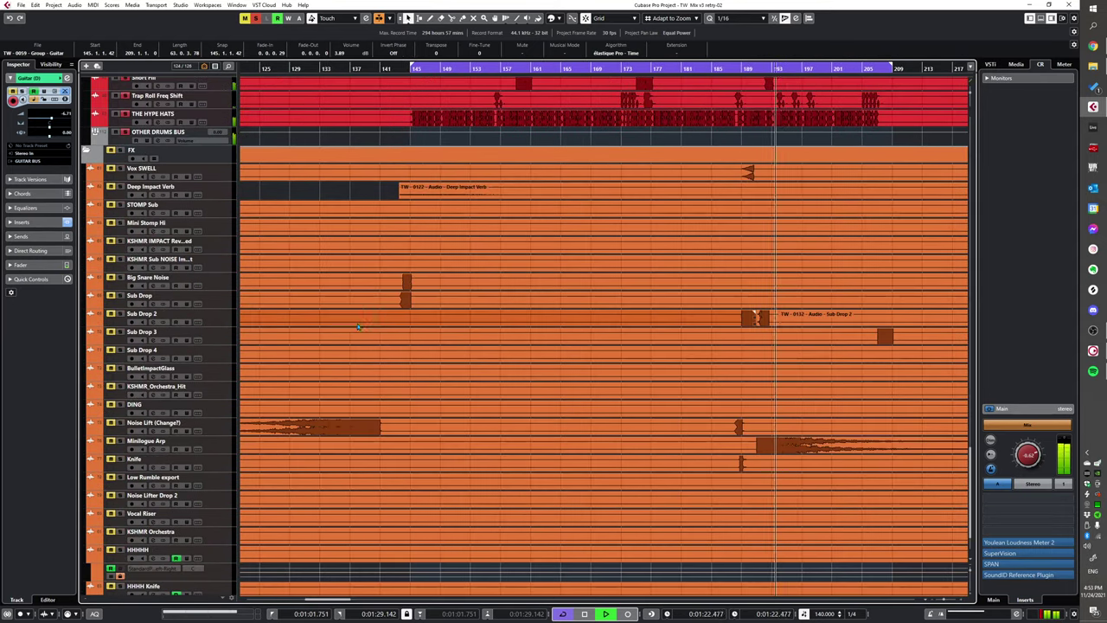
scroll(415, 305, "up", 4)
scroll(425, 356, "right", 2)
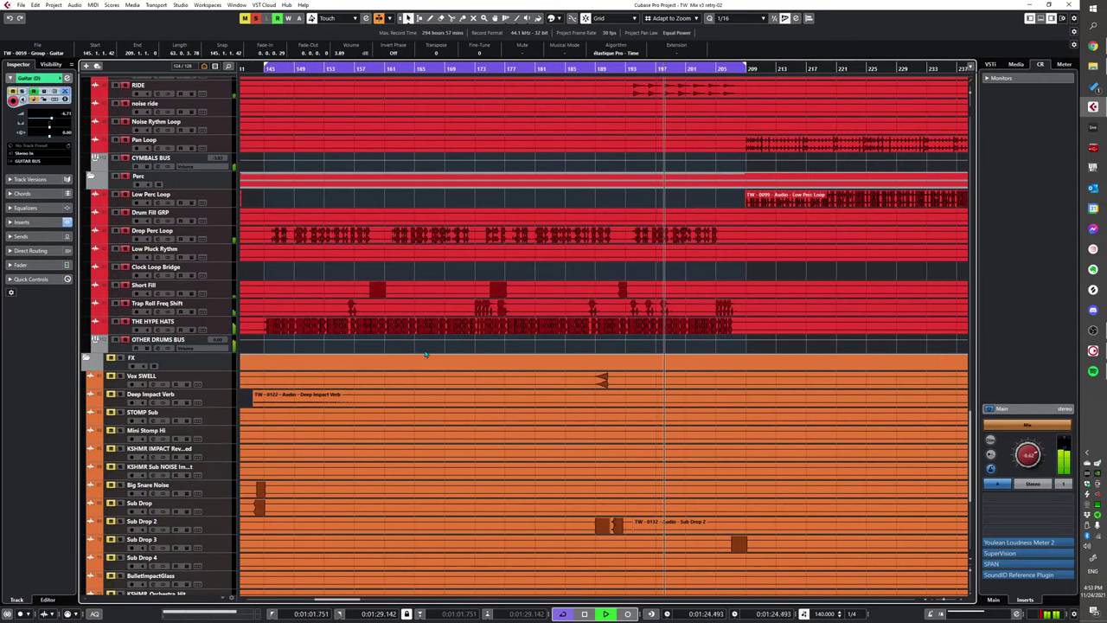
scroll(426, 355, "down", 1)
scroll(406, 356, "up", 2)
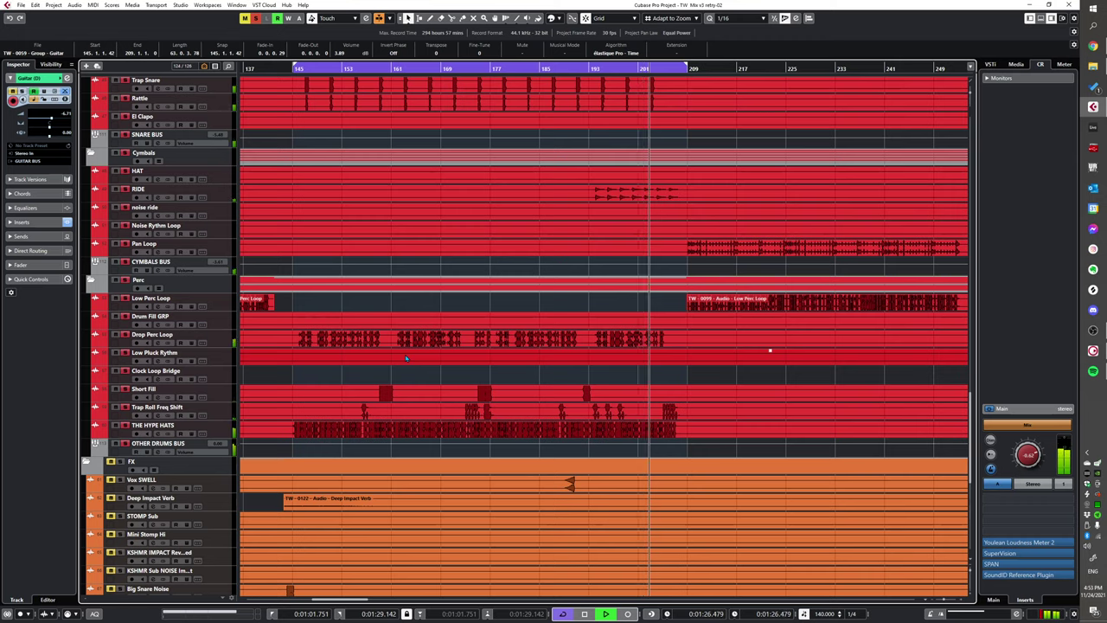
scroll(406, 357, "up", 1)
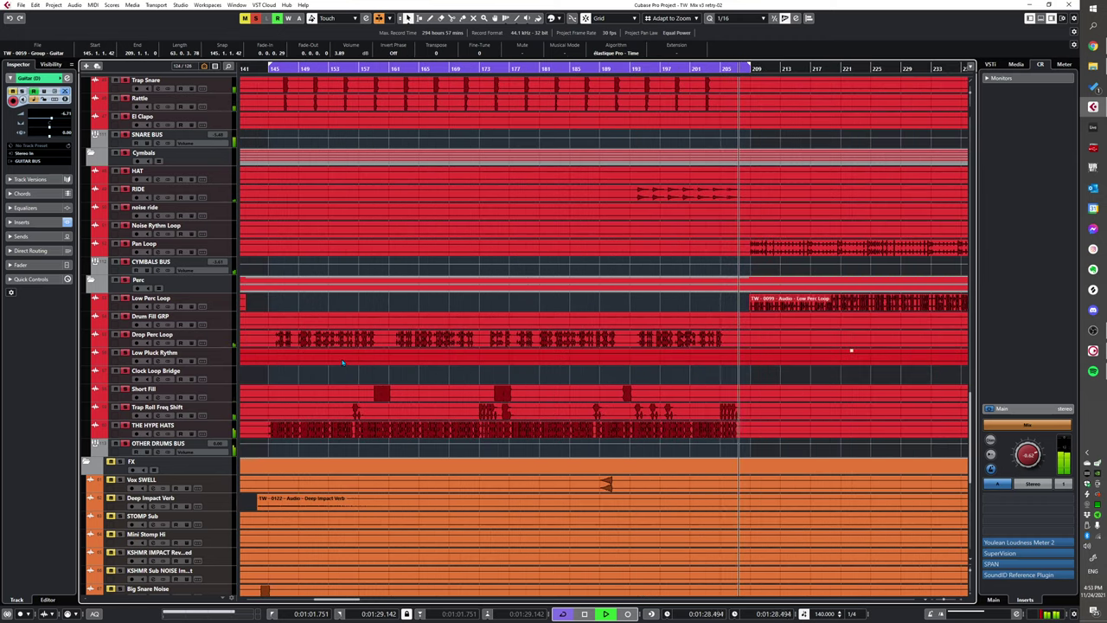
scroll(342, 361, "up", 6)
key("space")
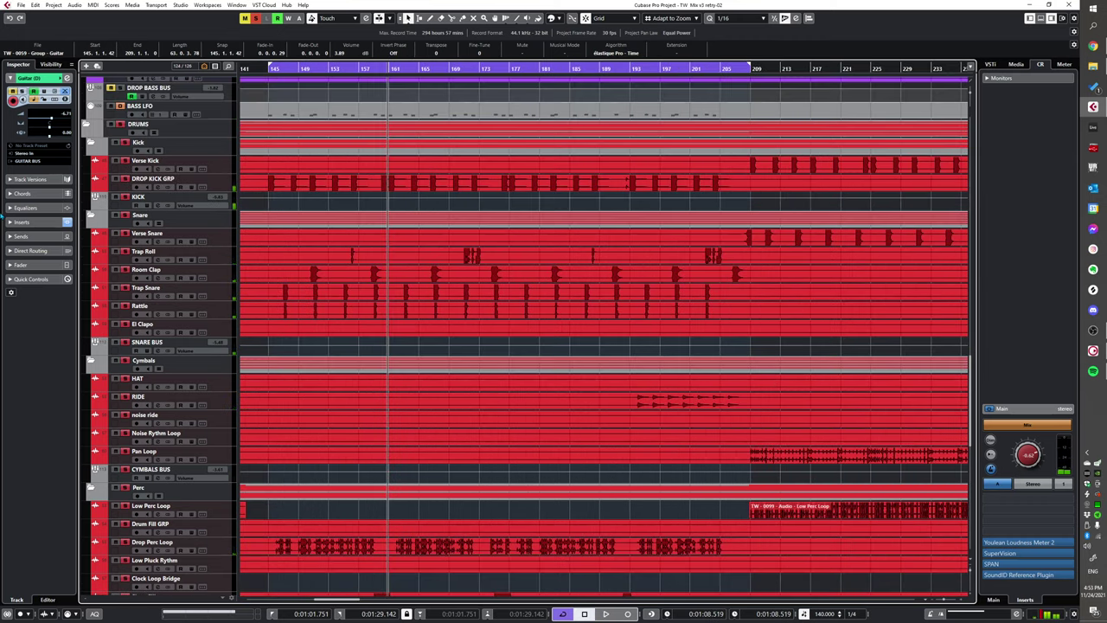
- Solo Drop Perc Loop with playback from bar 145, and add Trap Roll Freq Shift to the solo
scroll(358, 398, "down", 6)
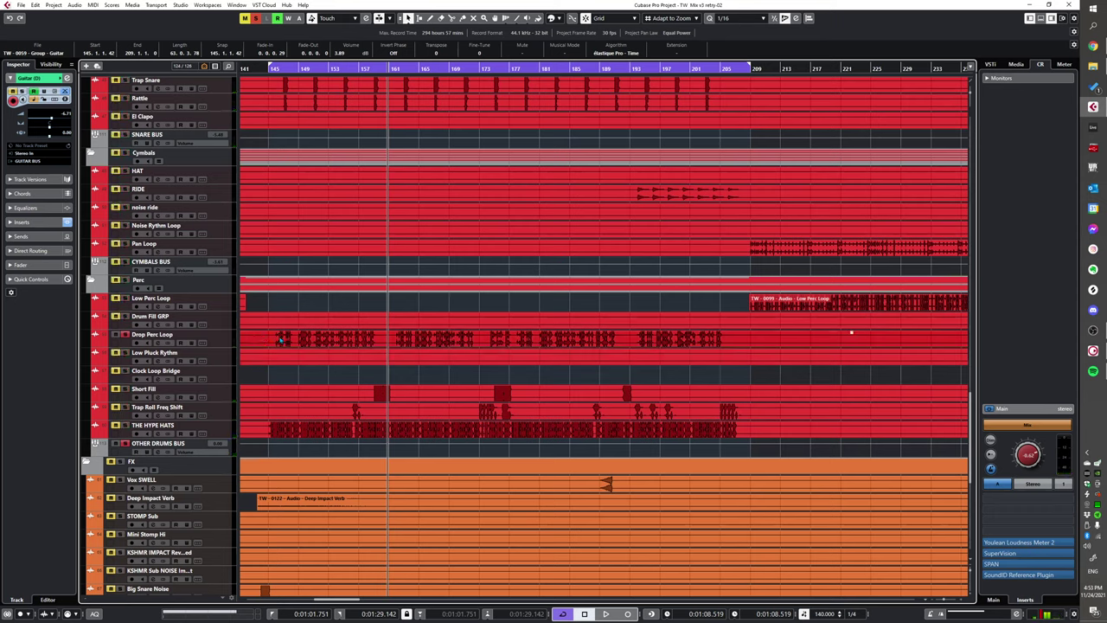
key("space")
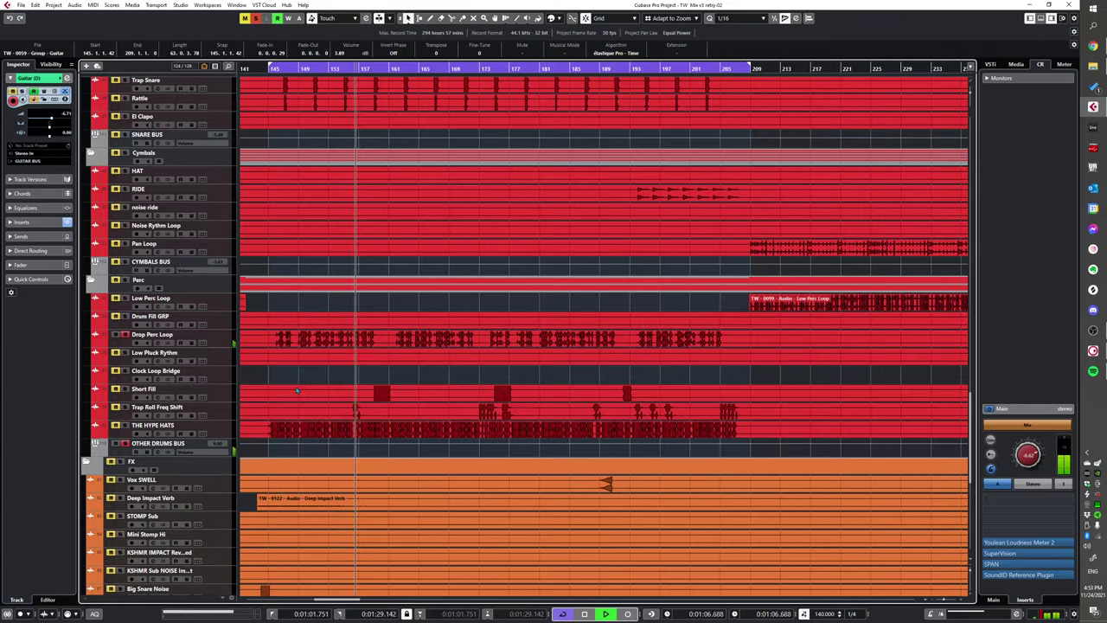
key("KP_1")
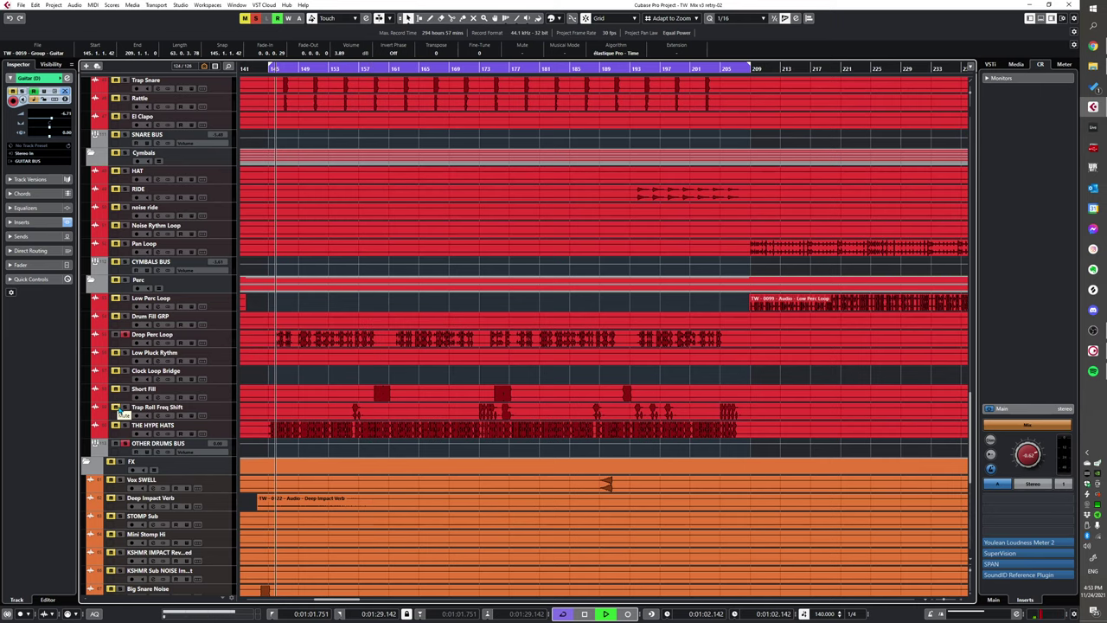
left_click(343, 412, "alt+shift")
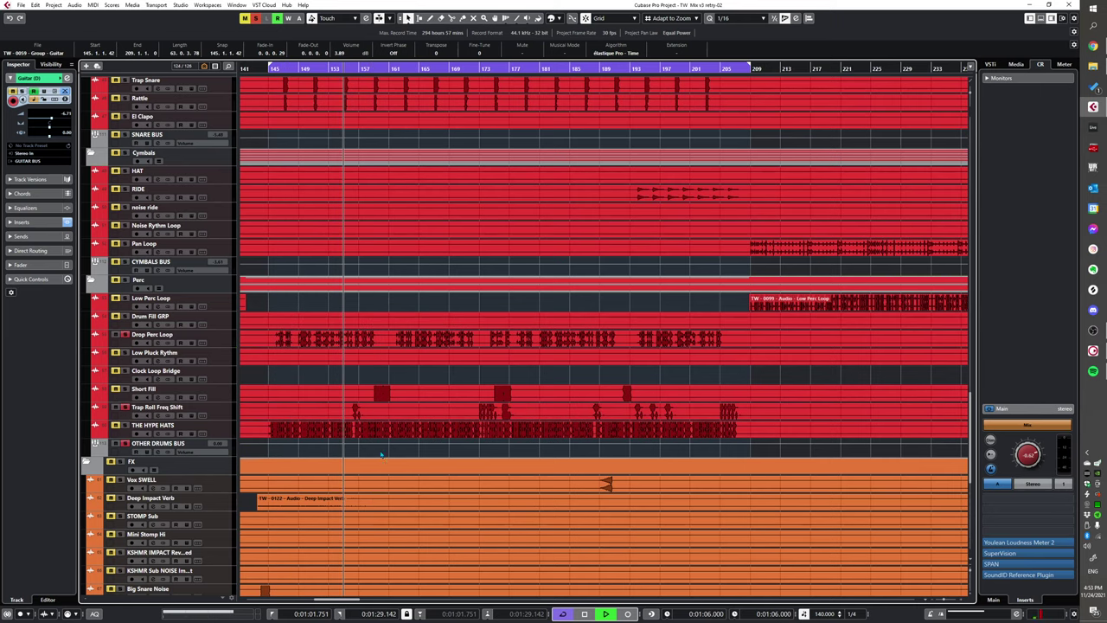
key("space")
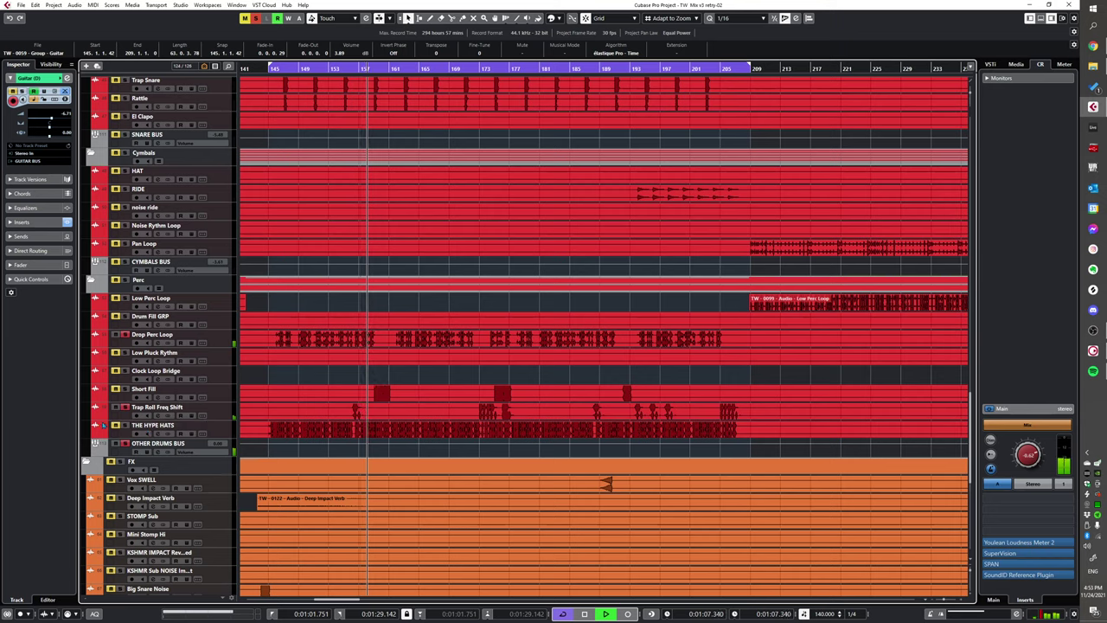
- Solo only Trap Roll Freq Shift and play its rolls near bars 155 and 173
left_click(127, 406, "ctrl")
scroll(340, 429, "down", 2)
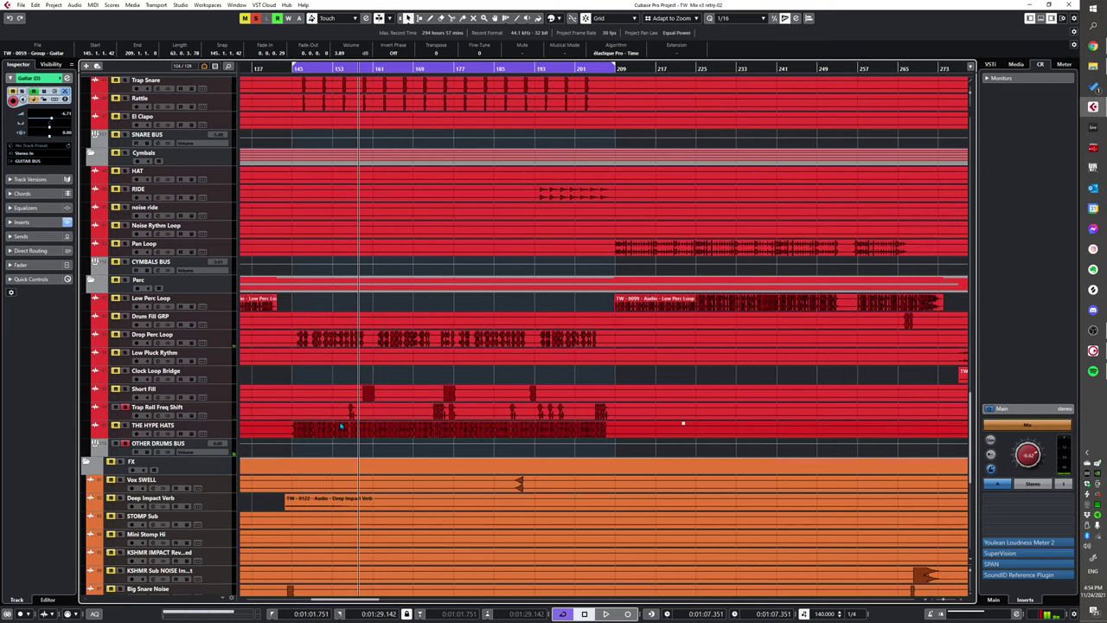
scroll(341, 429, "up", 3)
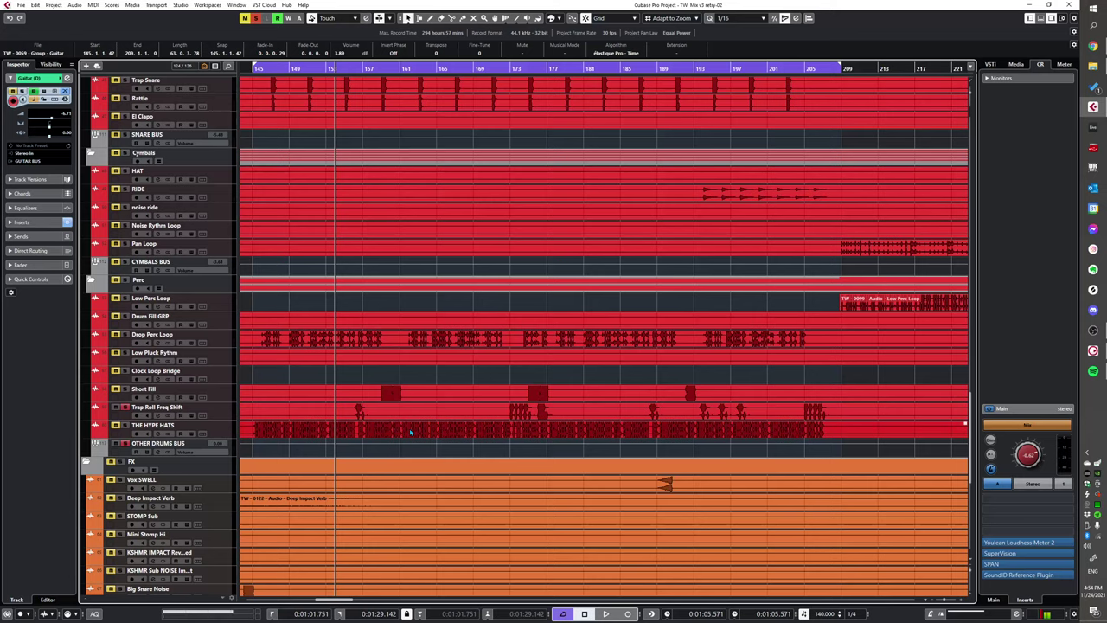
key("space")
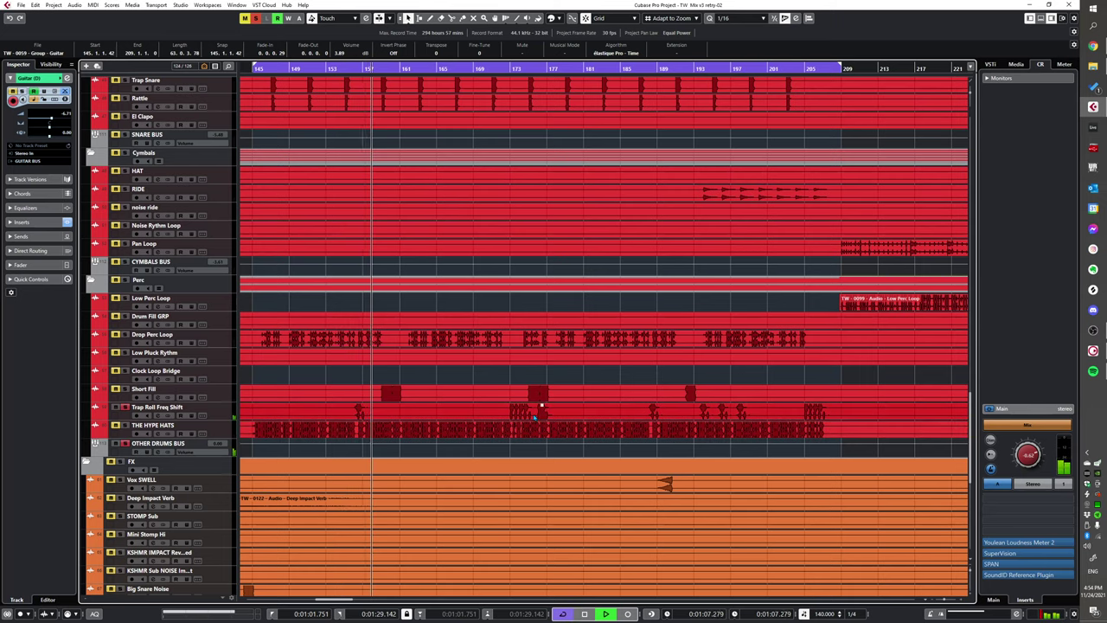
scroll(427, 417, "right", 1)
left_click(427, 417, "alt+shift")
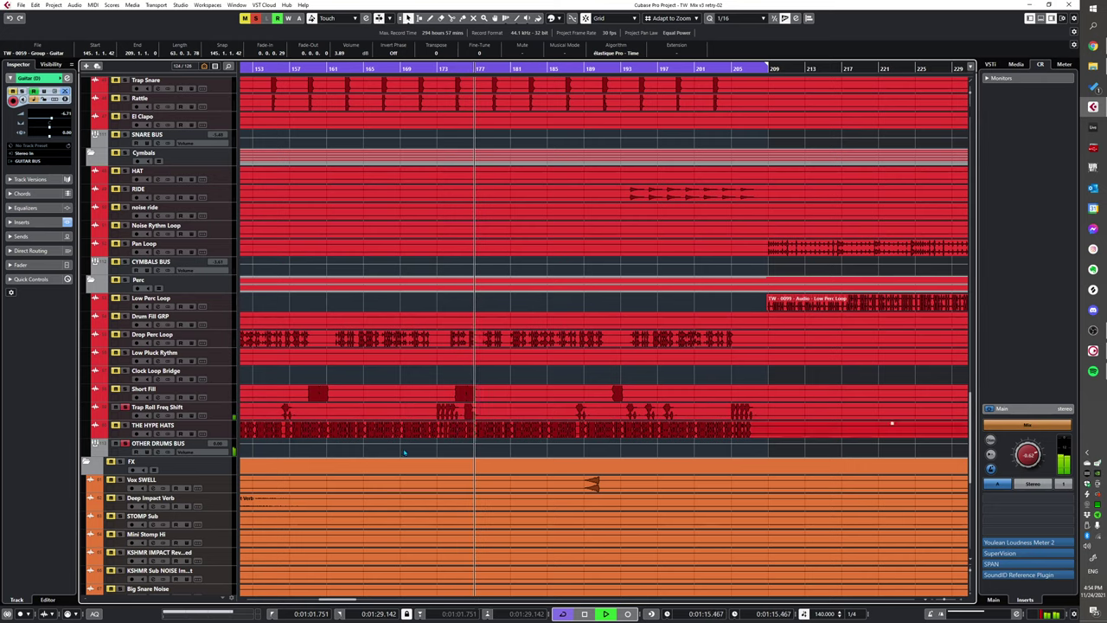
key("space")
- Solo only THE HYPE HATS and play the track from the start of its clip at bar 145
left_click(124, 424, "ctrl")
scroll(332, 420, "down", 1)
scroll(332, 420, "left", 3)
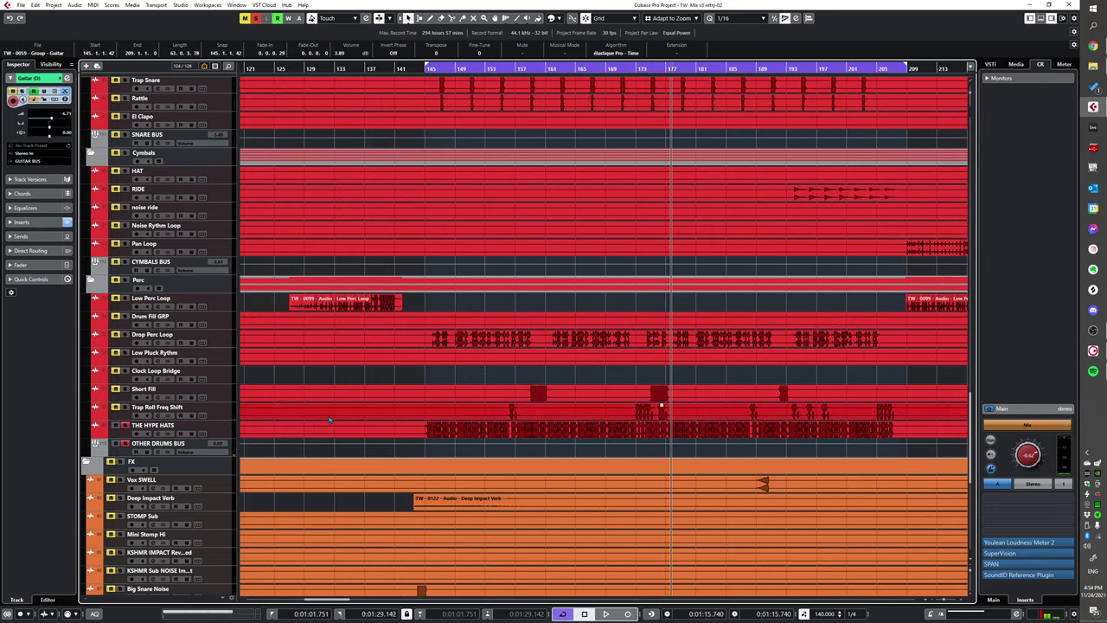
left_click(429, 431, "alt+shift")
left_click(426, 431, "alt+shift")
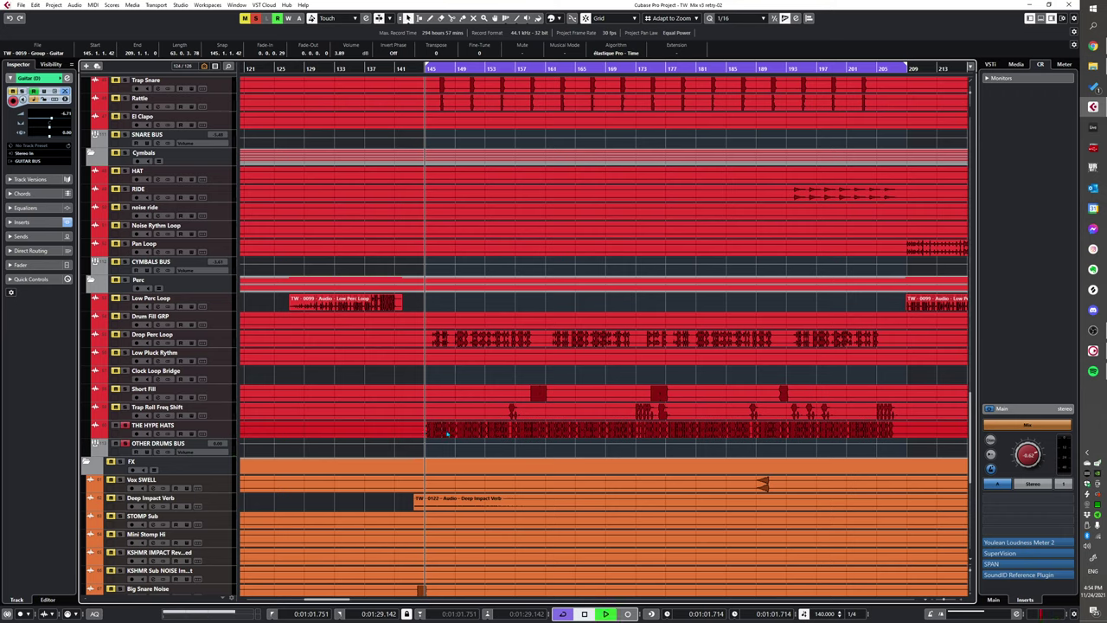
- Clear all solos, play the drop with the other tracks to about bar 176, and stop playback
key("space")
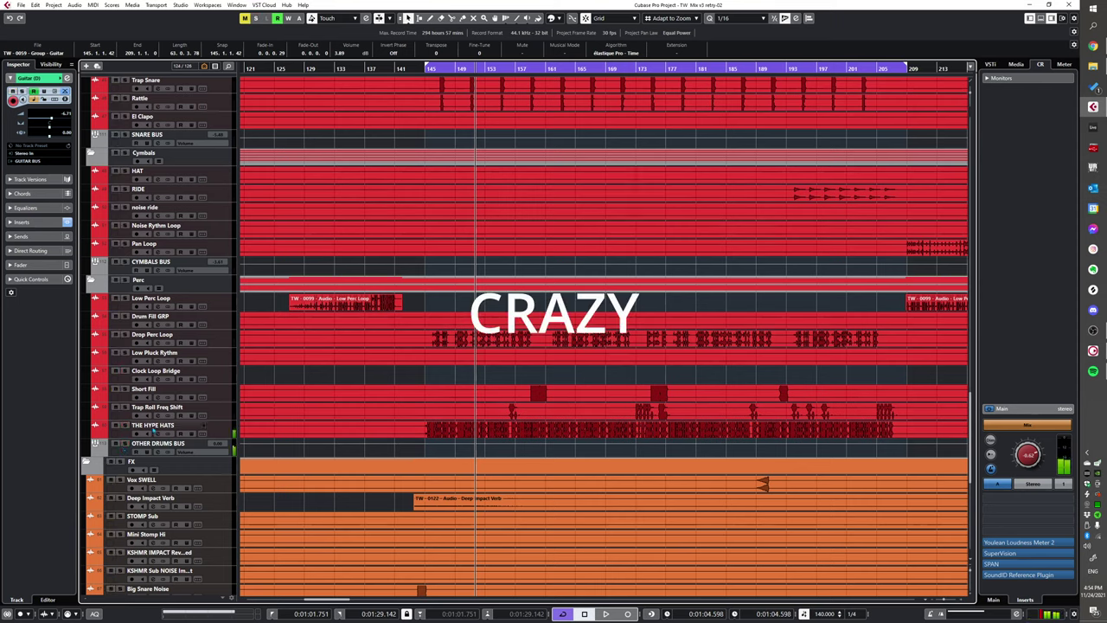
key("space")
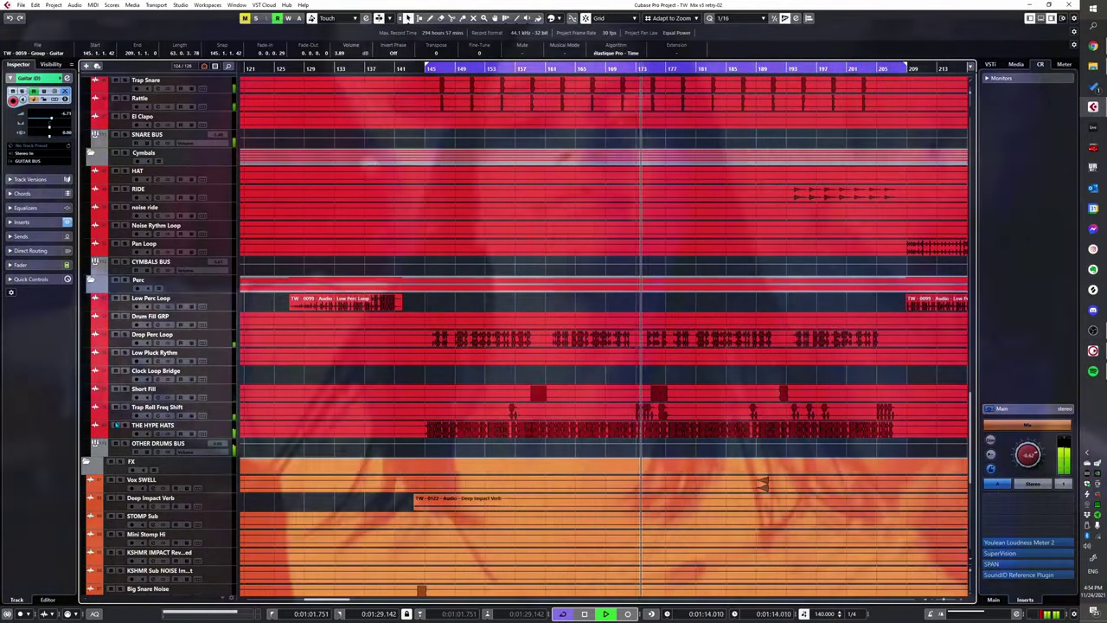
key("space")
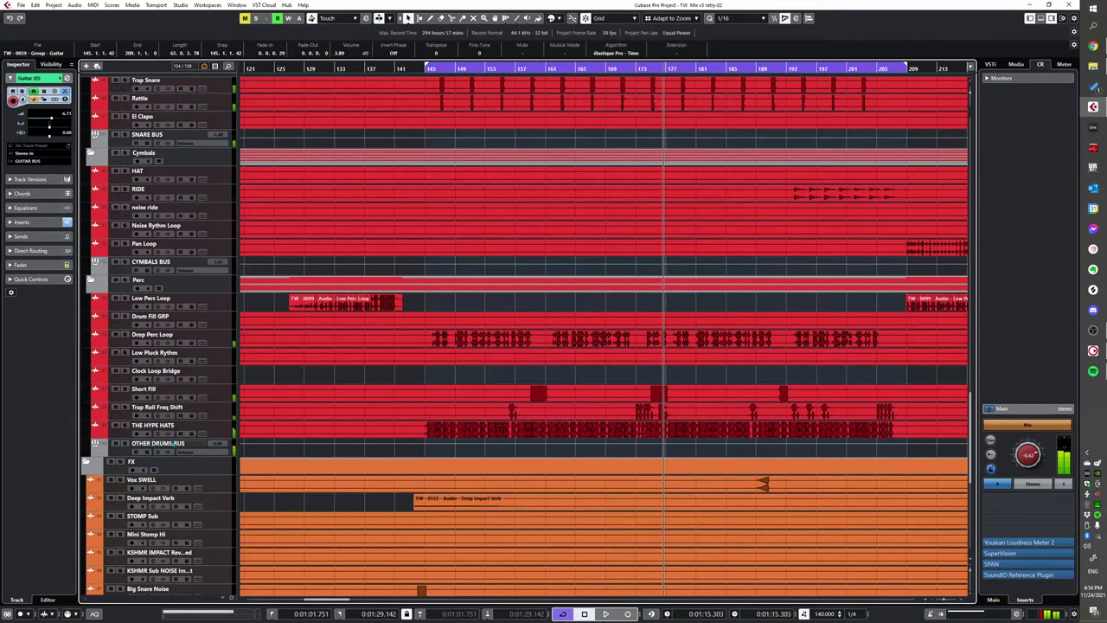
- Review the drop's tracks, solo the whole FX folder, and play it across the clips around bars 188 to 205
scroll(136, 451, "down", 6)
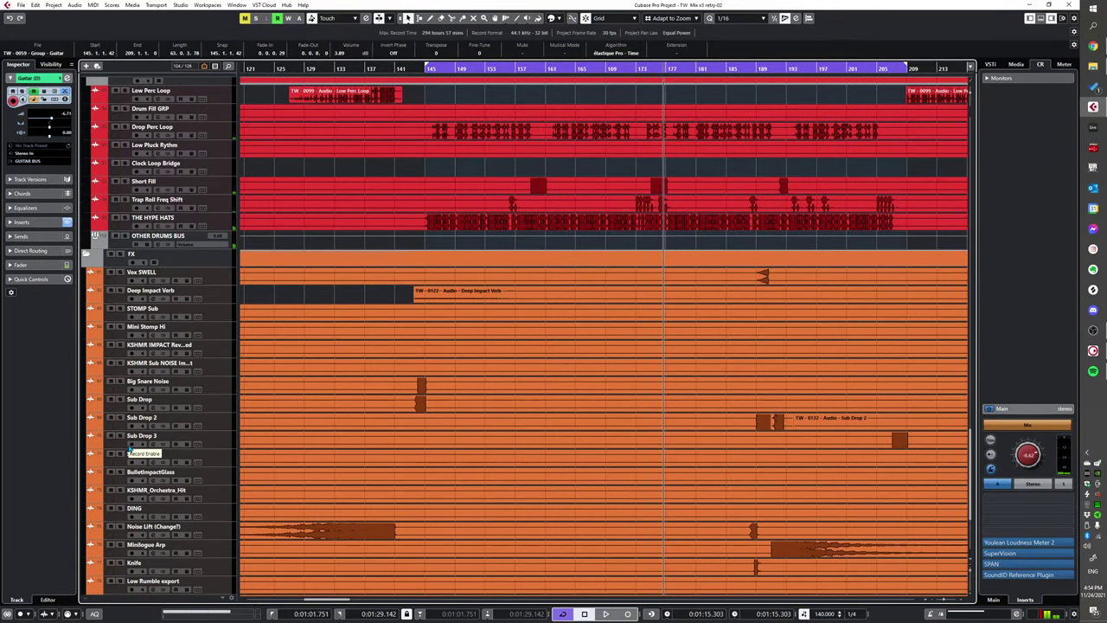
scroll(130, 448, "down", 5)
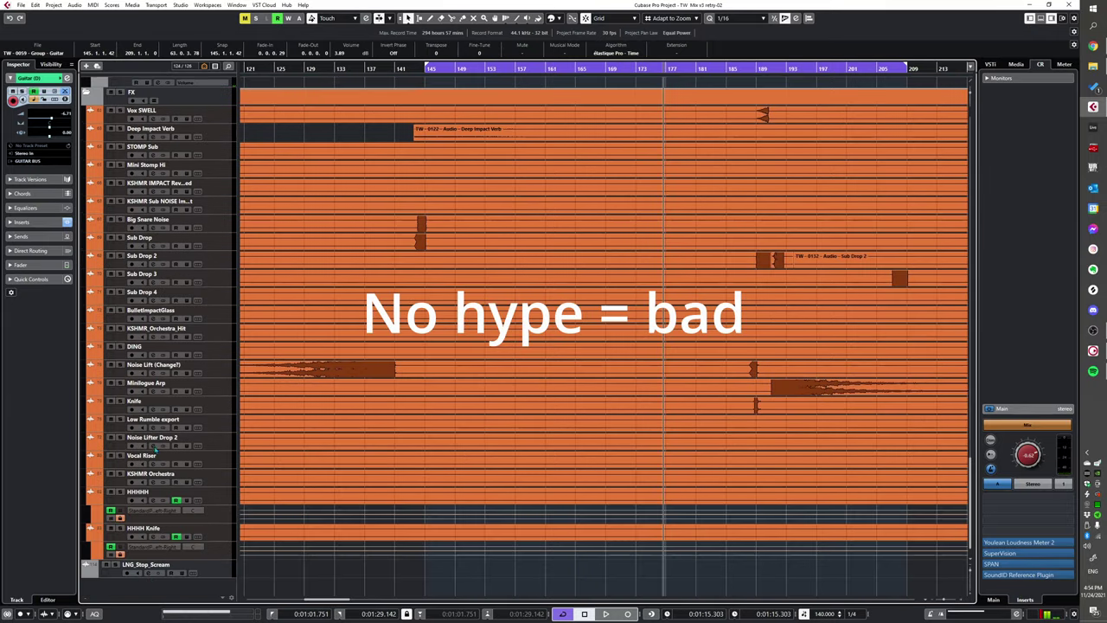
scroll(313, 425, "up", 9)
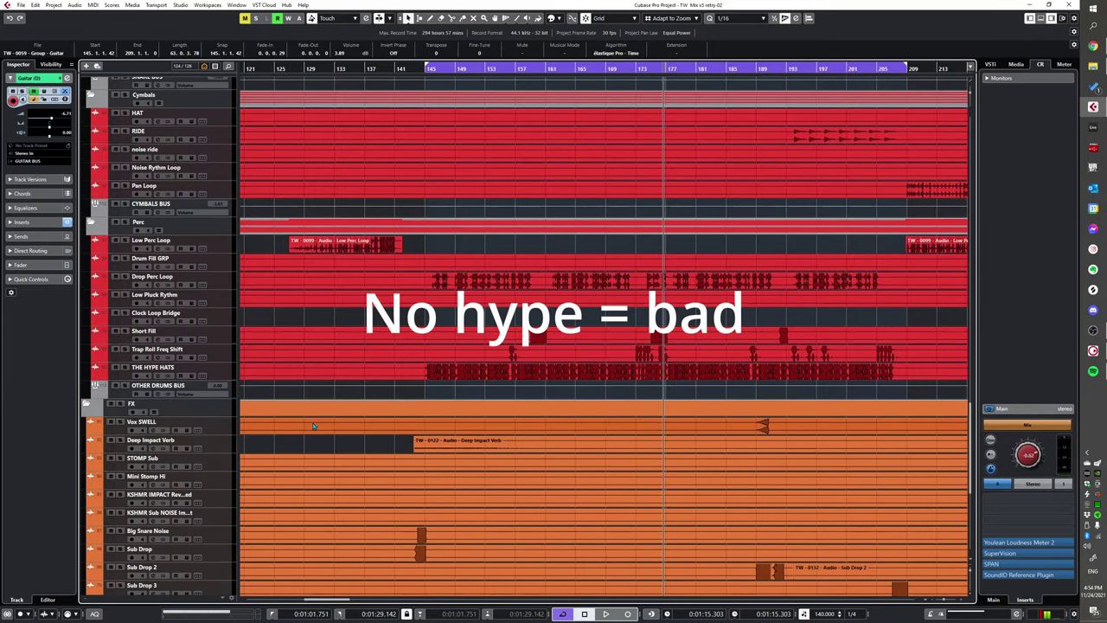
scroll(313, 426, "up", 20)
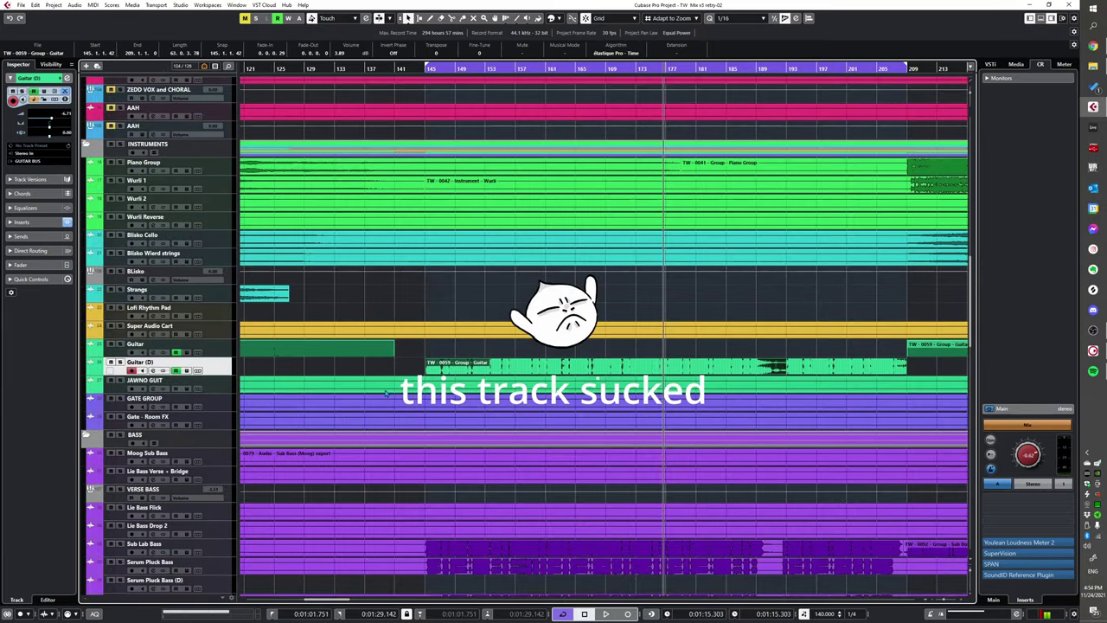
scroll(386, 394, "down", 6)
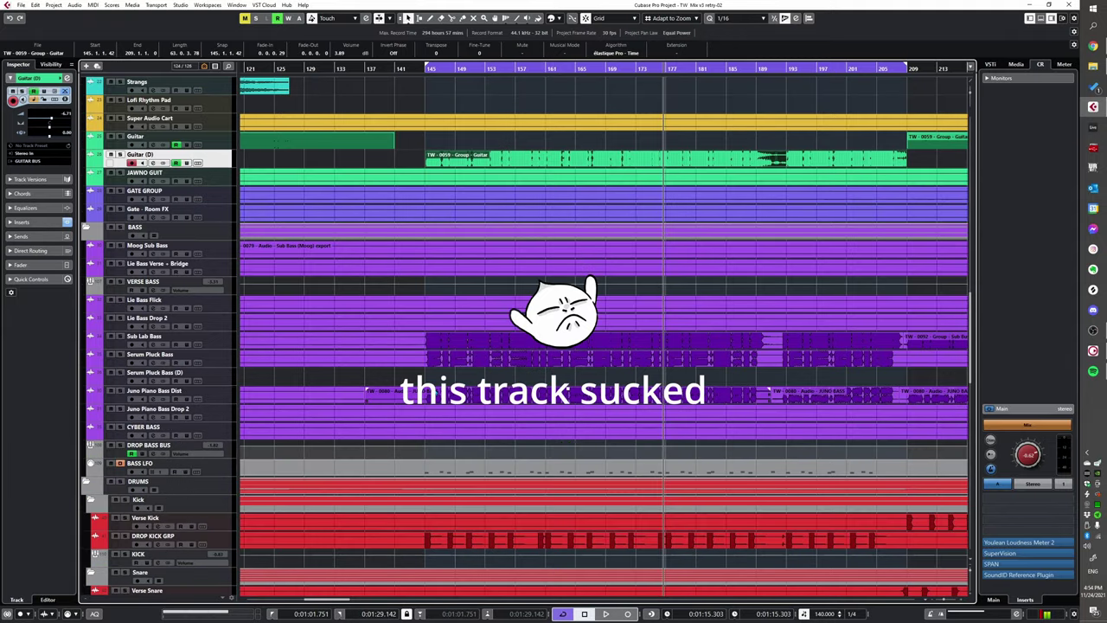
scroll(768, 391, "down", 15)
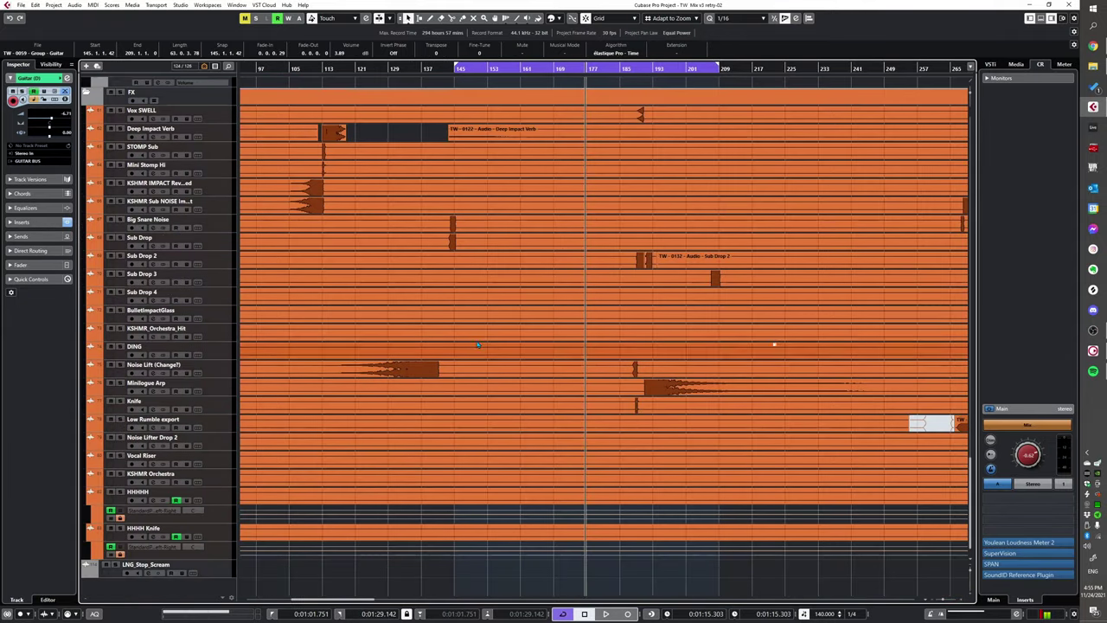
scroll(434, 223, "up", 6)
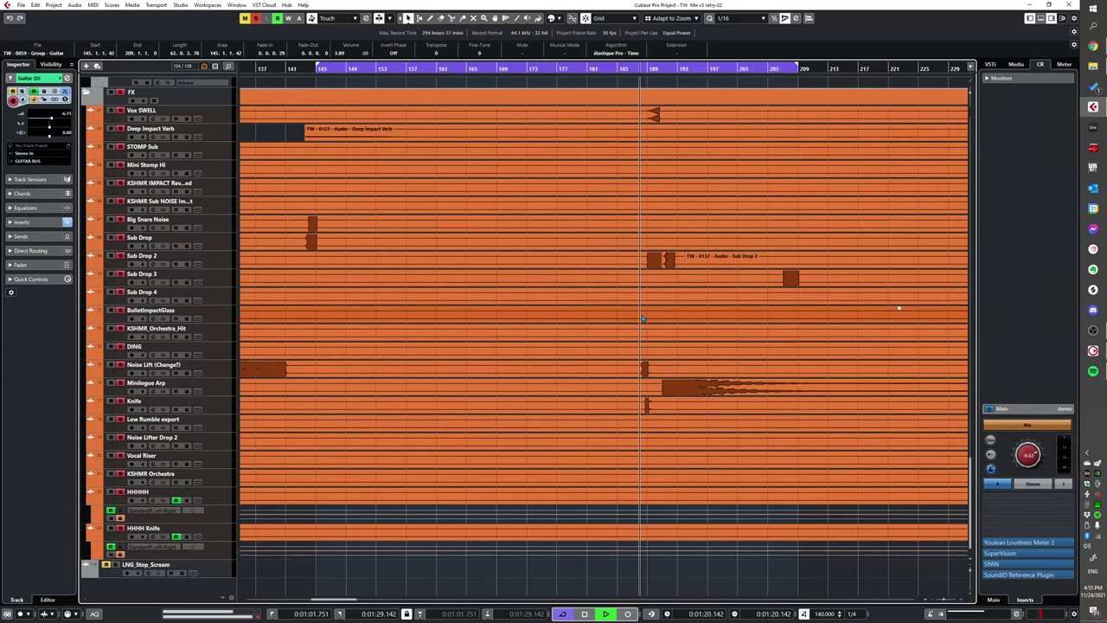
key("h")
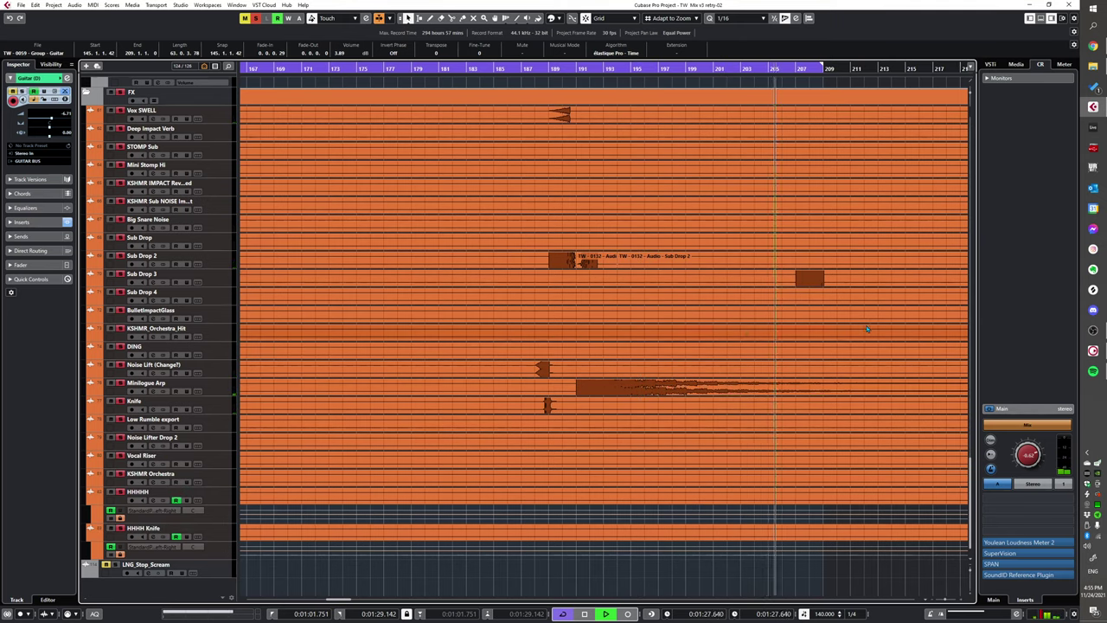
- Solo only the Minilogue Arp track and play it from the start of its clip at bar 191
left_click(198, 391)
left_click(198, 391)
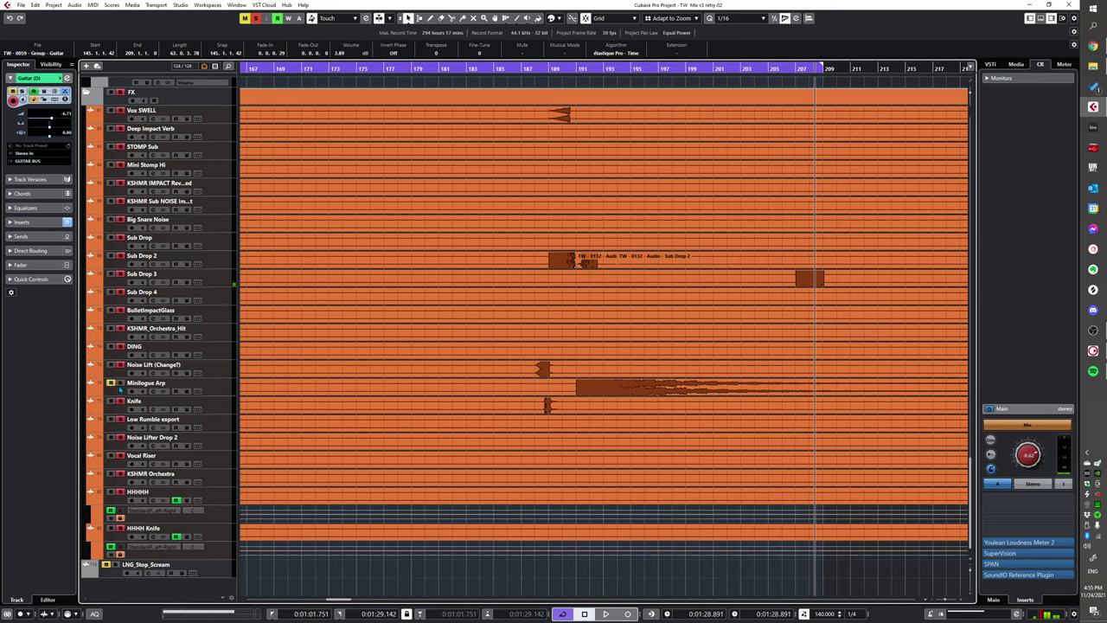
key("space")
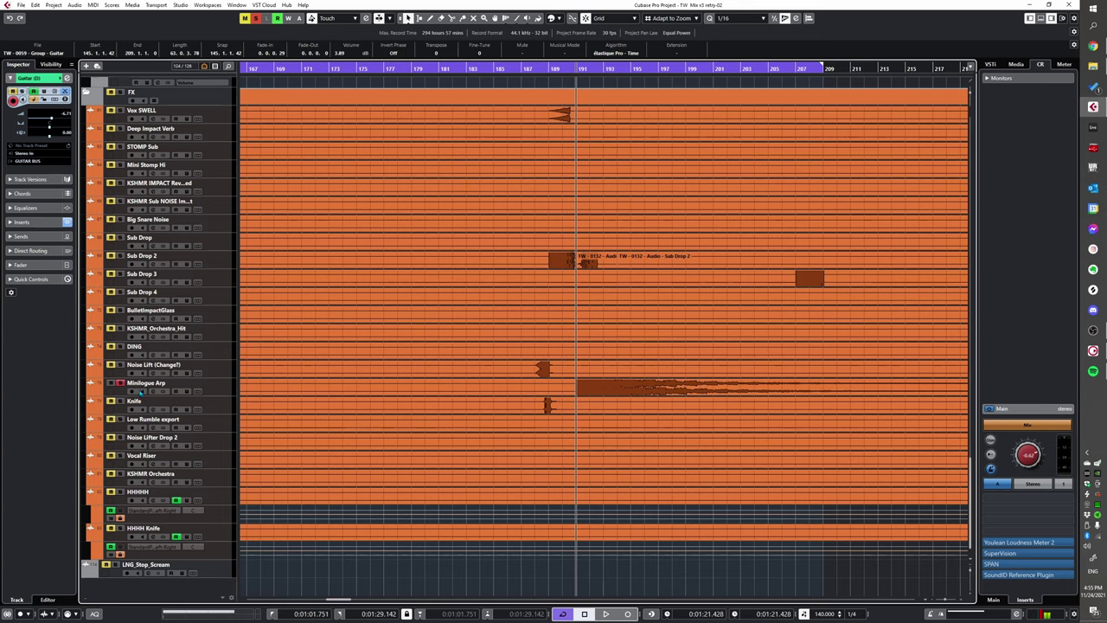
key("space")
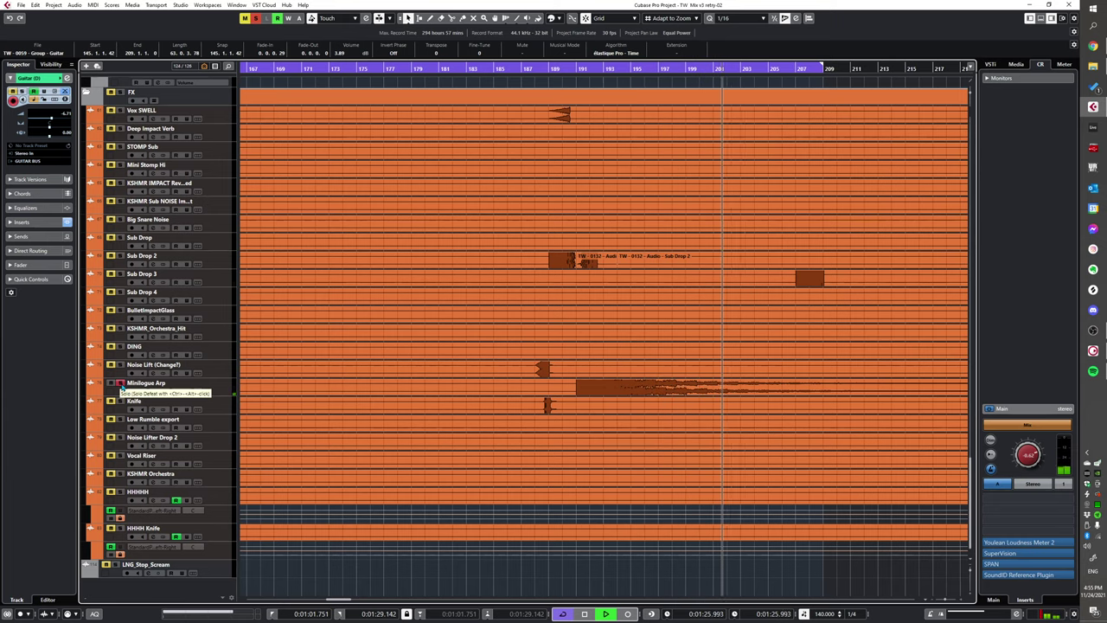
- Clear the Minilogue Arp solo, play the drop with all tracks from about bar 192, and stop around bar 199
left_click(598, 401)
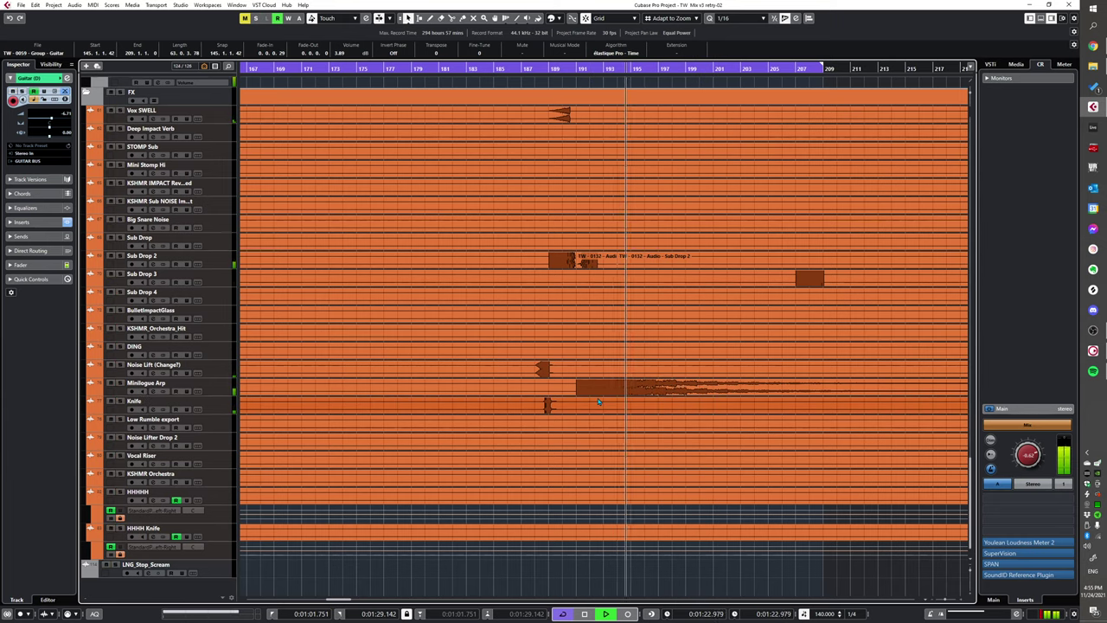
key("space")
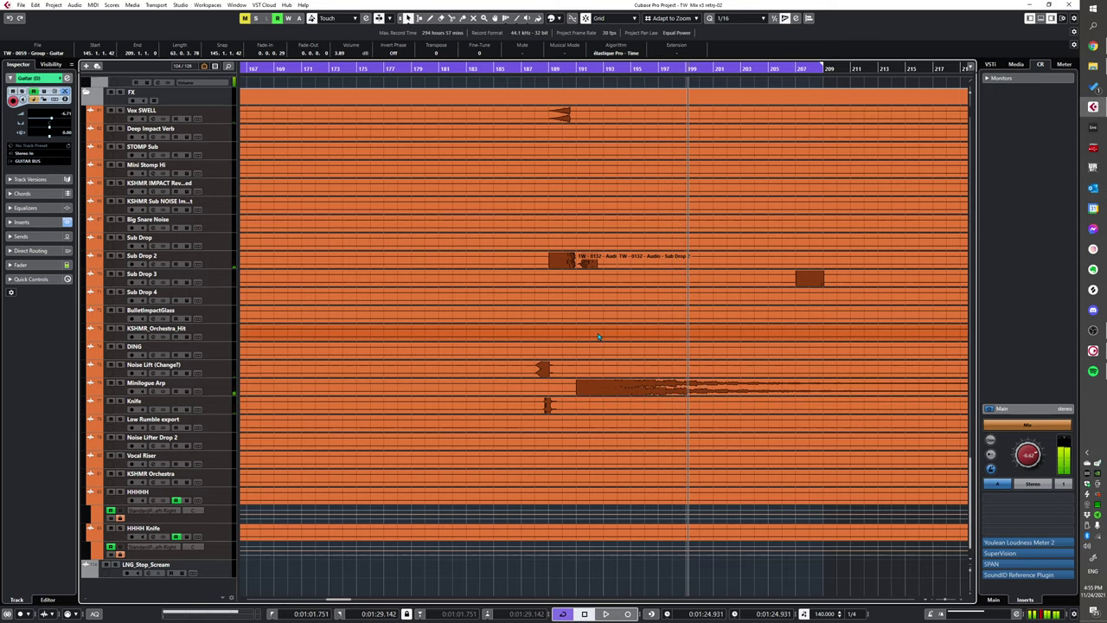
scroll(567, 467, "up", 10)
scroll(567, 468, "down", 14)
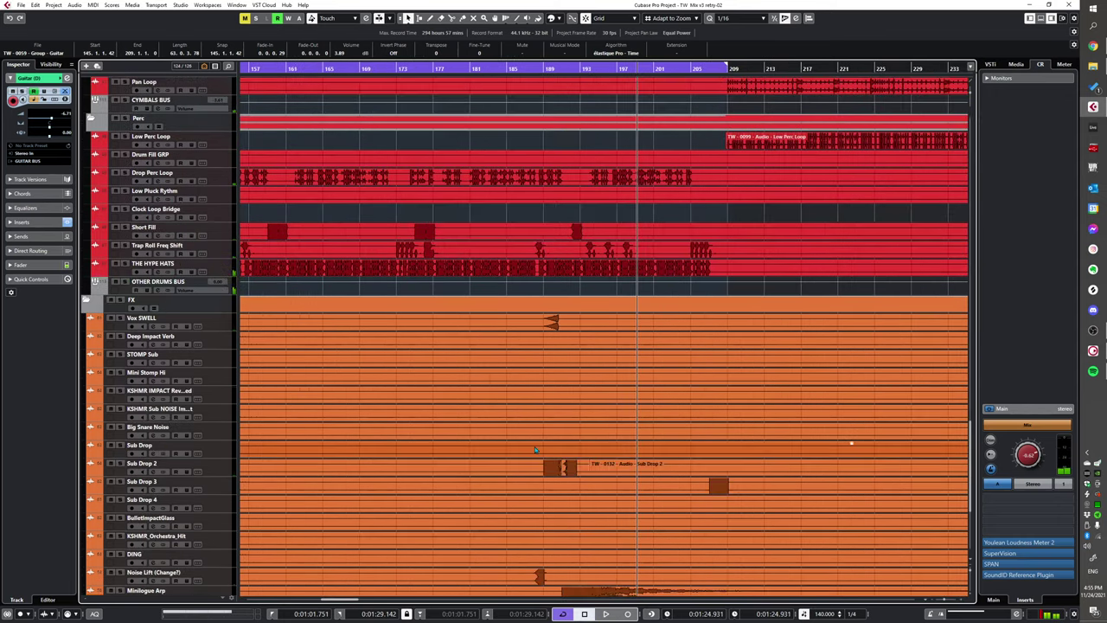
- Bring the kick, snare, cymbal and percussion tracks into view and play the full mix from about bar 190 to bar 209
scroll(464, 415, "up", 10)
scroll(464, 415, "up", 3)
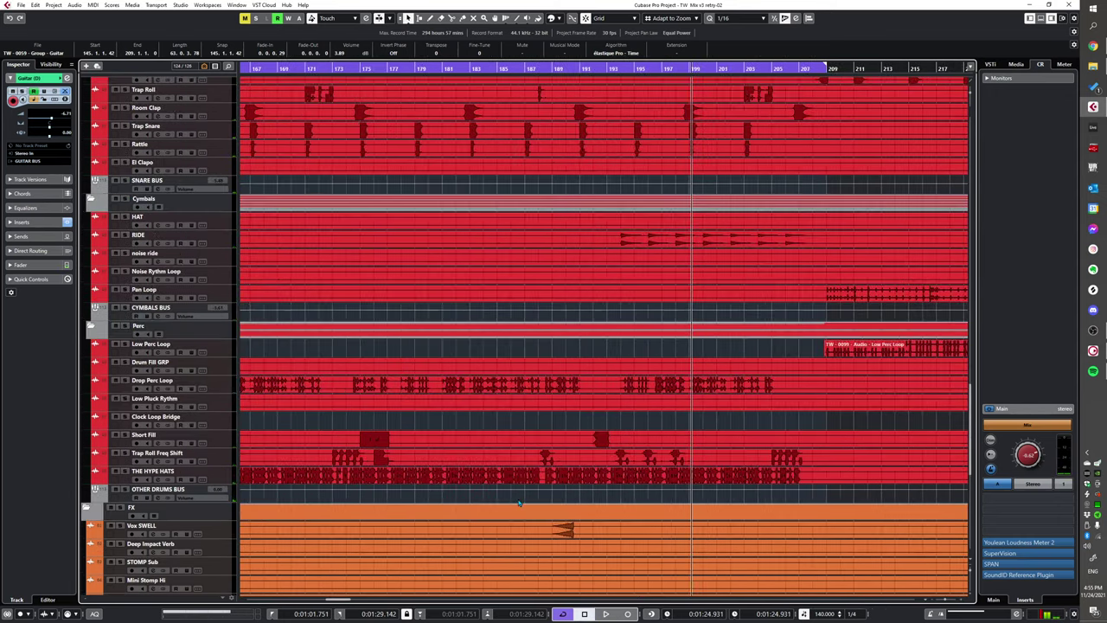
scroll(464, 415, "down", 2)
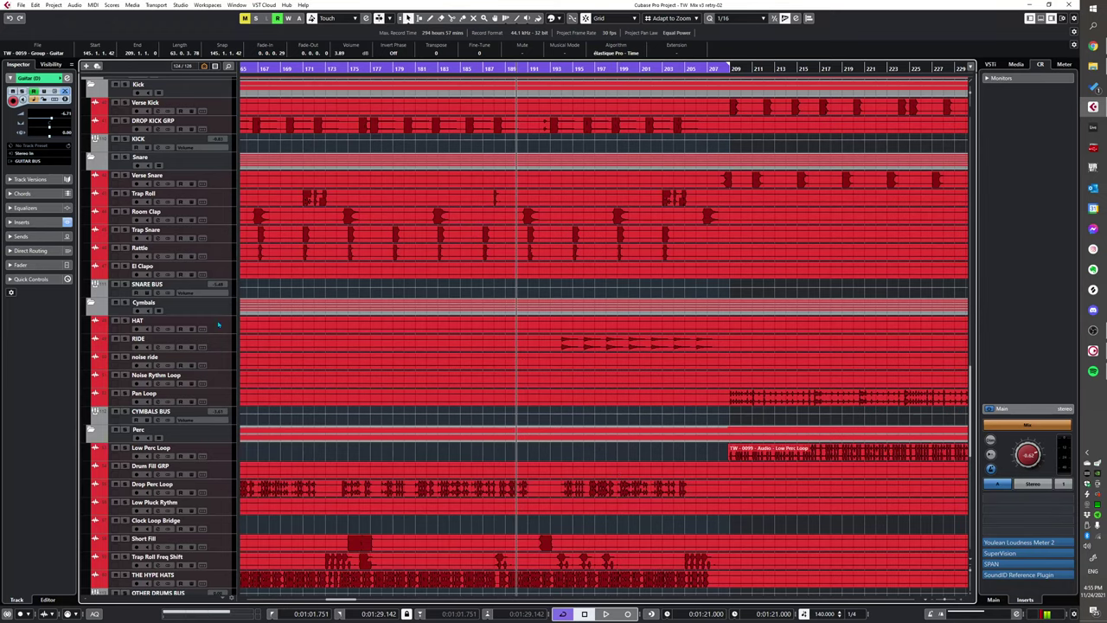
key("space")
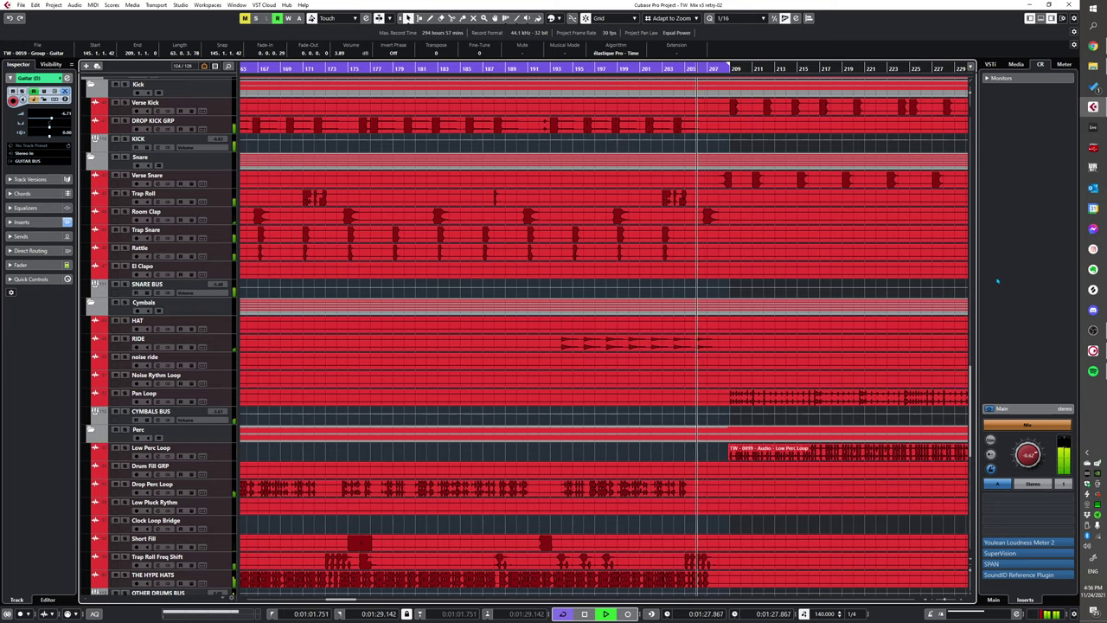
key("space")
- Return to the vocal tracks with Main VOX unsoloed, play the full mix from bar 168, and stop around bar 189
scroll(623, 364, "up", 15)
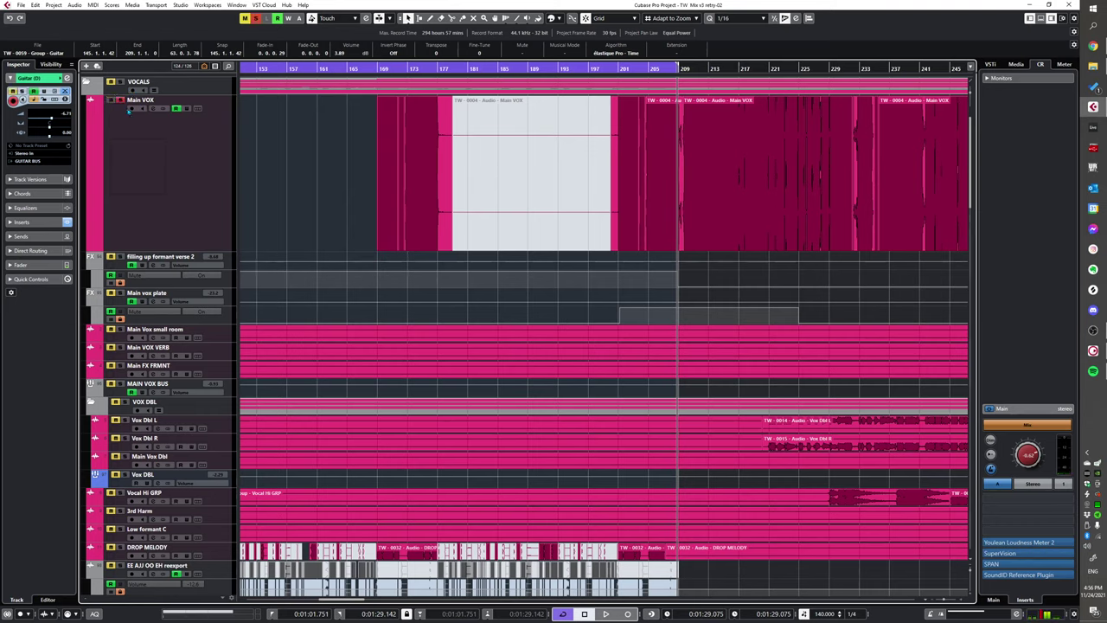
left_click(370, 180)
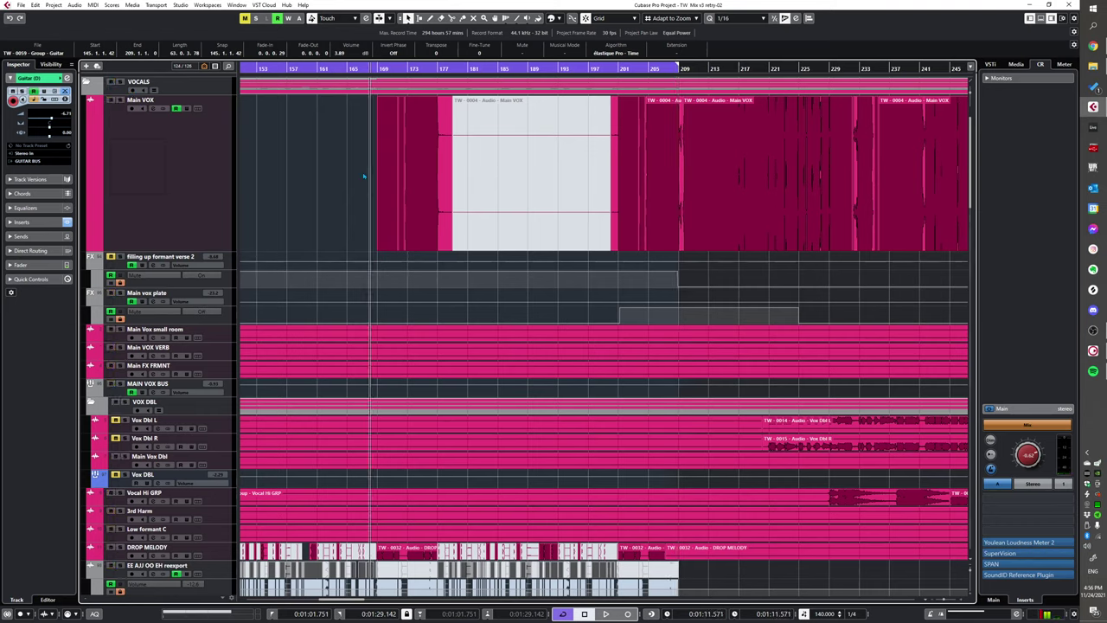
scroll(407, 277, "down", 2)
scroll(408, 276, "up", 2)
key("space")
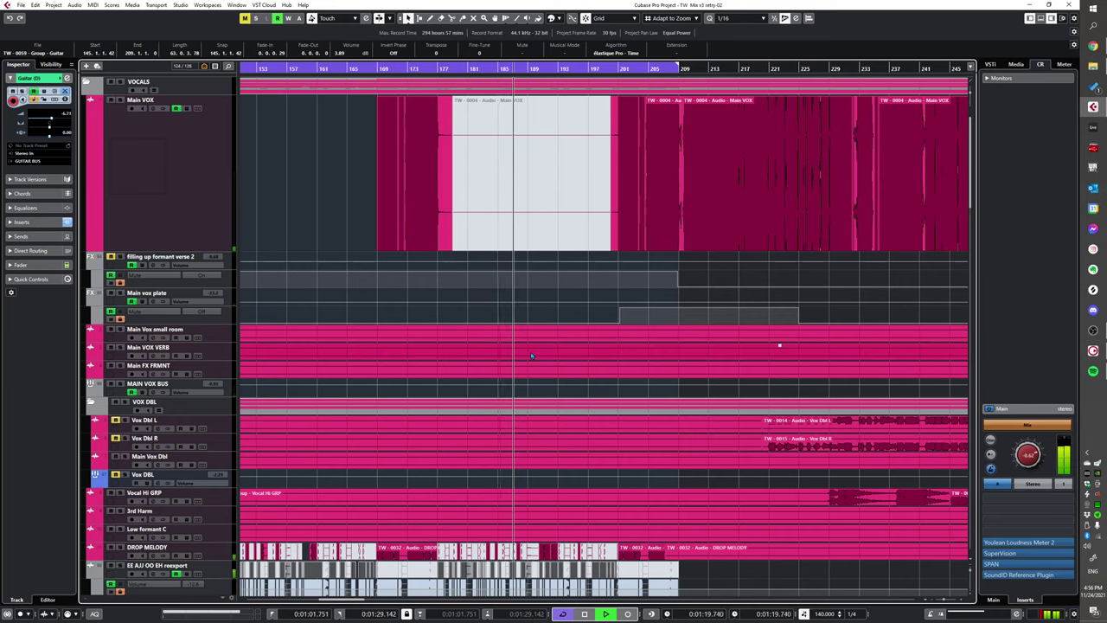
key("space")
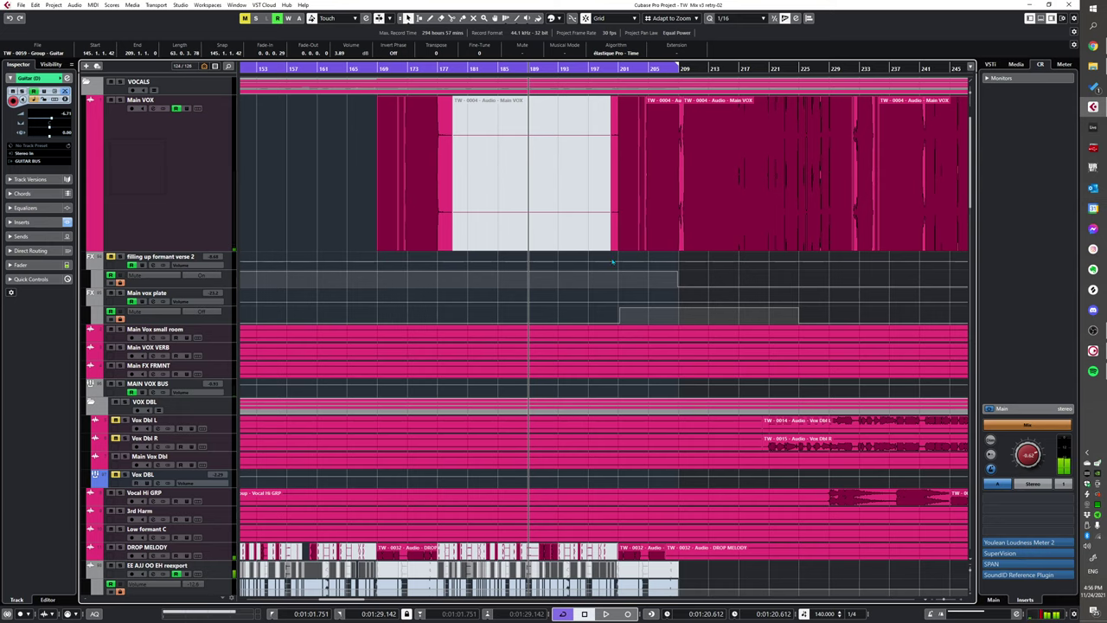
- Turn off cycle playback and place the playhead at bar 201, where the drop's final vocal section starts
key("g")
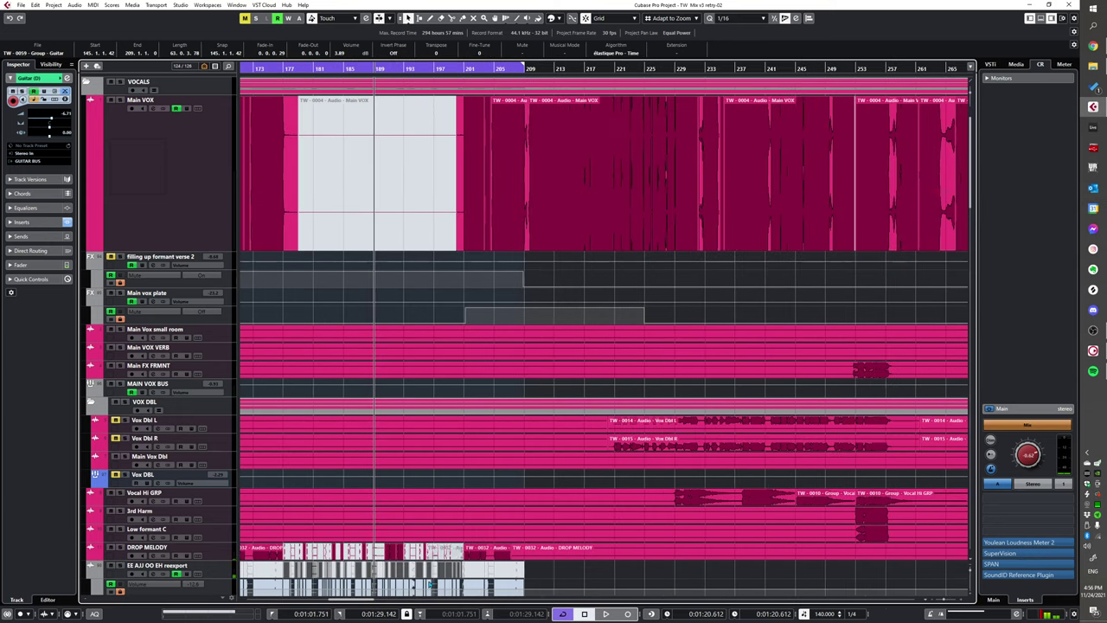
scroll(453, 157, "up", 2, "ctrl")
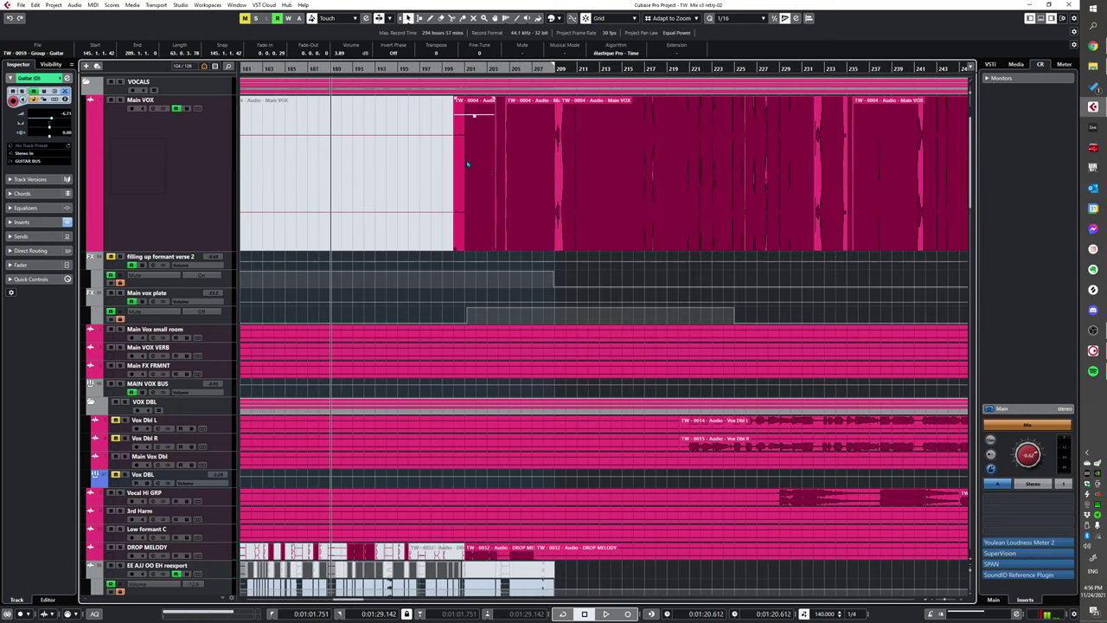
scroll(467, 163, "down", 1, "ctrl")
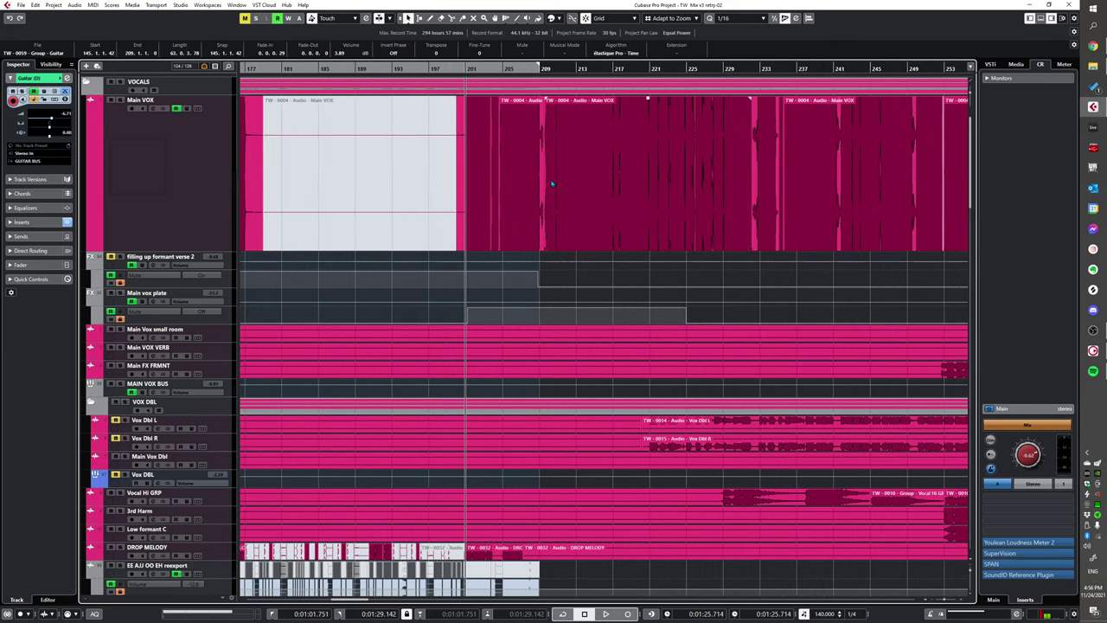
- Look over the drop's vocal, instrument and guitar tracks, ending on the vocal clips from about bar 200 onward
scroll(550, 183, "down", 5)
scroll(519, 225, "down", 4, "ctrl")
scroll(489, 274, "down", 5)
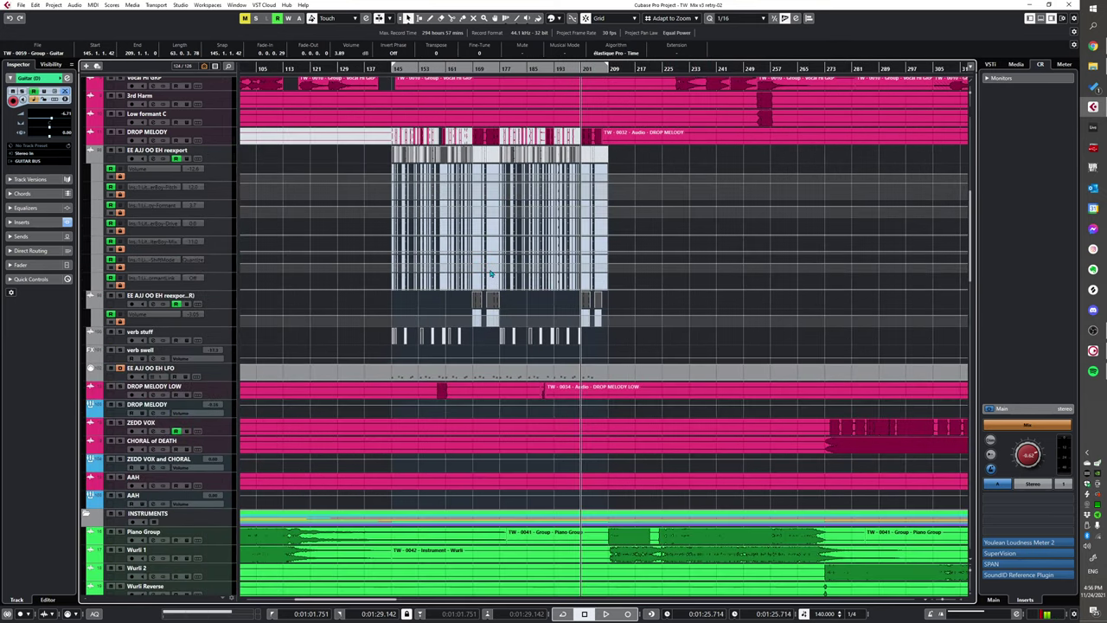
scroll(478, 275, "down", 5)
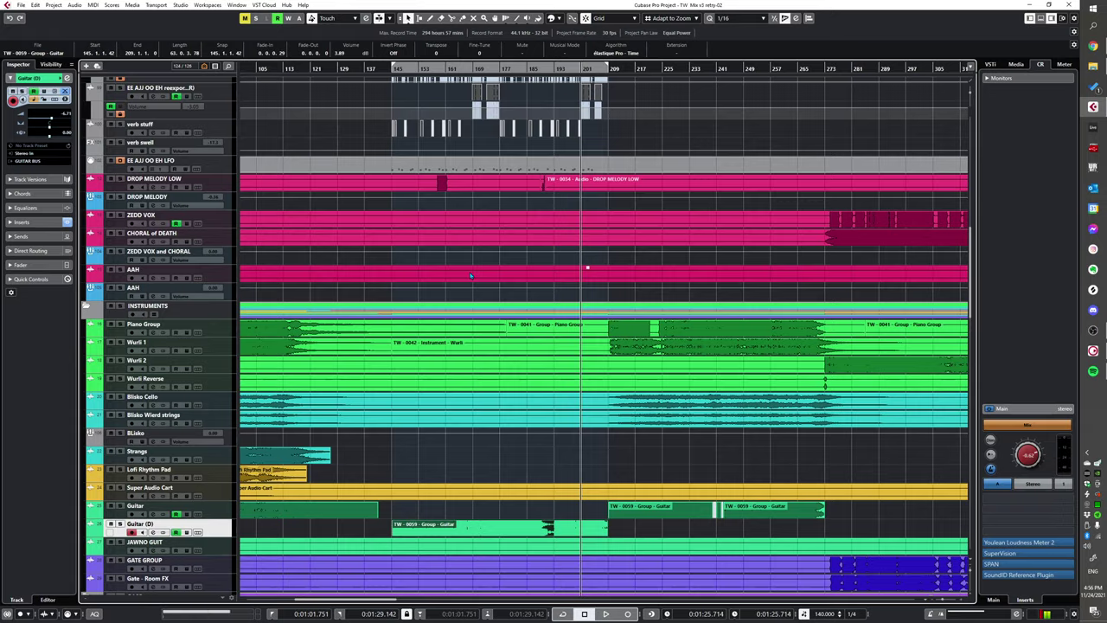
scroll(475, 273, "down", 6)
scroll(510, 269, "up", 12)
scroll(516, 270, "up", 3, "ctrl")
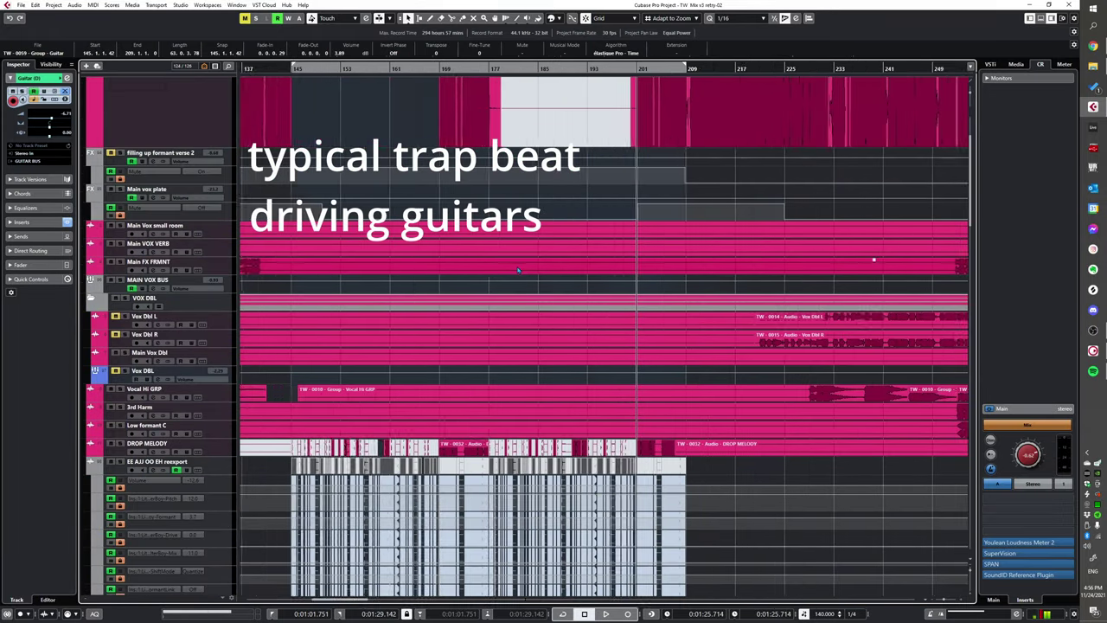
scroll(517, 271, "right", 5)
scroll(522, 269, "left", 2)
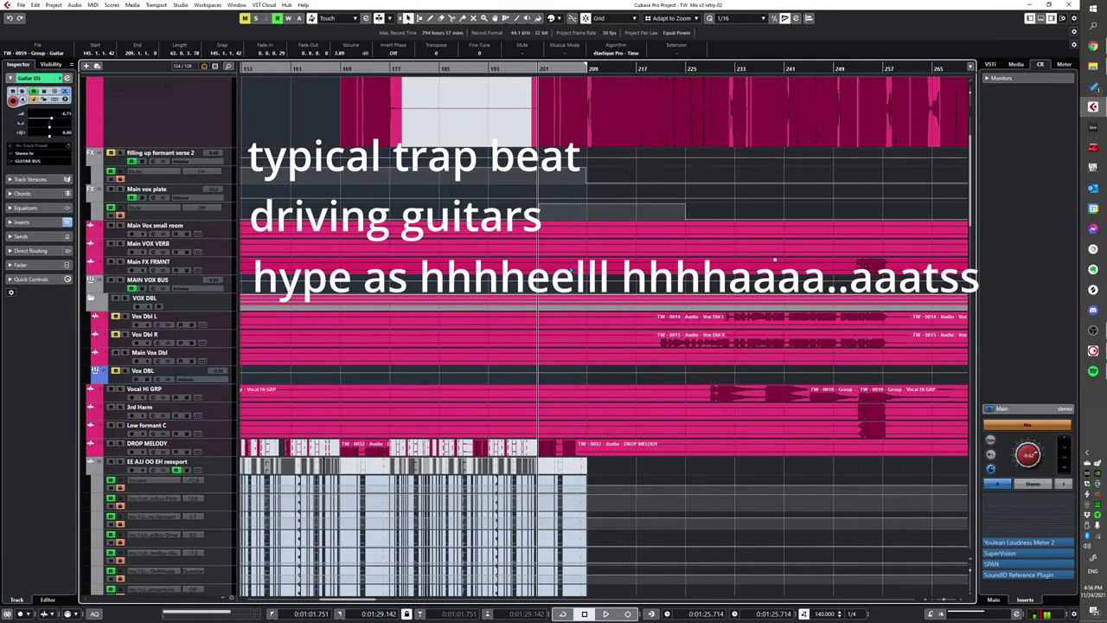
scroll(573, 269, "up", 4, "ctrl")
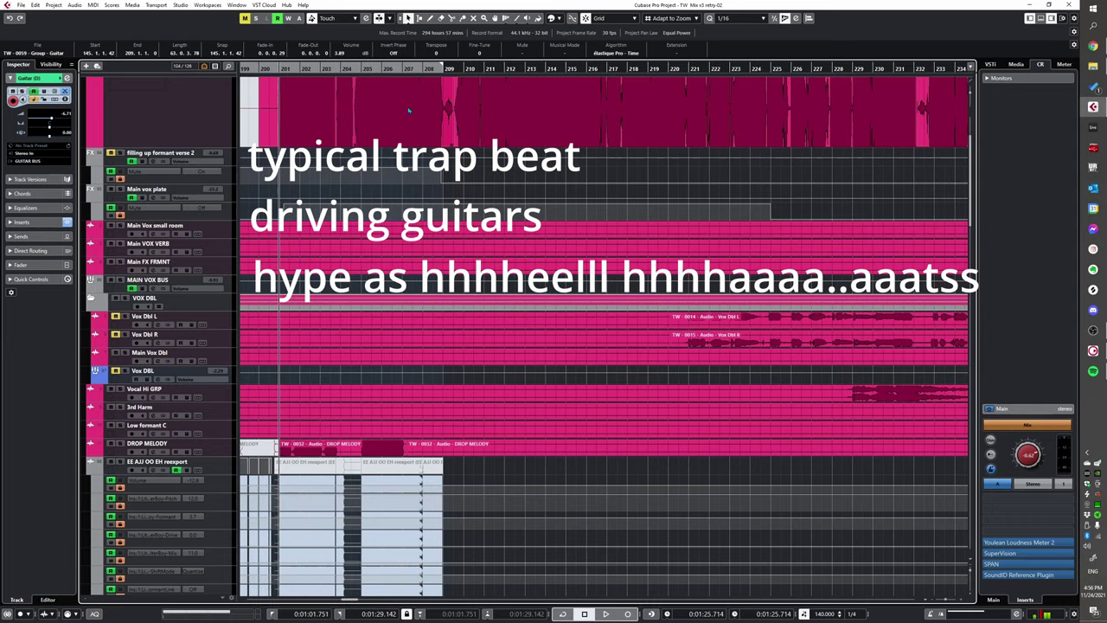
- Play the transition from the drop into the second verse starting at bar 206, and stop around bar 212
left_click(383, 67)
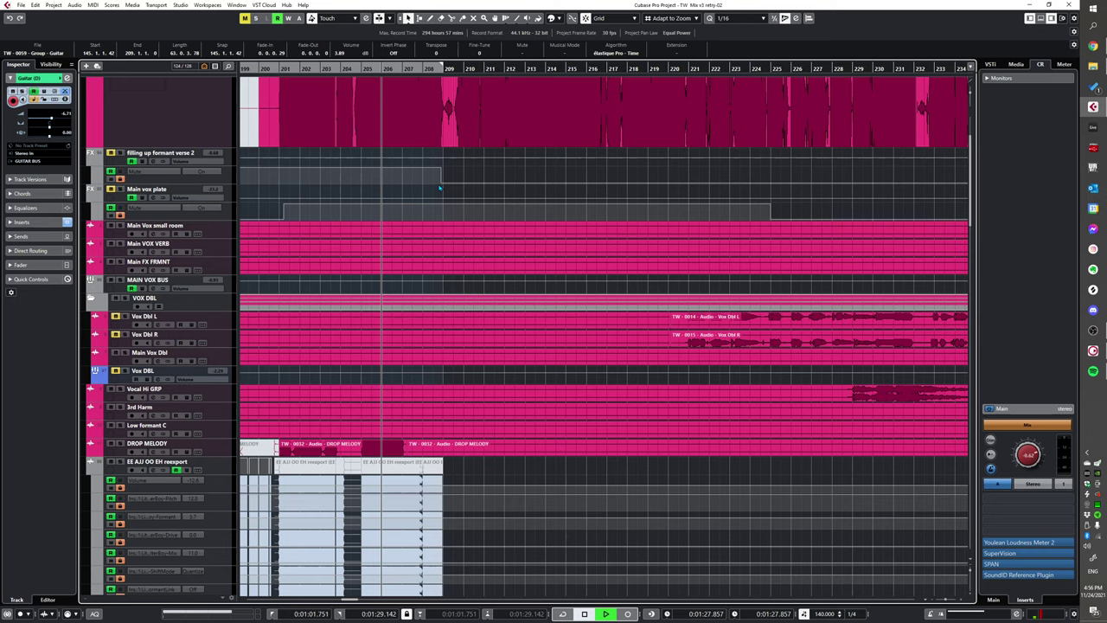
key("space")
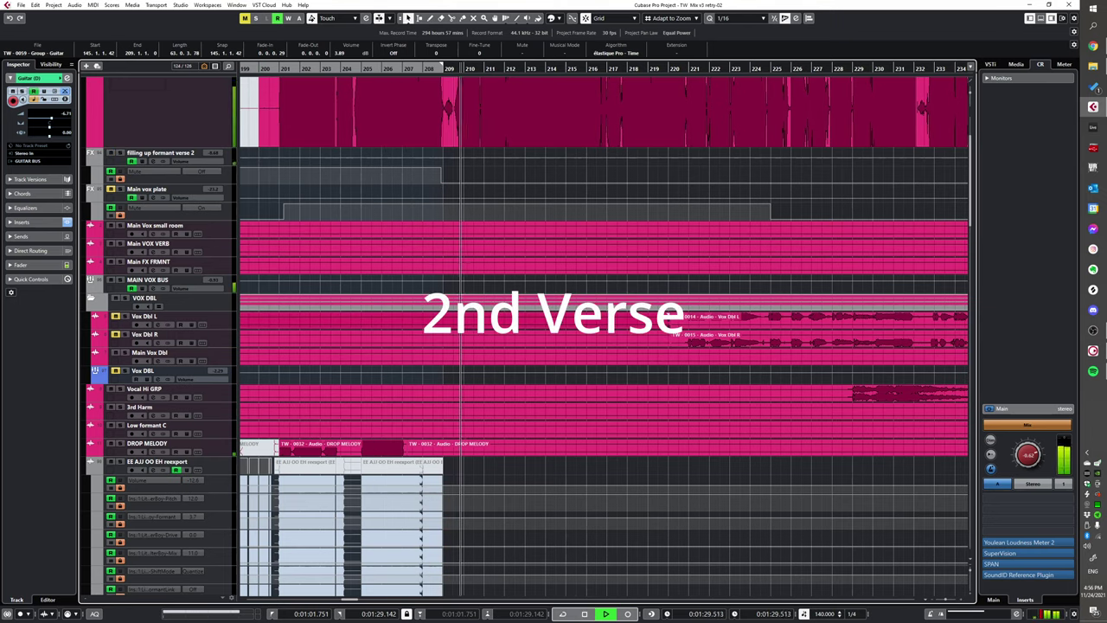
key("space")
scroll(517, 384, "up", 2)
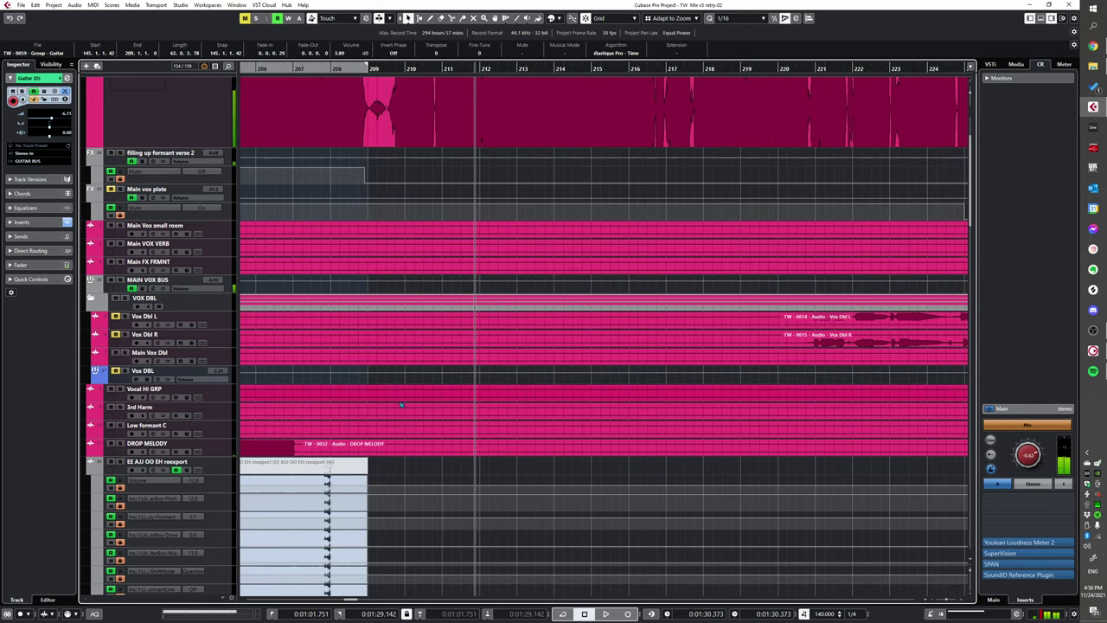
- Play the second verse with all tracks from around bar 210, showing the Main VOX and vocal double clips
key("g")
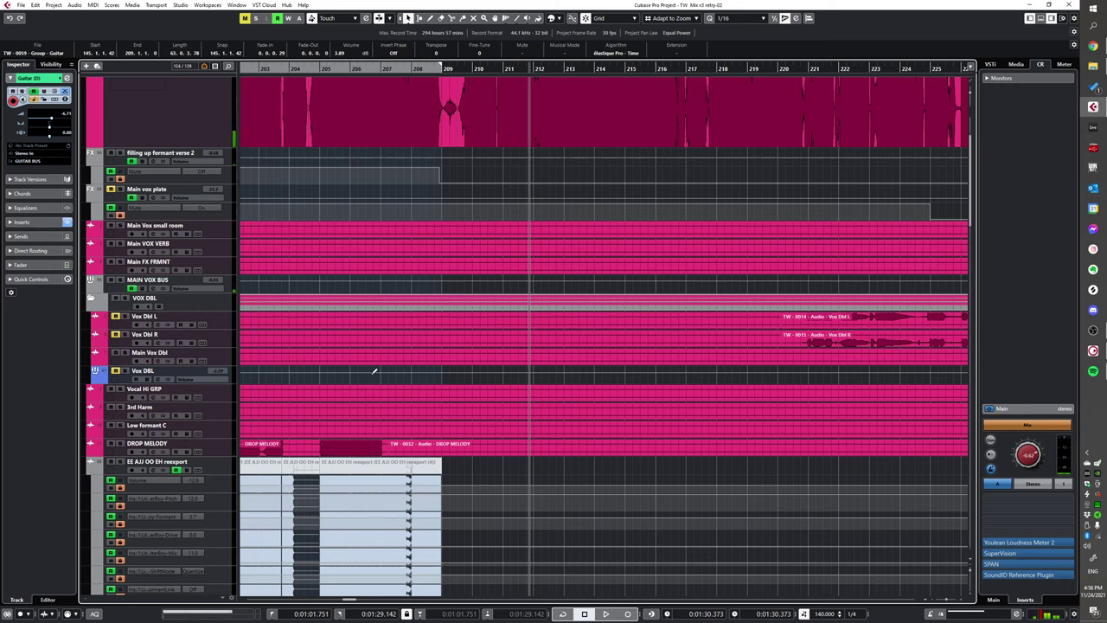
scroll(374, 371, "up", 2)
left_click(482, 377)
key("space")
scroll(602, 385, "down", 1)
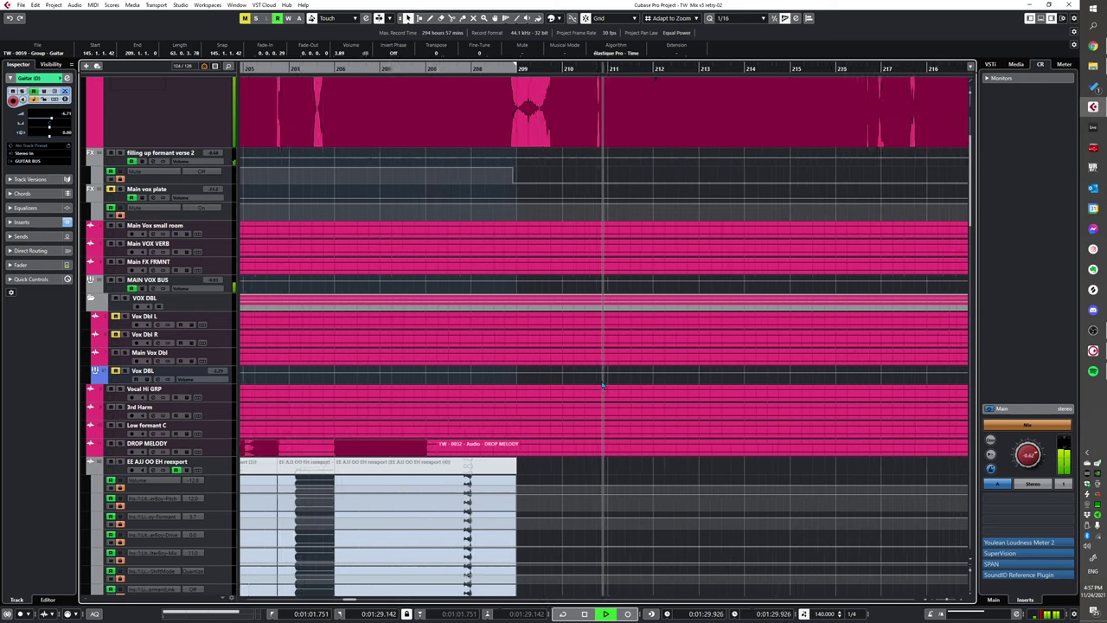
key("g")
key("g")
key("g")
key("g")
key("g")
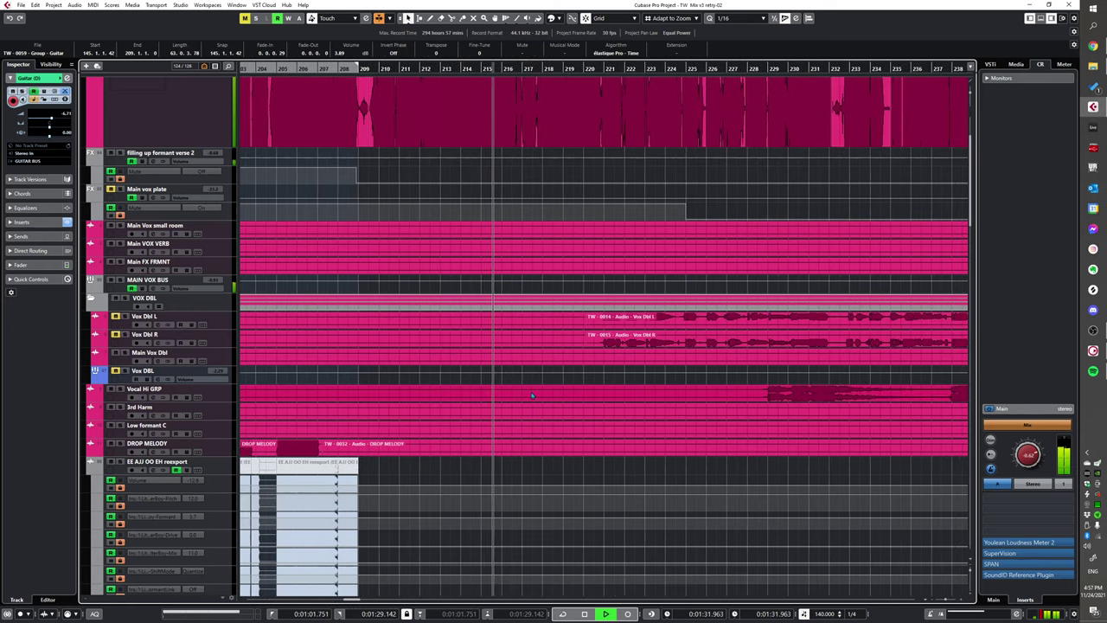
scroll(425, 323, "up", 2)
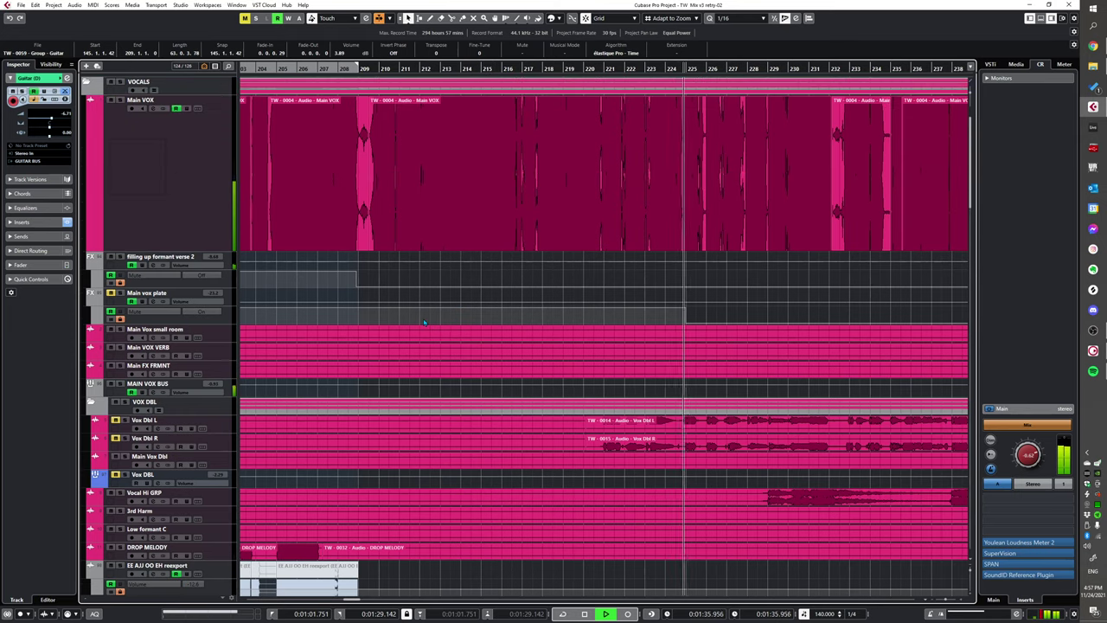
- Select the Main VOX track and reduce its height to a narrow lane
left_click(204, 151)
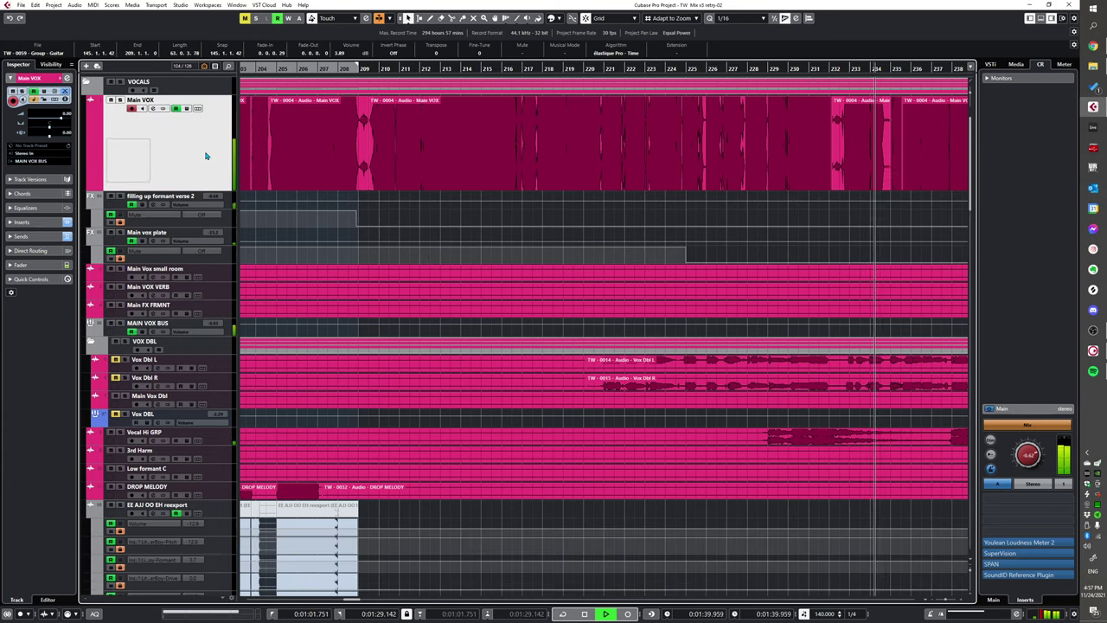
key("alt+Up")
key("alt+Up")
key("alt+Up")
key("alt+Up")
key("alt+Up")
key("alt+Up")
key("alt+Up")
key("alt+Up")
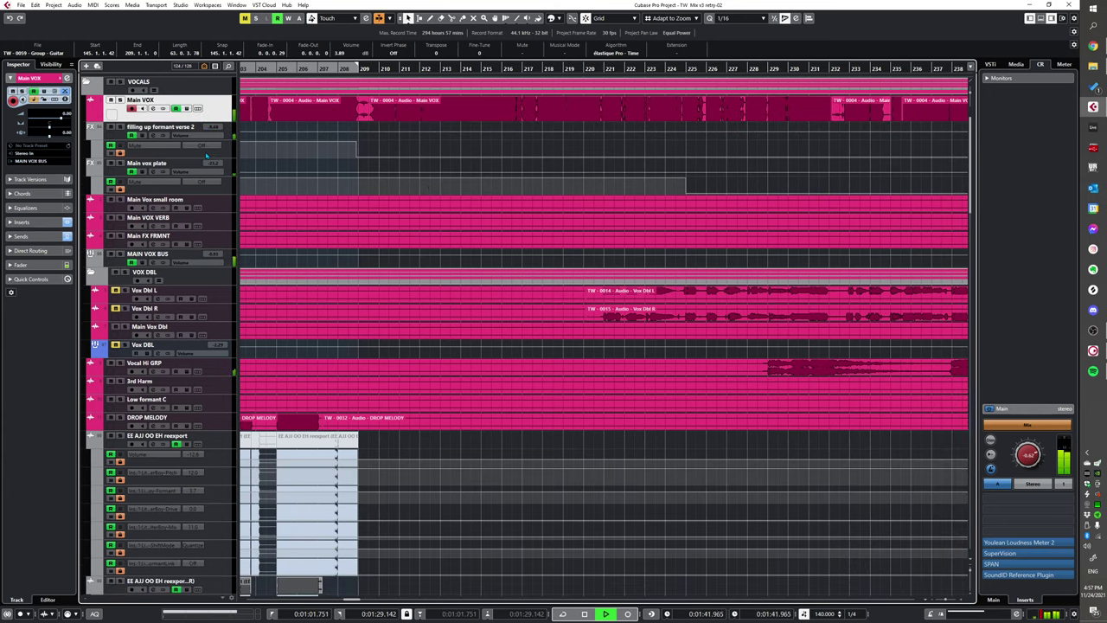
- Stop playback, solo Main VOX, filling up formant verse 2, Main vox plate and MAIN VOX BUS, and play the second verse
scroll(437, 160, "down", 3)
scroll(519, 215, "down", 1)
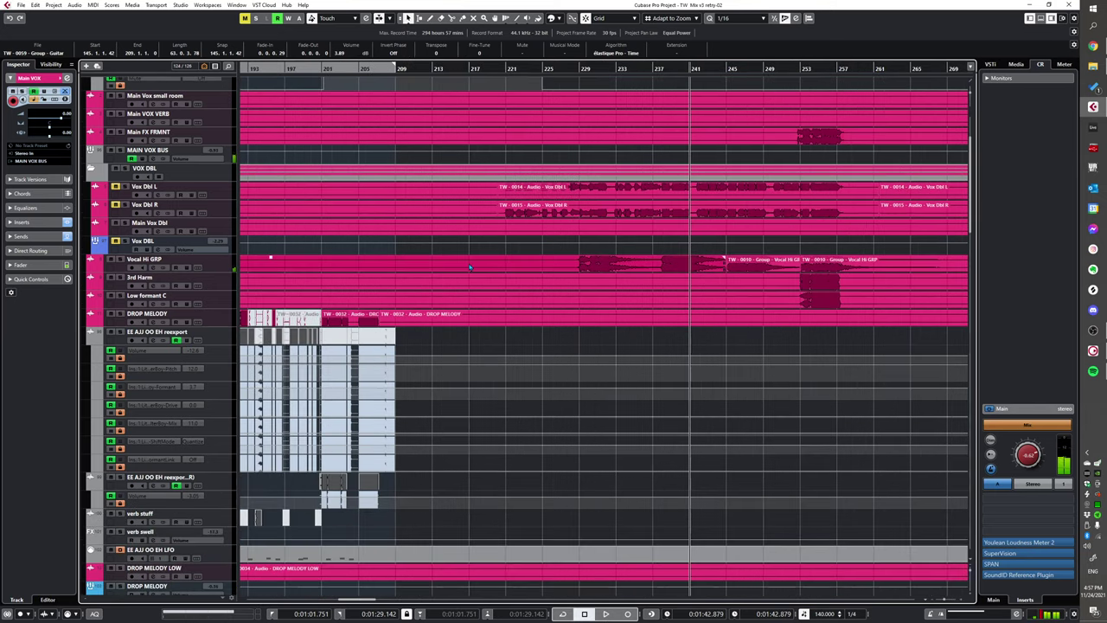
scroll(477, 239, "up", 1)
scroll(361, 255, "up", 2)
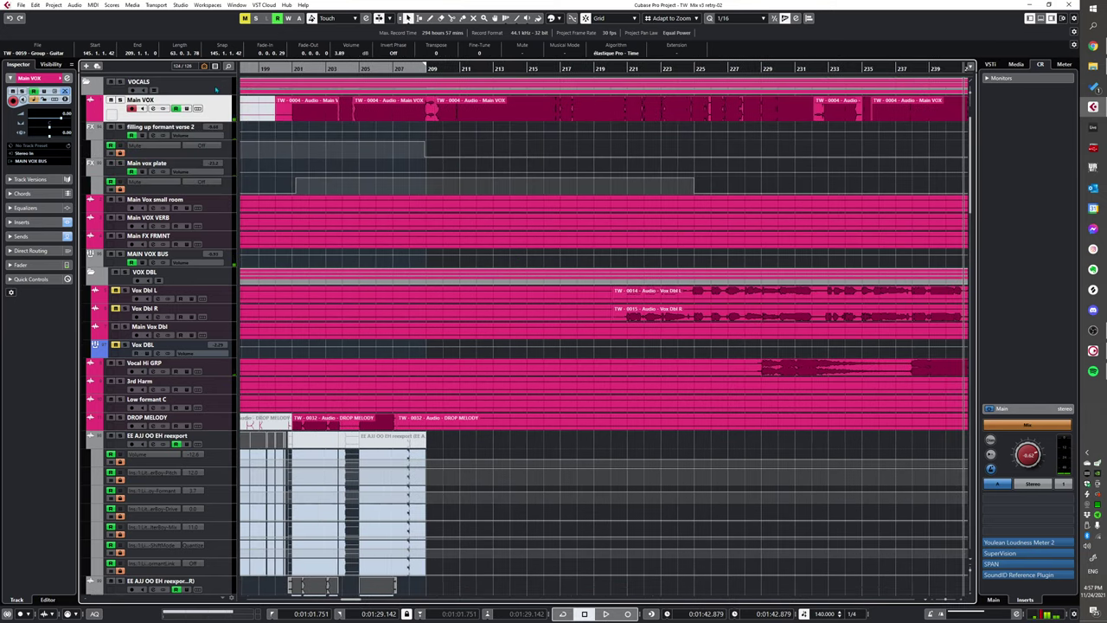
key("space")
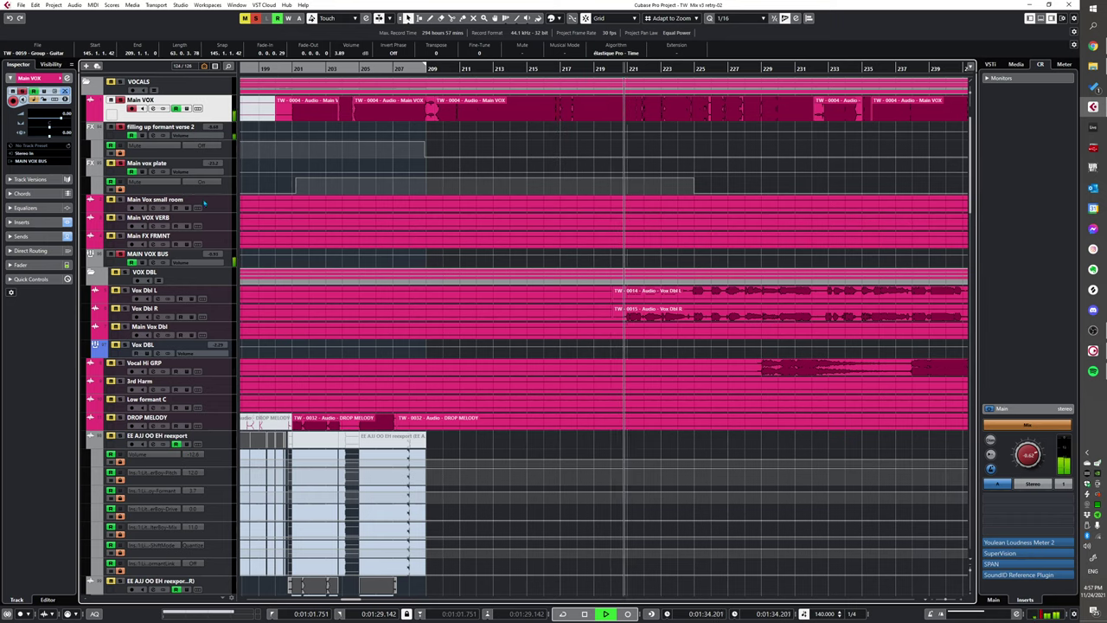
- Show the Main VOX inserts while the soloed verse vocals play, and stop playback around bar 241
left_click(49, 222)
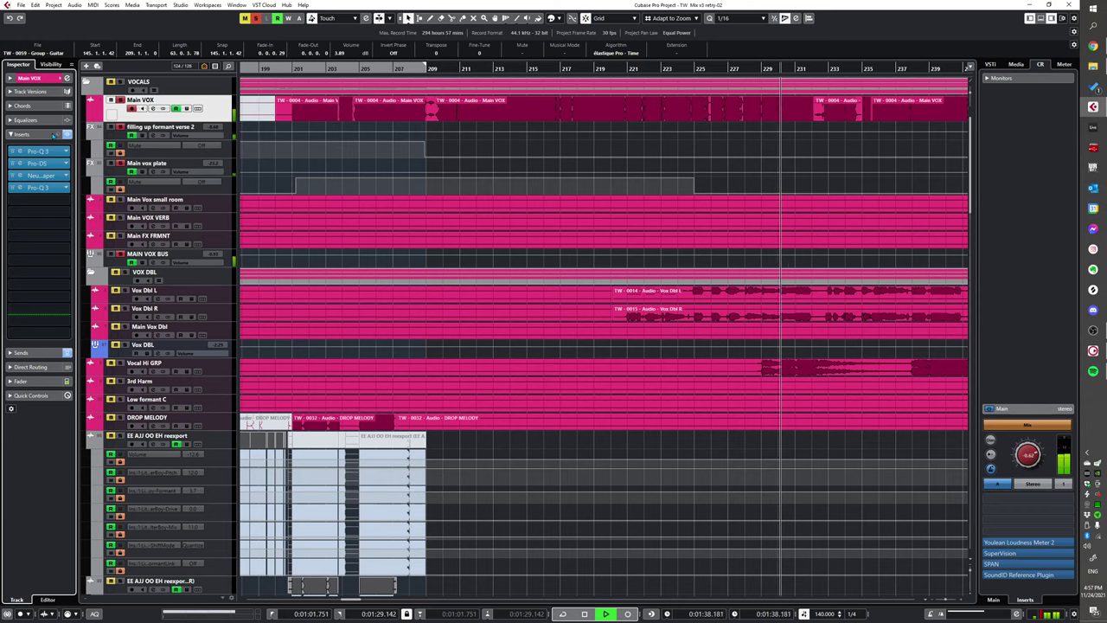
key("g")
key("g")
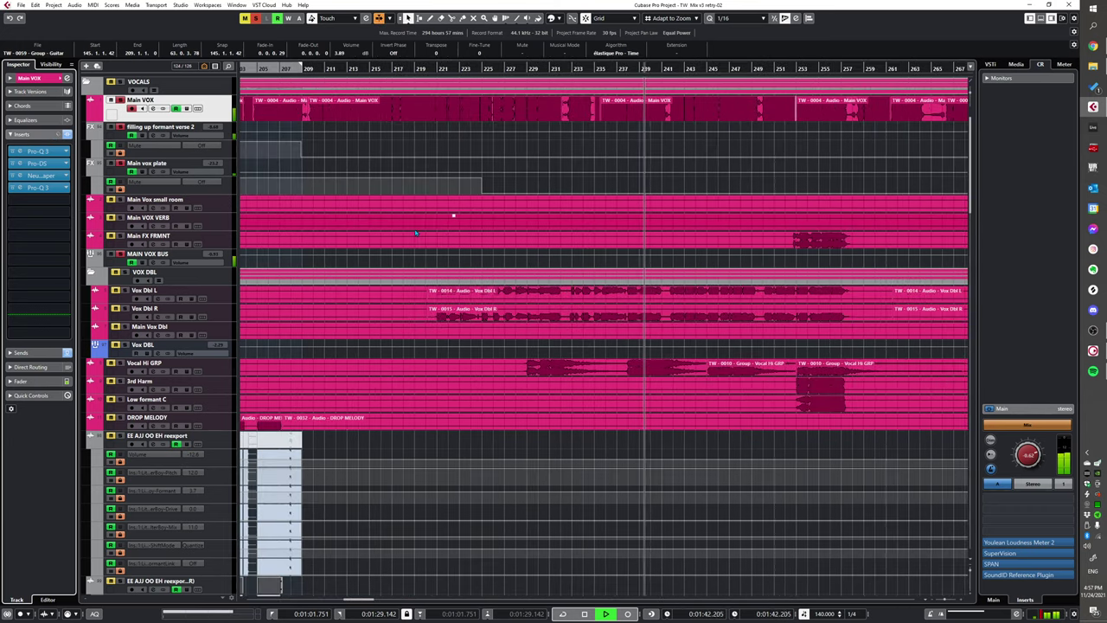
key("space")
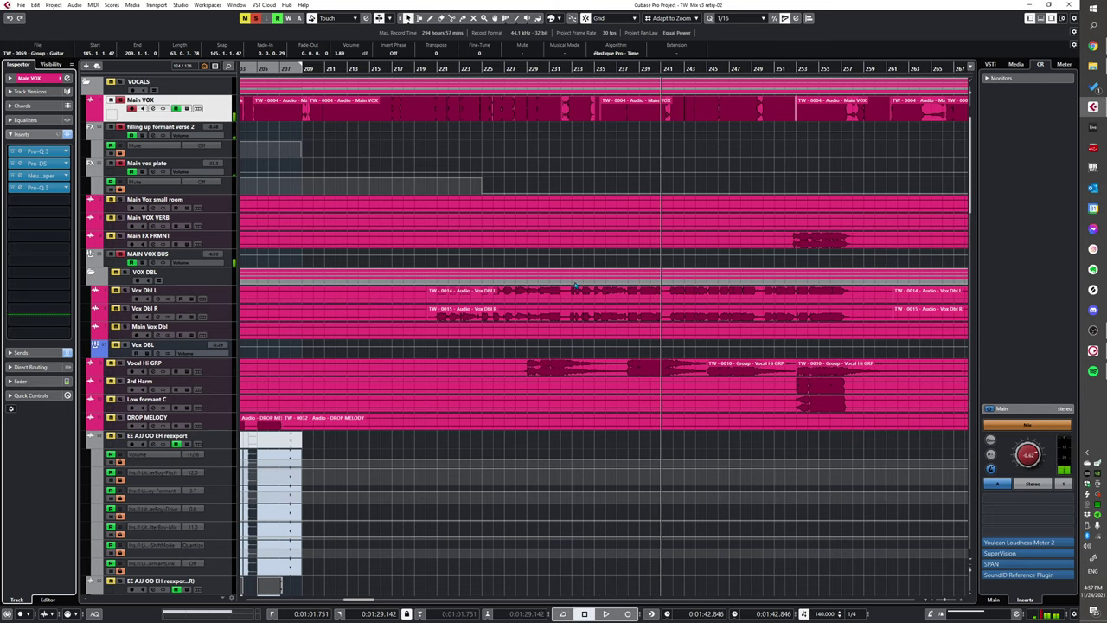
- Select the filling up formant verse 2 FX track, followed by the Main vox plate track
scroll(532, 258, "up", 3)
scroll(532, 257, "down", 2)
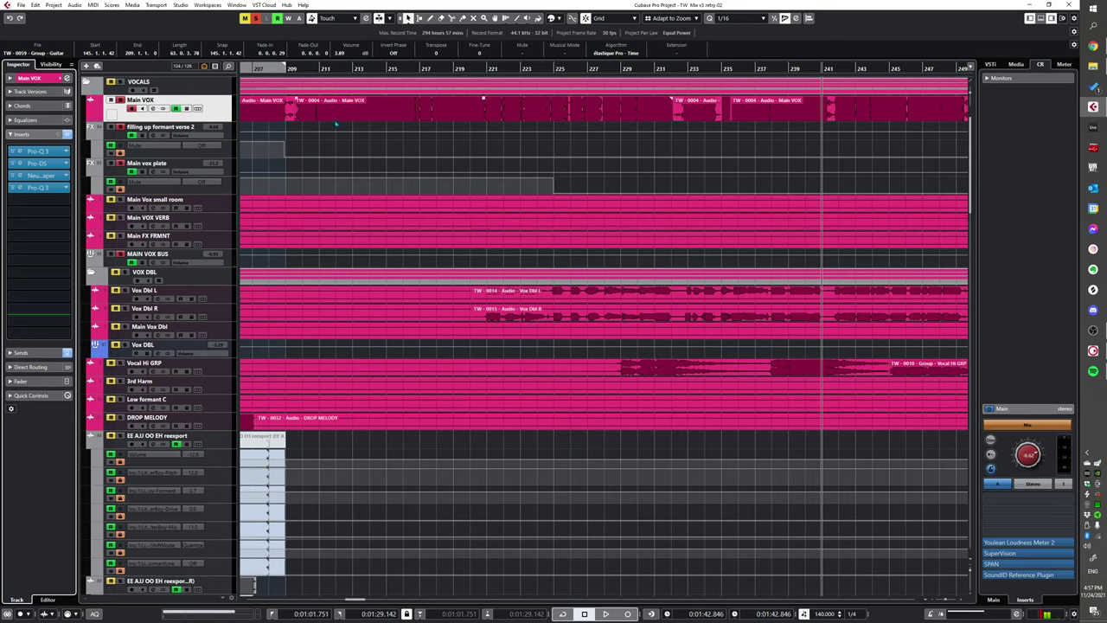
left_click(234, 134)
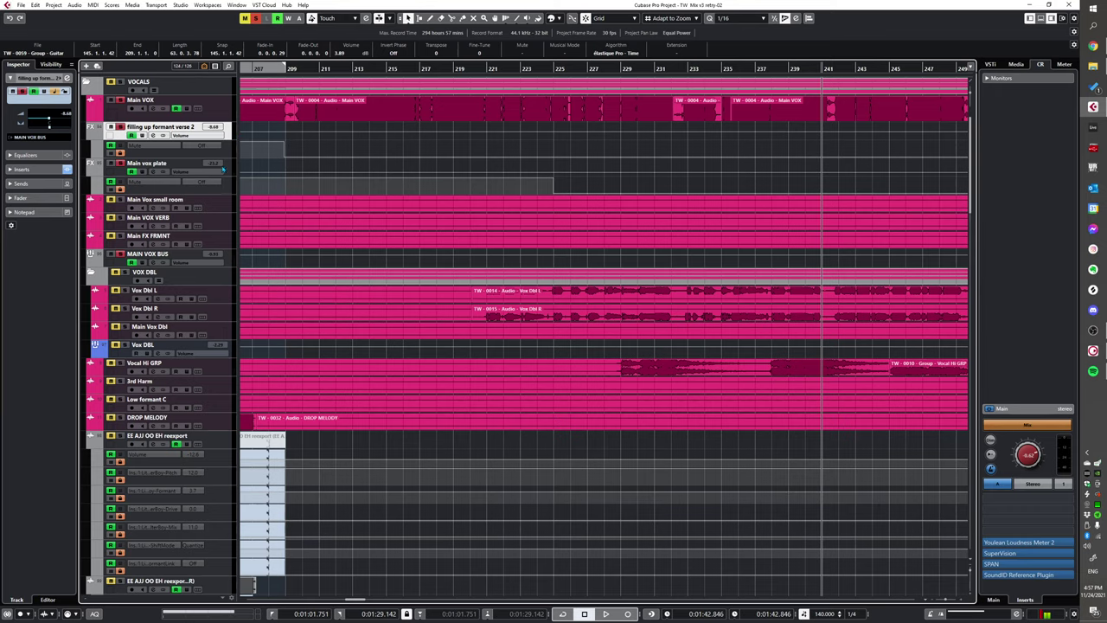
left_click(232, 170)
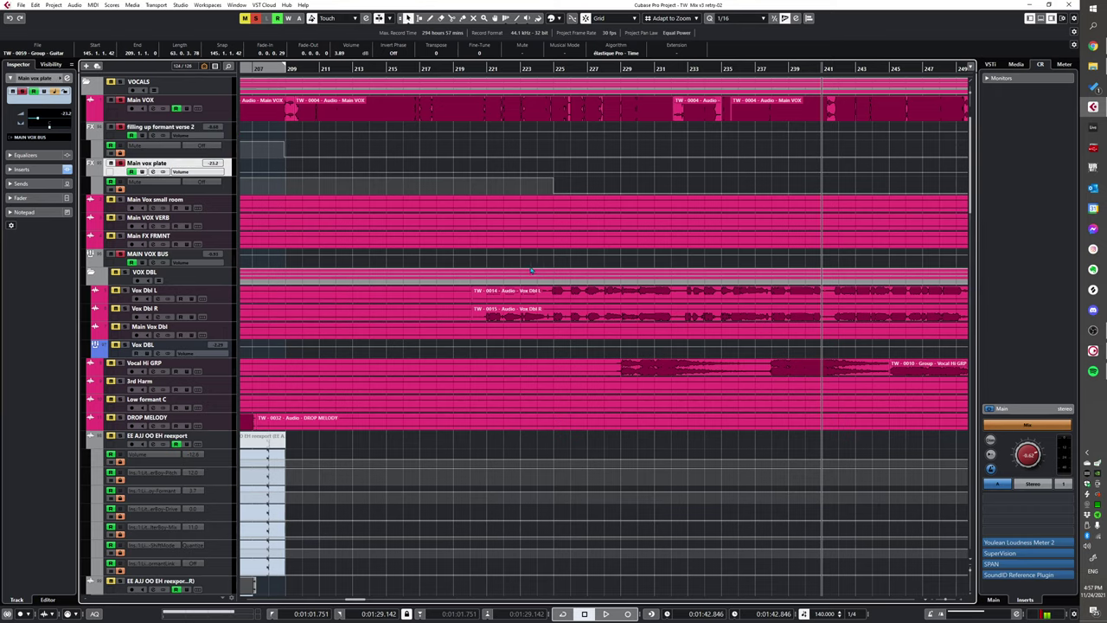
- Solo Vox Dbl L, Vox Dbl R and the Vox DBL group, play them from about bar 221, and clear the solos
scroll(590, 271, "down", 2)
scroll(617, 251, "right", 2)
key("s")
left_click(376, 299, "alt+shift")
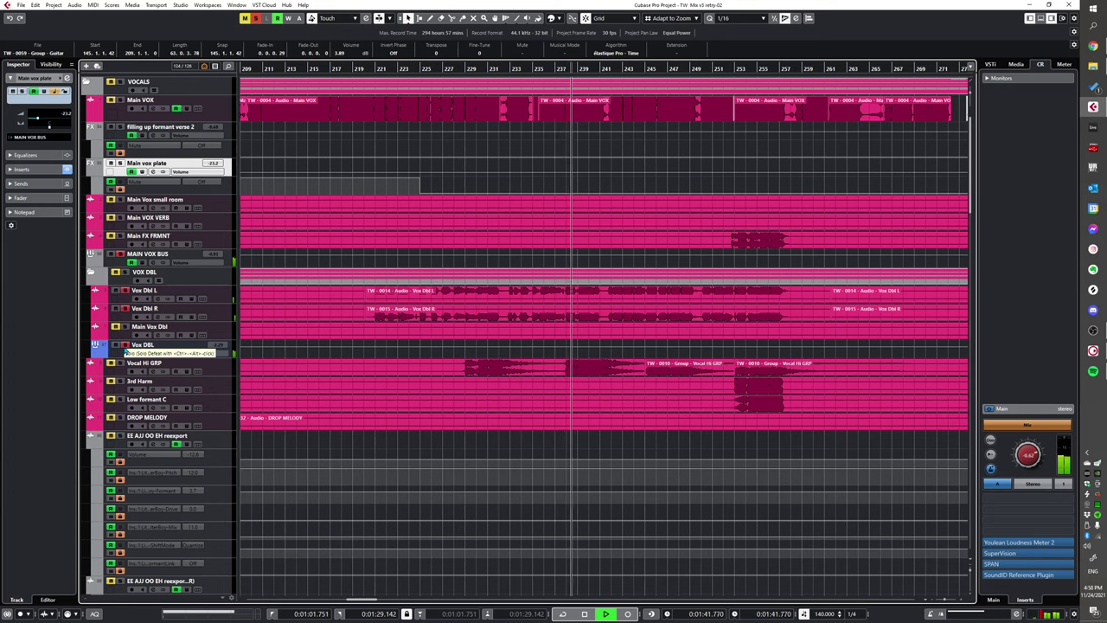
left_click(123, 345)
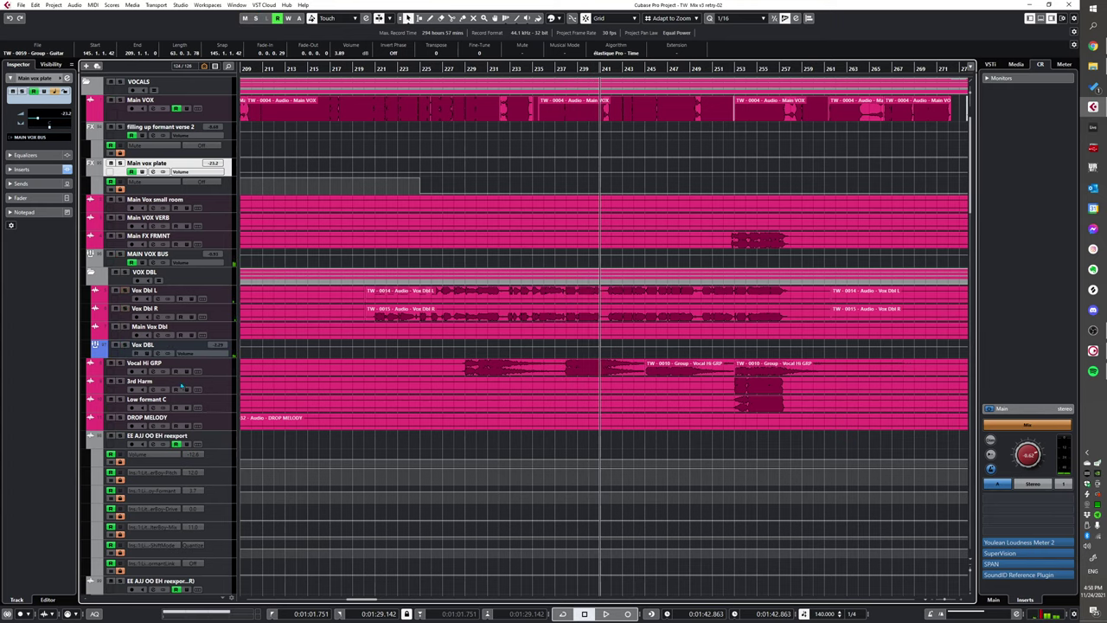
- Solo Vocal Hi GRP, play its clips from about bar 228, then stop playback and unsolo the track
left_click(120, 362)
left_click(453, 370, "alt+shift")
key("space")
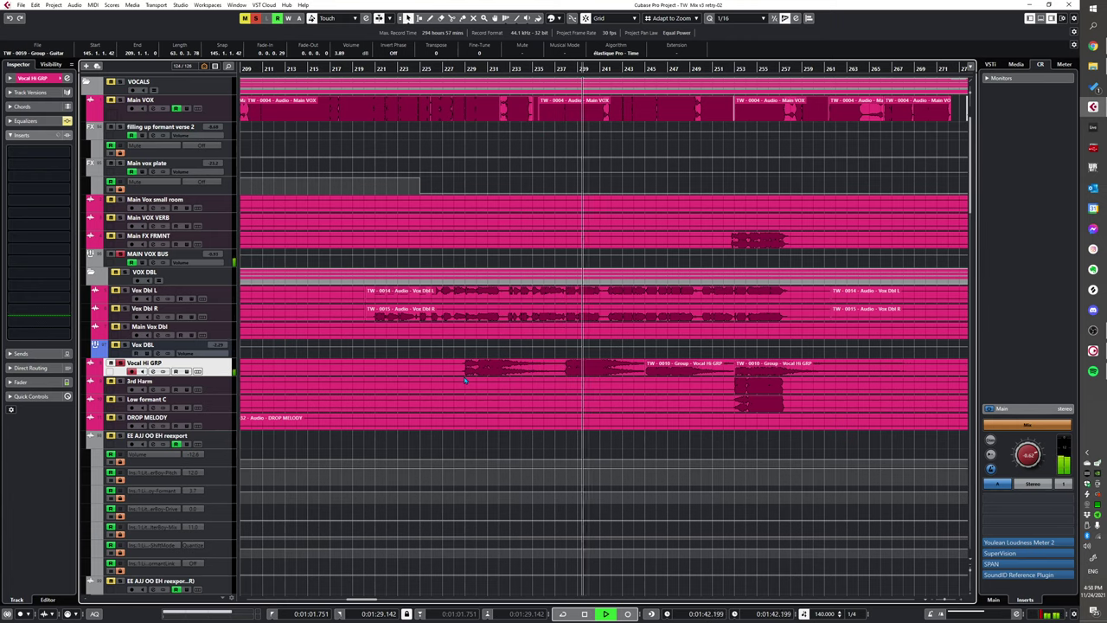
key("space")
left_click(120, 363)
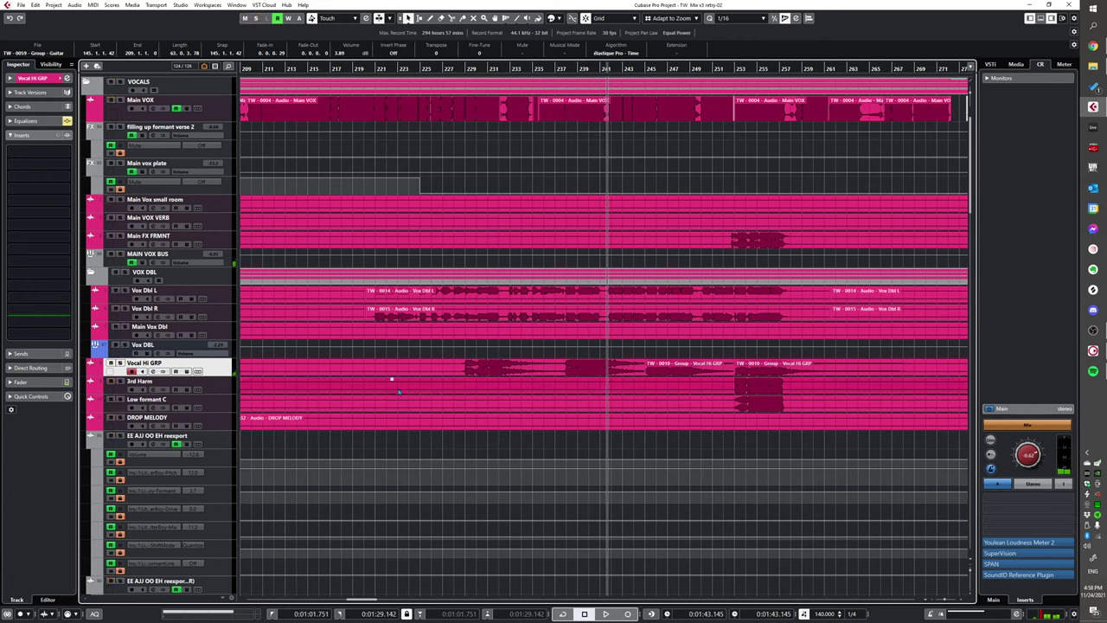
- Solo the whole VOCALS folder and play the second verse's vocals together from about bar 224, stopping past bar 255
left_click(453, 369, "alt+shift")
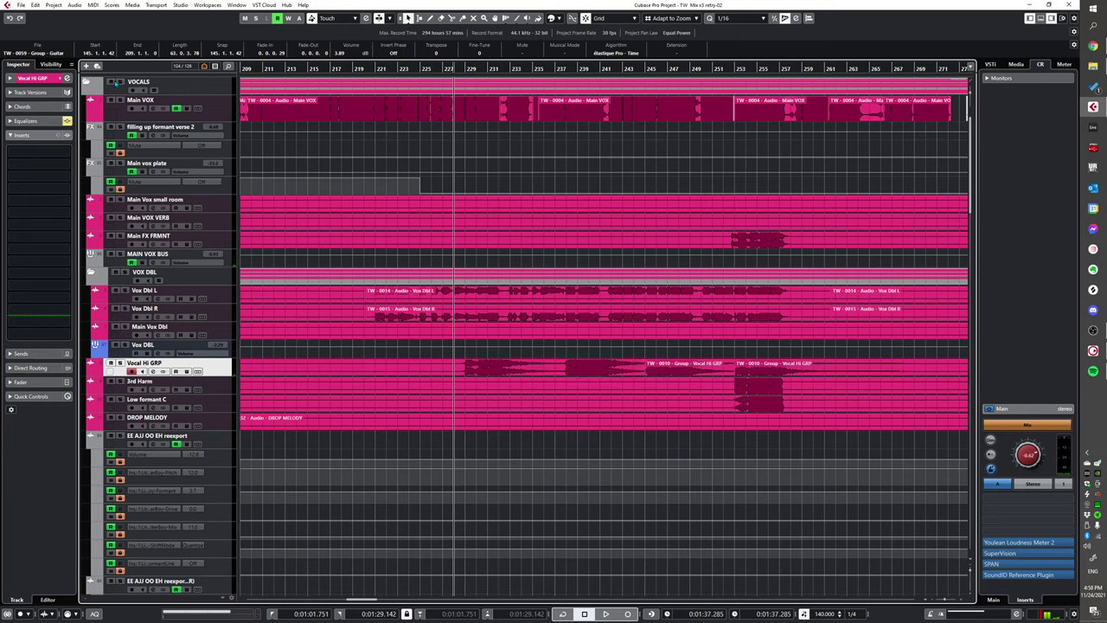
left_click(410, 367, "alt+shift")
key("space")
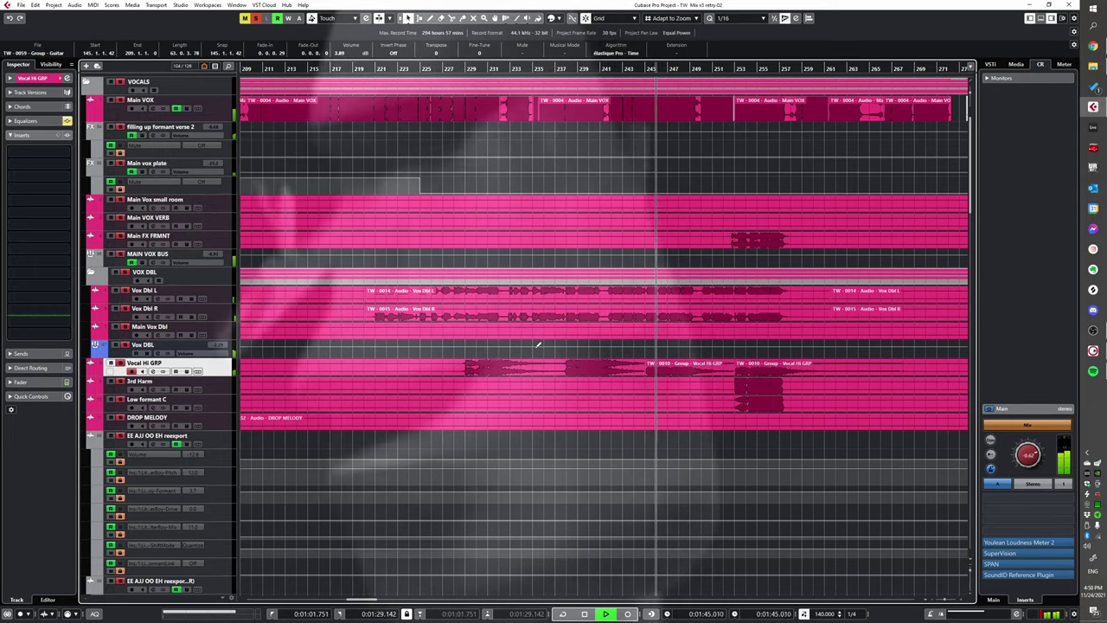
scroll(531, 350, "down", 5)
scroll(532, 350, "down", 5)
scroll(519, 350, "up", 10)
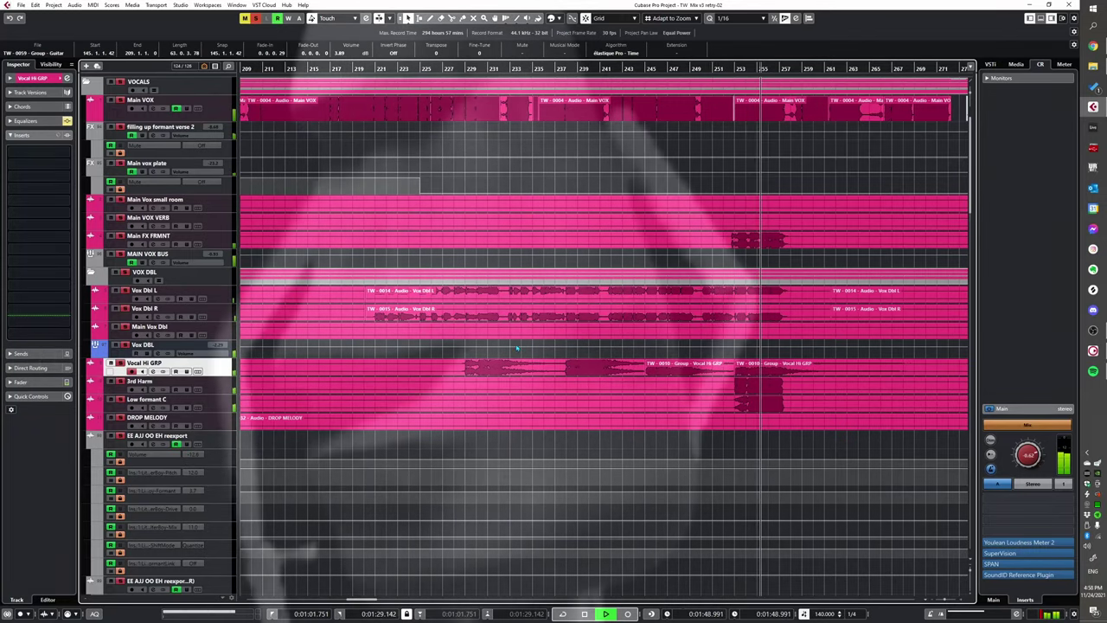
key("space")
- Play only the soloed Vocal Hi GRP around bars 253 to 257, zoomed in on its last verse clip
key("h")
key("h")
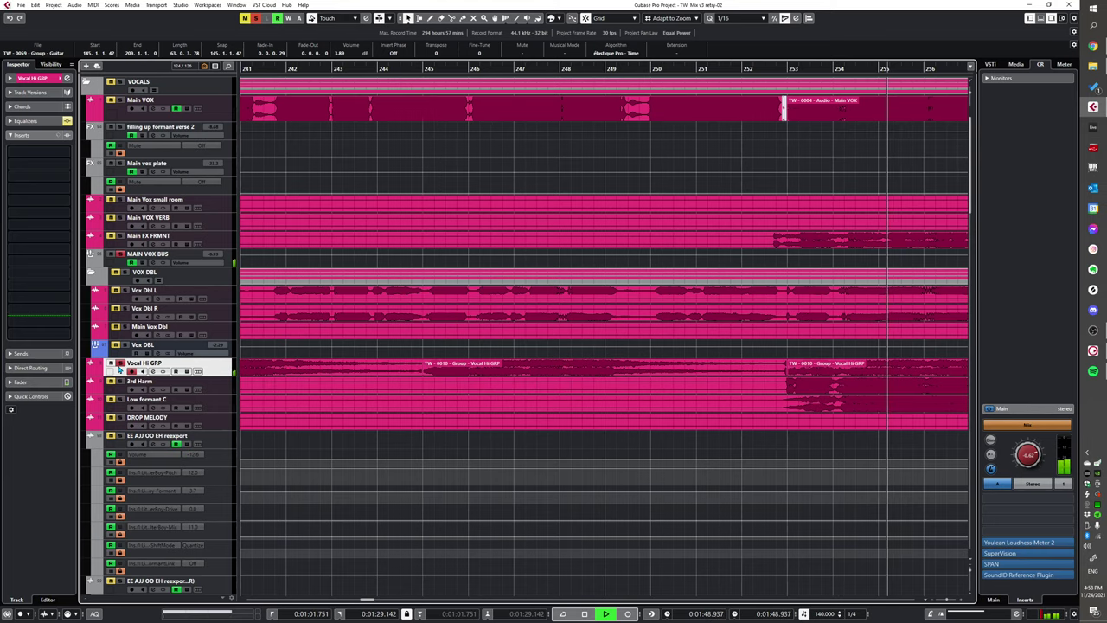
key("g")
scroll(481, 374, "down", 5)
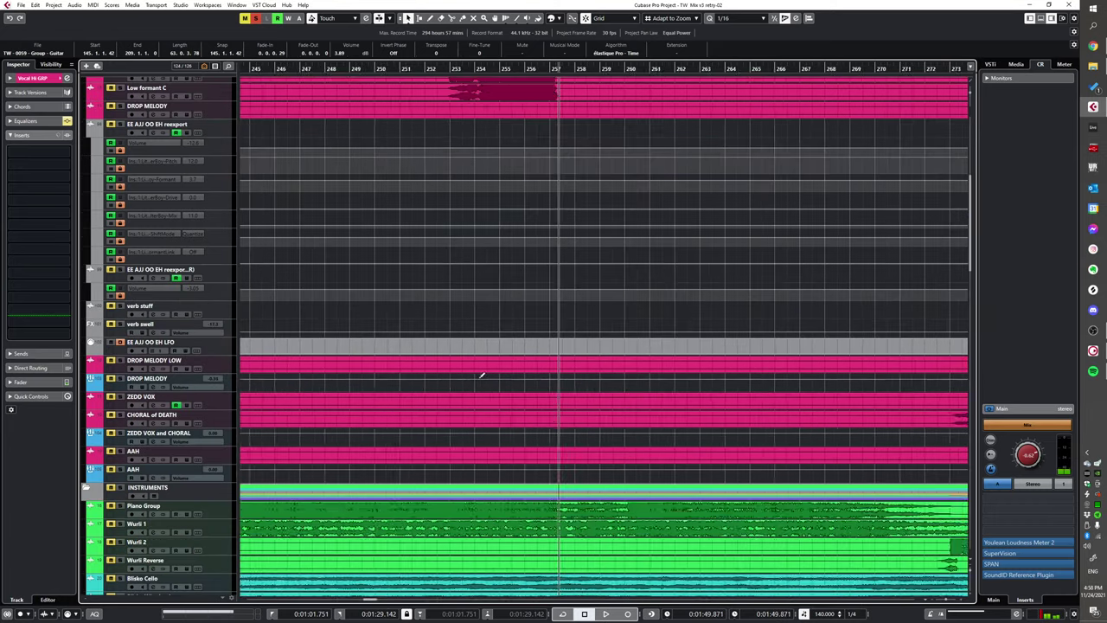
- Solo 3rd Harm and Low formant C in turn alongside Vocal Hi GRP, play the stack from about bar 253, and clear the vocal solos
scroll(482, 375, "up", 5)
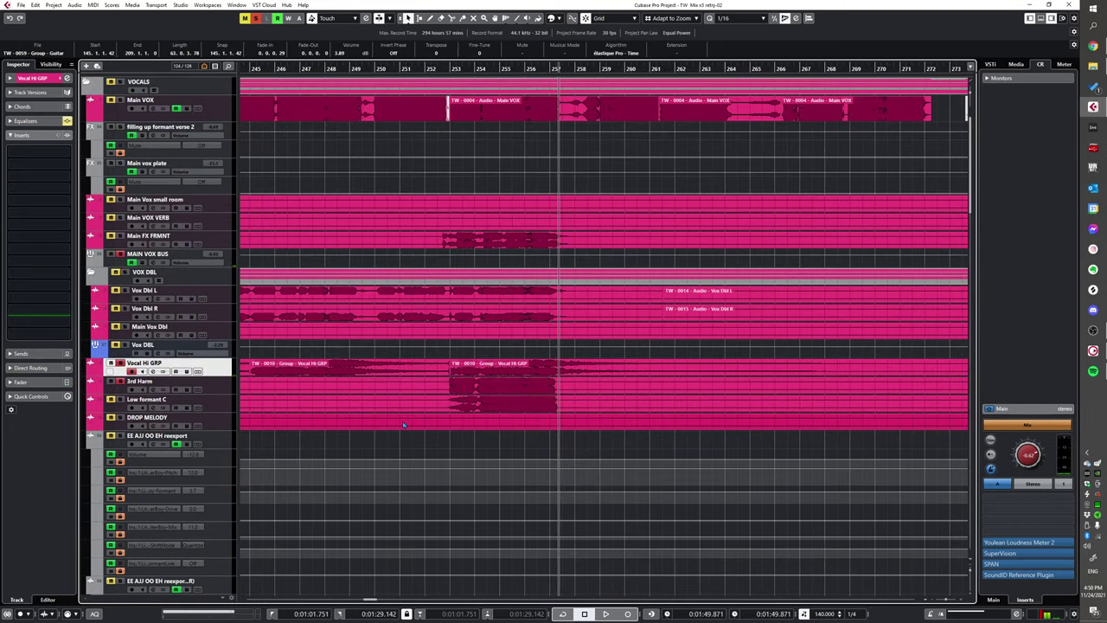
scroll(410, 419, "up", 1)
left_click(460, 390, "alt+shift")
key("space")
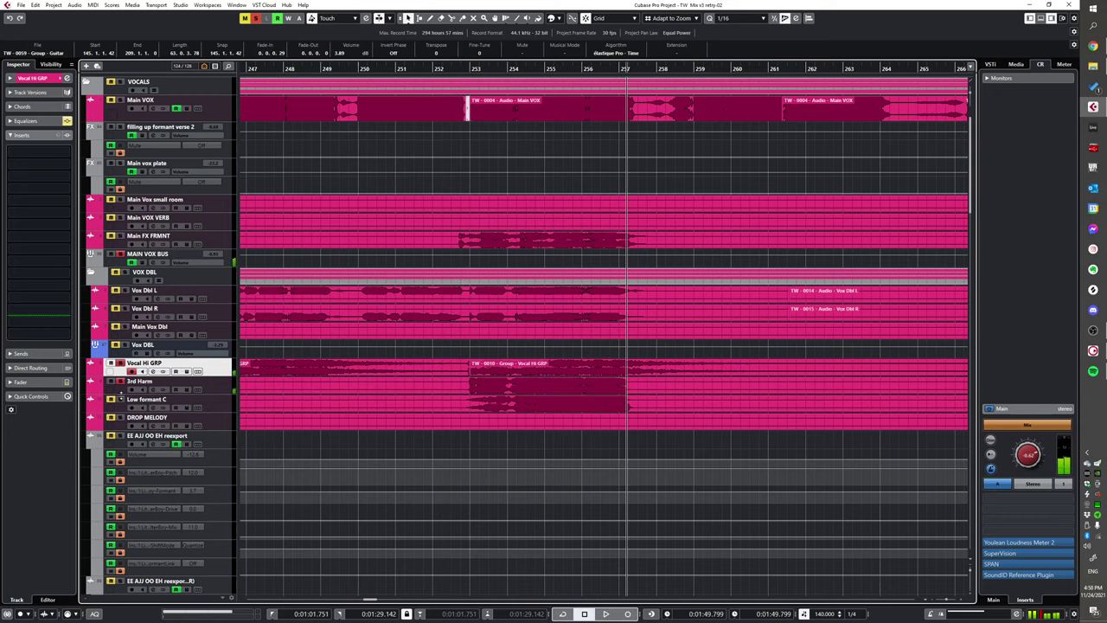
key("space")
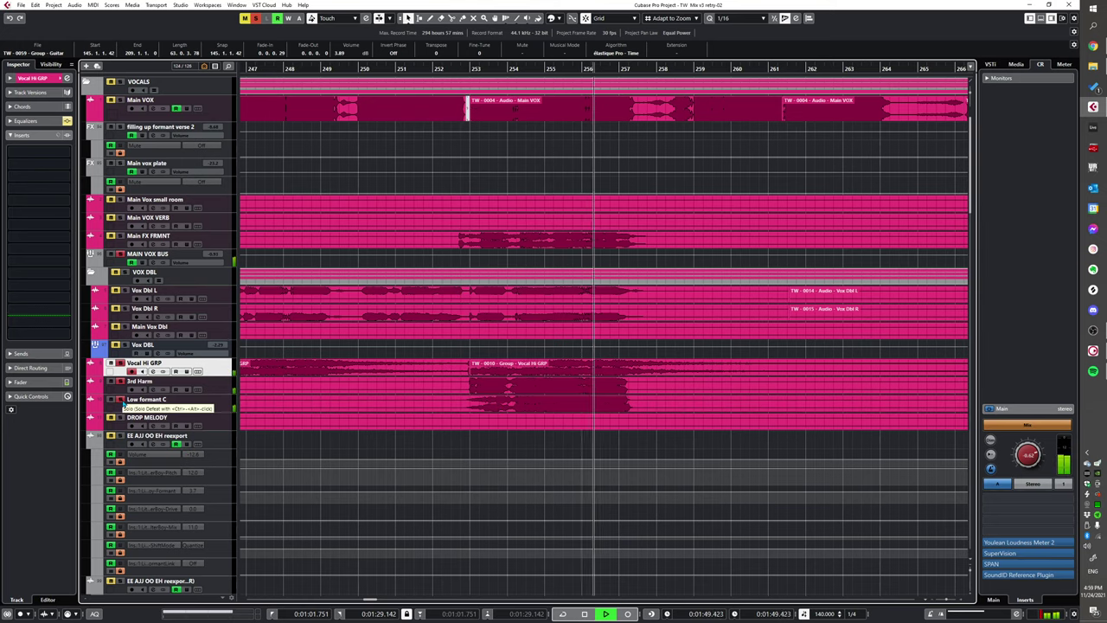
key("space")
scroll(412, 403, "down", 3)
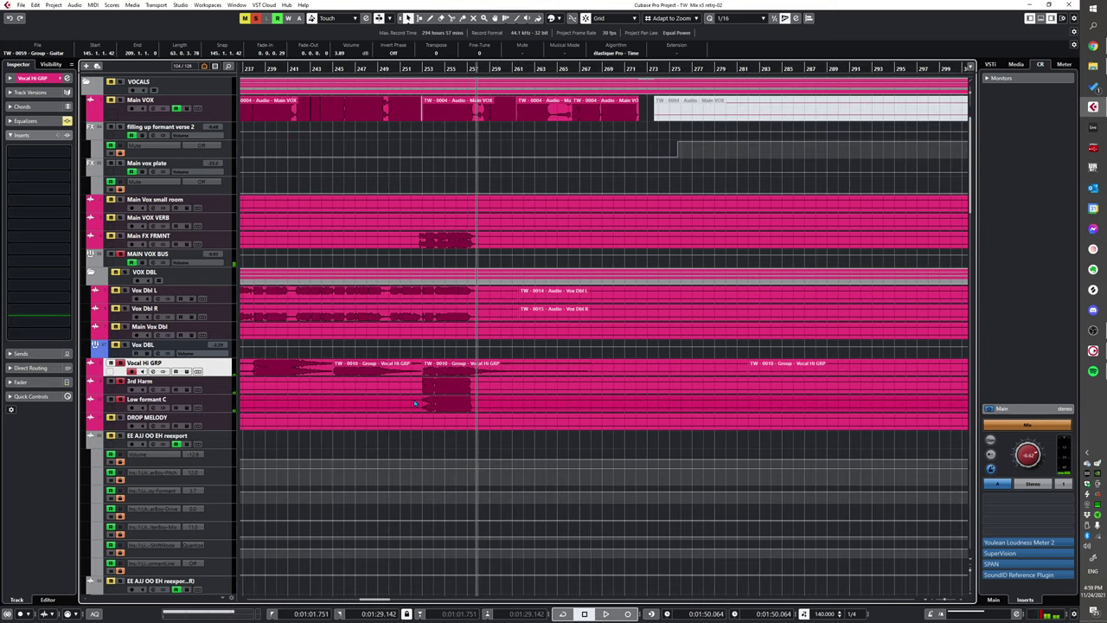
left_click(120, 362)
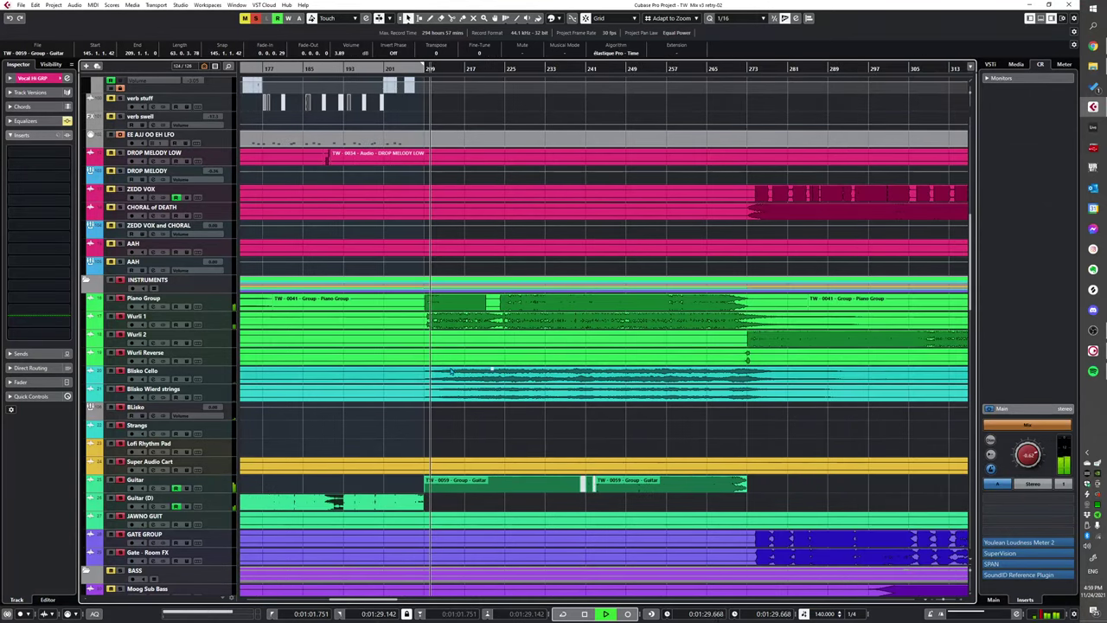
- Play the soloed INSTRUMENTS folder through the second verse, showing its piano, string and guitar tracks and the bass and drum tracks beneath
key("h")
scroll(446, 378, "right", 2)
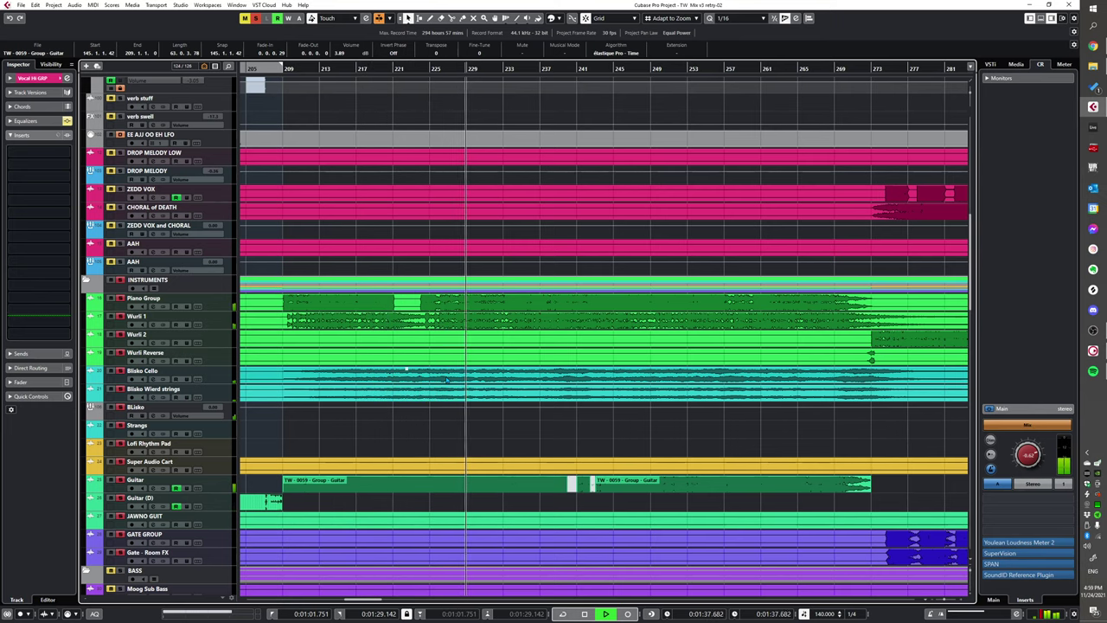
scroll(392, 394, "down", 3)
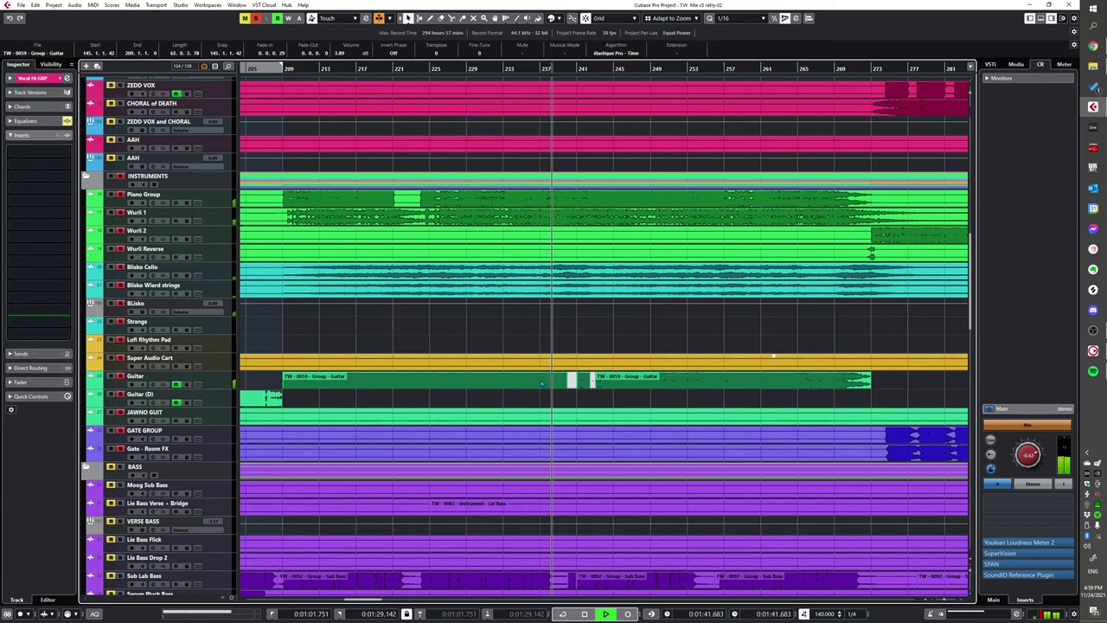
scroll(545, 501, "down", 6)
scroll(540, 489, "down", 3)
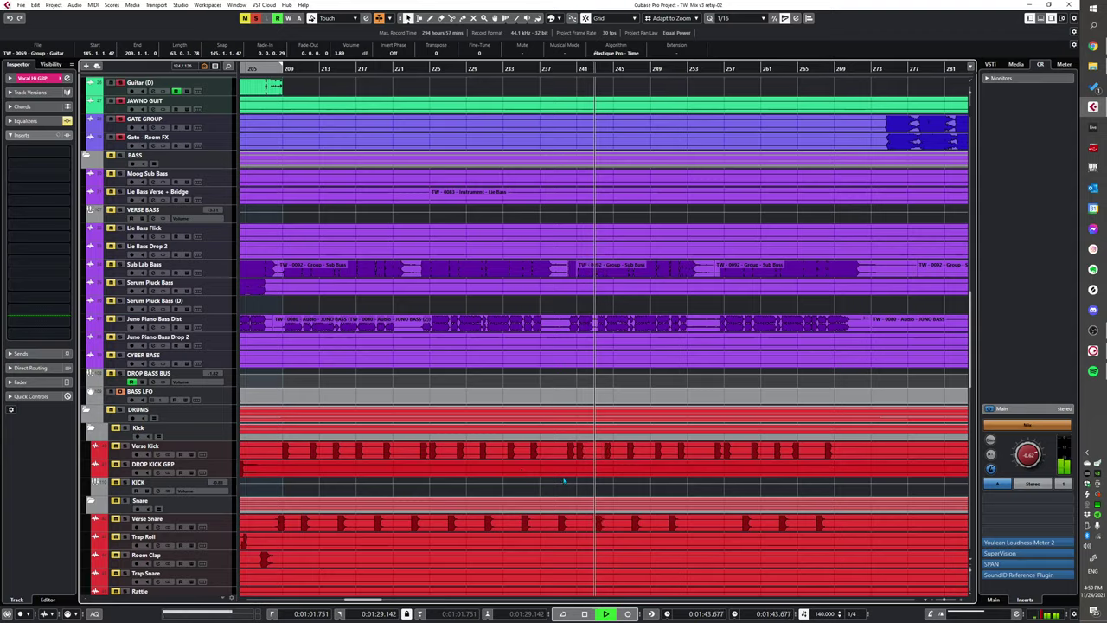
scroll(533, 479, "up", 12)
scroll(524, 461, "down", 3)
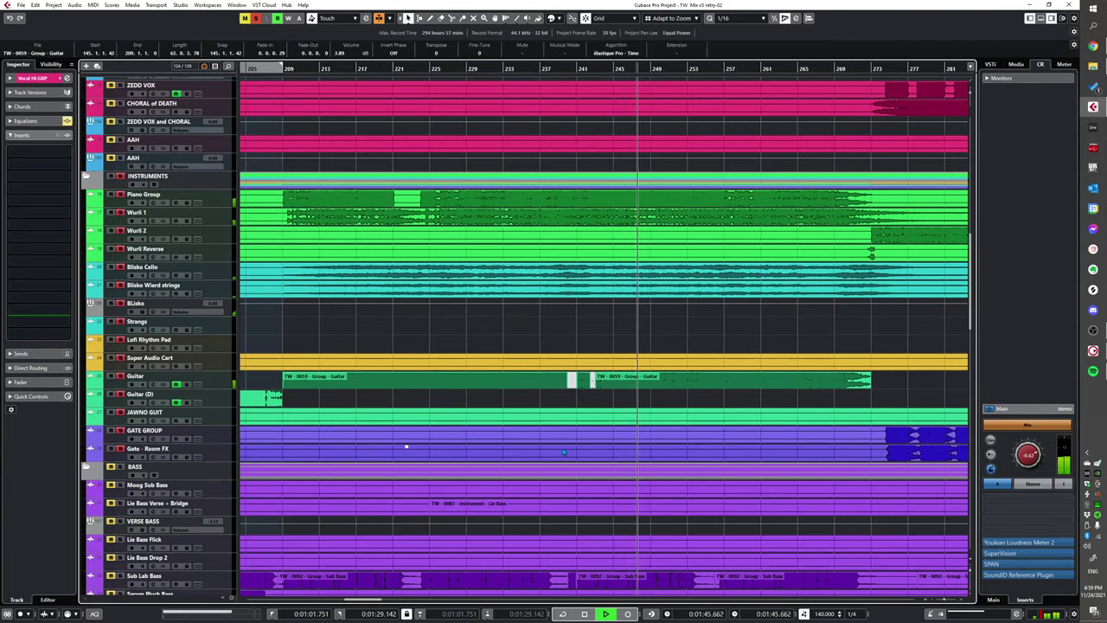
scroll(565, 445, "down", 3)
scroll(567, 443, "down", 3)
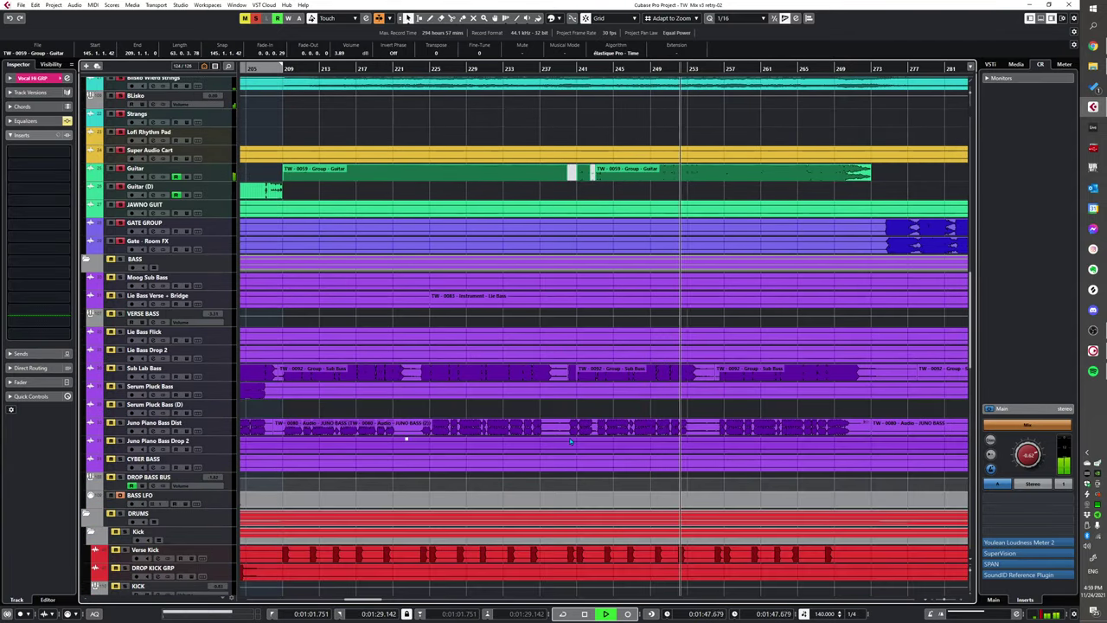
scroll(570, 441, "up", 6)
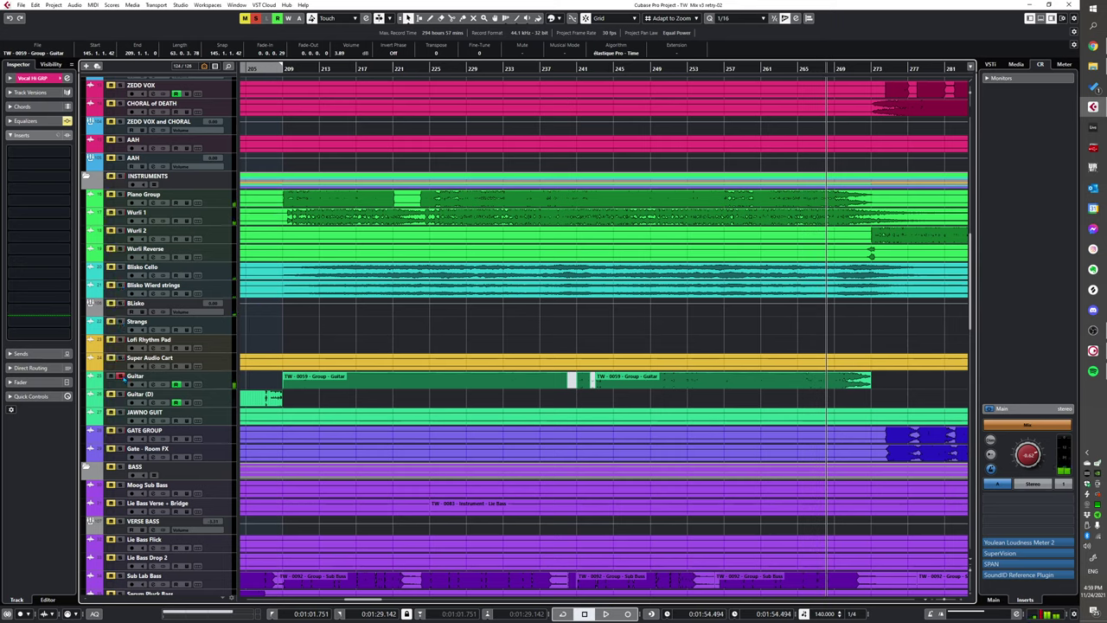
- Play the soloed Guitar track from about bar 210, show the bass tracks below it, and unsolo Guitar
left_click(293, 382, "alt+shift")
key("space")
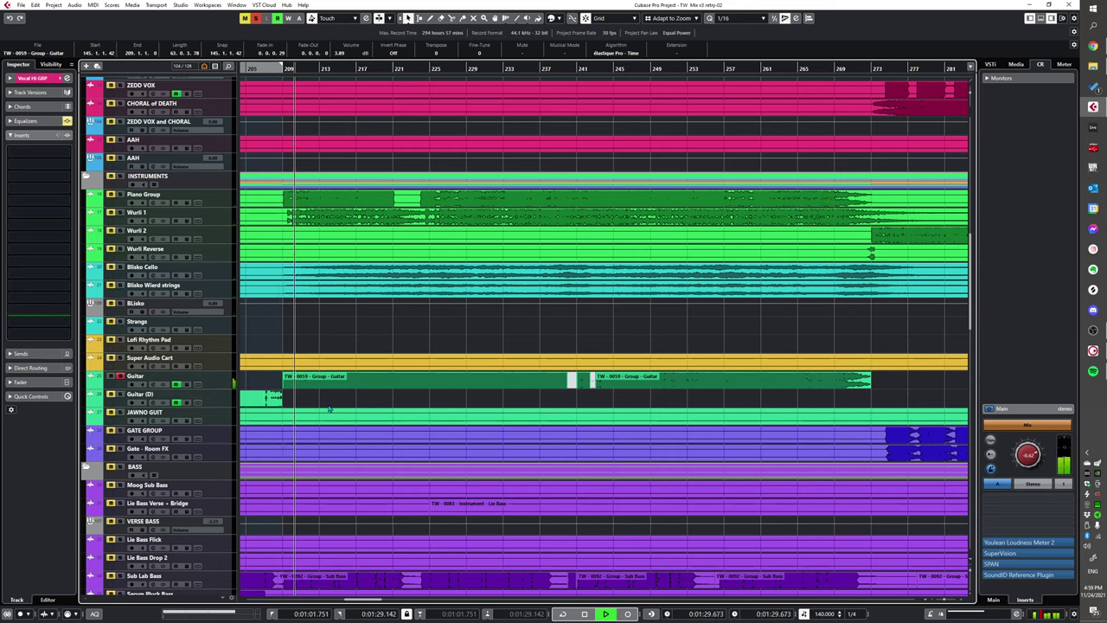
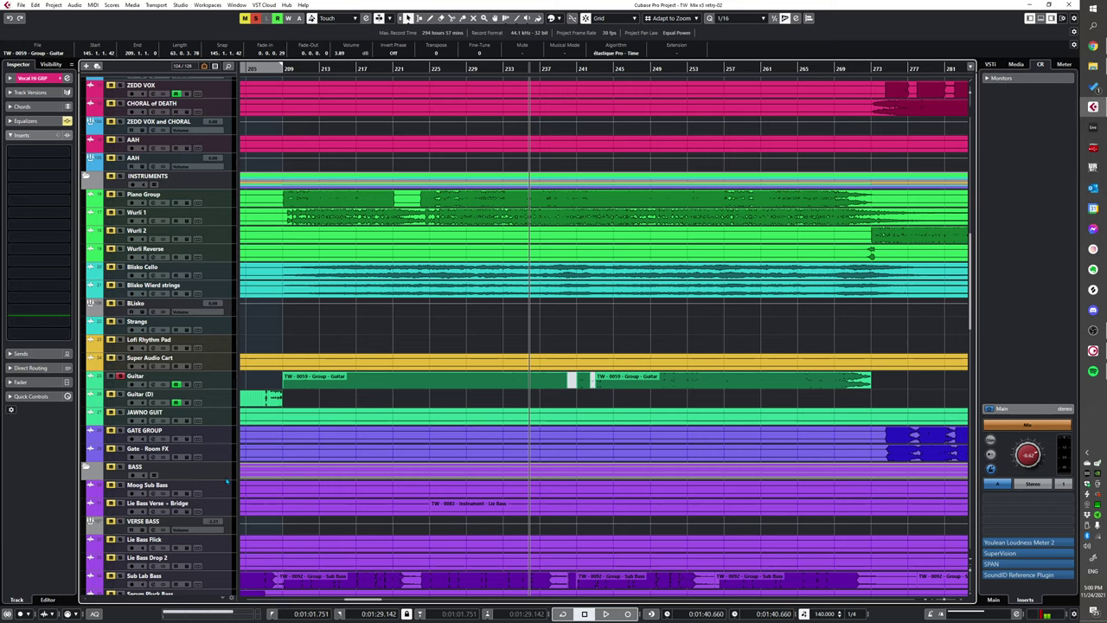
scroll(204, 502, "down", 5)
scroll(466, 381, "down", 2, "ctrl")
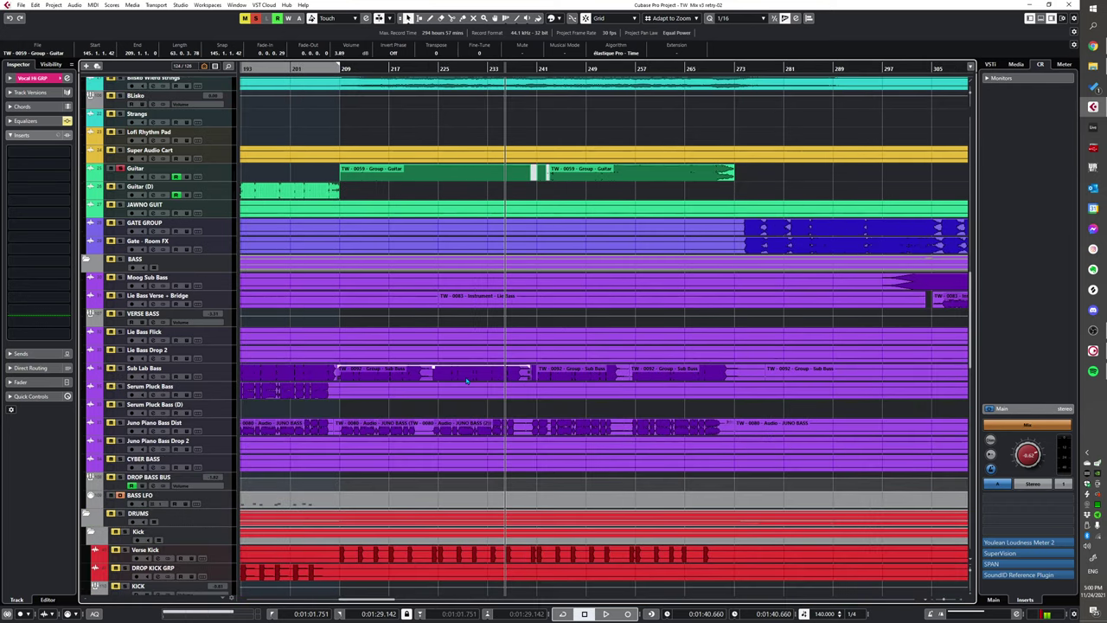
scroll(473, 362, "up", 2)
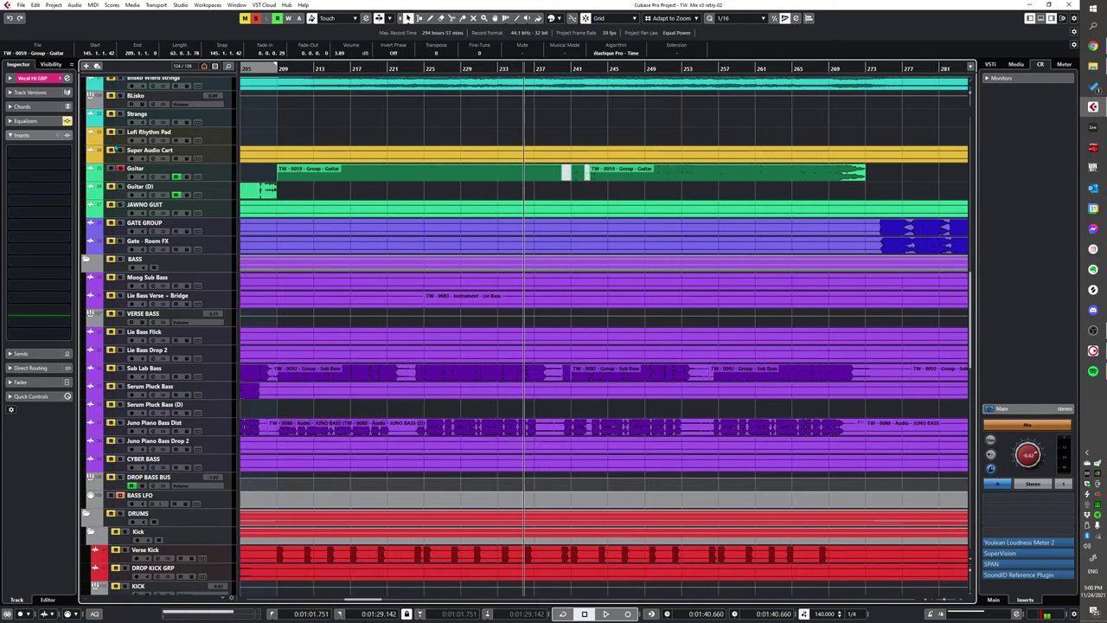
left_click(119, 169)
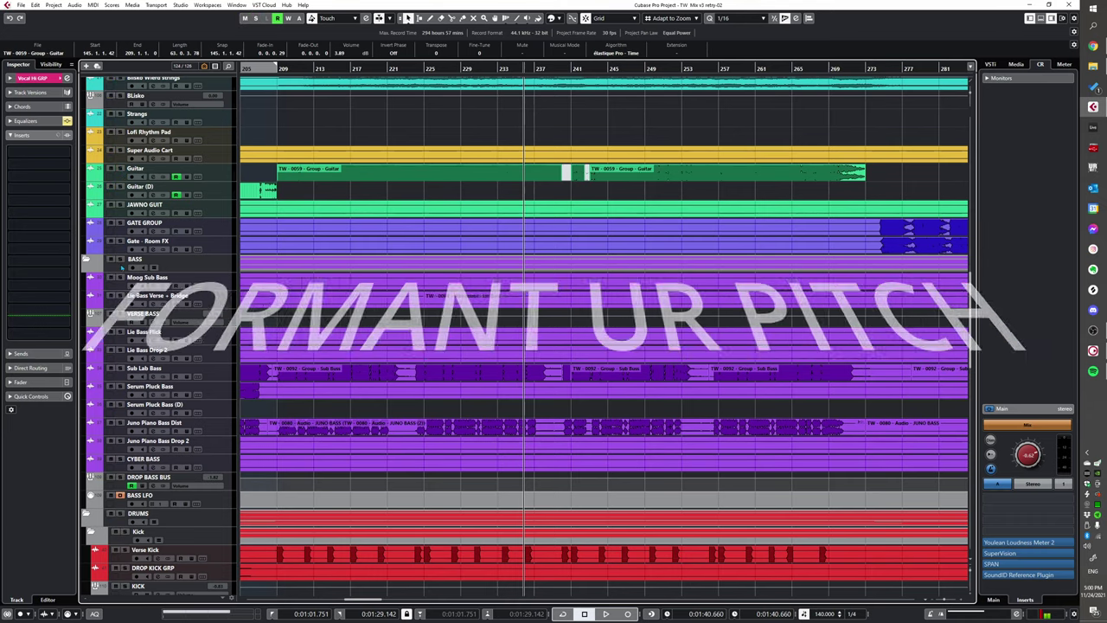
- Solo the BASS folder and play the second verse's Sub Lab Bass and Juno Piano Bass Dist from bar 209, stopping around bar 270
left_click(120, 258)
scroll(606, 342, "down", 2)
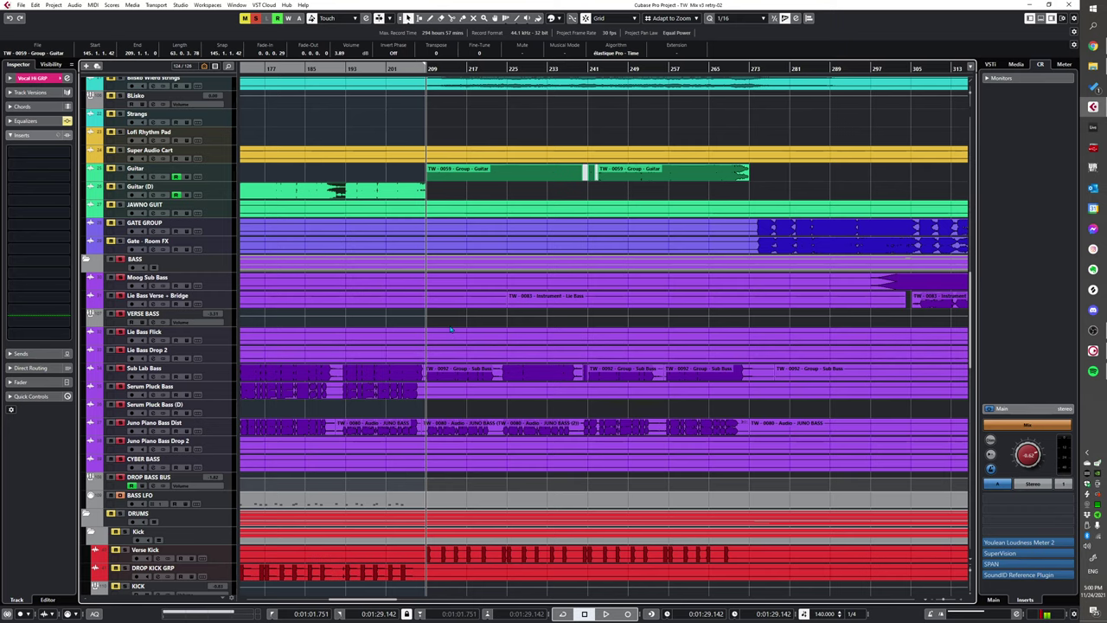
key("space")
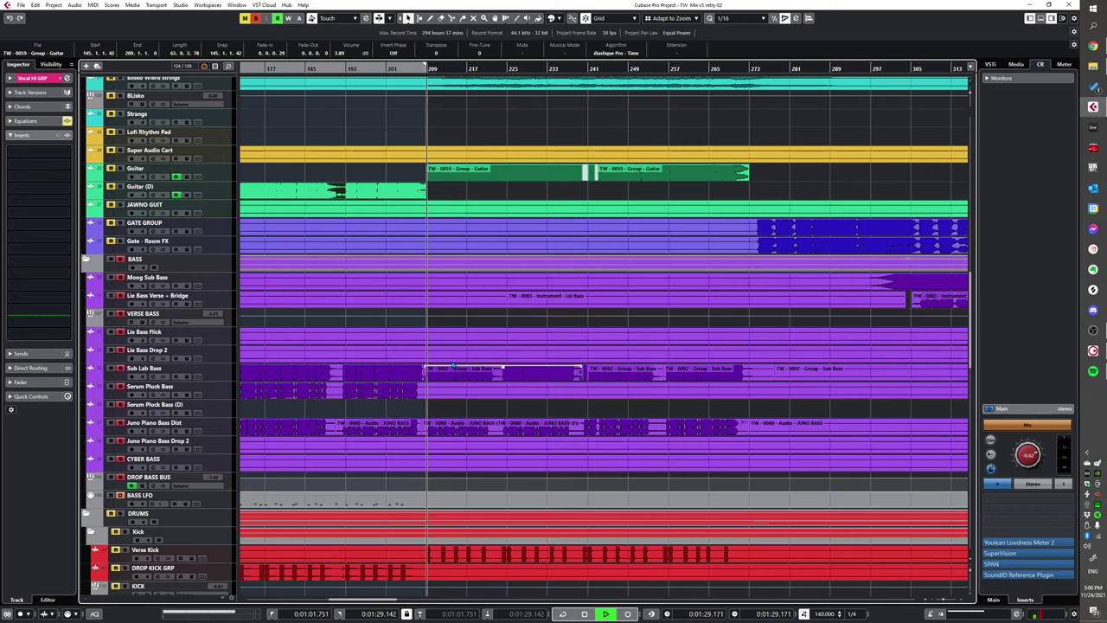
scroll(451, 362, "up", 2)
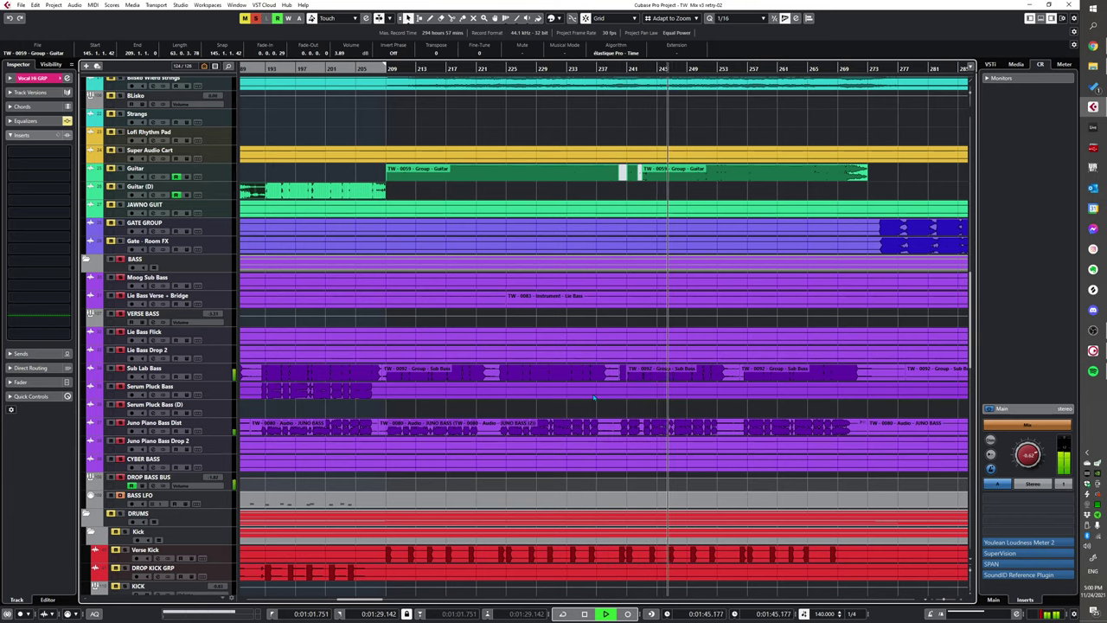
scroll(707, 390, "up", 3)
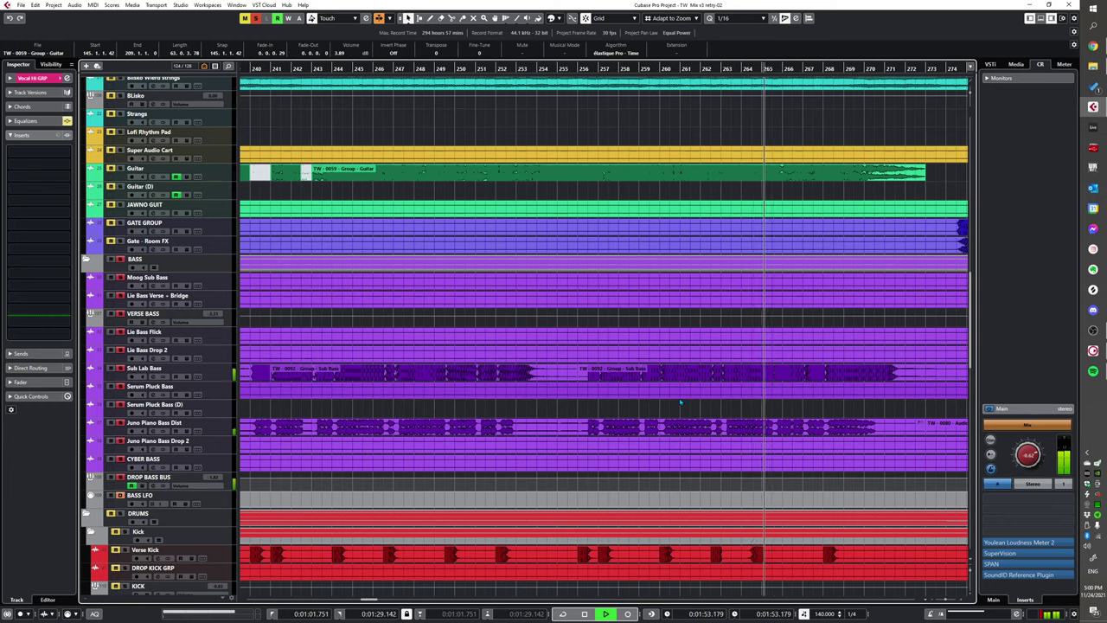
key("g")
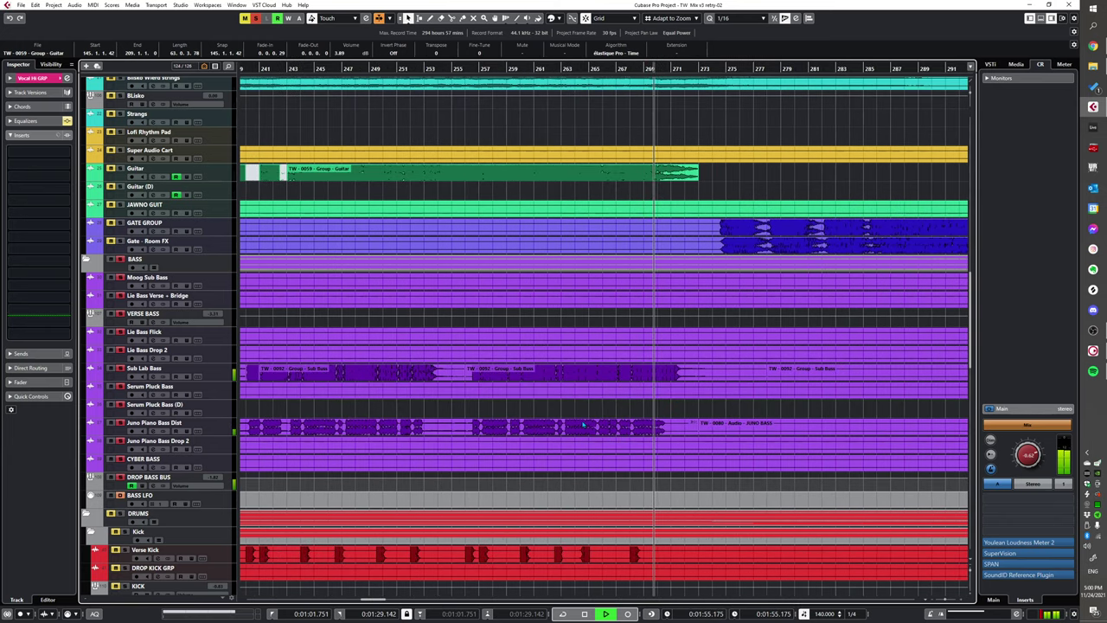
key("space")
key("g")
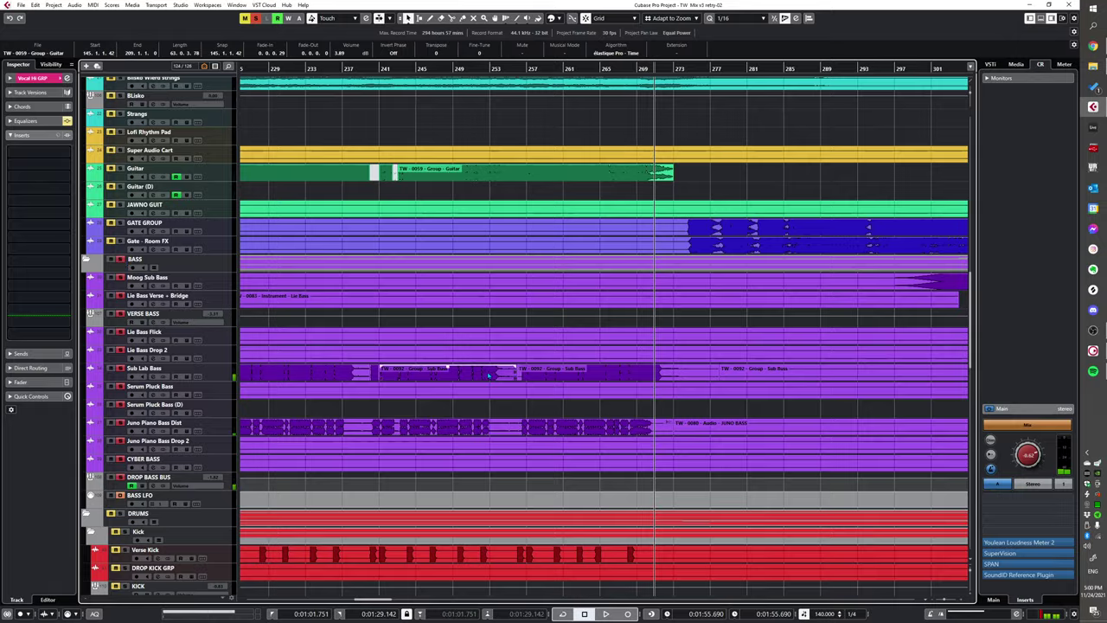
- Solo the DRUMS folder alongside BASS and play from bar 209, looking over the kick, snare, cymbal and percussion tracks
key("g")
scroll(489, 375, "down", 3)
scroll(504, 234, "up", 2)
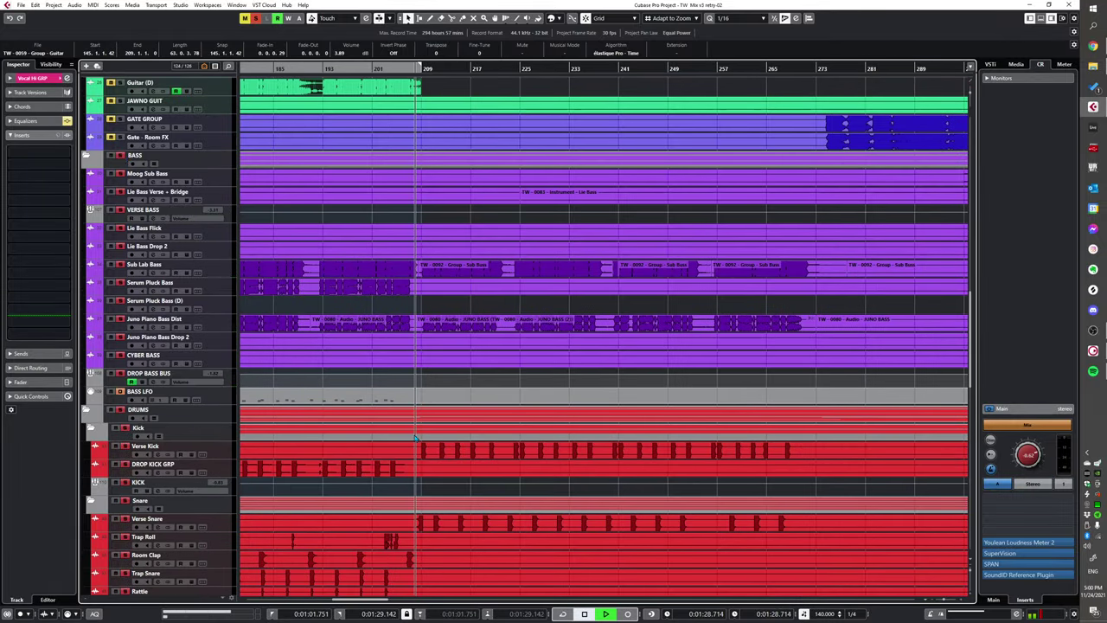
scroll(462, 444, "down", 8)
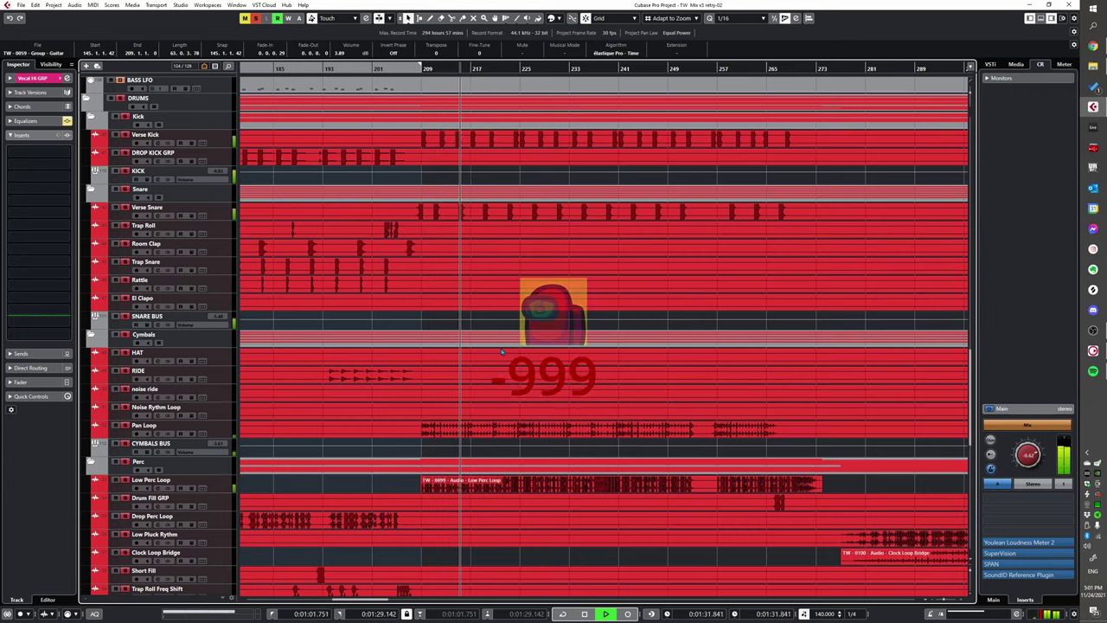
scroll(502, 345, "down", 3)
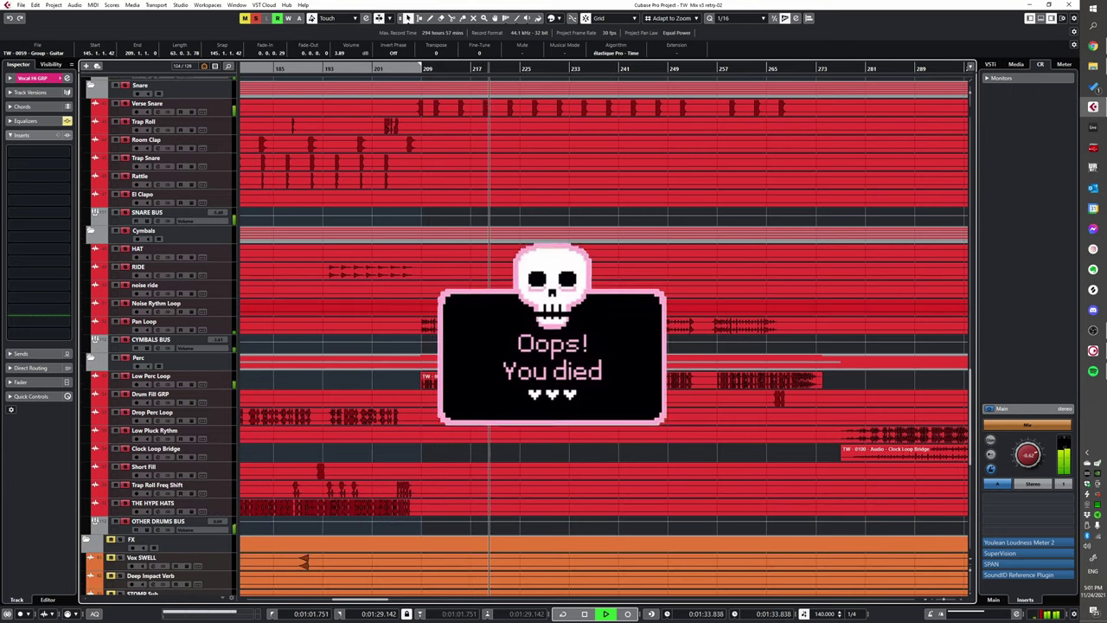
scroll(561, 307, "down", 10)
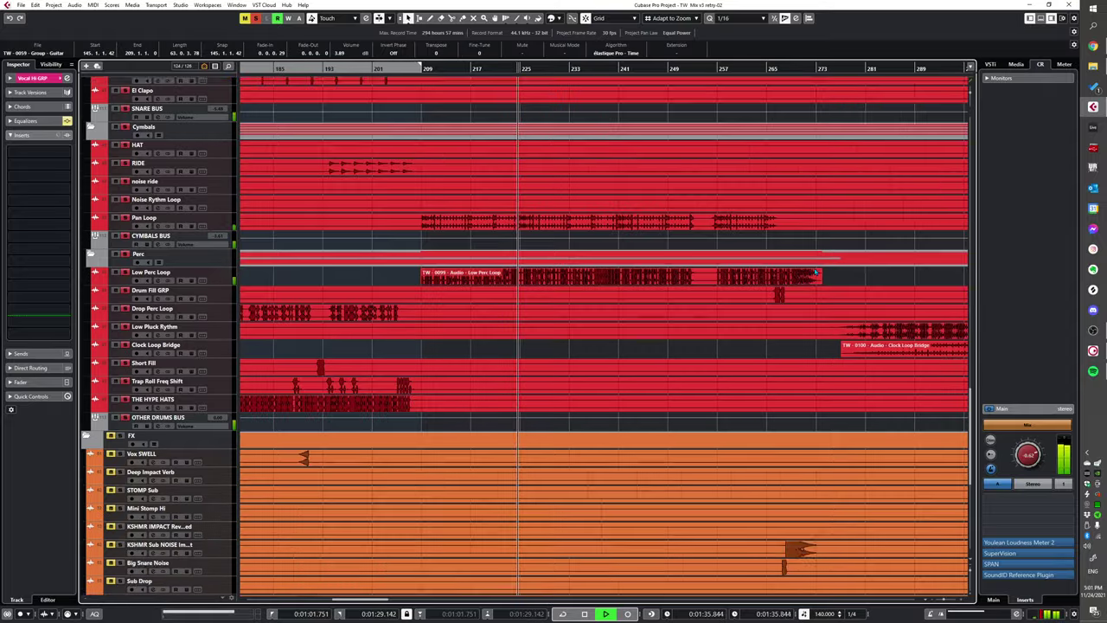
scroll(569, 339, "up", 3)
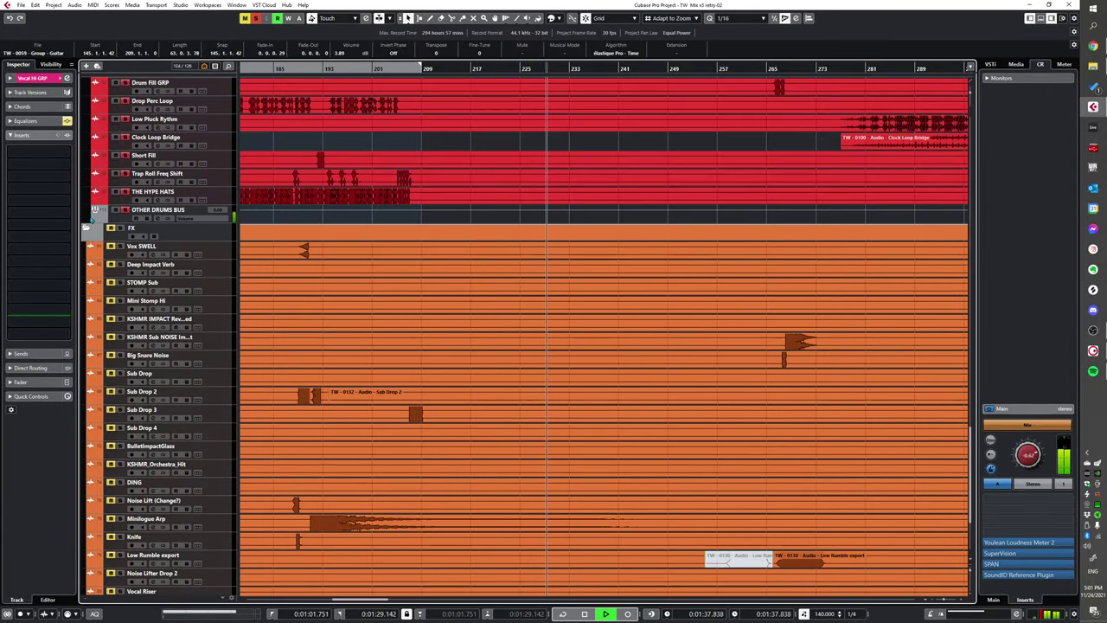
- Keep playing the soloed bass and drums to about bar 272 while surveying the FX, instrument and vocal tracks
scroll(553, 372, "down", 15)
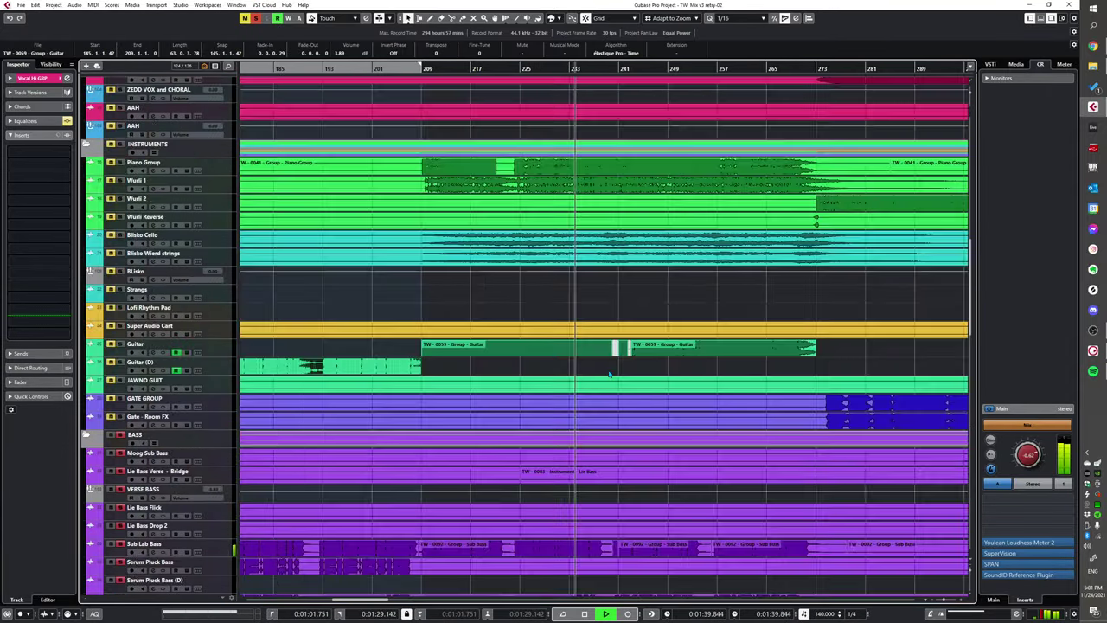
scroll(609, 371, "up", 12)
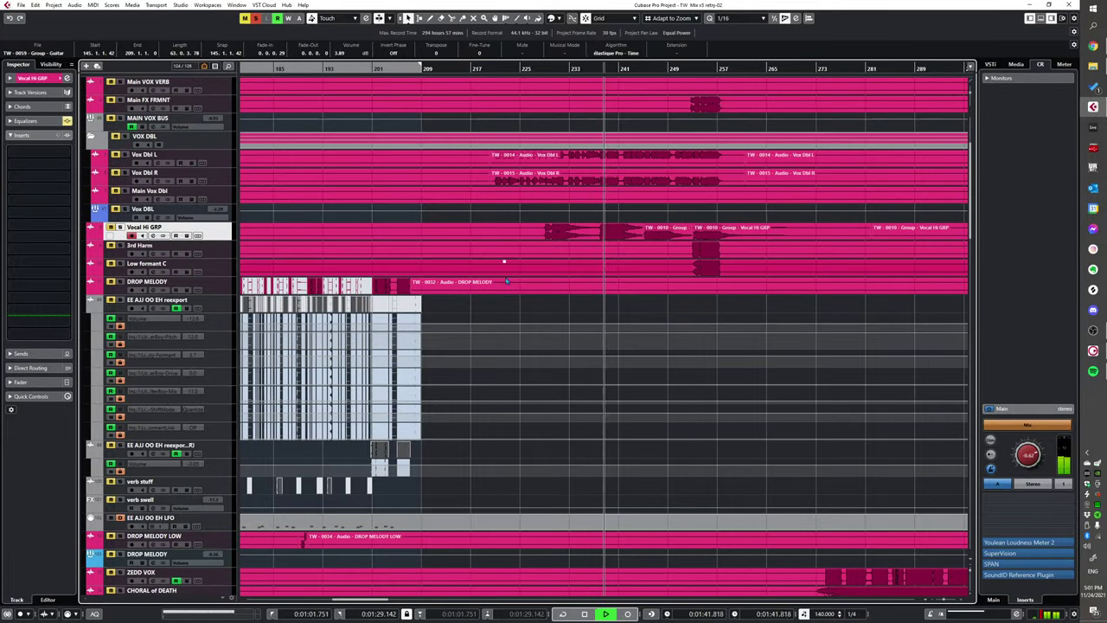
scroll(537, 288, "down", 8)
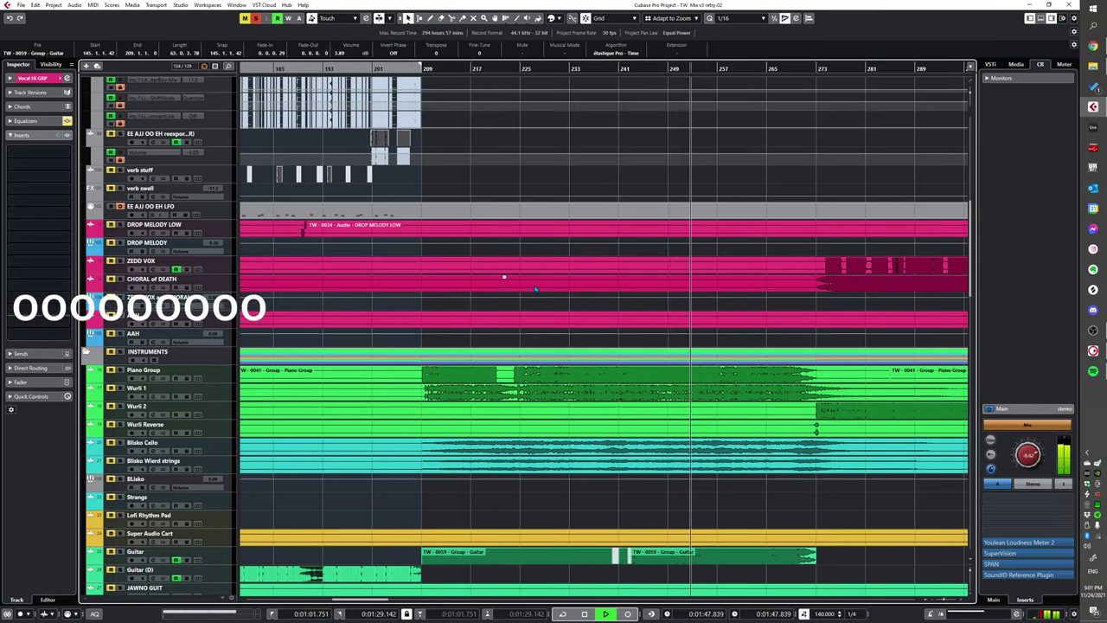
scroll(697, 409, "down", 10)
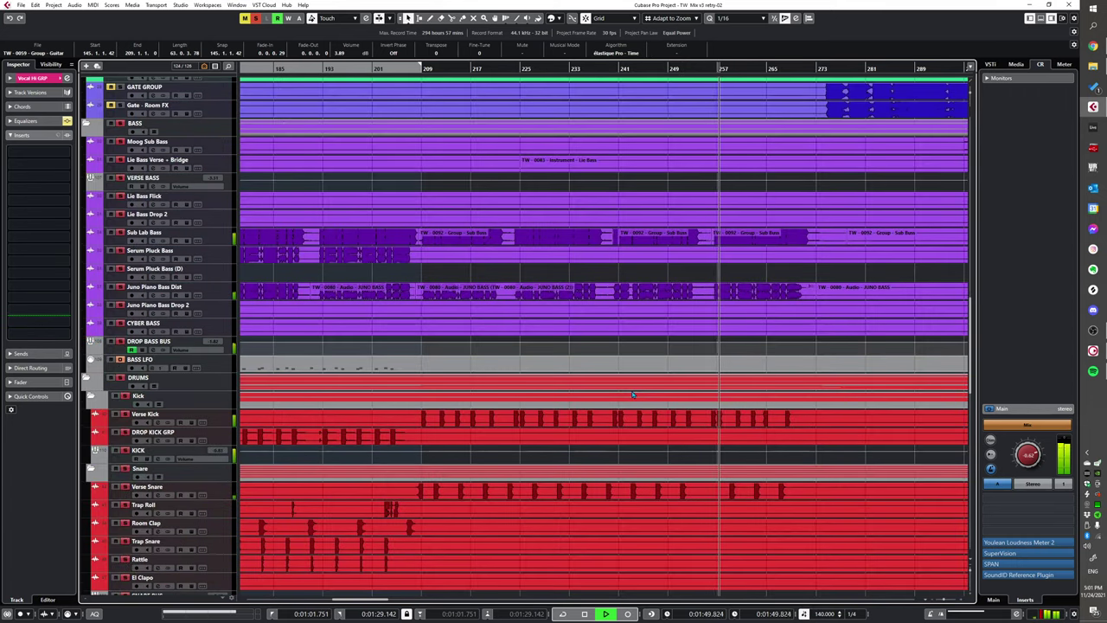
scroll(634, 395, "down", 8)
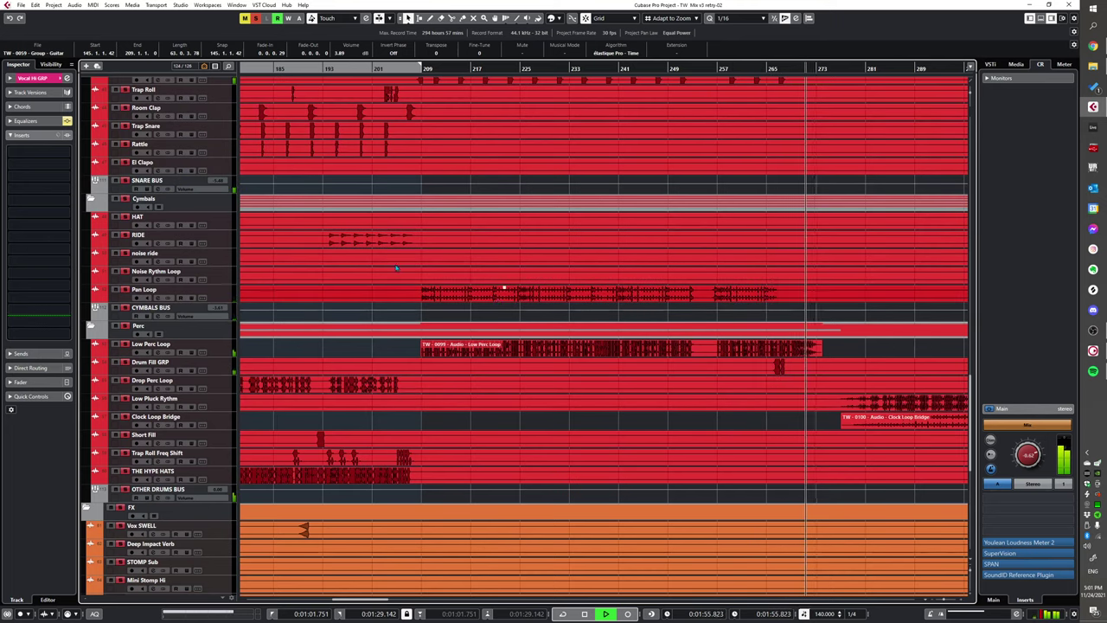
key("space")
- Clear the BASS solo, solo only Pan Loop among the drums, and play it to about bar 253 of the second verse
scroll(202, 316, "up", 8)
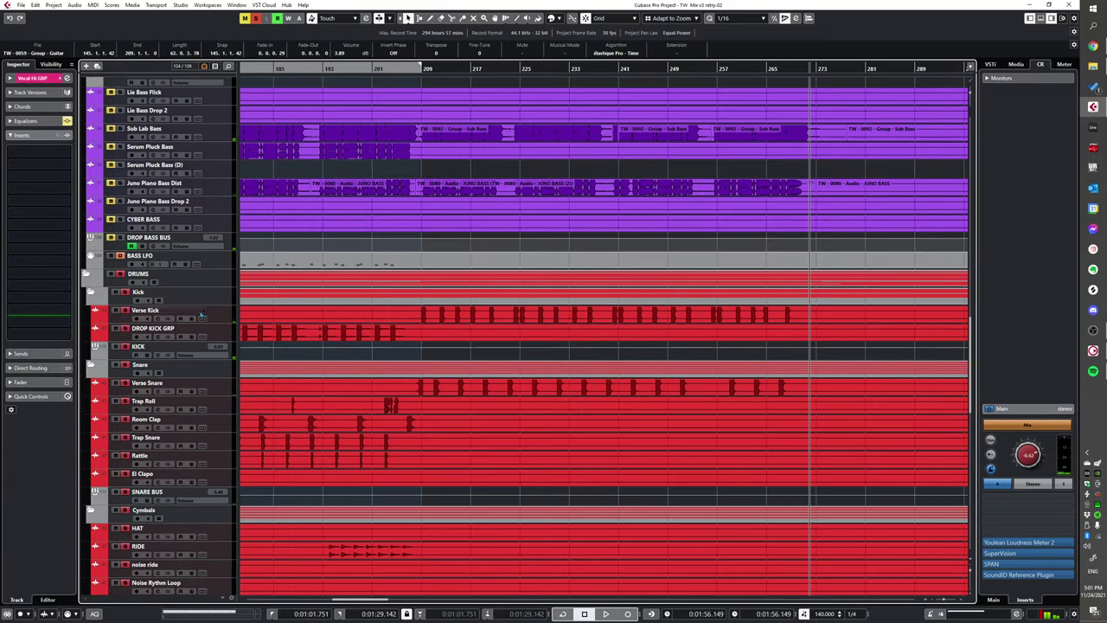
scroll(420, 371, "up", 2)
scroll(509, 307, "down", 1)
scroll(485, 324, "left", 3)
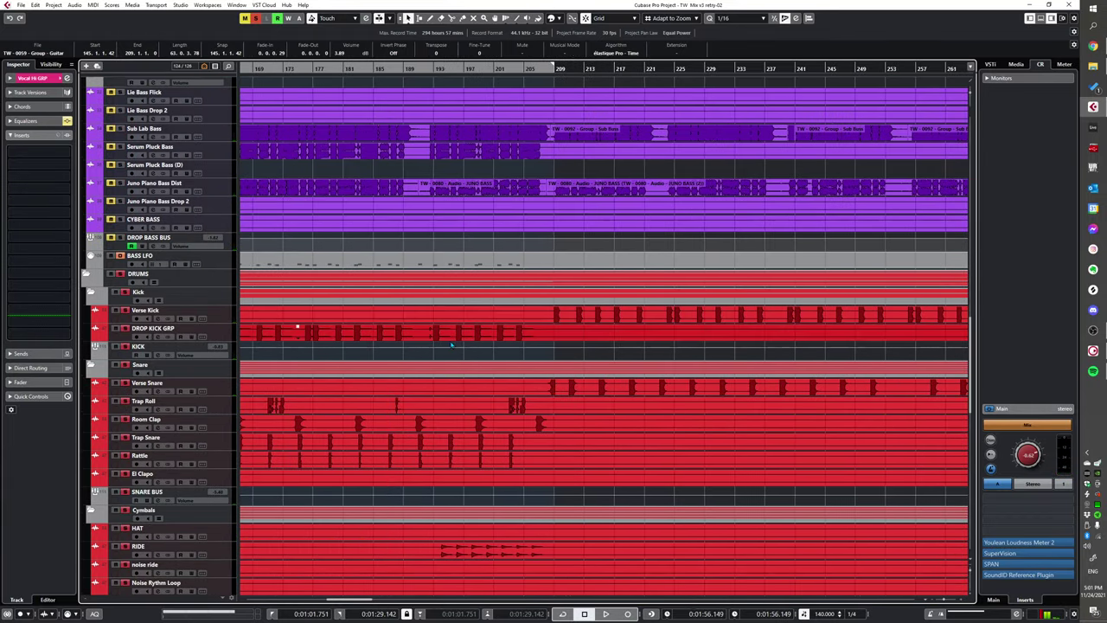
scroll(451, 344, "down", 5)
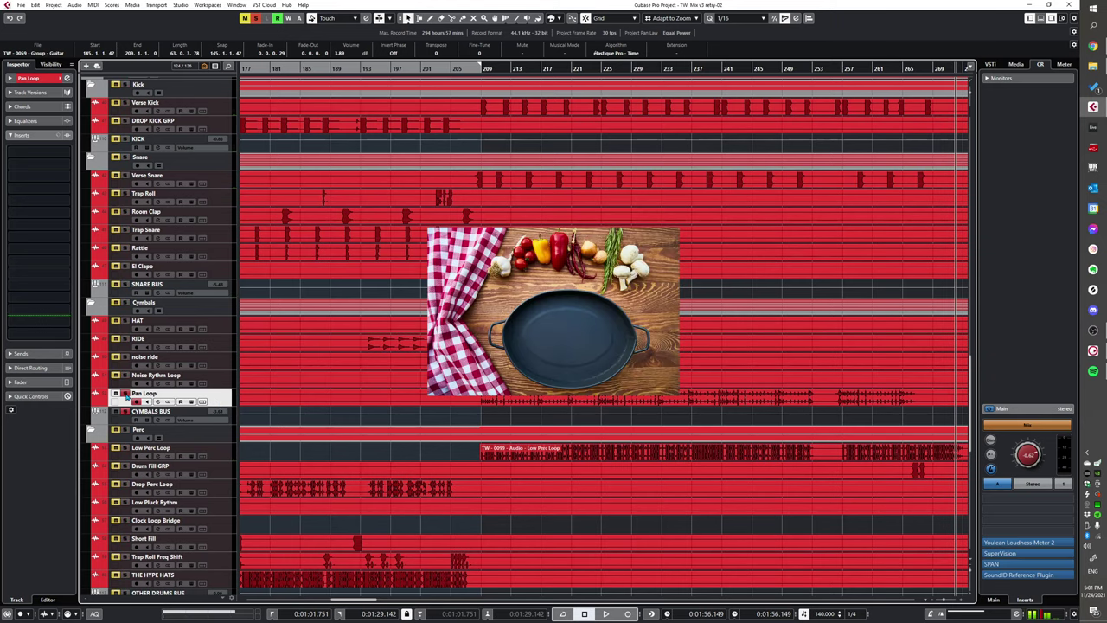
key("space")
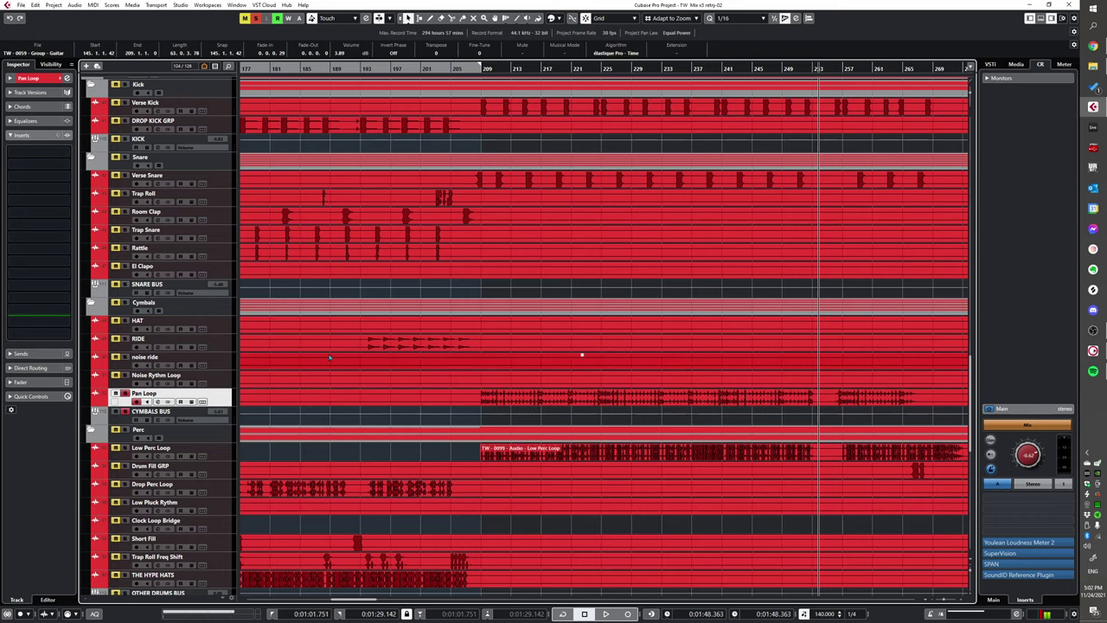
- Solo the Kick folder in DRUMS and play Verse Kick from bar 209
scroll(635, 311, "up", 2)
scroll(606, 313, "down", 2)
scroll(467, 351, "up", 5)
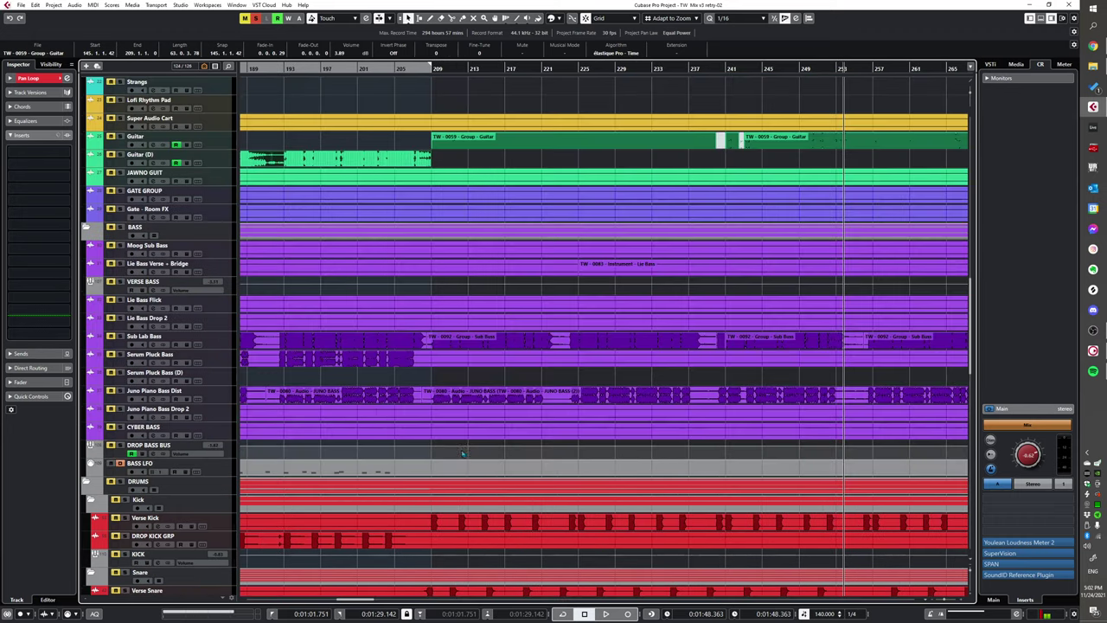
scroll(463, 453, "down", 6)
left_click(125, 291)
key("space")
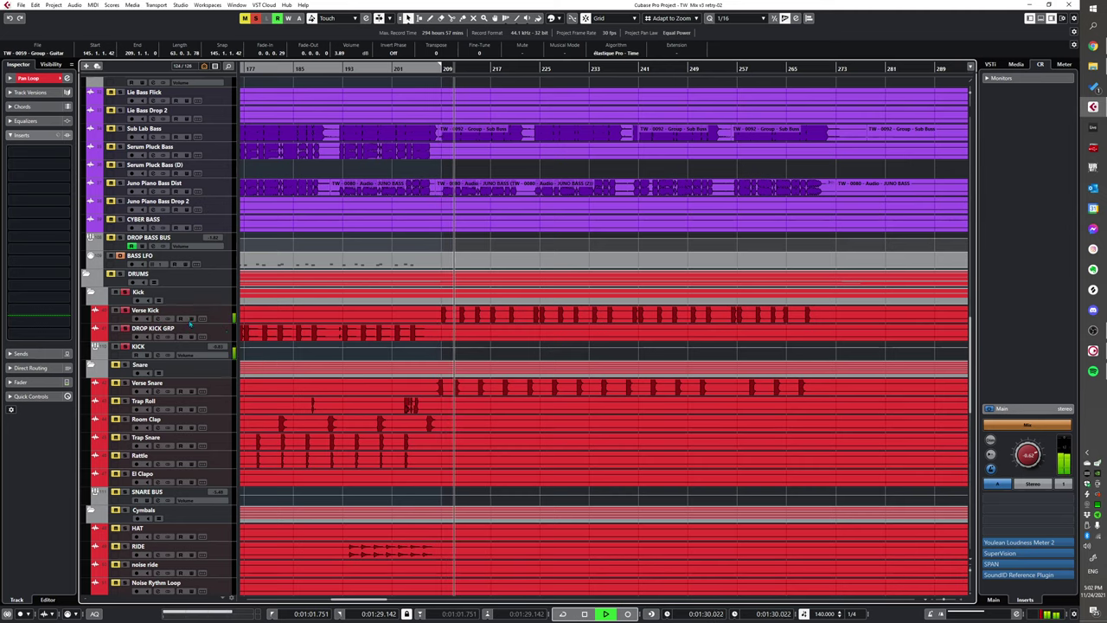
- Play DROP KICK GRP from about bar 145, then return to Verse Kick at about bar 209 to compare them
scroll(378, 323, "left", 2)
scroll(375, 325, "left", 1)
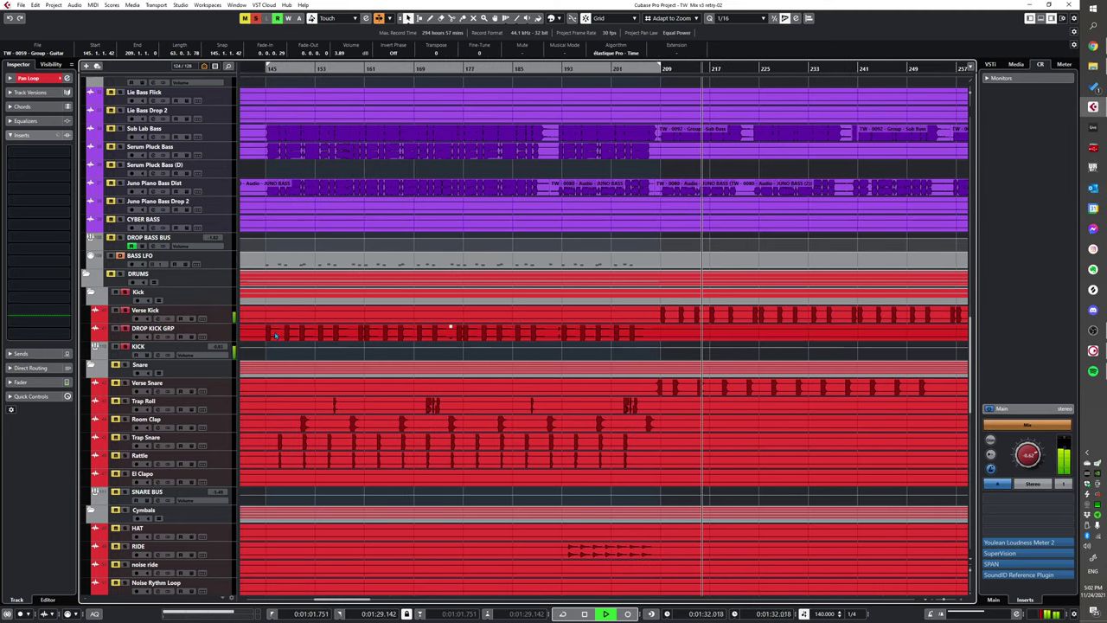
left_click(271, 339, "alt+shift")
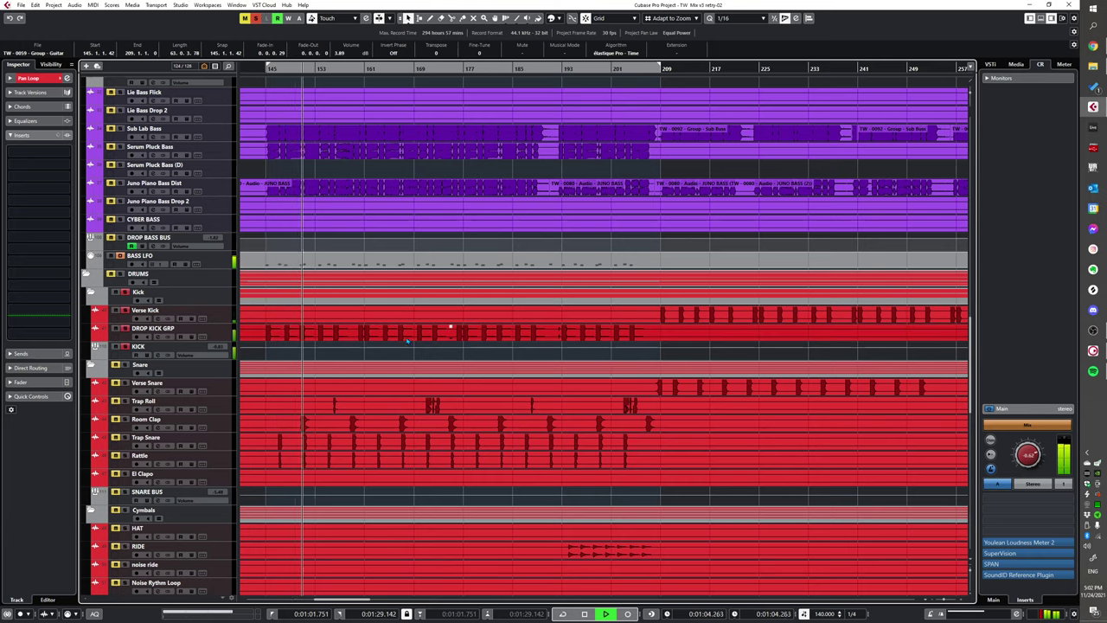
scroll(408, 330, "down", 1)
scroll(391, 339, "up", 2)
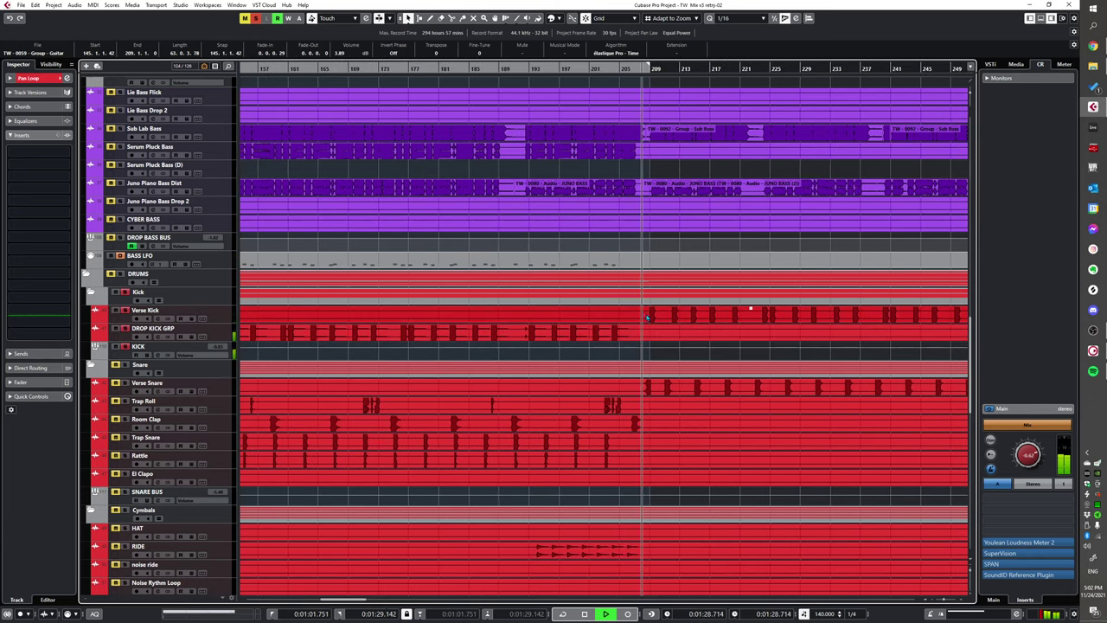
- Add the Snare folder to the solo and compare the verse snare from bar 209 with the drop snares from bar 145
key("g")
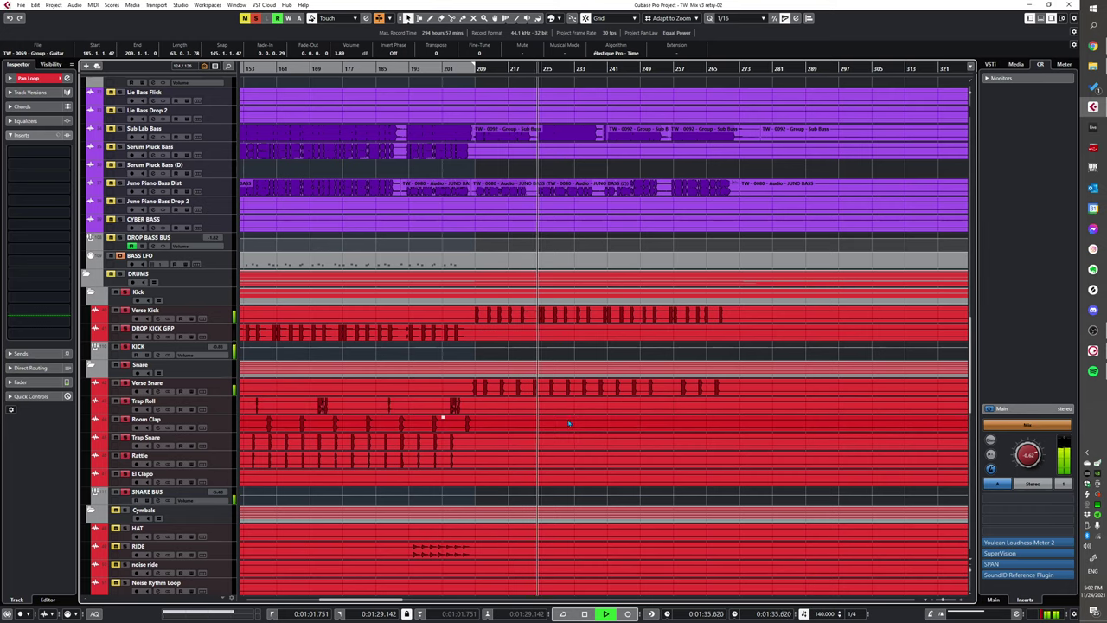
scroll(605, 389, "left", 4)
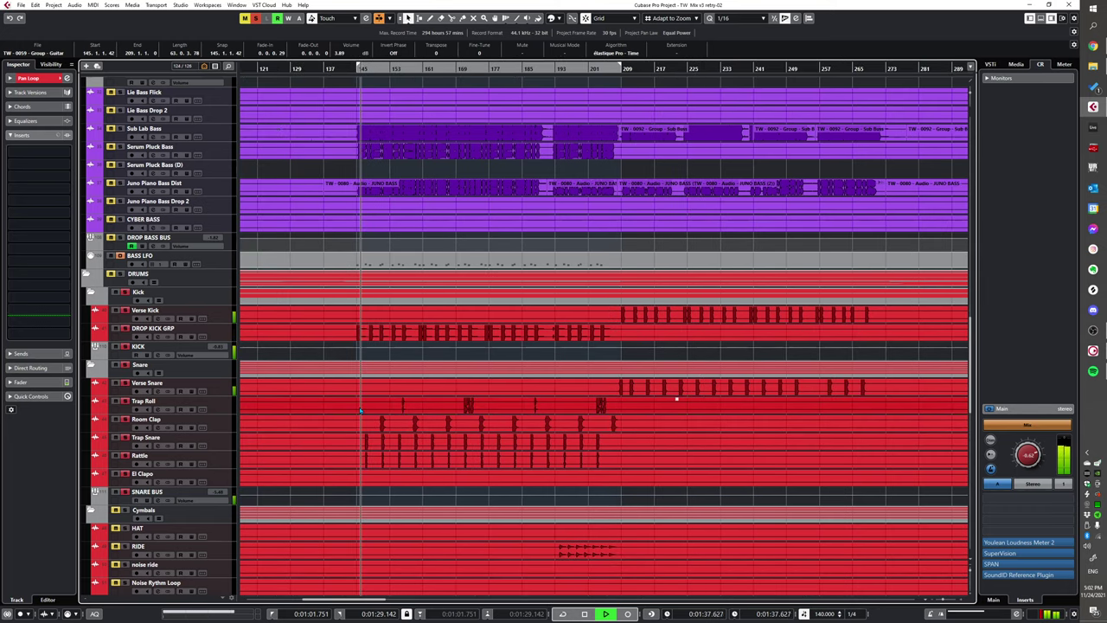
key("KP_1")
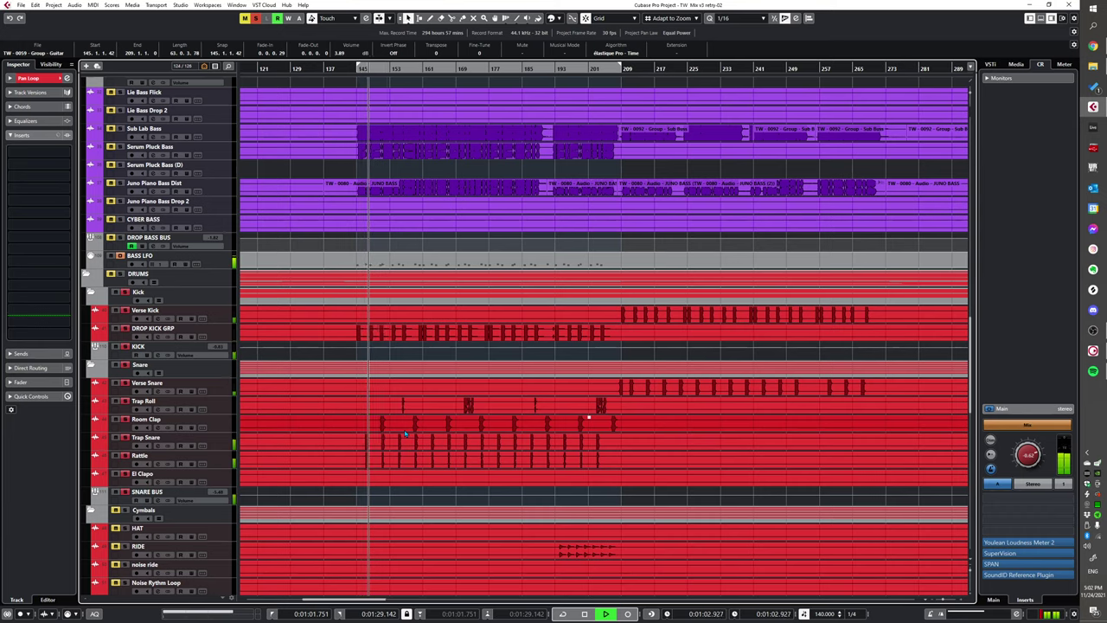
- Return playback to bar 209 and solo Low Perc Loop alongside the kick, snare and Pan Loop
scroll(677, 397, "down", 2)
scroll(447, 404, "right", 3)
scroll(451, 400, "up", 3)
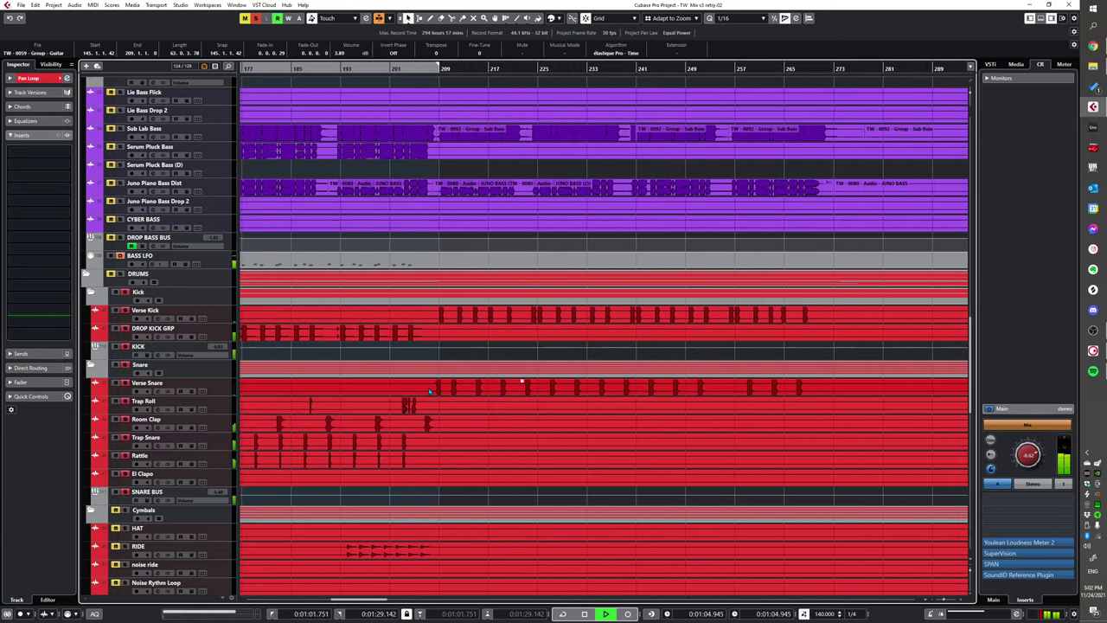
scroll(429, 392, "down", 6)
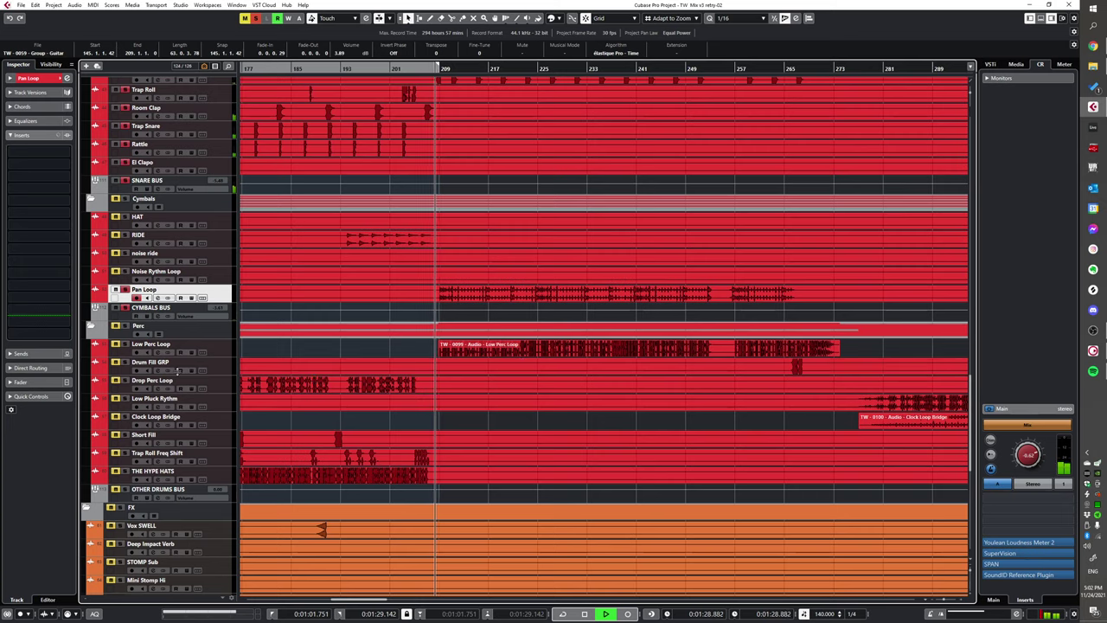
left_click(115, 345)
key("g")
key("g")
key("h")
key("h")
key("h")
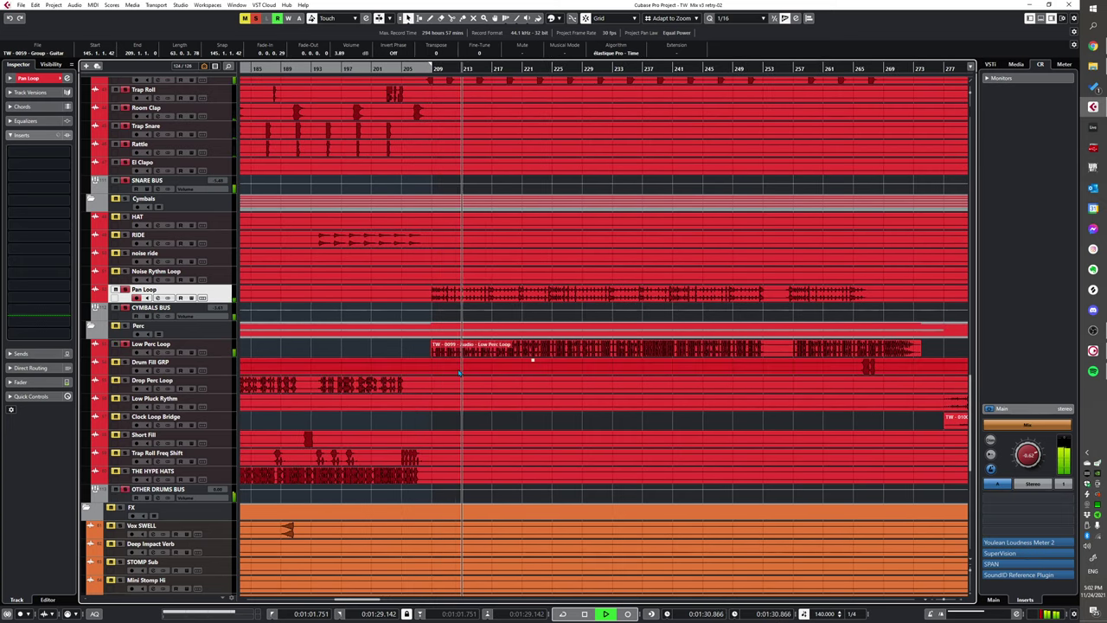
- Look over the FX tracks and play the soloed drums from about bar 263, near the end of Low Perc Loop
scroll(455, 370, "down", 4)
scroll(456, 372, "down", 4)
scroll(451, 351, "down", 2)
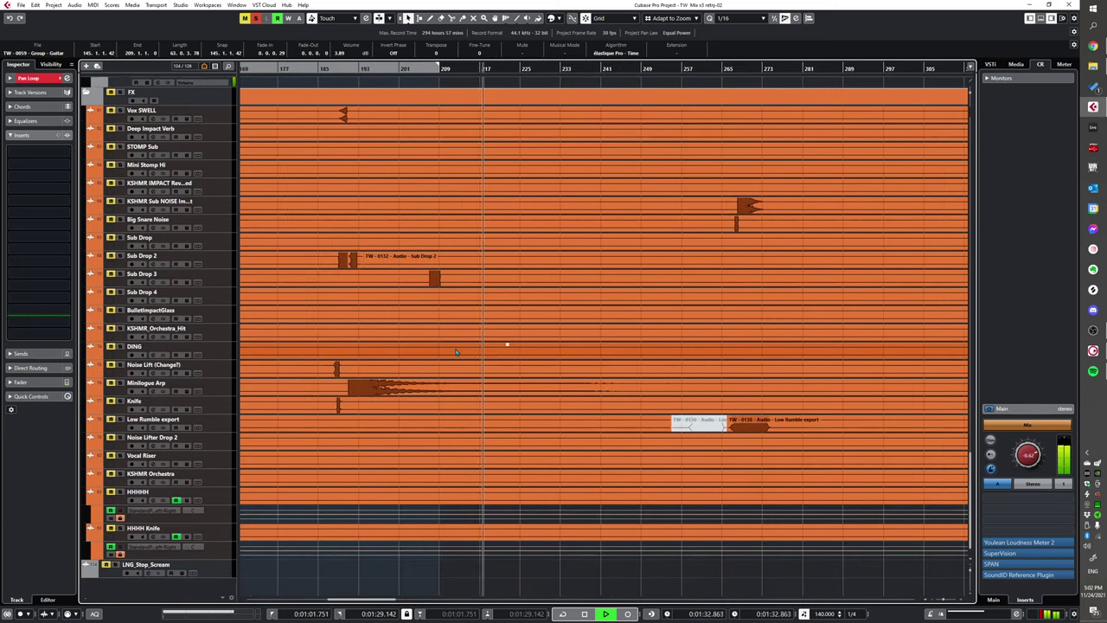
scroll(450, 350, "up", 10)
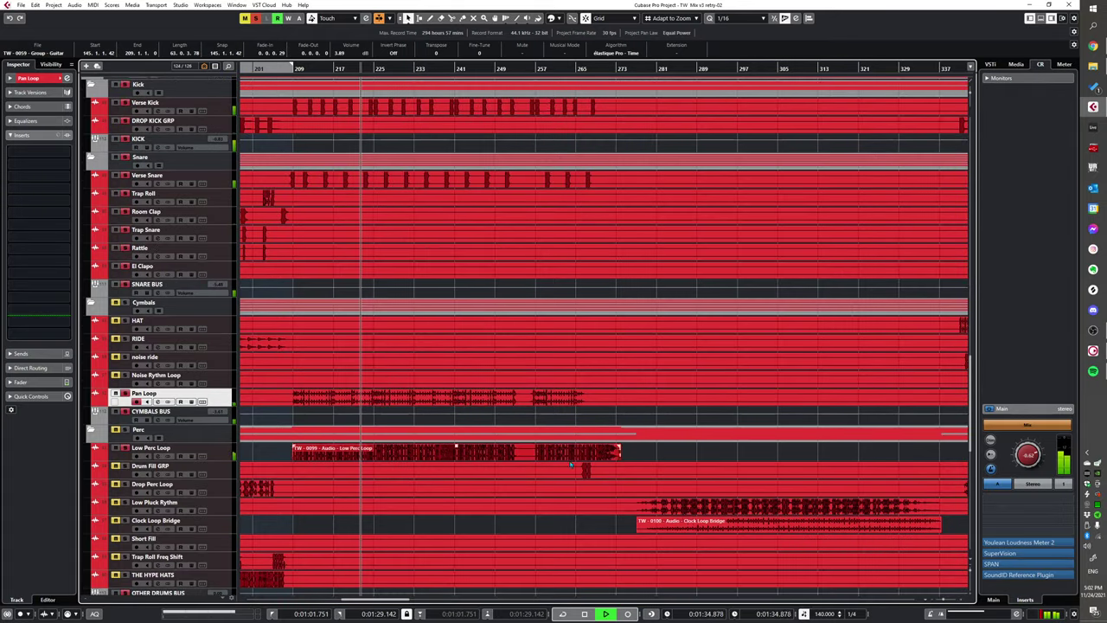
left_click(567, 469, "alt+shift")
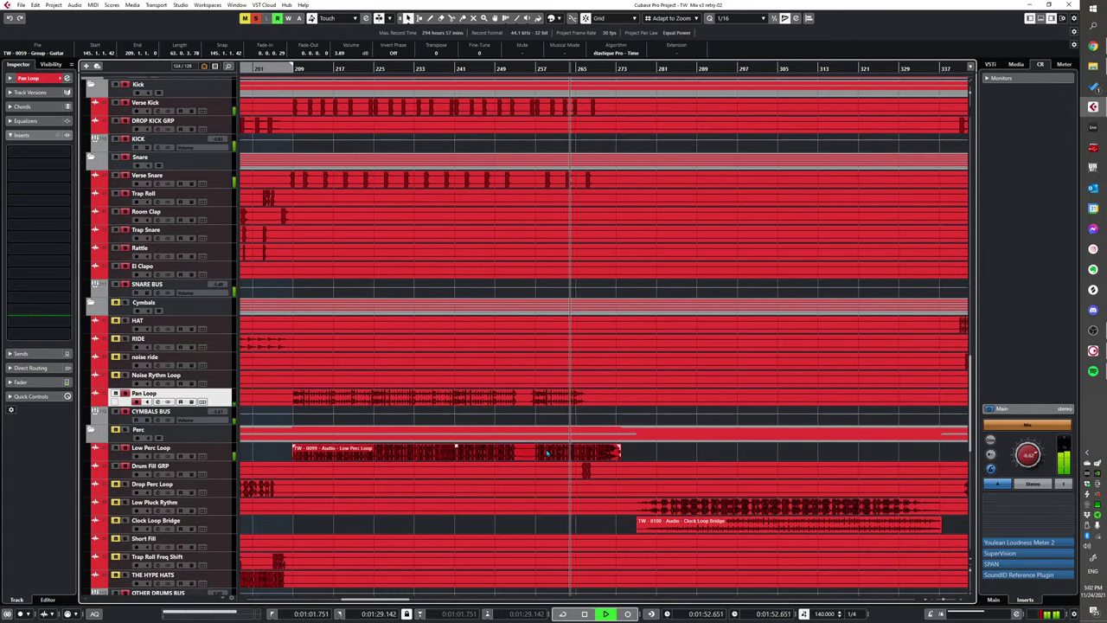
- Solo the Drum Fill GRP track and audition its fill from about bar 265
key("h")
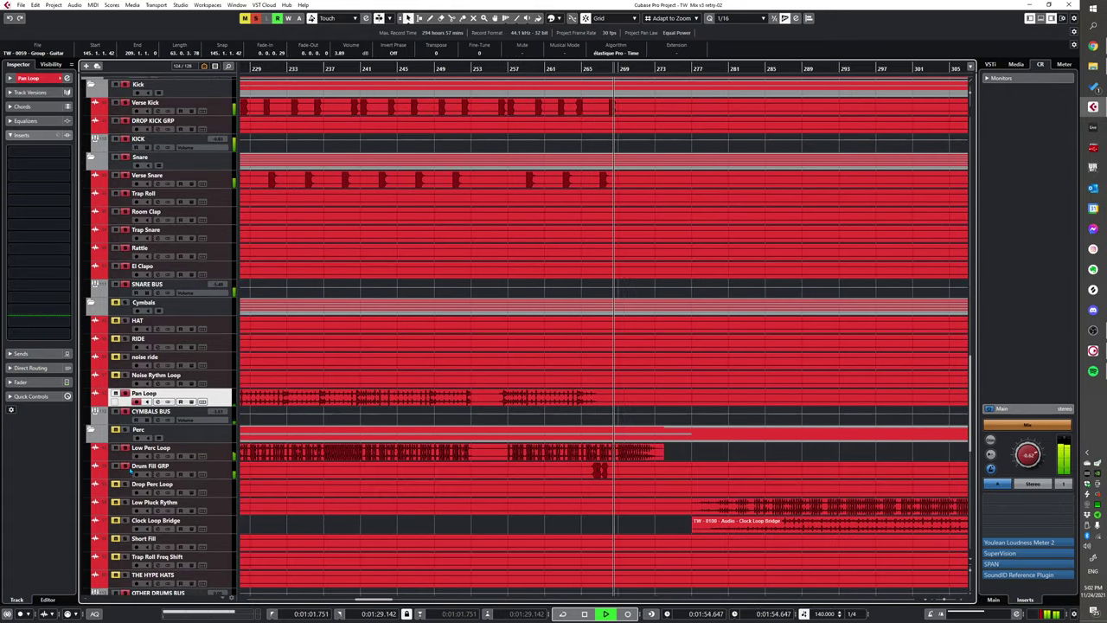
key("space")
left_click(590, 472, "alt+shift")
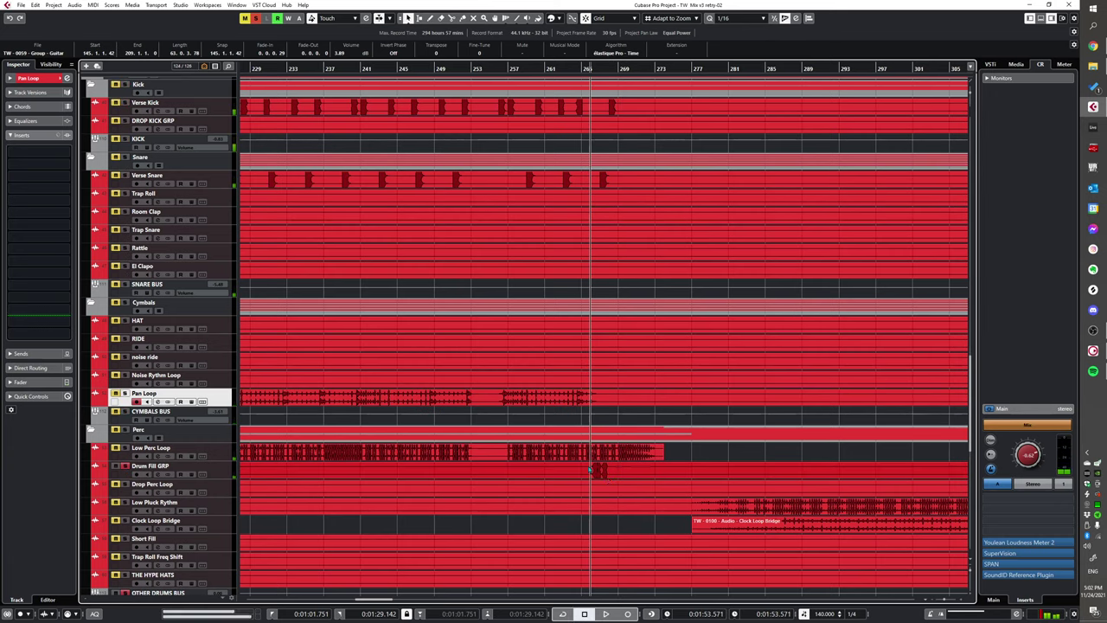
key("space")
- Solo the FX folder and audition the impact and Low Rumble effects leading into the bridge
scroll(641, 376, "down", 5)
scroll(297, 349, "up", 10)
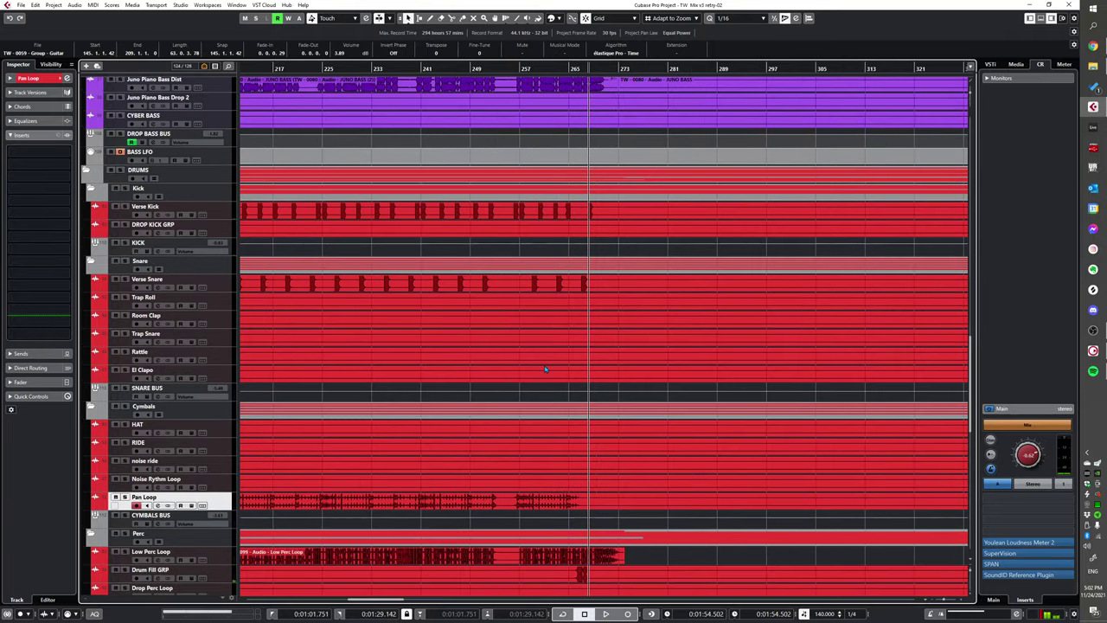
scroll(521, 333, "up", 5)
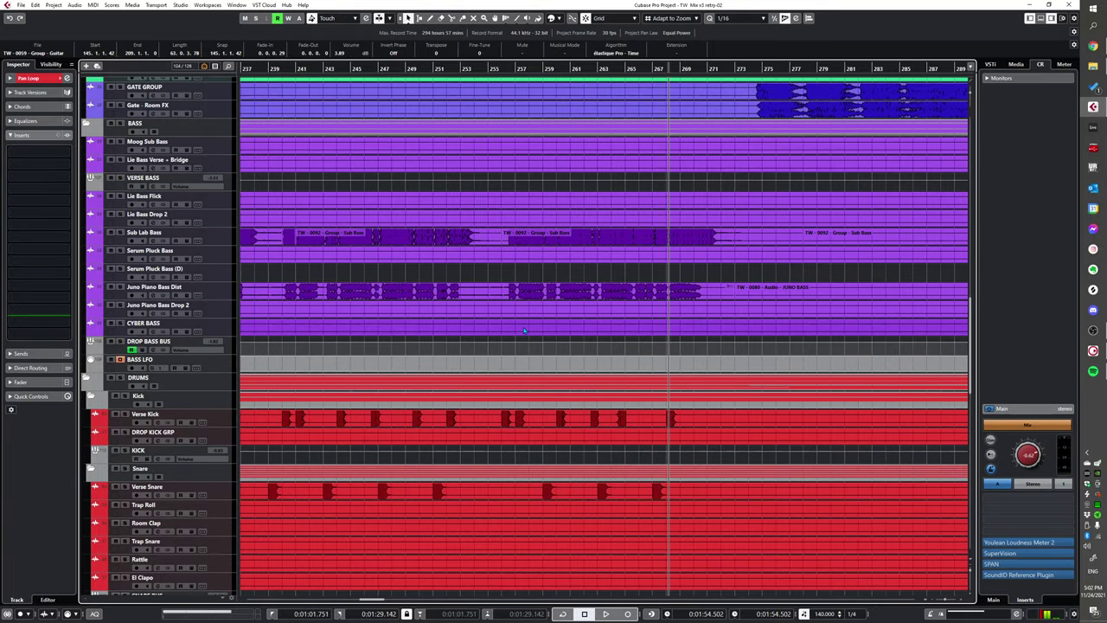
scroll(523, 329, "down", 10)
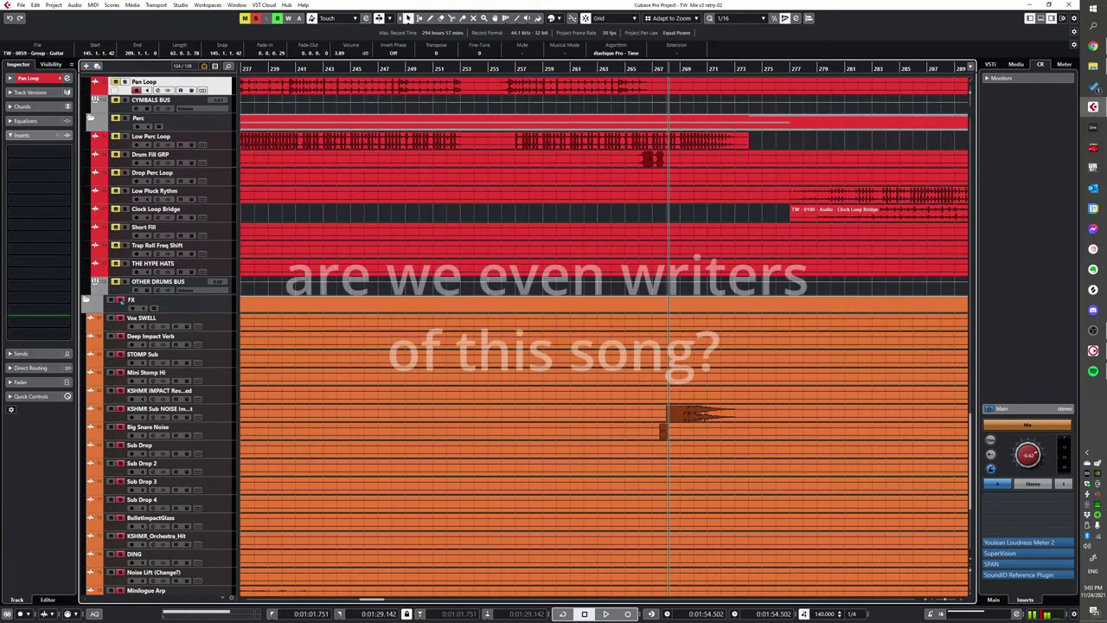
scroll(121, 302, "down", 3)
left_click(625, 365)
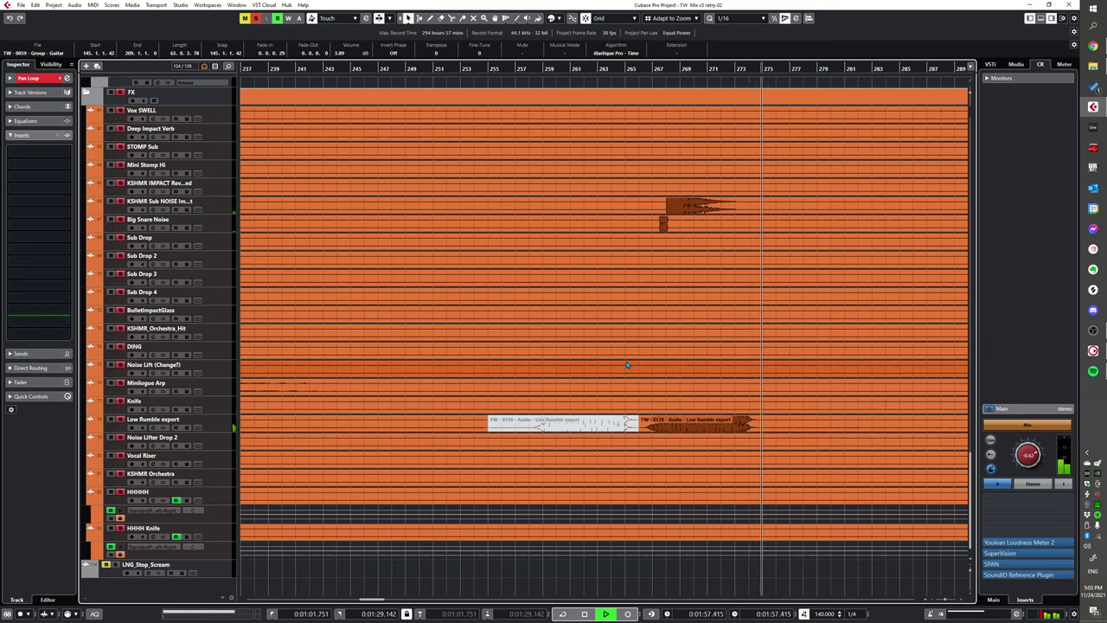
key("space")
- Clear the solos and play the full mix from the end of the verse through the bridge
scroll(581, 422, "down", 4, "ctrl")
scroll(545, 428, "up", 6)
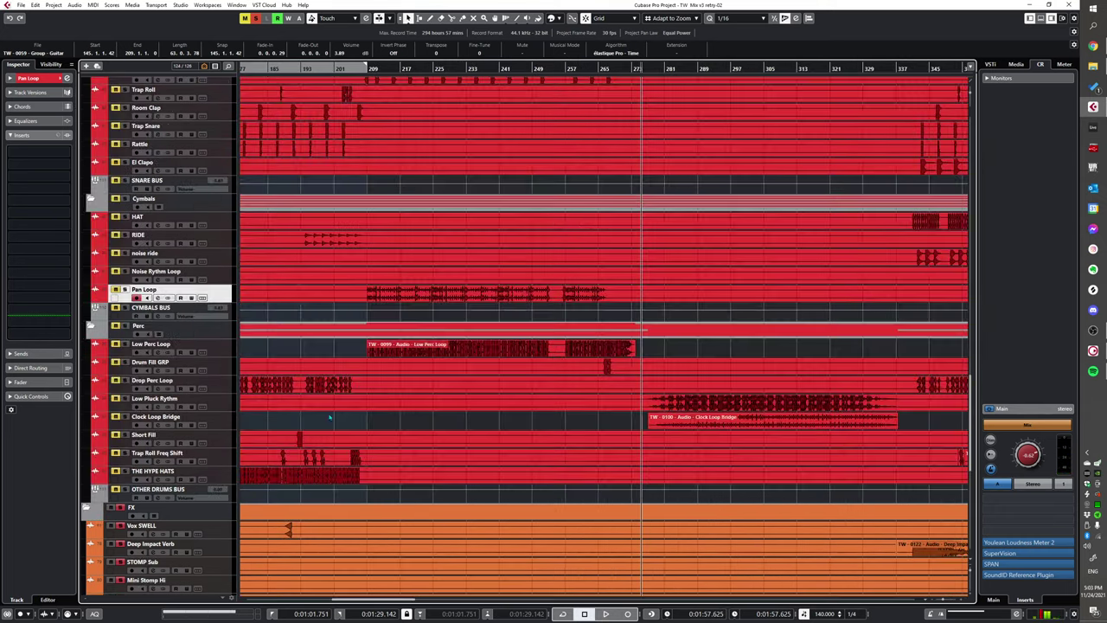
scroll(525, 437, "down", 3, "ctrl")
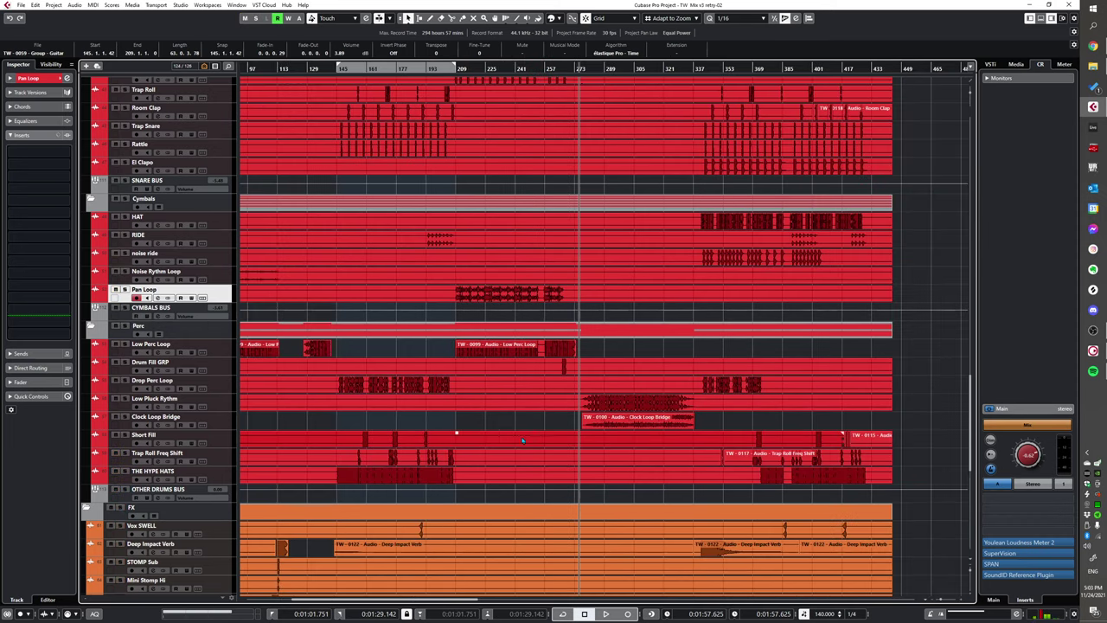
scroll(528, 441, "up", 9)
scroll(532, 448, "up", 5, "ctrl")
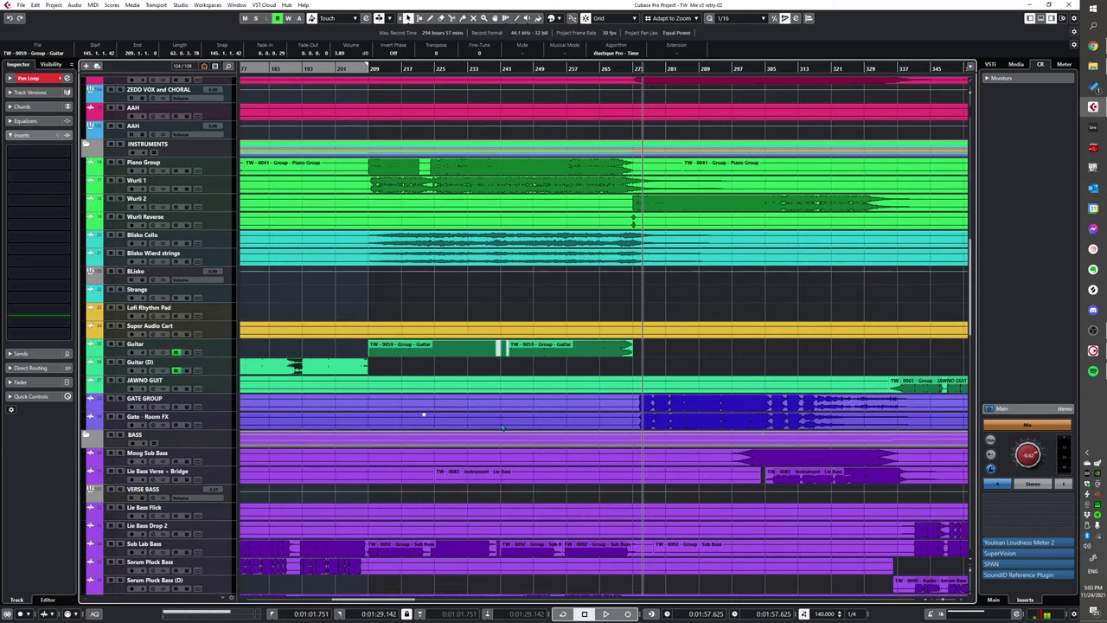
scroll(633, 368, "up", 6)
key("space")
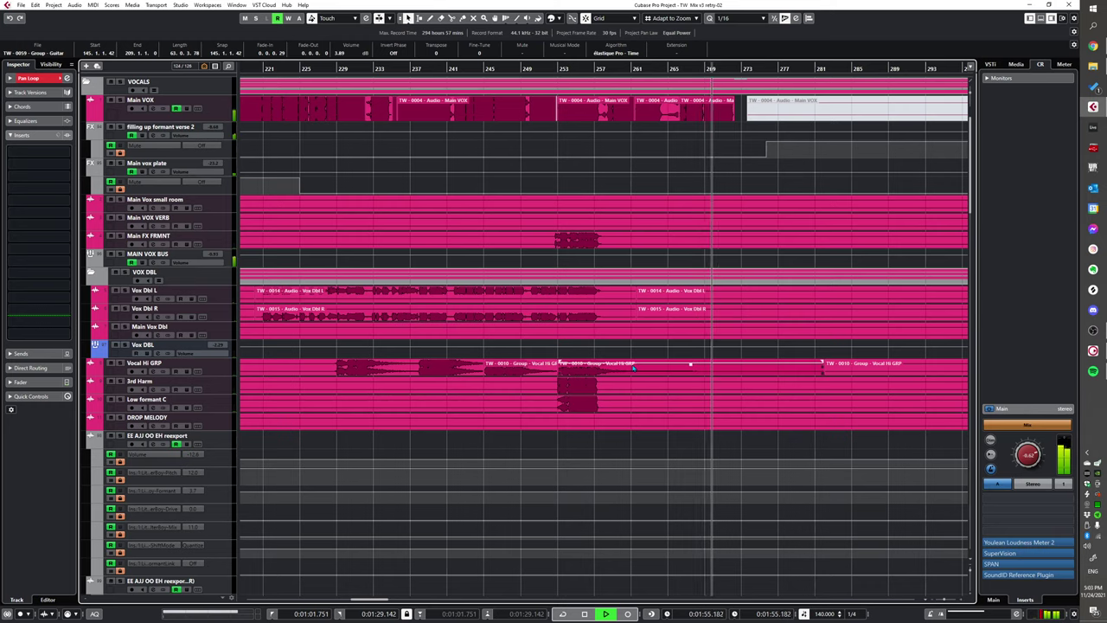
scroll(608, 375, "down", 2, "ctrl")
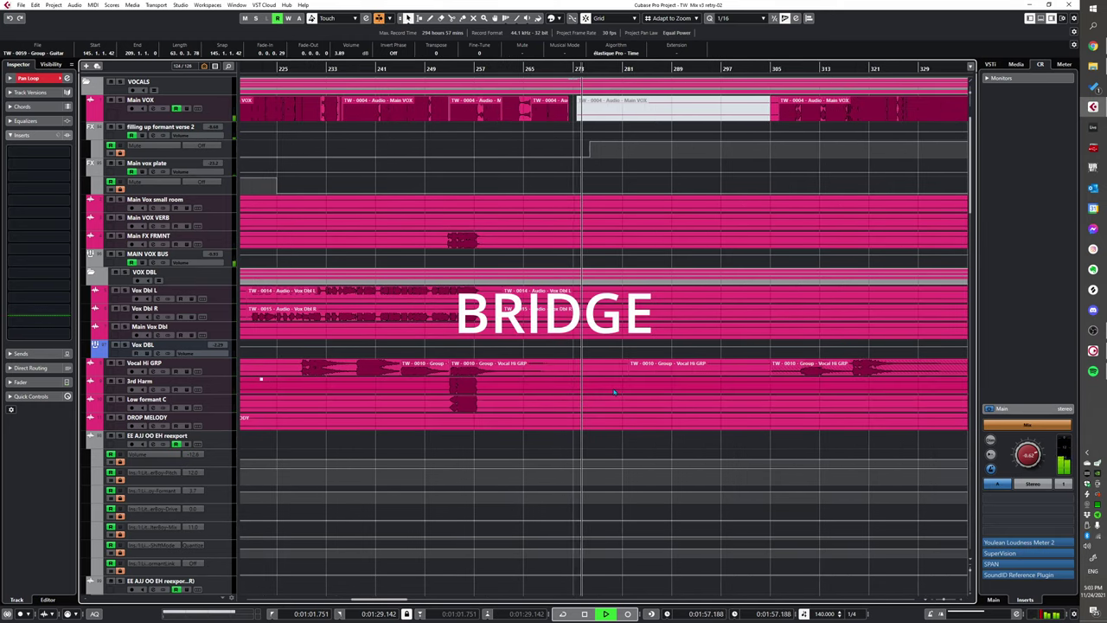
scroll(601, 379, "up", 2, "ctrl")
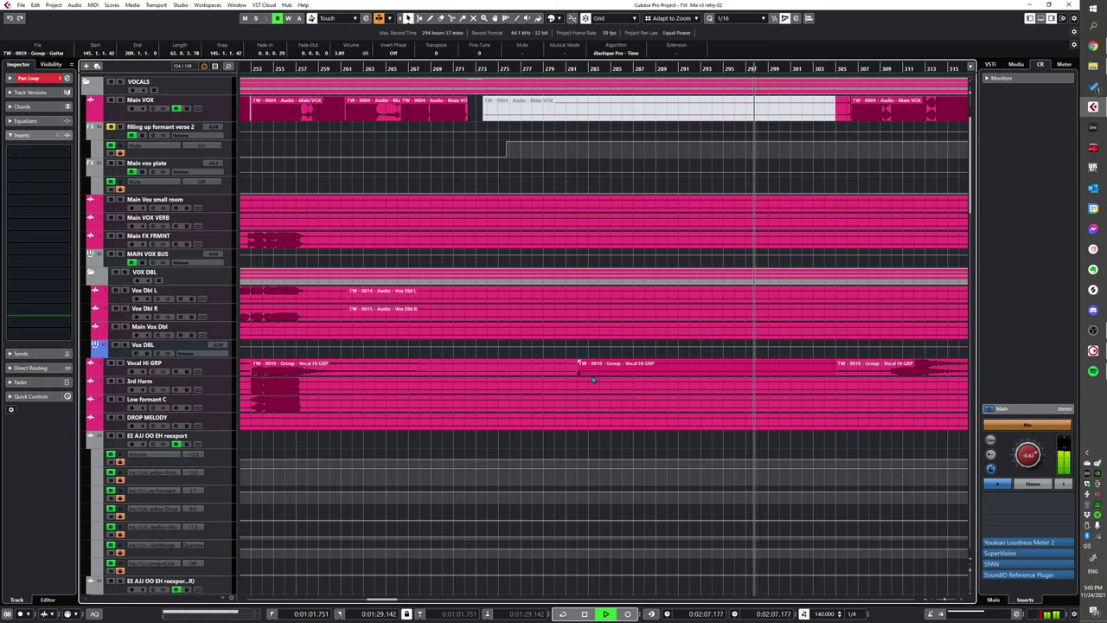
left_click(572, 377)
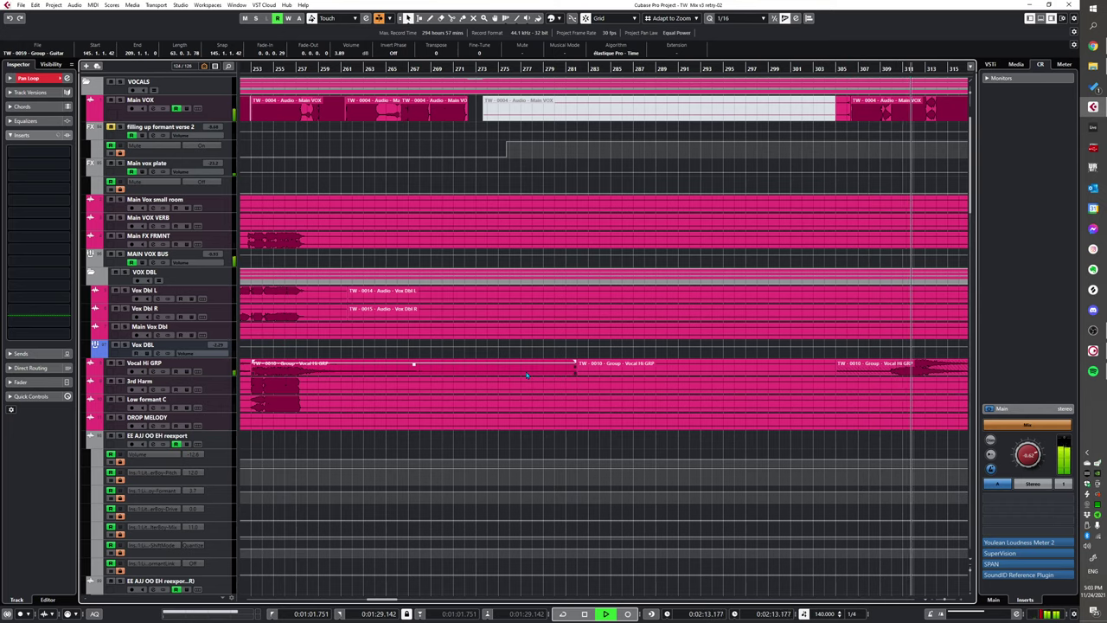
- Examine the ZEDD VOX, CHORAL of DEATH and instrument tracks during bridge playback, ending at the next drop
scroll(498, 311, "down", 5)
scroll(498, 311, "down", 5)
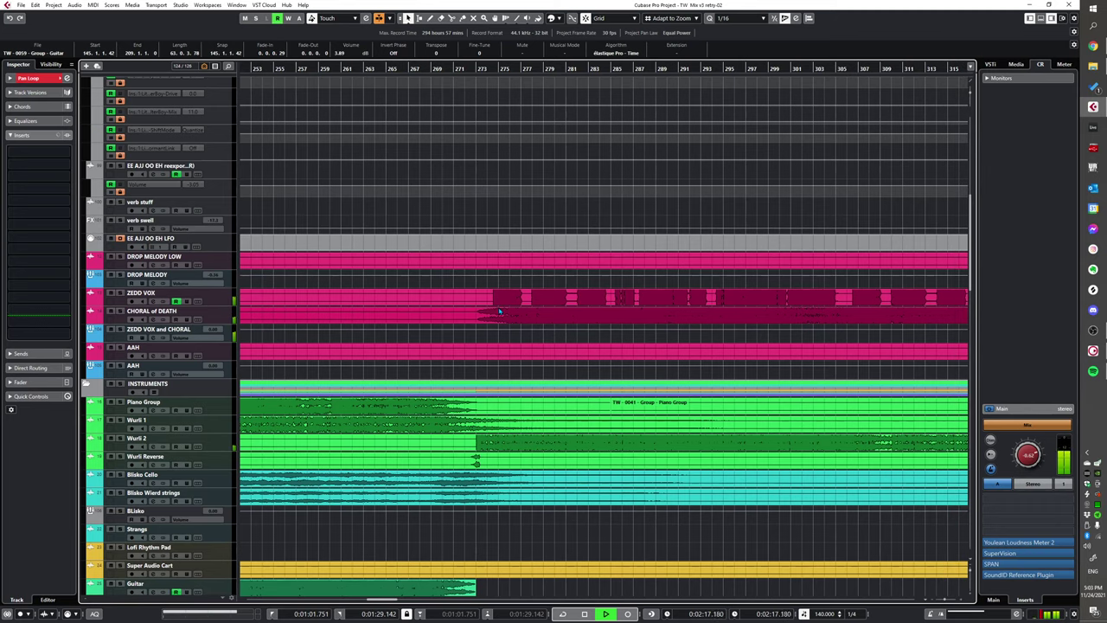
scroll(605, 336, "down", 2)
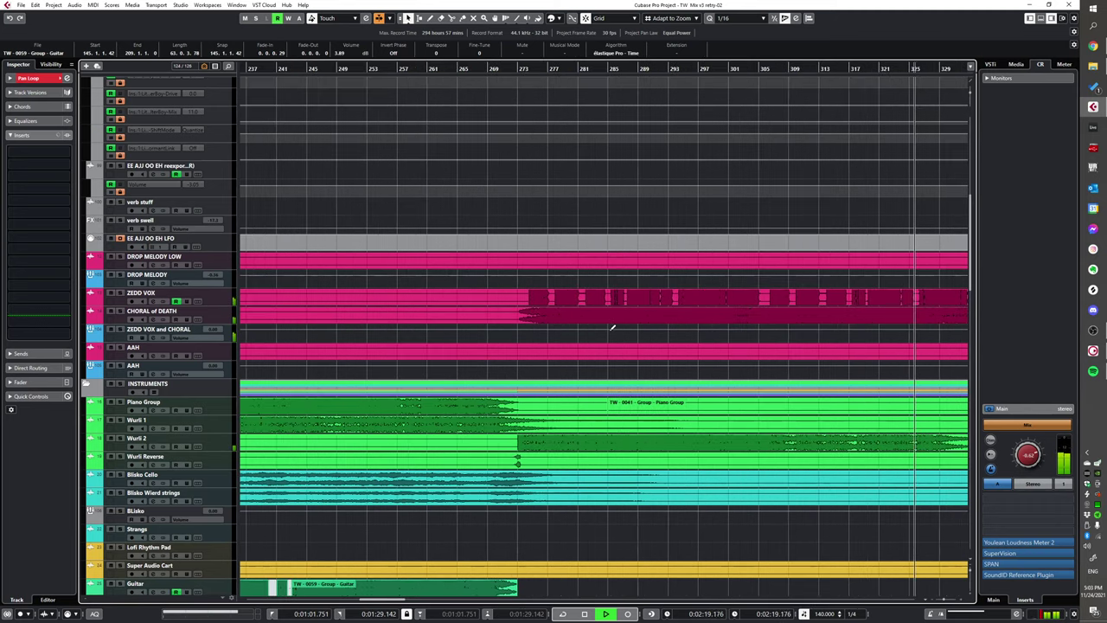
scroll(694, 336, "up", 1)
scroll(688, 336, "down", 1)
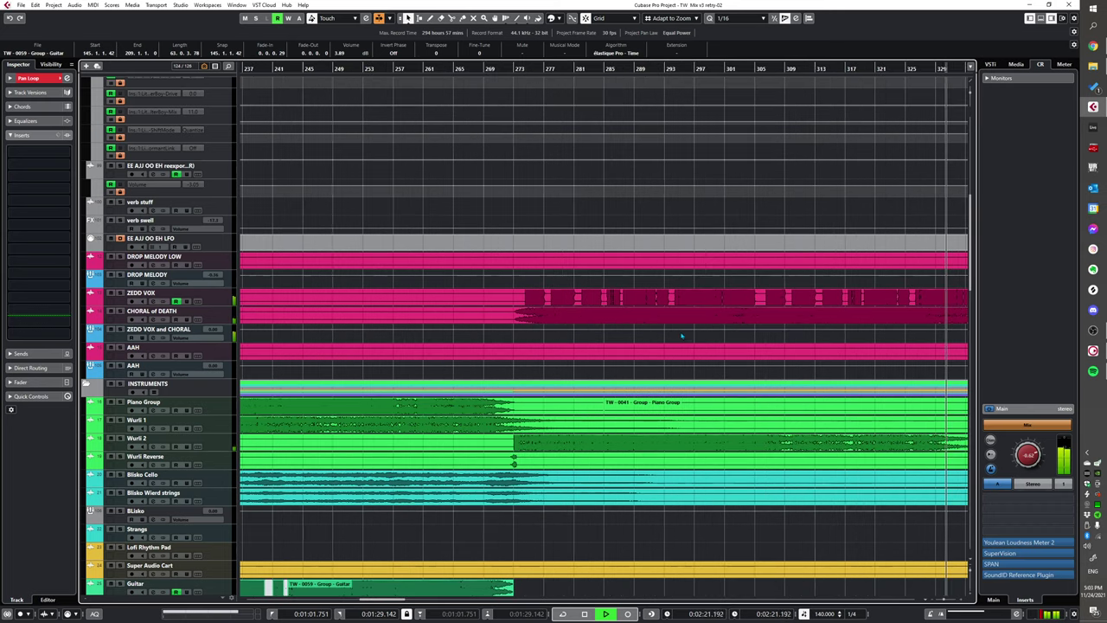
scroll(674, 350, "down", 2)
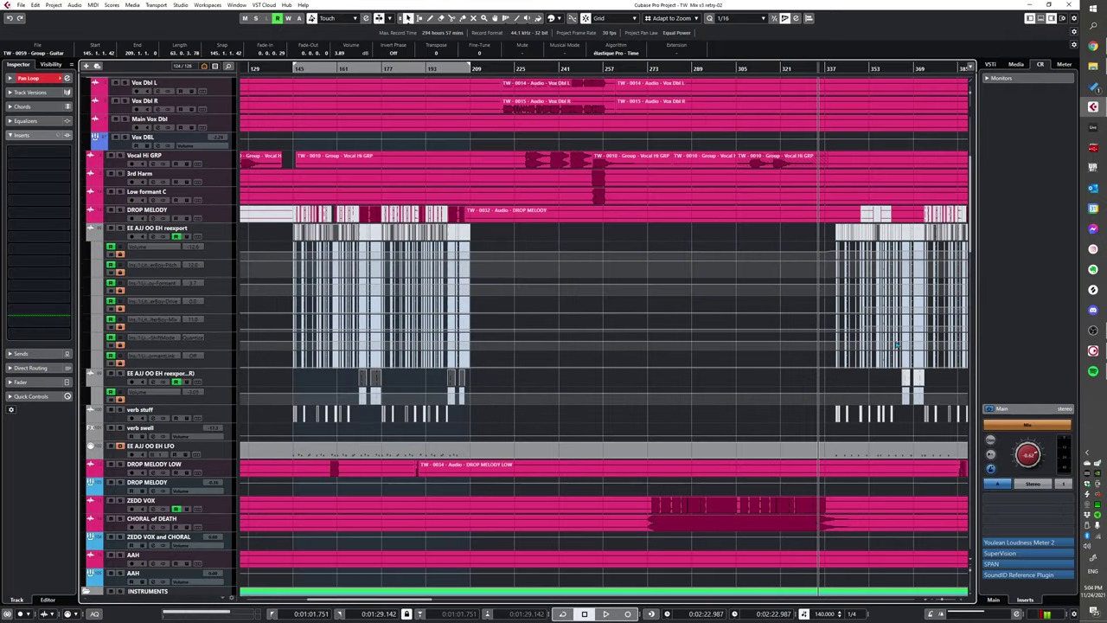
- Solo the GATE GROUP and Gate - Room FX tracks and audition them in the bridge
scroll(838, 499, "down", 7)
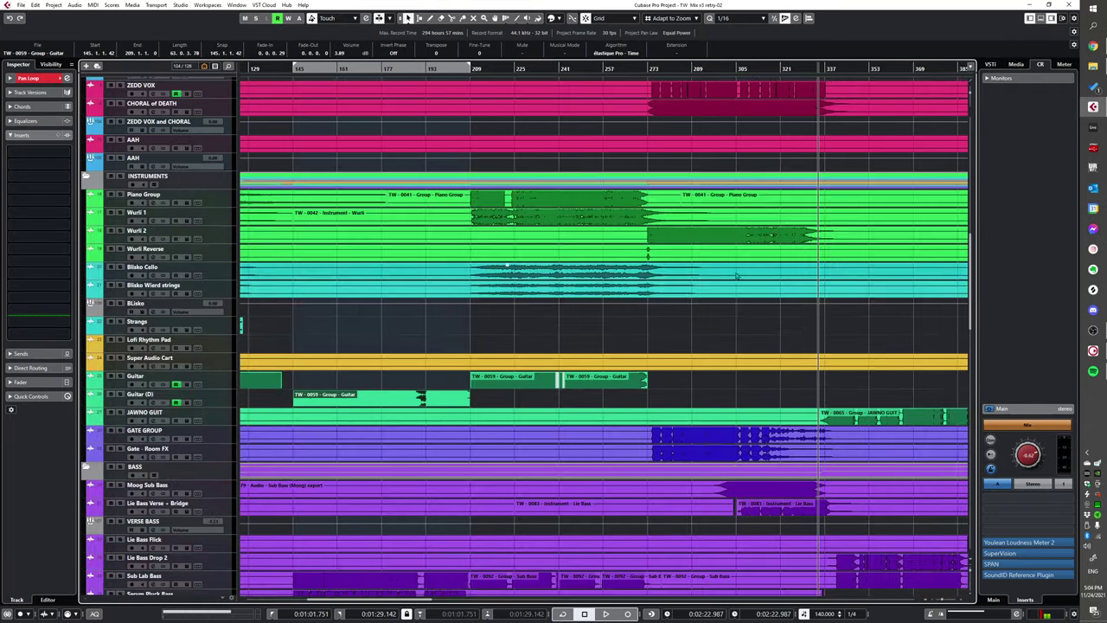
scroll(735, 277, "up", 5)
scroll(574, 401, "up", 3)
scroll(574, 401, "down", 2)
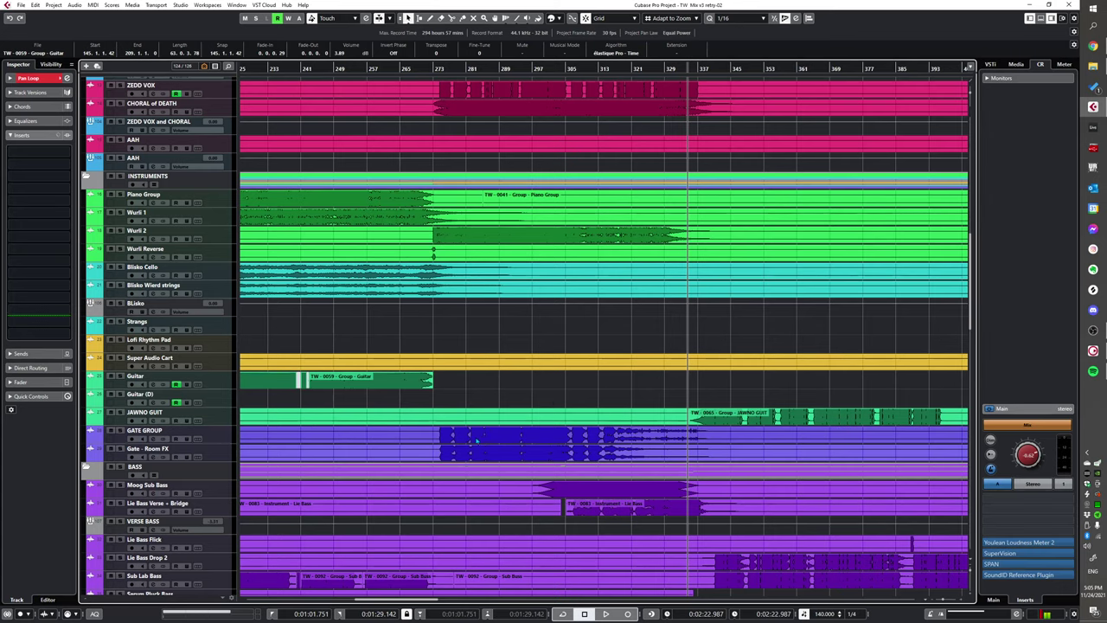
scroll(441, 448, "up", 2)
scroll(441, 449, "right", 1)
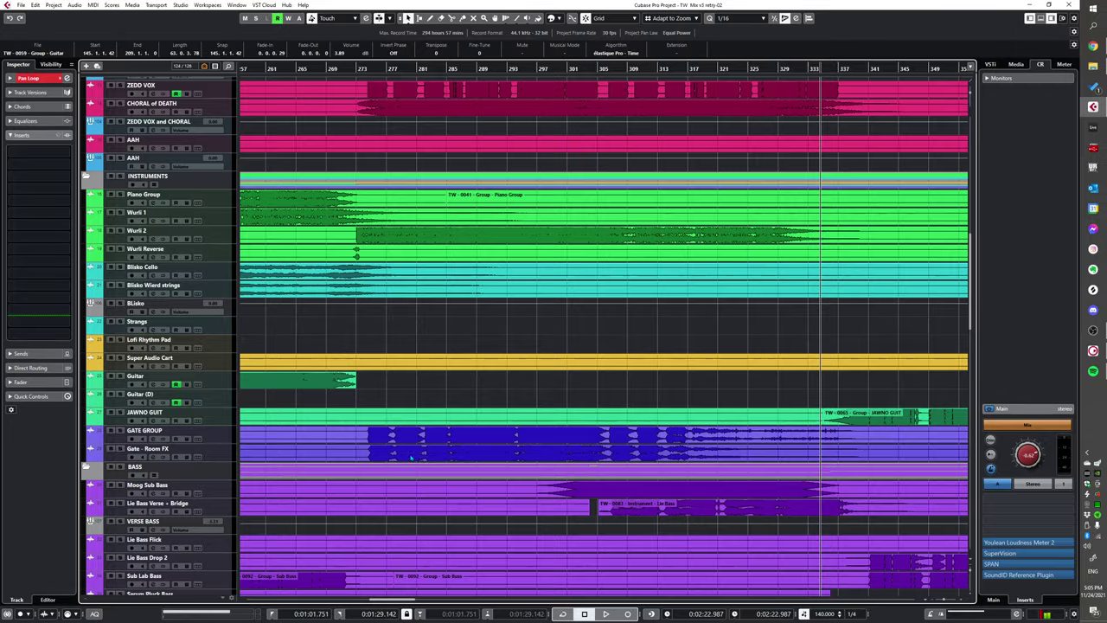
key("s")
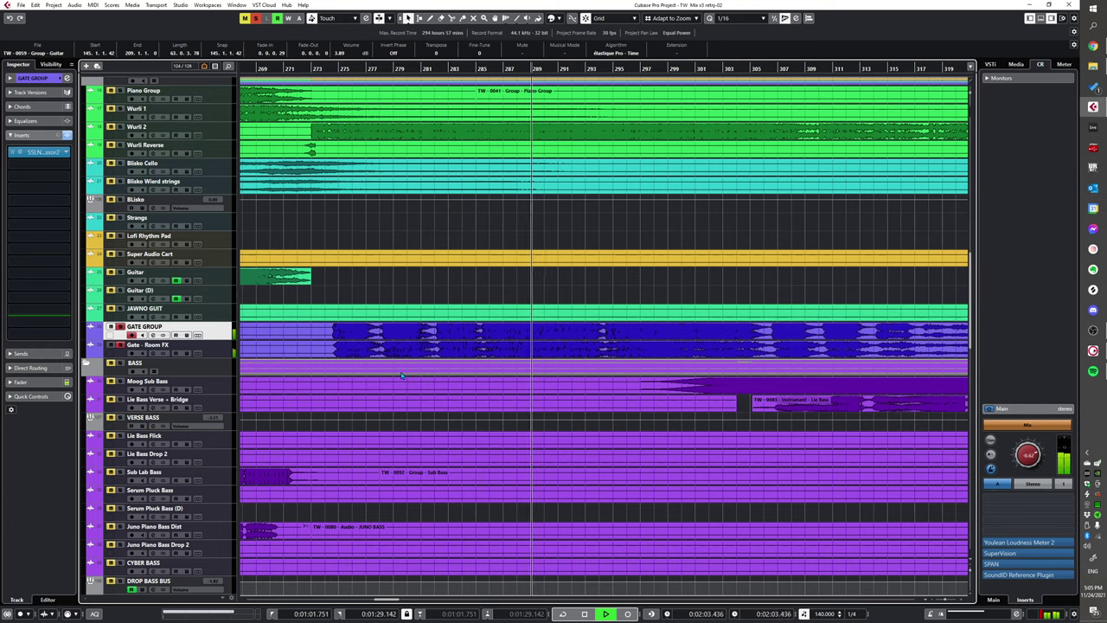
key("space")
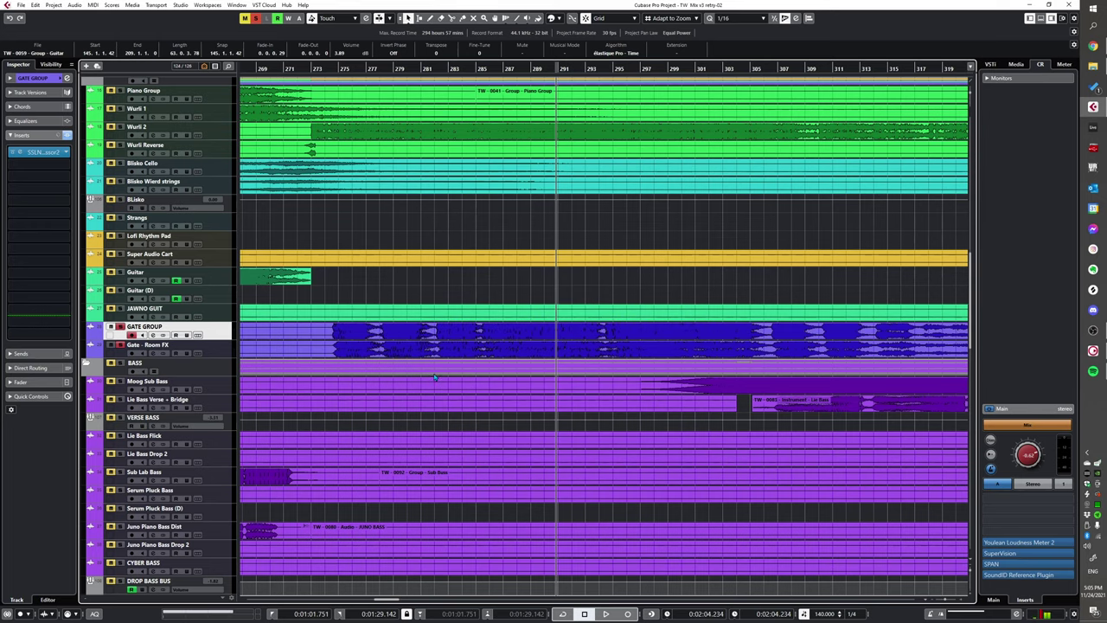
- Add the ZEDD VOX track to the soloed gate tracks and audition them together from about bar 273
scroll(596, 350, "down", 2)
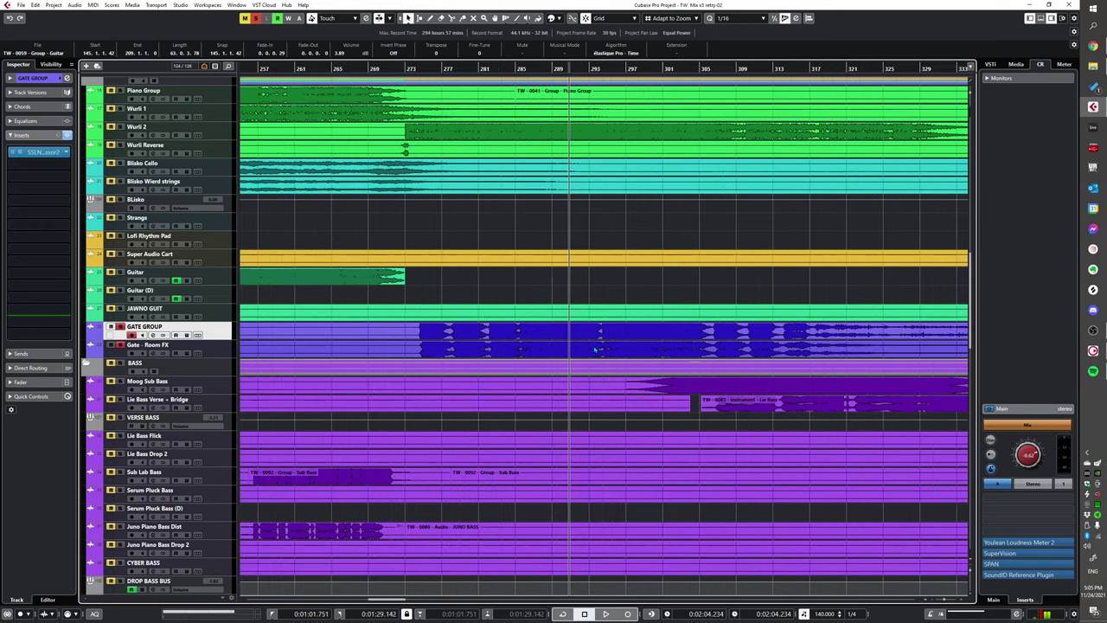
scroll(544, 360, "right", 3)
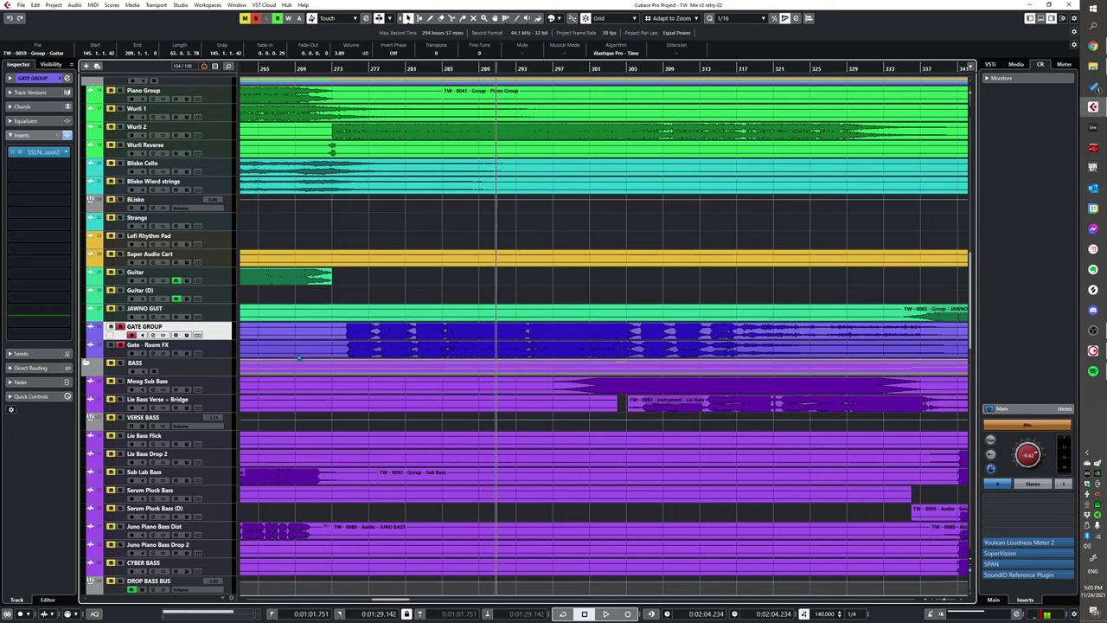
scroll(299, 361, "up", 3)
scroll(298, 360, "up", 3)
left_click(120, 189)
key("KP_0")
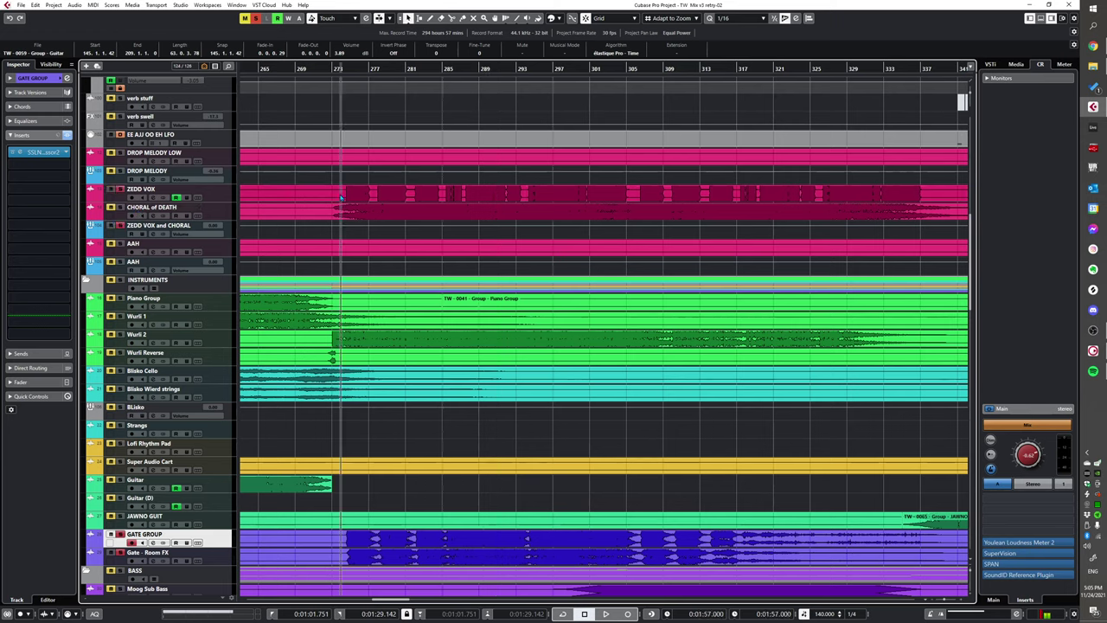
key("space")
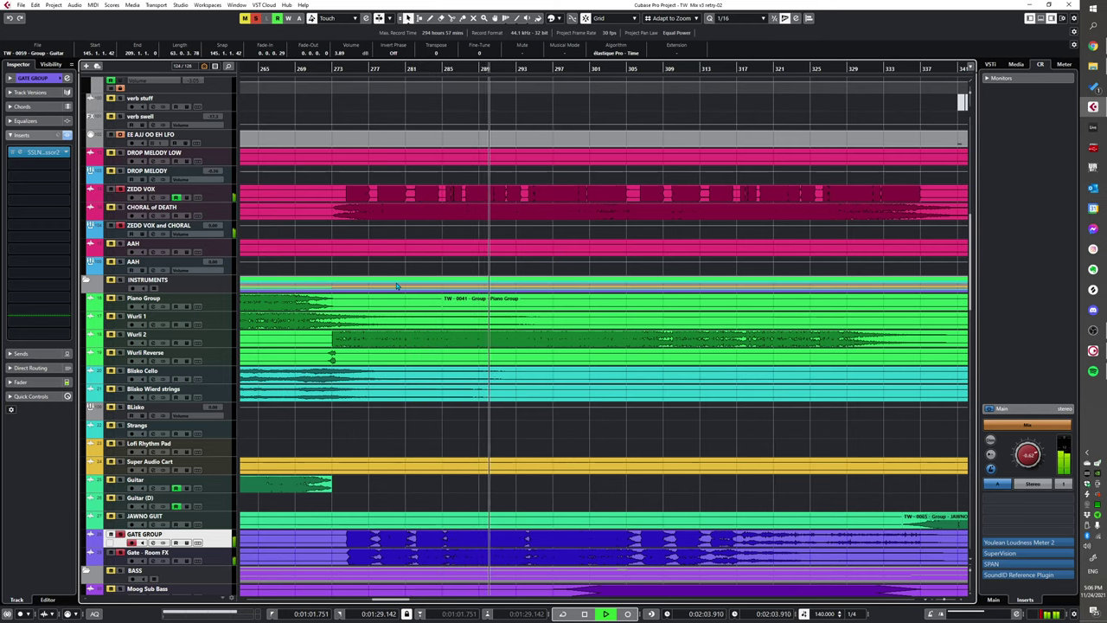
key("space")
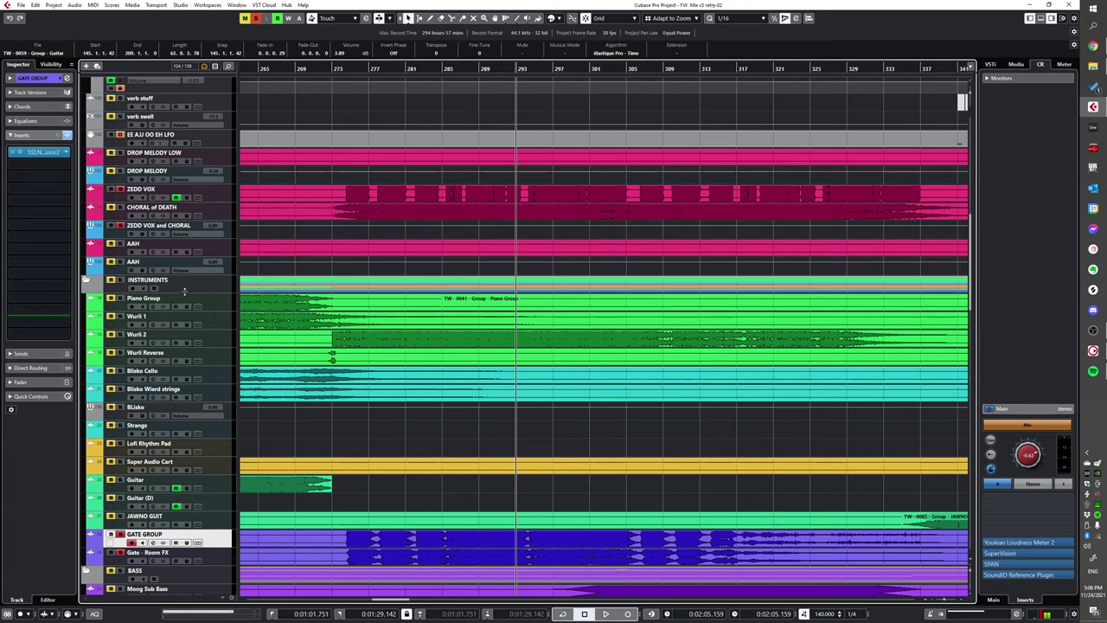
- Solo only the CHORAL of DEATH track and audition it from the start of the bridge
scroll(442, 400, "up", 2)
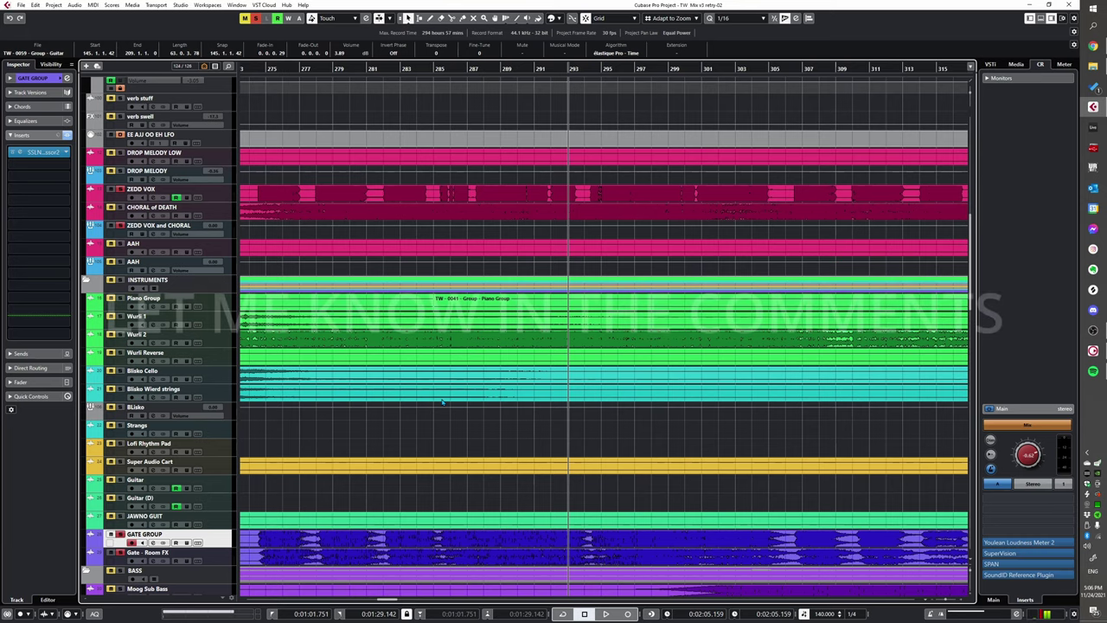
scroll(409, 351, "up", 3)
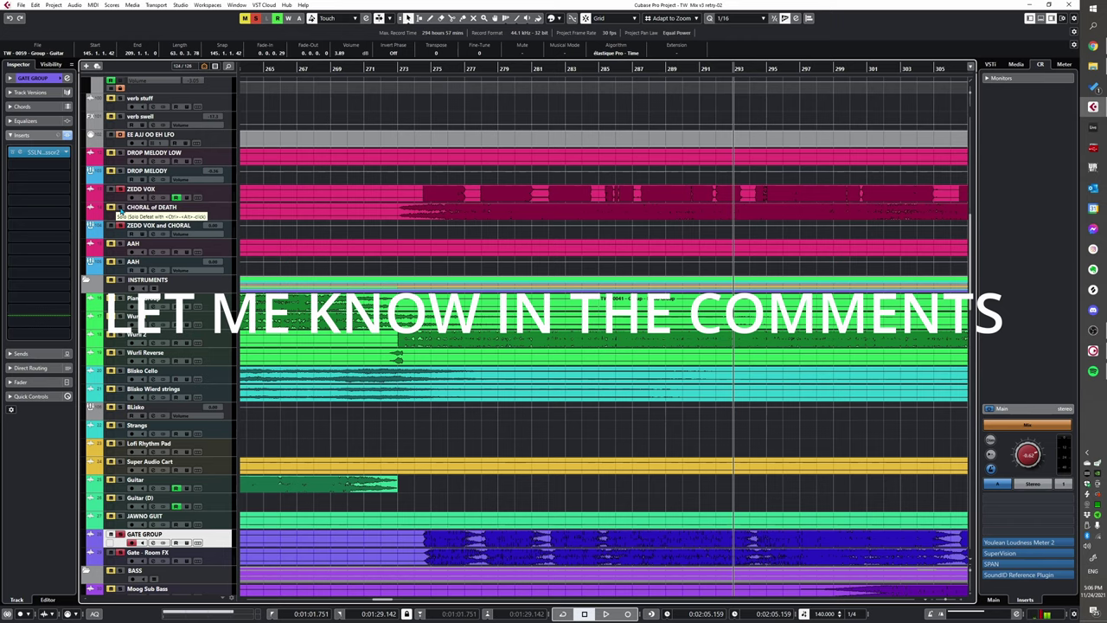
left_click(120, 208)
key("0")
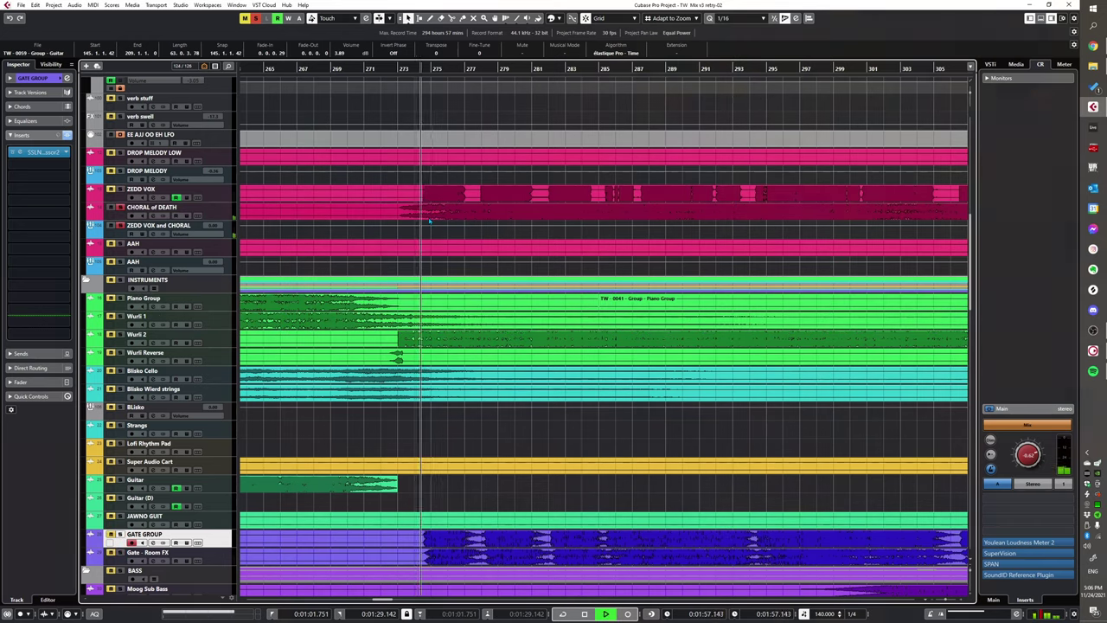
key("space")
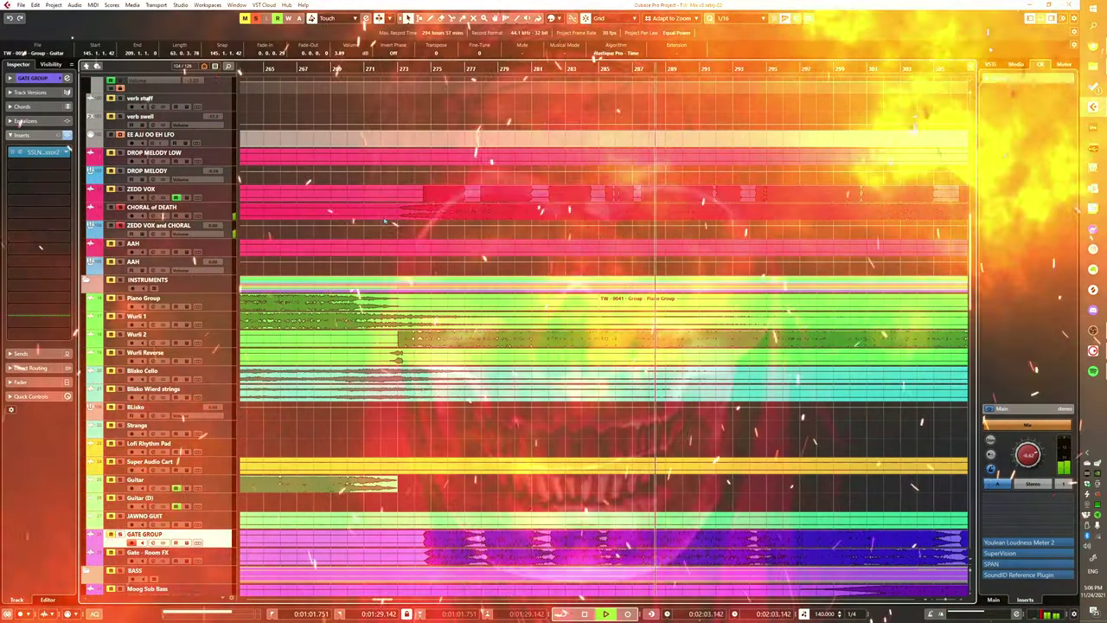
scroll(510, 216, "down", 2)
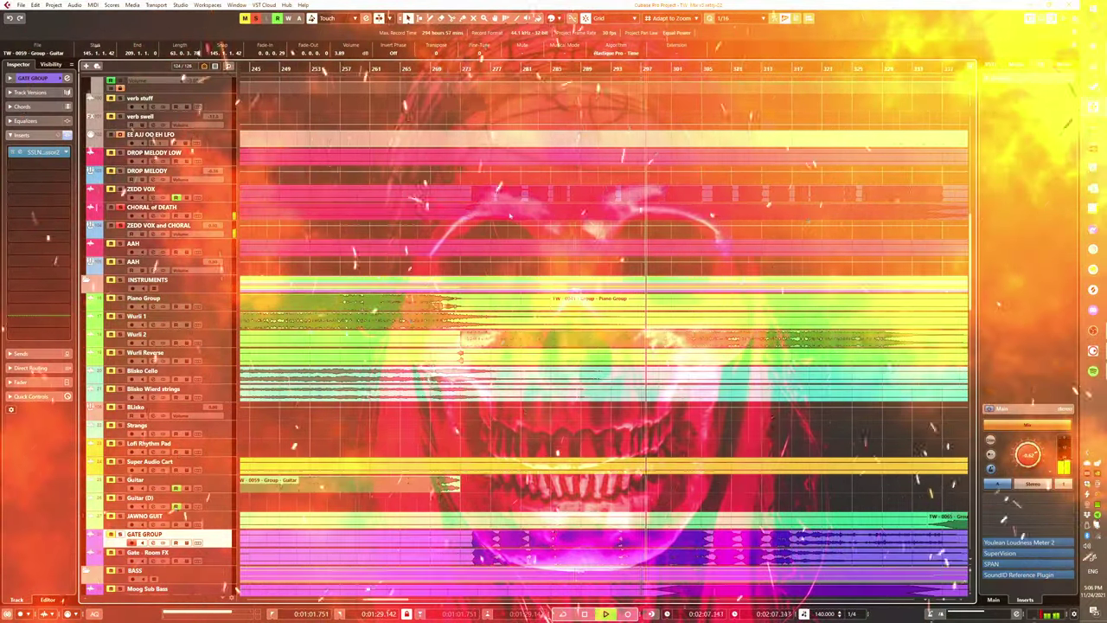
scroll(507, 223, "right", 2)
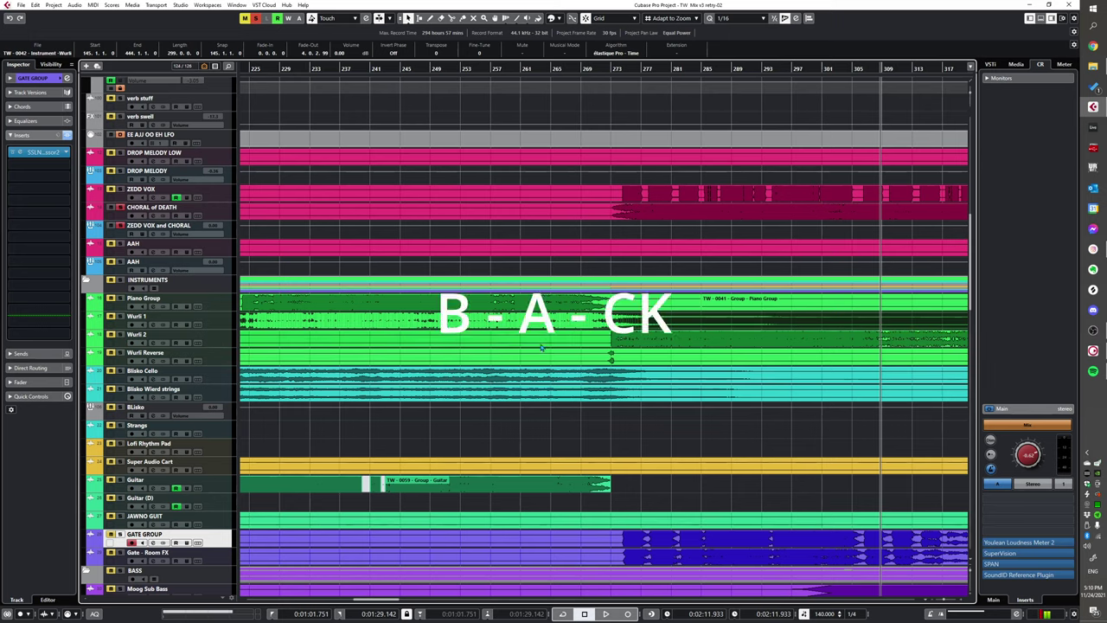
- Select the CHORAL of DEATH track and replay it from its entry at about bar 273
left_click(214, 214)
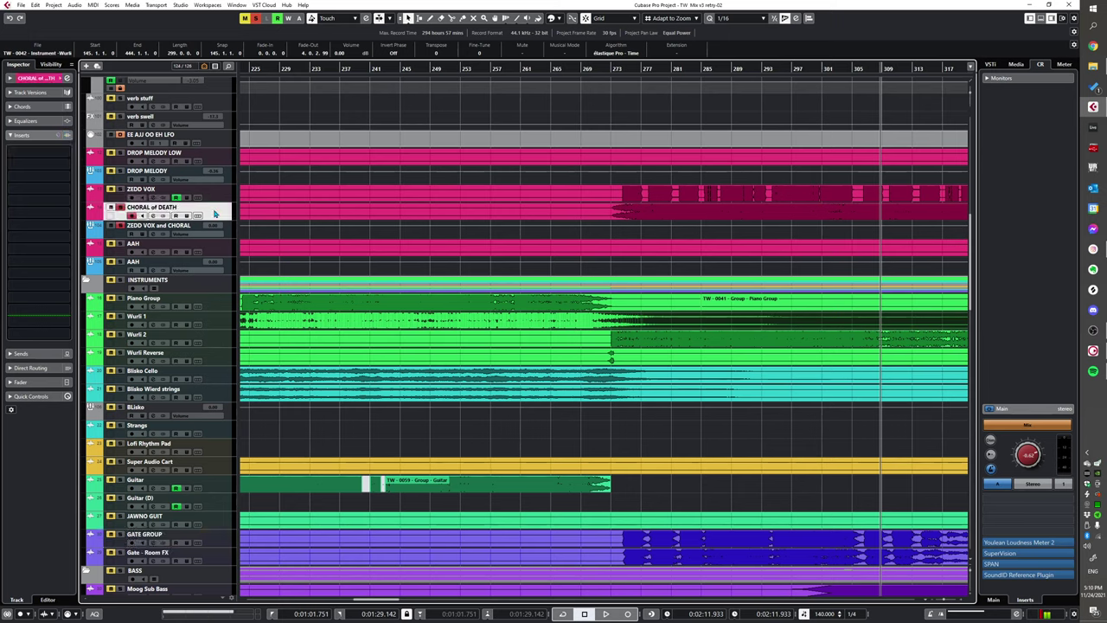
left_click(615, 227)
key("space")
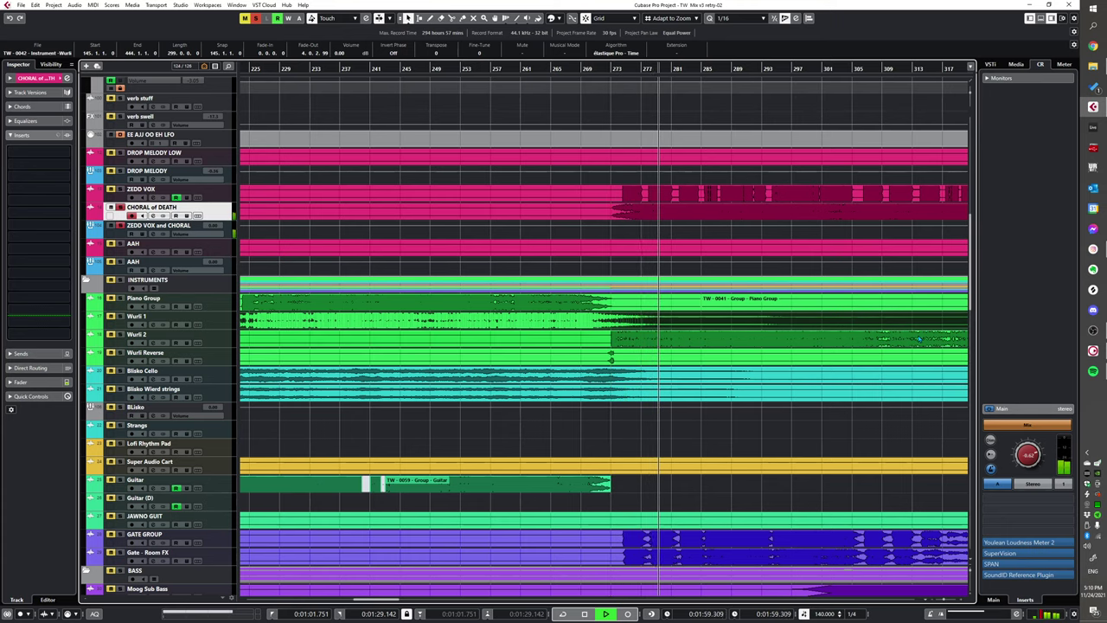
- Stop playback and view the PROD story highlight, going back to the Harmony scavenger hunt slide and forward again
key("space")
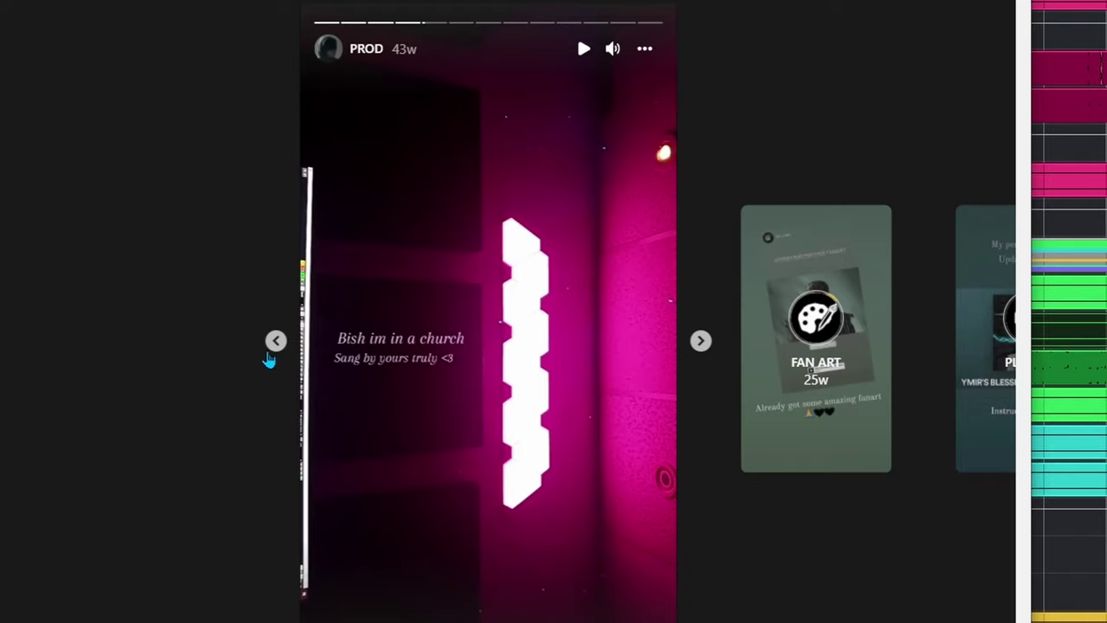
left_click(274, 340)
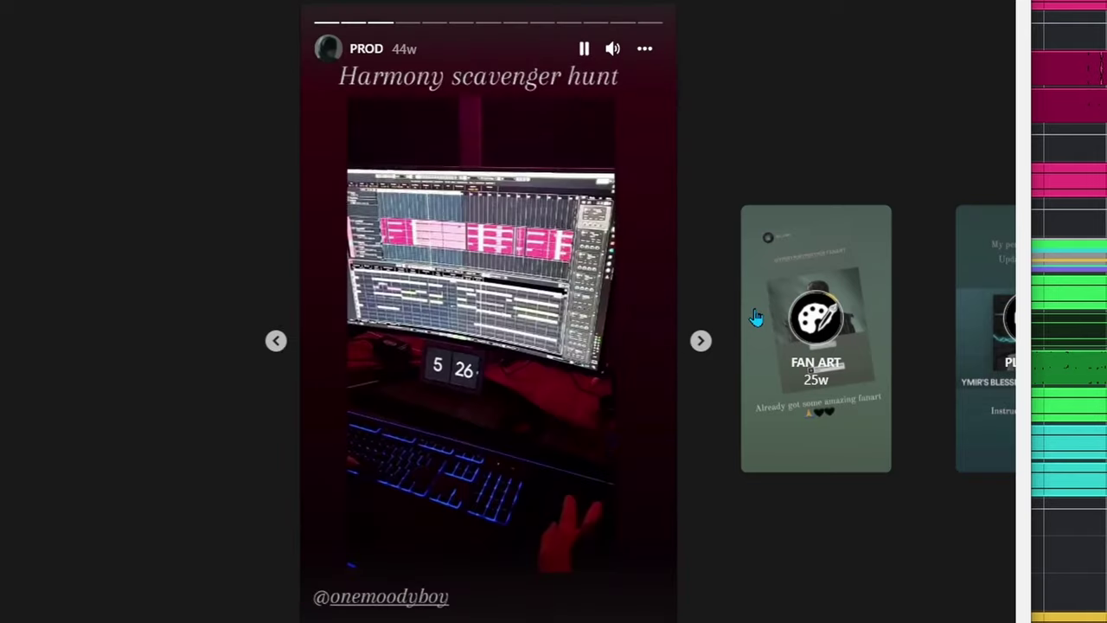
left_click(699, 340)
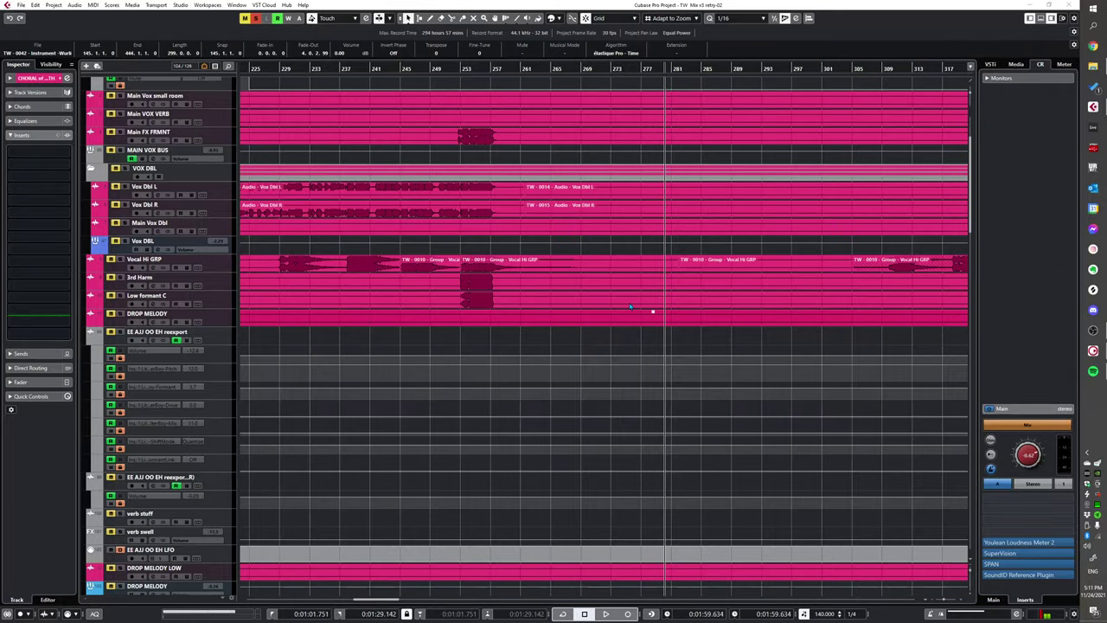
- Audition CHORAL of DEATH from its entry at about bar 273, first soloed and then within the full mix
scroll(614, 318, "up", 4)
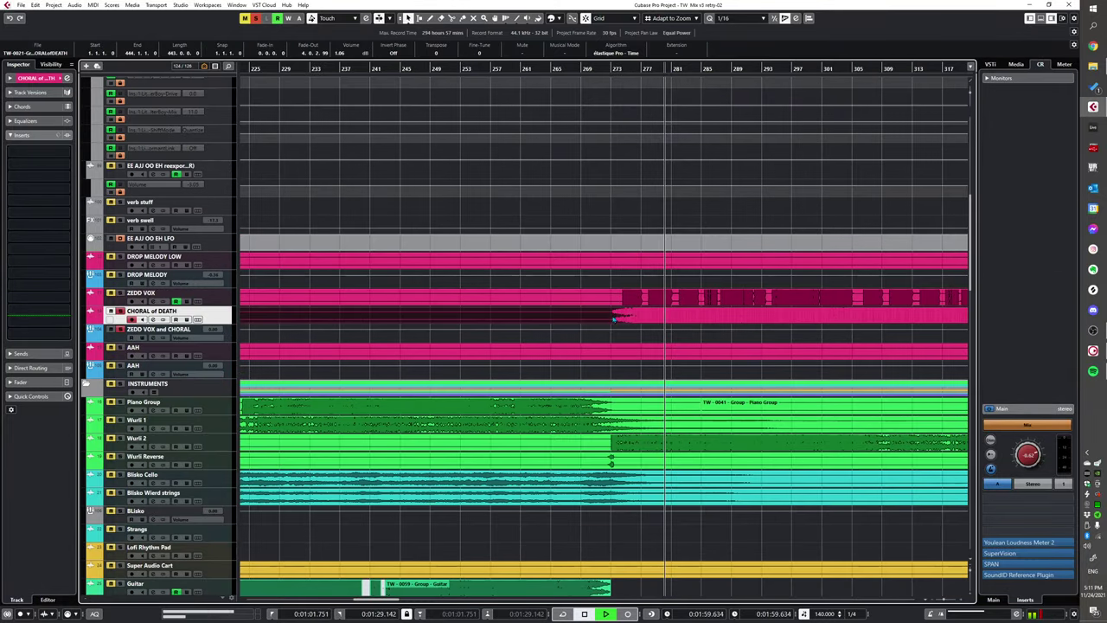
left_click(613, 319)
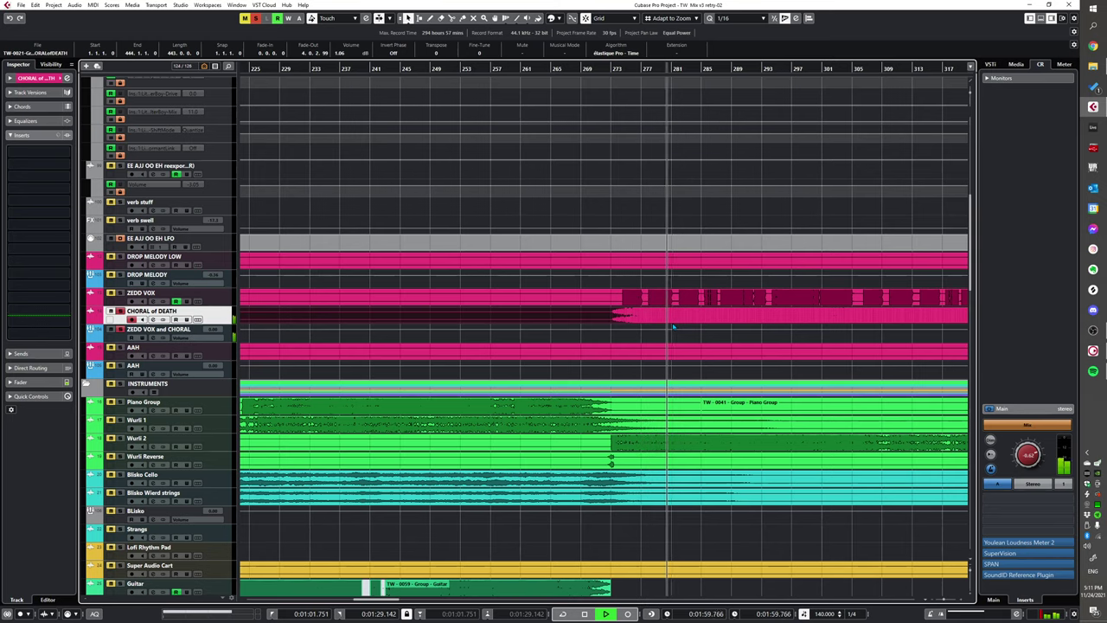
key("g")
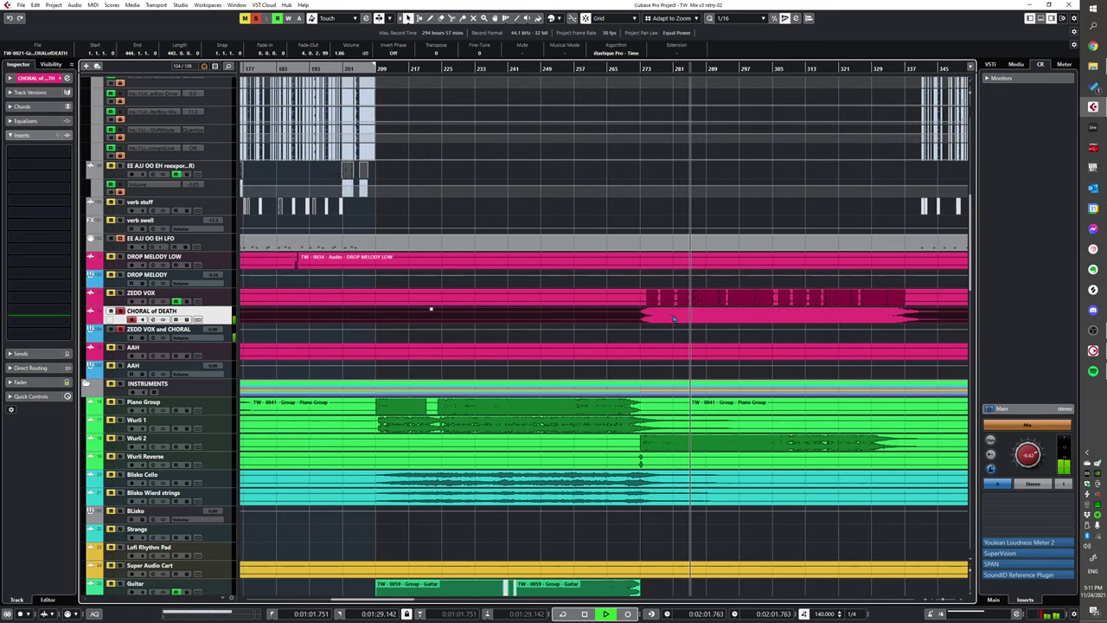
scroll(676, 319, "right", 1)
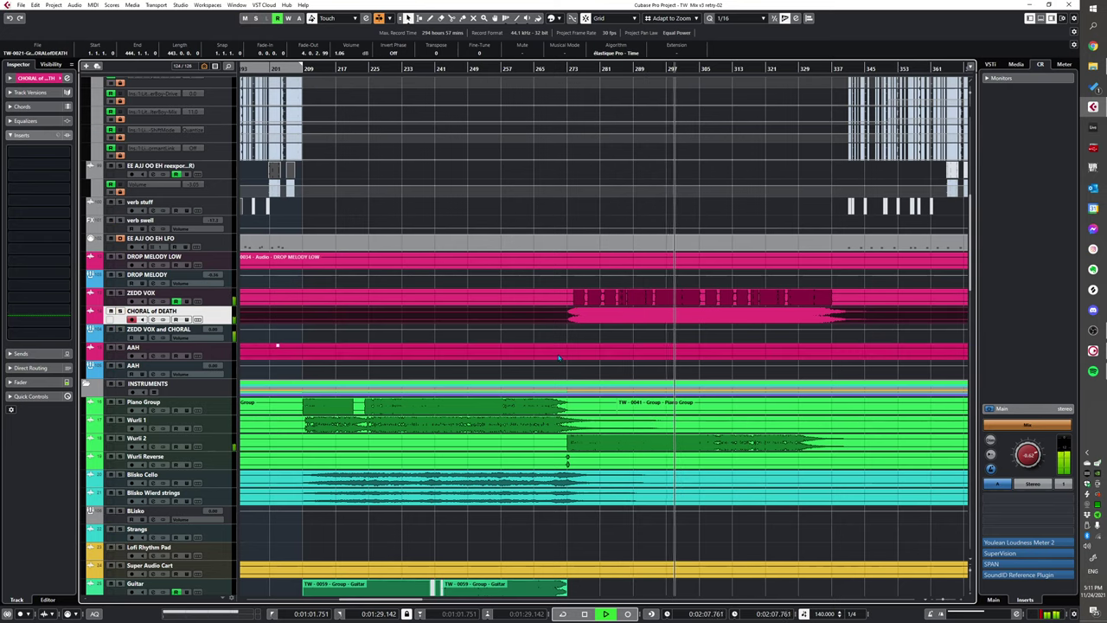
scroll(576, 355, "down", 1)
scroll(569, 350, "up", 1)
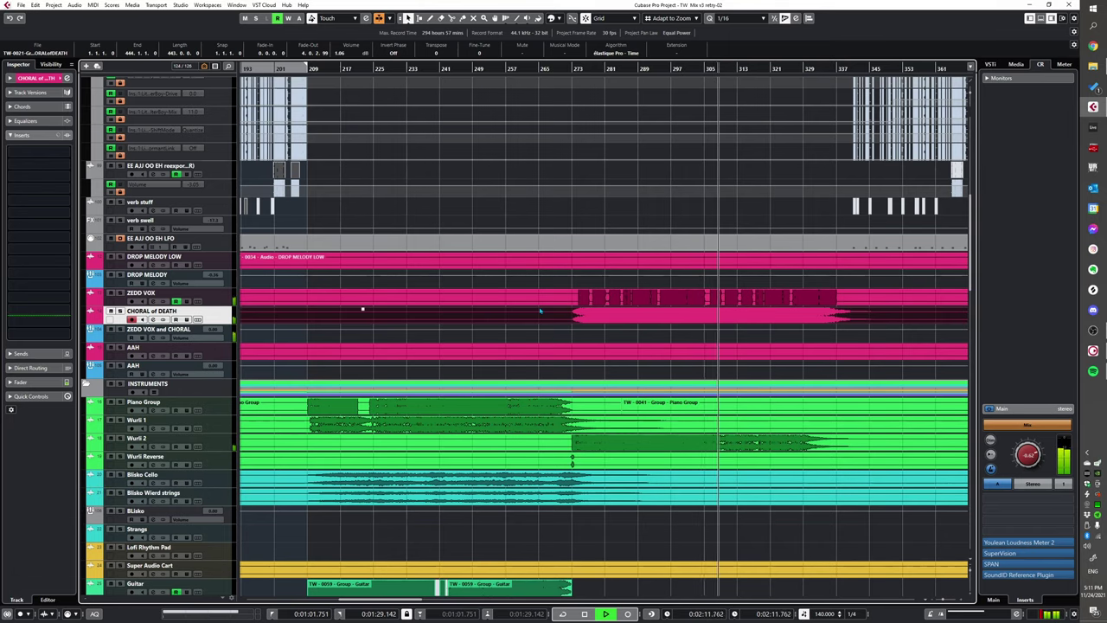
key("space")
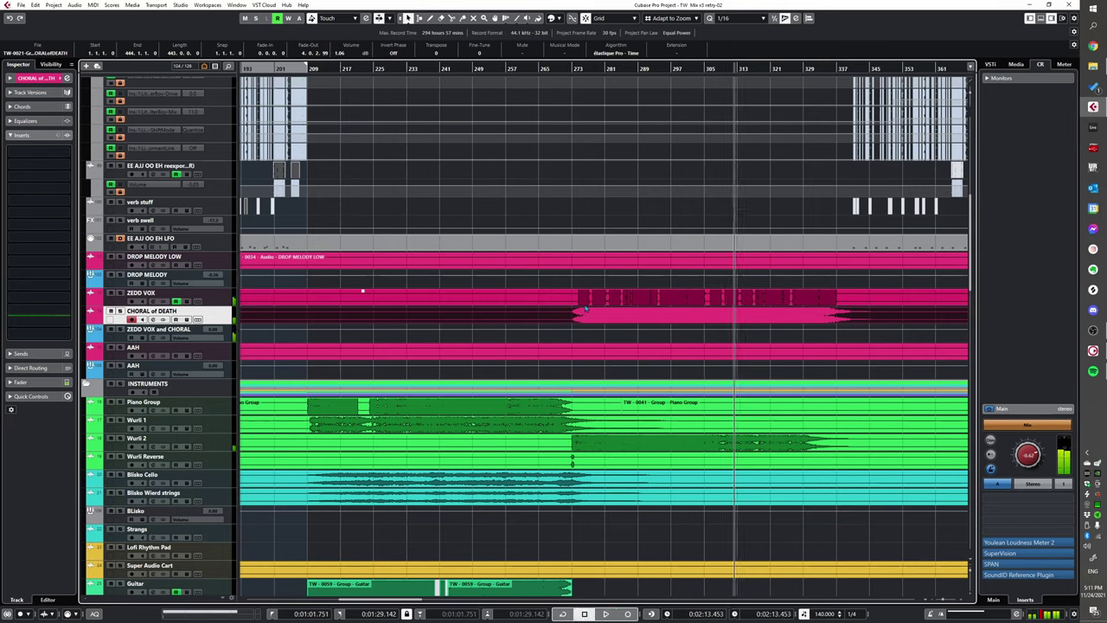
- Solo the Wurli 2 track, audition it from its entry at about bar 273, and clear the solo
scroll(585, 311, "up", 3)
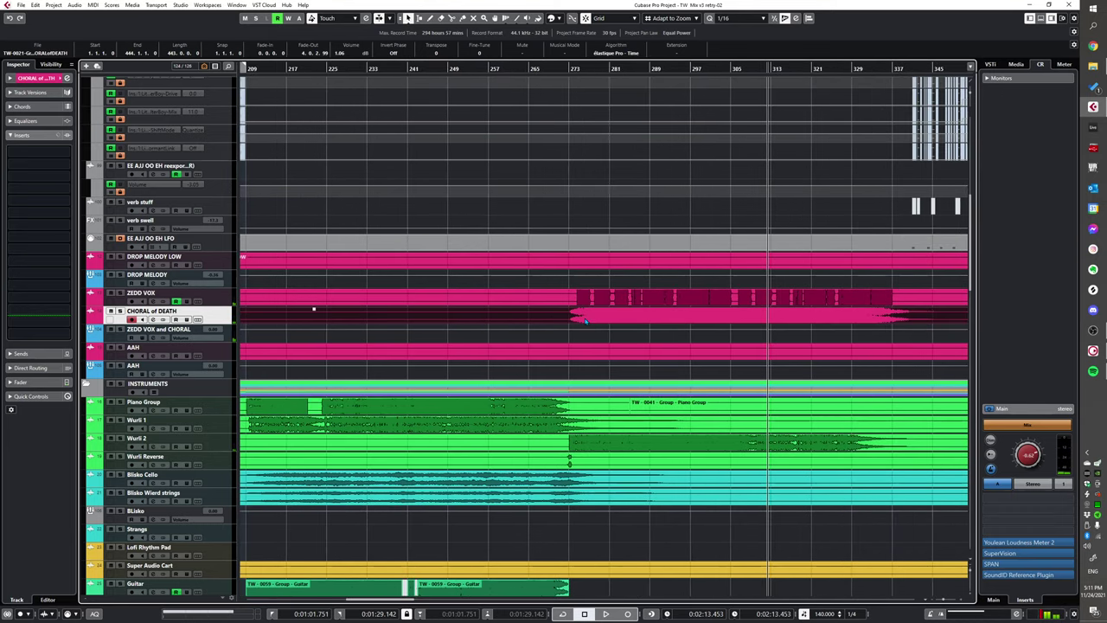
scroll(589, 322, "up", 2)
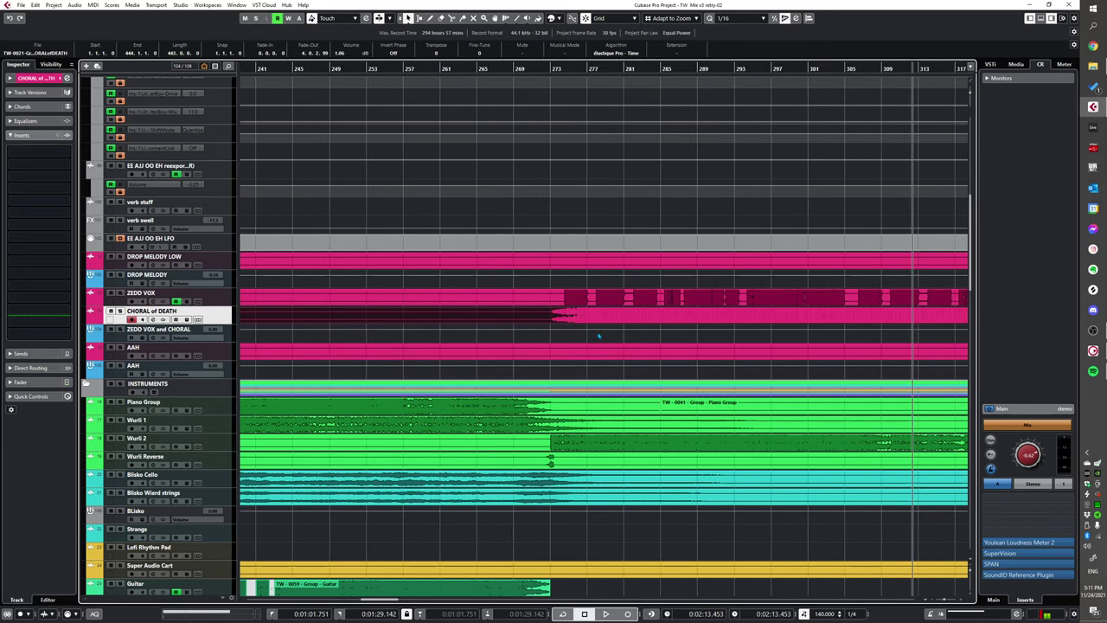
scroll(597, 338, "down", 3)
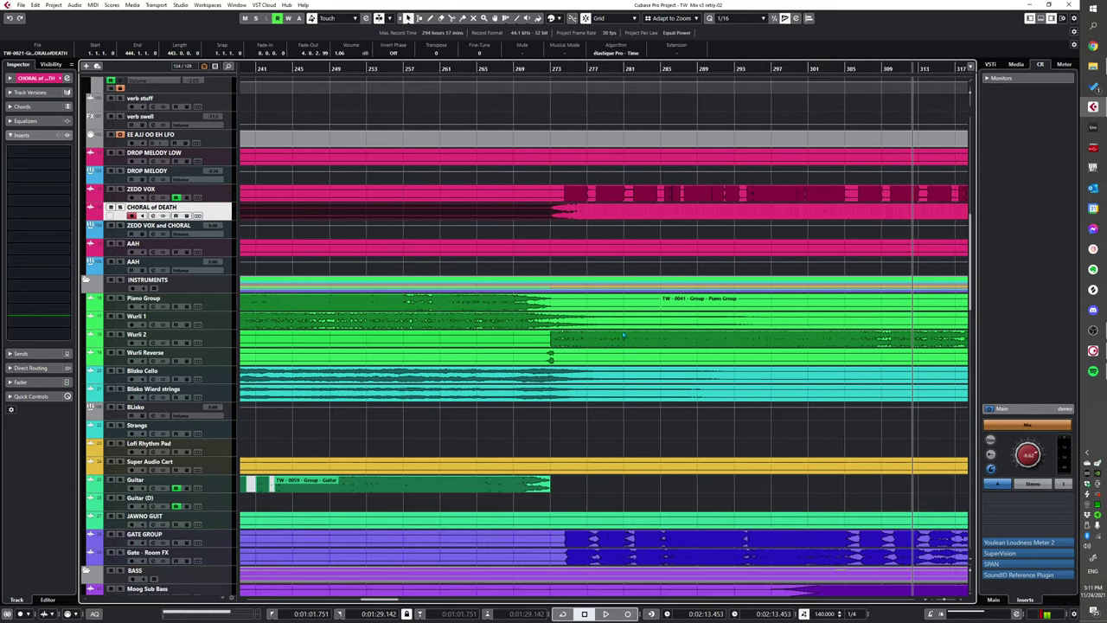
left_click(220, 345)
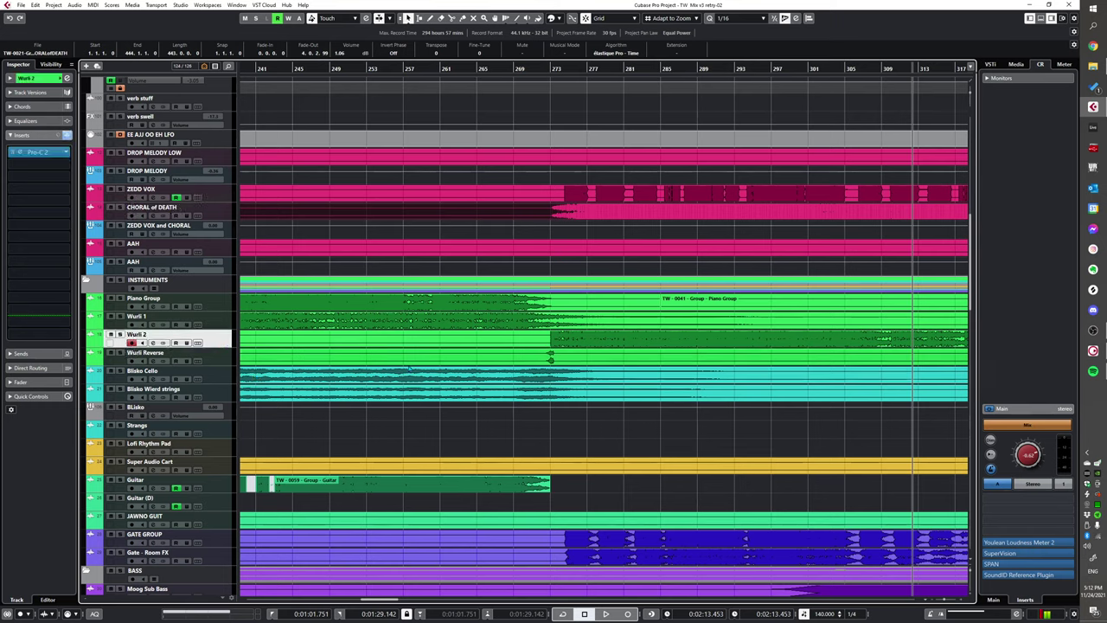
left_click(550, 350)
key("space")
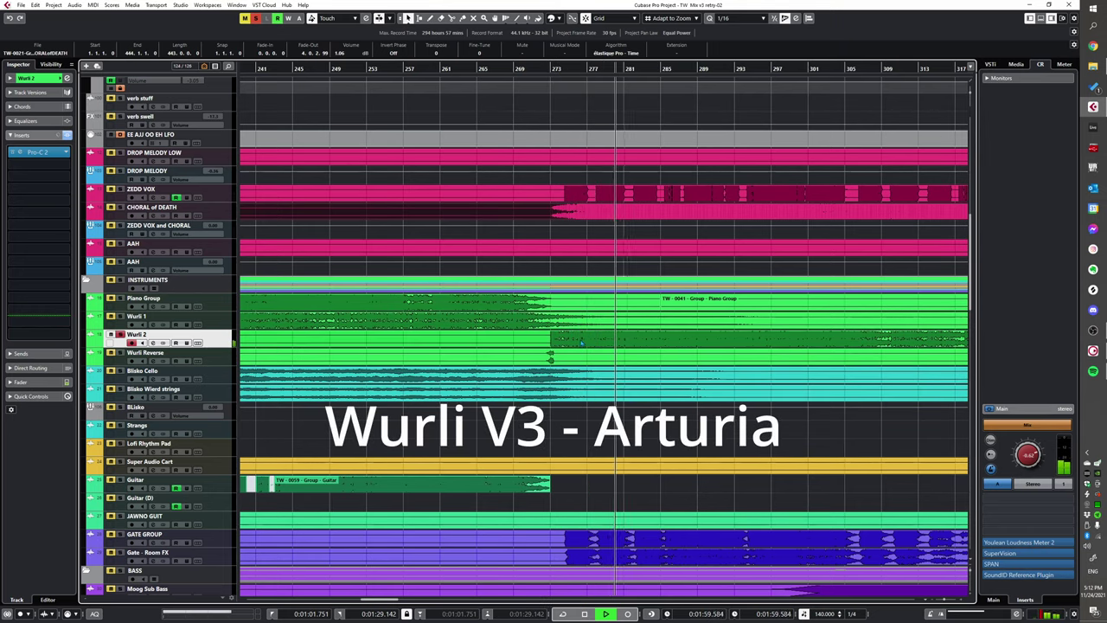
scroll(568, 355, "down", 2)
scroll(519, 346, "down", 5)
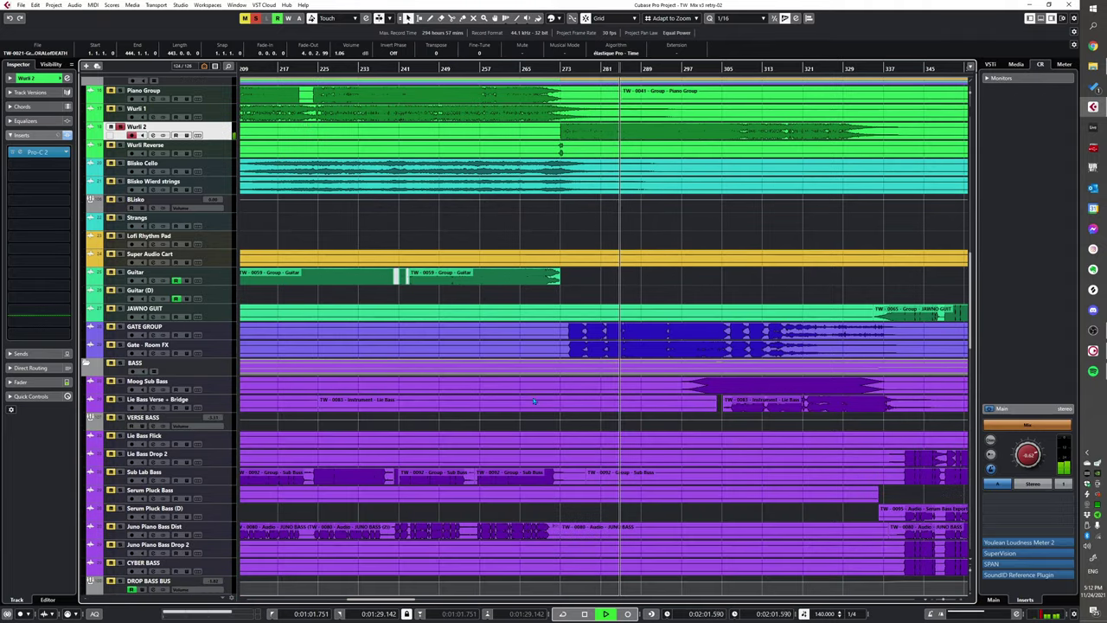
scroll(498, 349, "up", 5)
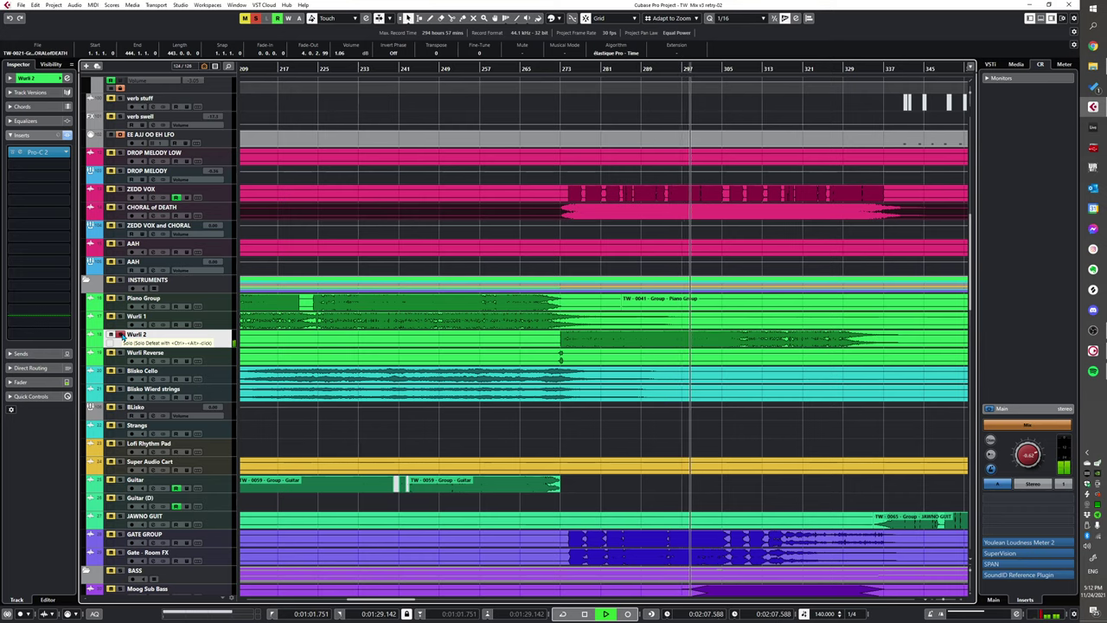
key("space")
left_click(121, 334)
- Solo GATE GROUP and Gate - Room FX together with Moog Sub Bass and Lie Bass Verse + Bridge, and audition them through the bridge
scroll(307, 427, "down", 2)
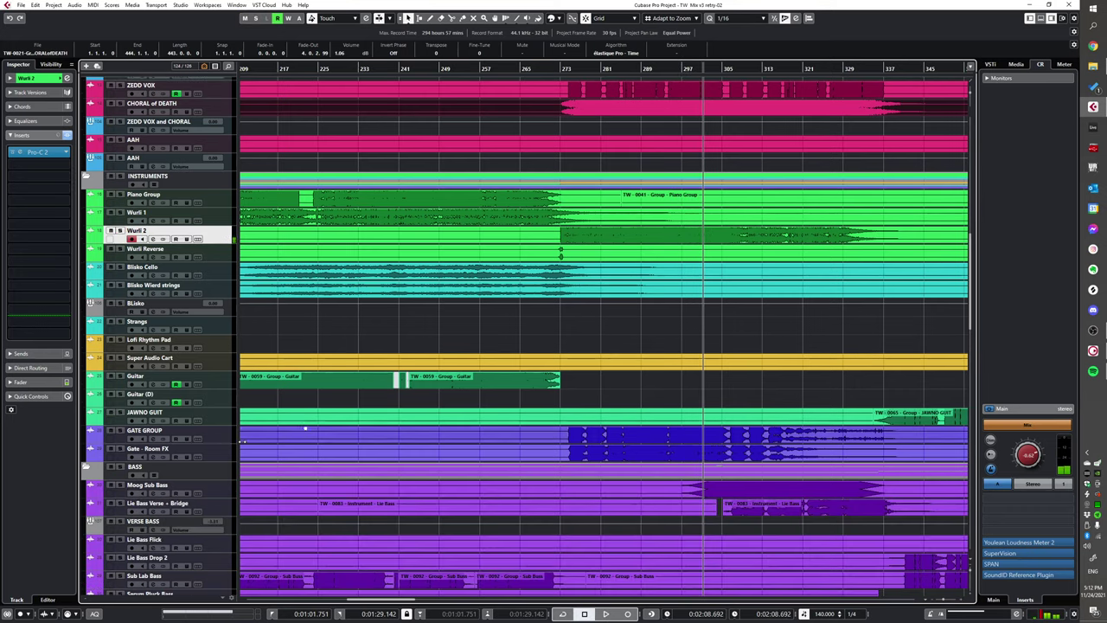
left_click(181, 432)
left_click(181, 450, "shift")
key("s")
left_click(570, 437, "alt+shift")
key("space")
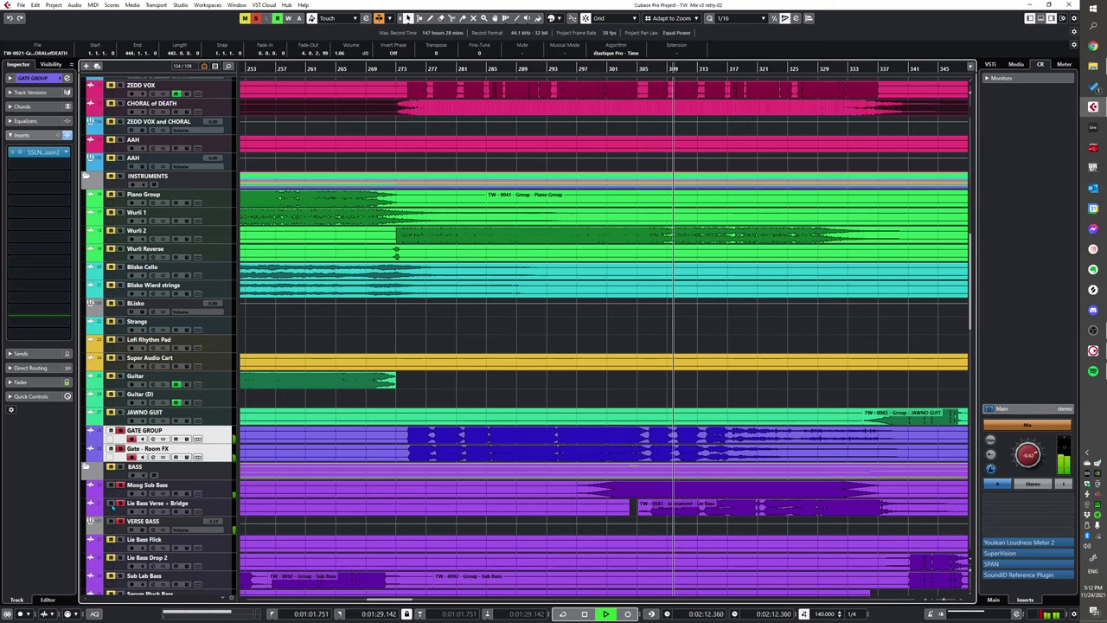
scroll(208, 322, "down", 5)
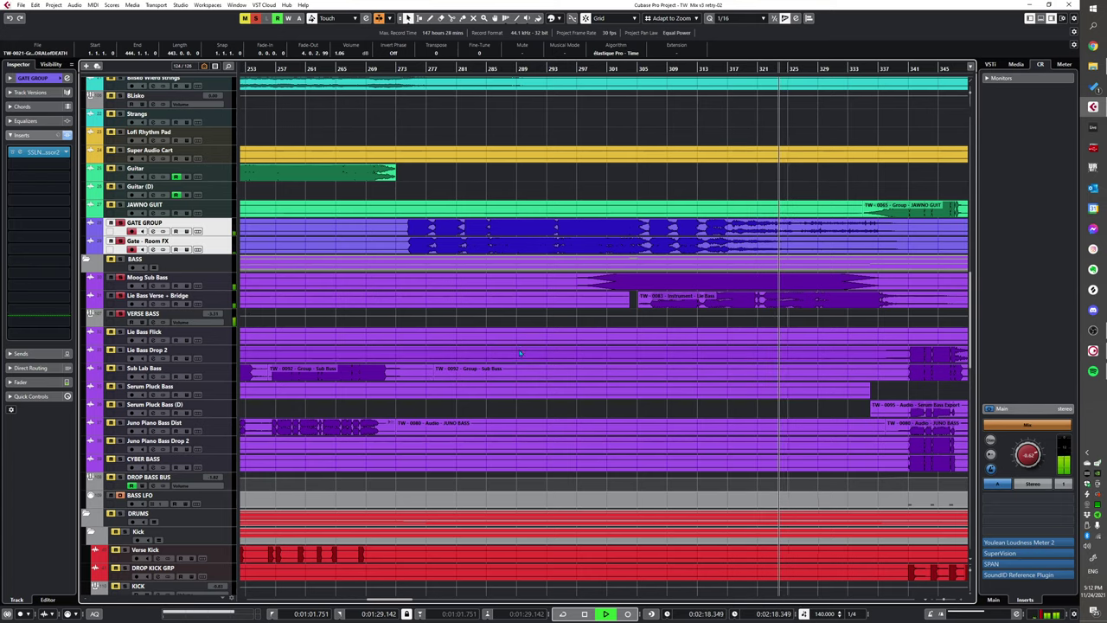
scroll(519, 352, "up", 3)
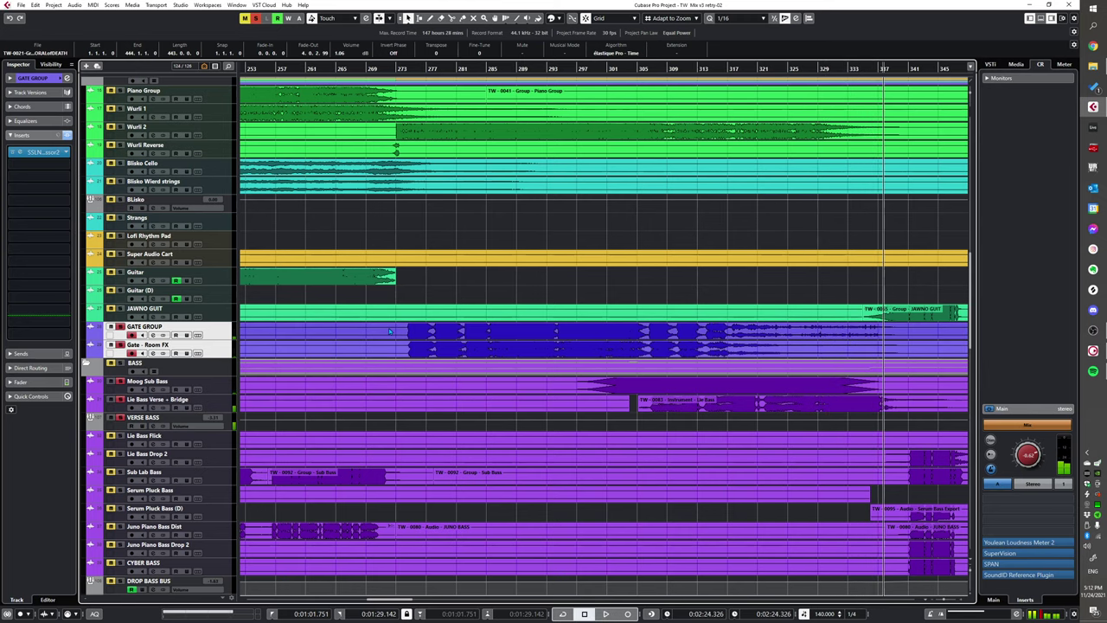
key("space")
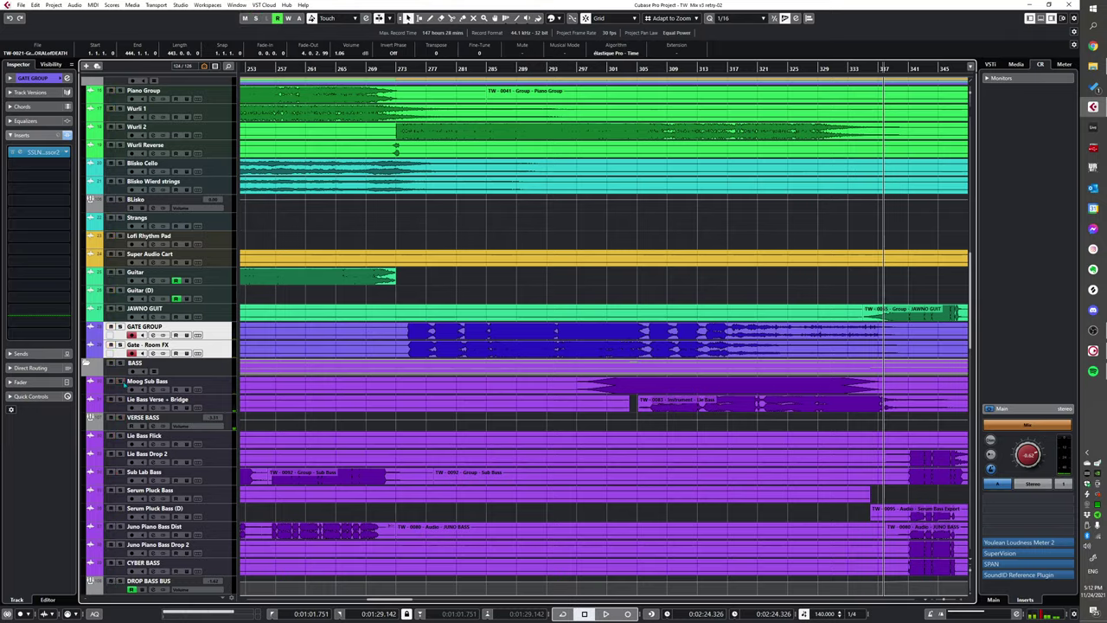
- Solo the VOCALS folder, audition it from the Main VOX entry at about bar 305, and select the Vocal Hi GRP track
scroll(519, 259, "up", 10)
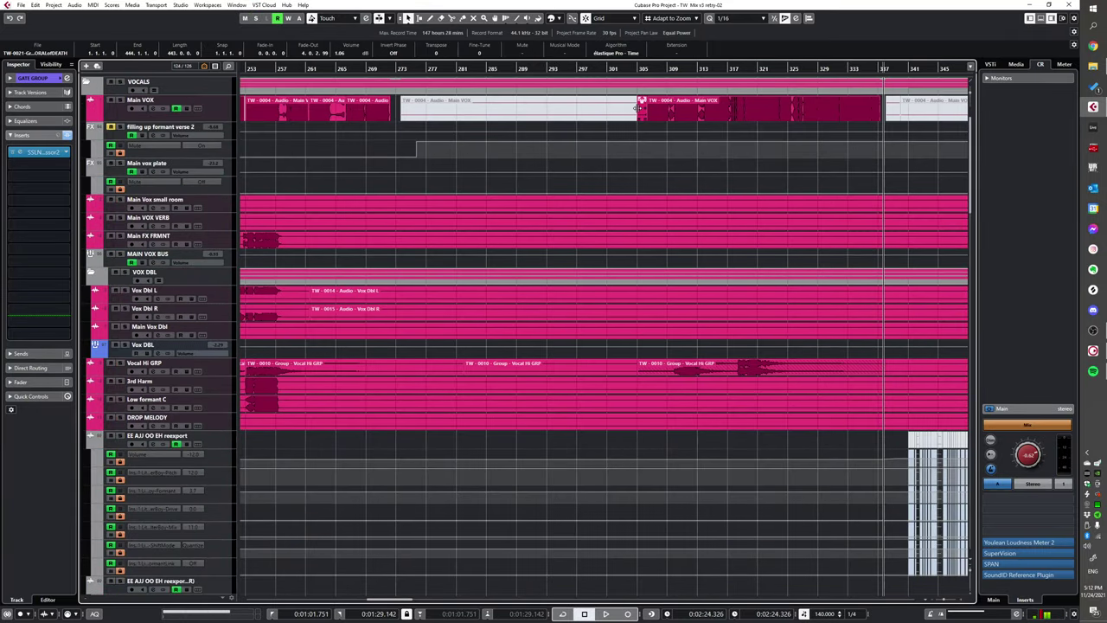
left_click(637, 108)
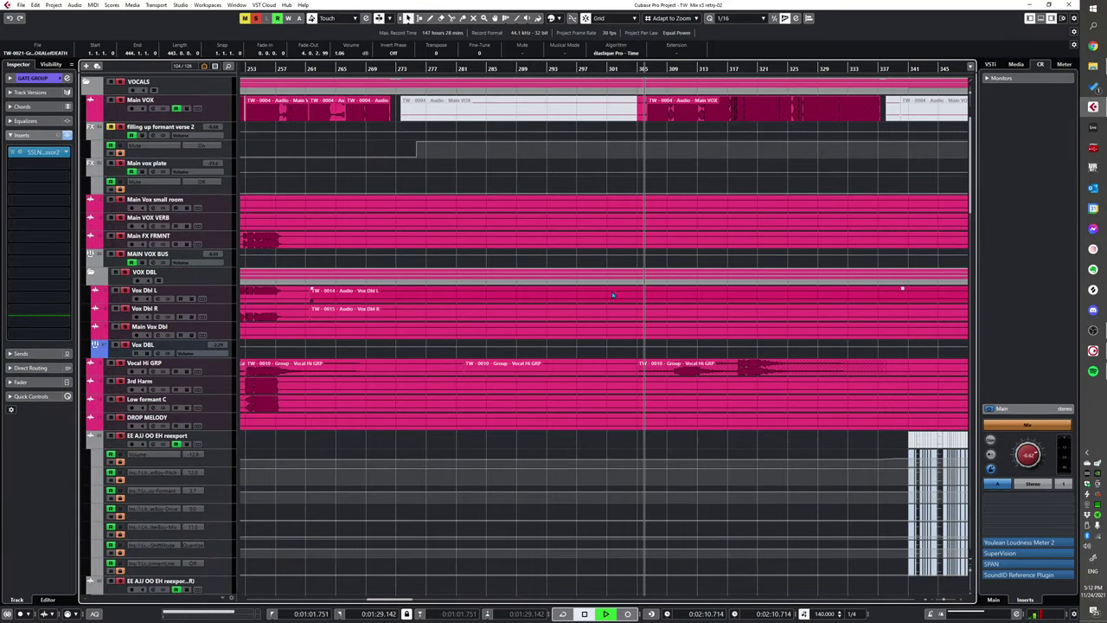
key("space")
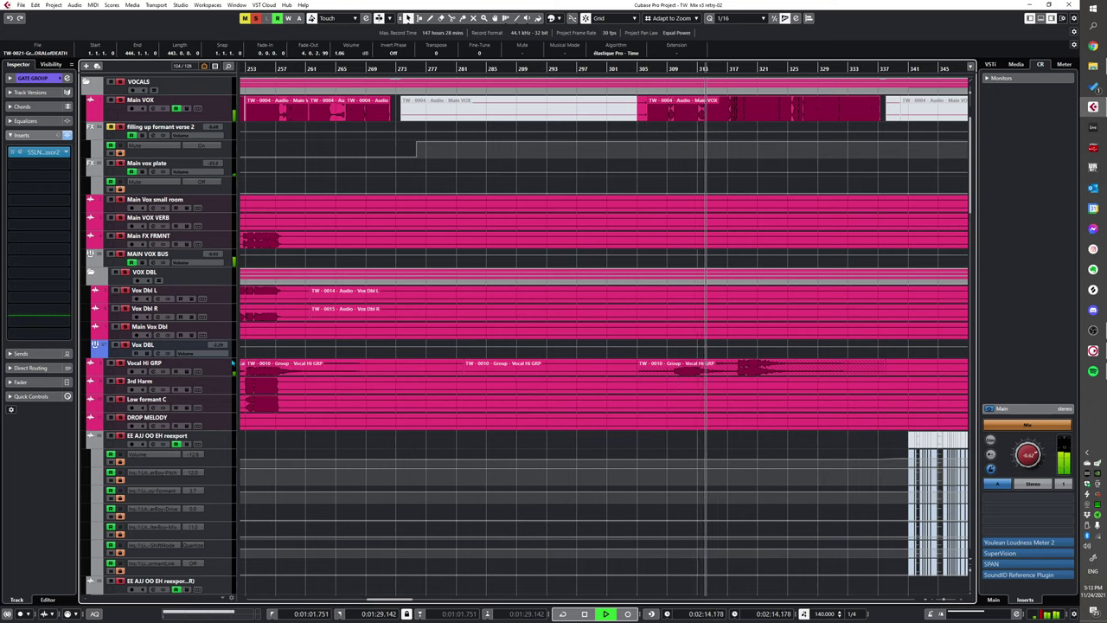
left_click(124, 369)
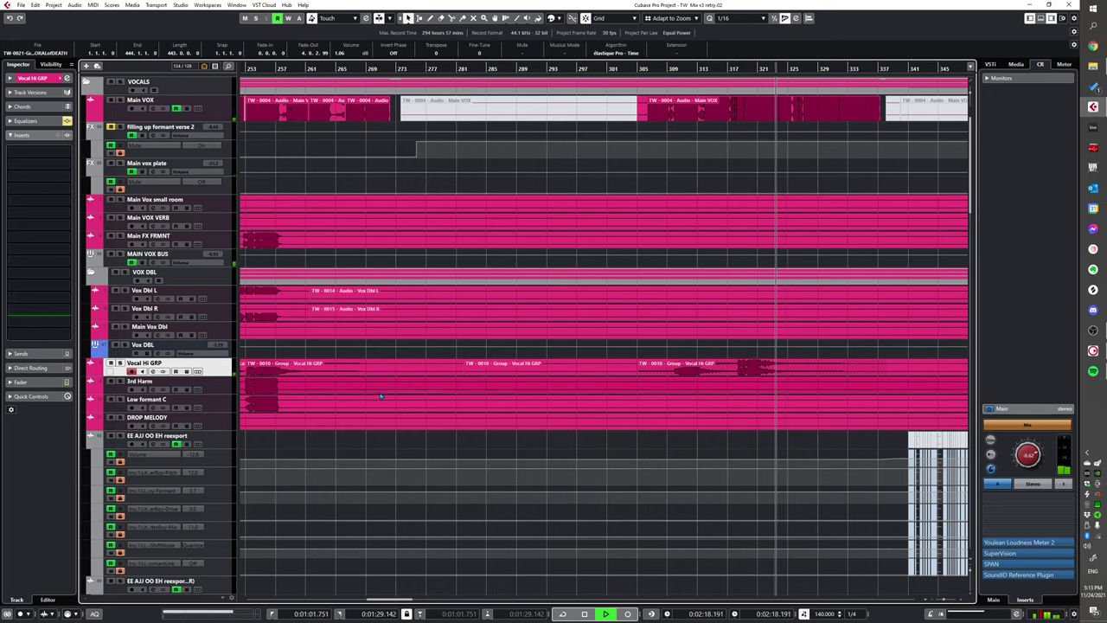
- Solo the Low Pluck Rythm and Clock Loop Bridge tracks and audition them from the start of the clock loop clip
scroll(566, 376, "down", 4)
scroll(566, 376, "down", 2, "ctrl")
scroll(565, 376, "down", 12)
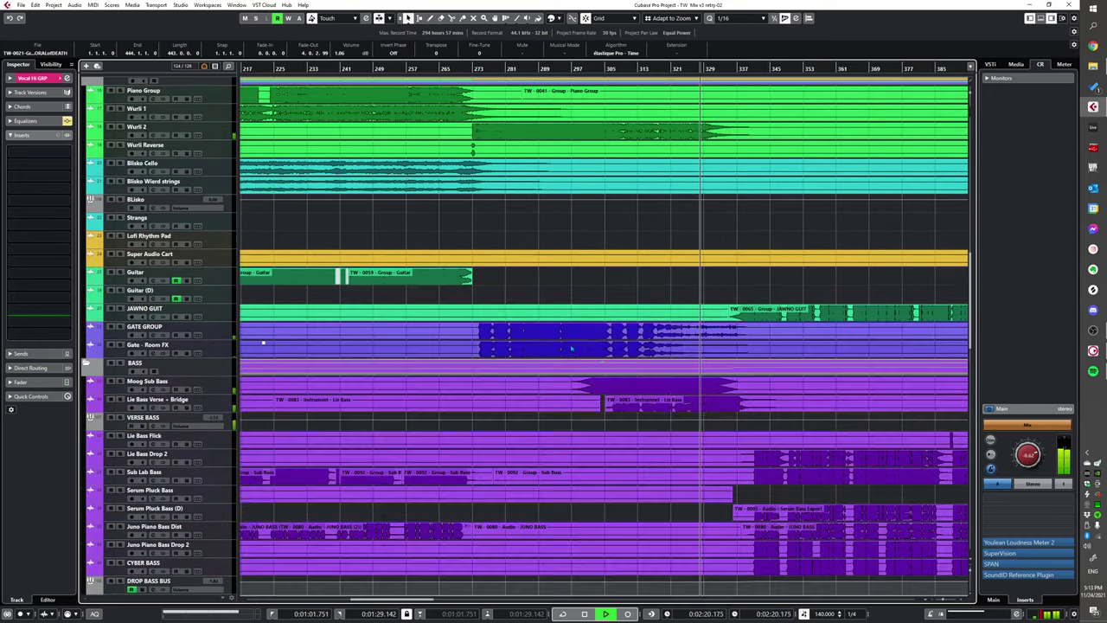
key("space")
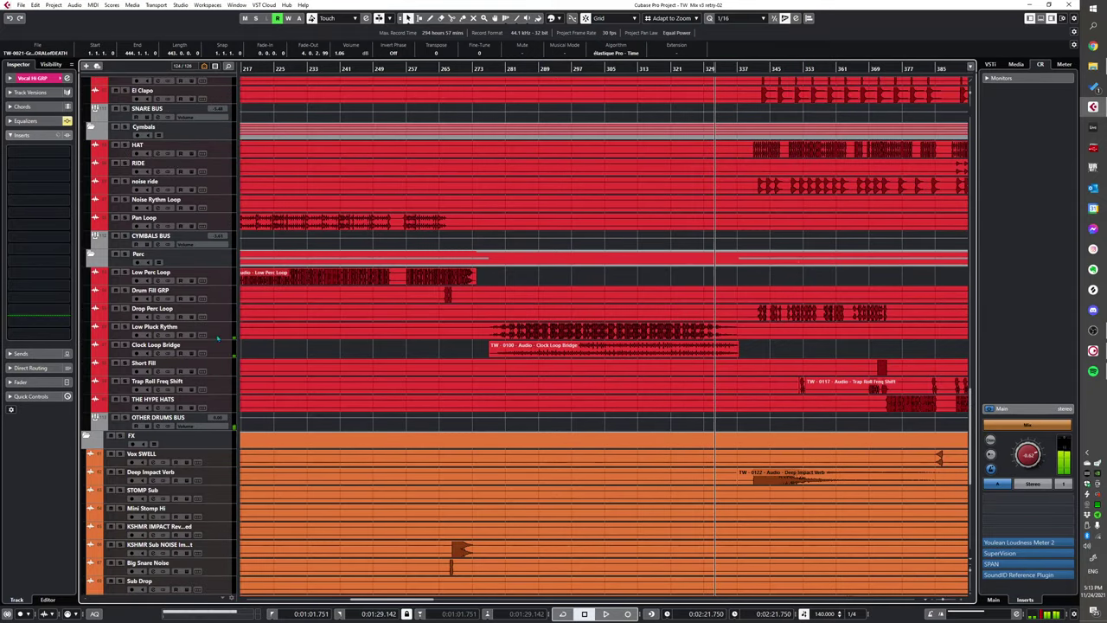
left_click(213, 353, "shift")
key("s")
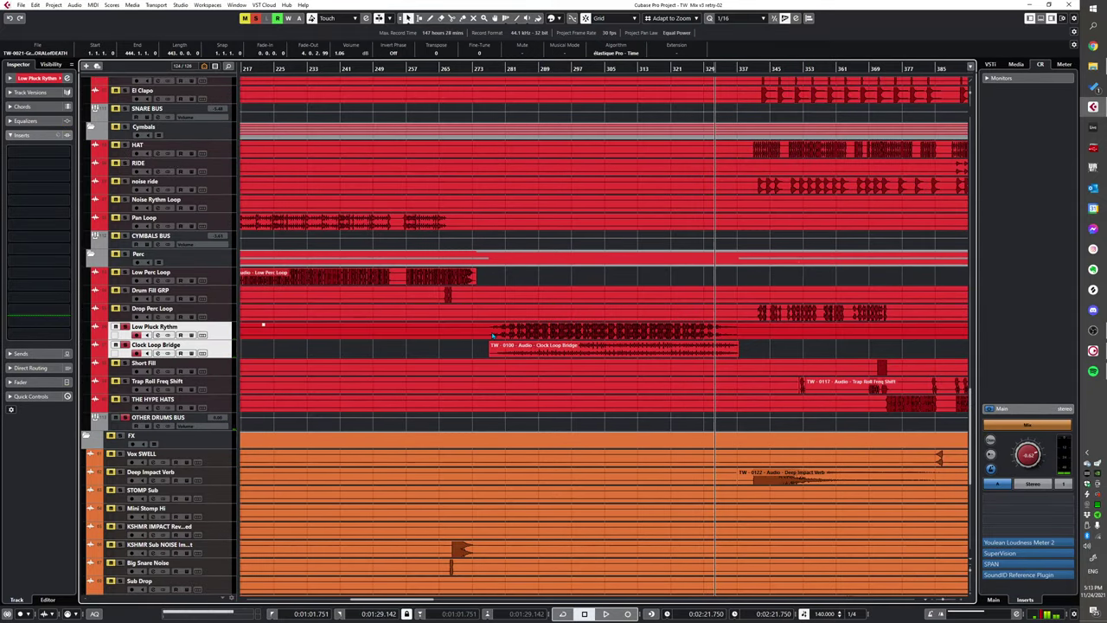
left_click(496, 336, "alt+shift")
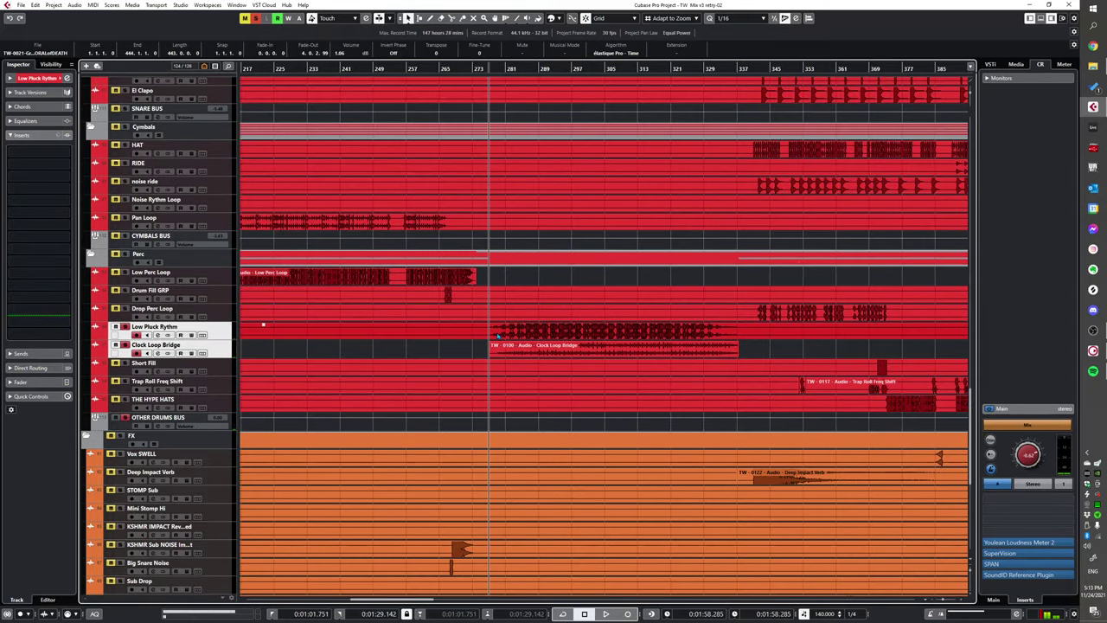
left_click(592, 345)
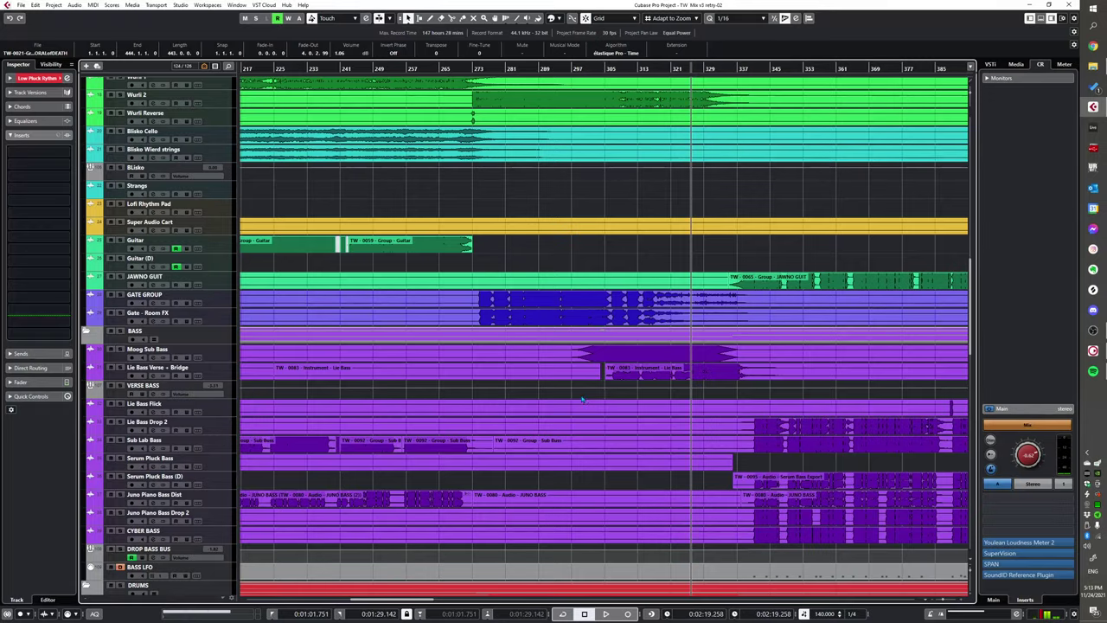
- Solo the ZEDD VOX track and audition it from its entry just after bar 273
scroll(573, 398, "up", 5)
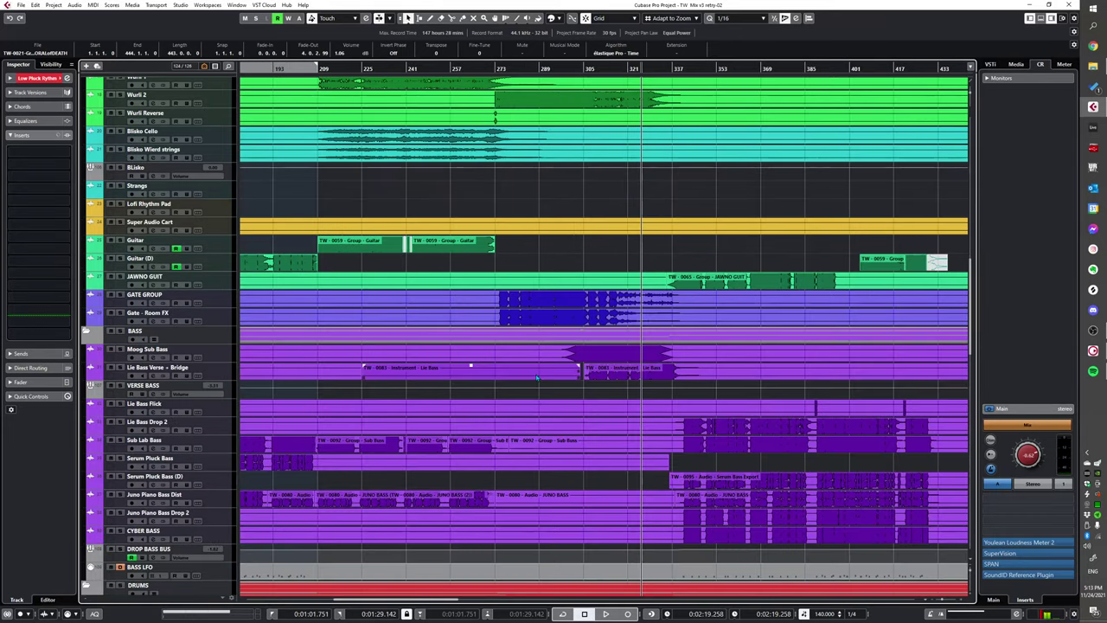
key("h")
scroll(480, 210, "up", 5)
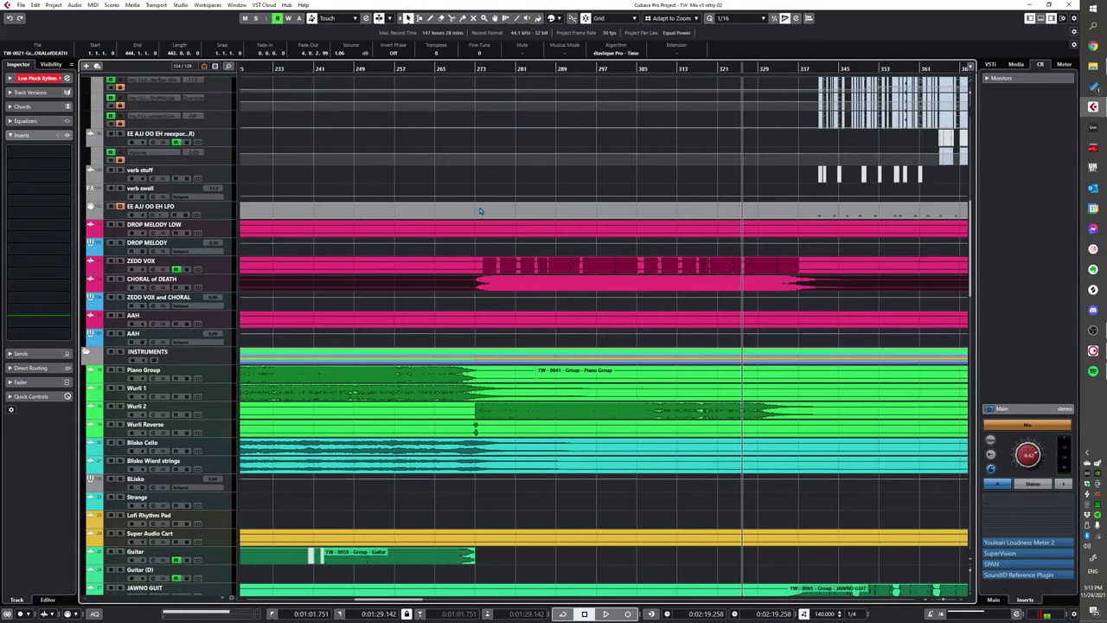
scroll(480, 210, "down", 5)
scroll(553, 253, "up", 12)
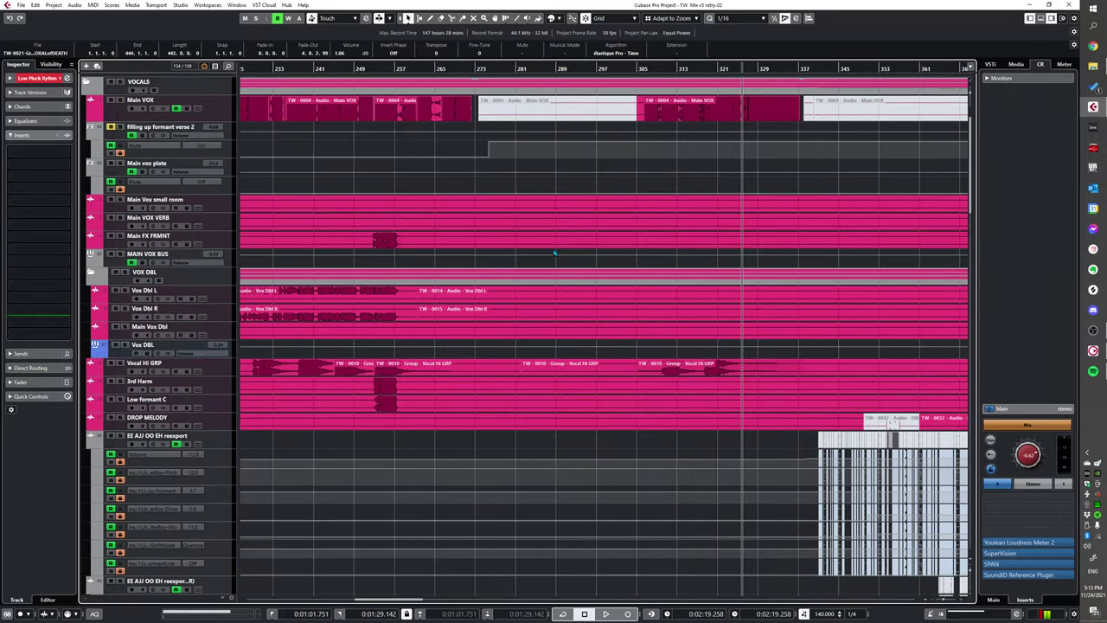
scroll(554, 253, "down", 5)
left_click(229, 407)
key("s")
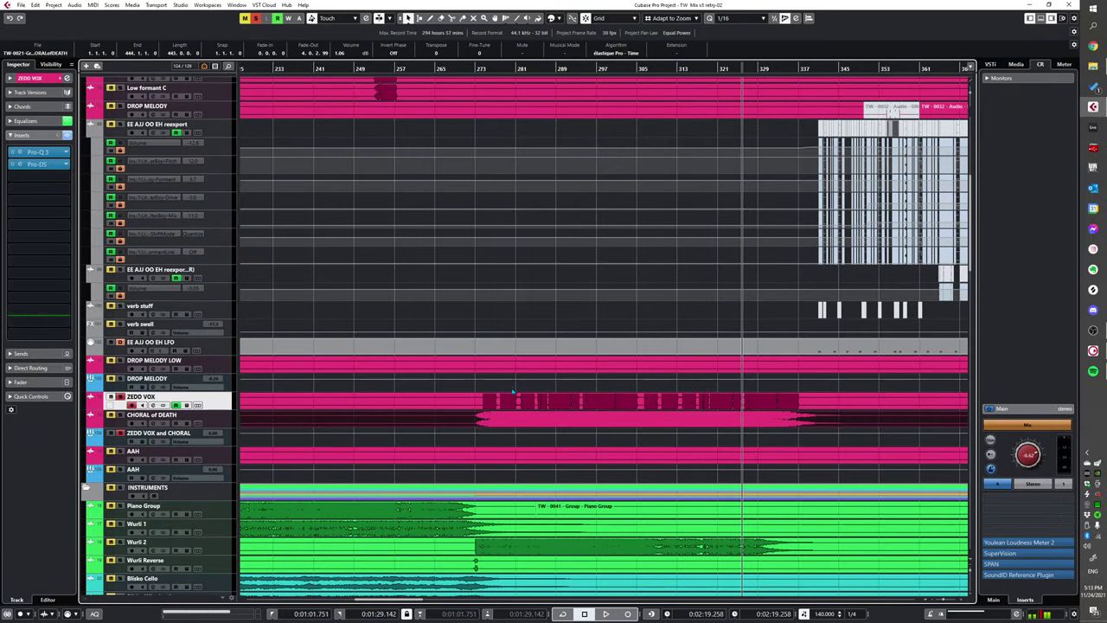
left_click(481, 404, "alt+shift")
key("space")
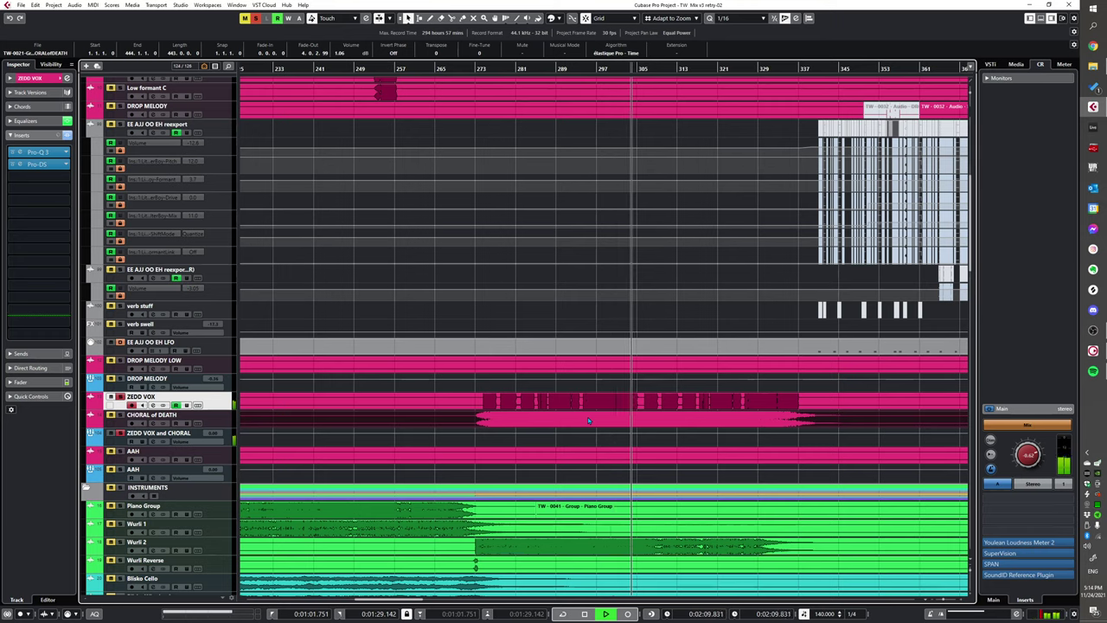
- Select the Main VOX event at about bar 306, review the Generate Harmony Voices settings for it, and close them without generating
key("space")
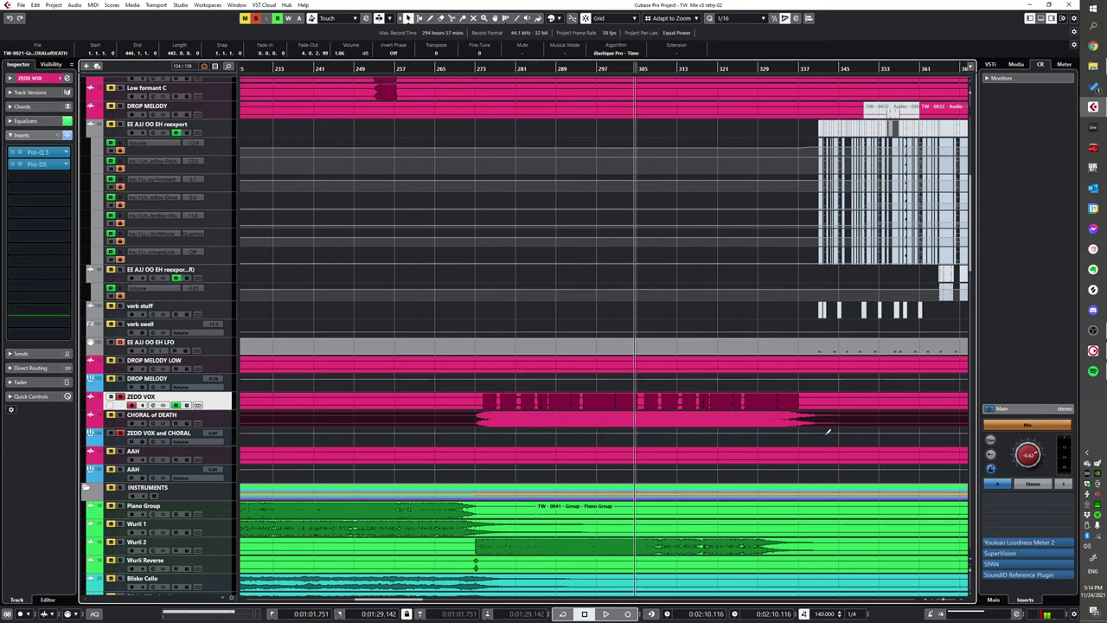
scroll(605, 242, "up", 4)
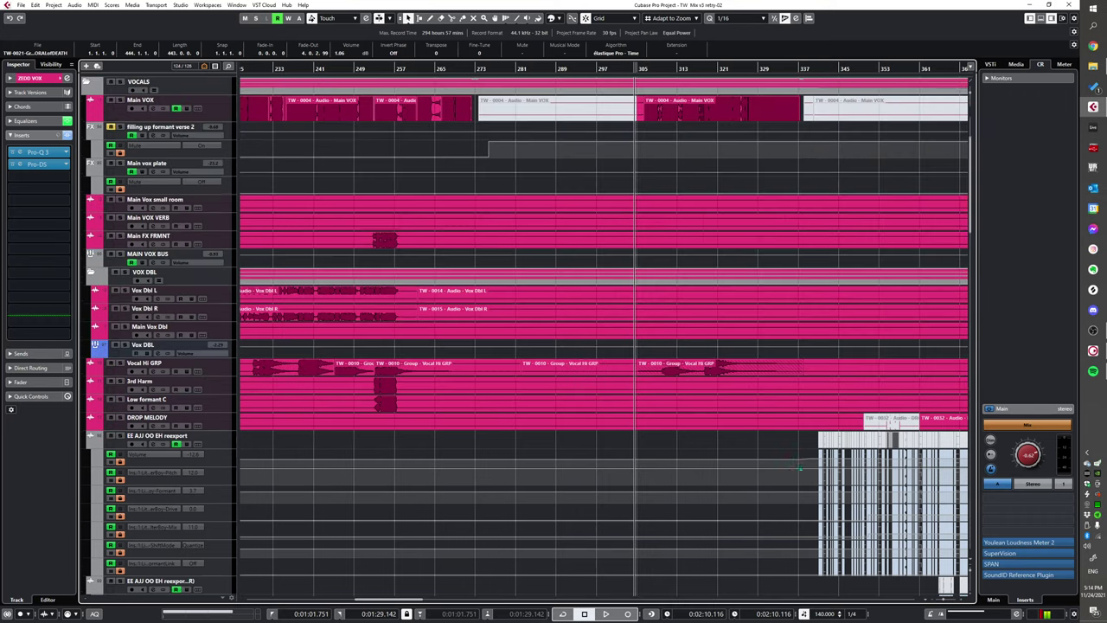
left_click(692, 110)
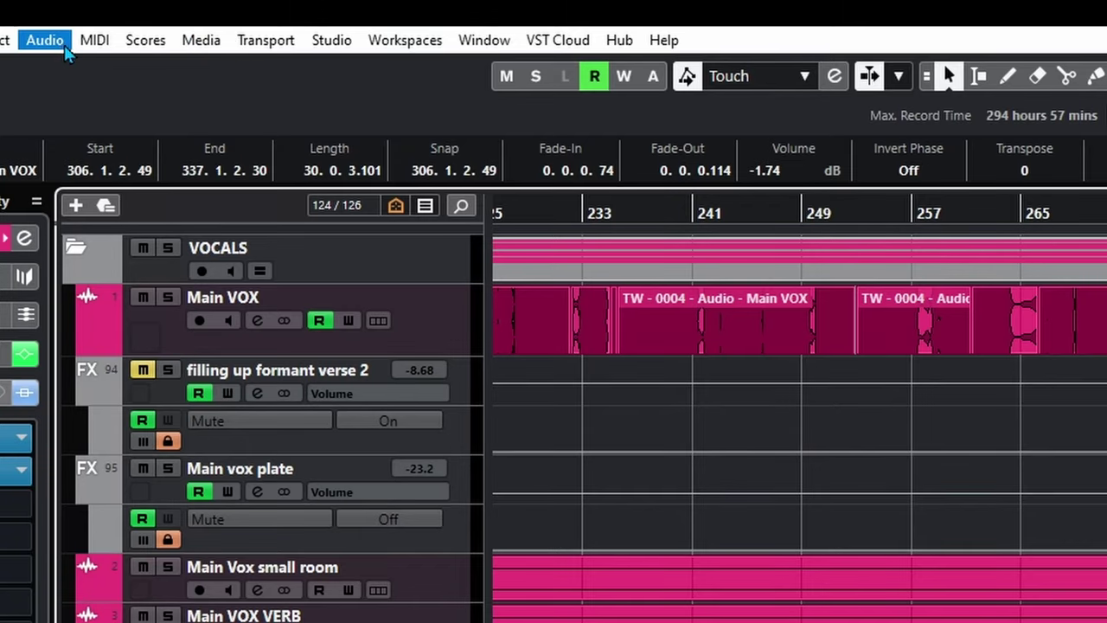
left_click(44, 40)
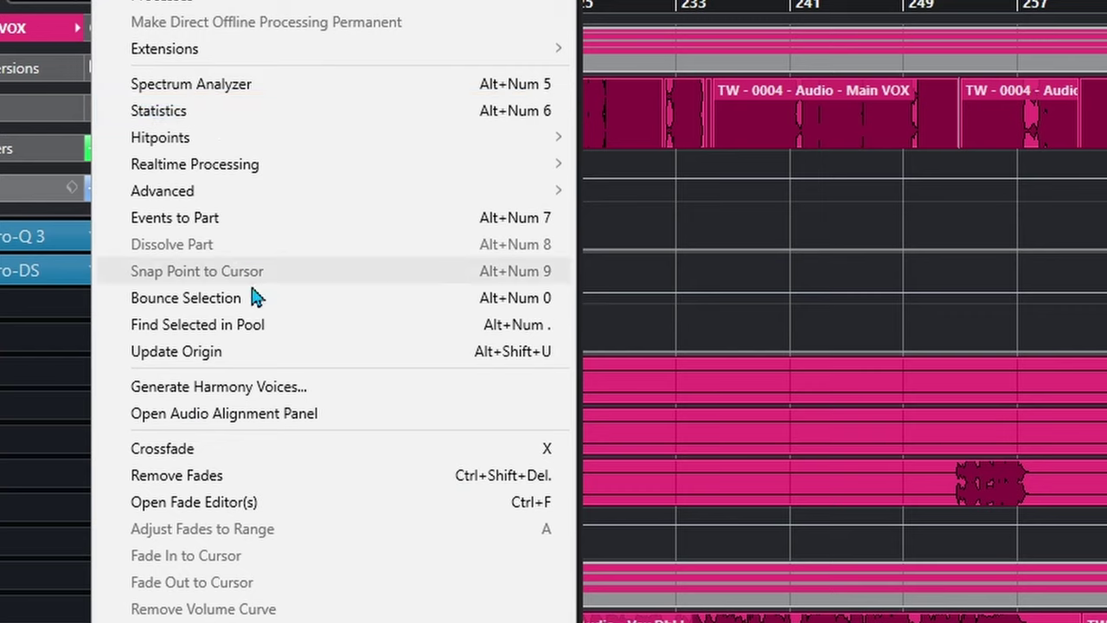
left_click(177, 589)
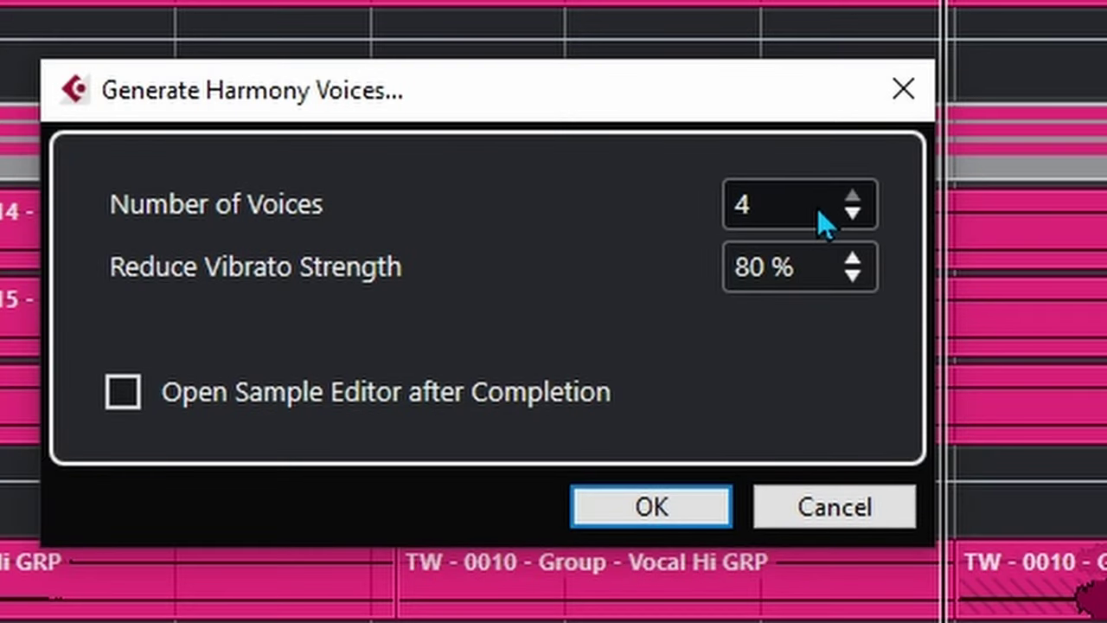
scroll(809, 212, "down", 3)
scroll(799, 212, "up", 3)
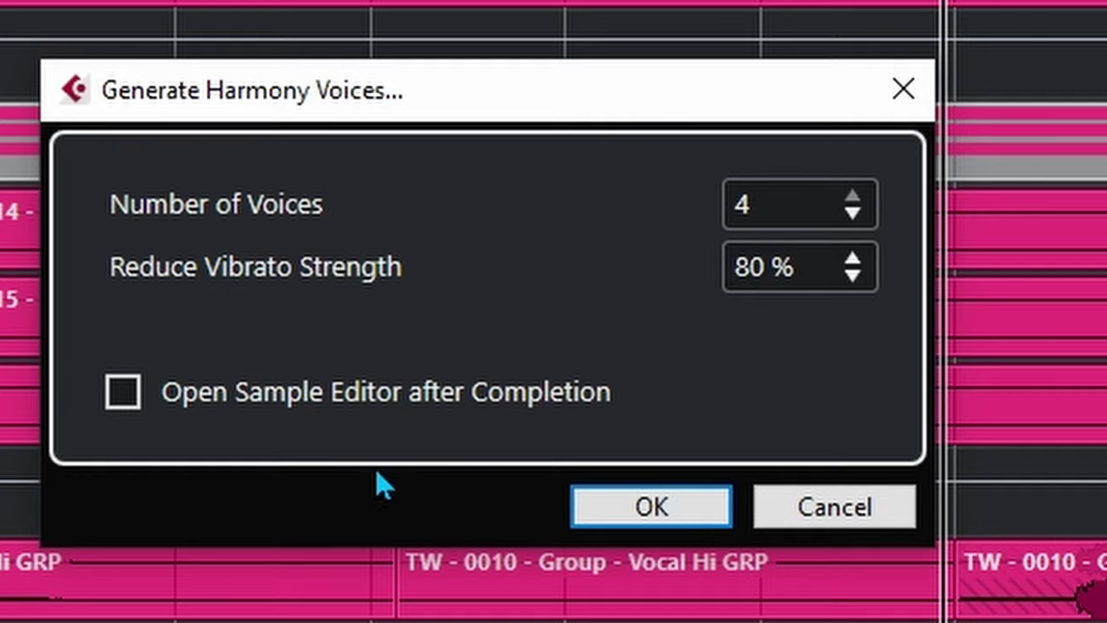
left_click(821, 510)
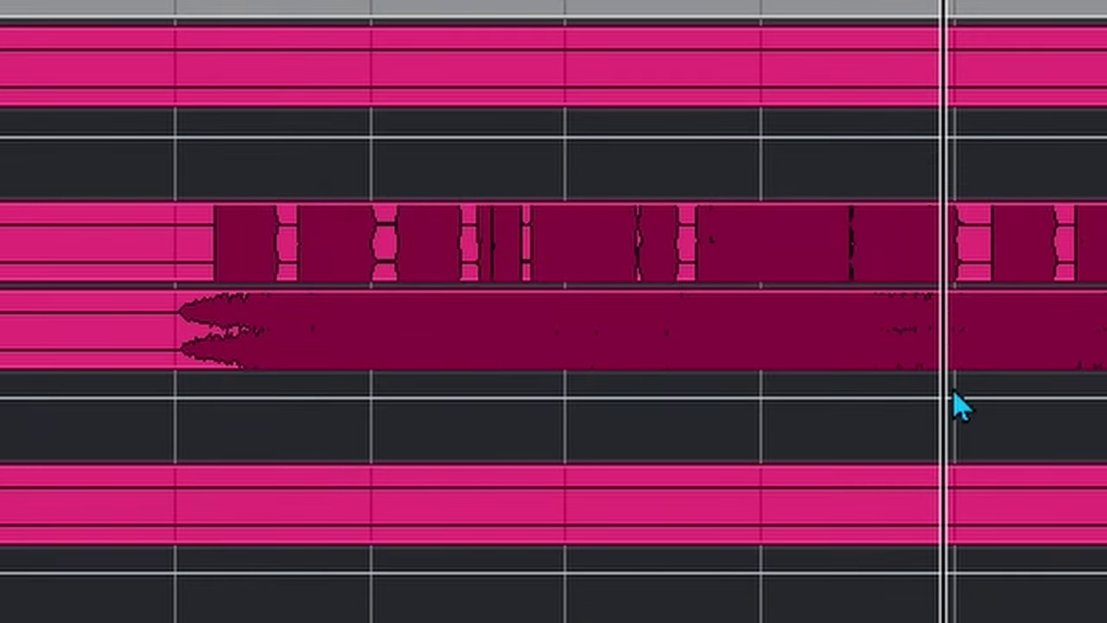
- Replay the soloed ZEDD VOX track from bar 273
scroll(505, 312, "down", 3)
scroll(506, 313, "up", 4)
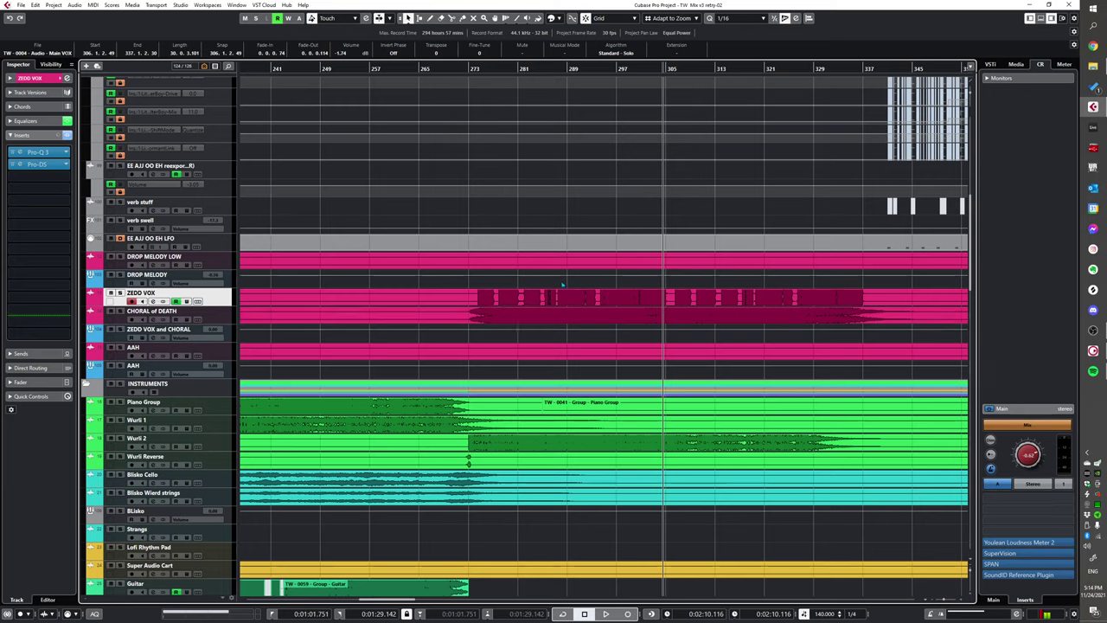
left_click(468, 281)
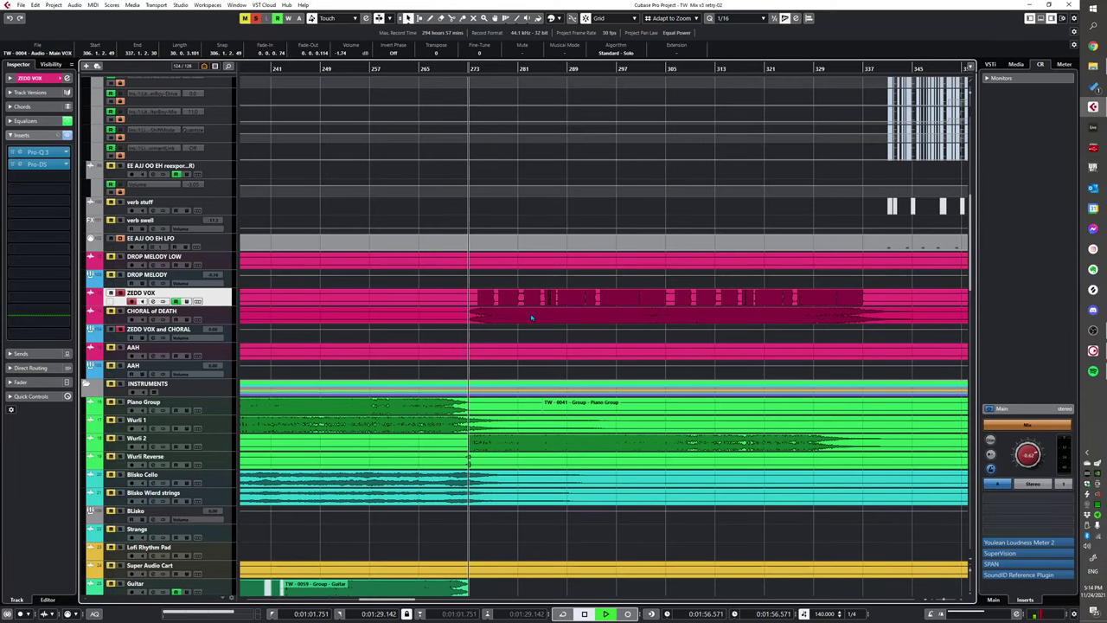
key("space")
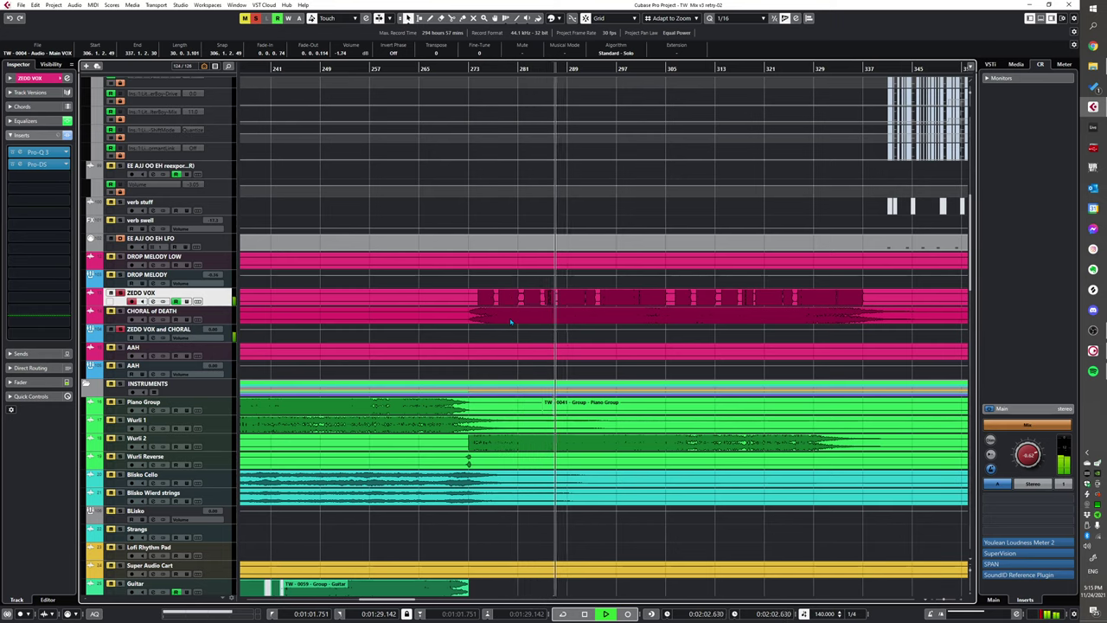
key("space")
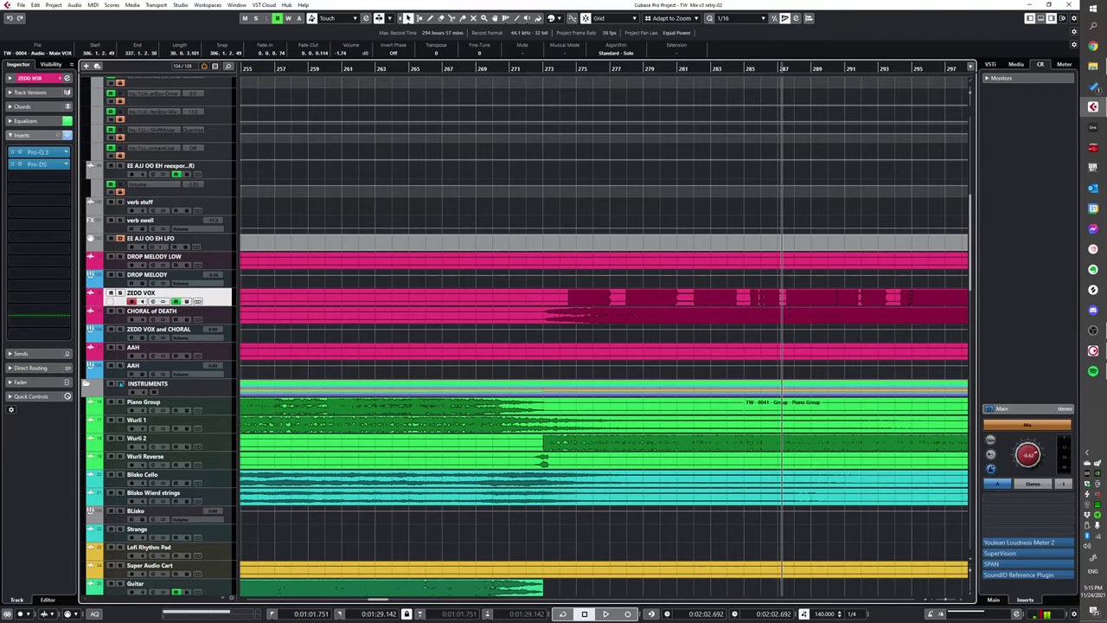
- Audition the Wurli Reverse swell into bar 273 soloed, and in the full mix from about bar 271
left_click(120, 383)
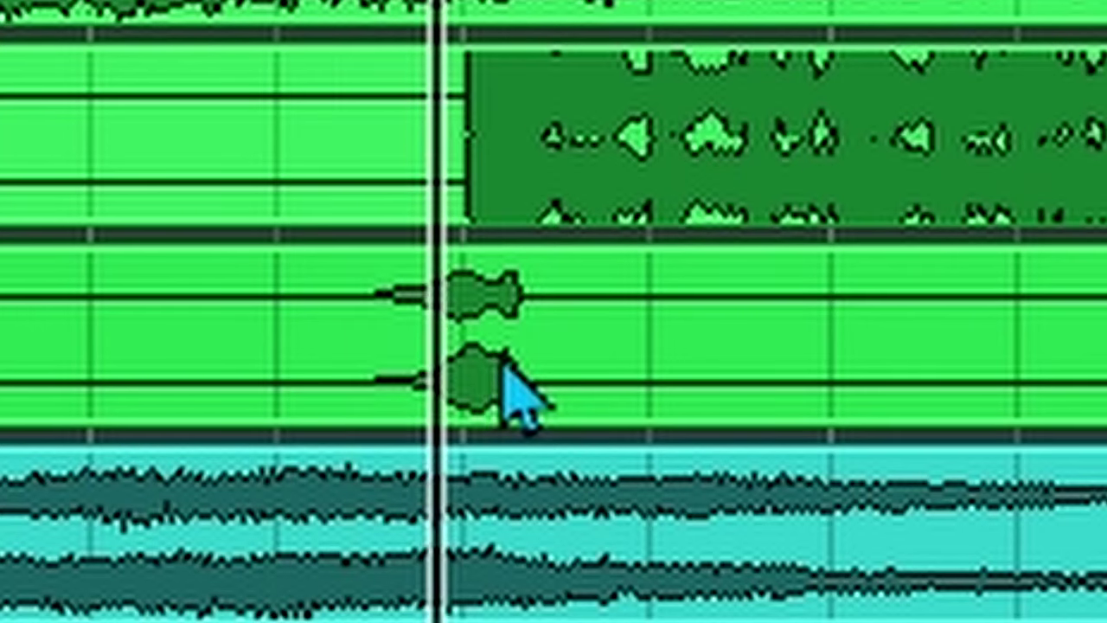
key("space")
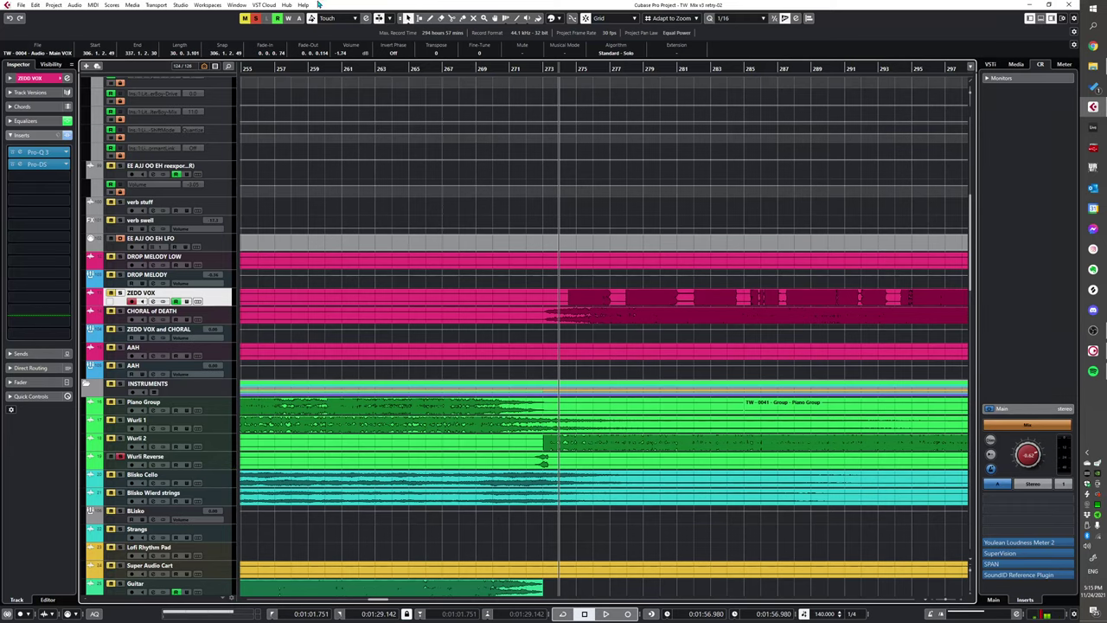
left_click(536, 68)
left_click(509, 68)
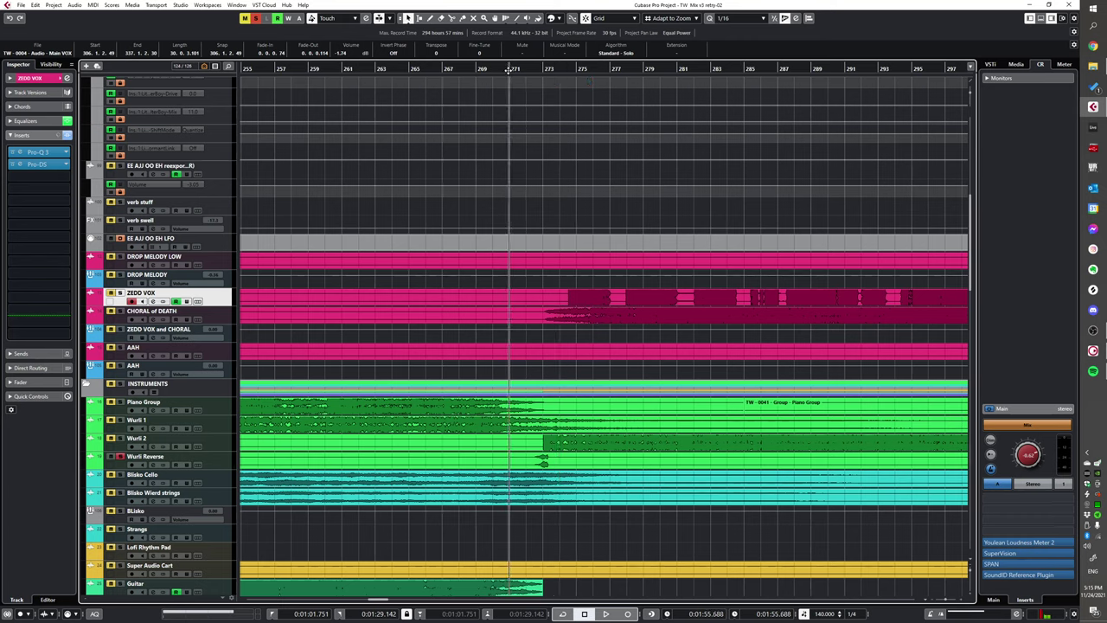
left_click(120, 457)
key("space")
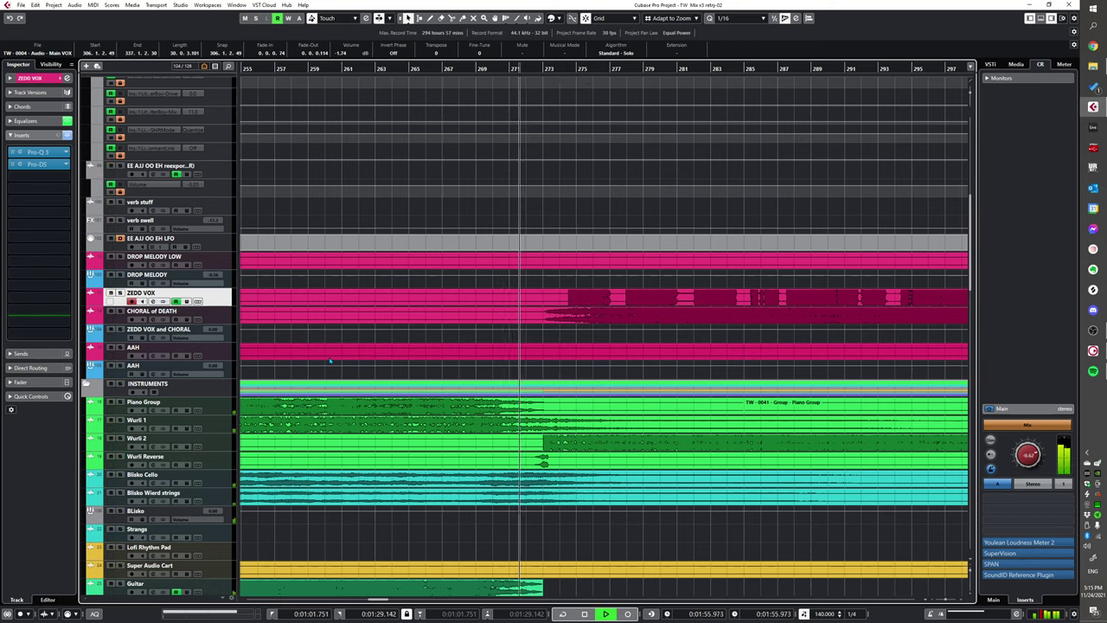
key("space")
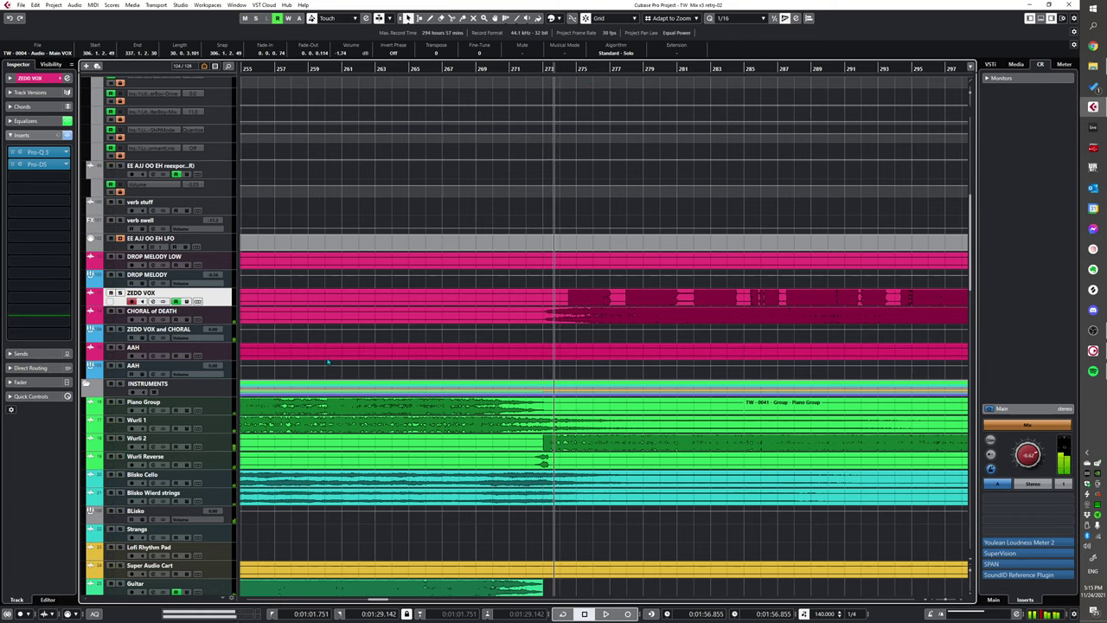
- Solo the Wurli Reverse track again and audition it from about bar 272
left_click(535, 447)
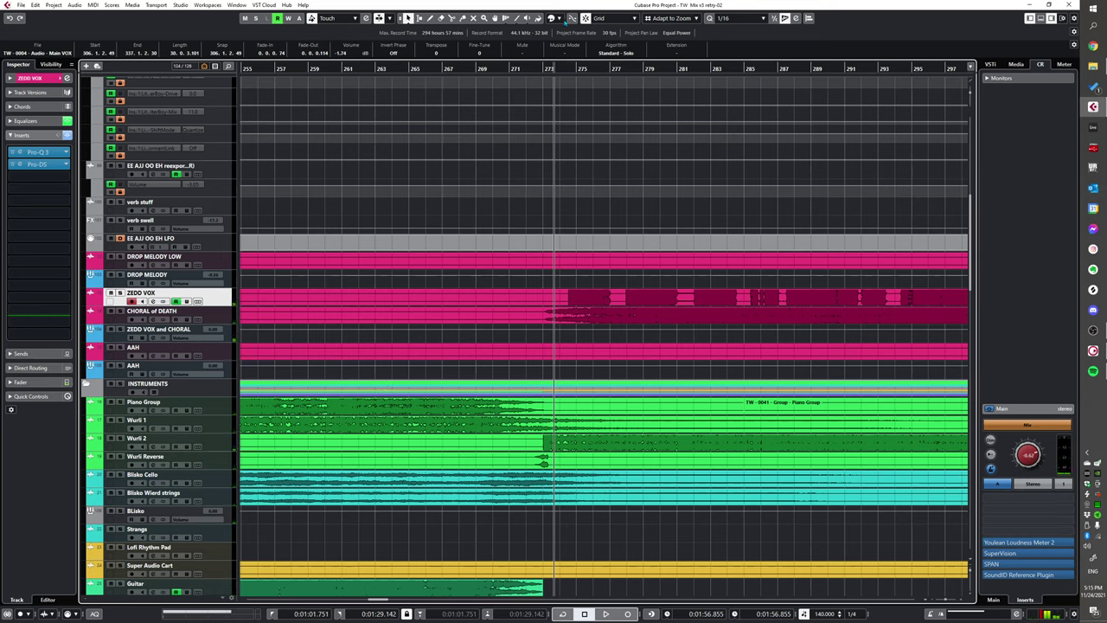
left_click(526, 69)
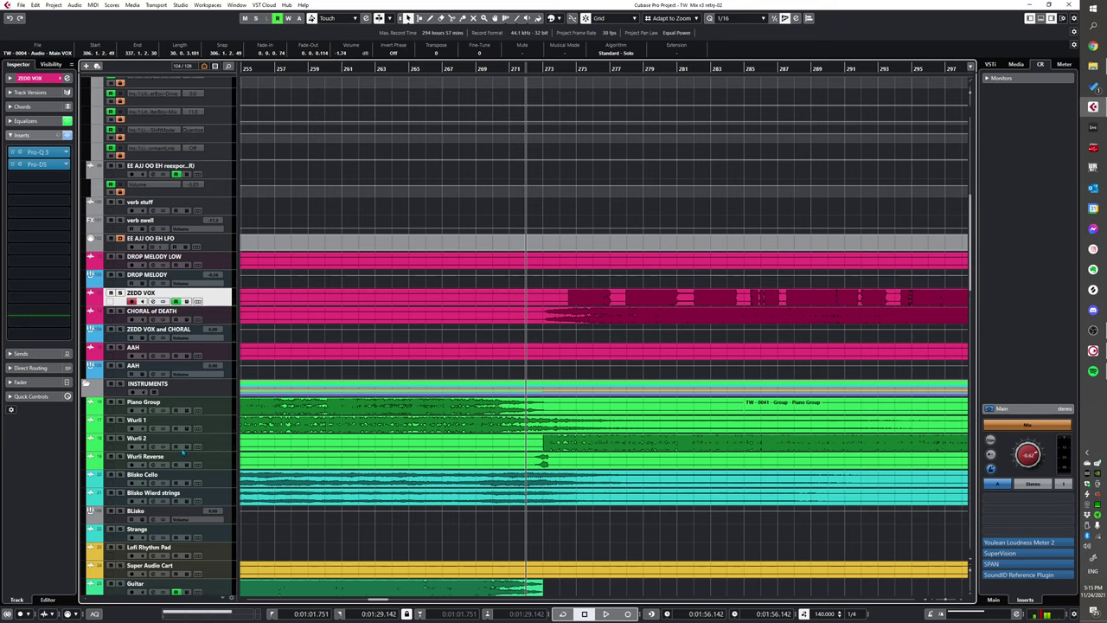
key("space")
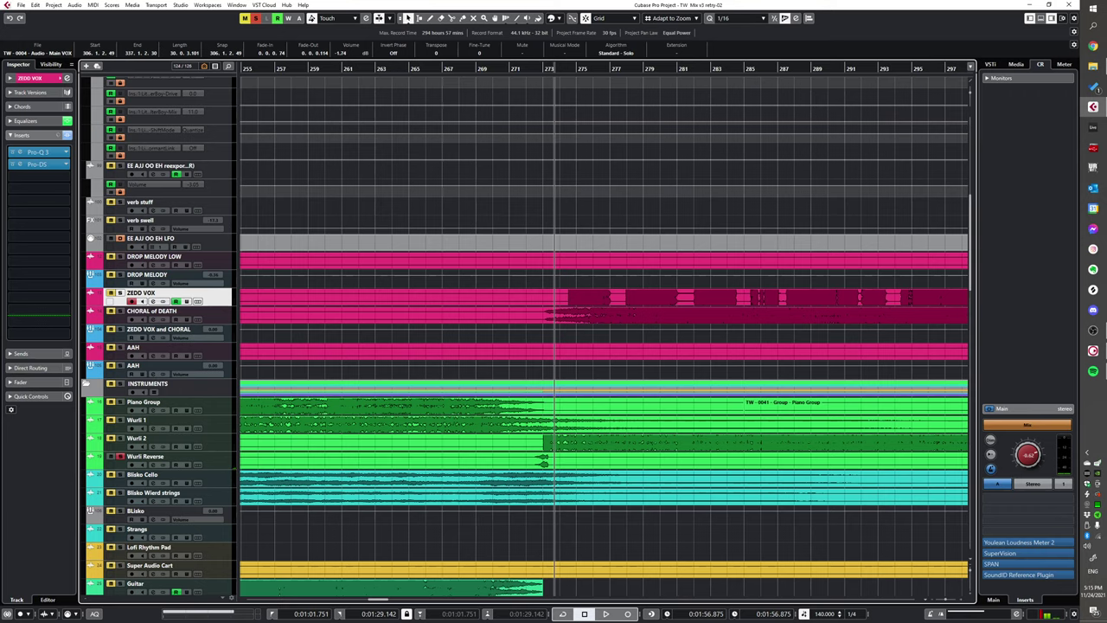
- Clear the solo and audition the full mix from about bar 325 through the end of the bridge into the drop
scroll(519, 346, "down", 5)
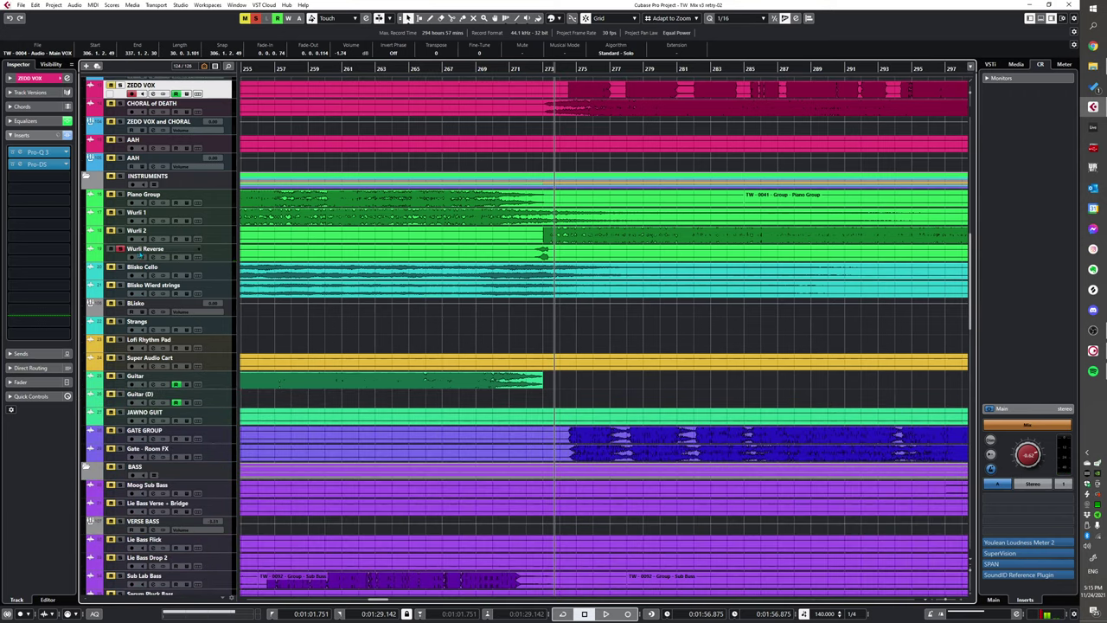
scroll(531, 294, "up", 1)
scroll(526, 321, "down", 8)
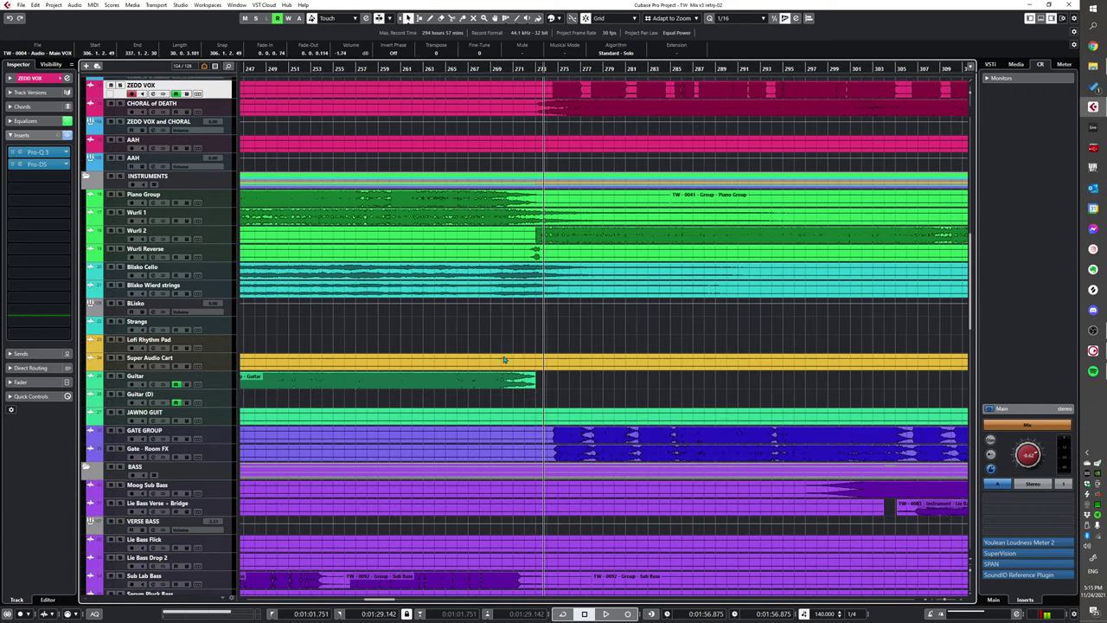
scroll(519, 363, "down", 5)
key("g")
key("g")
scroll(621, 357, "up", 10)
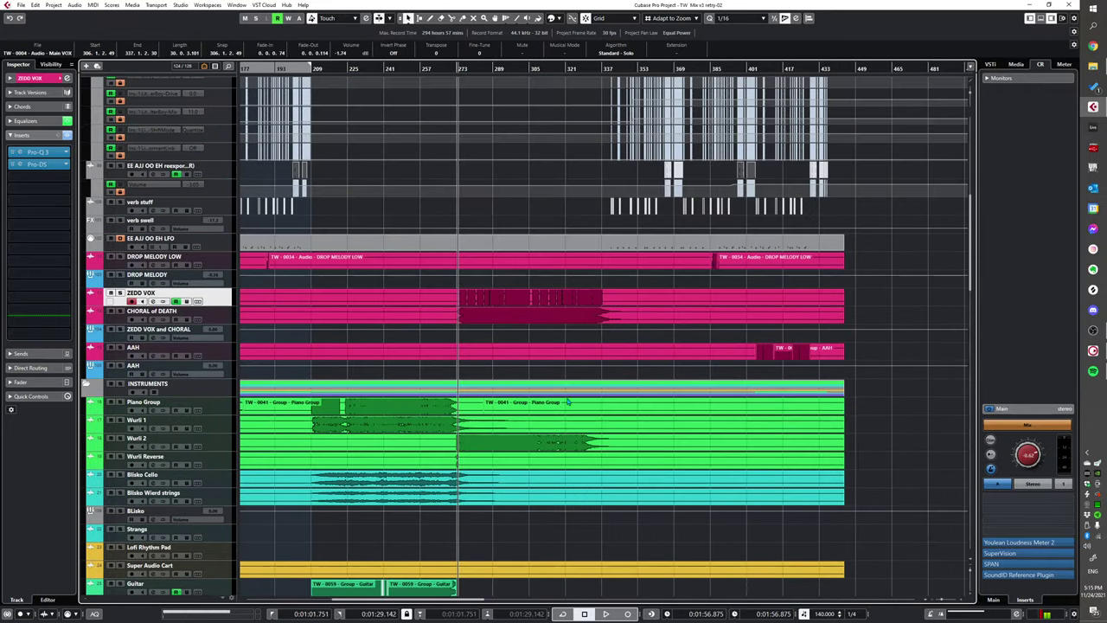
scroll(604, 348, "up", 7)
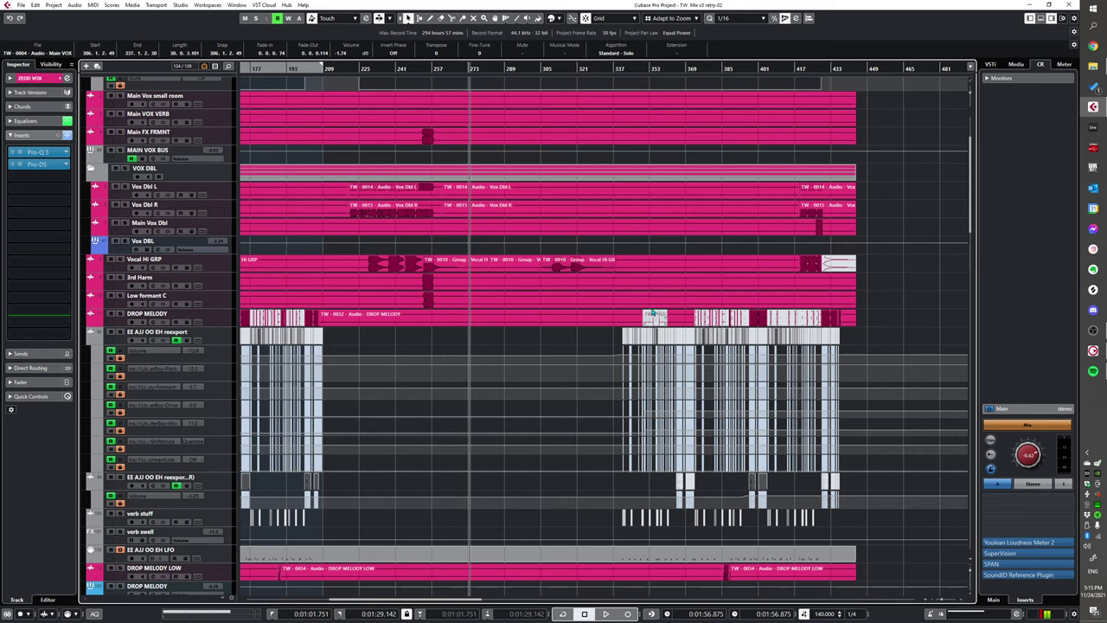
left_click(589, 318)
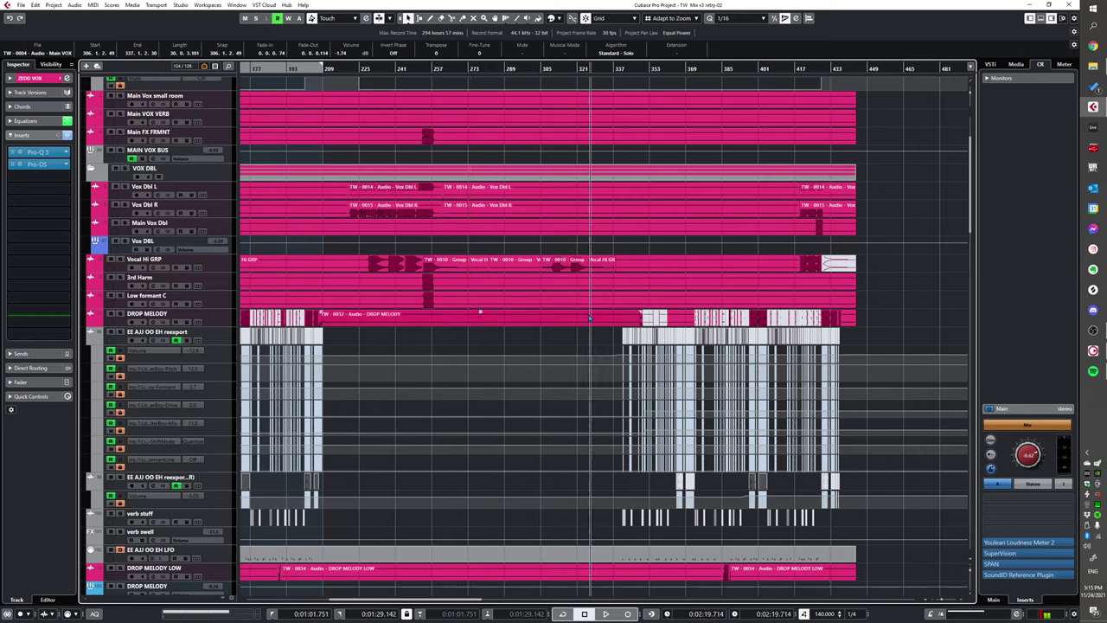
scroll(754, 341, "up", 2)
key("space")
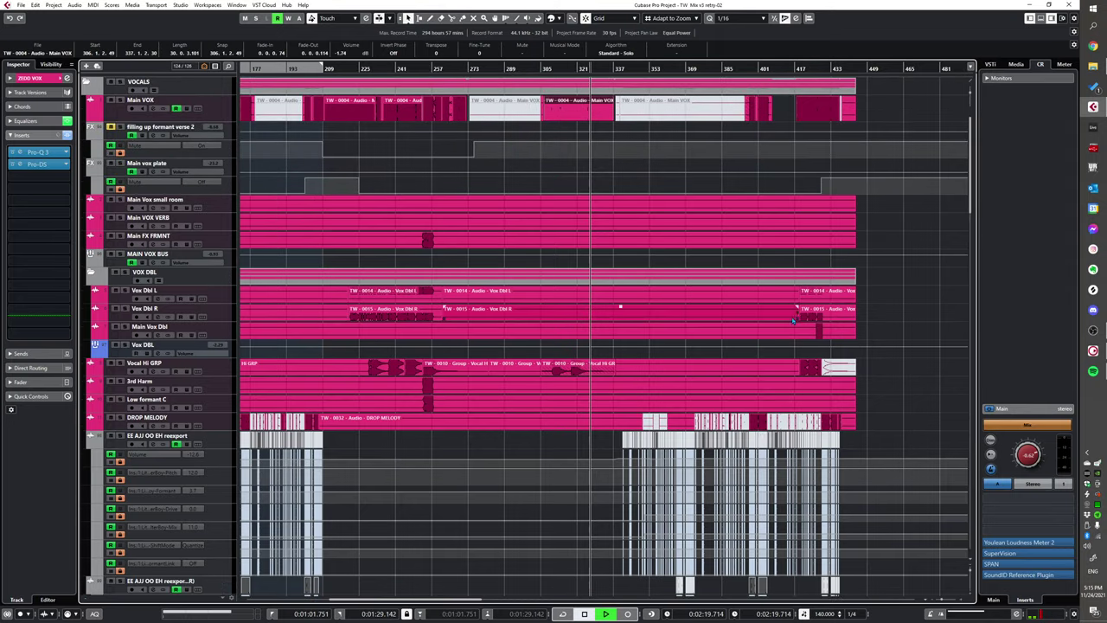
scroll(636, 372, "up", 3)
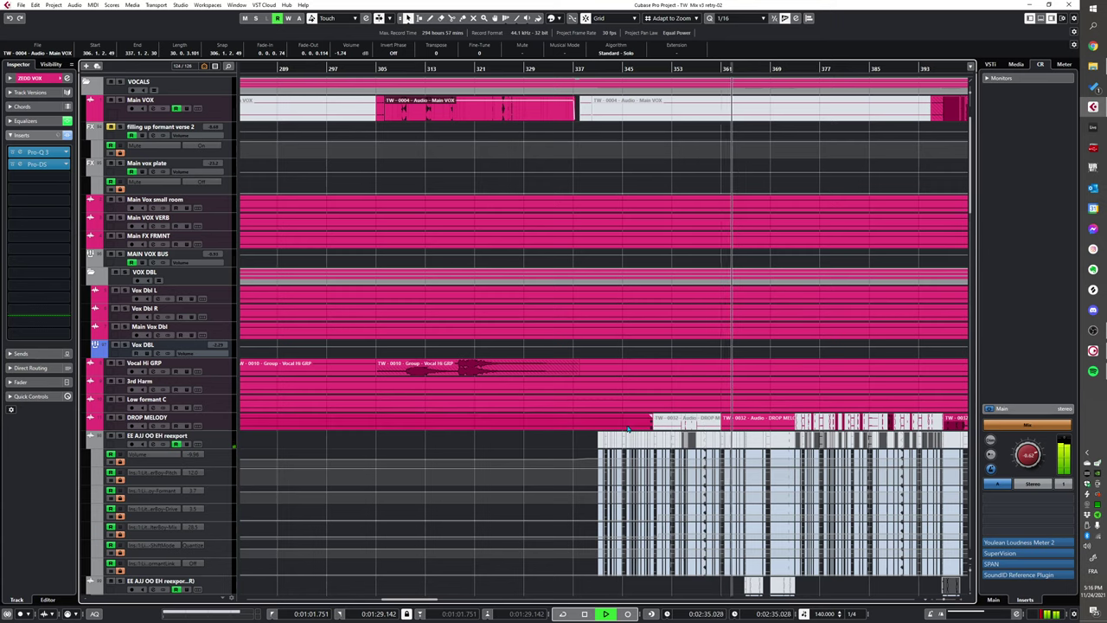
key("space")
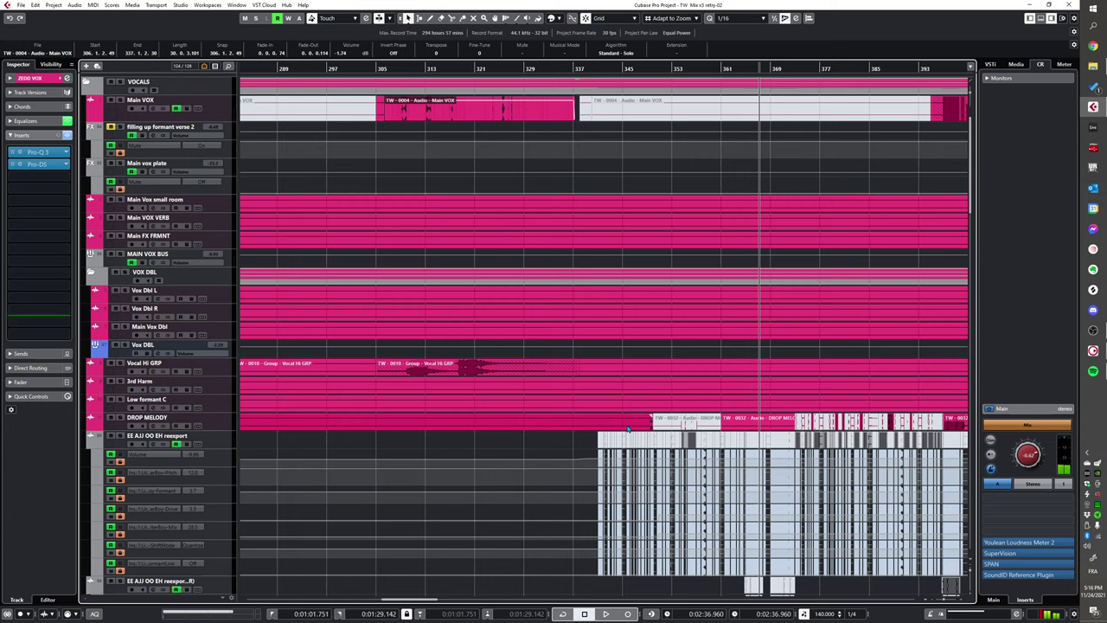
- Select and mute the JAWNO GUIT track, and audition the final drop without it from about bar 337
scroll(629, 427, "up", 2)
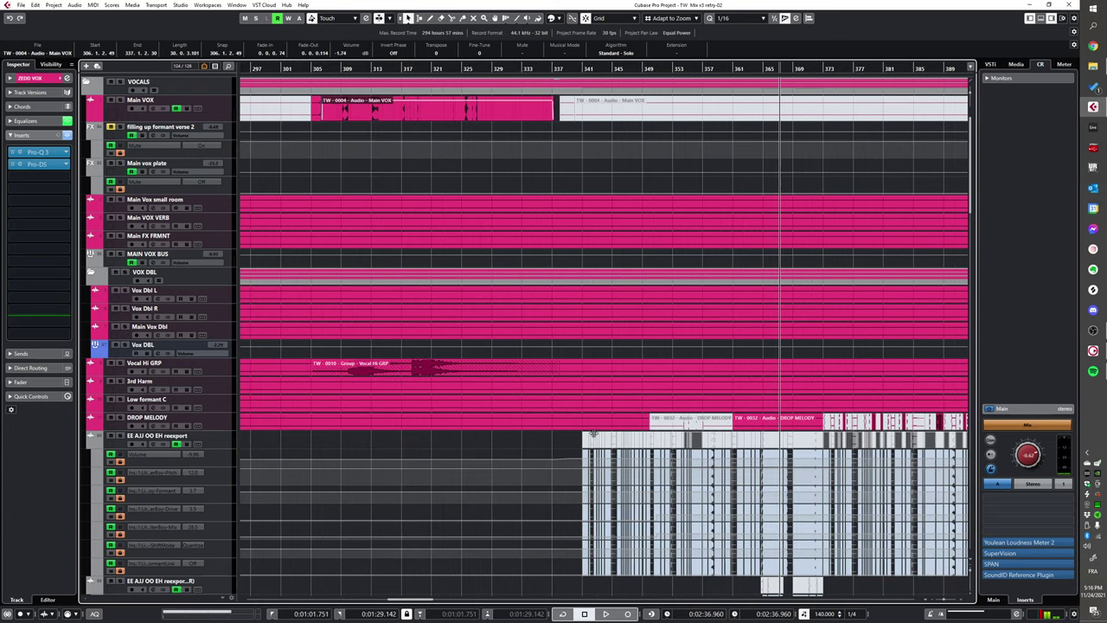
left_click_drag(581, 69, 494, 44)
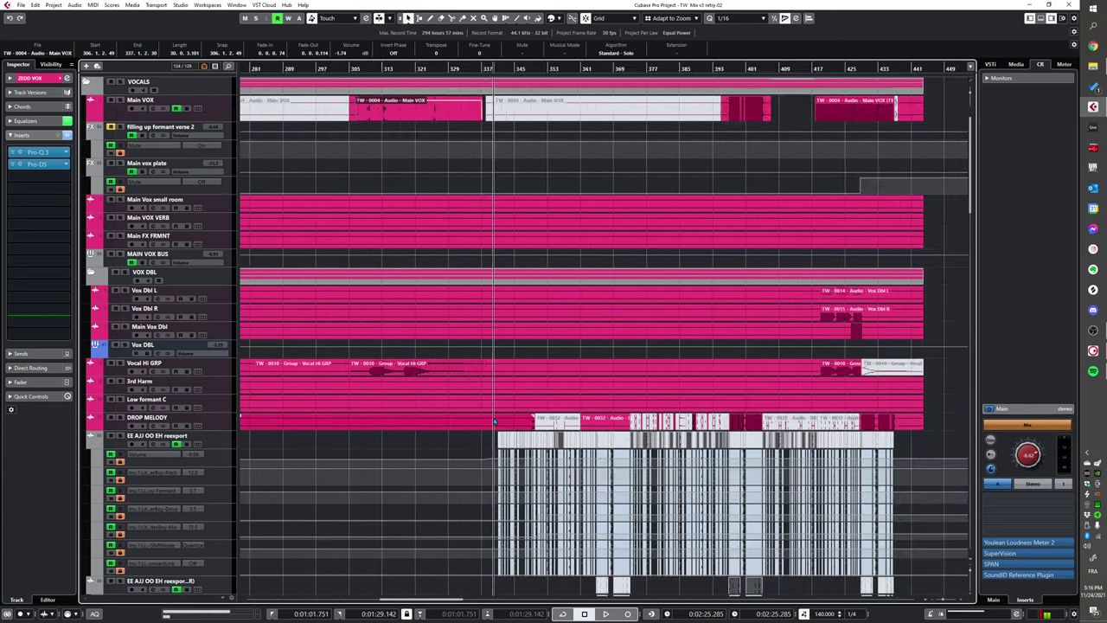
scroll(529, 376, "down", 4)
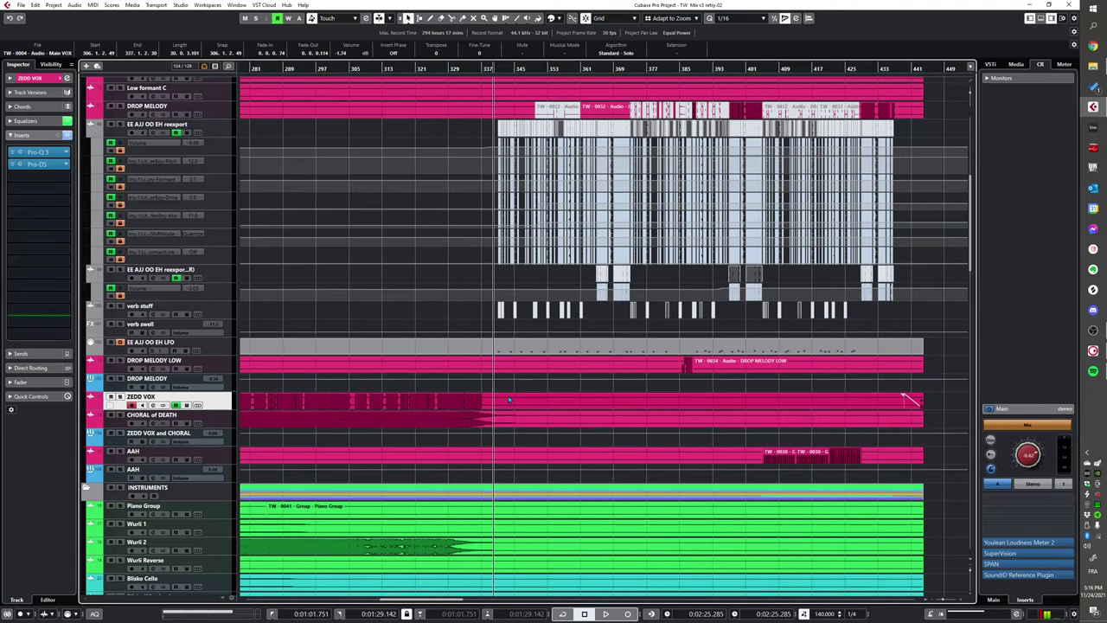
scroll(517, 394, "down", 3)
scroll(513, 395, "up", 12)
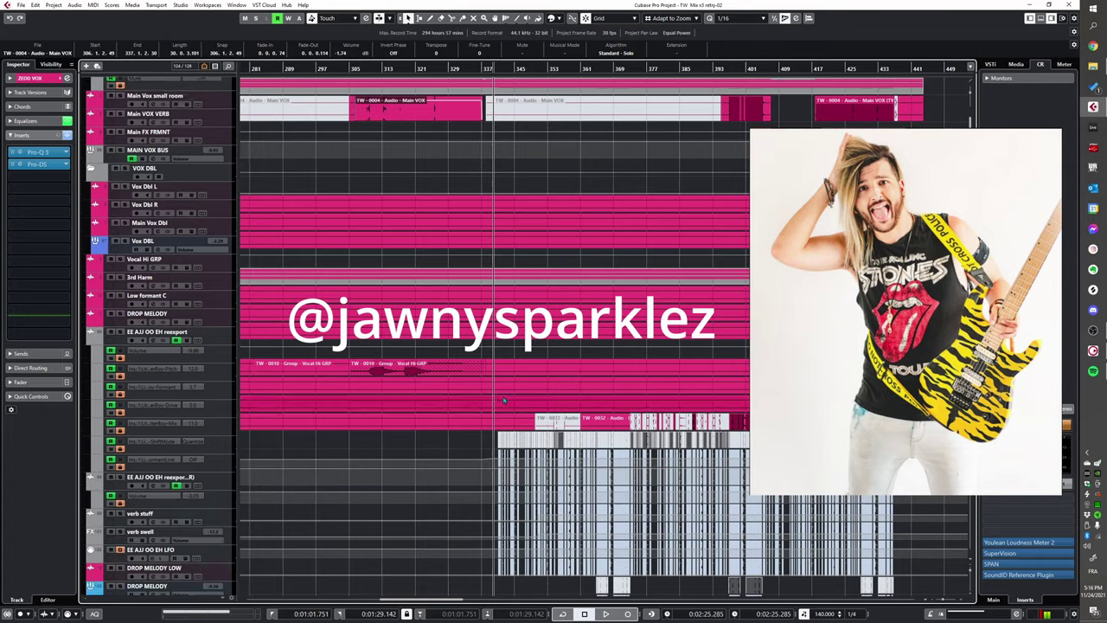
scroll(529, 393, "down", 12)
scroll(523, 392, "up", 1)
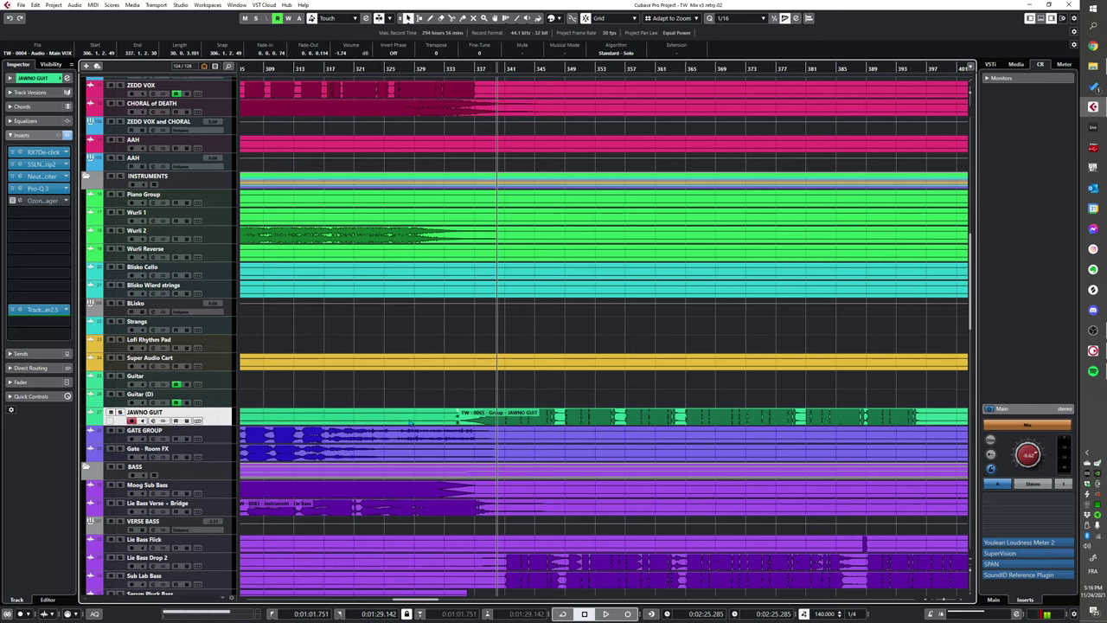
left_click(111, 412)
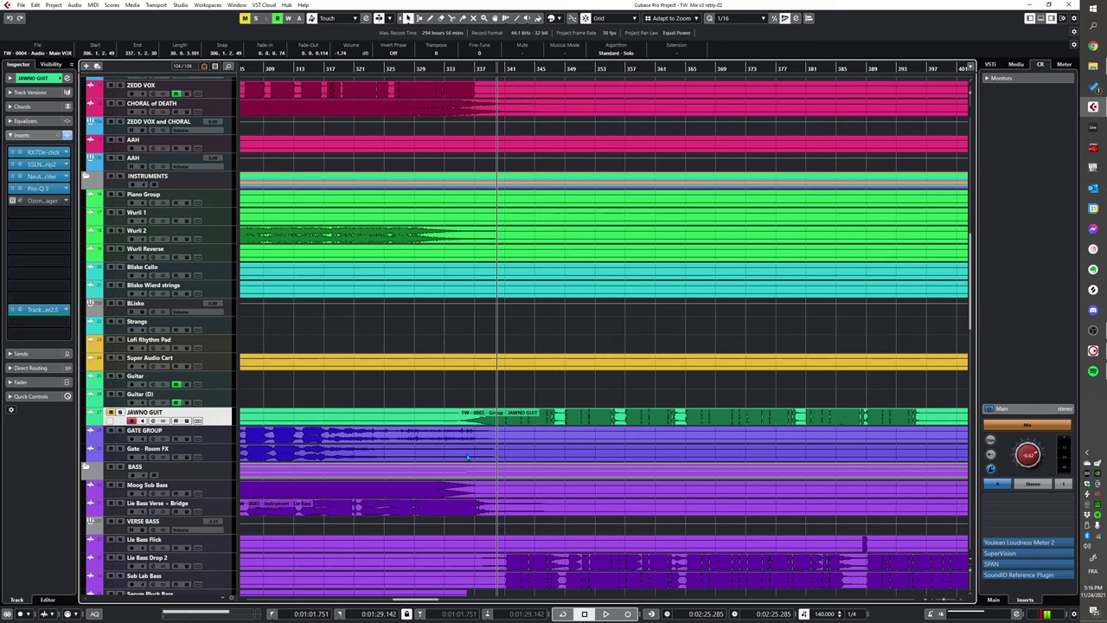
key("space")
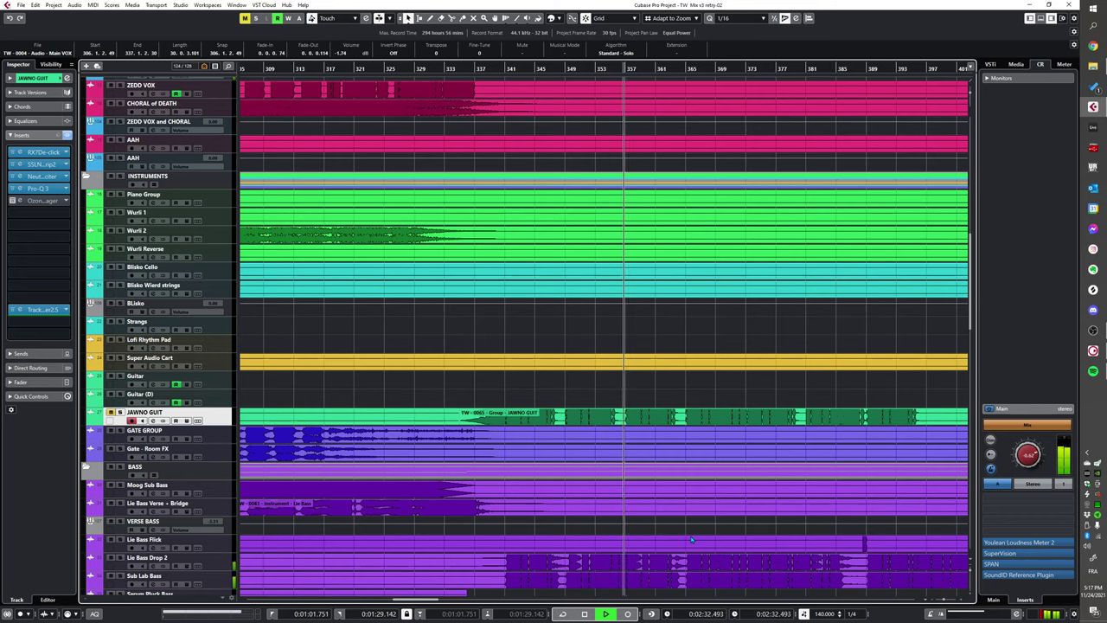
key("space")
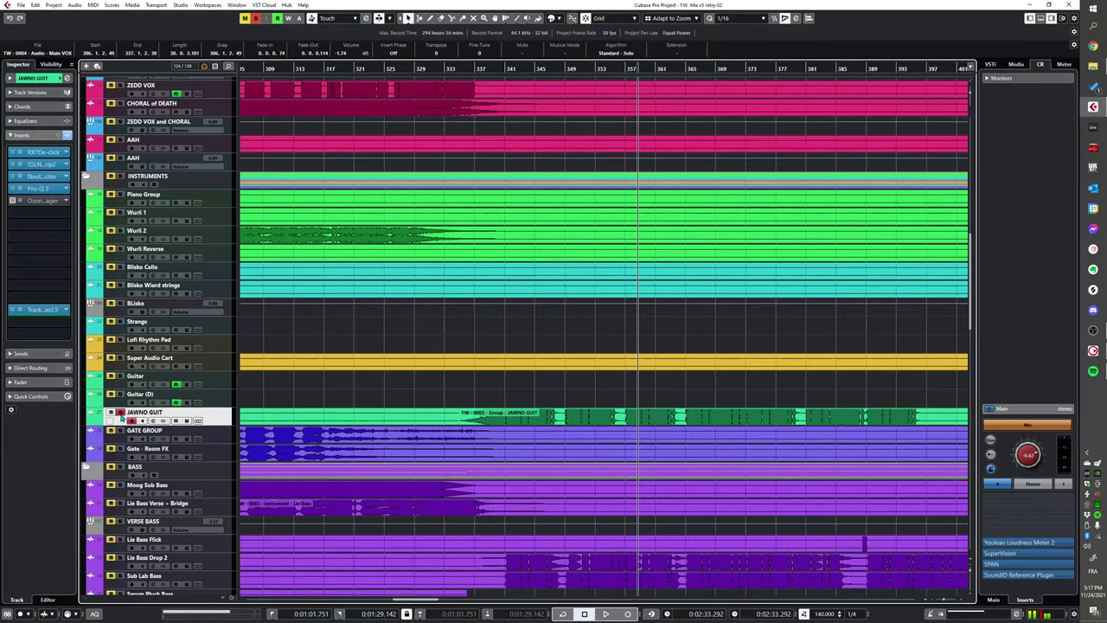
- Audition the soloed JAWNO GUIT track twice from about bar 335, at the start of its clip
left_click(464, 421)
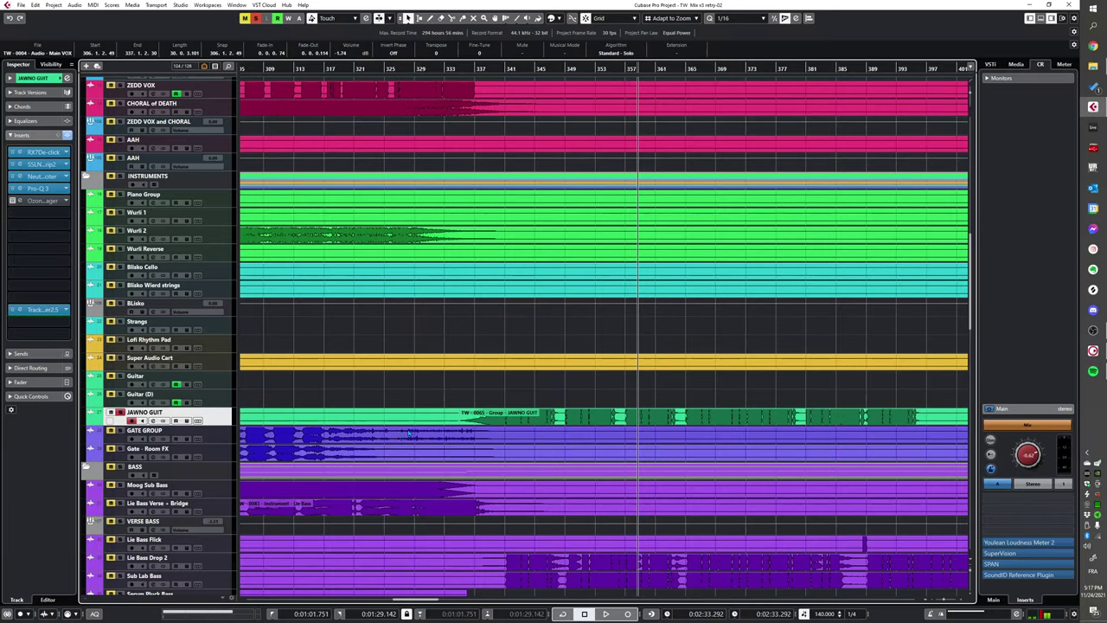
key("l")
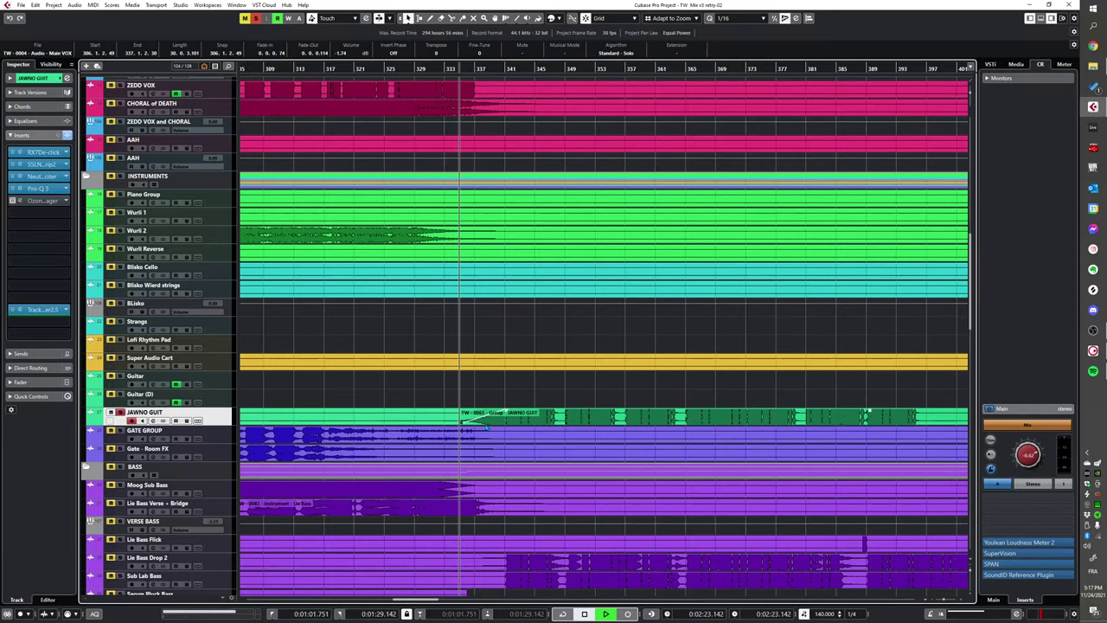
key("space")
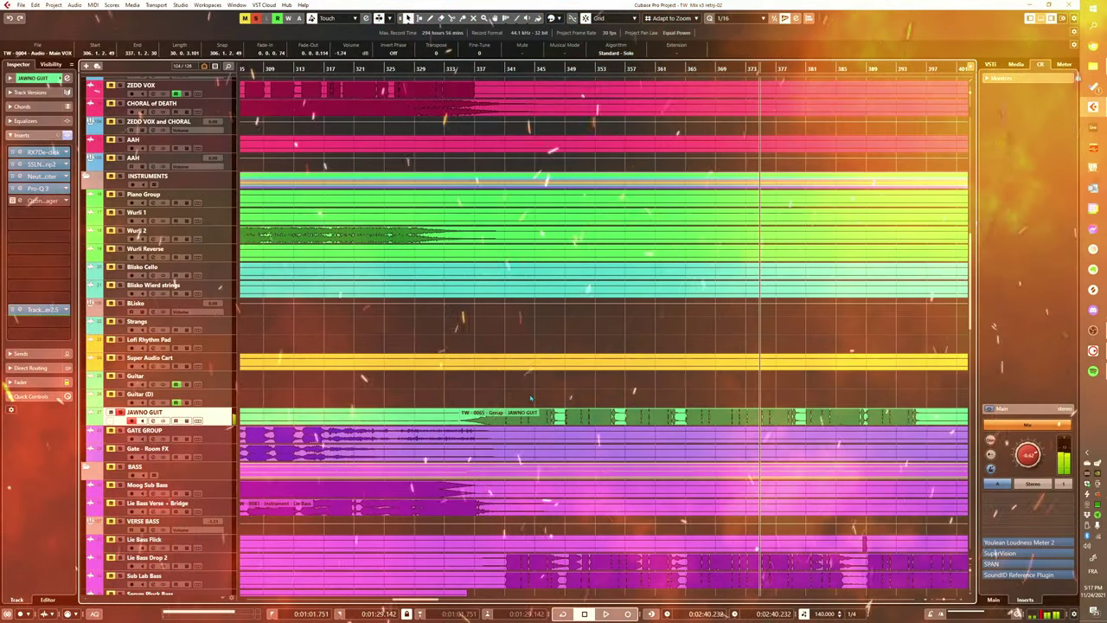
scroll(544, 432, "up", 1)
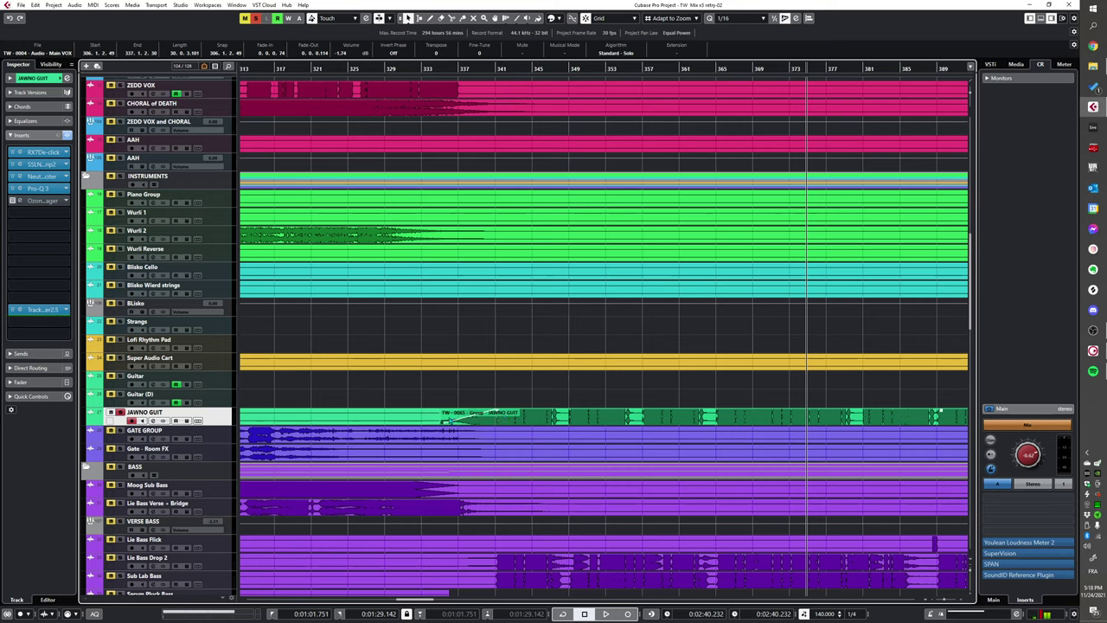
left_click(450, 421)
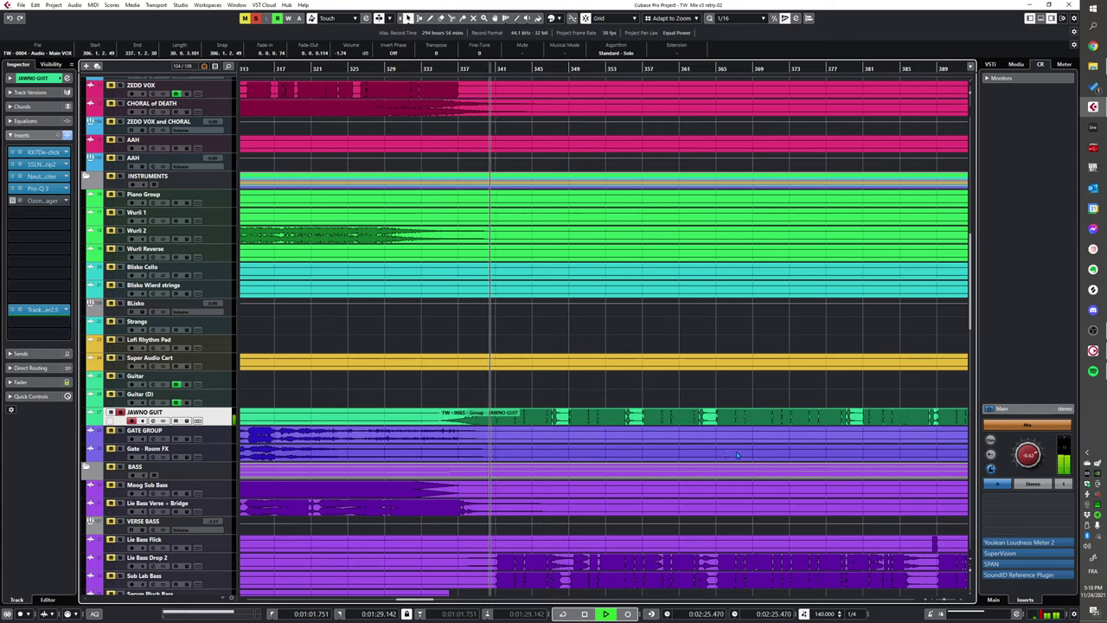
key("space")
- Clear the guitar solo and audition the final drop in the full mix from about bar 339
scroll(603, 427, "down", 2)
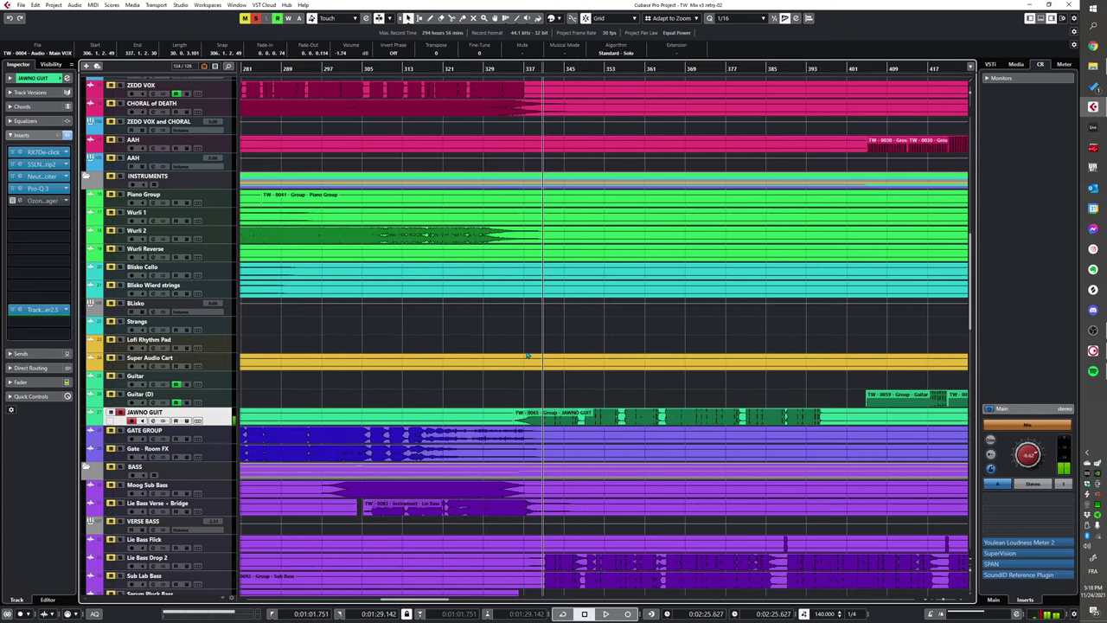
scroll(526, 355, "down", 2)
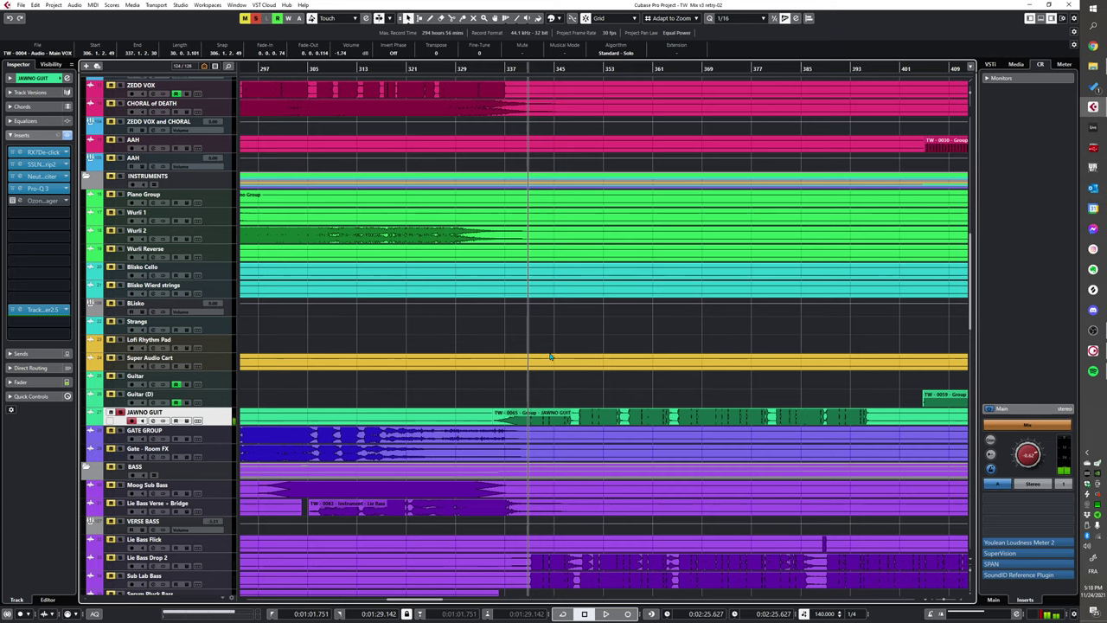
left_click(516, 420, "alt+shift")
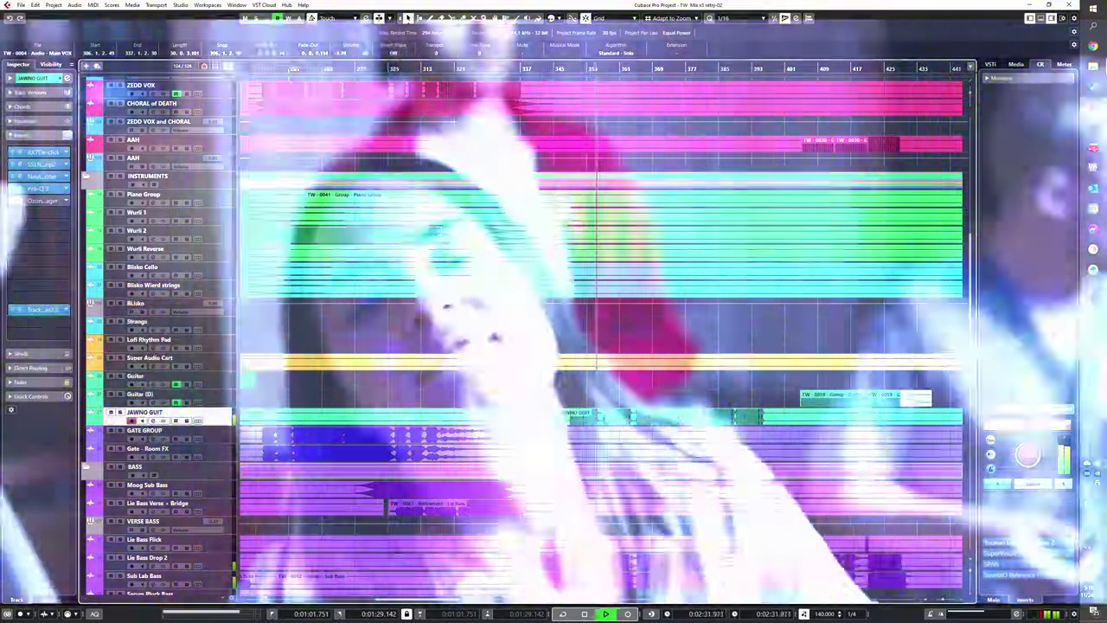
- Look over the drop's tracks from vocals to drums, and audition the soloed BASS folder from about bar 341
scroll(568, 391, "down", 5)
scroll(576, 391, "up", 2)
scroll(574, 329, "up", 15)
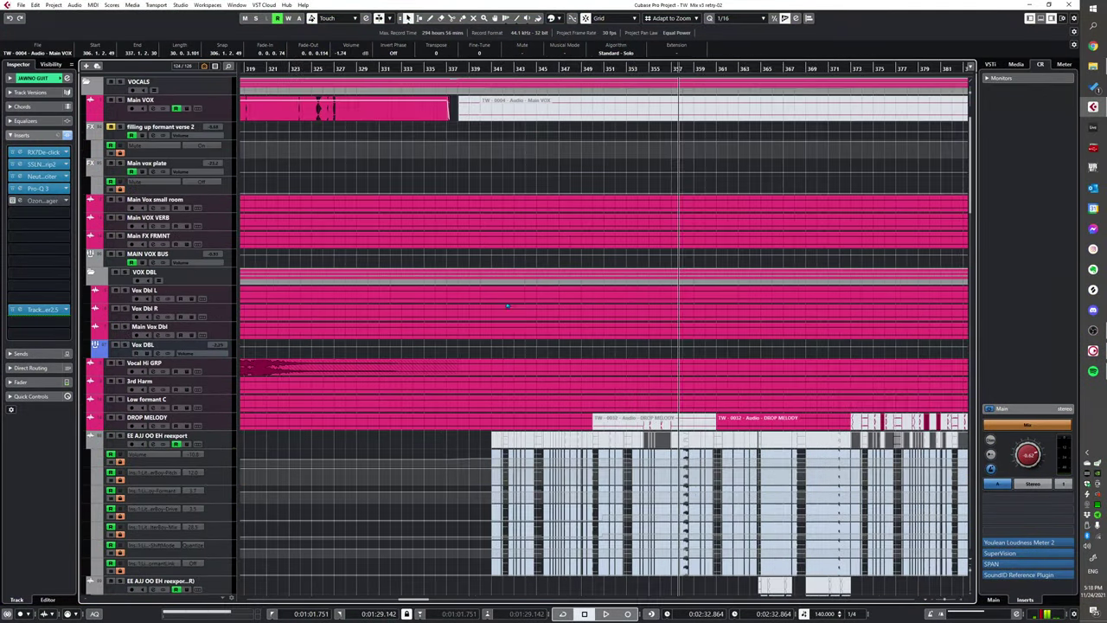
scroll(558, 340, "down", 12)
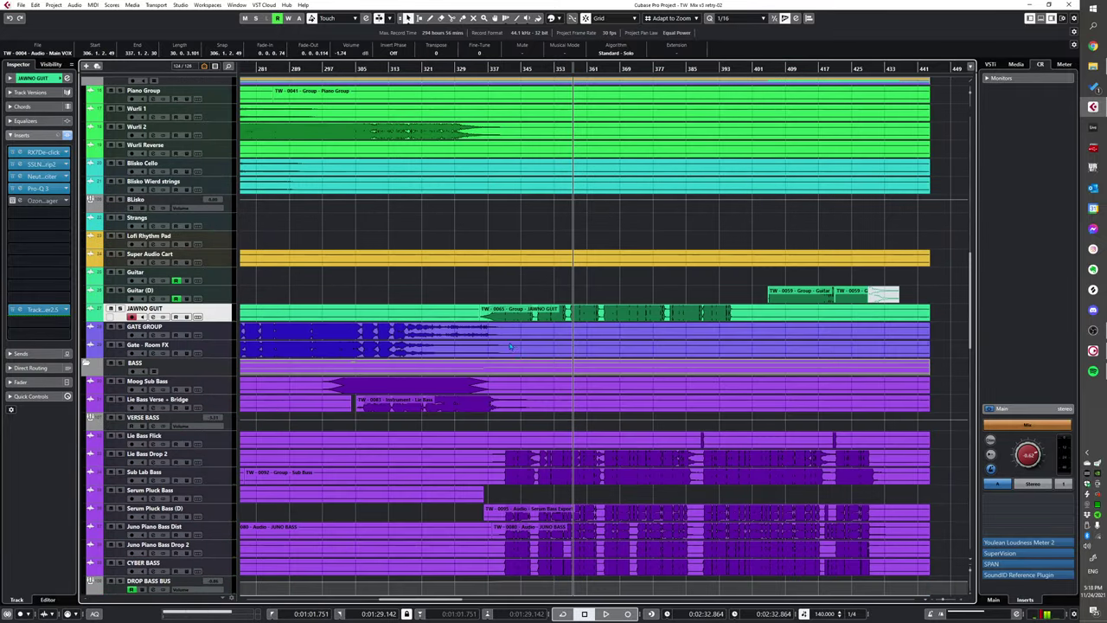
scroll(511, 344, "down", 6)
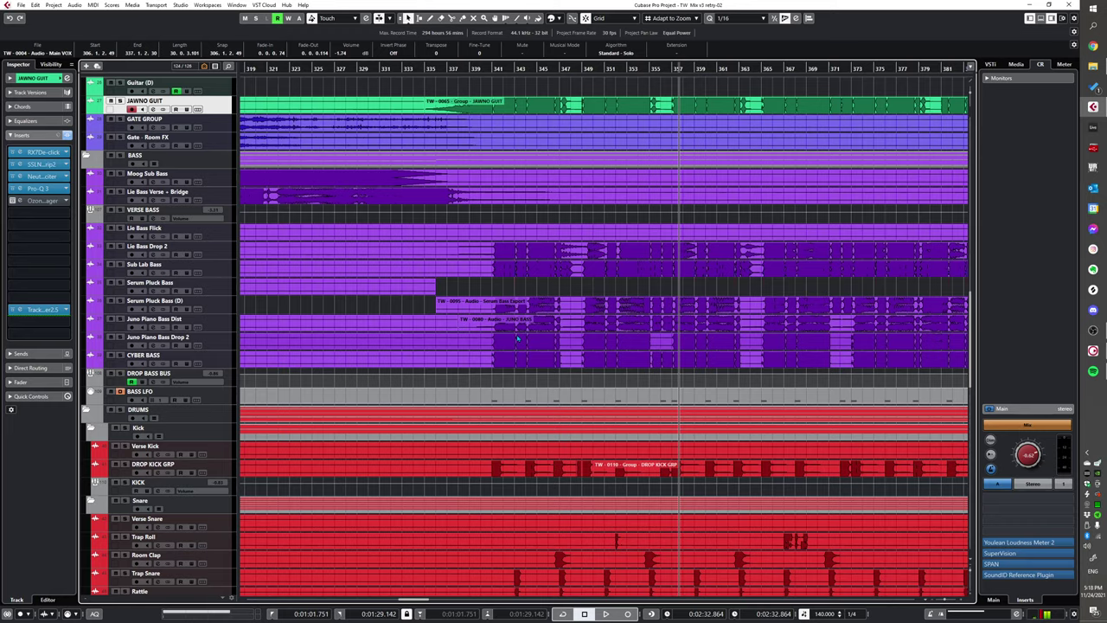
scroll(517, 339, "down", 6)
scroll(415, 320, "up", 6)
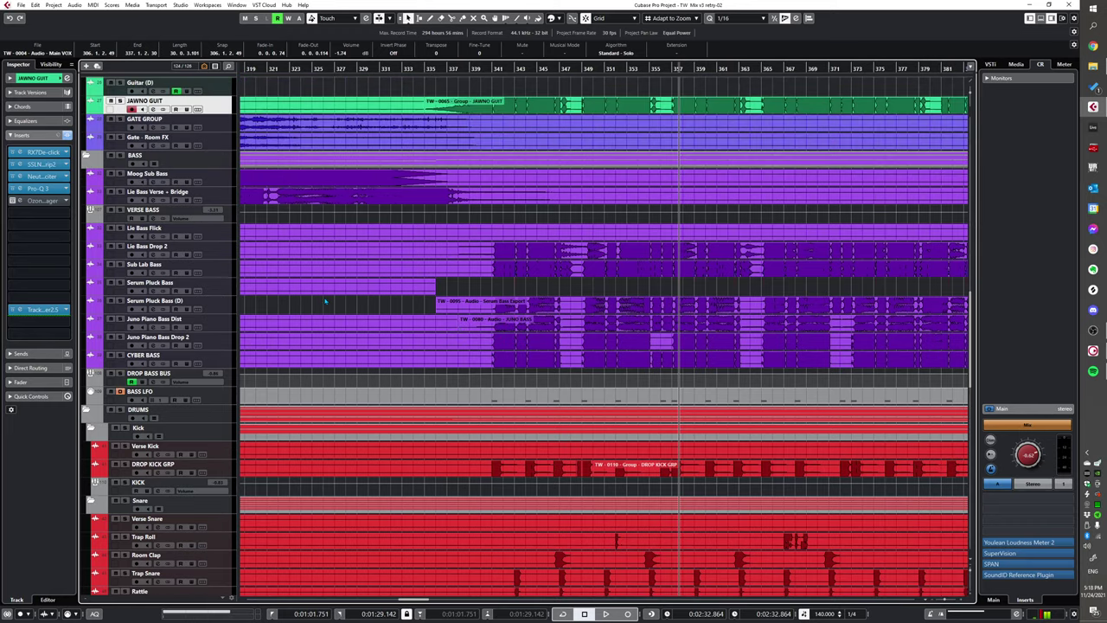
left_click(492, 254, "alt+shift")
key("space")
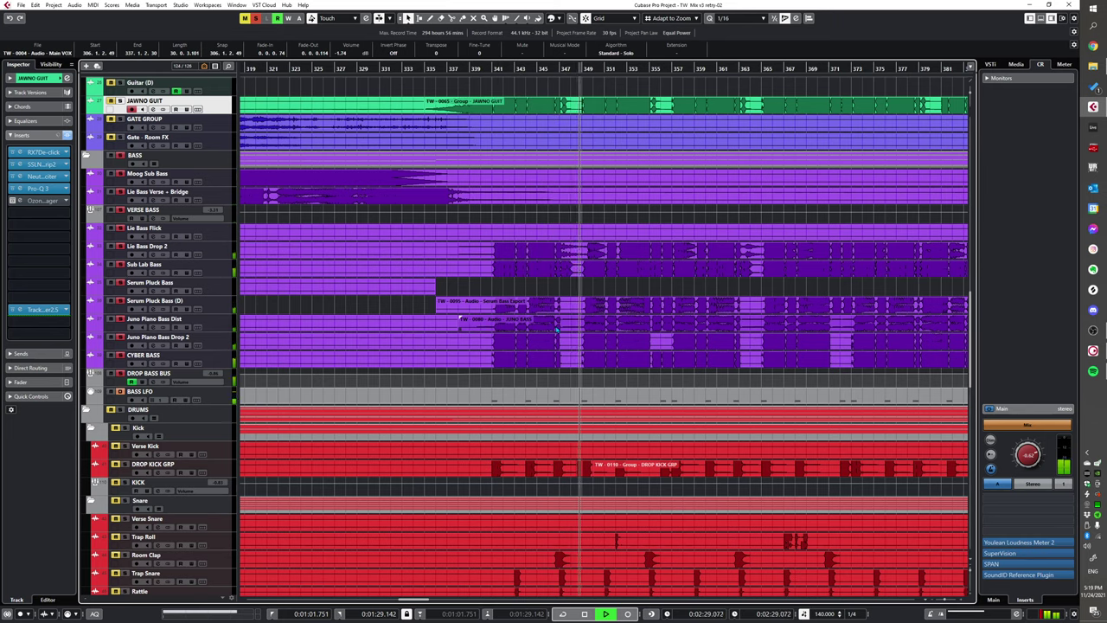
key("space")
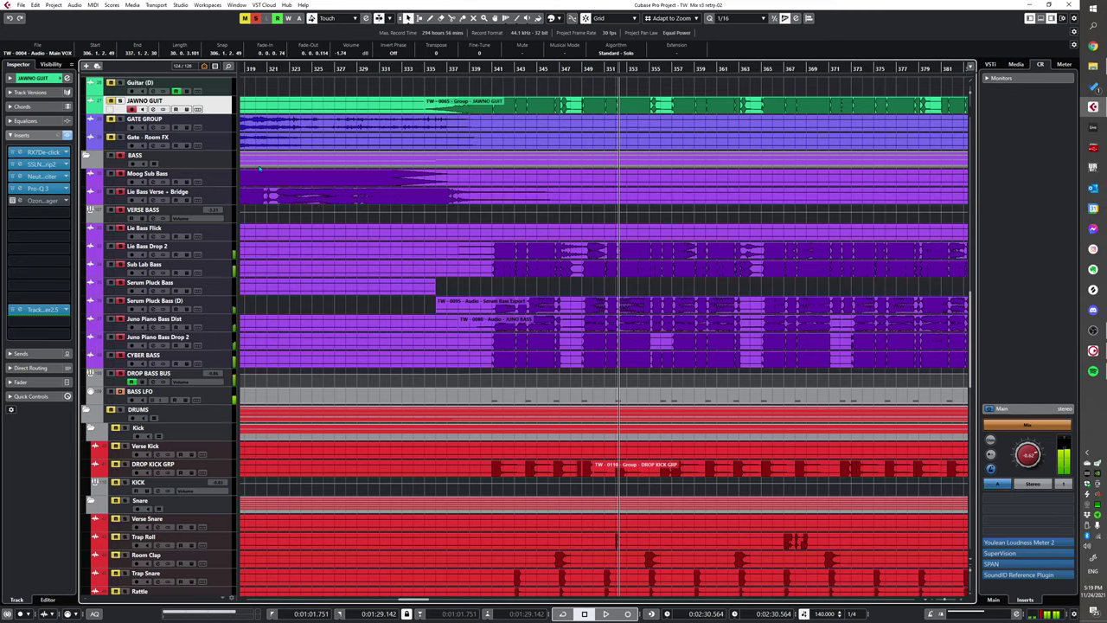
- Solo the BASS folder again and replay all the drop's basses together from bar 341
scroll(551, 390, "down", 4, "ctrl")
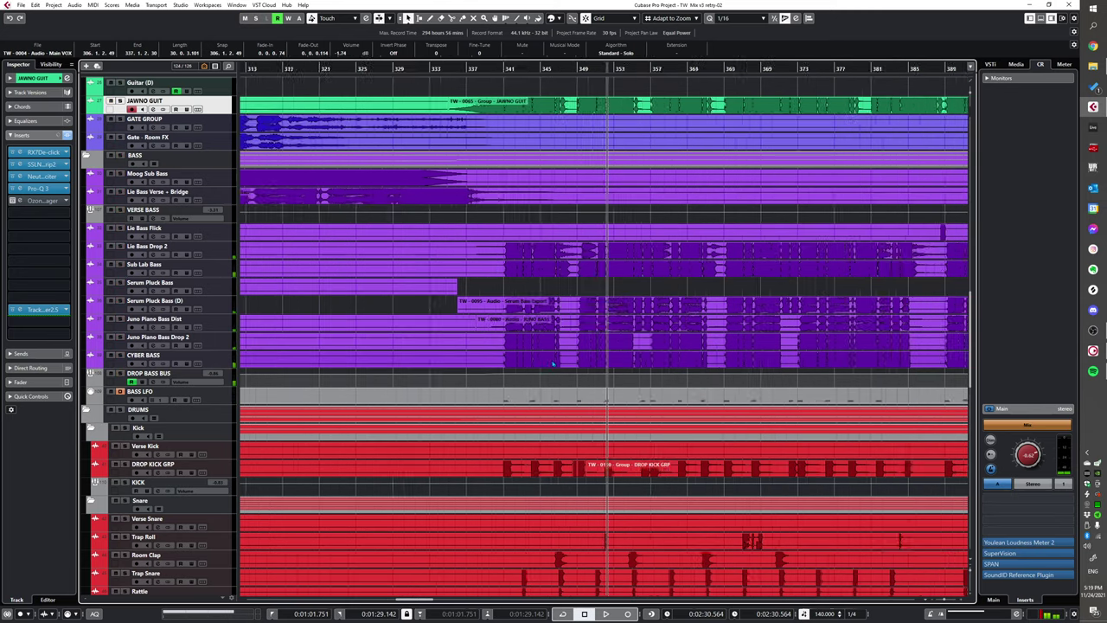
scroll(553, 390, "up", 3)
scroll(557, 390, "down", 2)
scroll(562, 391, "up", 3)
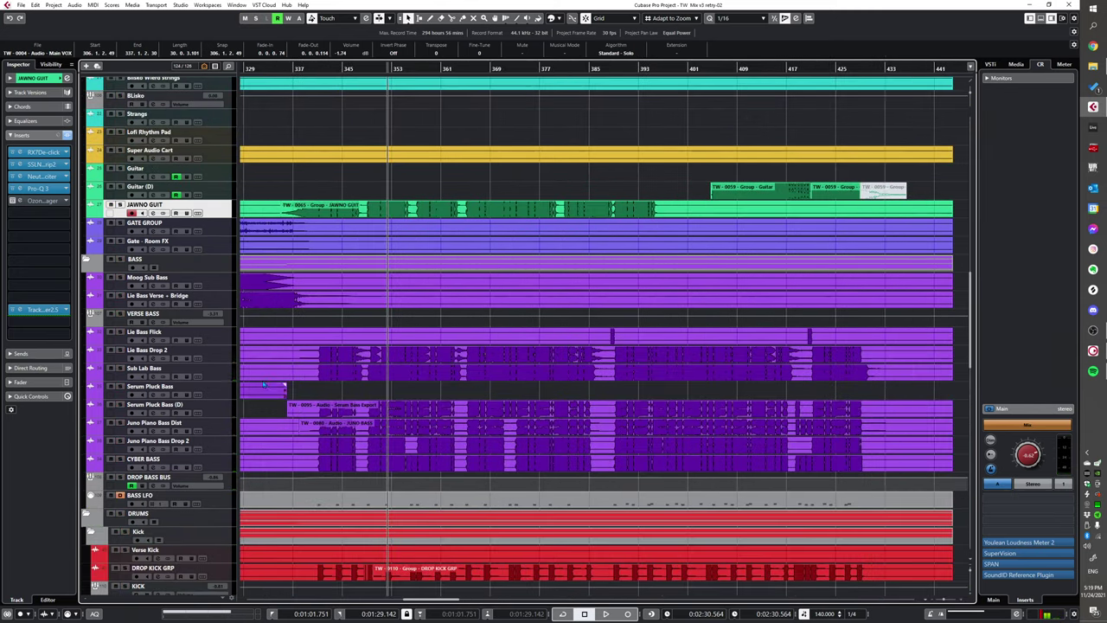
scroll(755, 294, "up", 3)
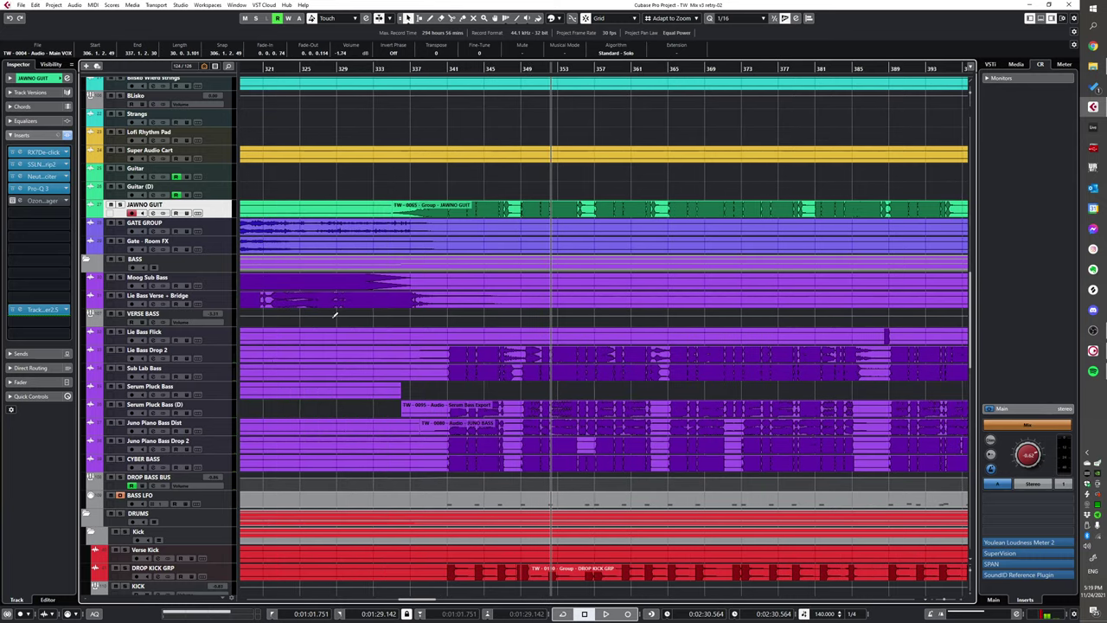
left_click(445, 388)
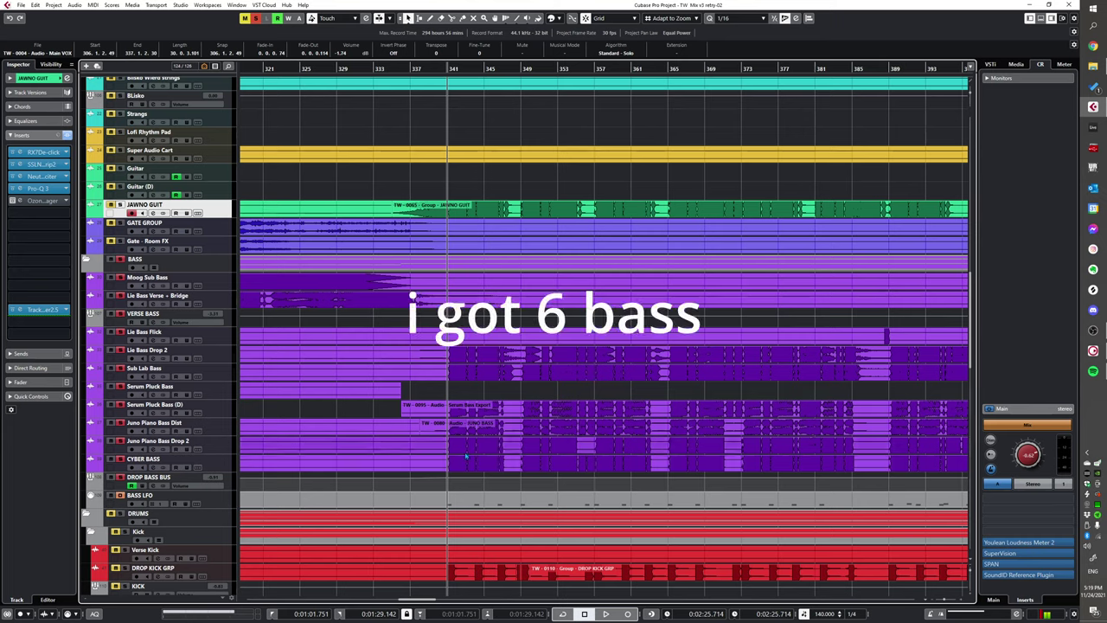
key("space")
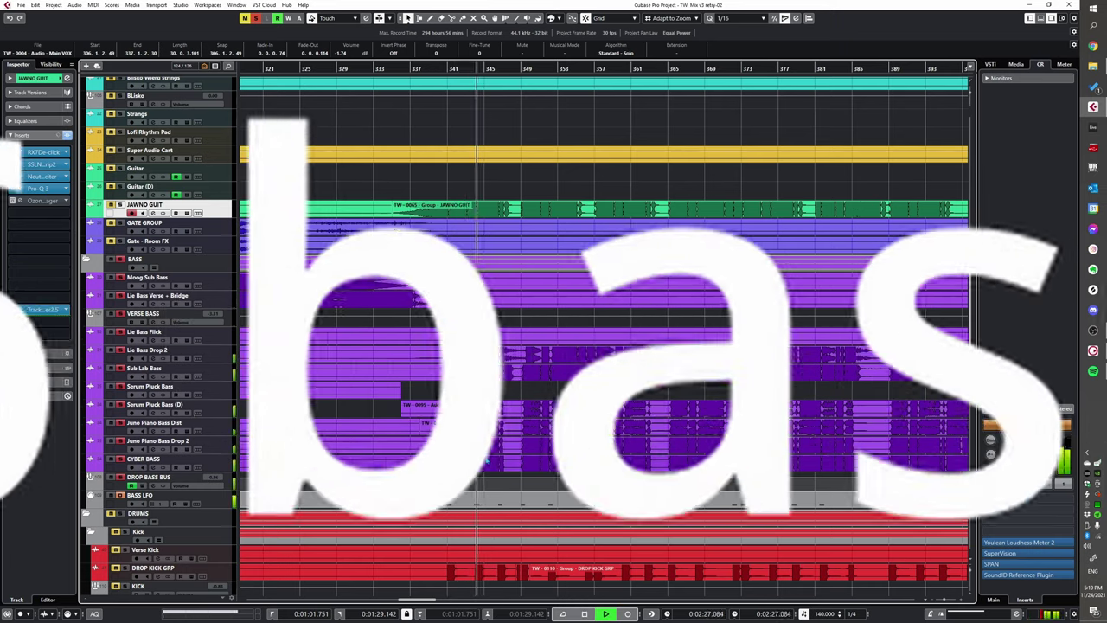
key("space")
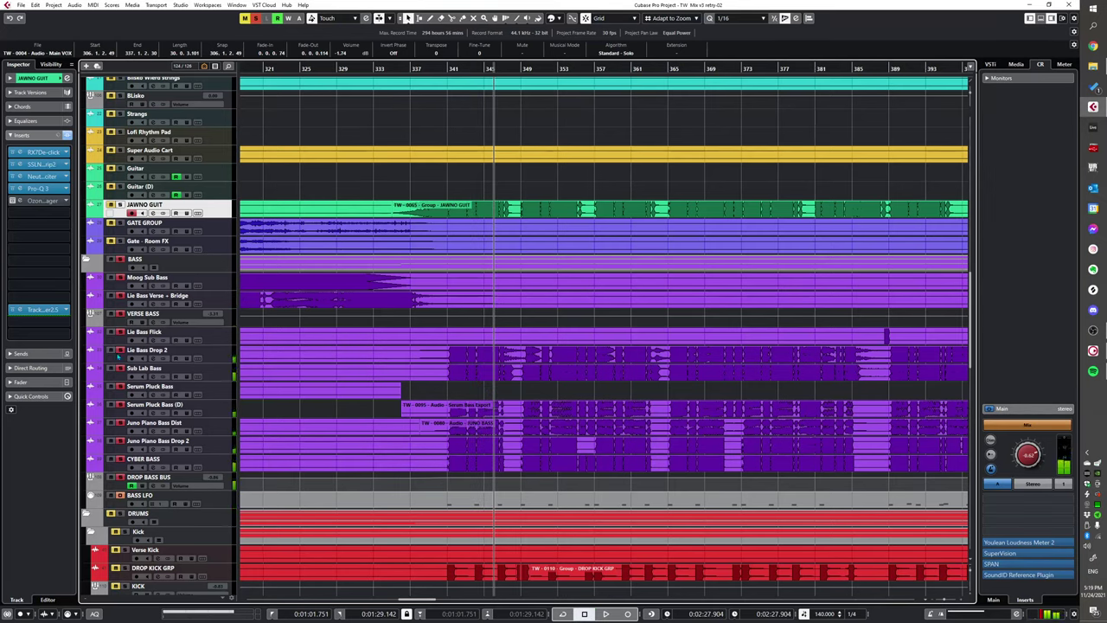
- Solo only the Lie Bass Drop 2 track and audition it from bar 341
left_click(120, 351, "ctrl")
left_click(448, 354, "alt+shift")
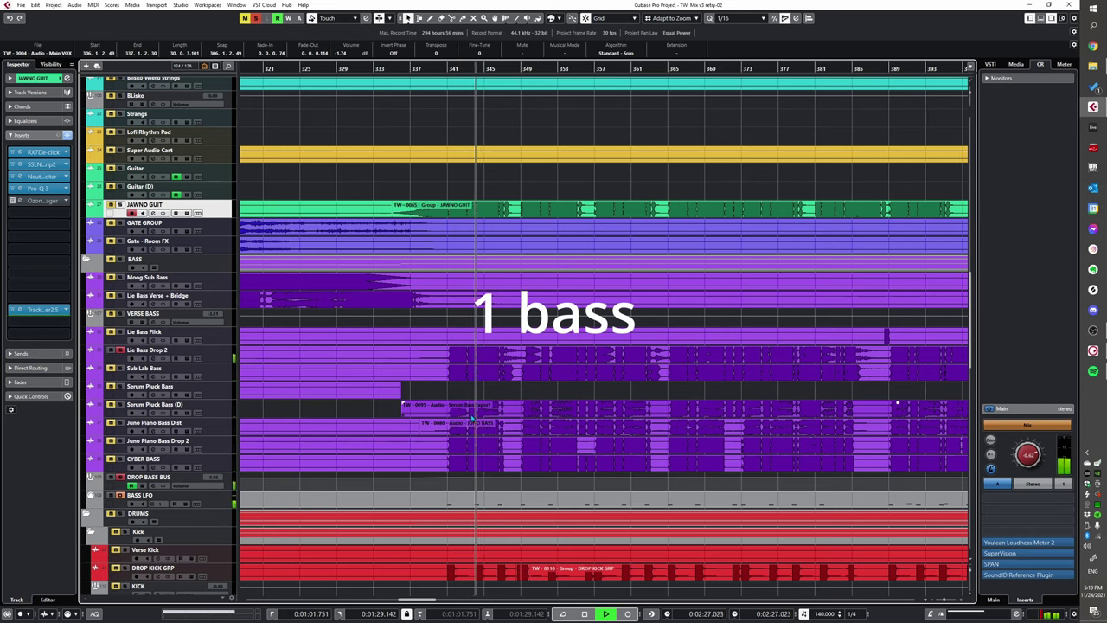
key("KP_0")
- Add Sub Lab Bass and Serum Pluck Bass (D) to the solo one at a time, auditioning each combination from bar 341
key("KP_0")
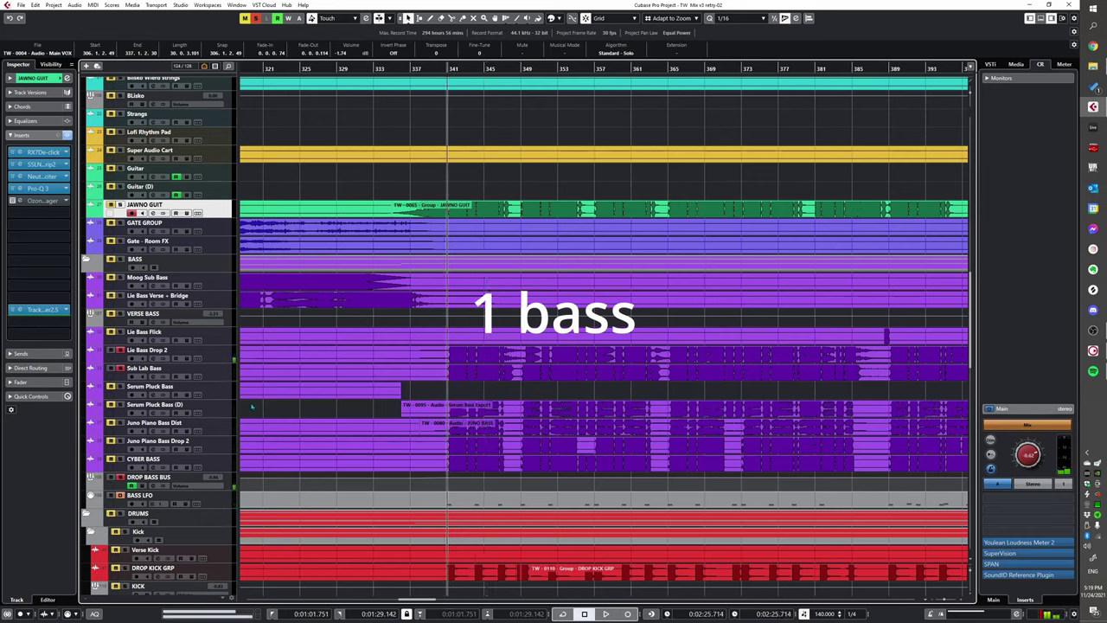
key("space")
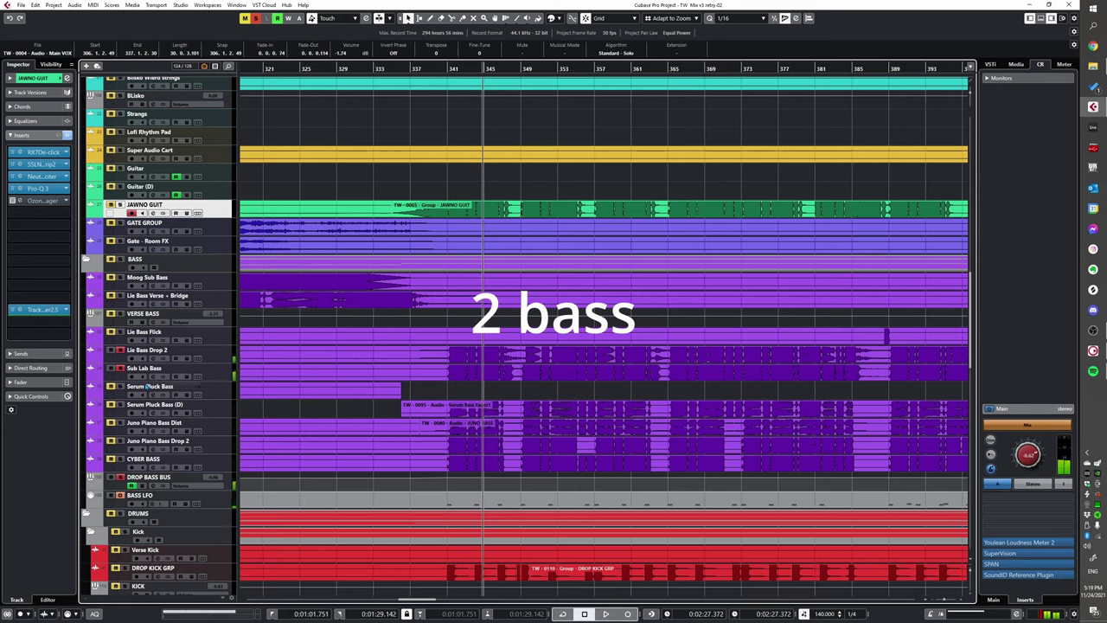
key("KP_0")
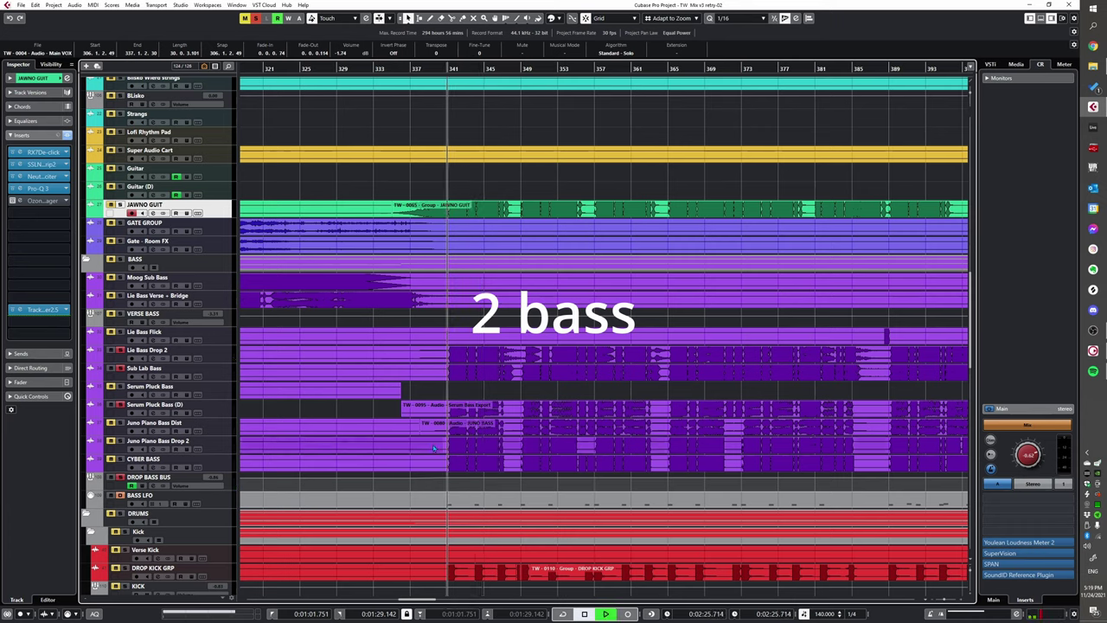
key("space")
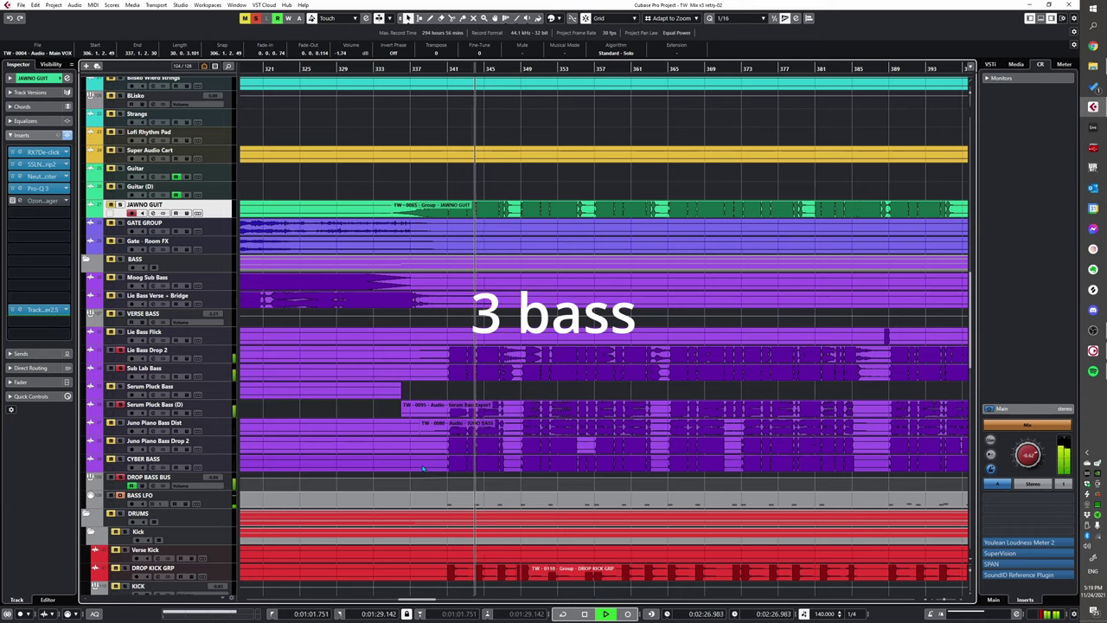
- Select the Juno Piano Bass Dist track, add it to the solo and audition the layered basses from bar 341
left_click(110, 430)
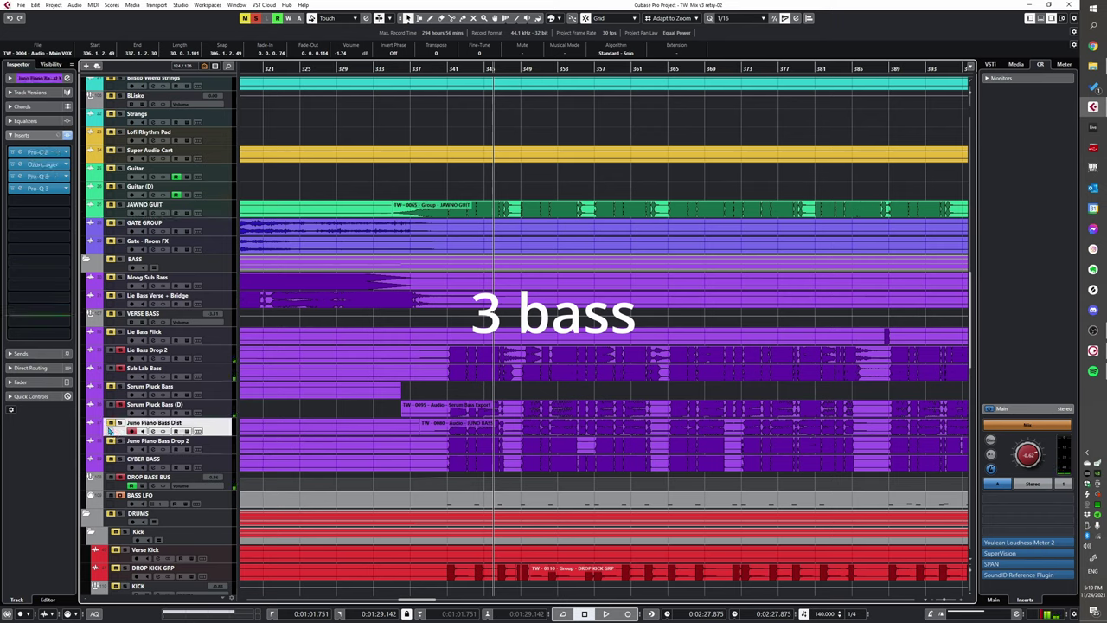
key("KP_0")
key("space")
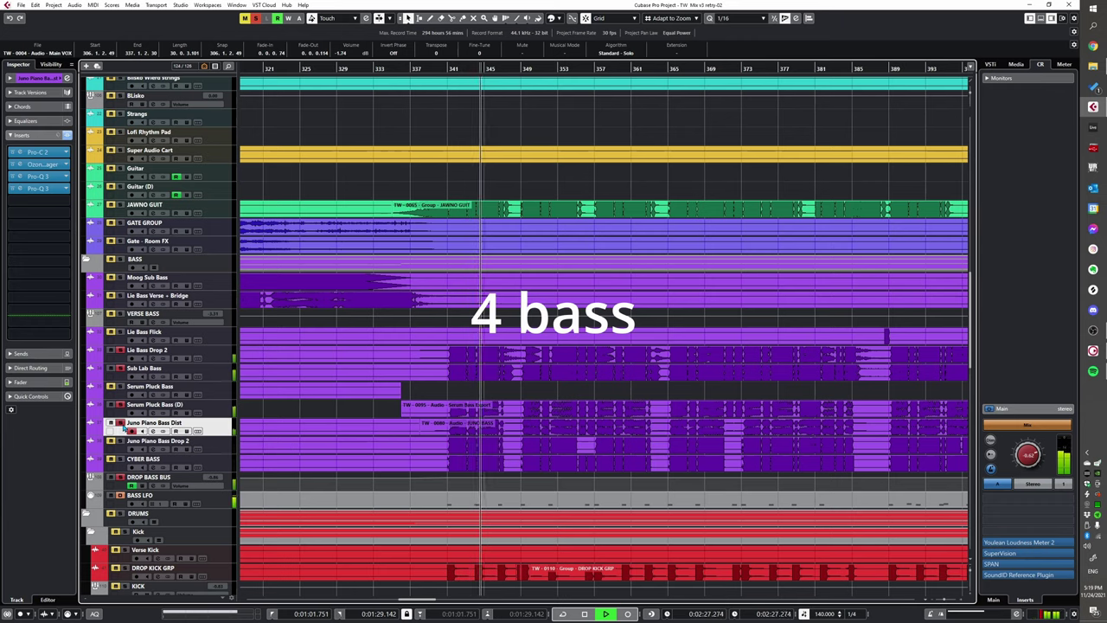
key("space")
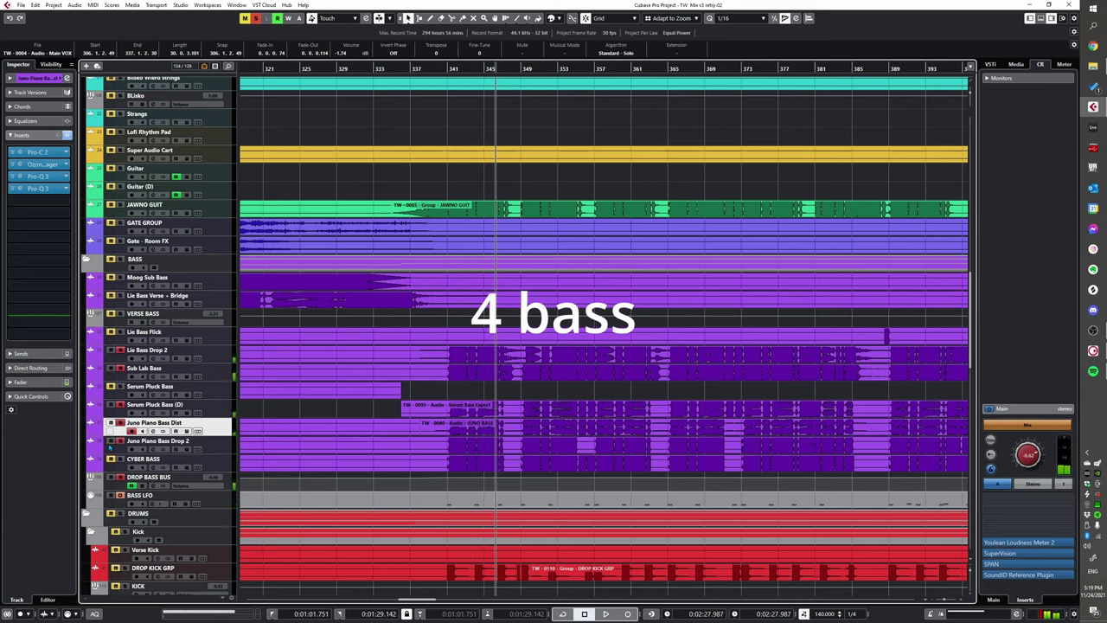
- Add Juno Piano Bass Drop 2 to the soloed basses and audition them from bar 341
key("KP_0")
key("space")
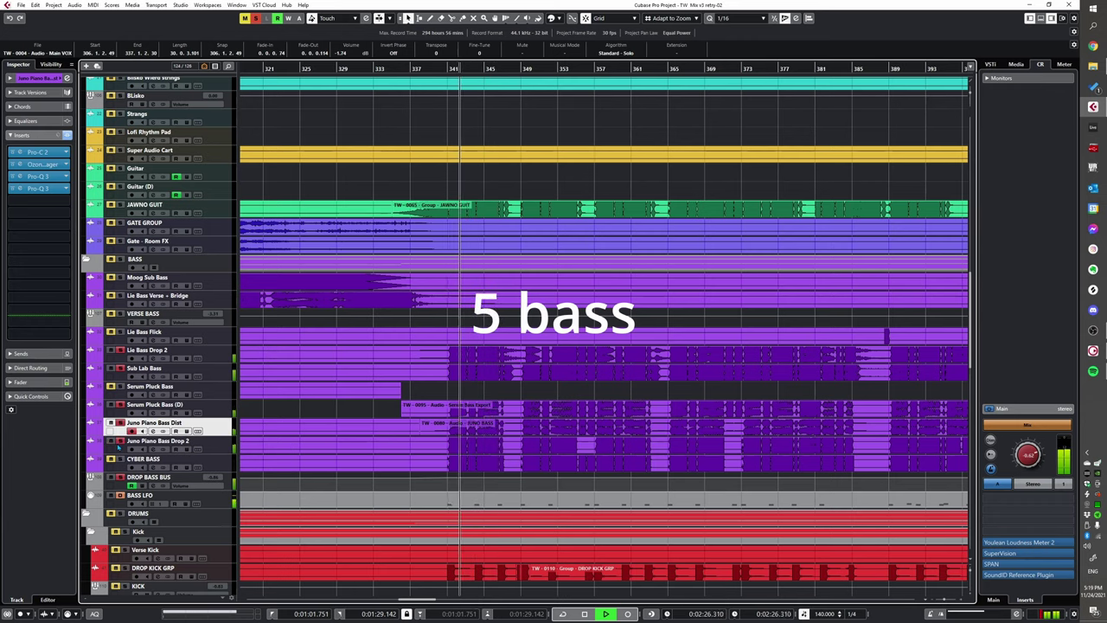
key("space")
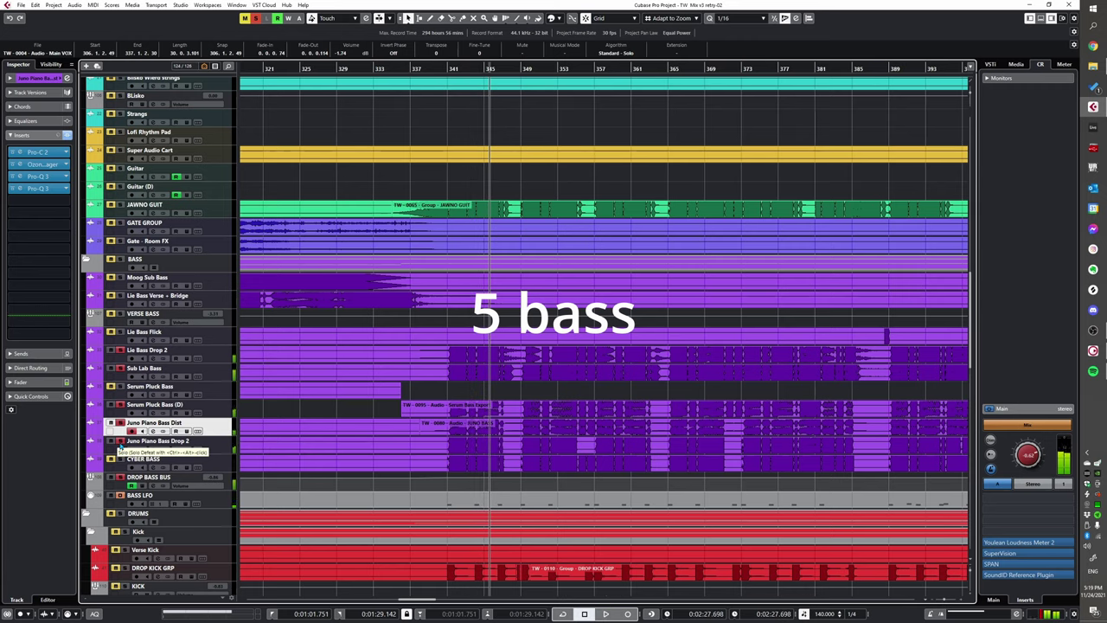
- Add CYBER BASS to the soloed basses and audition all six layers from bar 341
left_click(113, 461)
key("KP_0")
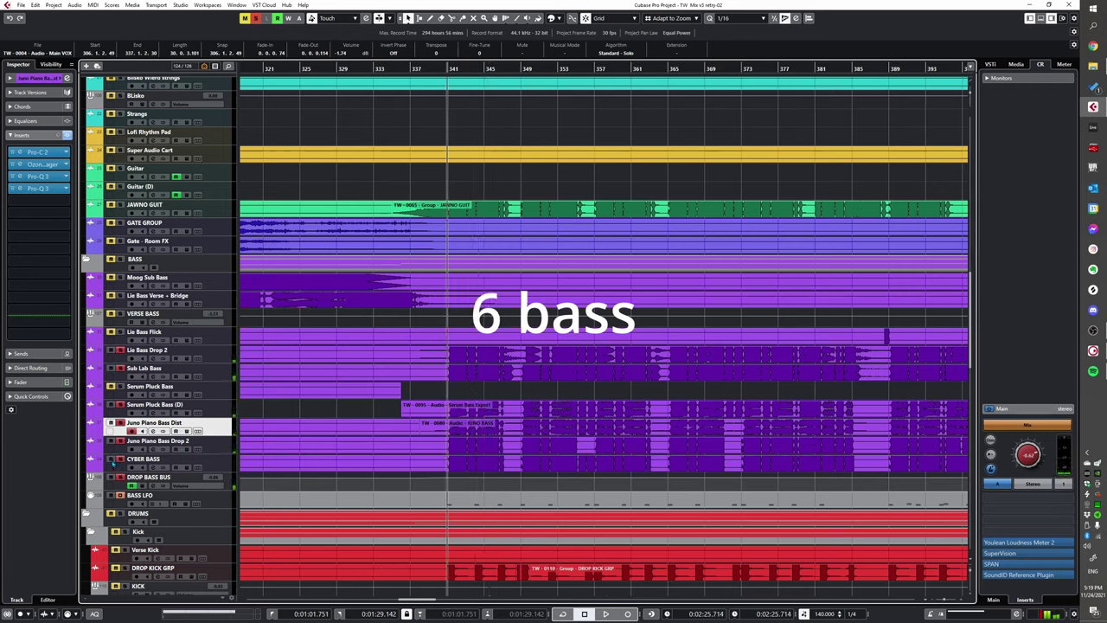
key("space")
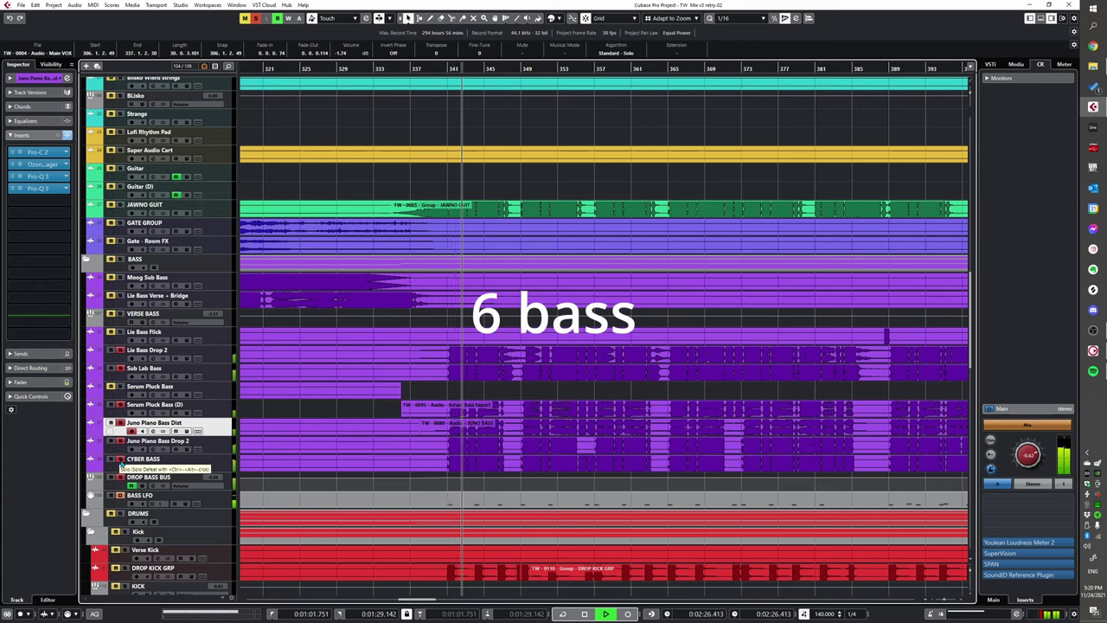
key("space")
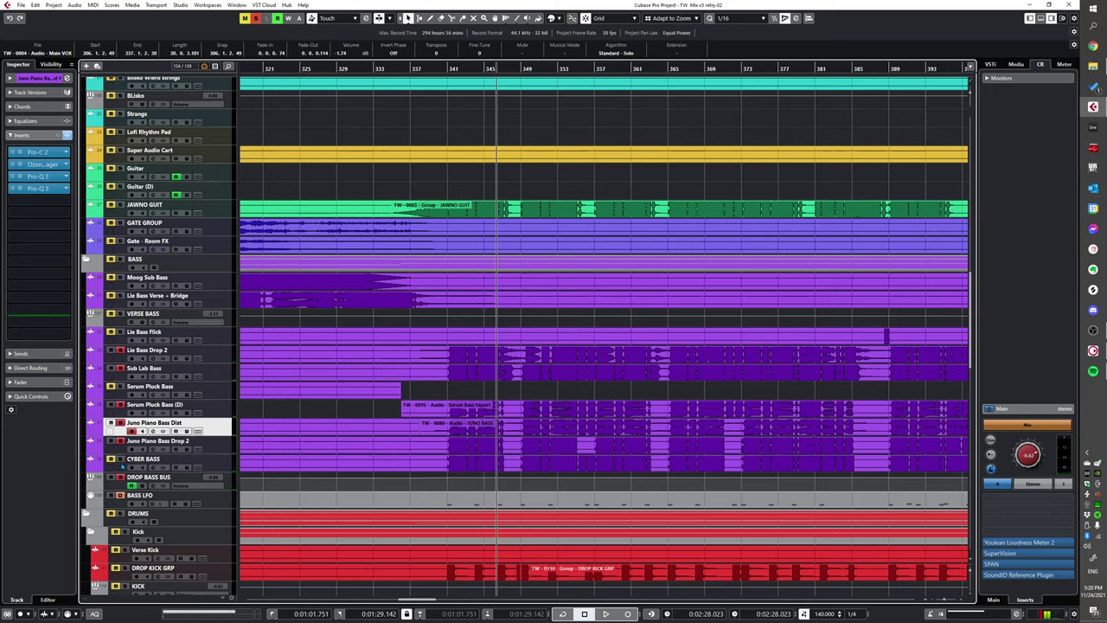
- Solo the JAWNO GUIT track together with the six drop basses and audition the combination
key("space")
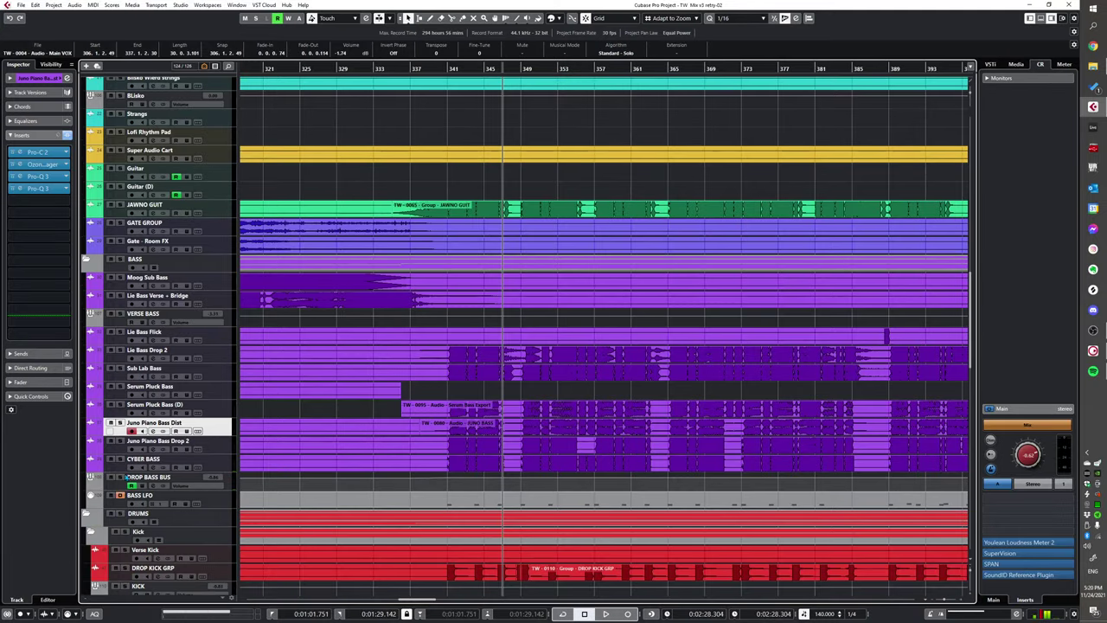
scroll(167, 402, "up", 5)
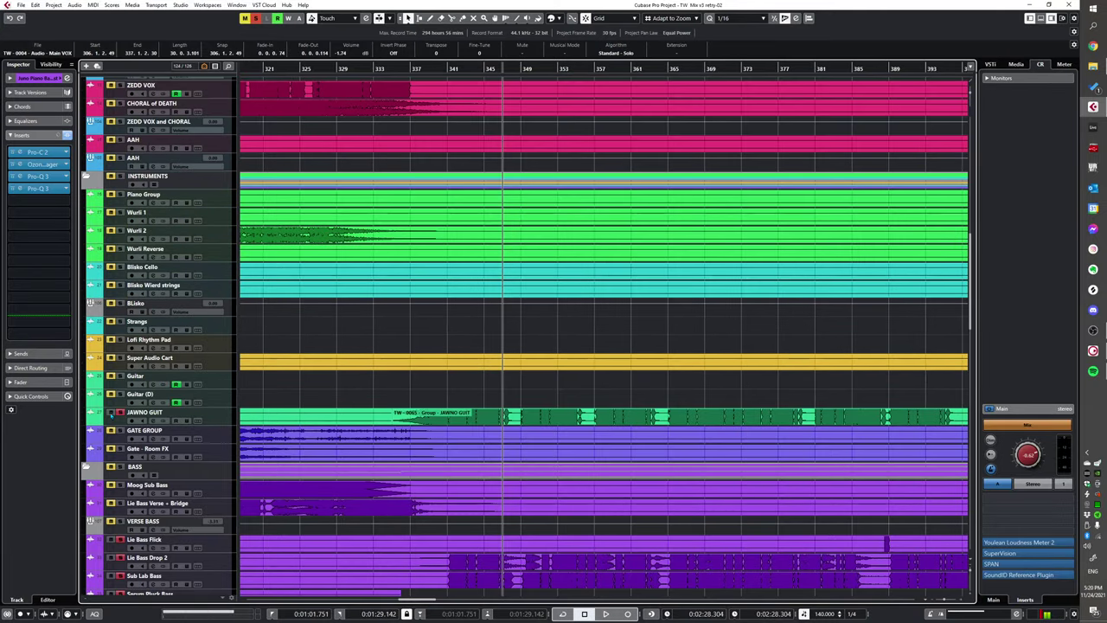
scroll(111, 413, "down", 3)
key("space")
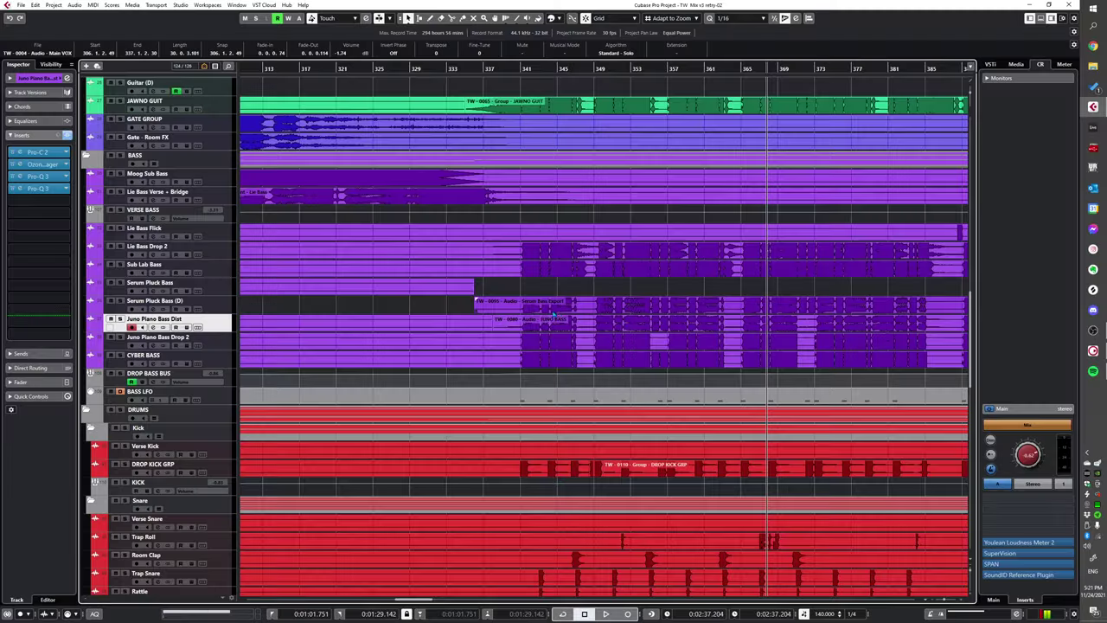
- Solo the DRUMS folder and audition the final drop's drums while examining the kick, snare and cymbal tracks
scroll(563, 294, "down", 5)
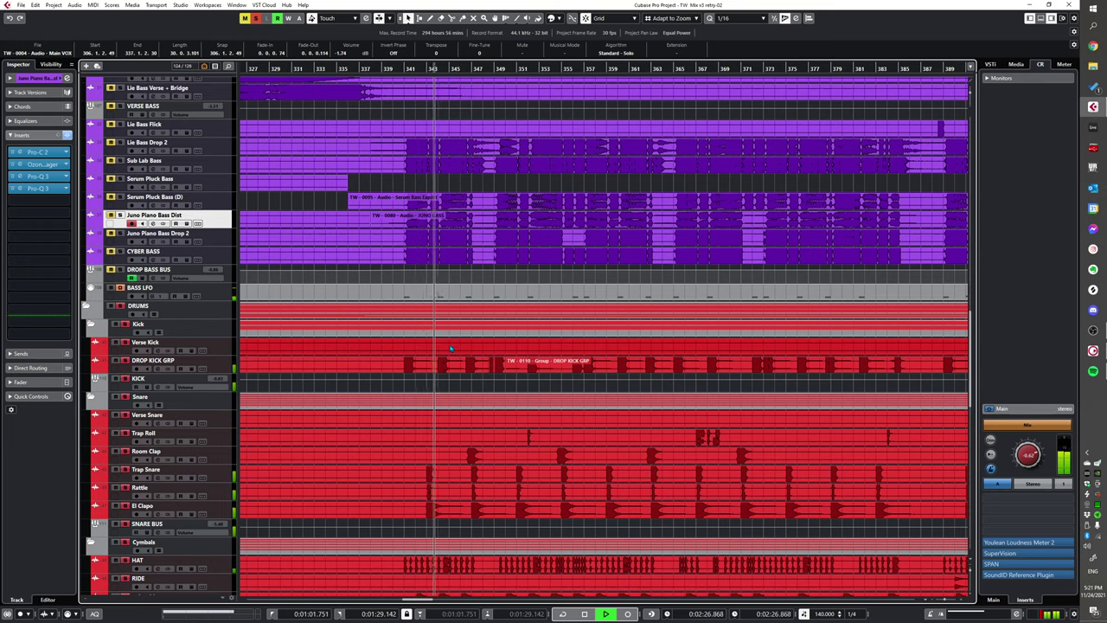
scroll(448, 355, "down", 3)
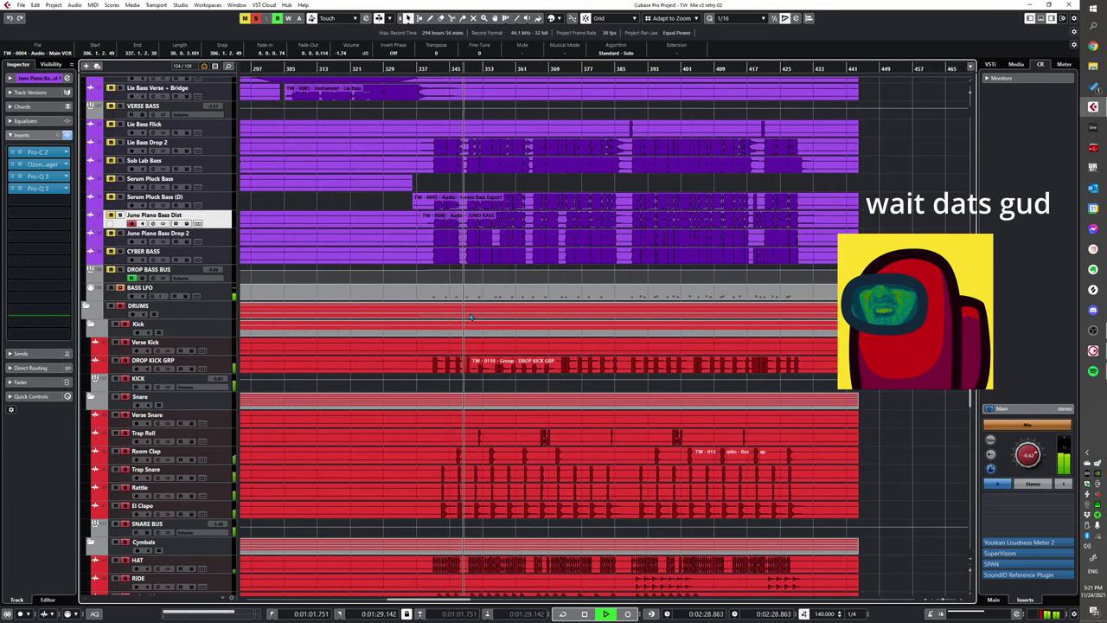
scroll(471, 318, "up", 3)
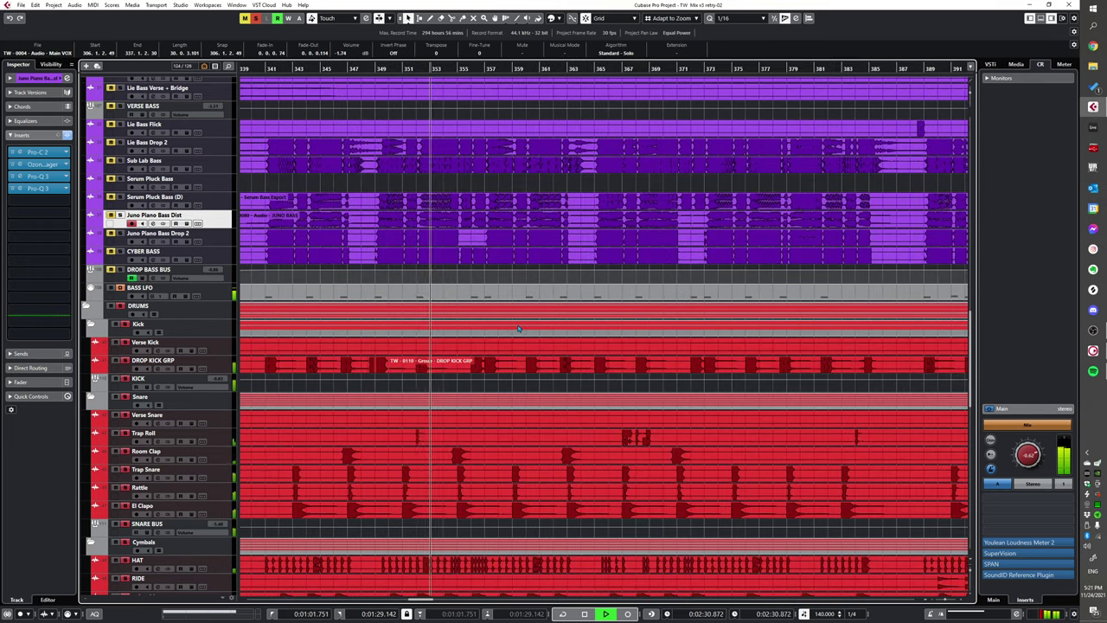
scroll(519, 328, "down", 1)
scroll(528, 354, "down", 5)
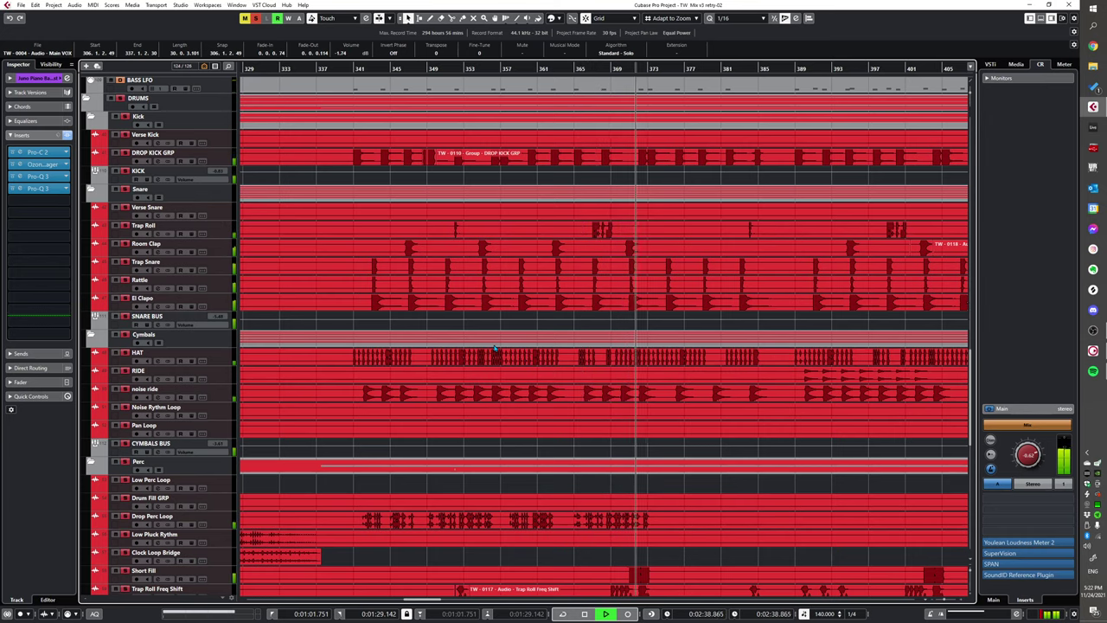
scroll(527, 359, "up", 1, "ctrl")
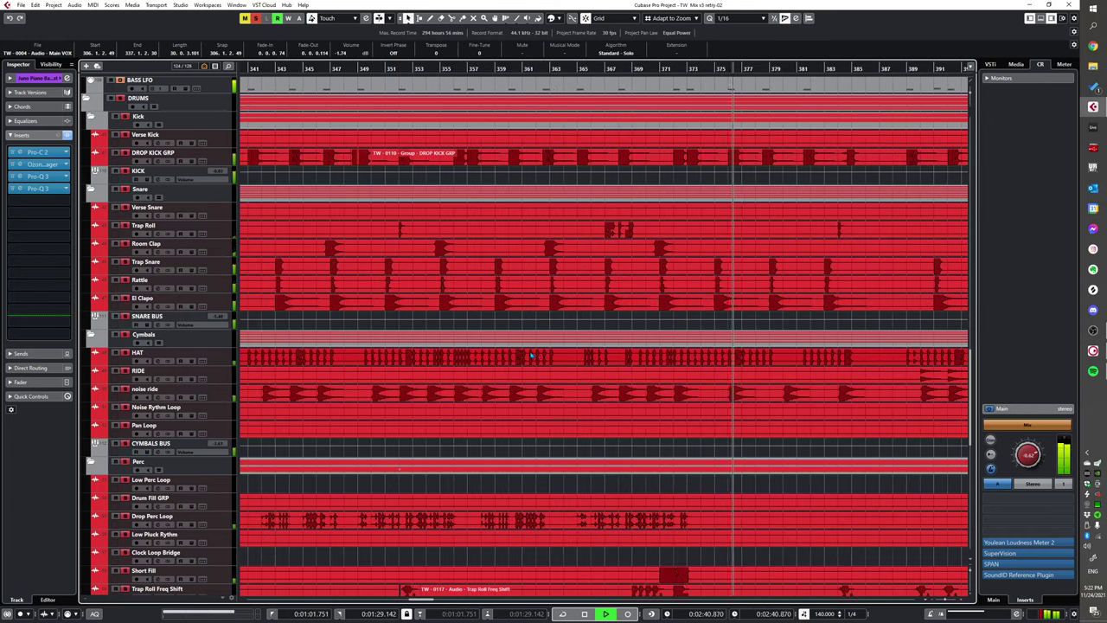
scroll(530, 354, "down", 1, "ctrl")
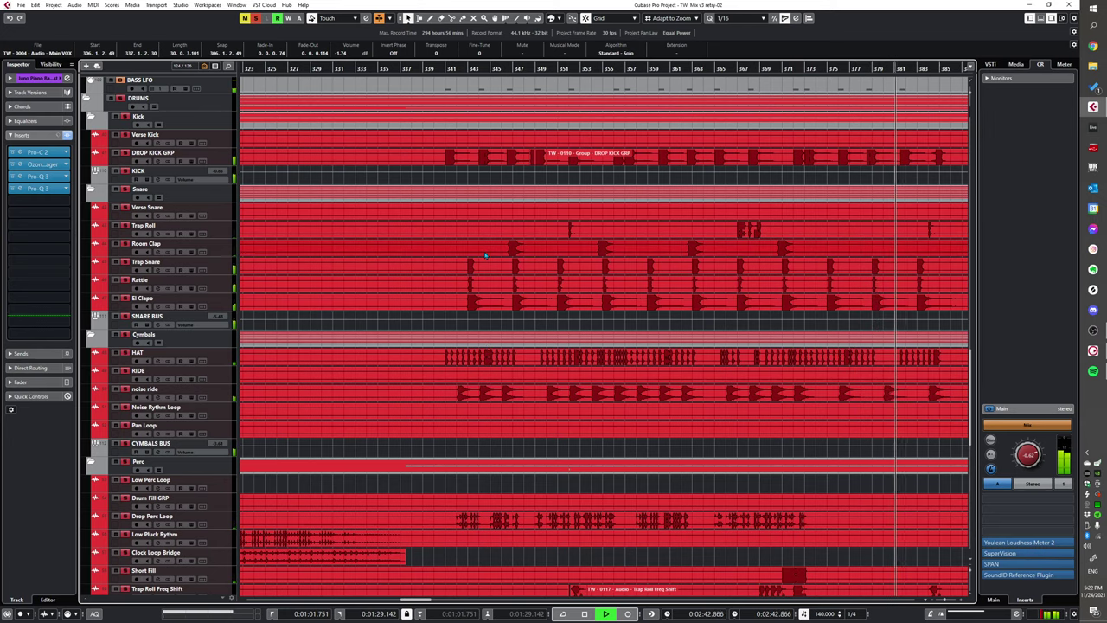
scroll(497, 253, "down", 3, "ctrl")
scroll(588, 294, "up", 2, "ctrl")
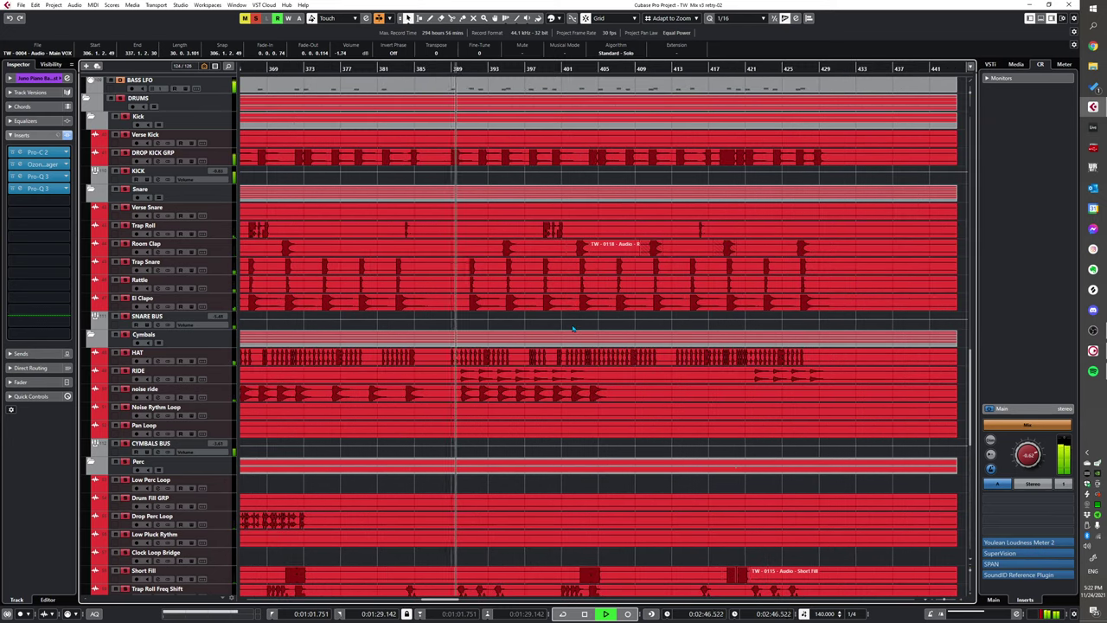
- Keep auditioning the soloed drums while examining the cymbal and percussion tracks, and stop playback
scroll(568, 317, "down", 3)
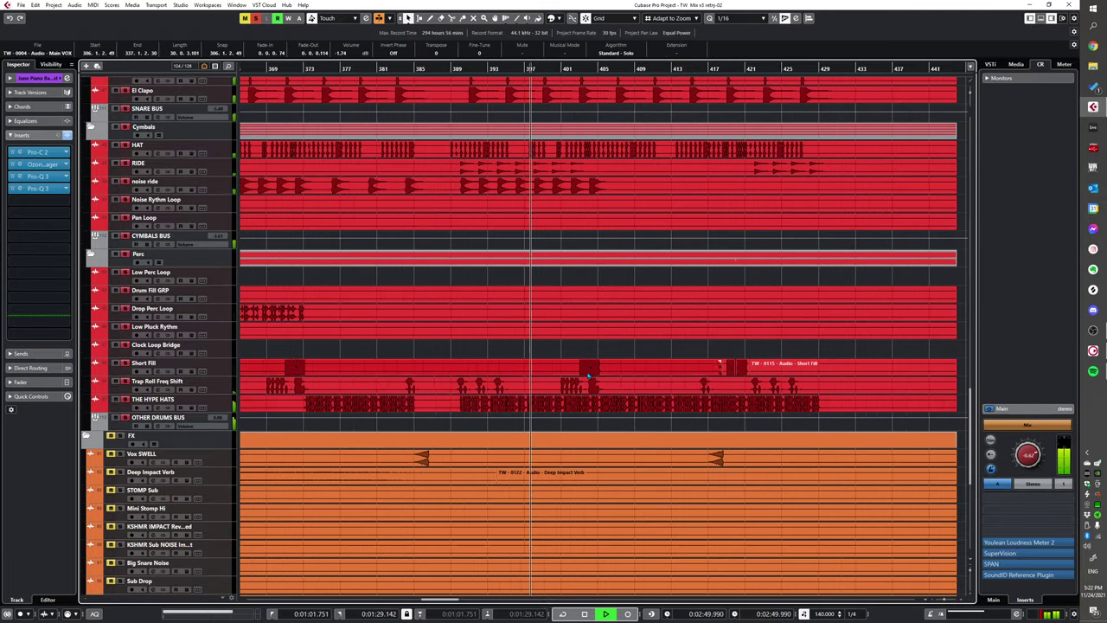
scroll(534, 420, "down", 5)
scroll(533, 420, "up", 6)
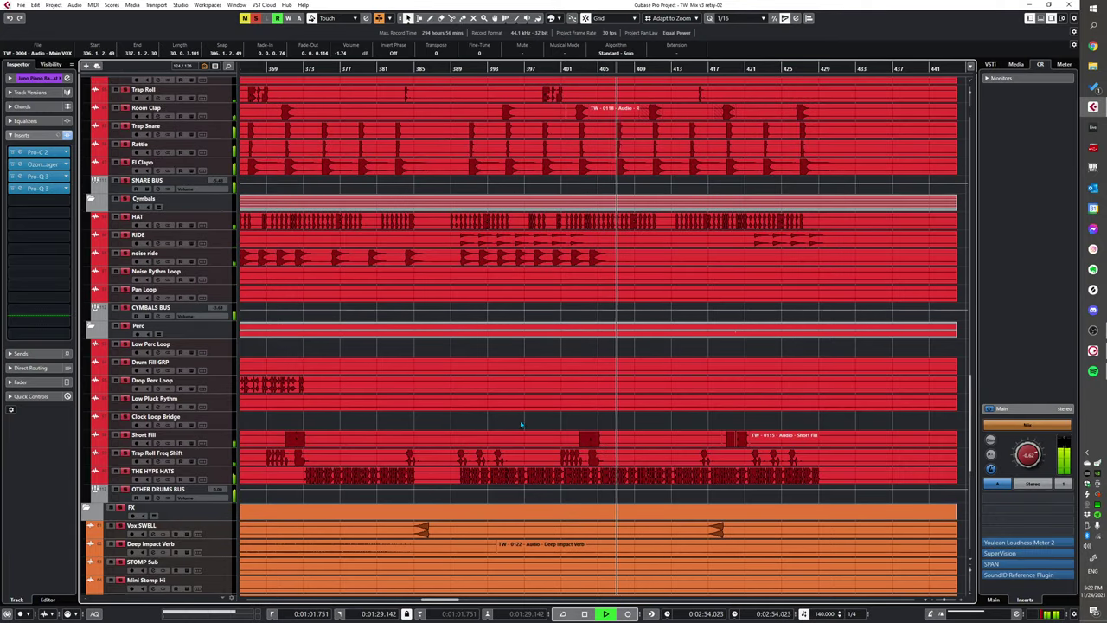
scroll(522, 424, "down", 5)
key("space")
- Add the FX folder to the soloed drums and audition both from about bar 340
scroll(464, 393, "down", 2)
scroll(465, 392, "left", 2)
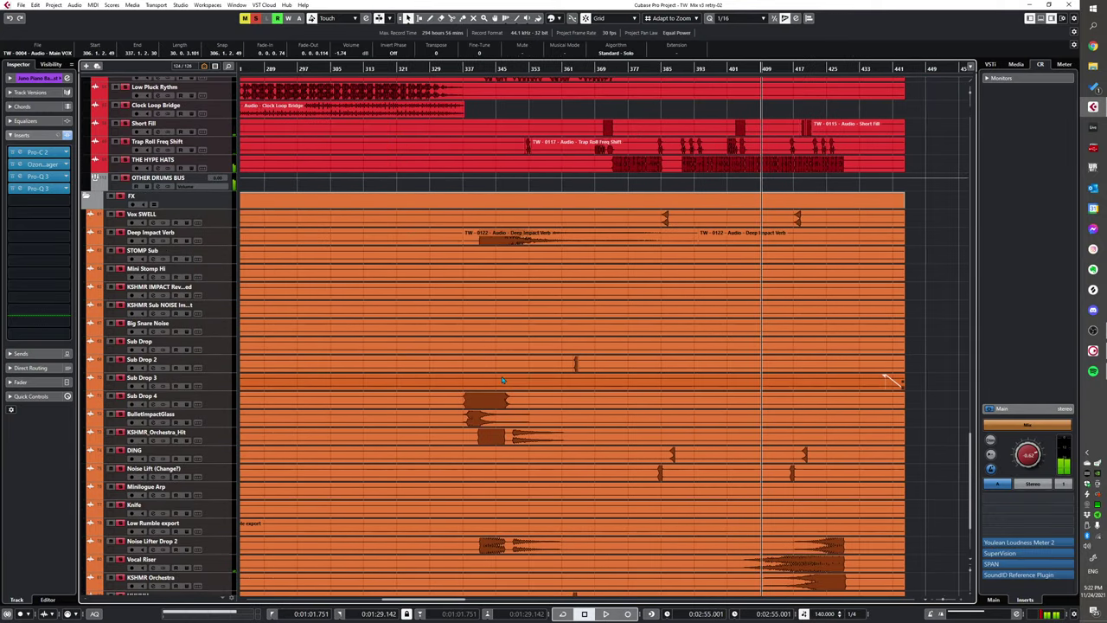
scroll(502, 379, "up", 8)
scroll(470, 344, "up", 4)
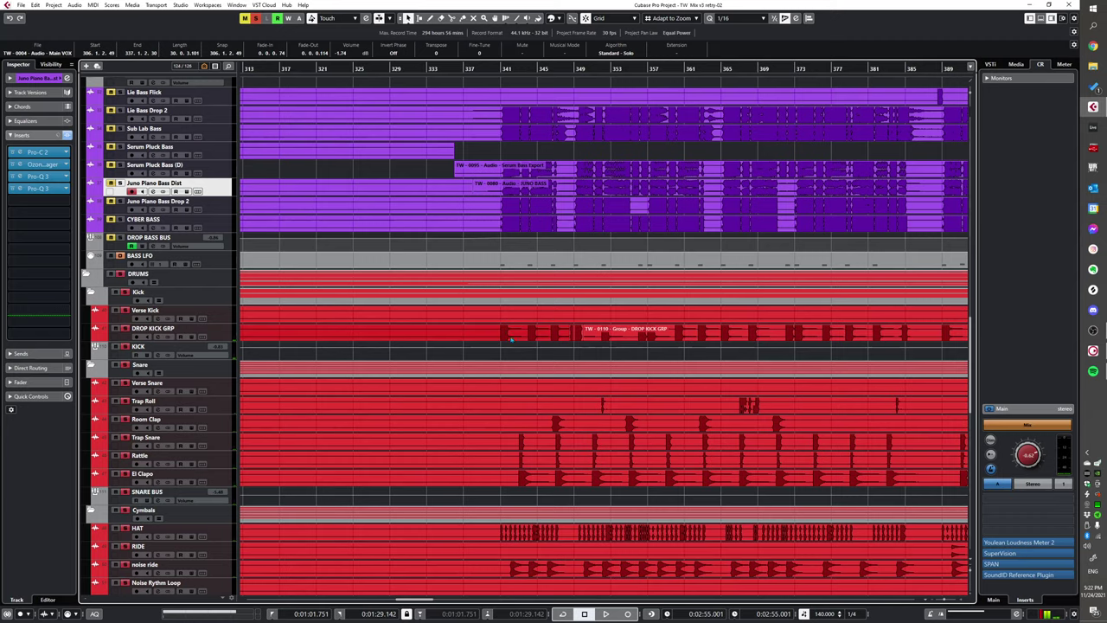
scroll(506, 343, "down", 4)
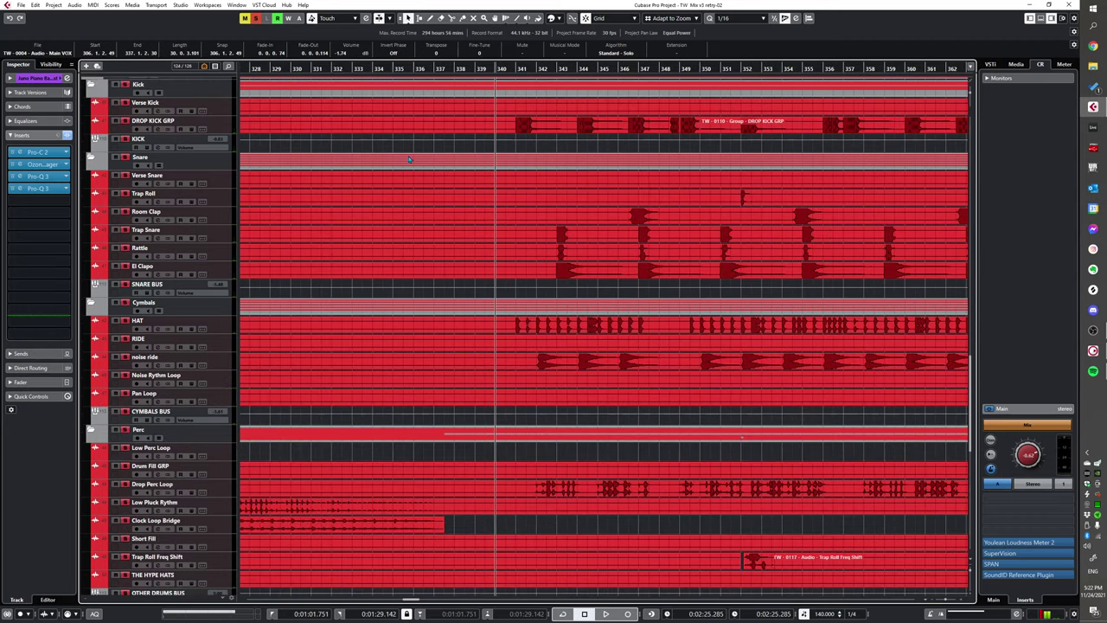
scroll(506, 343, "up", 2)
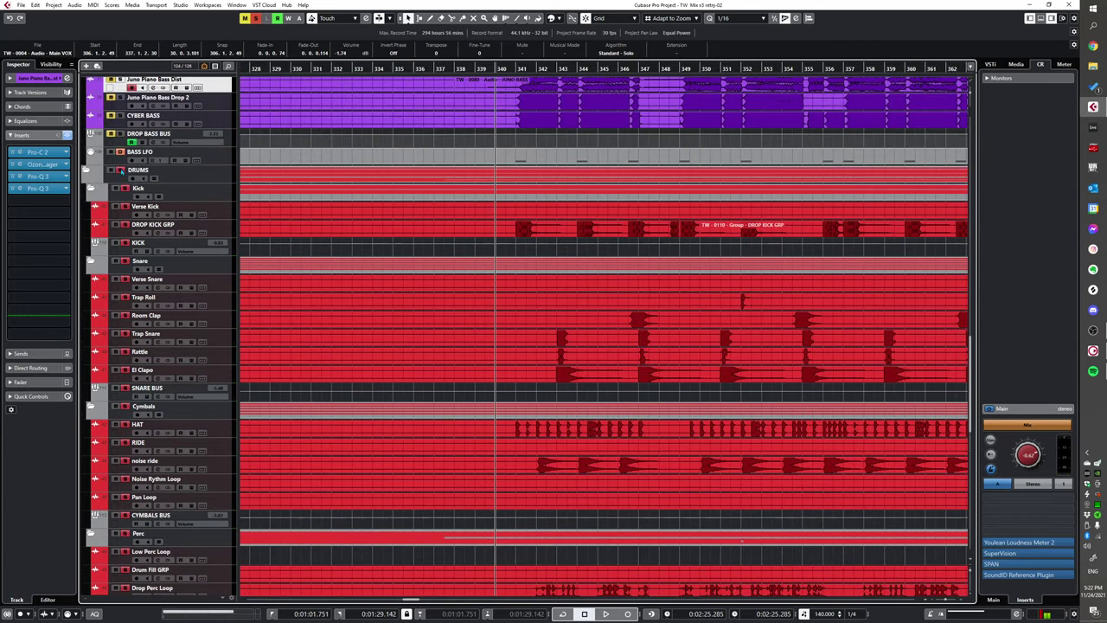
key("space")
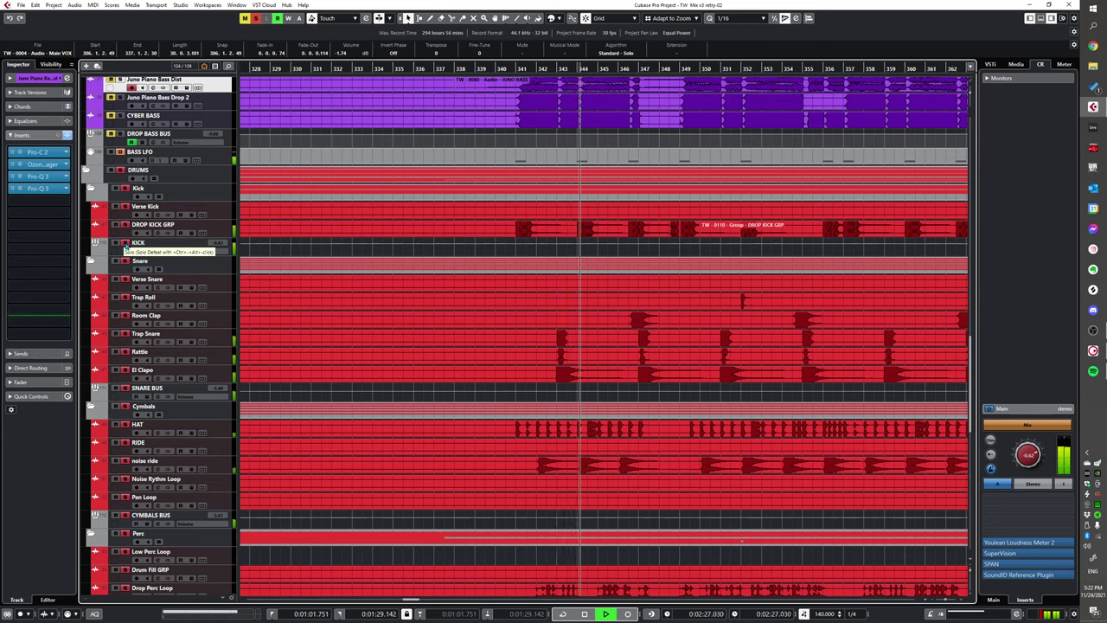
left_click(459, 362)
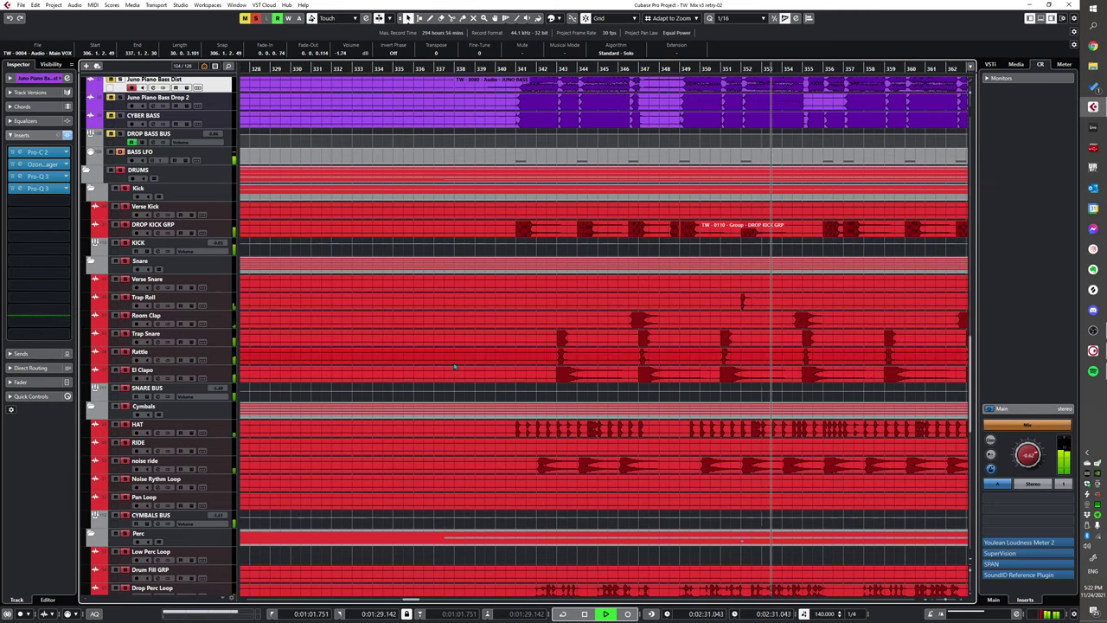
- Replay the drums and effects from just before bar 341 while examining the individual FX tracks
scroll(458, 363, "down", 10)
key("space")
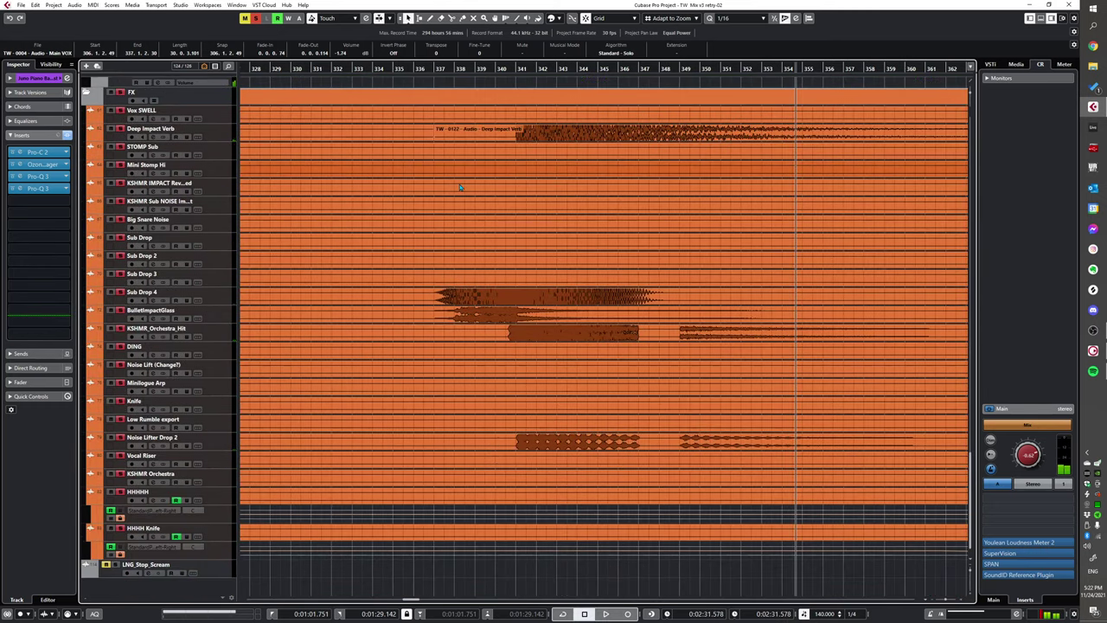
left_click(436, 252, "alt+shift")
key("space")
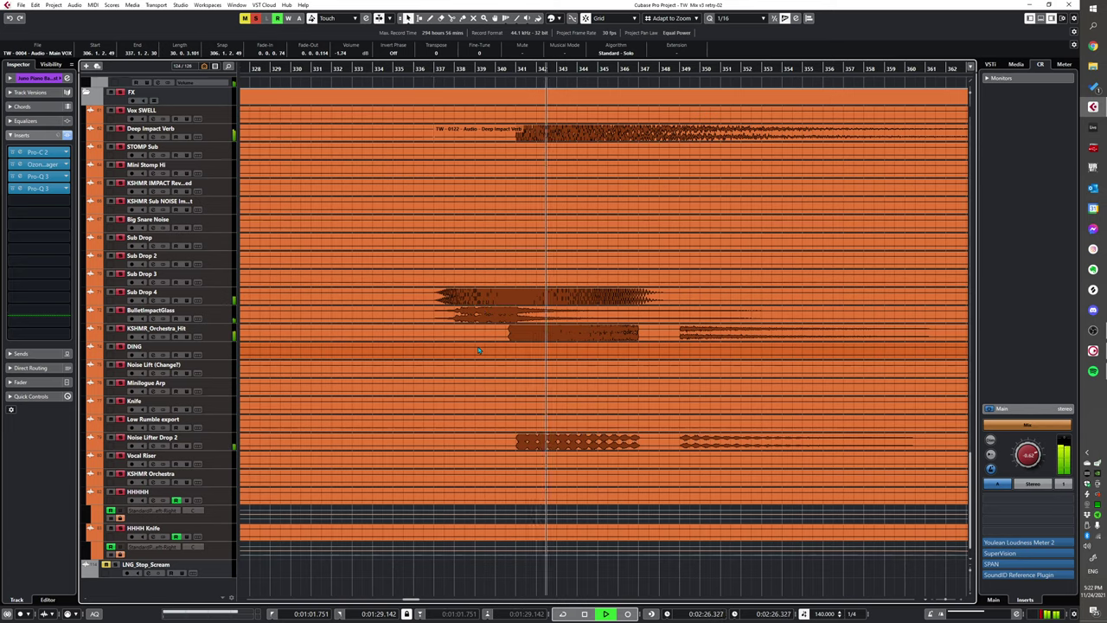
scroll(471, 363, "up", 5)
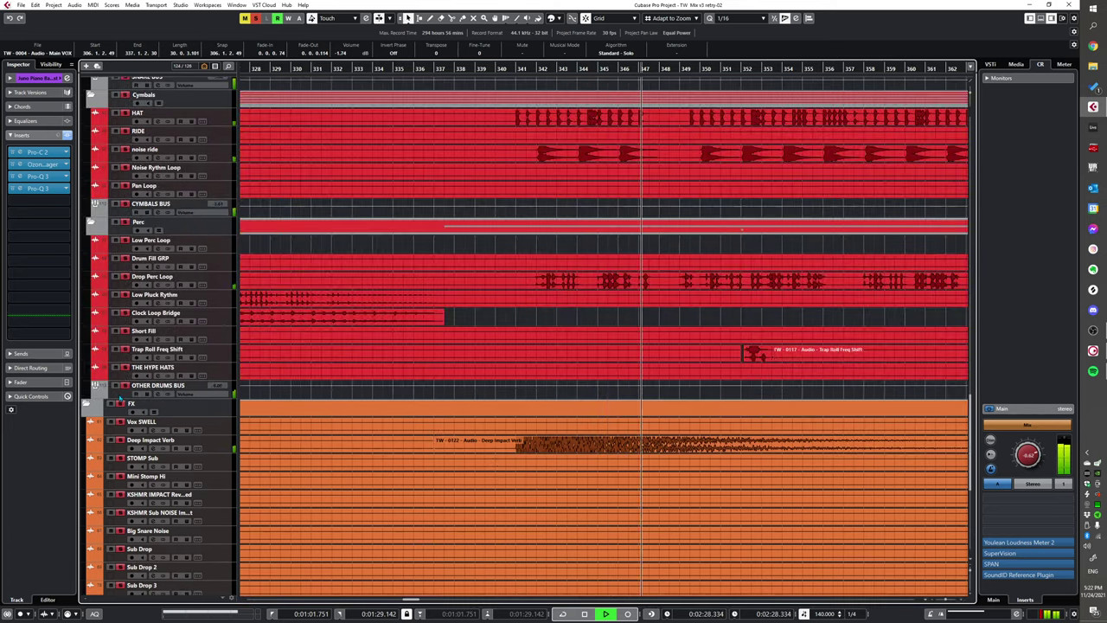
scroll(337, 453, "down", 6)
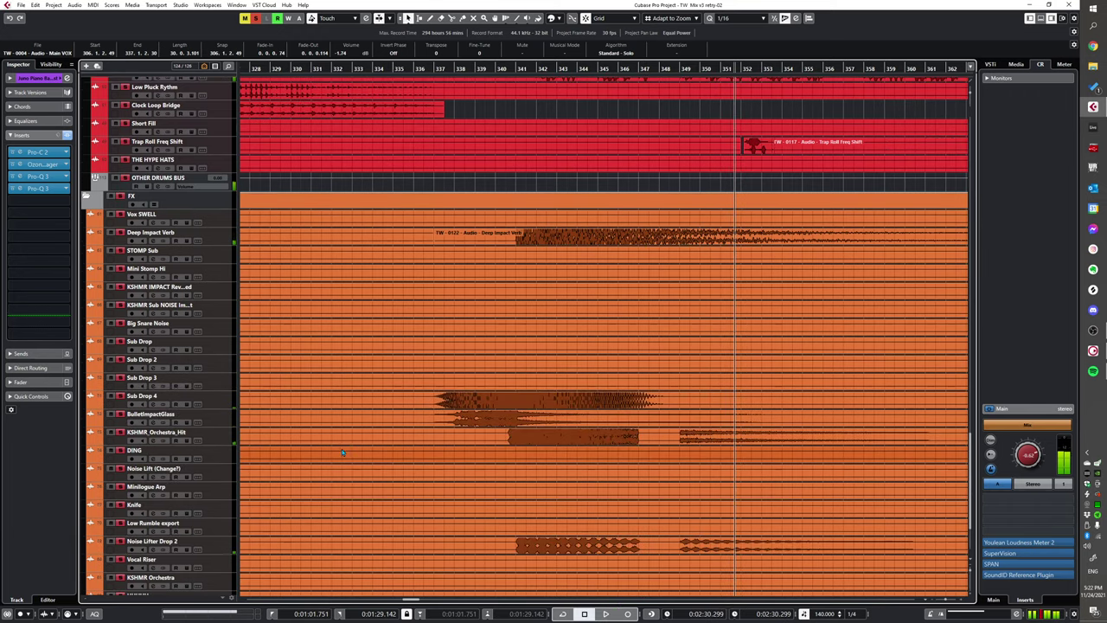
- Narrow the solo to the kick tracks and the KICK bus, and audition them from the start of the drop
scroll(337, 453, "up", 9)
key("space")
scroll(121, 511, "up", 6)
scroll(139, 364, "down", 4)
scroll(145, 229, "up", 4)
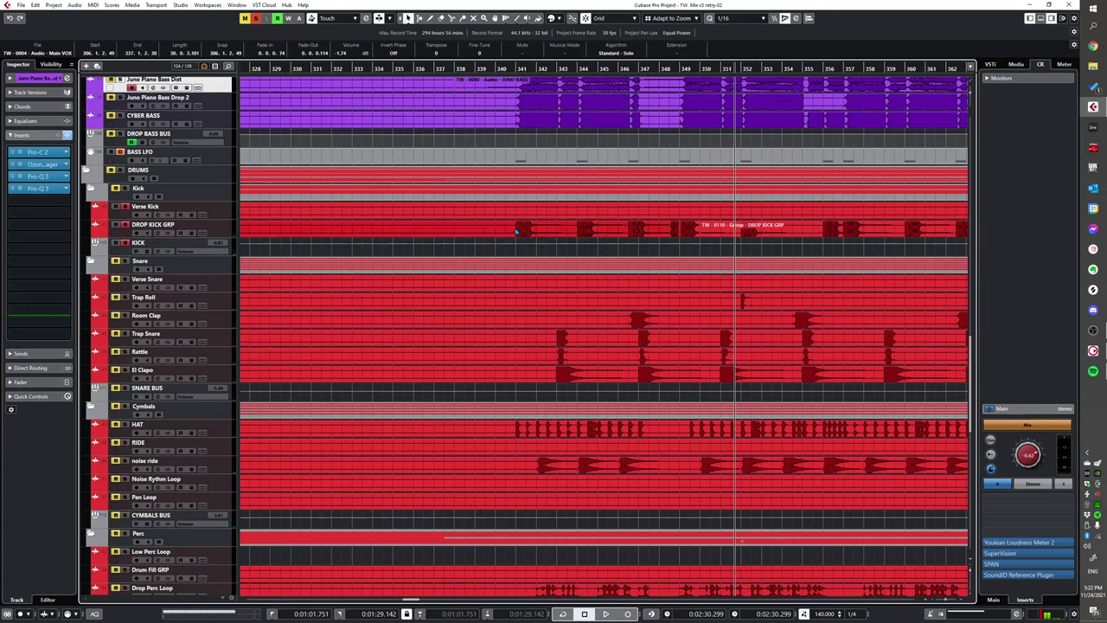
key("KP_1")
key("space")
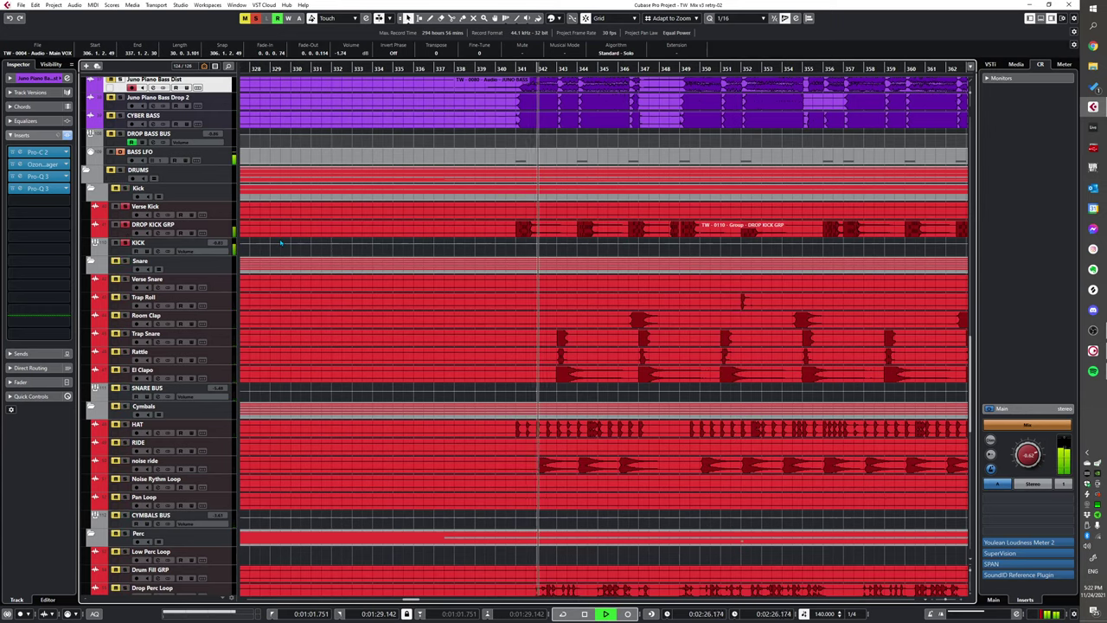
key("space")
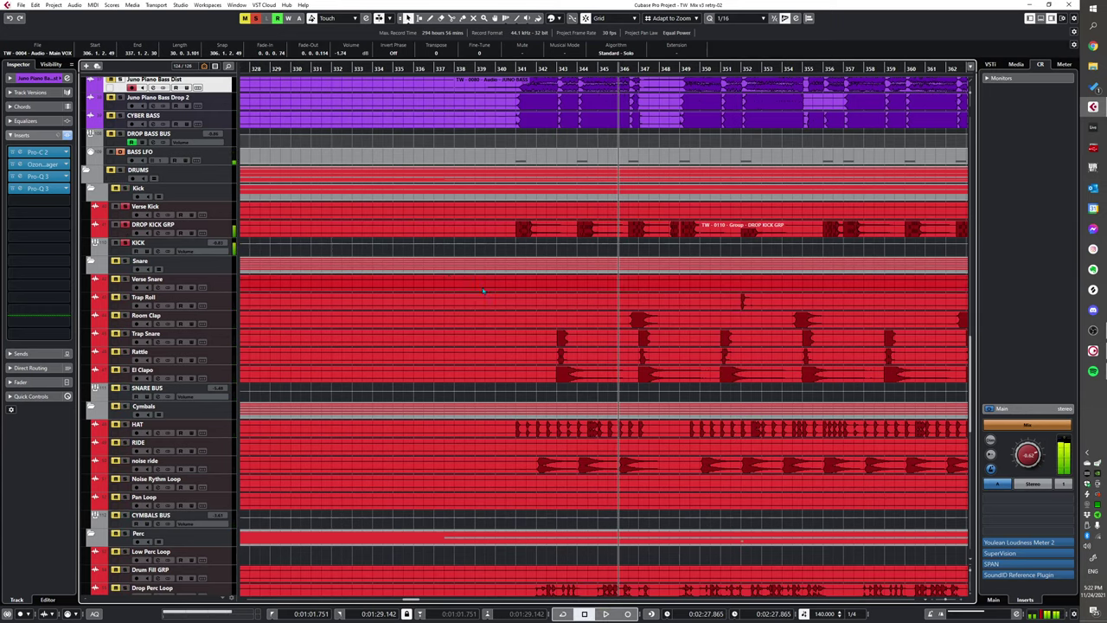
- Select the DROP KICK GRP track and replay the soloed kick from bar 341
scroll(462, 298, "down", 2)
left_click(226, 229)
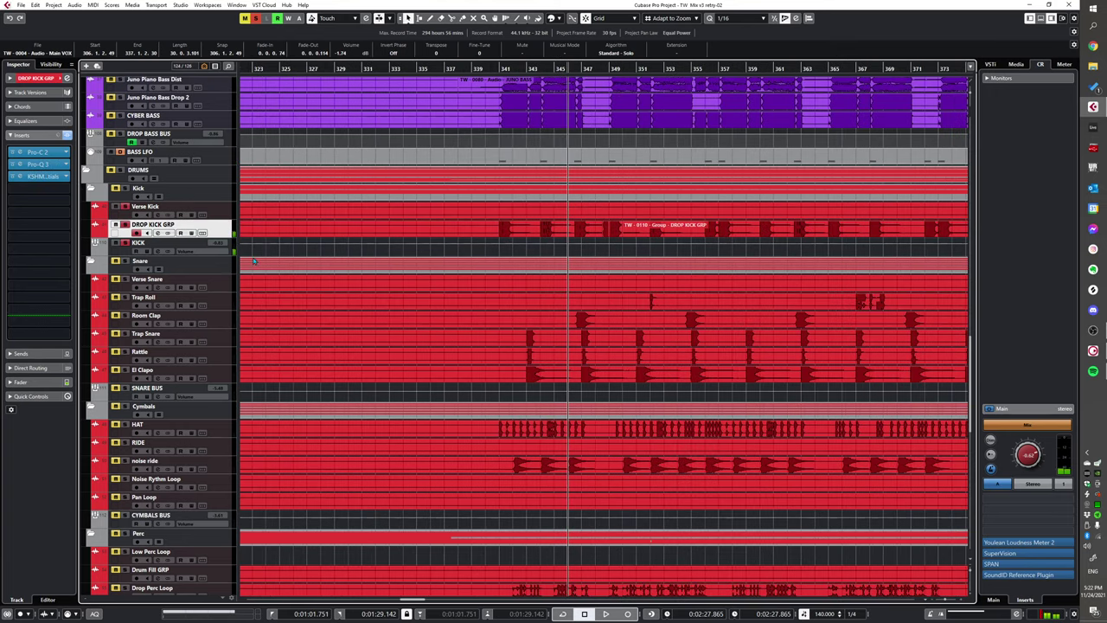
key("KP_1")
key("h")
key("space")
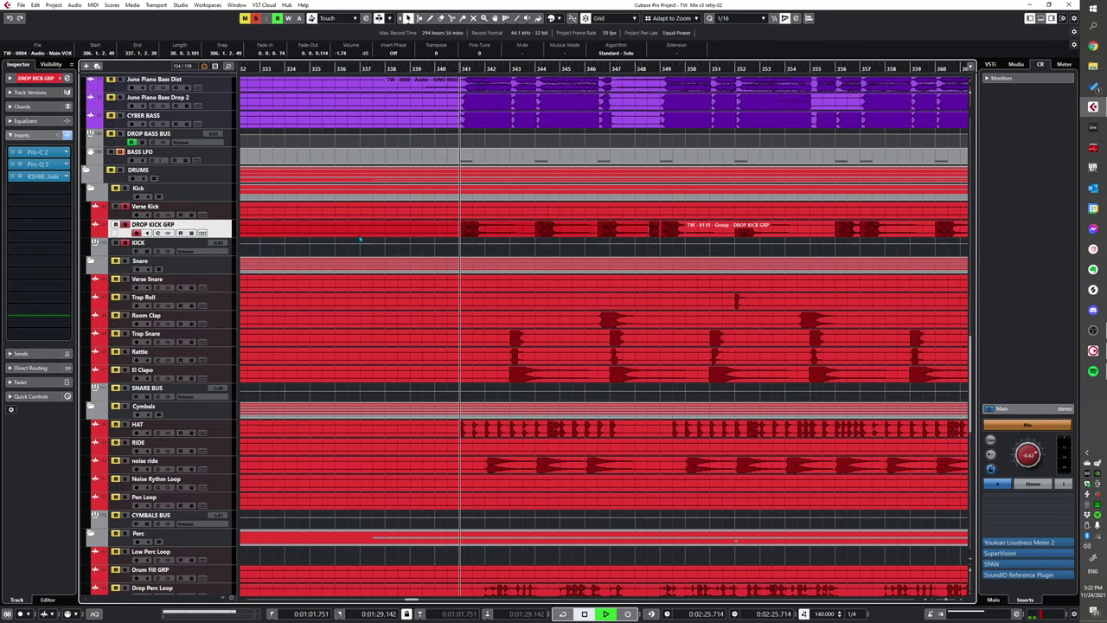
- Add HAT and the snare tracks in turn to the soloed kick and audition each combination from the drop
key("space")
left_click(125, 424)
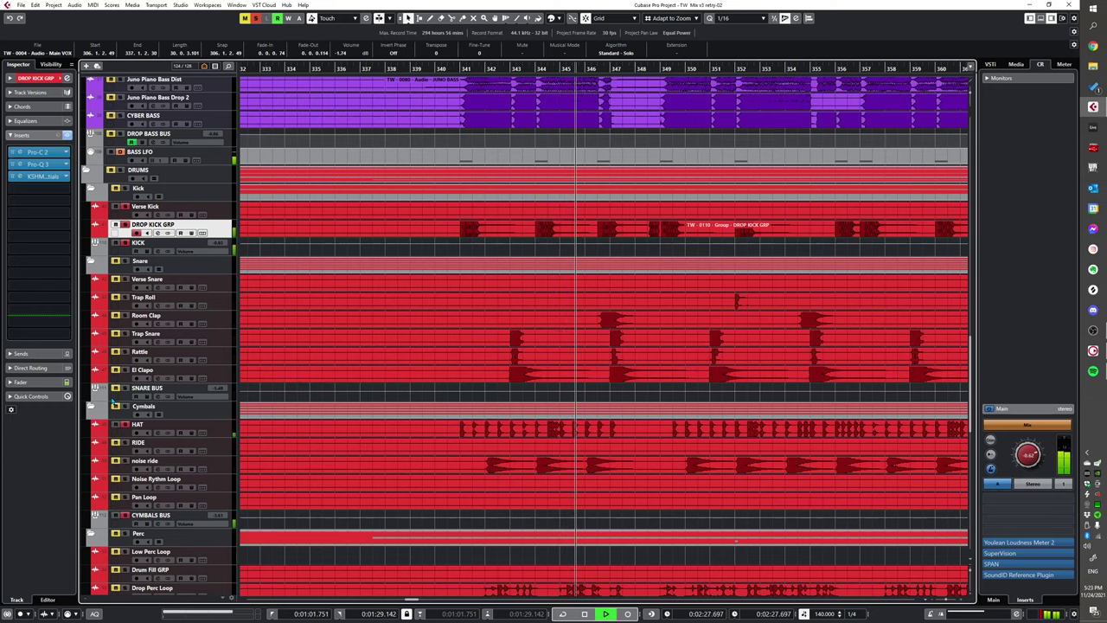
left_click(116, 388)
key("space")
key("space")
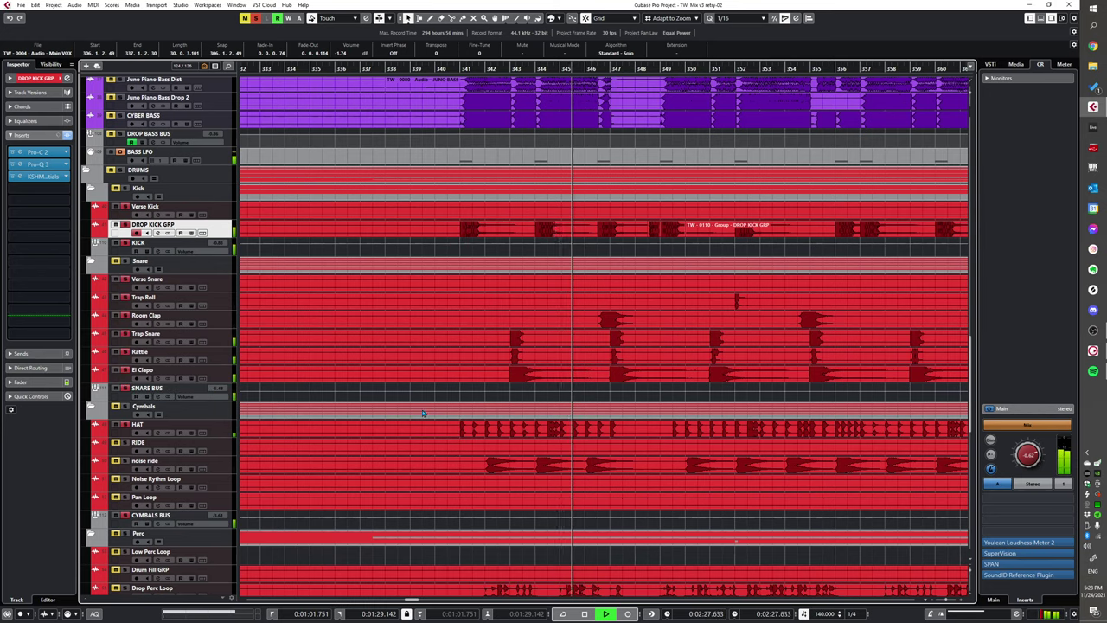
scroll(423, 412, "down", 2)
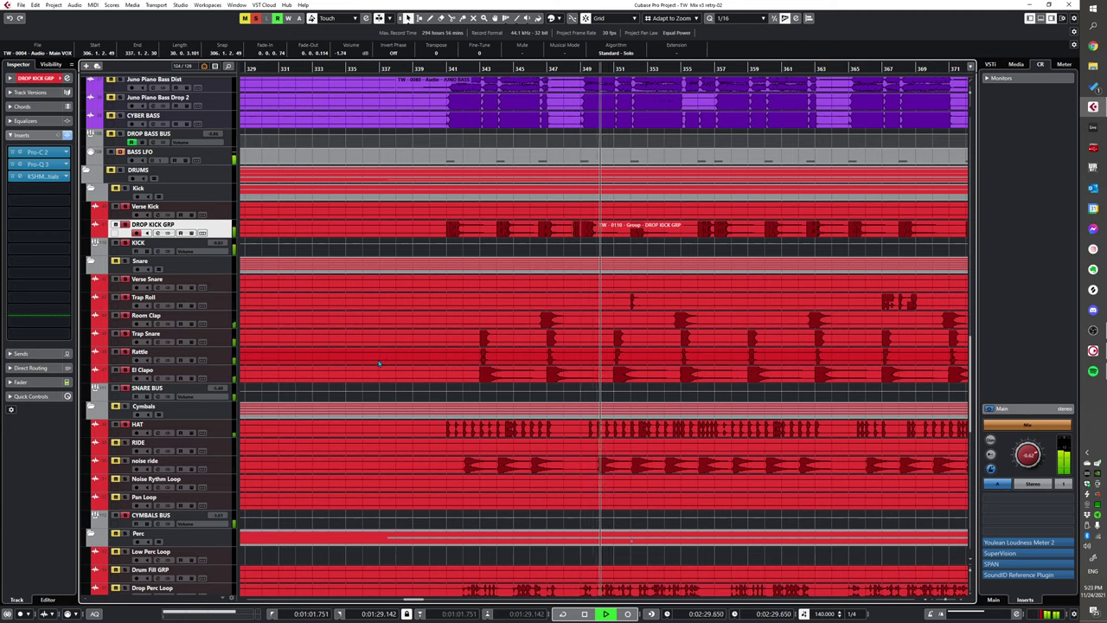
key("space")
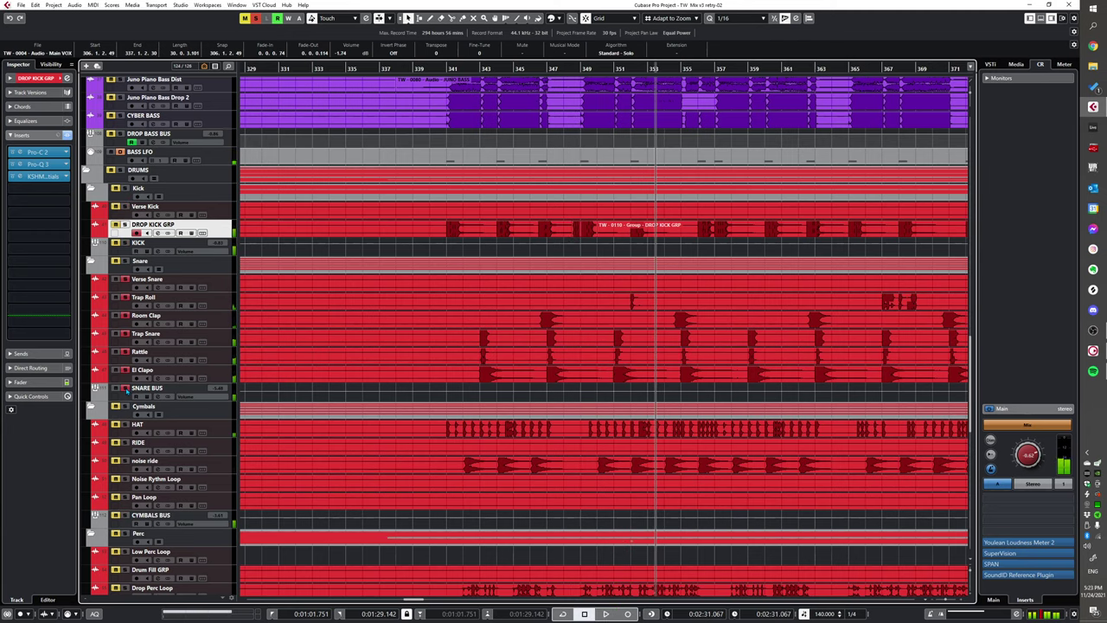
- Select the Rattle track and reduce the solo to Trap Snare with its SNARE BUS
scroll(489, 356, "up", 2)
left_click(122, 361)
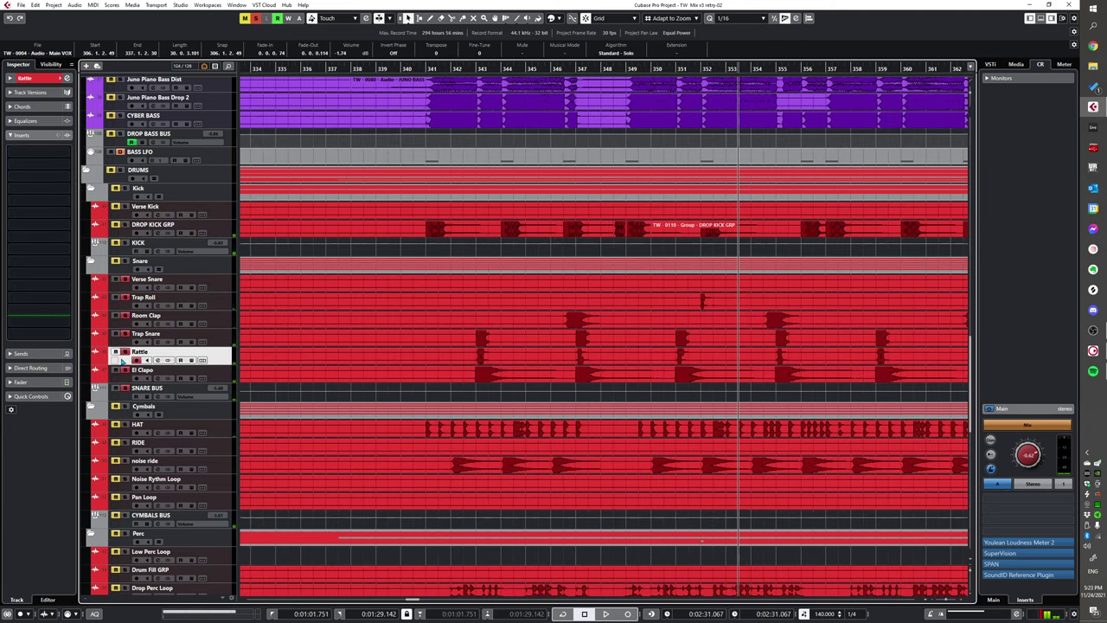
scroll(476, 340, "down", 3)
scroll(465, 338, "left", 2)
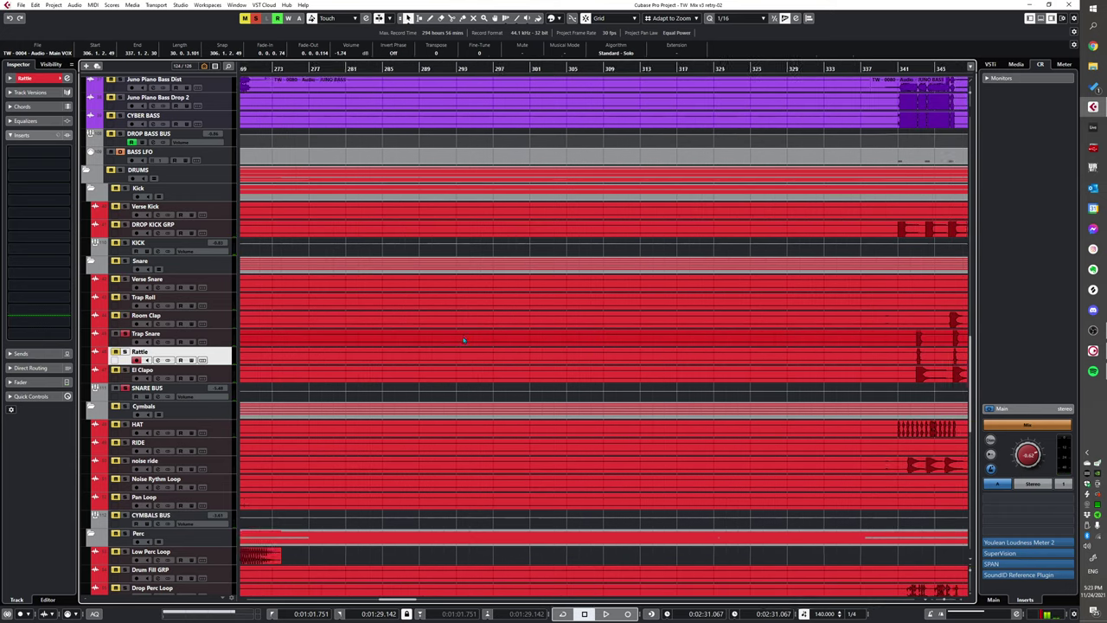
- Audition the isolated Trap Snare from near the start of the final drop
scroll(450, 340, "down", 5)
key("h")
key("h")
key("h")
key("h")
key("h")
key("h")
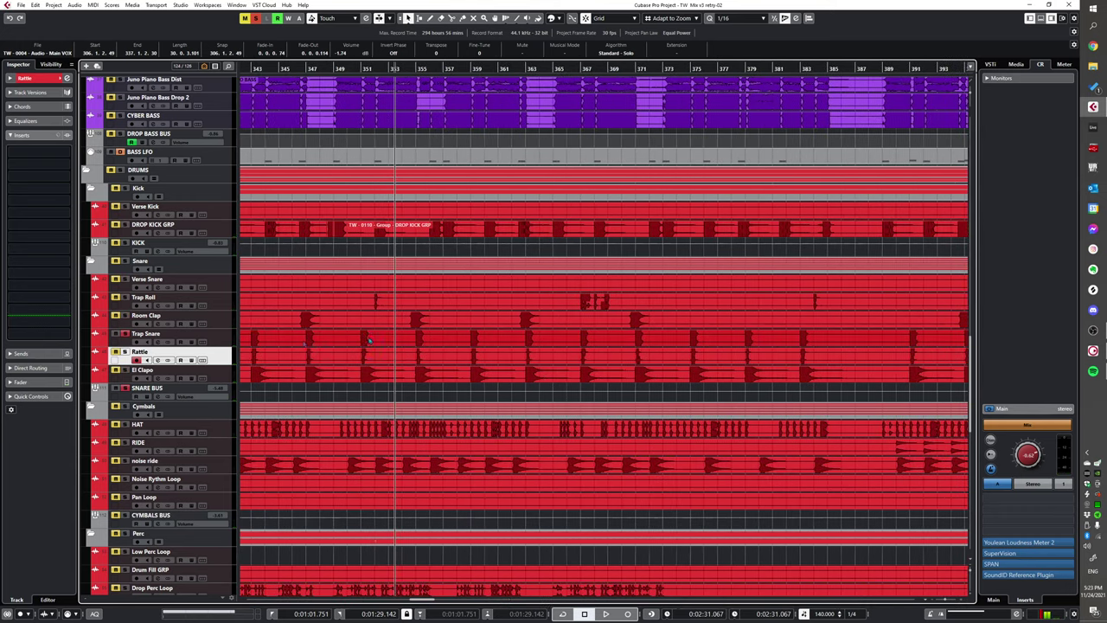
left_click(384, 335, "alt+shift")
key("space")
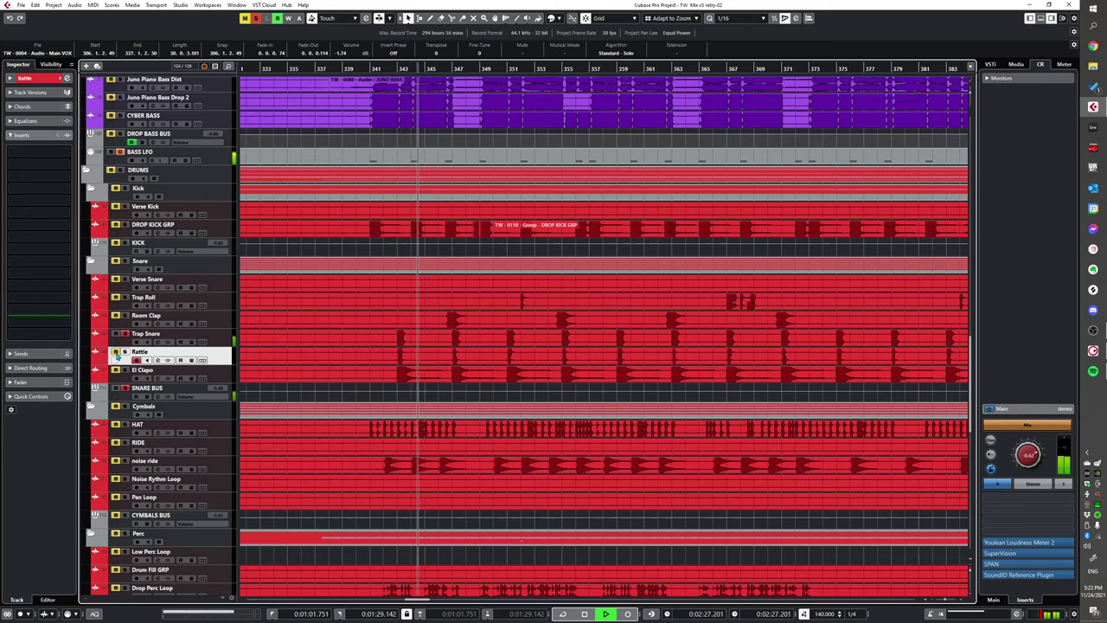
- Add the Rattle and Room Clap tracks to the soloed Trap Snare and audition each combination from the final drop
left_click(124, 352)
key("space")
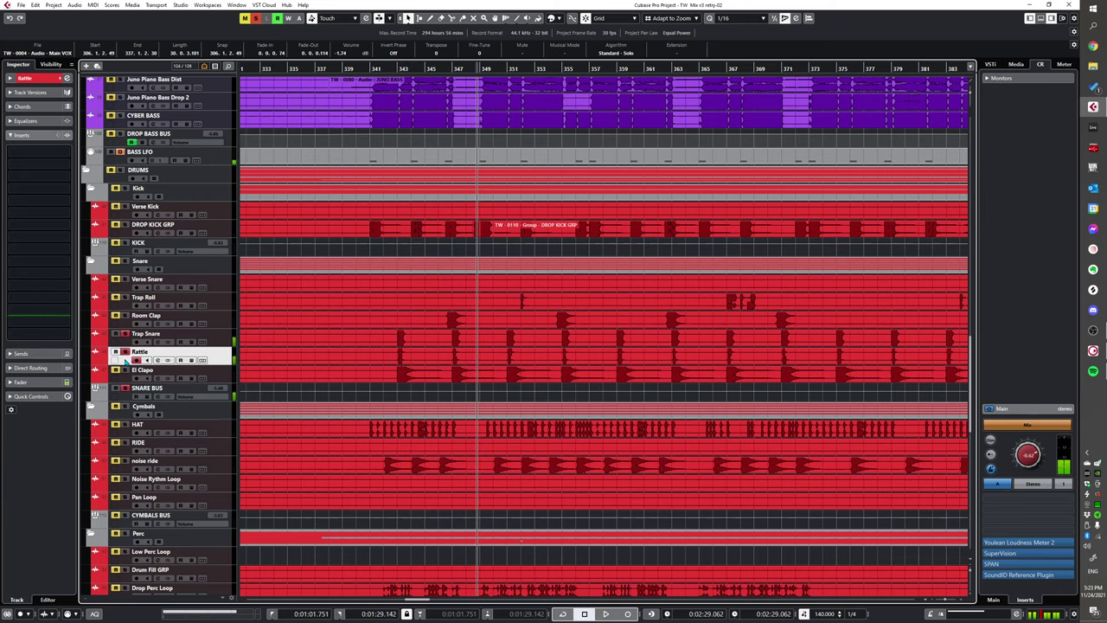
key("KP_0")
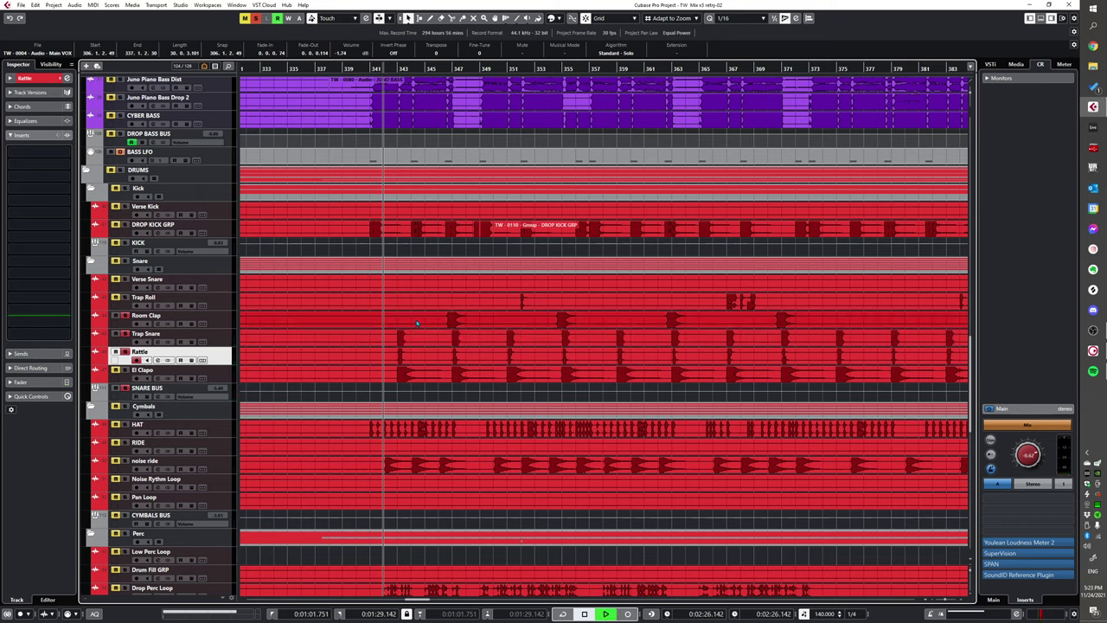
key("space")
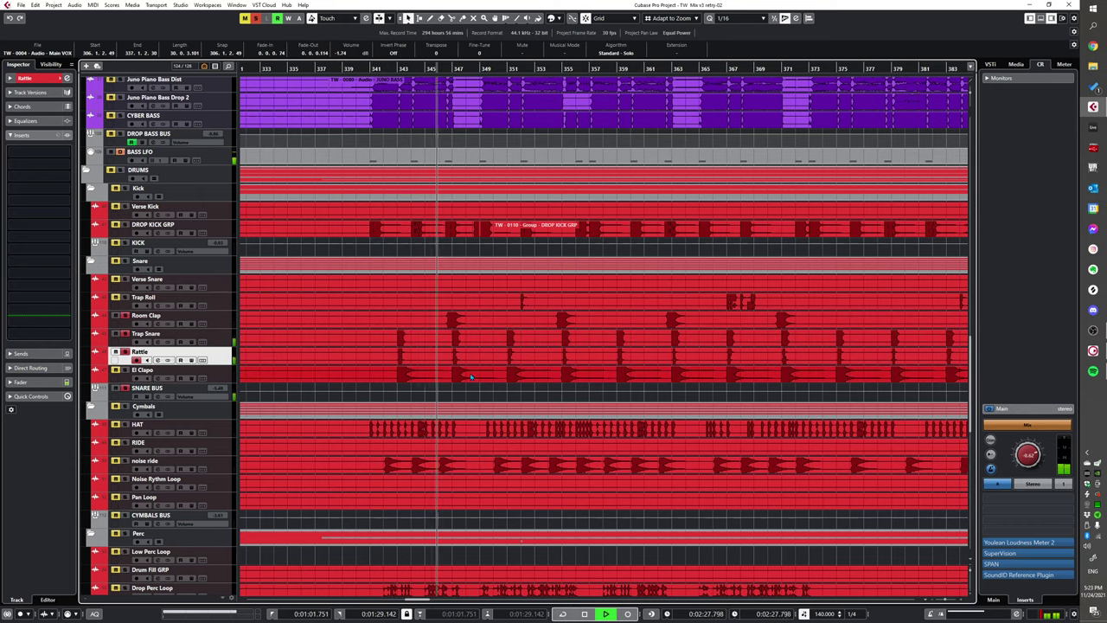
- Add Trap Roll to the soloed snare layers and audition the passage around its hit near bar 352
key("space")
left_click(124, 296)
key("space")
left_click(508, 302, "alt+shift")
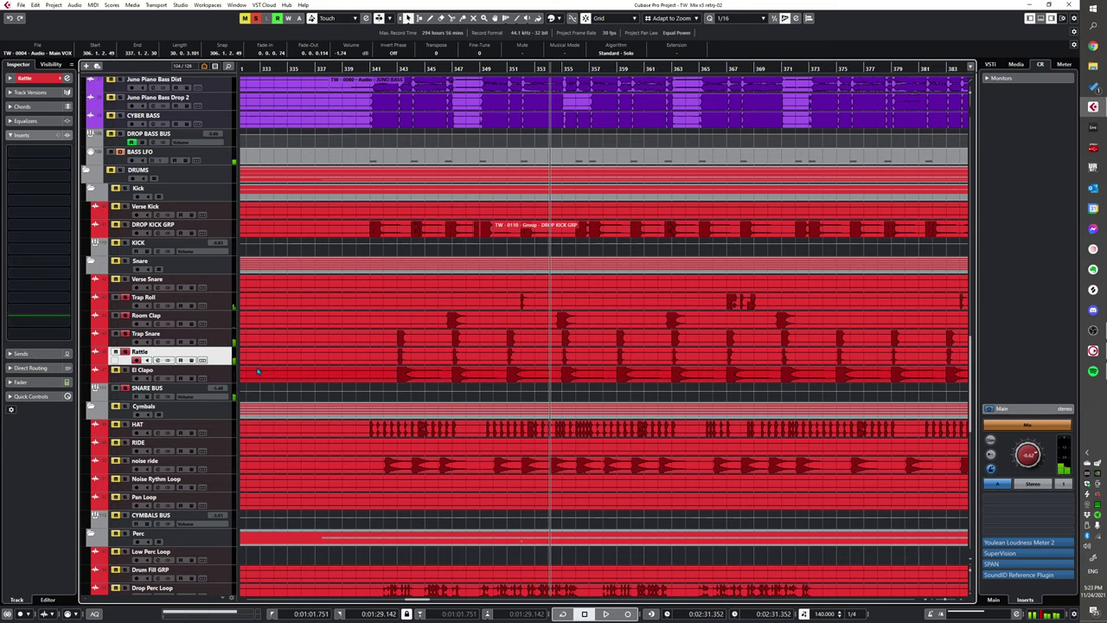
scroll(377, 367, "up", 2)
scroll(388, 363, "left", 1)
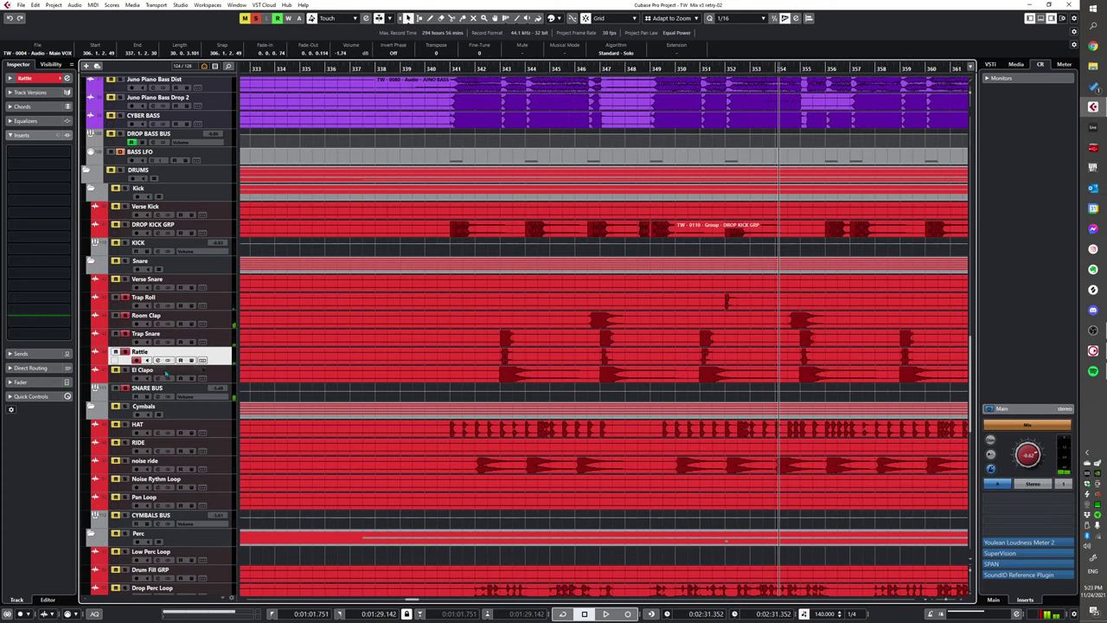
- Reduce the solo to El Clapo with its SNARE BUS, audition it from the drop and select the track
left_click(124, 370)
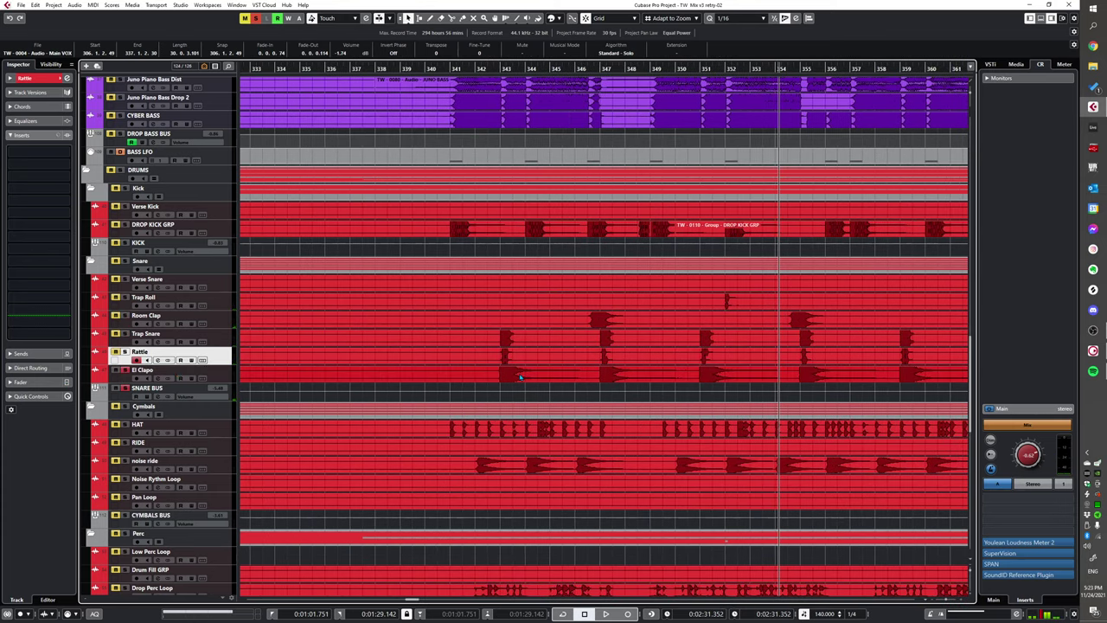
left_click(490, 373, "alt+shift")
left_click(222, 373)
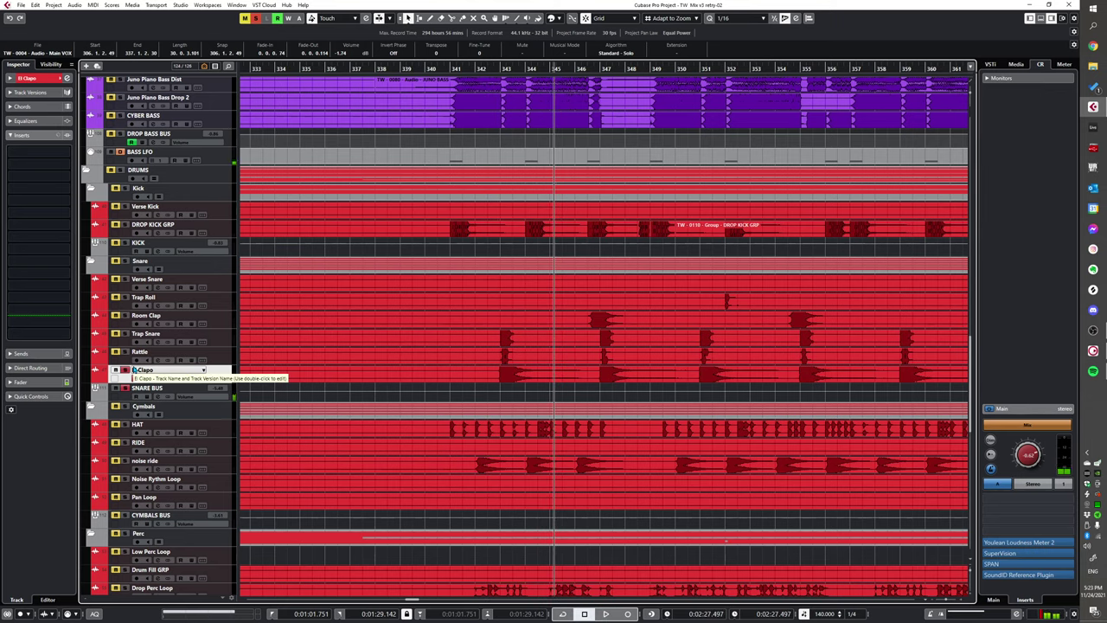
- Solo all the snare layers from bar 341 and replay them with the Kick folder added
key("KP_0")
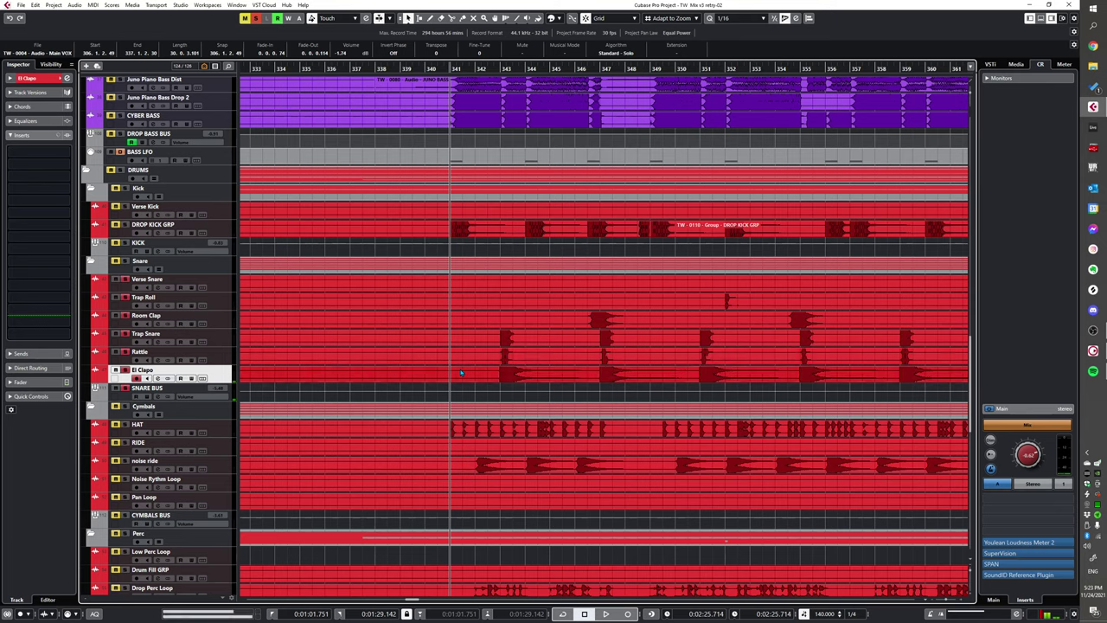
key("space")
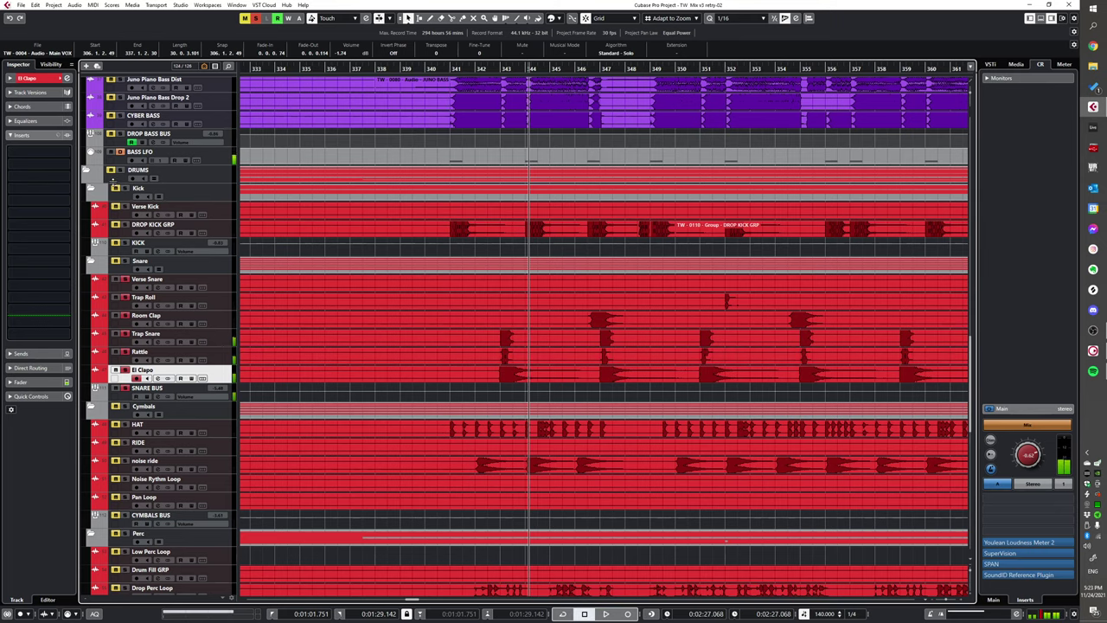
key("space")
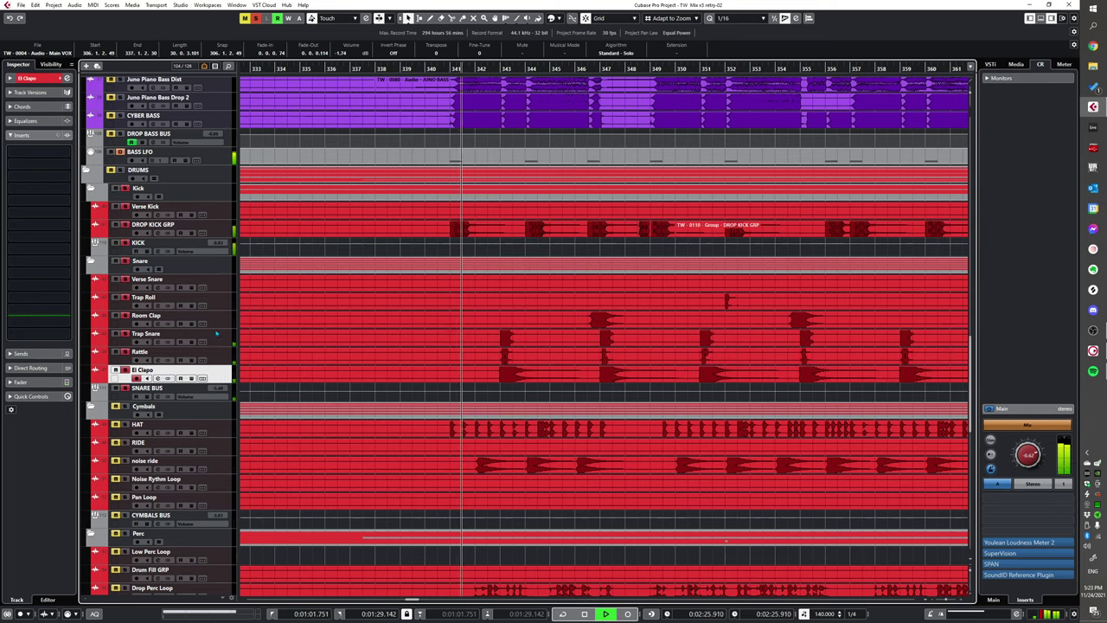
- Add the Cymbals folder to the soloed kick and snare tracks and audition the combined drums through the drop
scroll(622, 471, "down", 2)
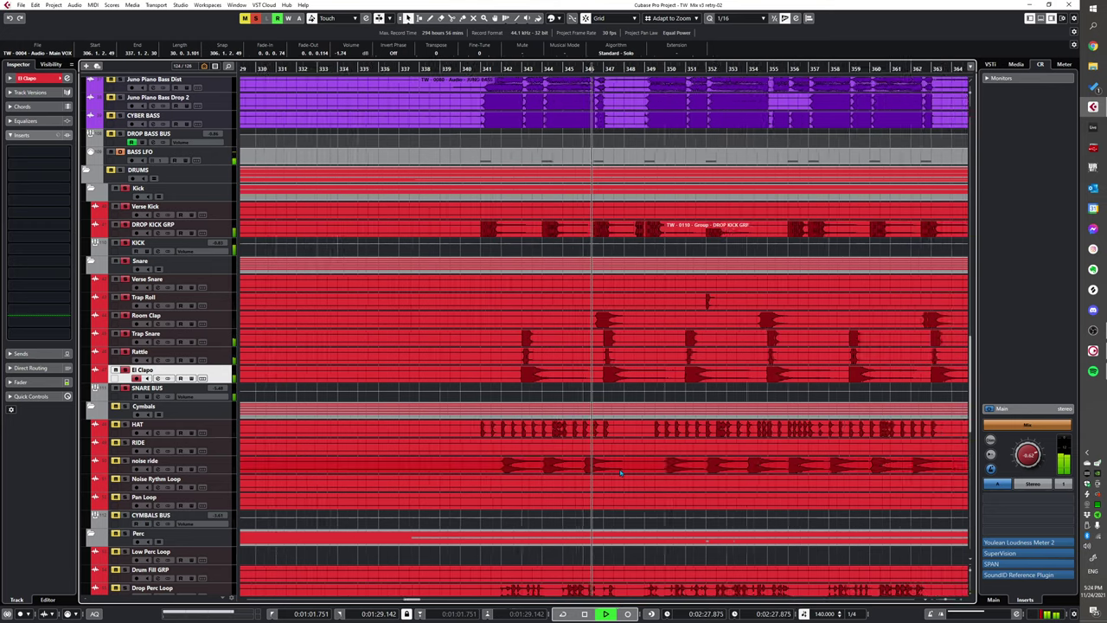
scroll(623, 472, "right", 2)
scroll(538, 459, "up", 1)
scroll(447, 448, "left", 1)
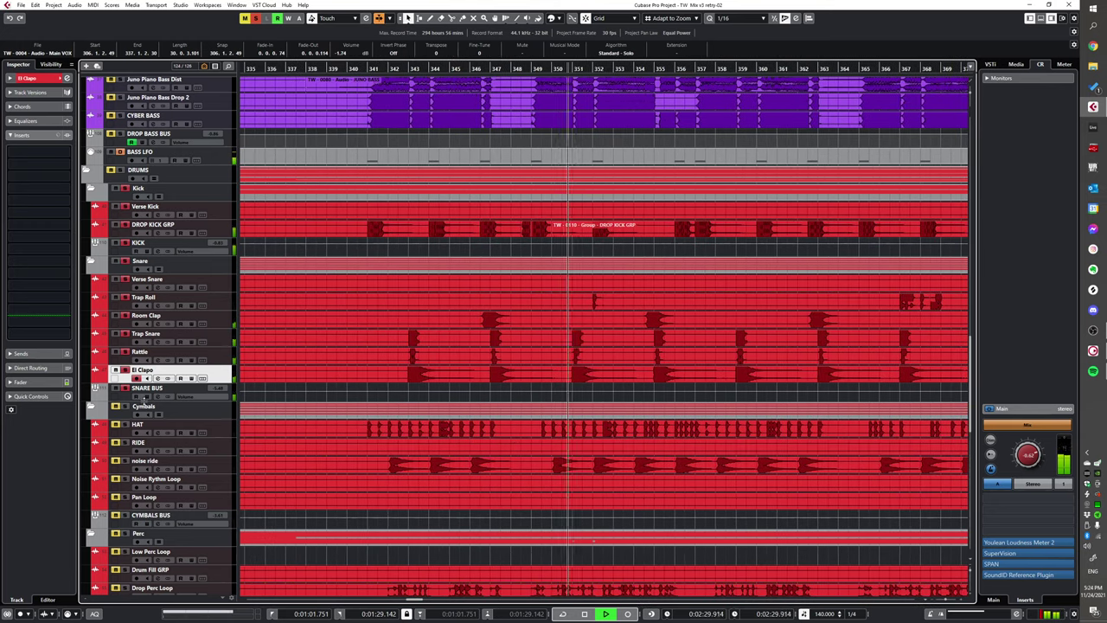
scroll(467, 468, "down", 2)
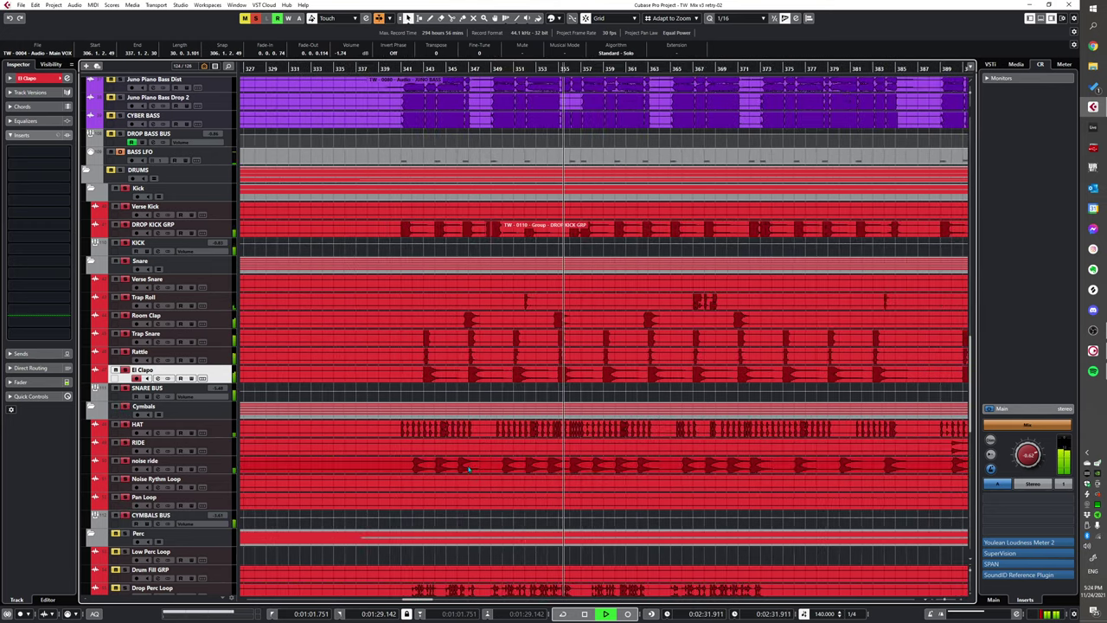
scroll(596, 471, "up", 1)
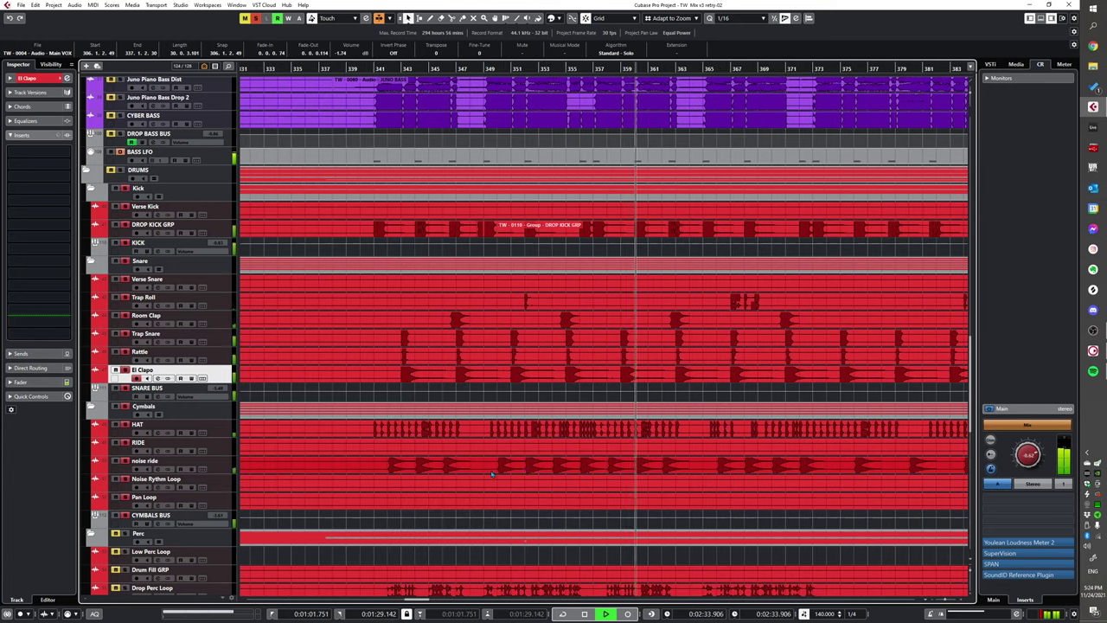
- Add Drop Perc Loop and the OTHER DRUMS BUS to the soloed drums and replay from the start of the drop
scroll(641, 472, "down", 3)
scroll(597, 427, "down", 3)
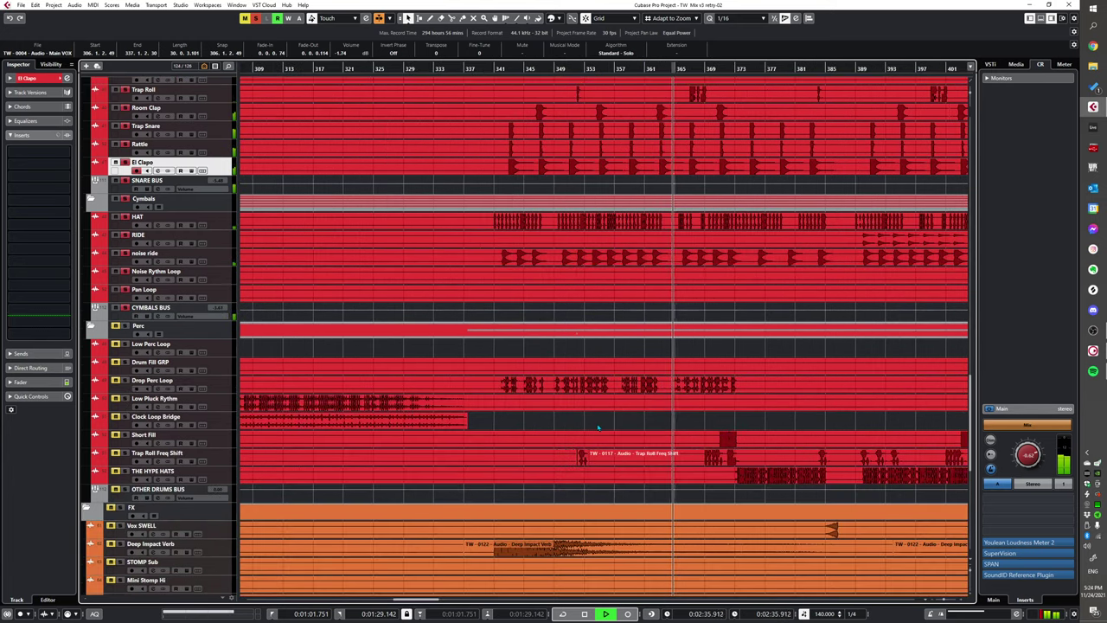
scroll(575, 427, "up", 2)
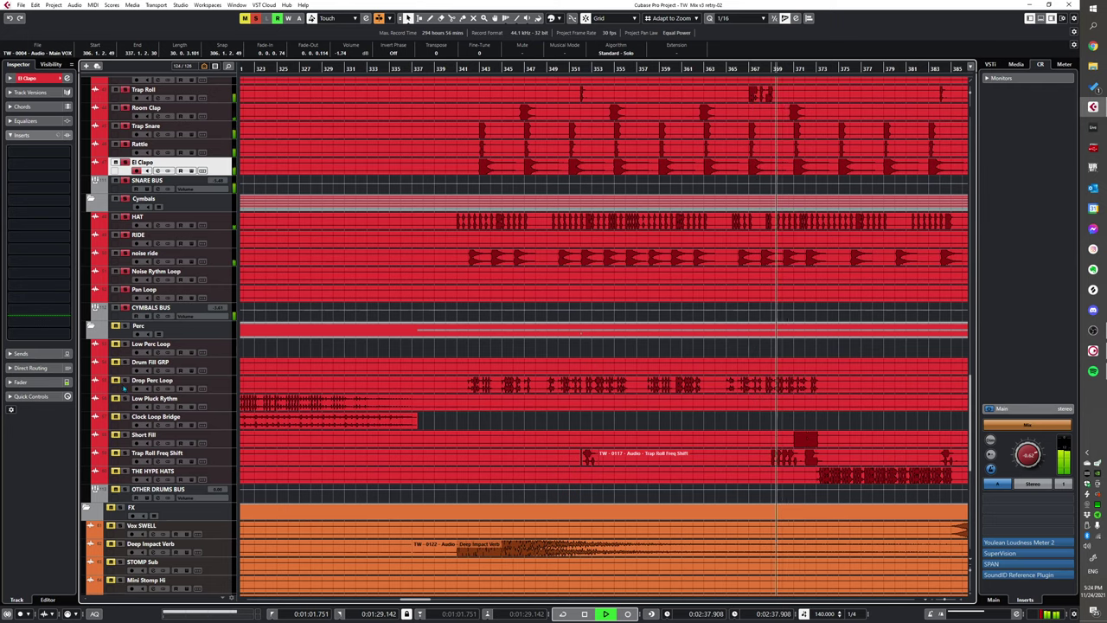
left_click(459, 386, "alt+shift")
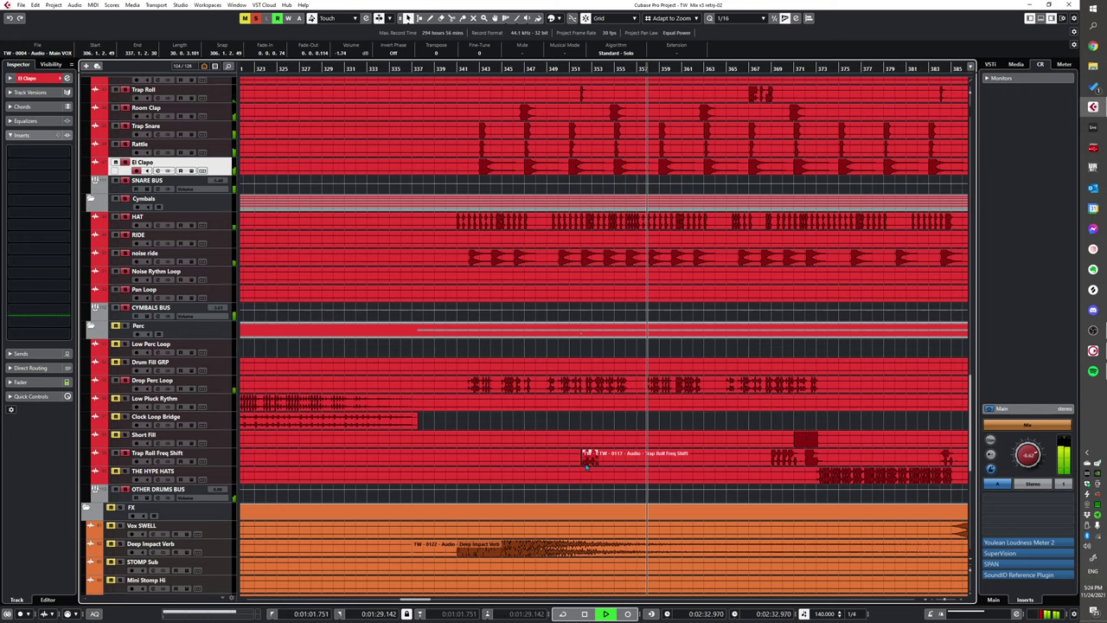
- Add Trap Roll Freq Shift, Short Fill and THE HYPE HATS to the soloed drums and audition them in the drop
scroll(591, 472, "down", 3)
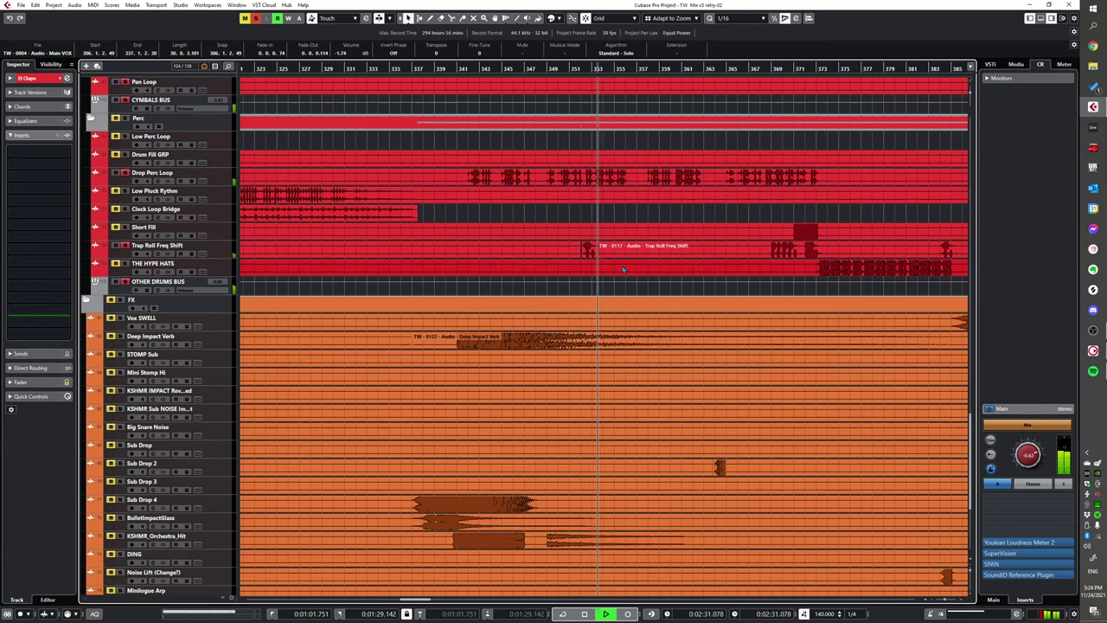
scroll(612, 277, "up", 2)
scroll(612, 277, "down", 2, "ctrl")
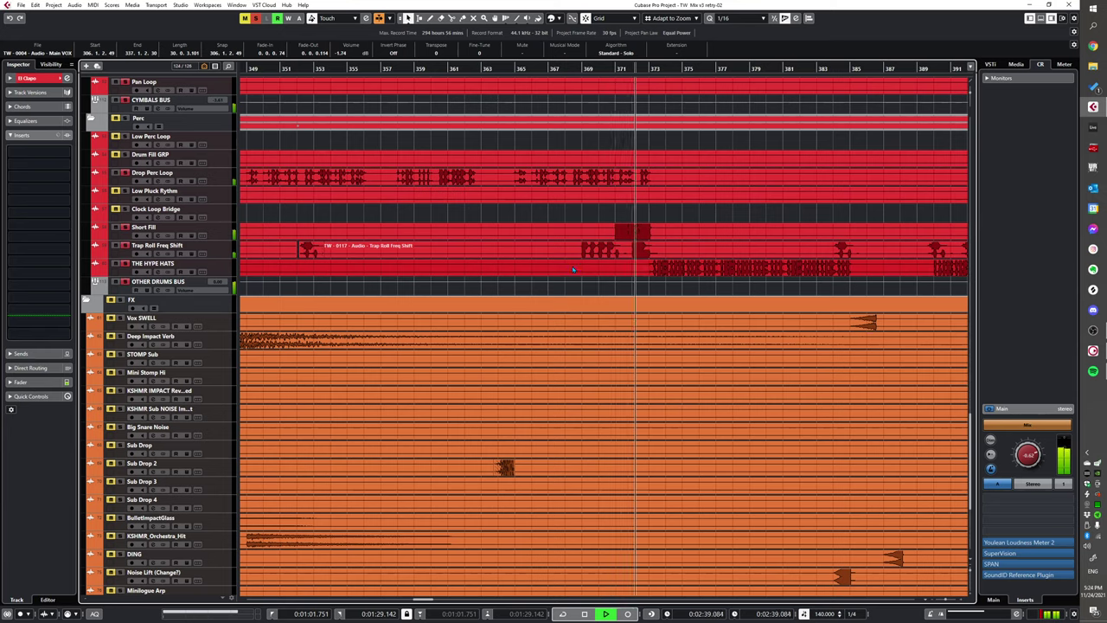
key("g")
key("g")
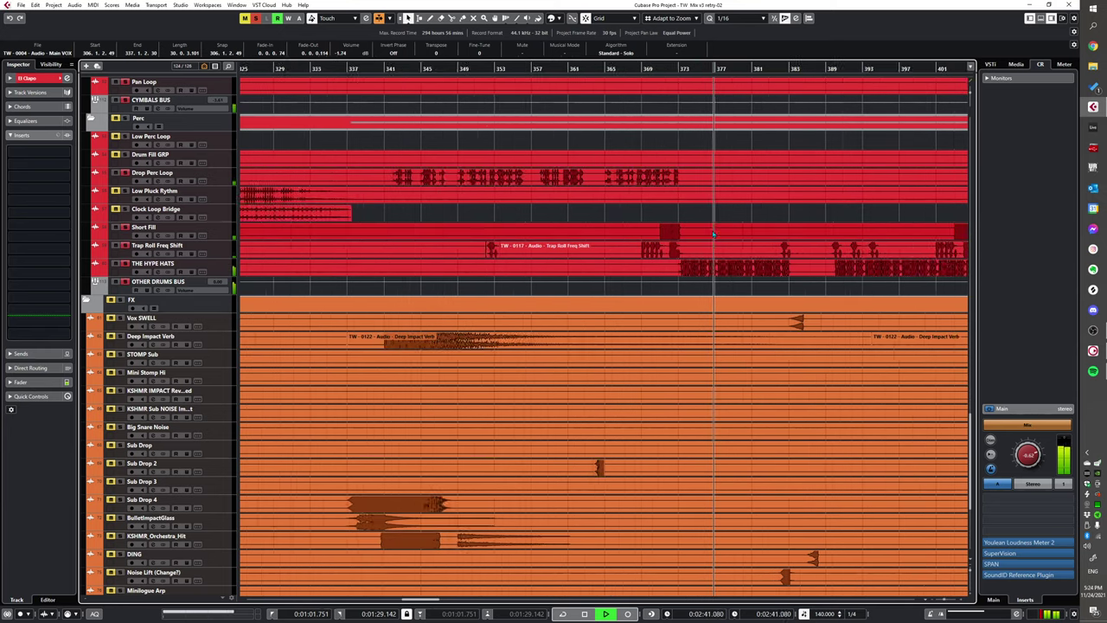
scroll(743, 221, "right", 3)
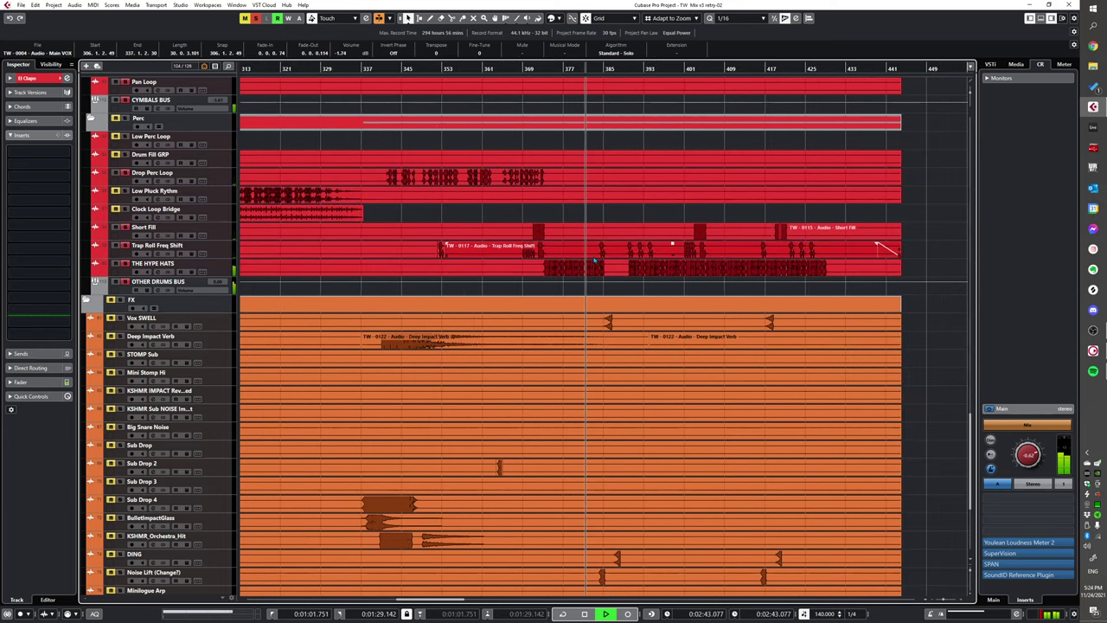
- Clear the drum solos, solo the FX folder alone and start playback within the final drop
scroll(631, 285, "down", 5)
scroll(448, 299, "up", 4)
key("space")
key("s")
left_click(121, 299)
scroll(625, 378, "down", 2)
left_click(573, 292, "alt+shift")
key("space")
- Audition the soloed effects around the Sub Drop 2 and HHHH Knife clips near bar 364
scroll(631, 334, "up", 3)
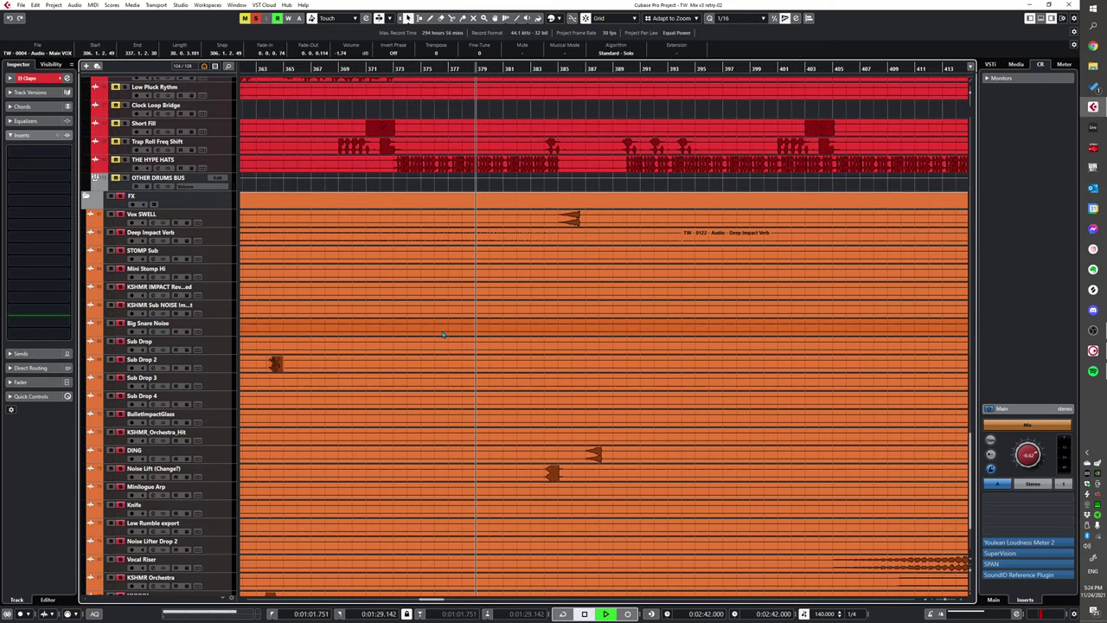
scroll(364, 319, "left", 2)
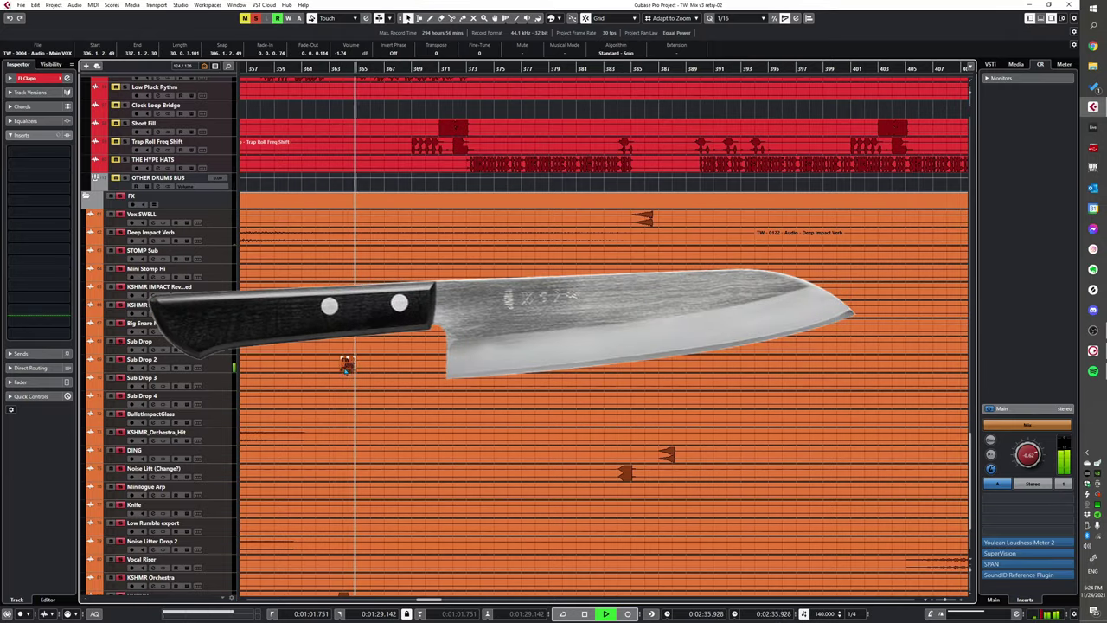
scroll(219, 478, "down", 3)
key("g")
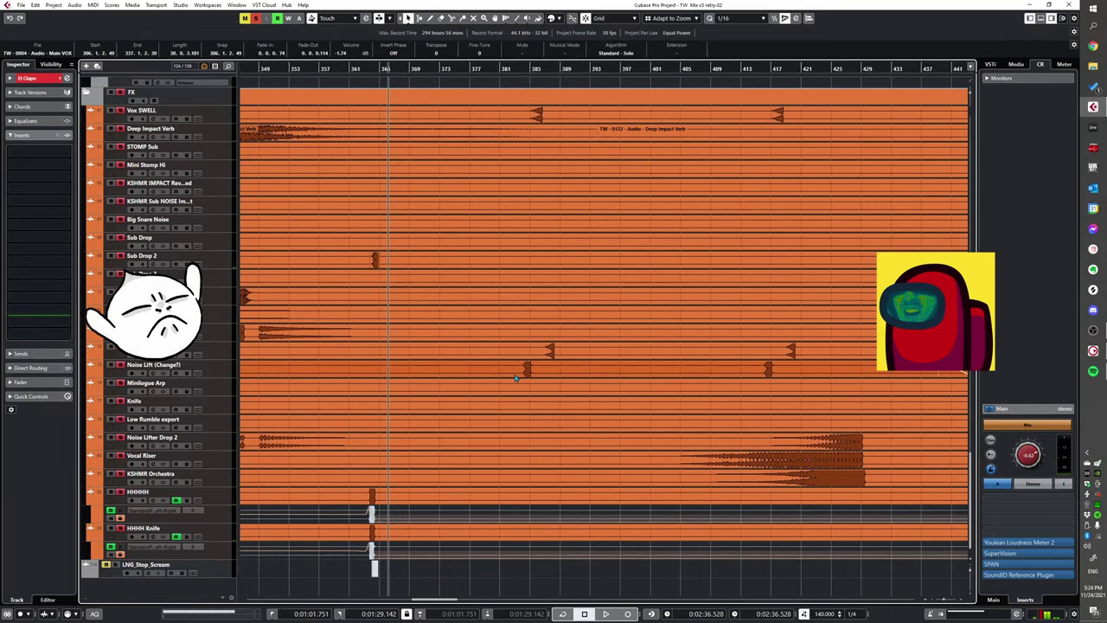
- Clear every solo in the project to restore the full mix
left_click(120, 529)
scroll(318, 480, "down", 4)
scroll(311, 466, "up", 6)
scroll(307, 453, "up", 3)
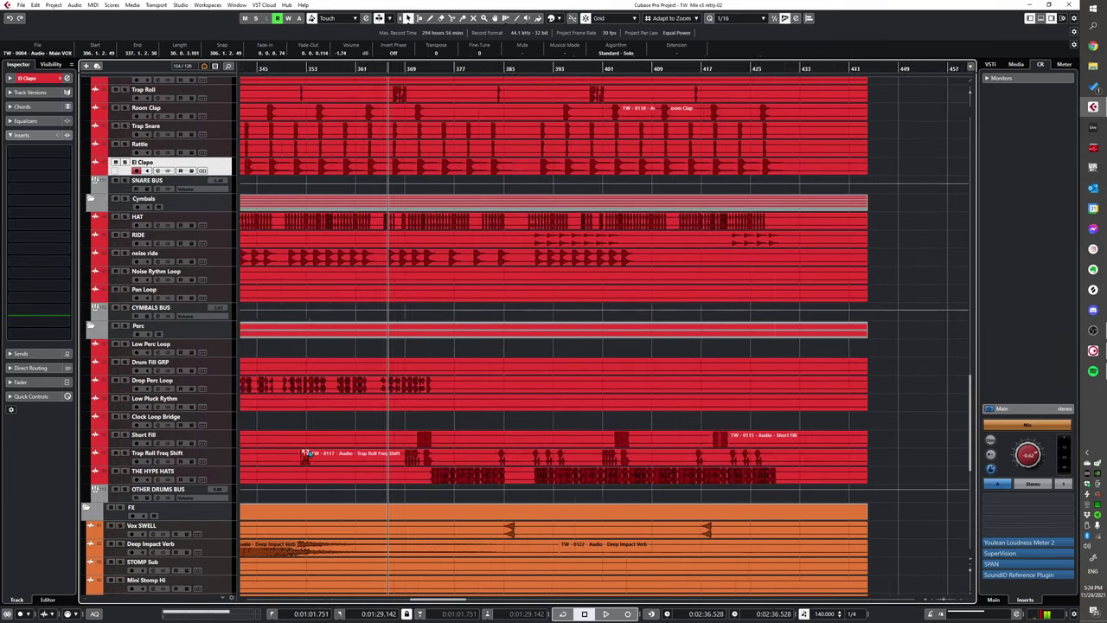
- Play the full mix across the knife effects around bar 363 and return the playhead to bar 337
key("h")
scroll(571, 418, "down", 12)
left_click(569, 421)
key("space")
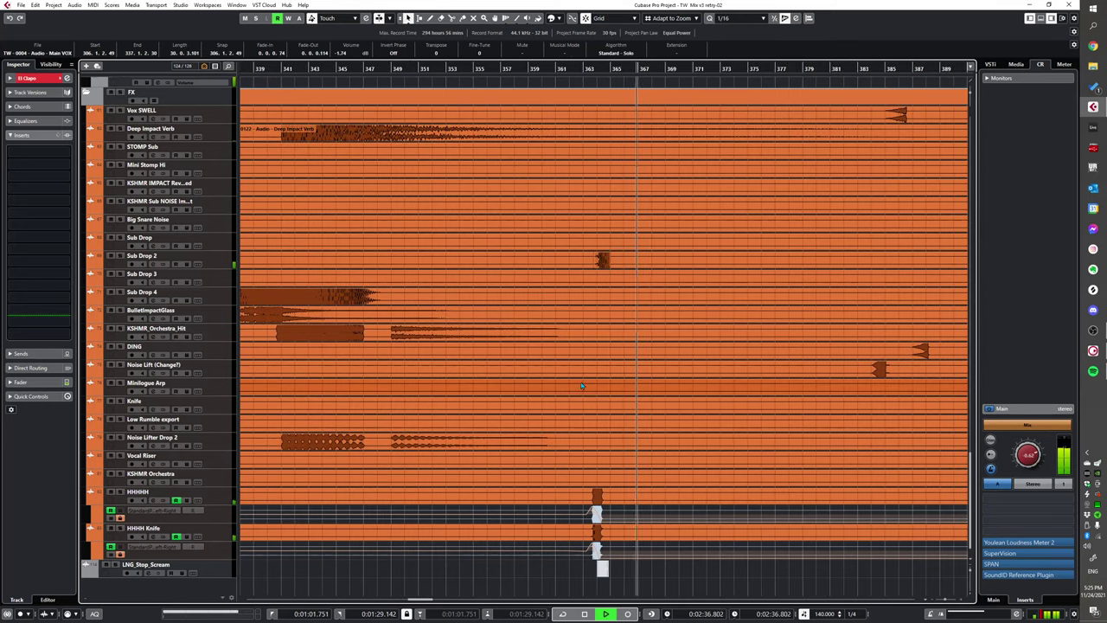
key("space")
scroll(472, 342, "down", 3)
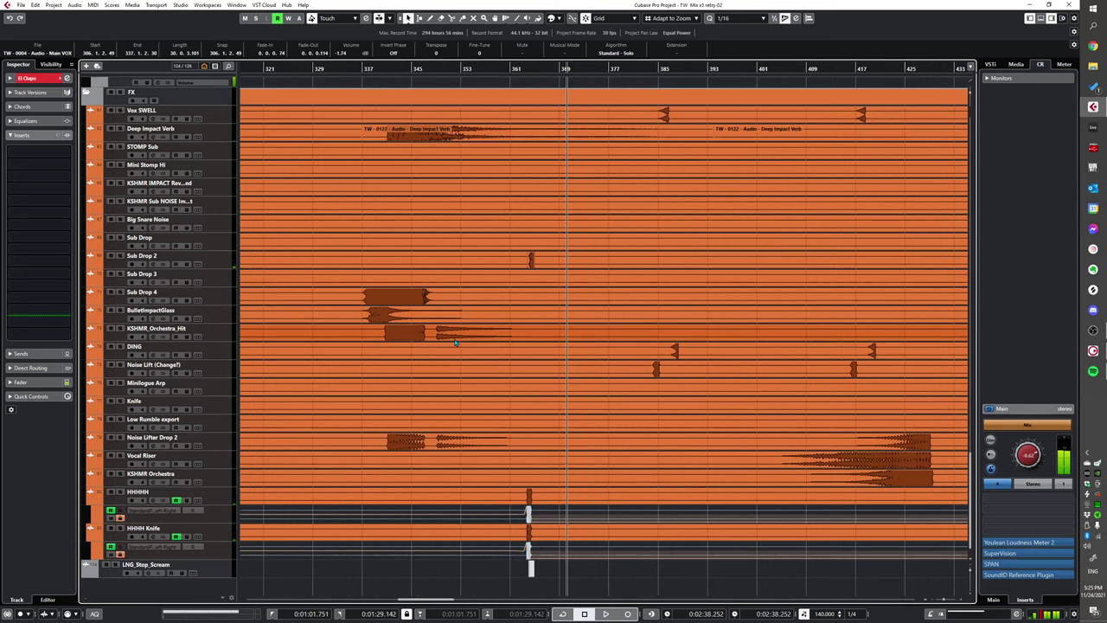
left_click(363, 377)
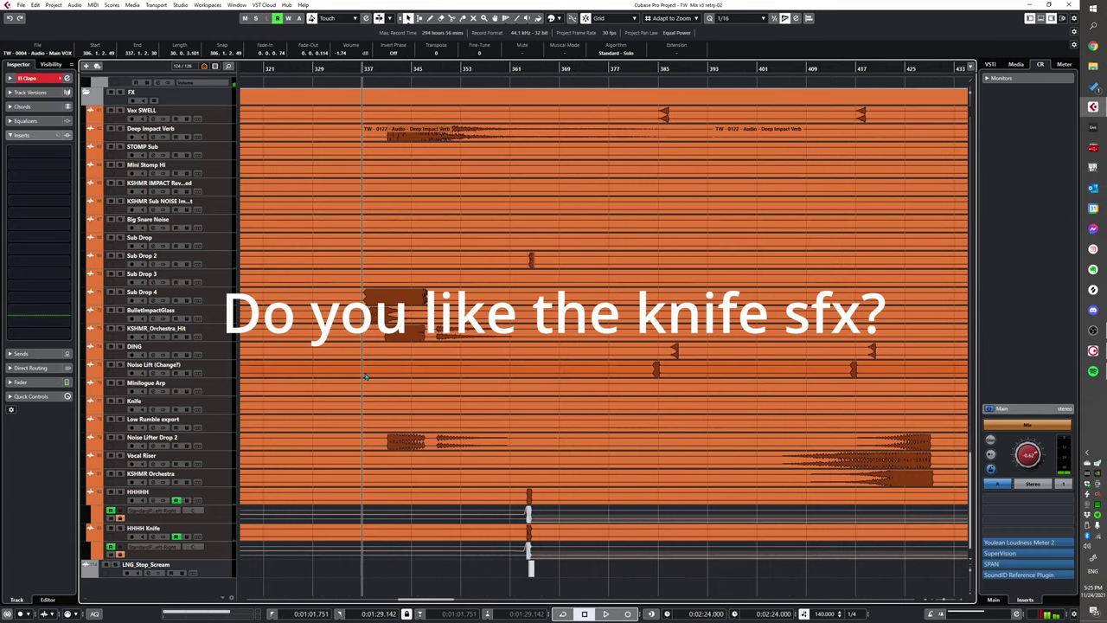
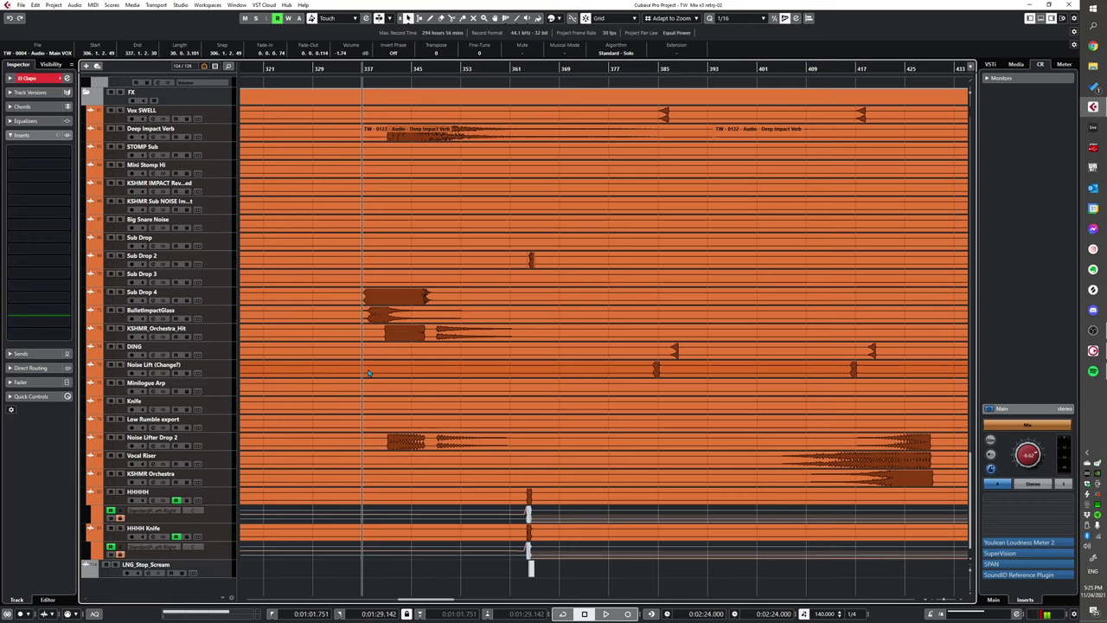
- Mute the HHHHH and HHHH Knife tracks and examine the effect clips around bar 364
scroll(368, 372, "up", 2)
scroll(705, 534, "up", 3)
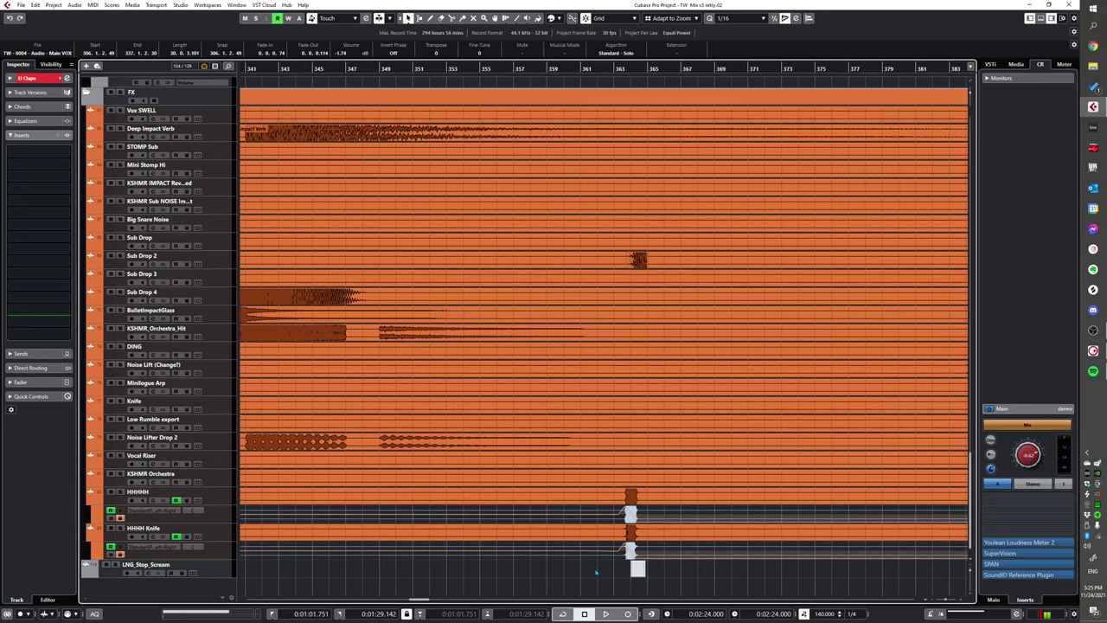
scroll(404, 476, "down", 2)
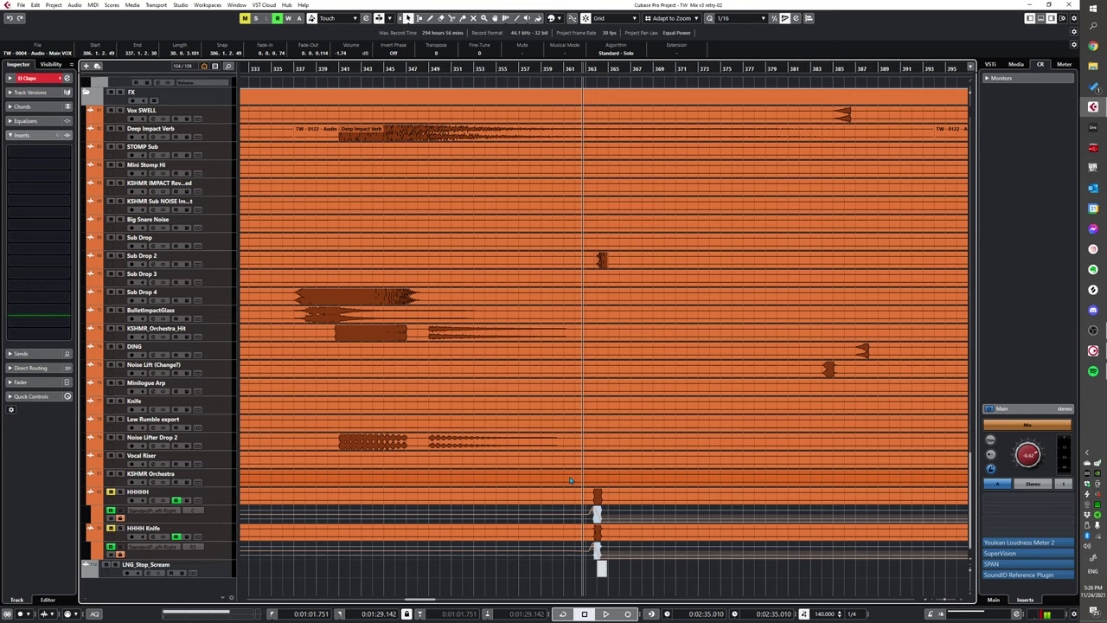
scroll(635, 472, "up", 2)
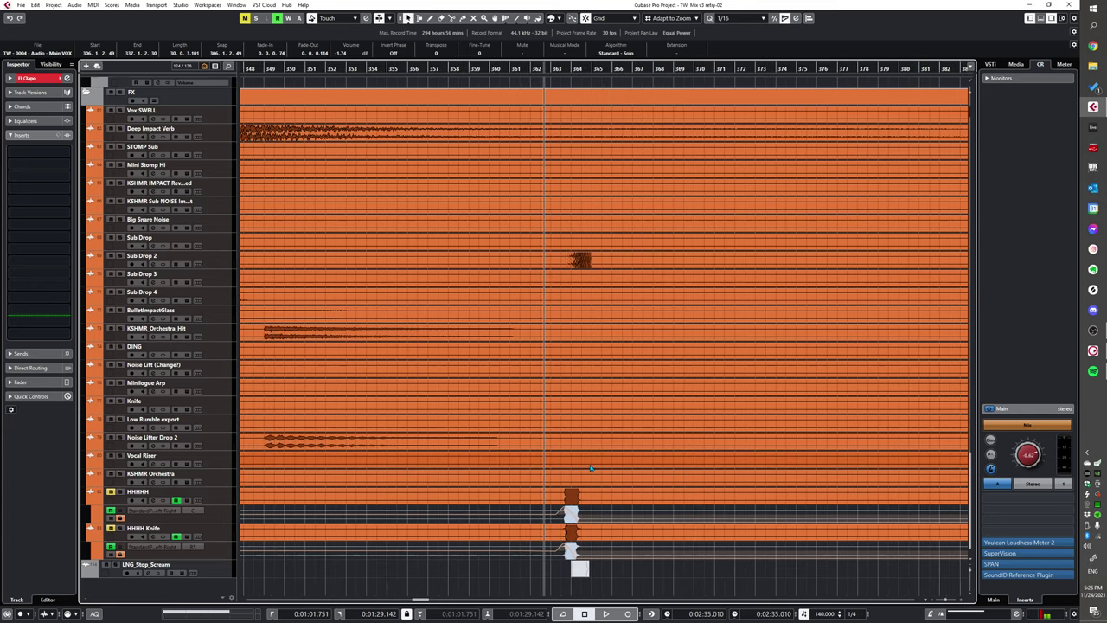
scroll(591, 468, "down", 1)
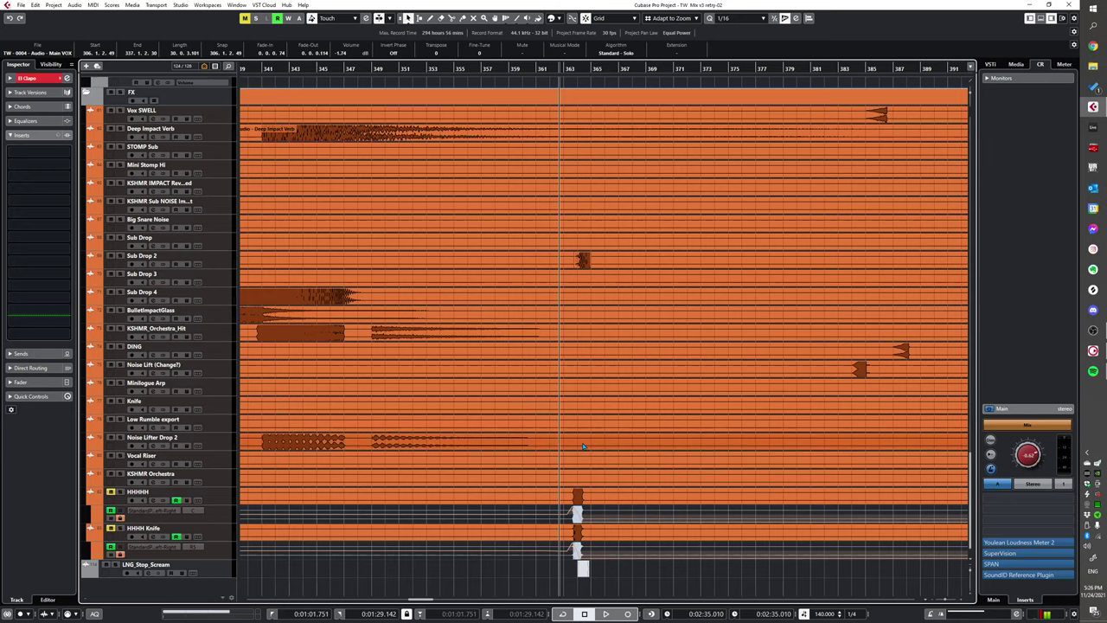
scroll(569, 394, "down", 3)
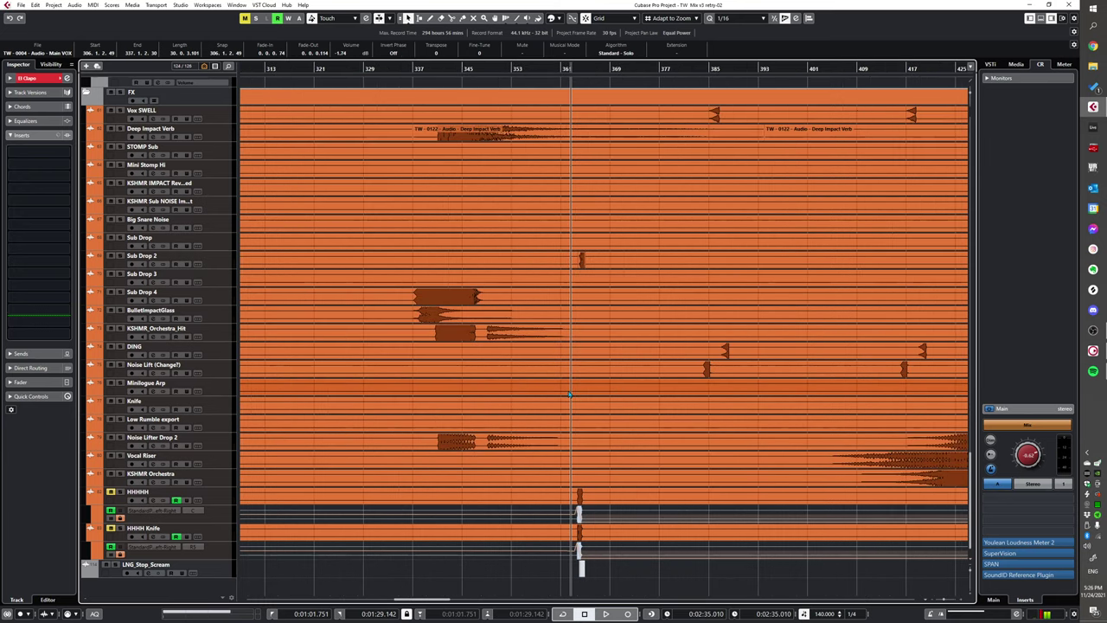
scroll(569, 394, "up", 6)
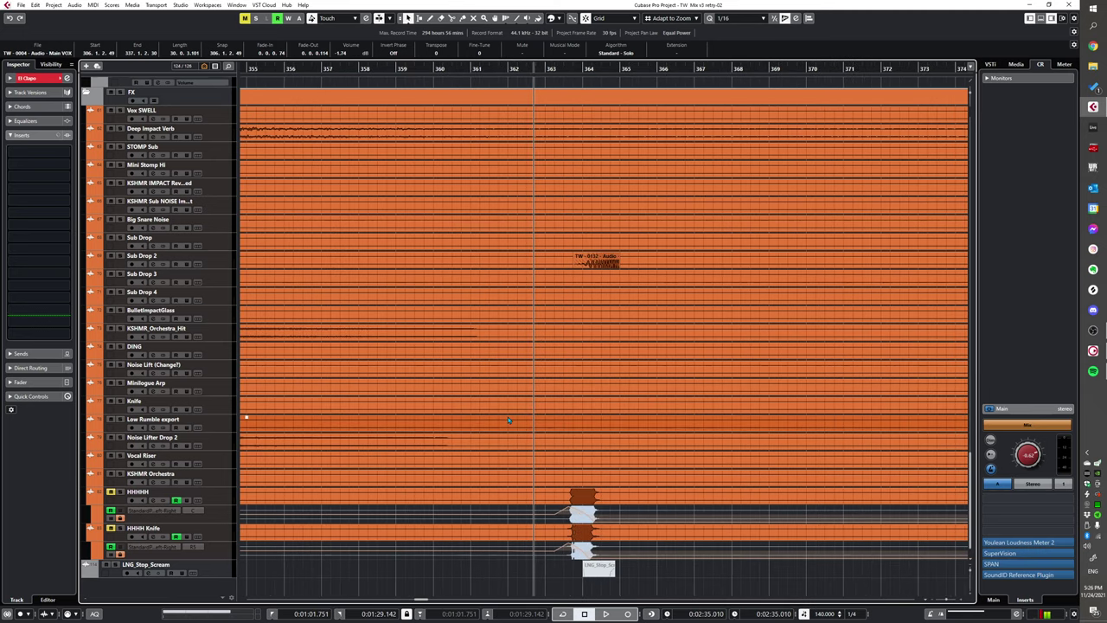
- Play the mix across bar 364 with the HHHHH and HHHH Knife tracks muted, and unmute both tracks
scroll(534, 419, "down", 2)
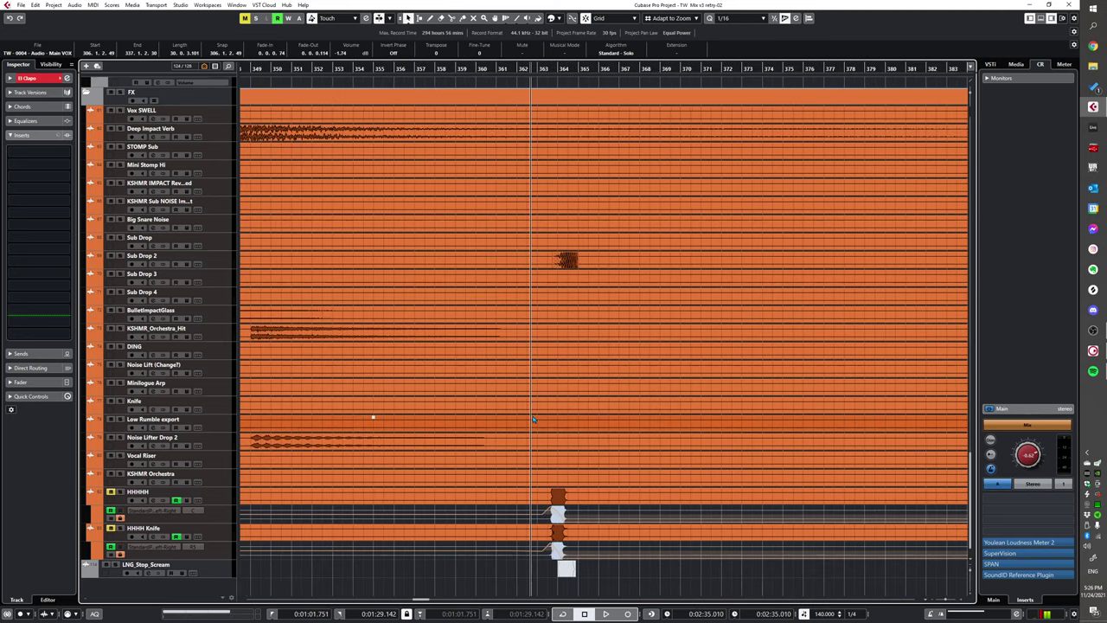
key("KP_Subtract")
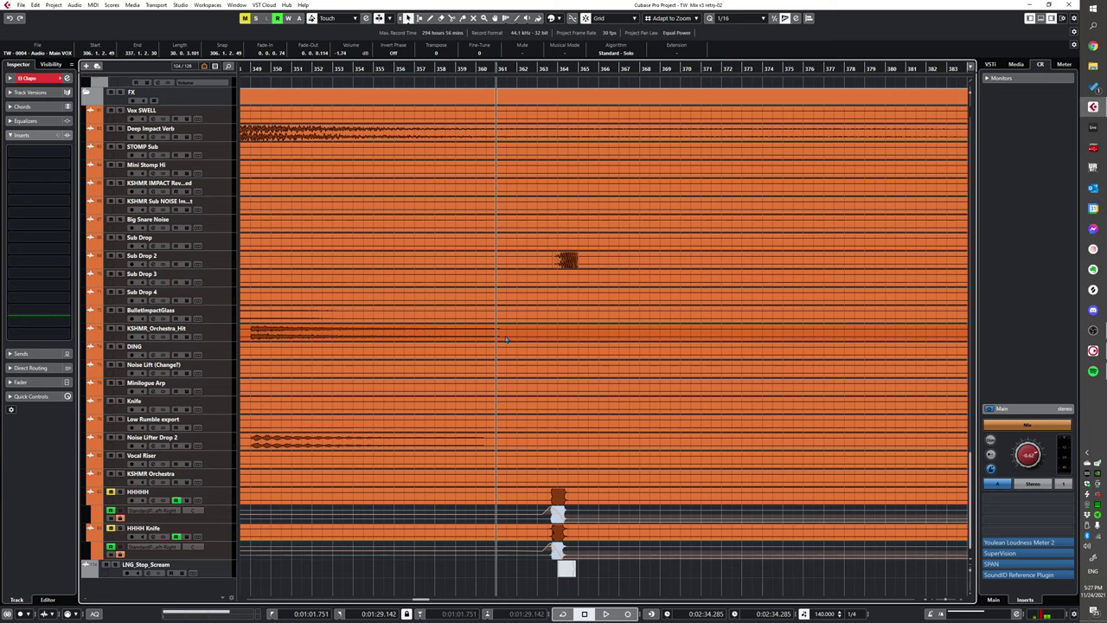
scroll(735, 298, "right", 5)
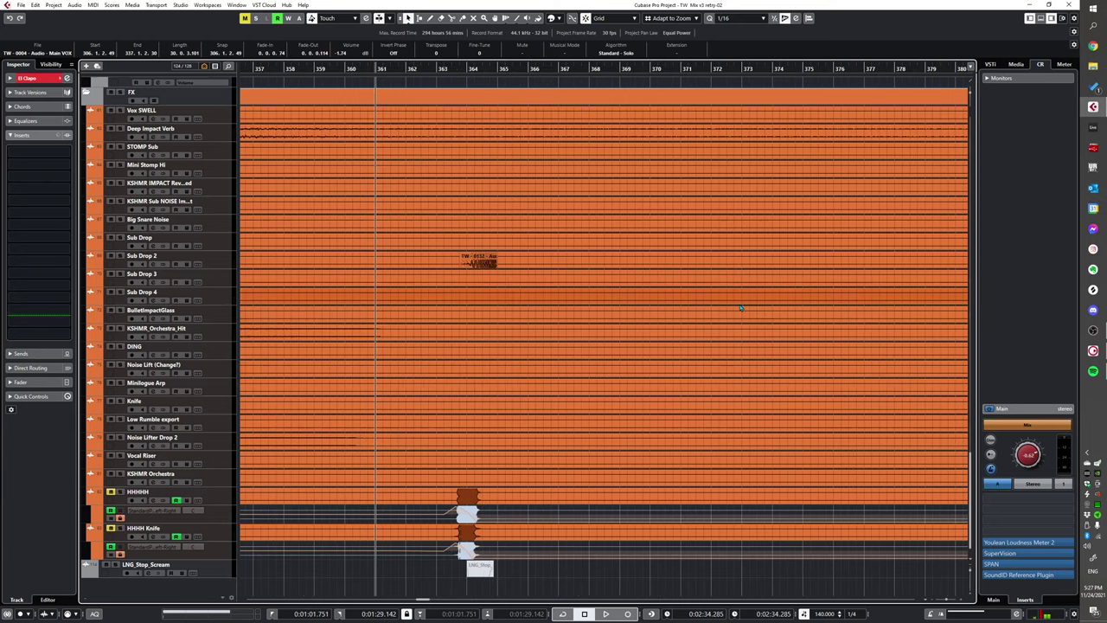
key("space")
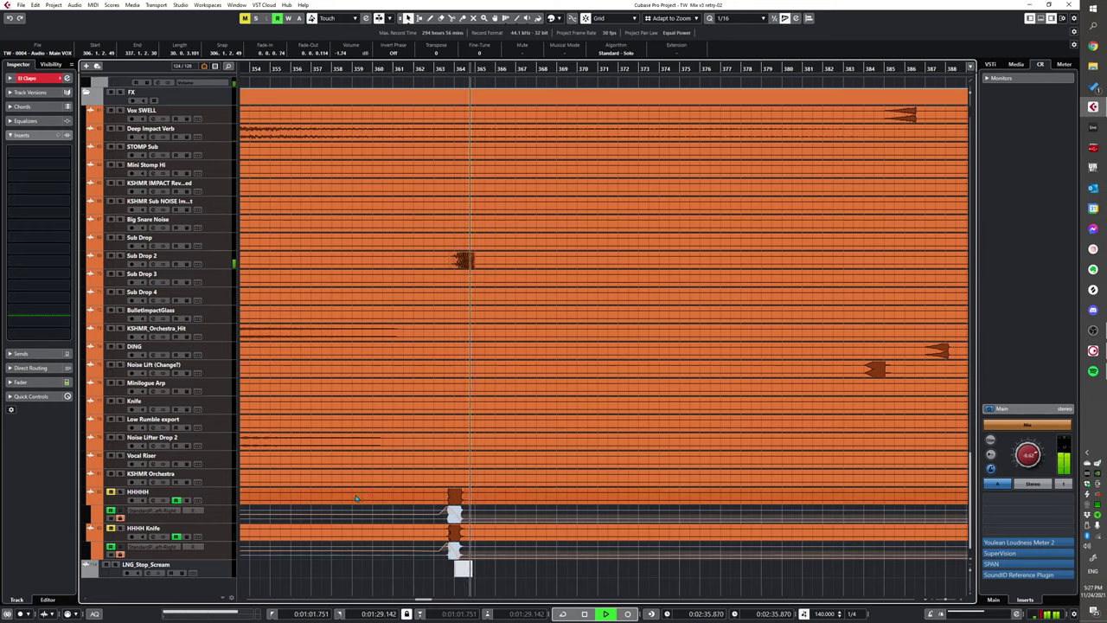
key("space")
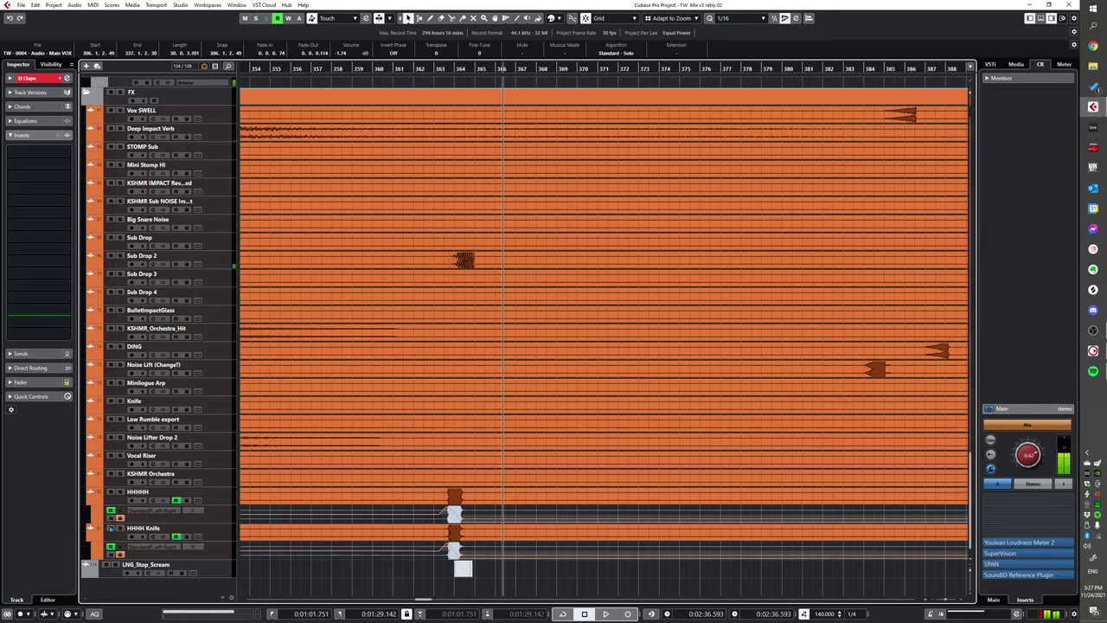
- Play the full mix from about bar 366 to bar 377 and look over the drum and DROP MELODY clips
scroll(456, 519, "up", 4)
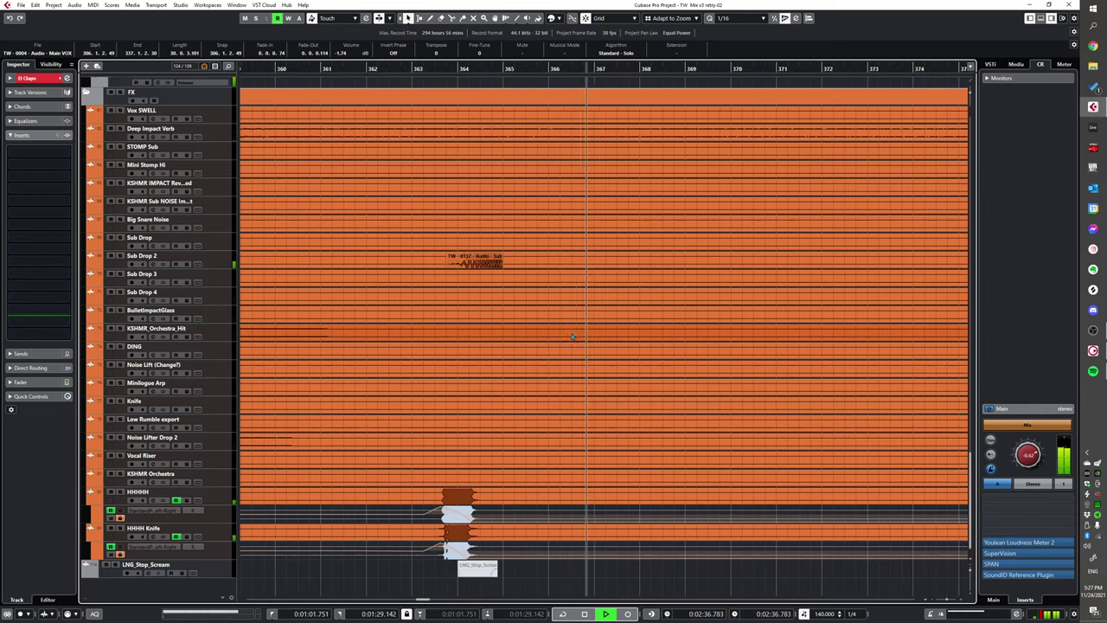
scroll(571, 333, "down", 8)
scroll(579, 325, "up", 10)
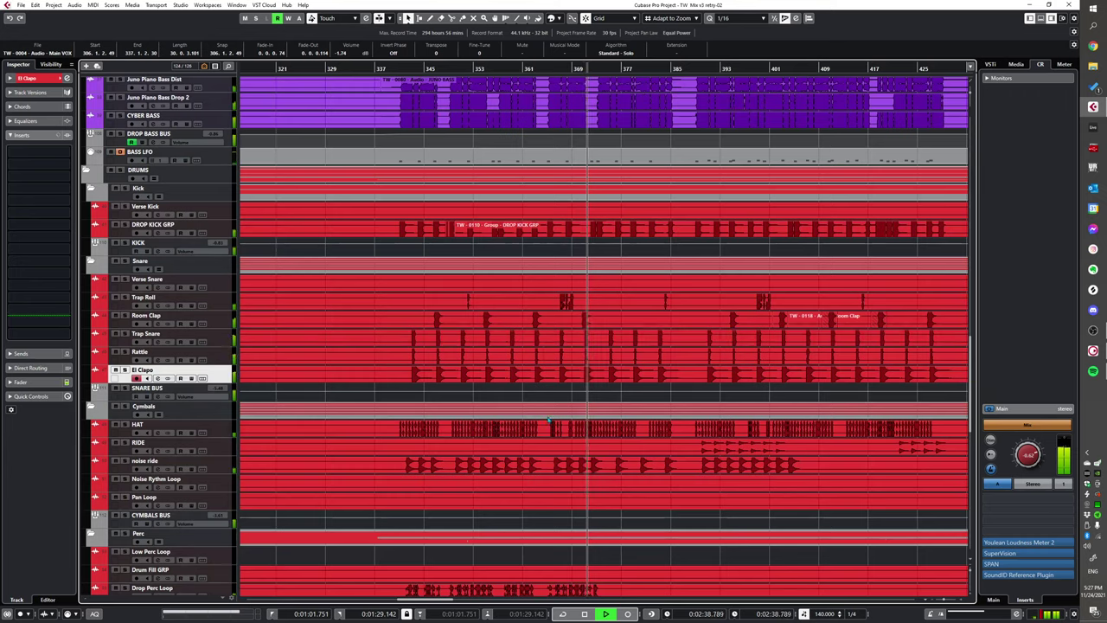
scroll(543, 432, "down", 3)
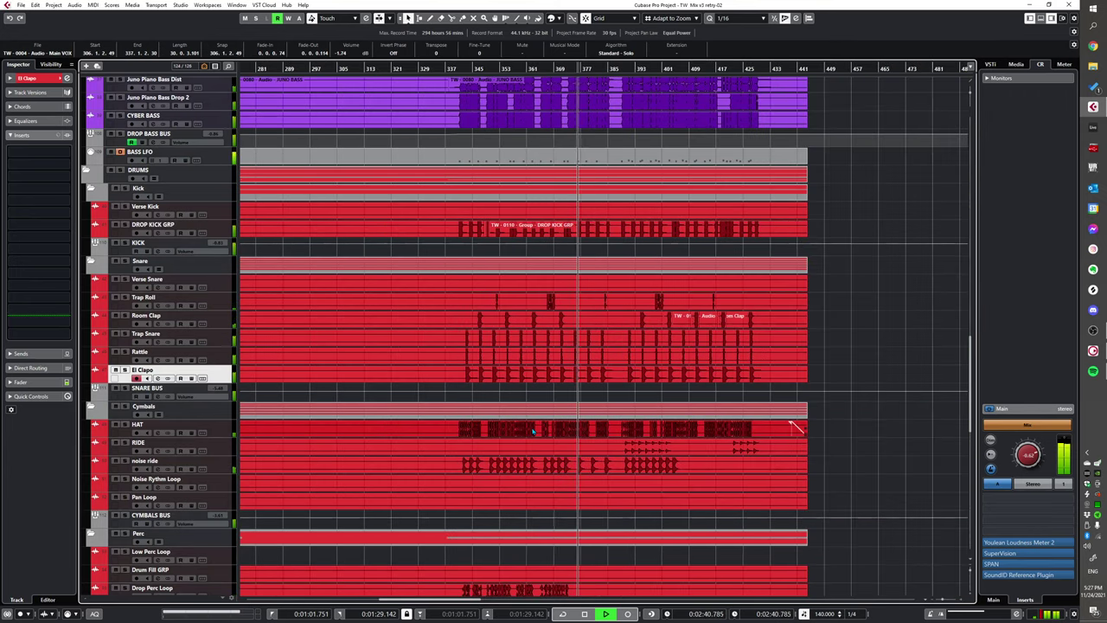
scroll(630, 451, "up", 15)
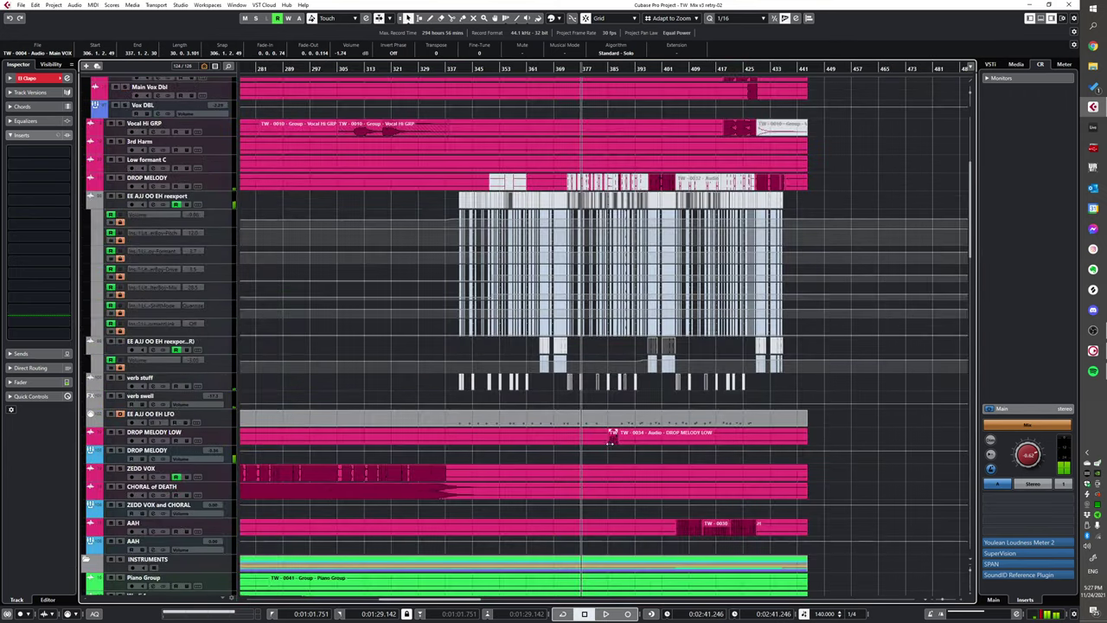
scroll(607, 437, "up", 5)
- Play the full mix from about bar 371 while examining the DROP MELODY and EE AJJ OO EH vocal chop clips
left_click(462, 429, "alt+shift")
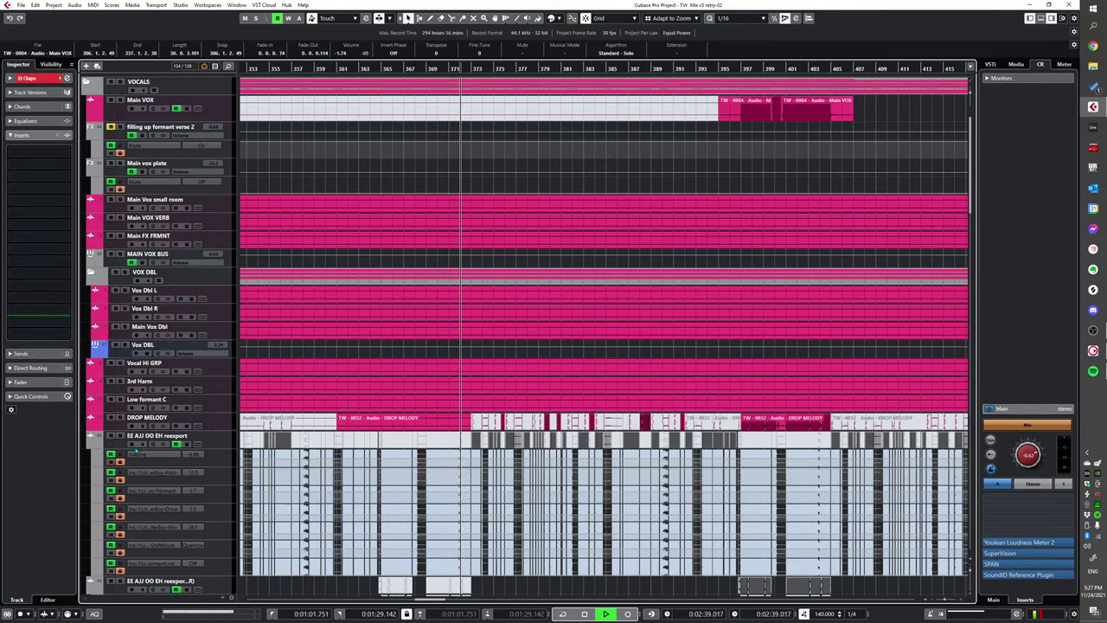
scroll(456, 419, "down", 6)
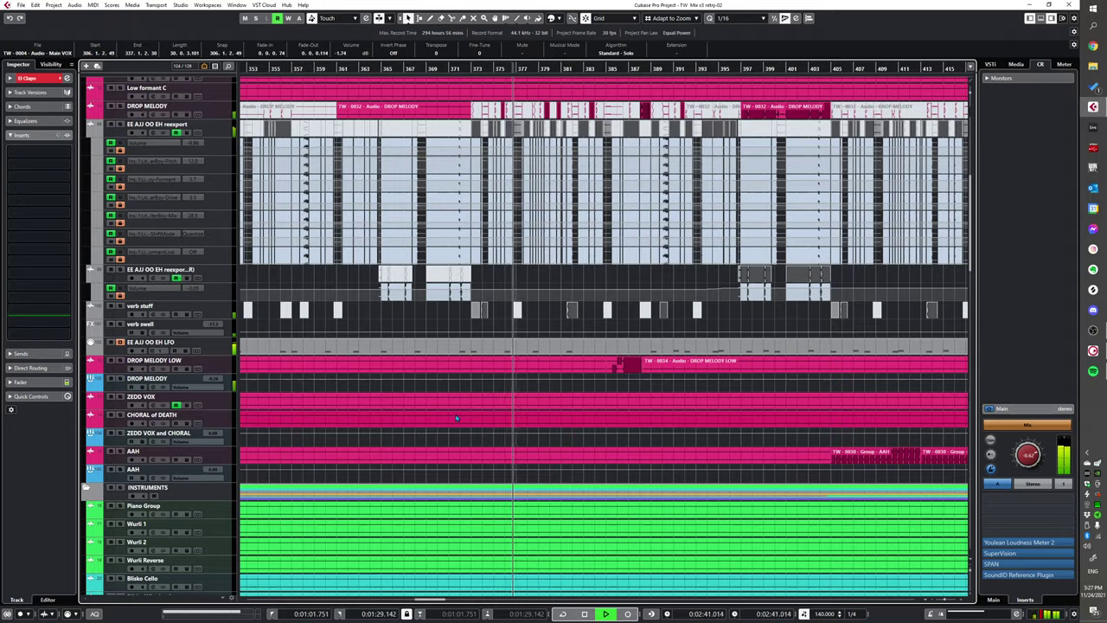
scroll(456, 419, "up", 2)
scroll(482, 374, "down", 2)
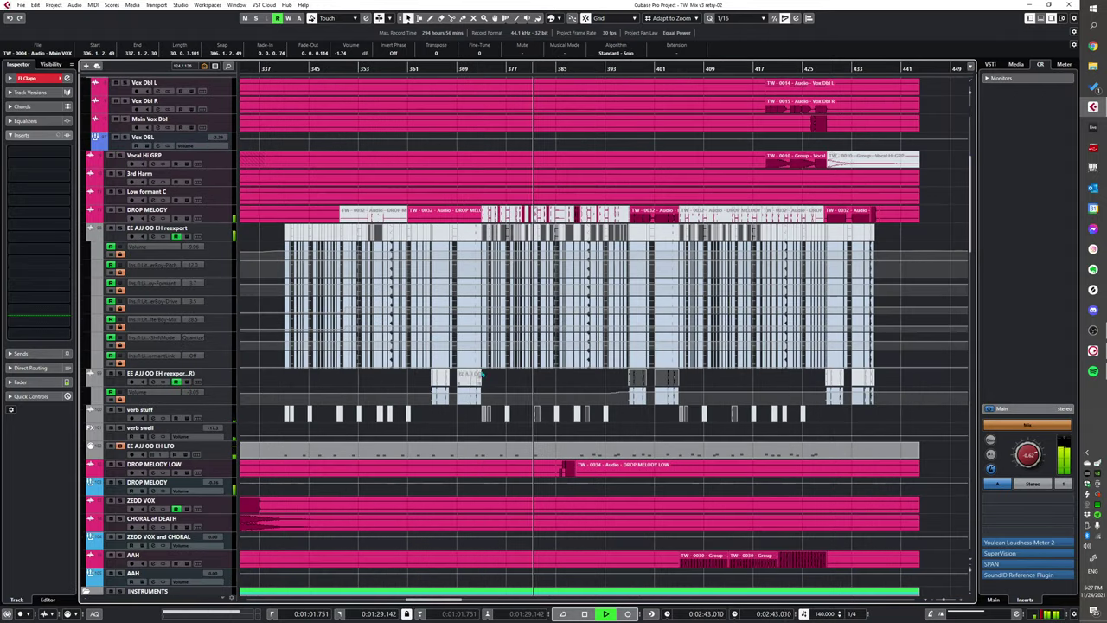
scroll(481, 373, "up", 4)
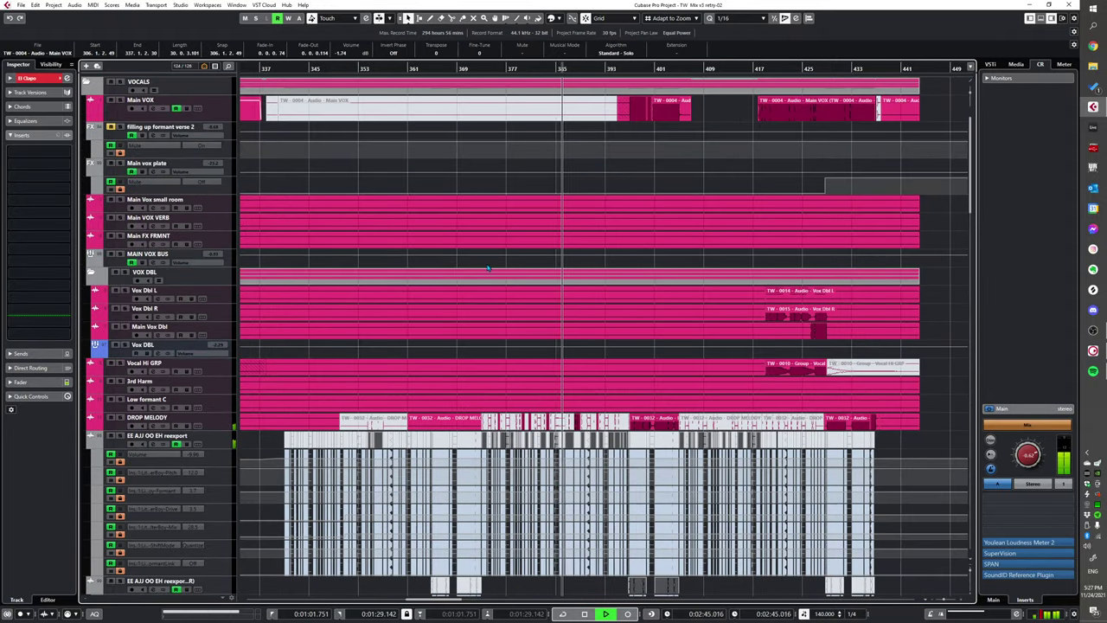
scroll(562, 310, "down", 8)
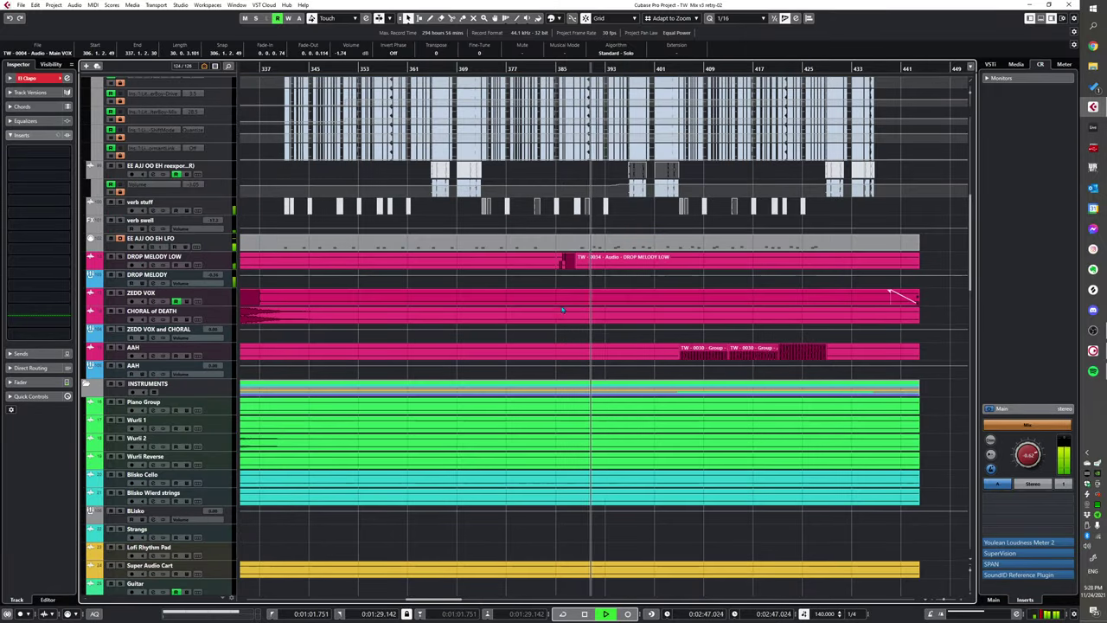
scroll(562, 309, "up", 3)
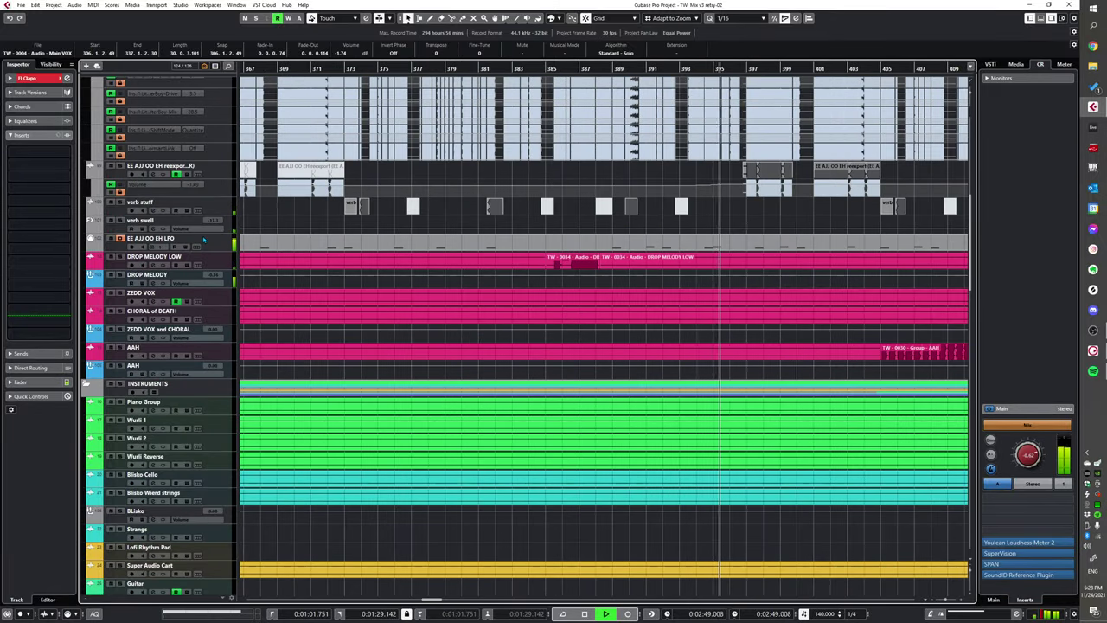
- Examine the bass, guitar and drum clips as the mix plays on, and stop playback around bar 412
scroll(522, 336, "down", 10)
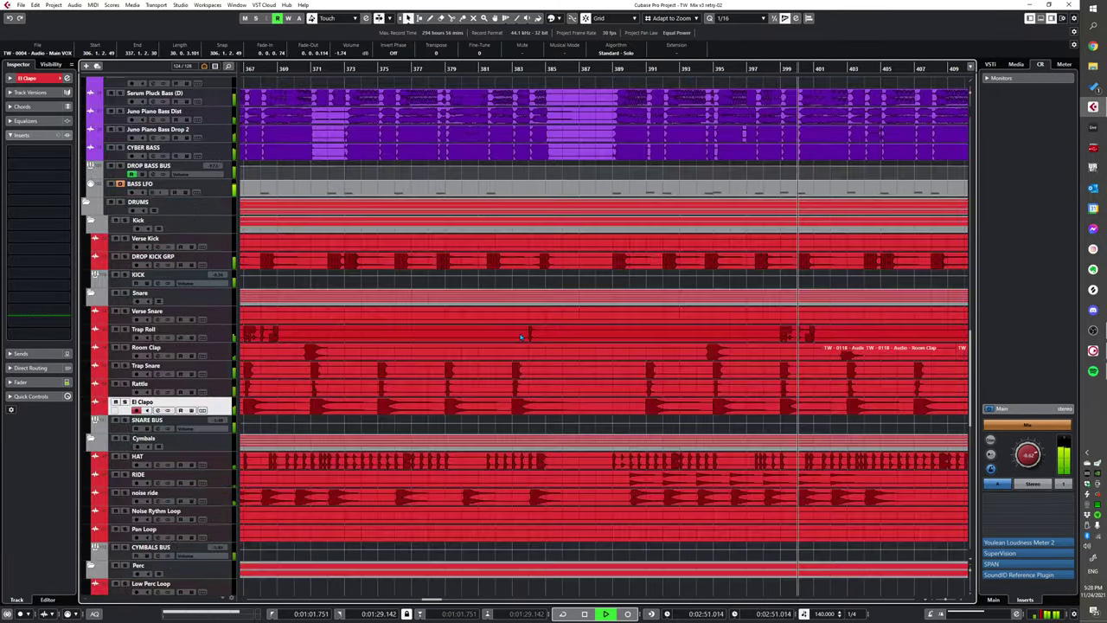
scroll(521, 336, "up", 4)
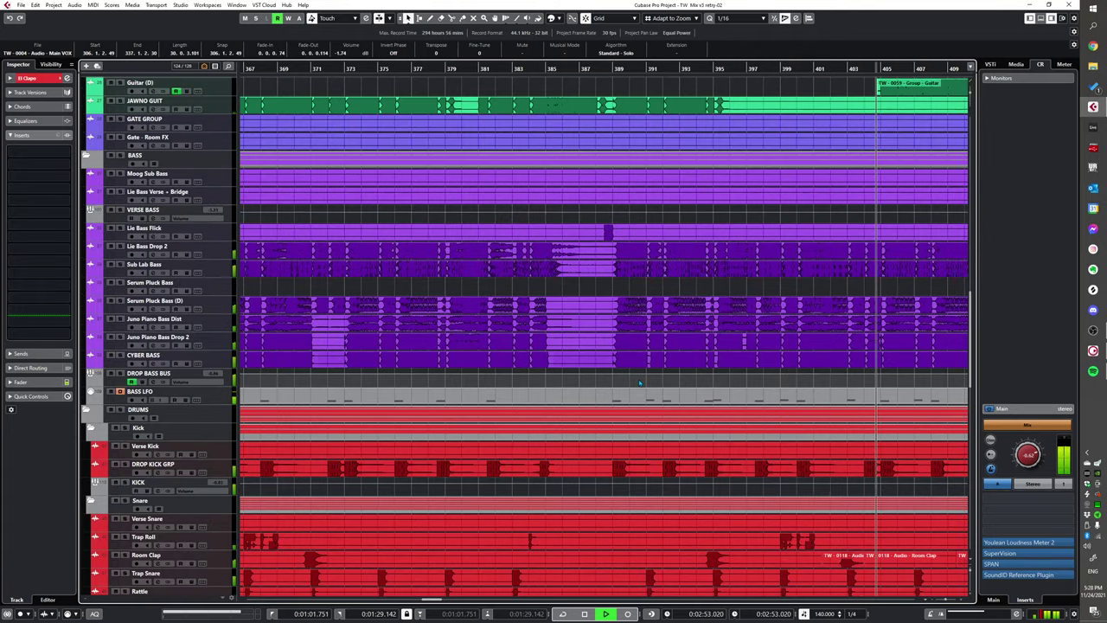
scroll(511, 213, "down", 4)
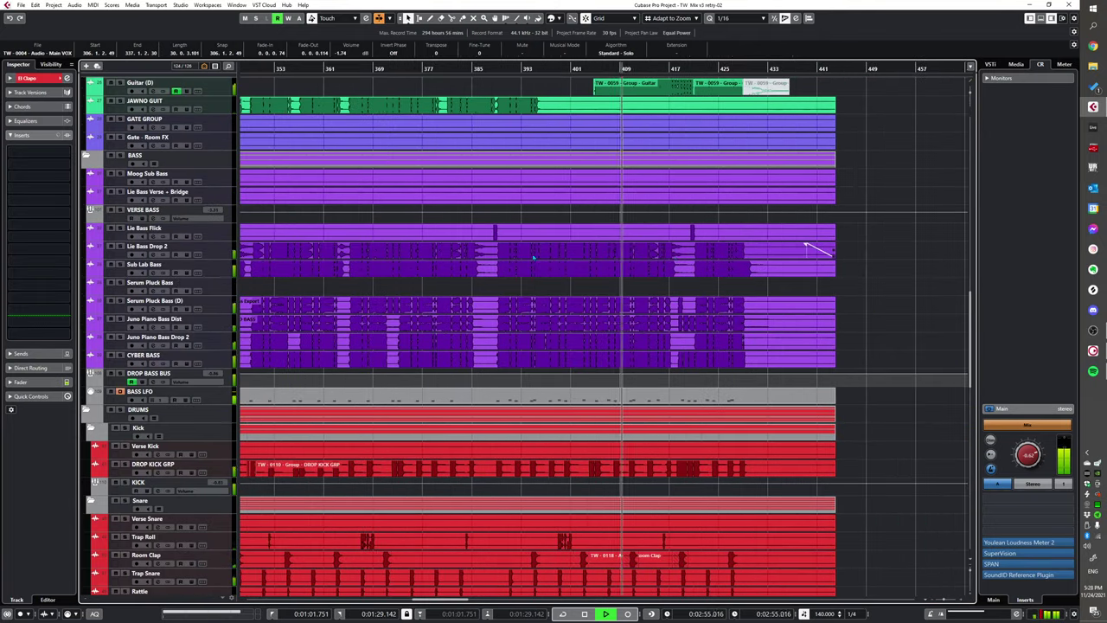
scroll(485, 252, "up", 3)
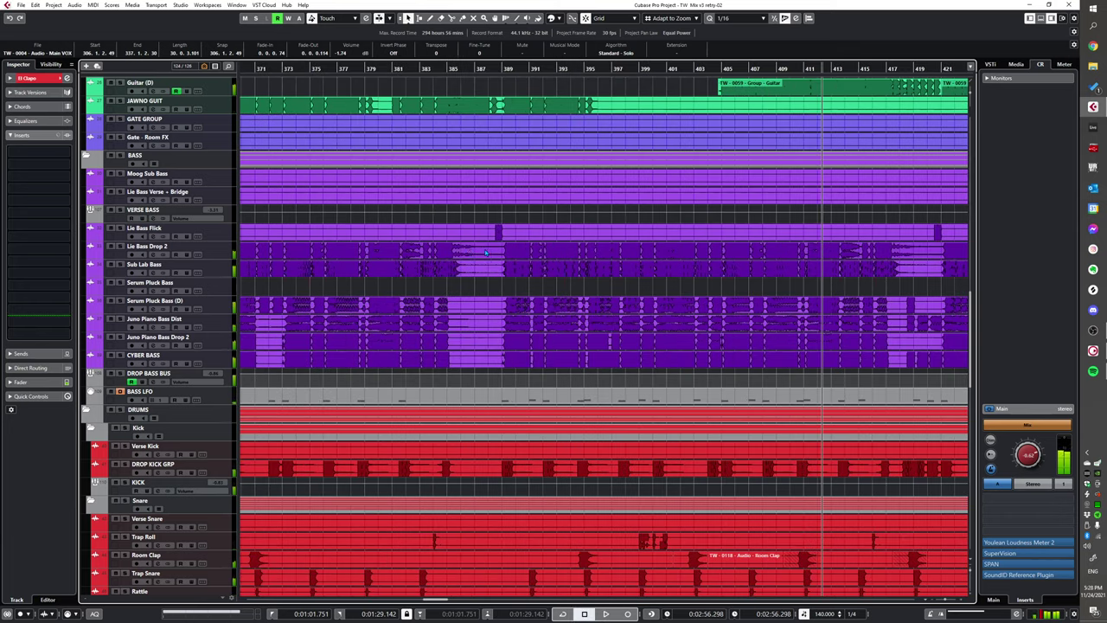
key("space")
- Solo the BASS folder and audition the transition around the Lie Bass Flick clip near bar 388
left_click(460, 234)
key("s")
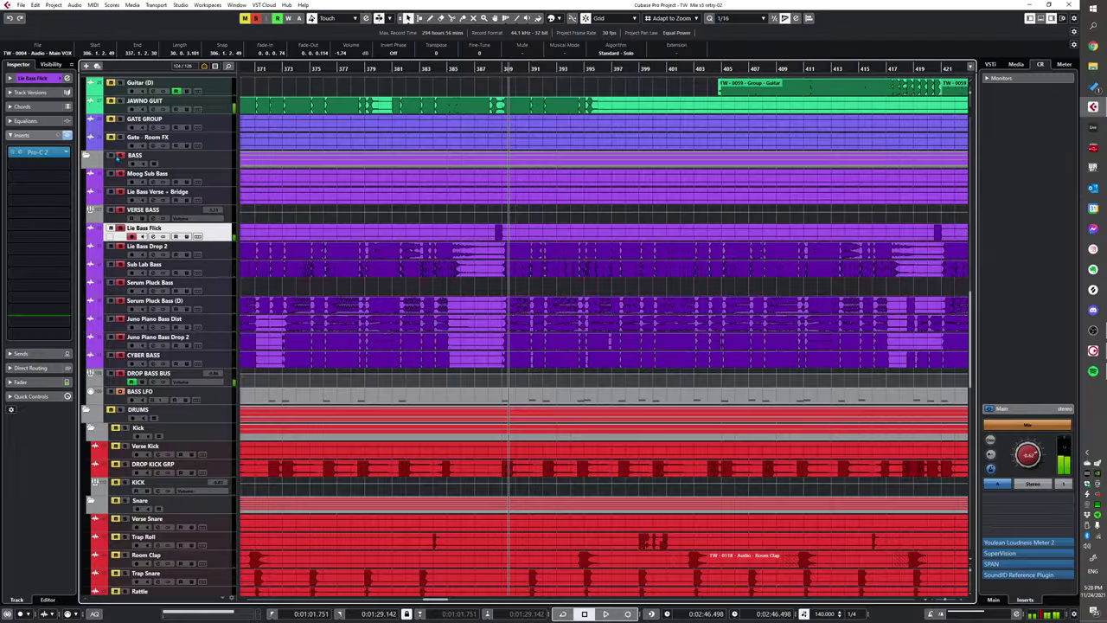
scroll(432, 244, "down", 2)
left_click(459, 238)
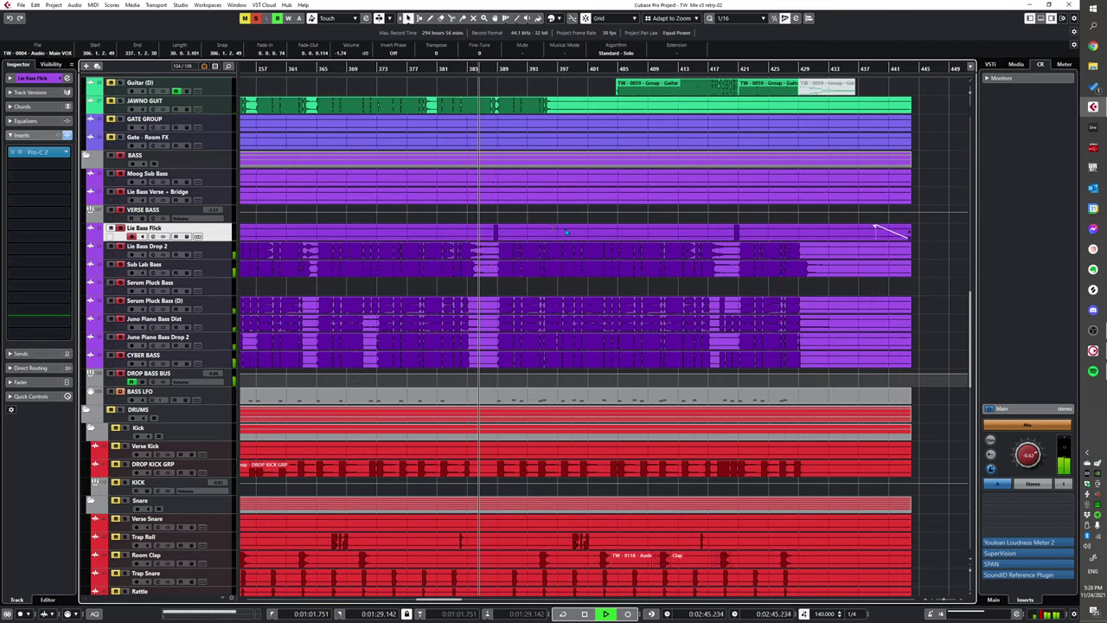
left_click(578, 271)
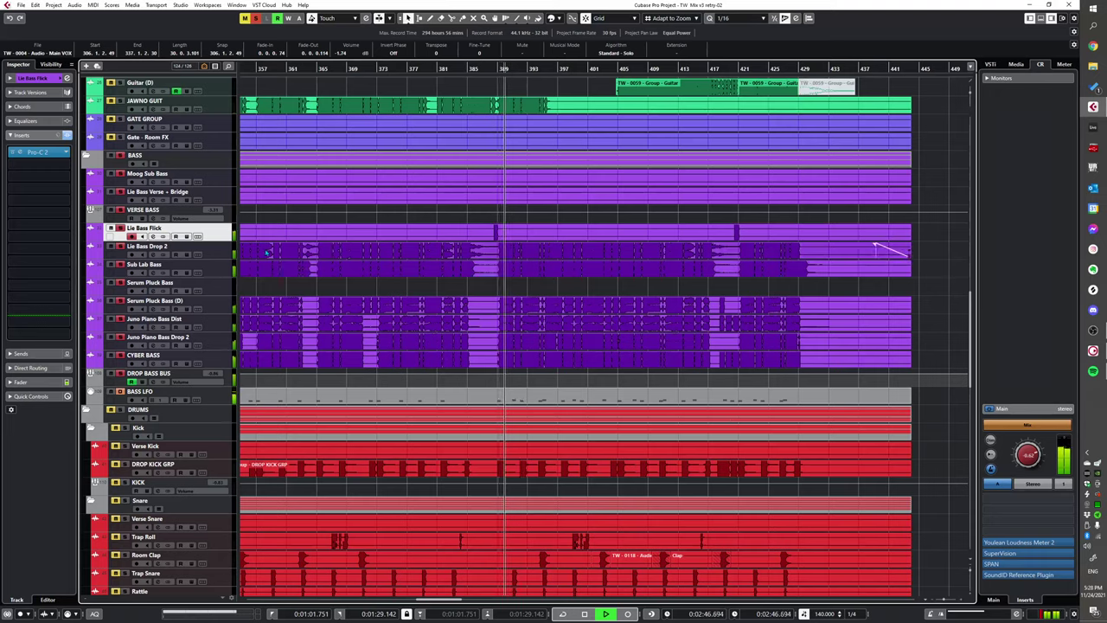
key("space")
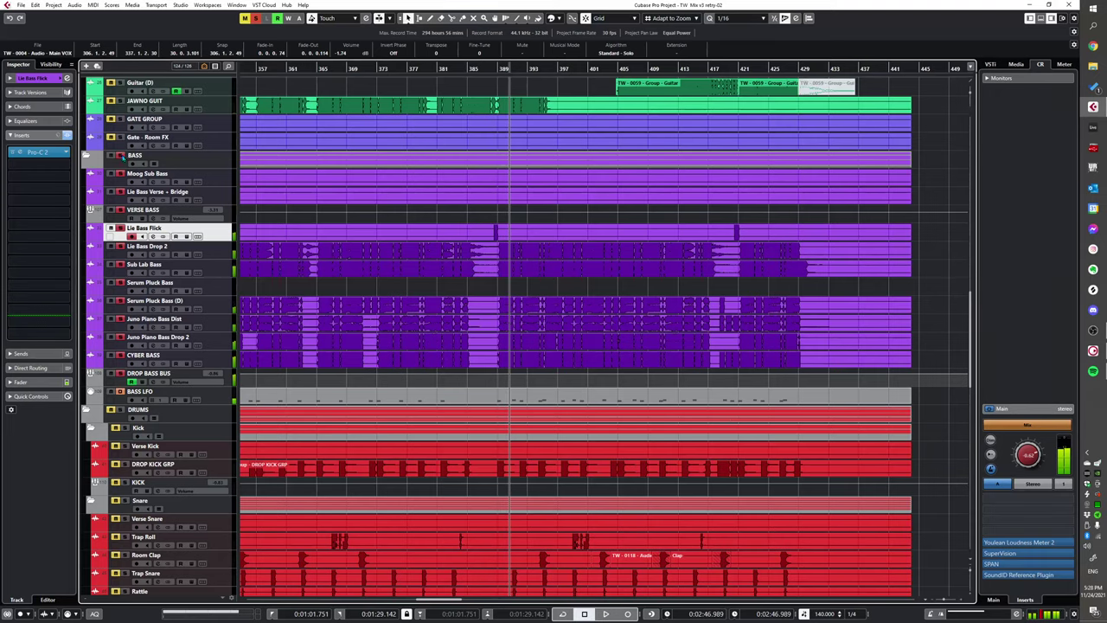
- Clear the bass solo, audition the DROP MELODY LOW clips around bar 385 on their own, and release that solo
scroll(529, 287, "down", 5)
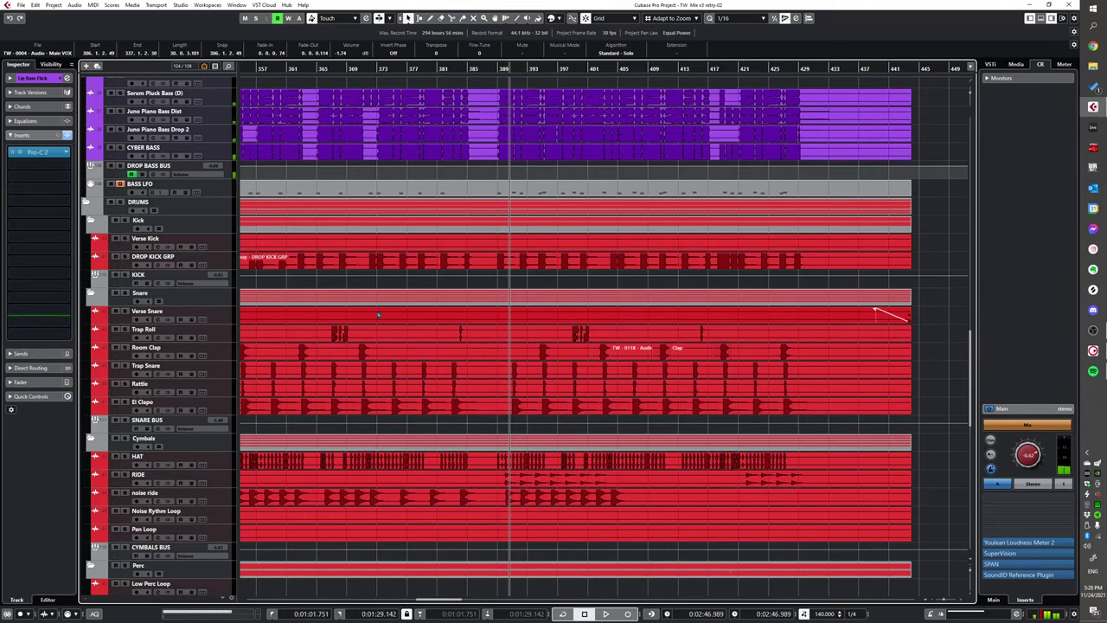
scroll(388, 322, "up", 15)
scroll(401, 307, "down", 3)
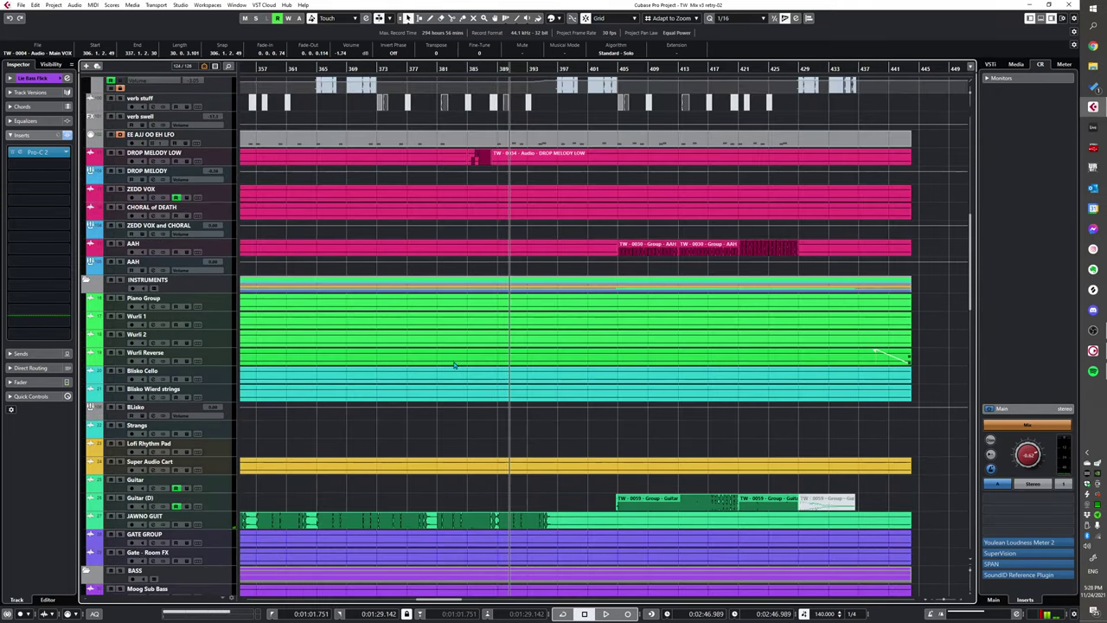
scroll(511, 373, "up", 3)
key("KP_0")
left_click(215, 258)
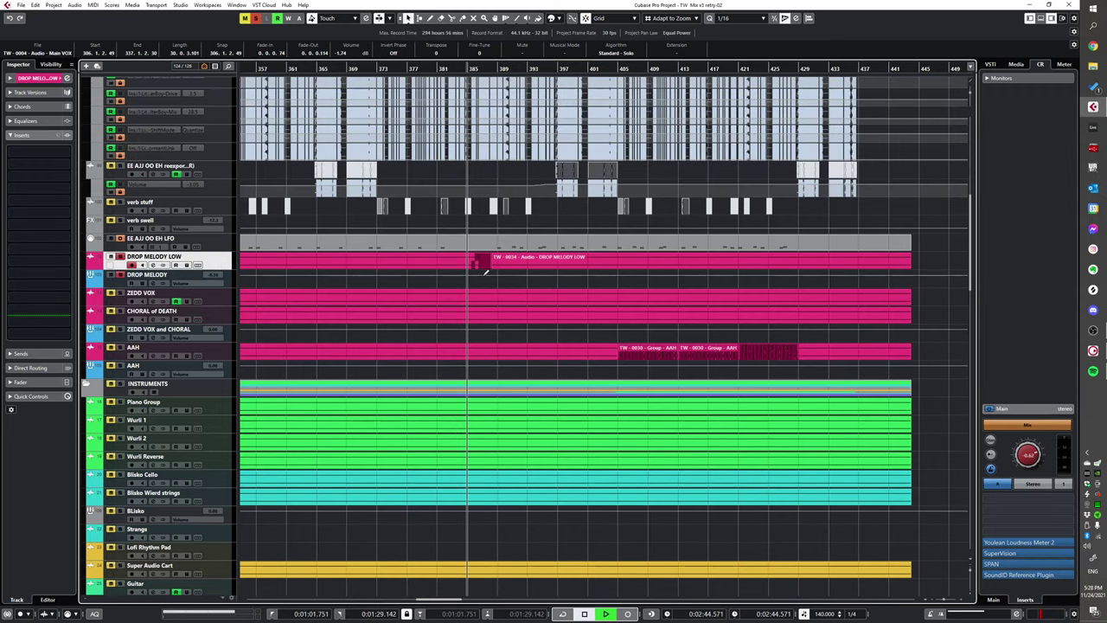
left_click(469, 265, "alt")
key("space")
key("s")
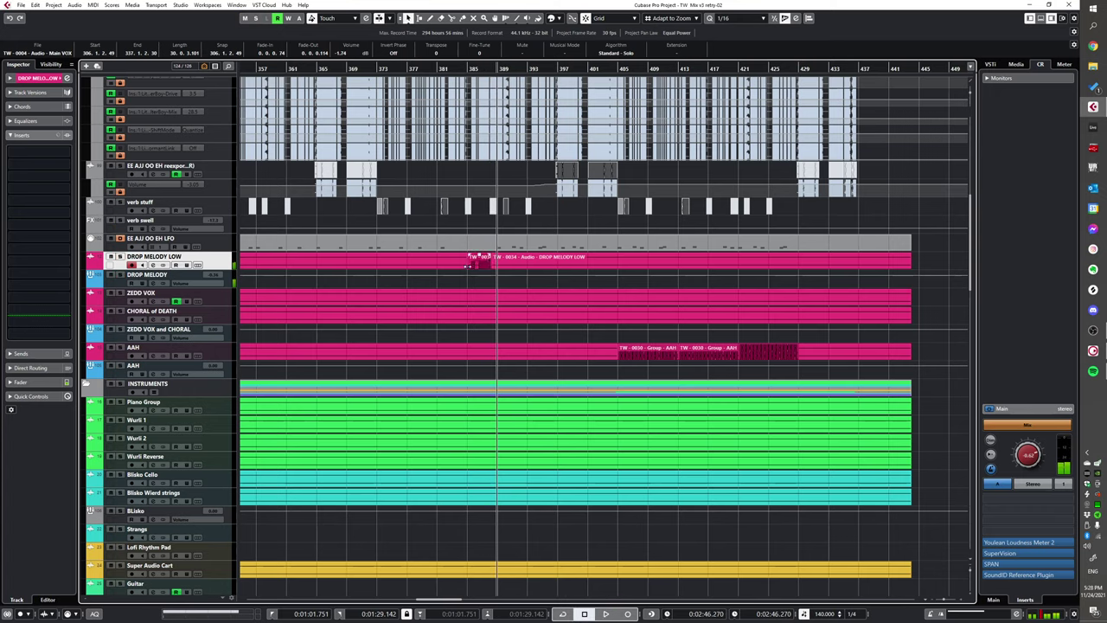
- Solo DROP MELODY LOW again and examine the bass, drum and effects clips around bar 387
scroll(447, 298, "down", 2)
scroll(467, 356, "up", 4)
scroll(398, 367, "down", 2)
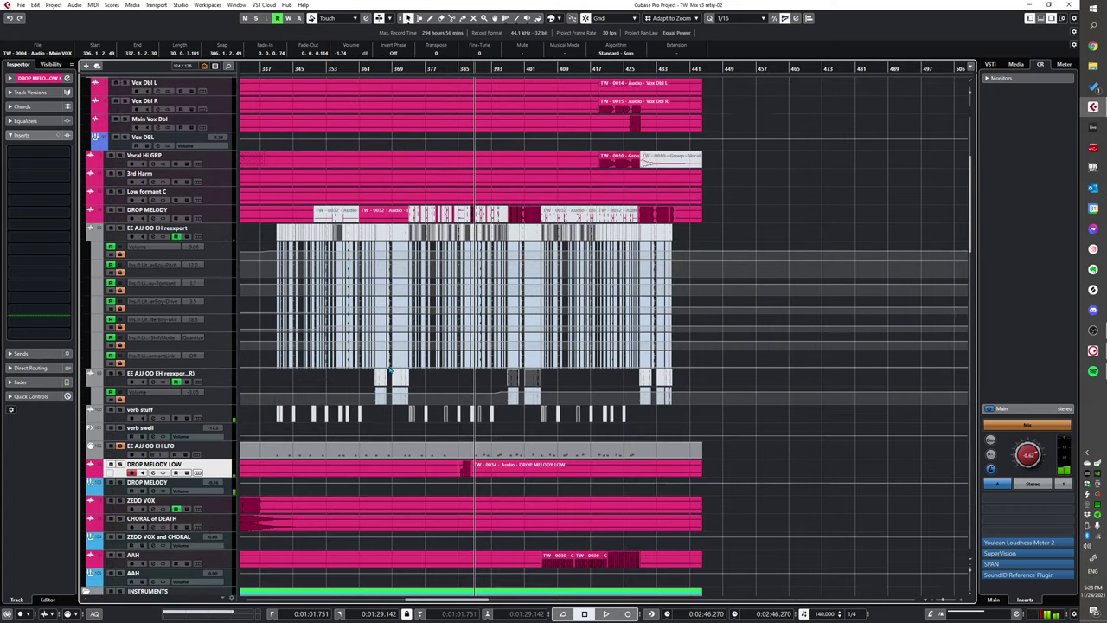
scroll(389, 370, "down", 1)
key("h")
key("s")
scroll(387, 415, "down", 4)
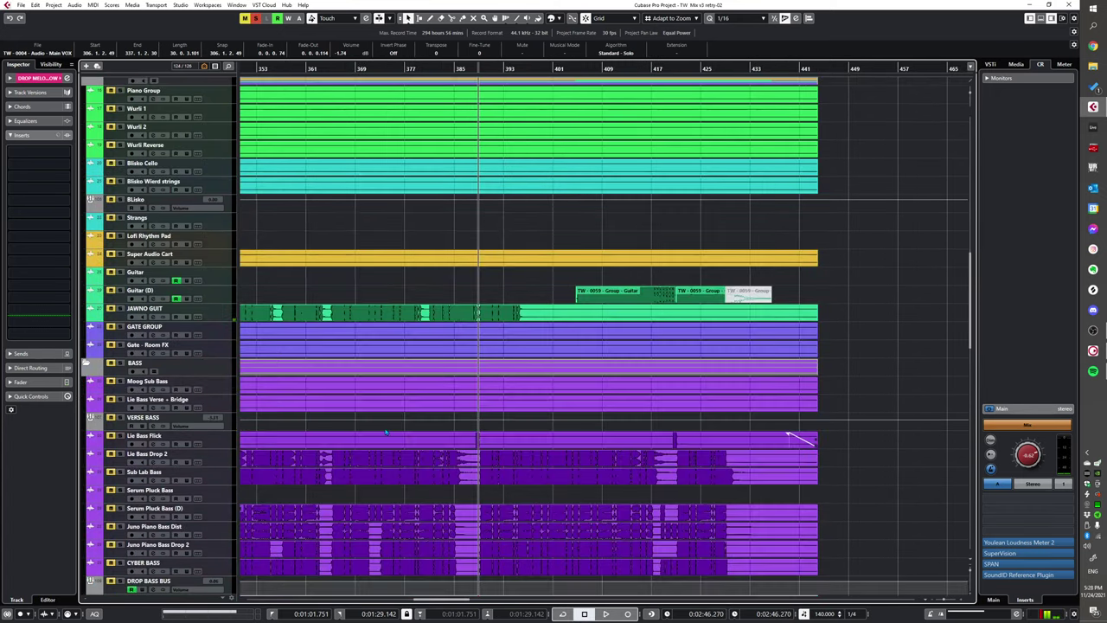
left_click(386, 434)
scroll(425, 401, "down", 12)
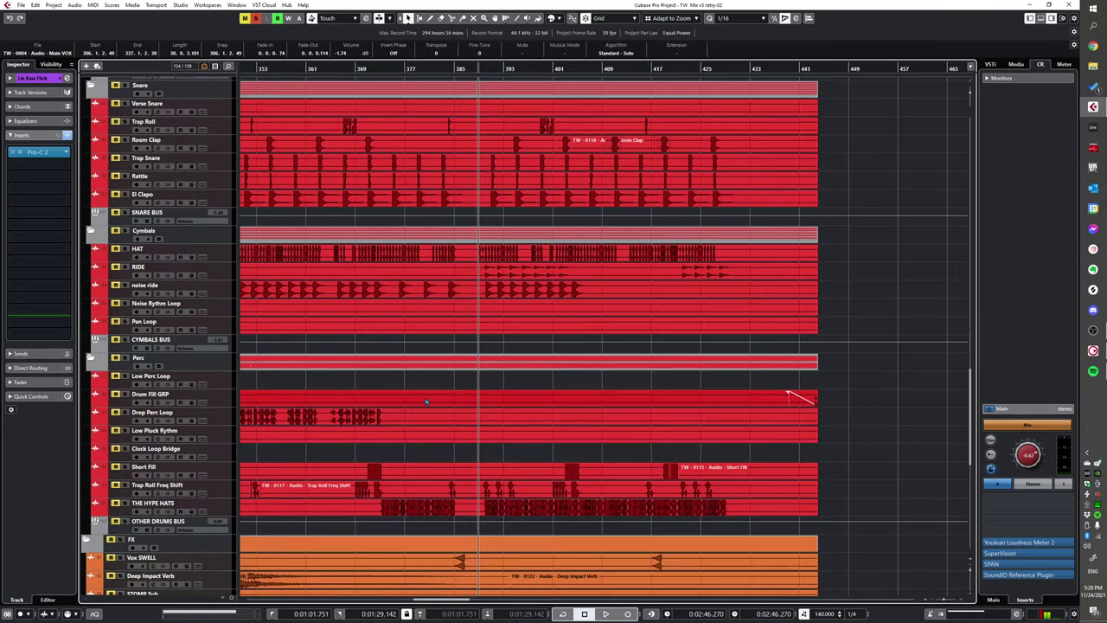
scroll(424, 400, "up", 2)
scroll(346, 397, "down", 8)
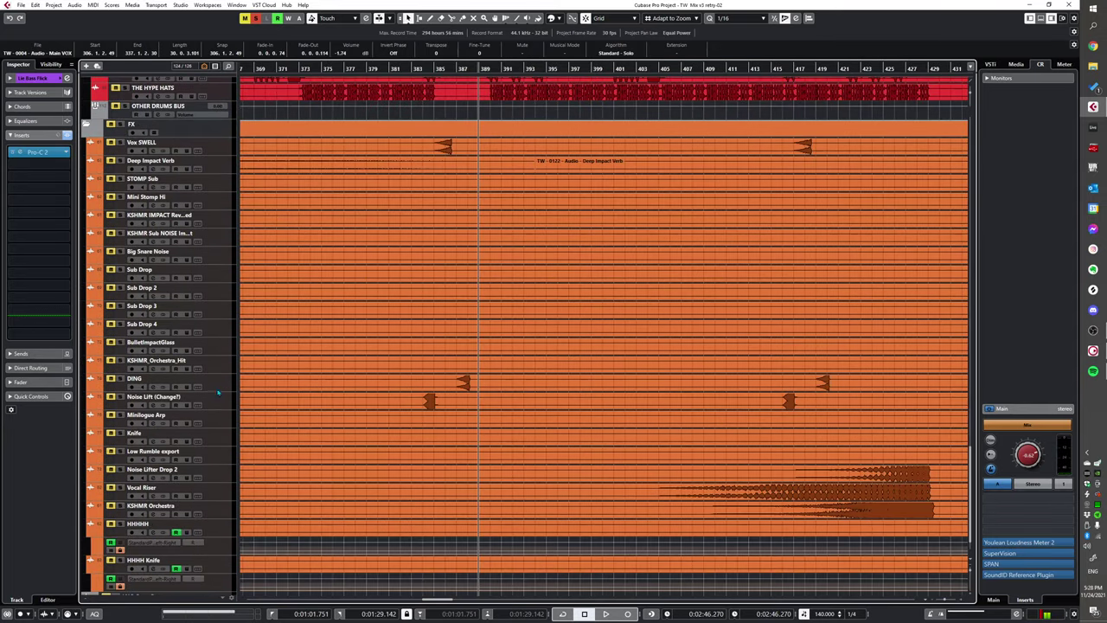
- Solo the DING and Vox SWELL tracks and audition their effects around bars 386 to 390
left_click(223, 389)
key("s")
left_click(414, 348, "alt+shift")
key("space")
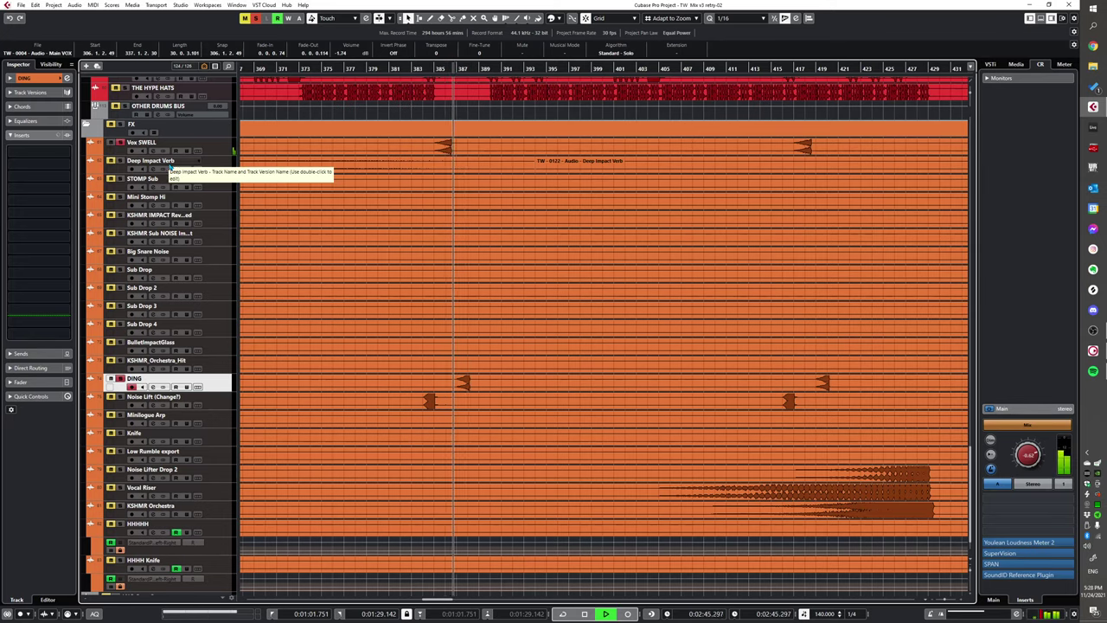
key("space")
- Clear the DING and Vox SWELL solos and play the full mix from about bar 397, following the vocal and drop melody tracks
scroll(421, 252, "up", 6)
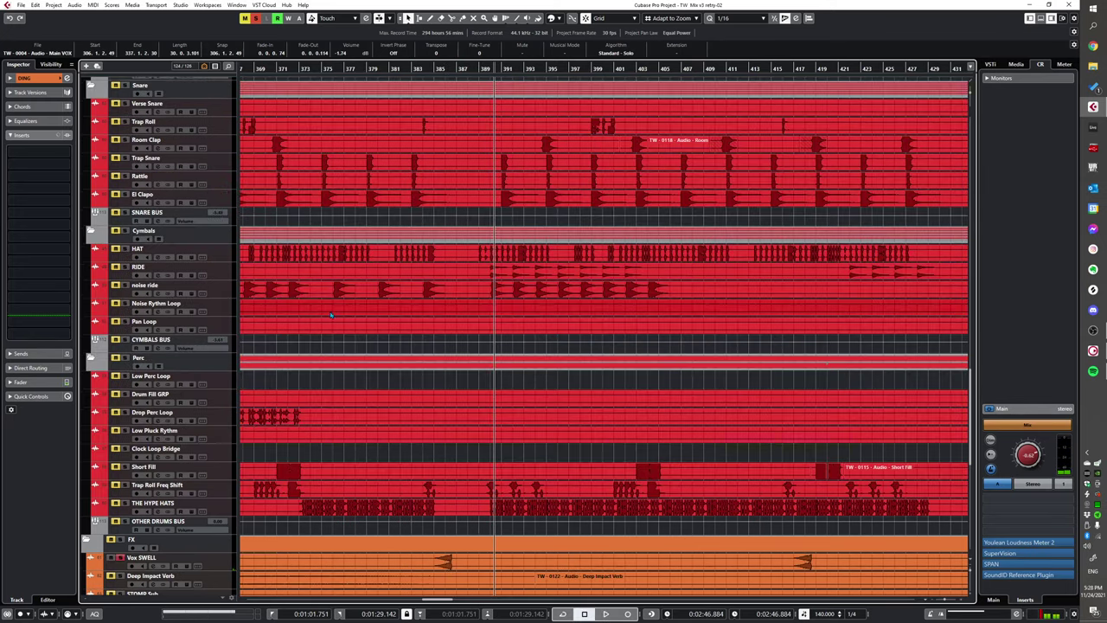
scroll(329, 346, "down", 6)
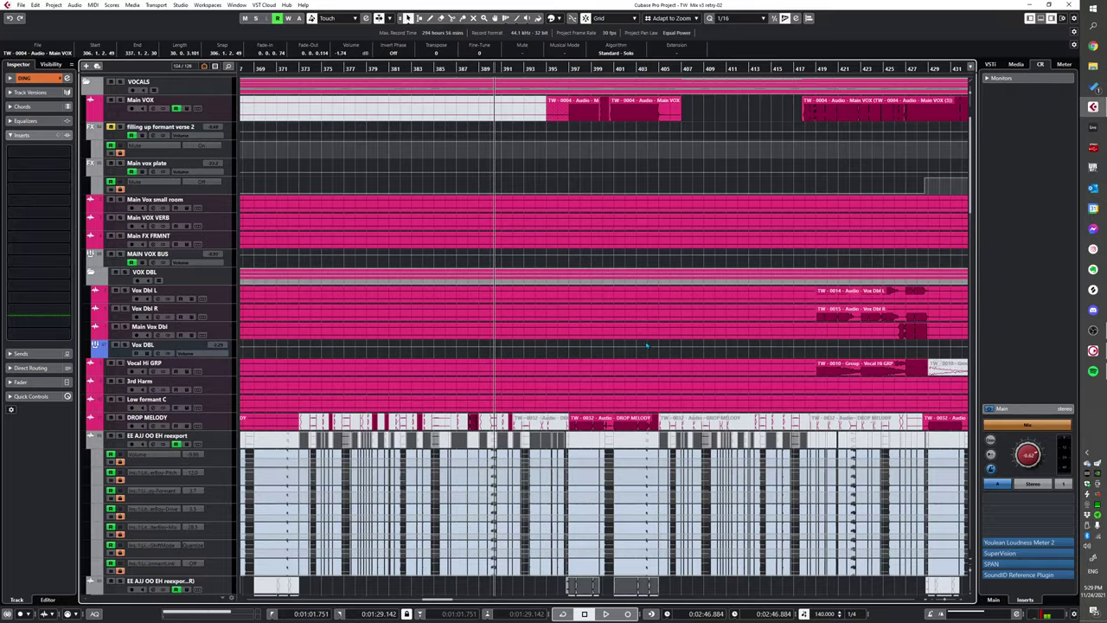
scroll(597, 297, "down", 5)
scroll(597, 296, "up", 5)
scroll(600, 298, "up", 5)
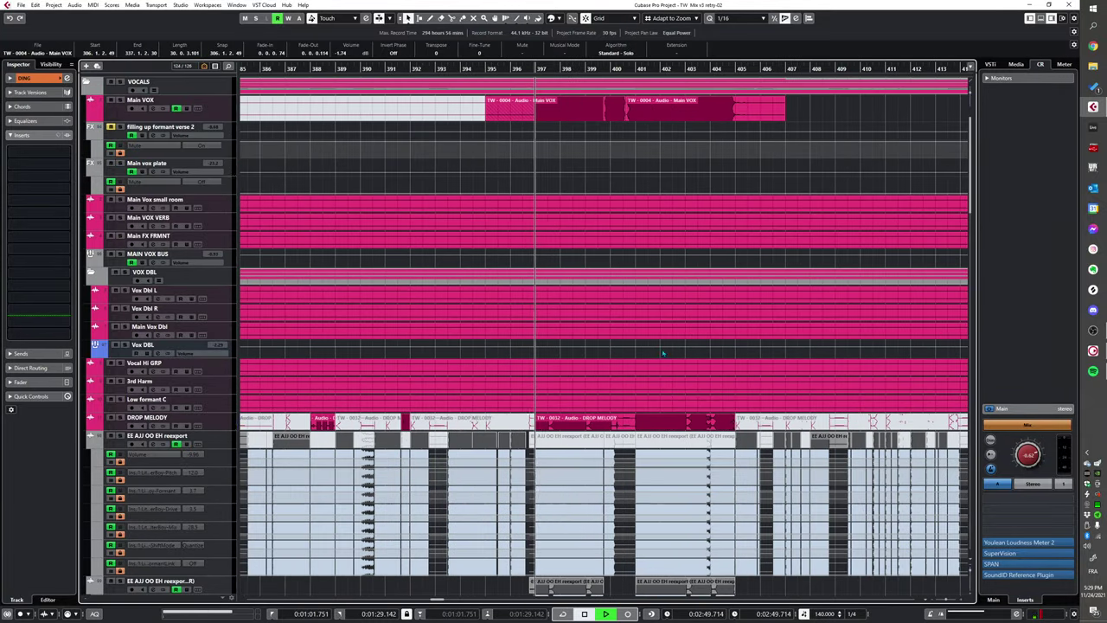
scroll(559, 354, "right", 2)
scroll(506, 346, "down", 5)
scroll(511, 344, "down", 5)
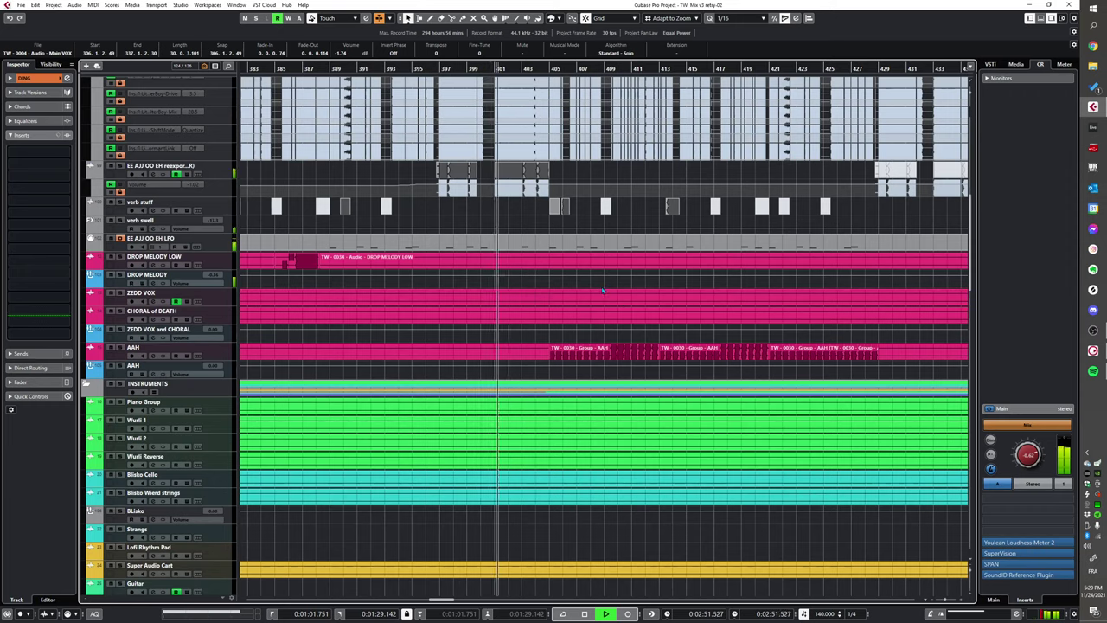
- Examine the AAH and Guitar (D) clips from bar 405 while the full mix plays, and stop playback near bar 429
scroll(591, 292, "right", 2)
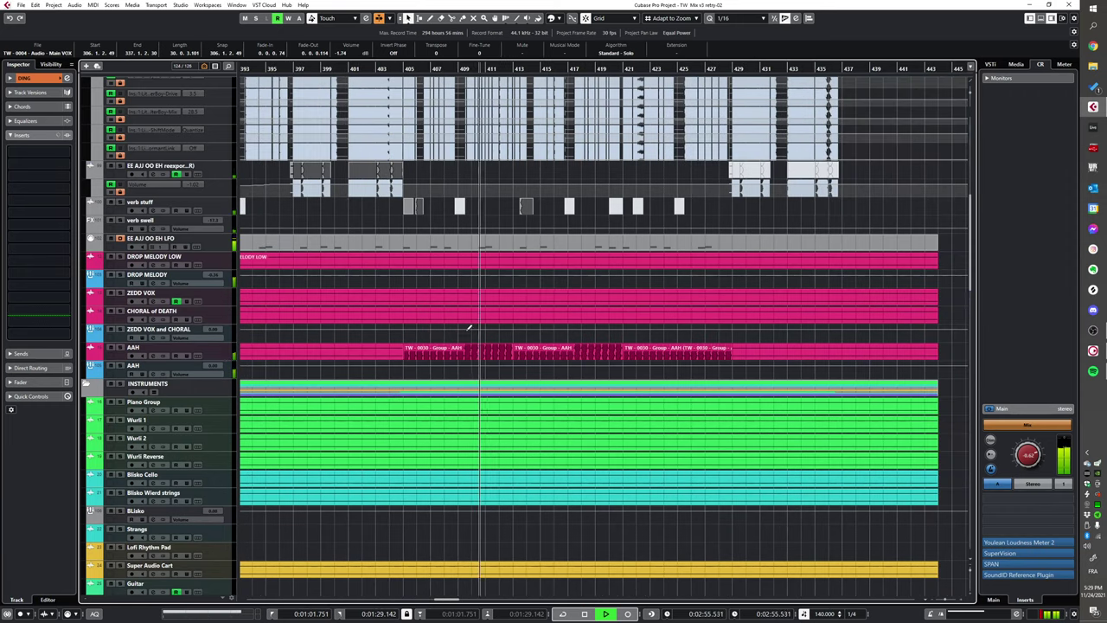
scroll(487, 329, "up", 7)
scroll(488, 330, "down", 10)
scroll(488, 329, "up", 2)
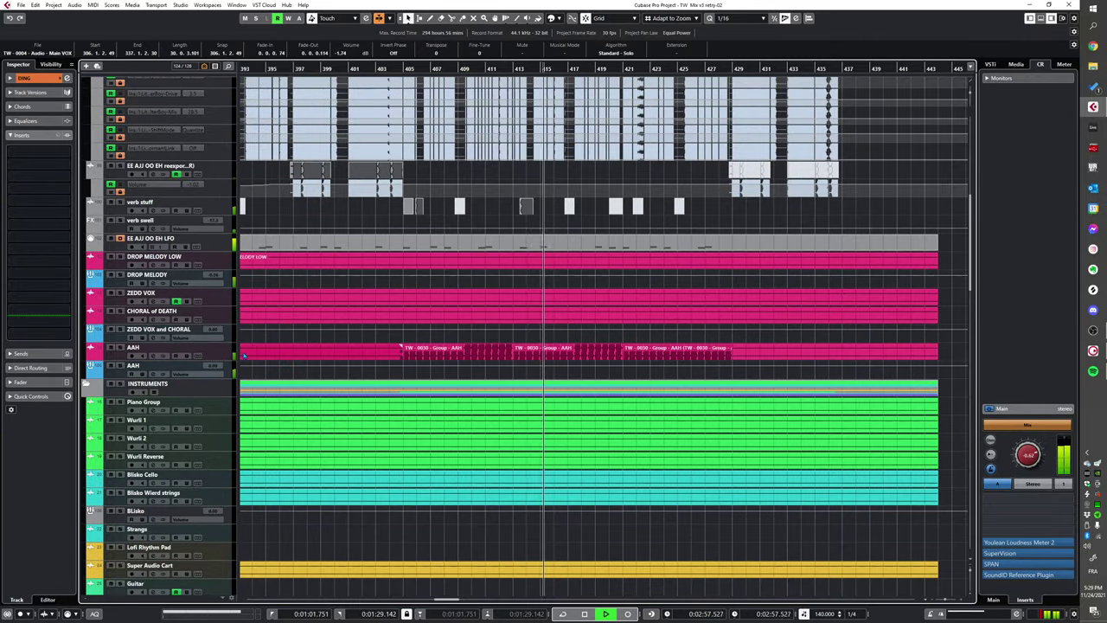
scroll(398, 323, "down", 3)
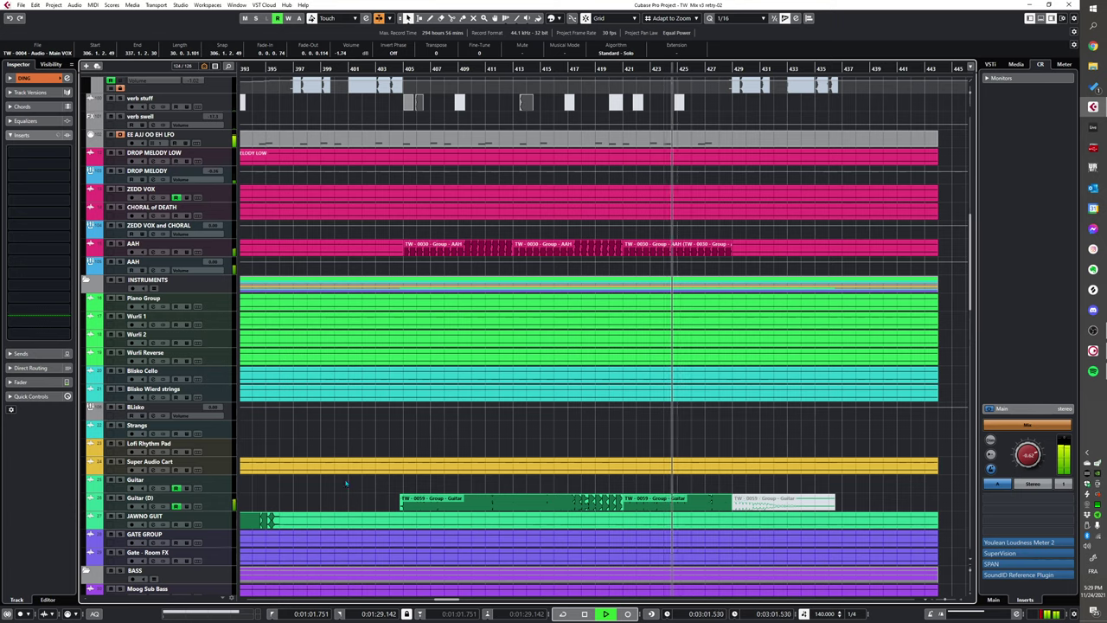
key("space")
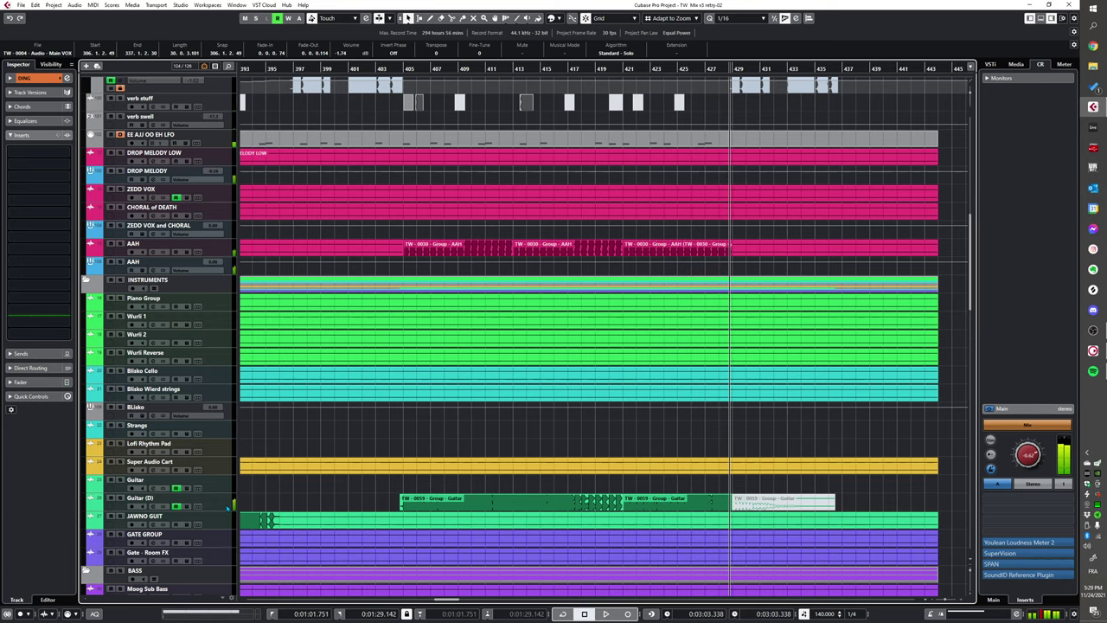
- Solo Guitar (D) and audition it from bar 405, adding the AAH track to the solo
left_click(253, 500)
left_click(388, 497)
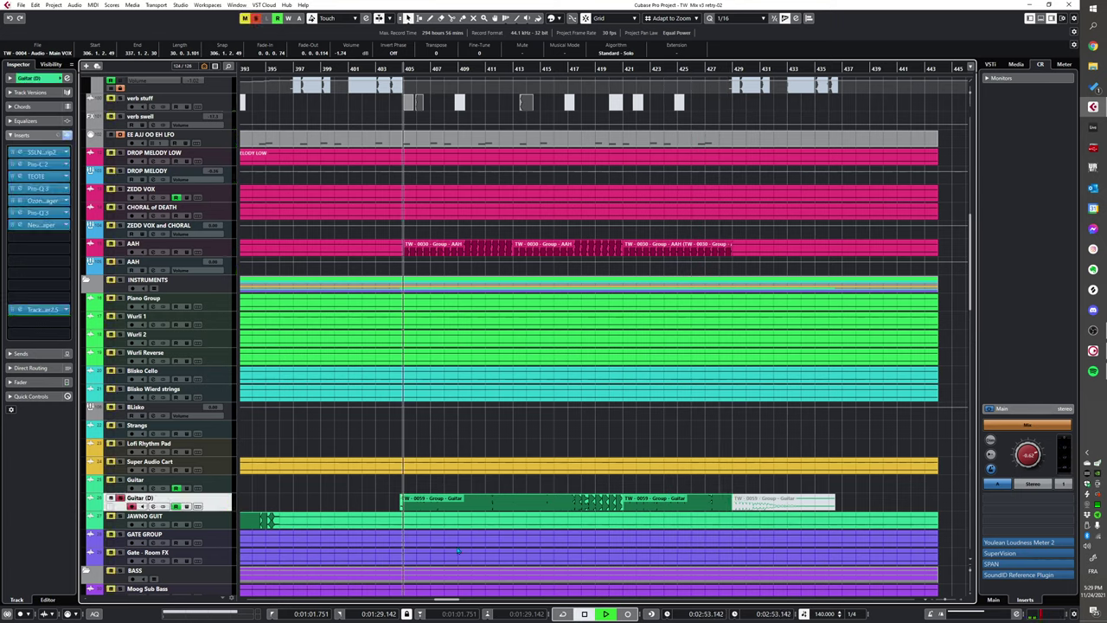
key("space")
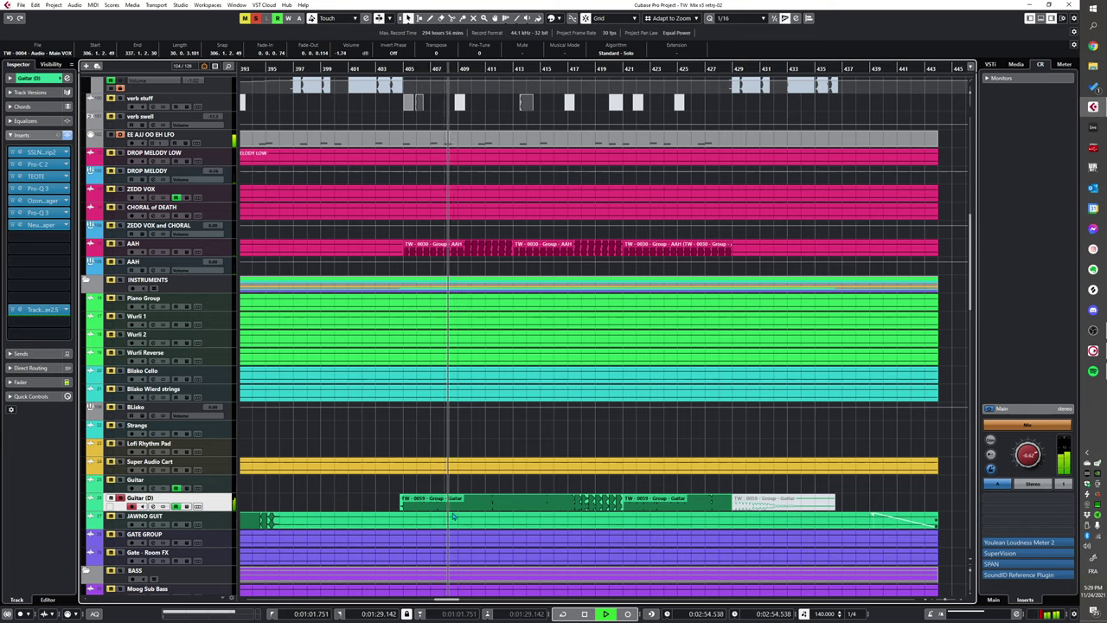
key("space")
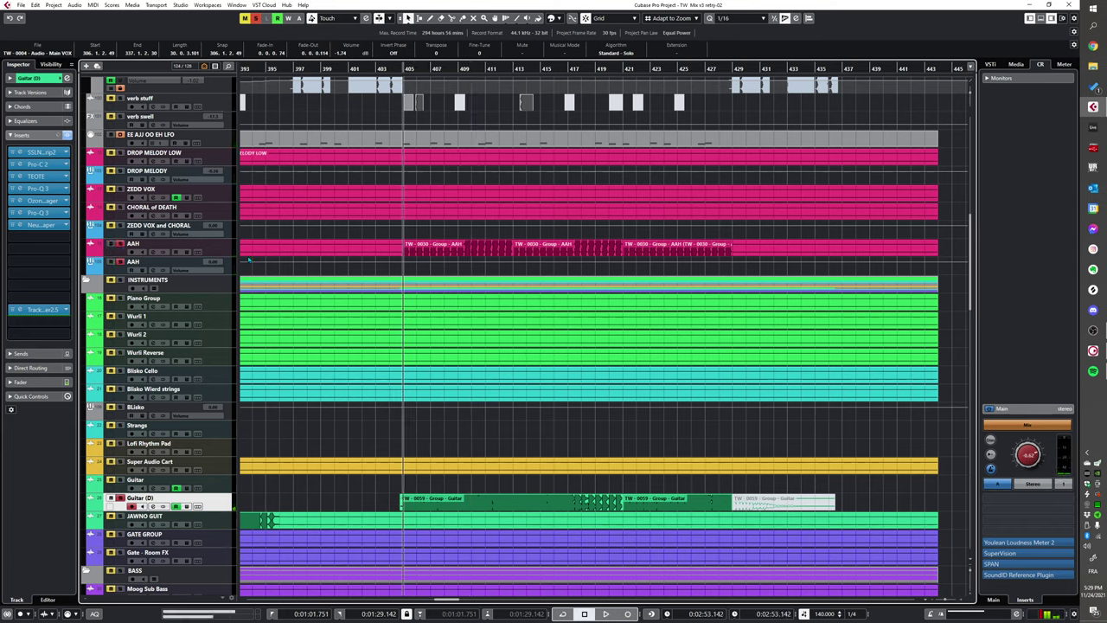
left_click(232, 249)
key("space")
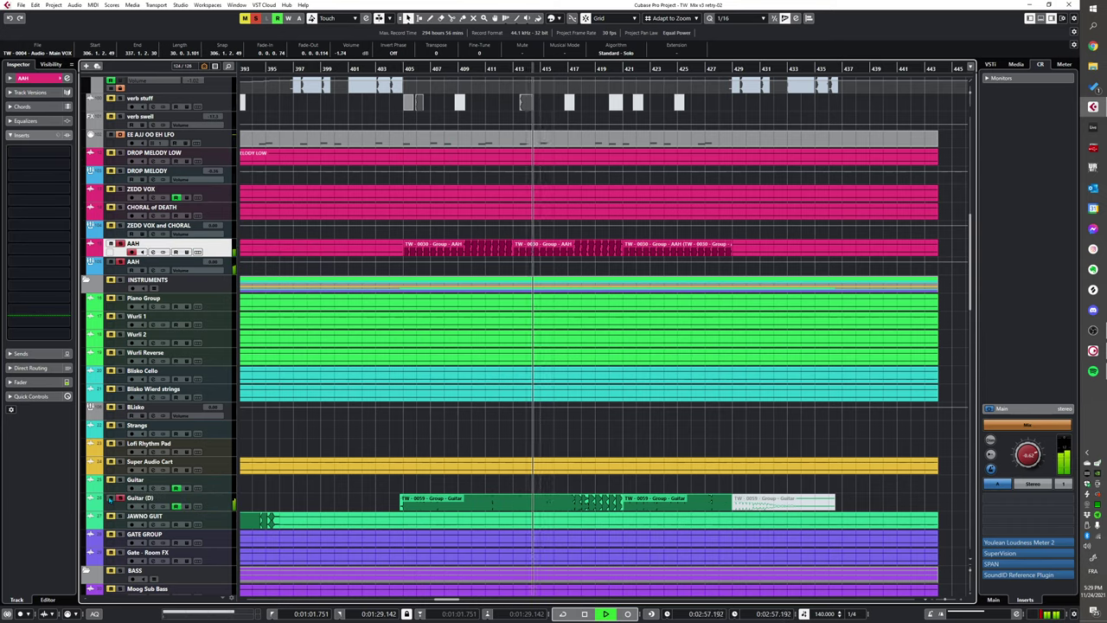
- Add Vocal Riser, KSHMR Orchestra and HHHHH to the solo and audition the build-up from bar 405
scroll(457, 400, "down", 6)
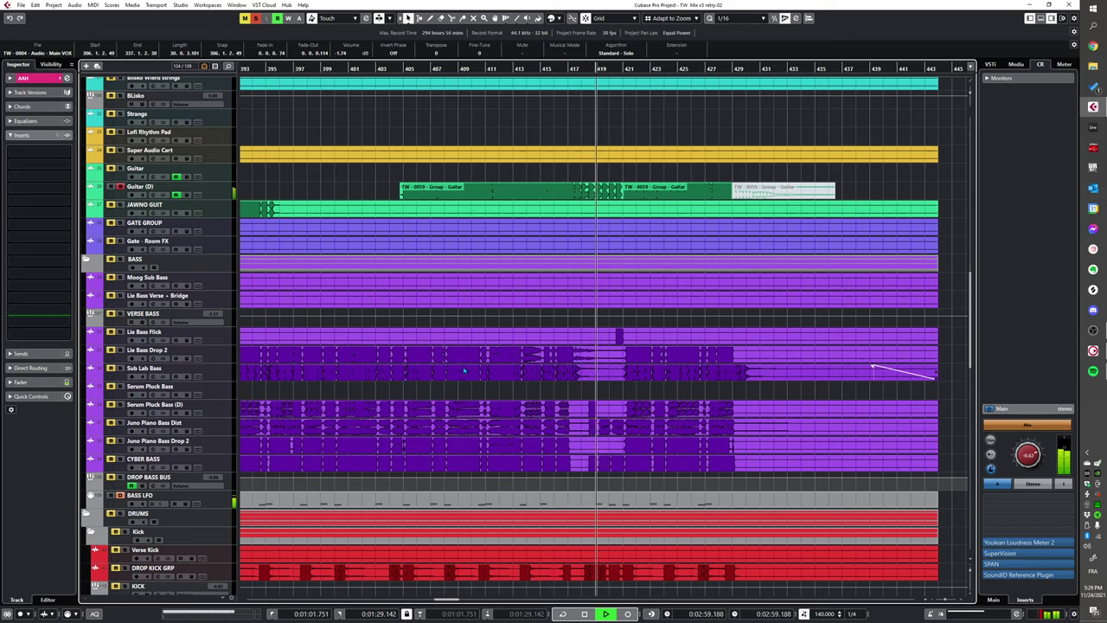
scroll(441, 389, "down", 8)
scroll(396, 343, "down", 8)
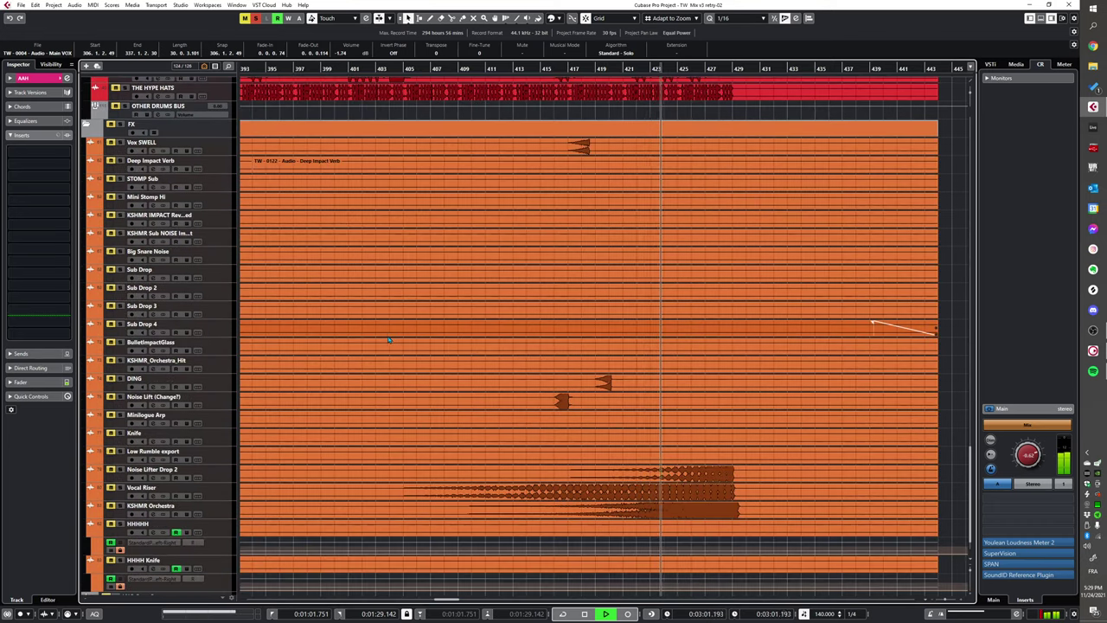
key("space")
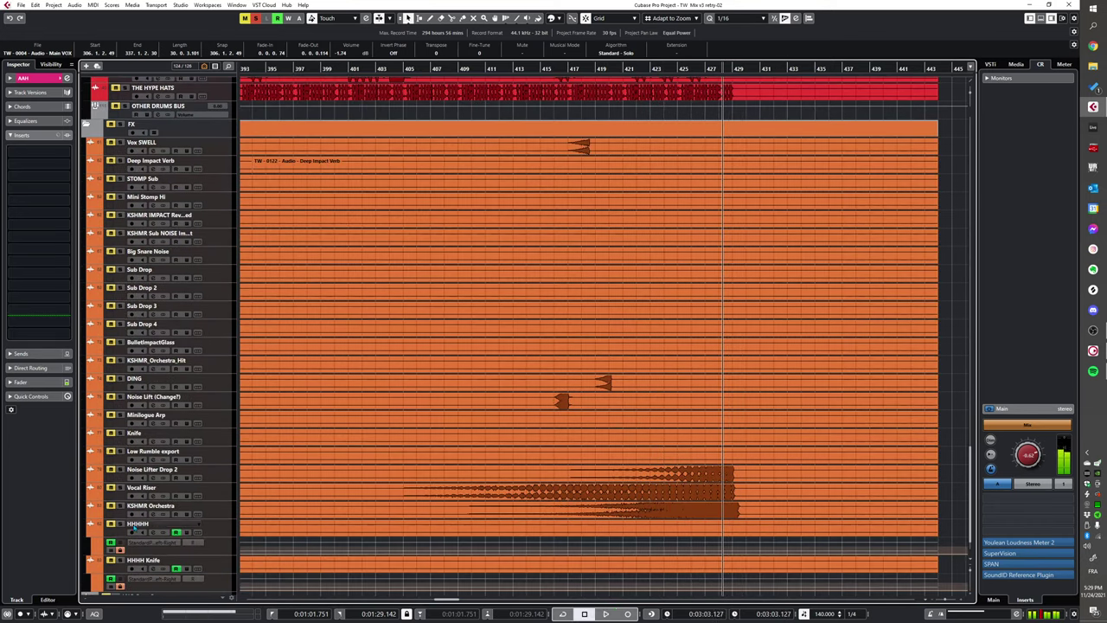
key("space")
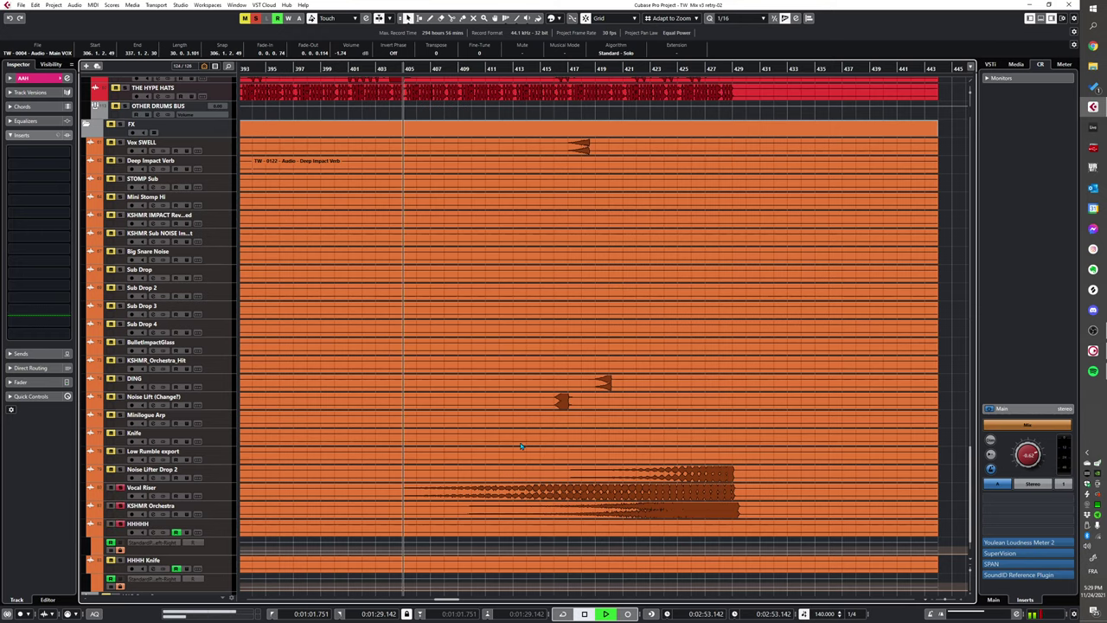
scroll(147, 437, "up", 3)
scroll(147, 437, "down", 3)
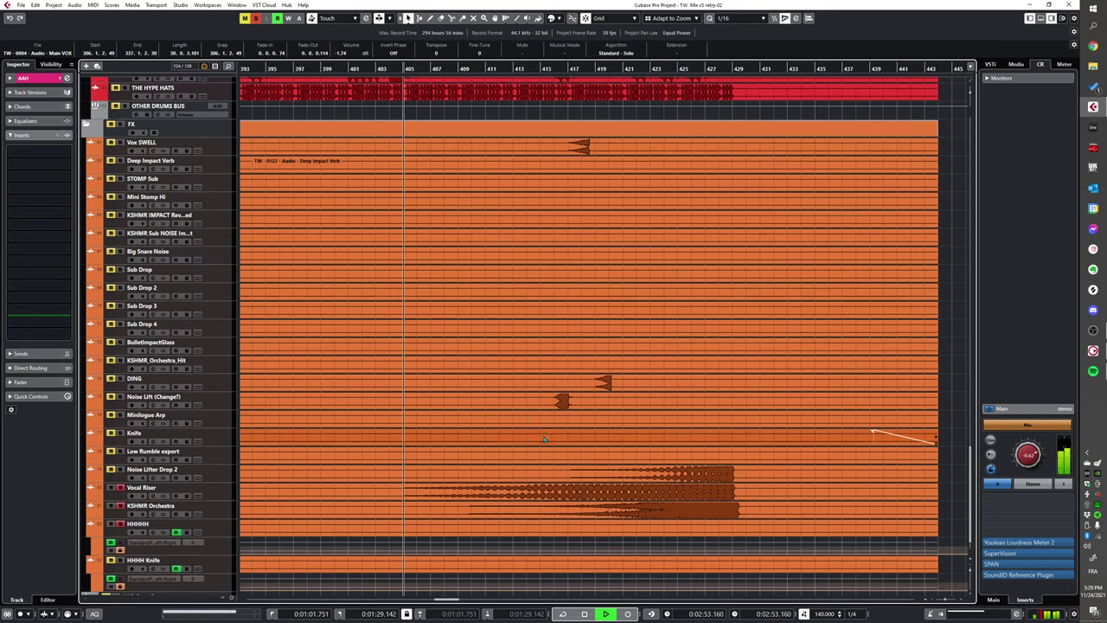
- Solo the remaining FX tracks, including Noise Lift, and audition the effects from bar 405 to about bar 430
left_click(113, 403)
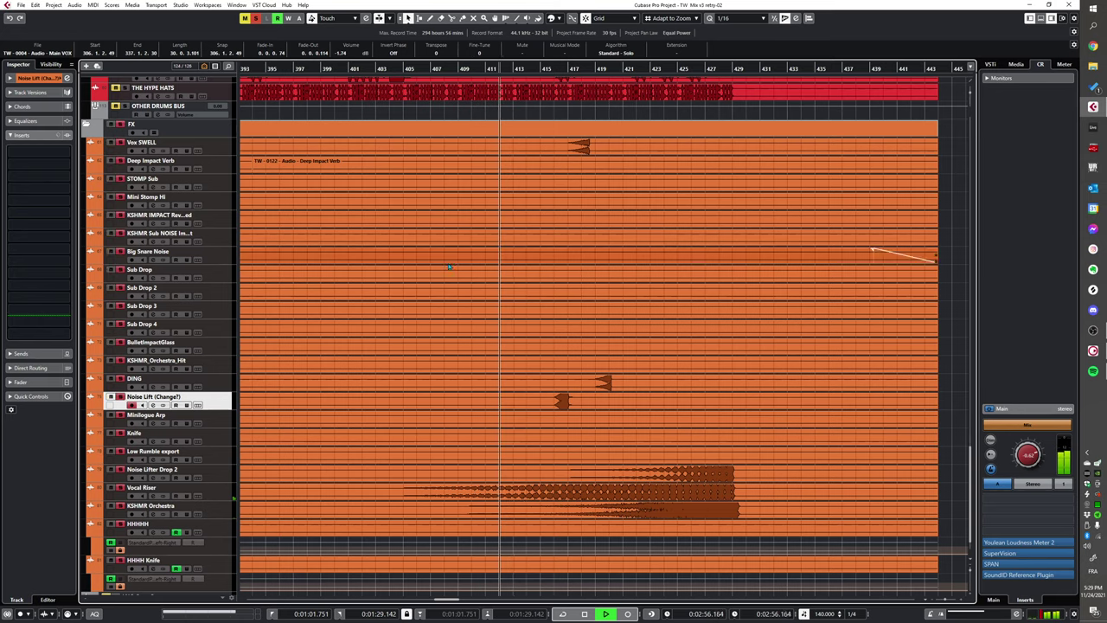
scroll(555, 417, "down", 2)
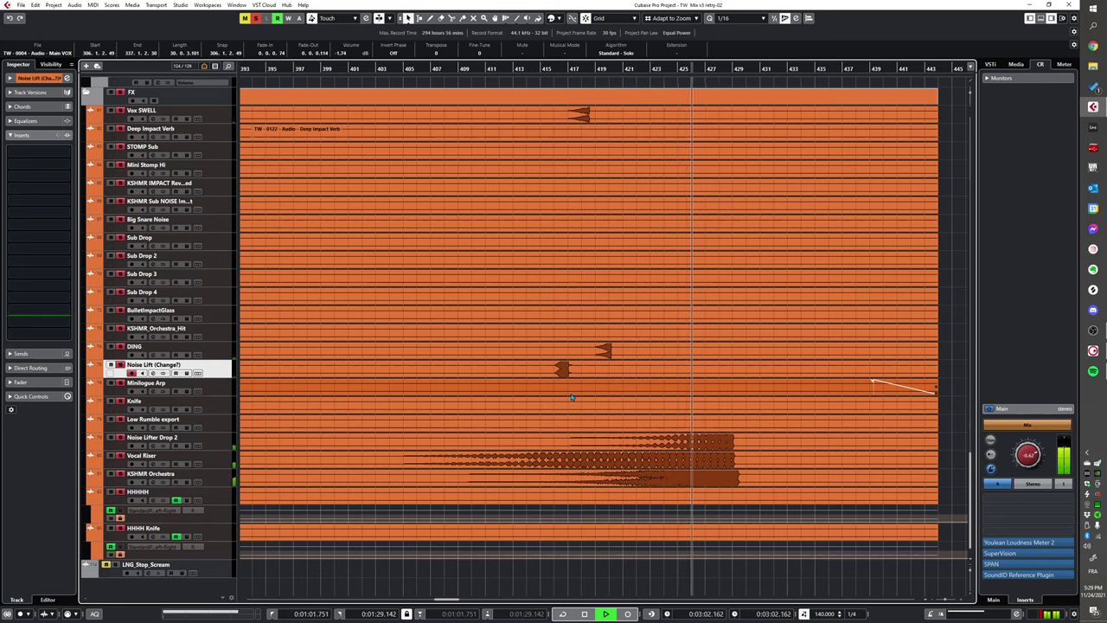
key("space")
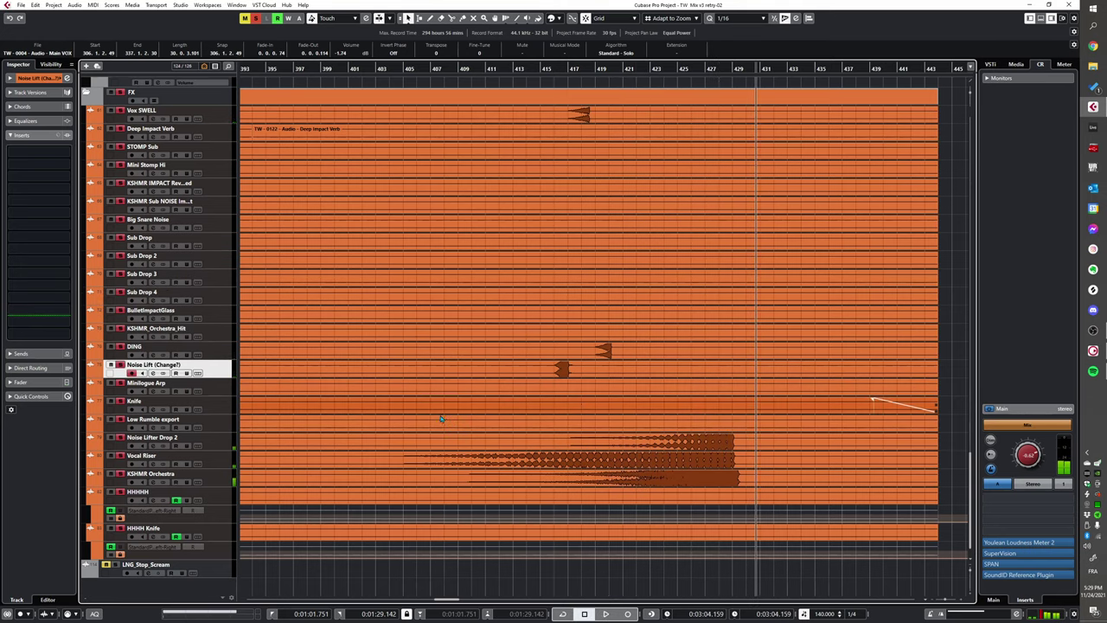
scroll(442, 419, "down", 2)
key("g")
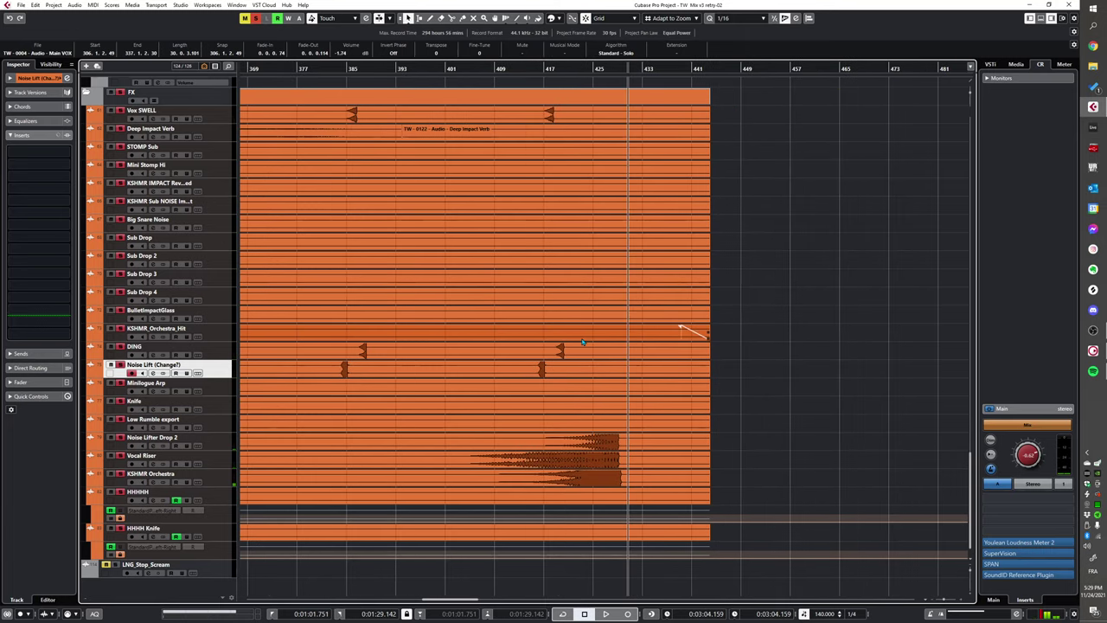
- Solo the Short Fill percussion track and audition its fill clips around bar 418
scroll(543, 344, "up", 5)
scroll(483, 349, "up", 3)
scroll(489, 351, "down", 2)
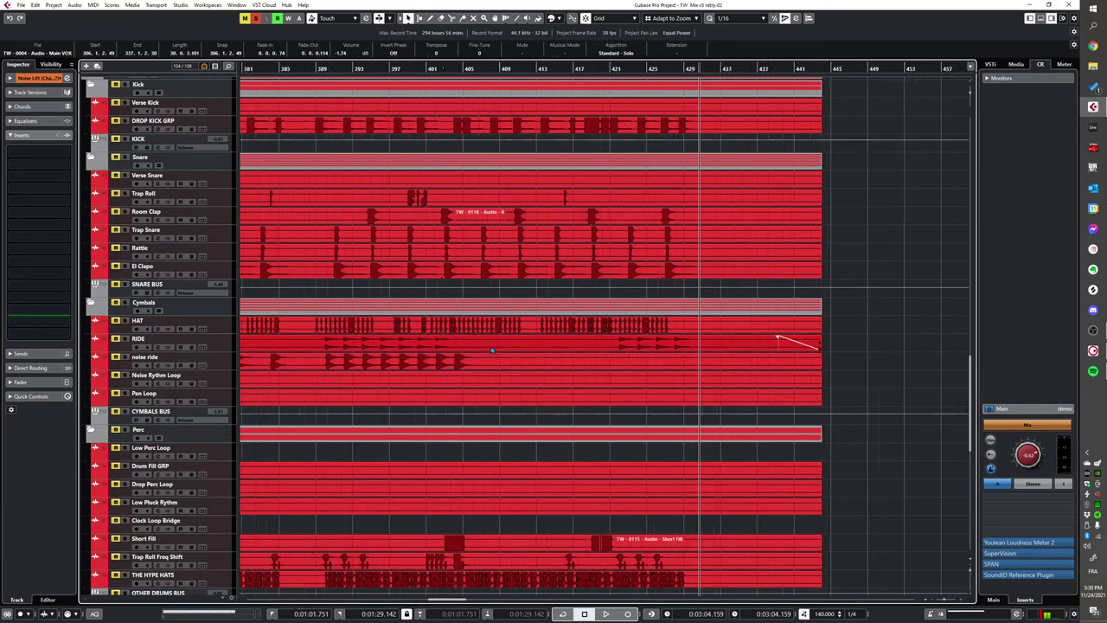
scroll(495, 351, "down", 2)
left_click(367, 331)
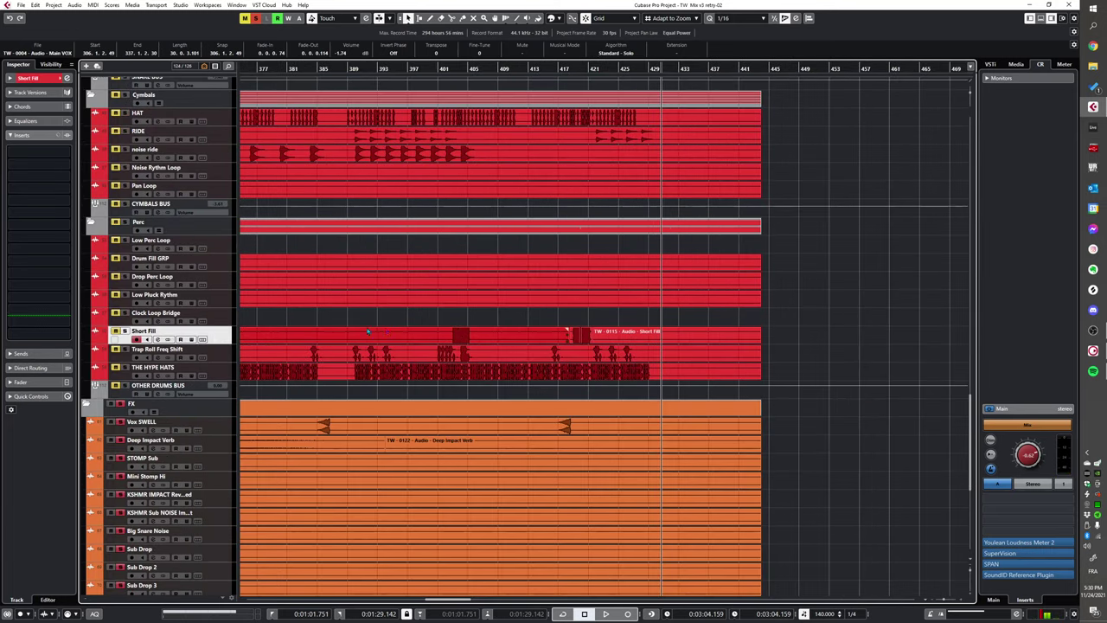
left_click(464, 341, "alt+shift")
key("space")
left_click(564, 341, "alt+shift")
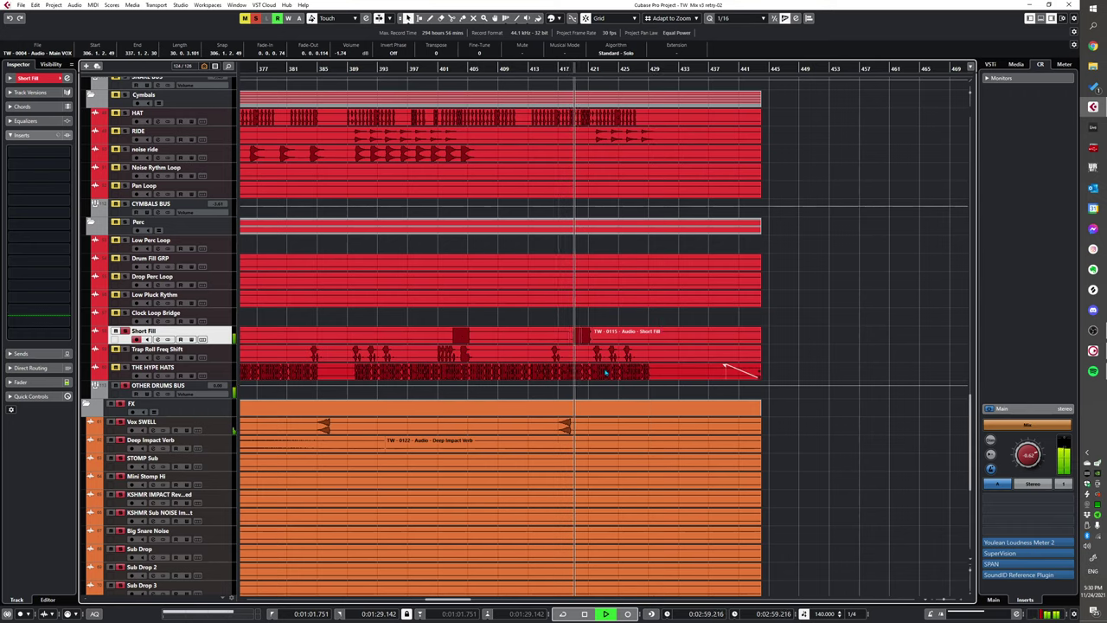
- Solo Vox Dbl L and Vox Dbl R, audition the vocal doubles around bar 426, and clear all solos
scroll(481, 359, "up", 10)
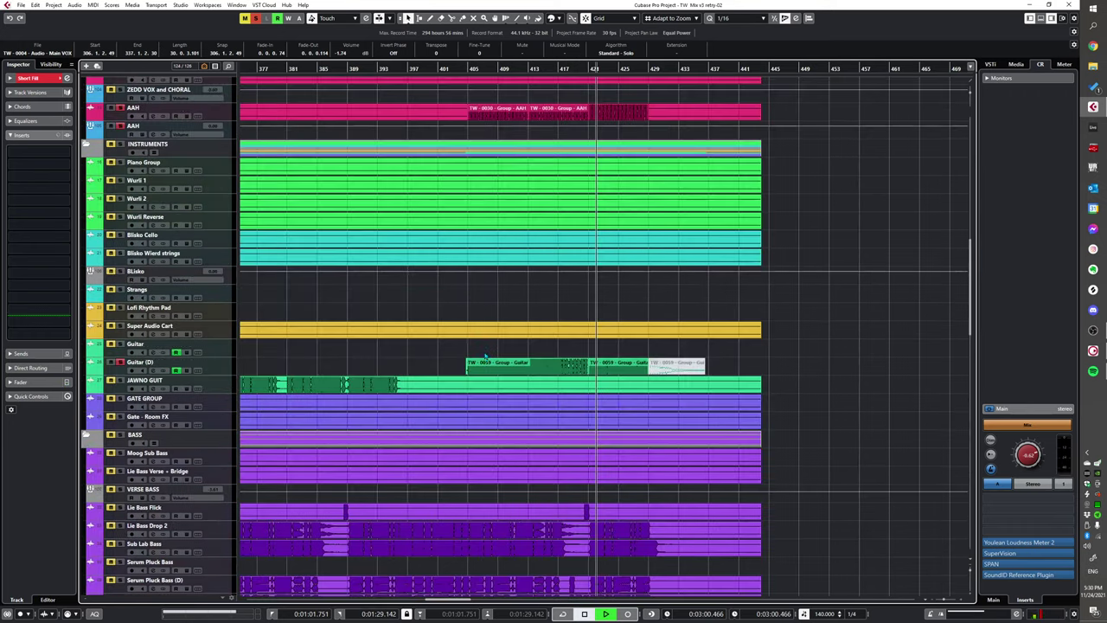
scroll(510, 309, "up", 5)
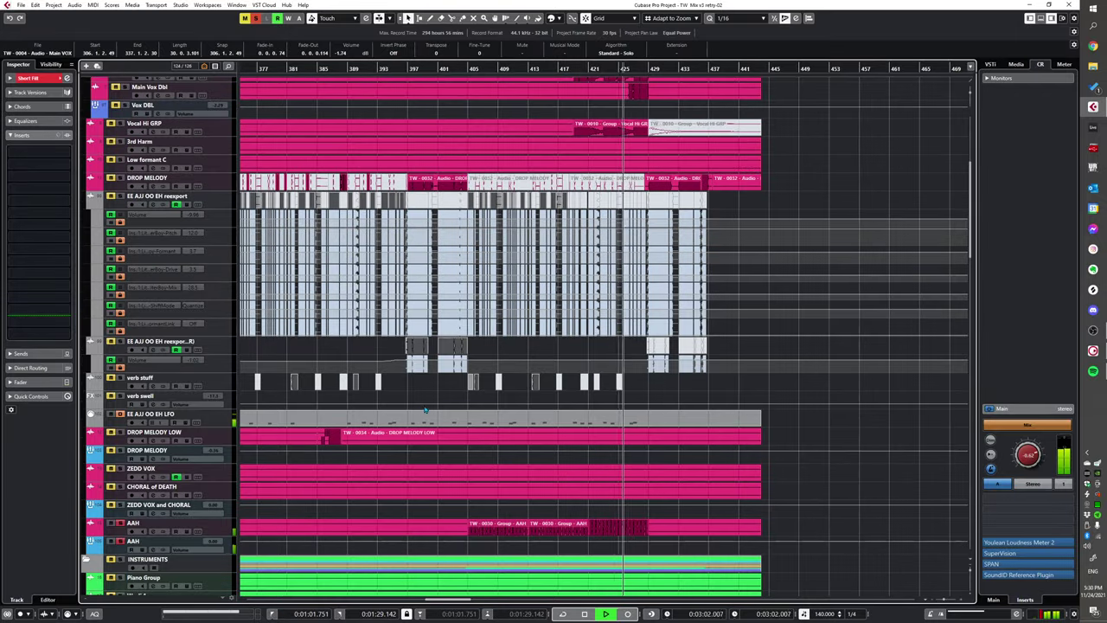
scroll(510, 310, "up", 5)
left_click(125, 313)
key("space")
key("space")
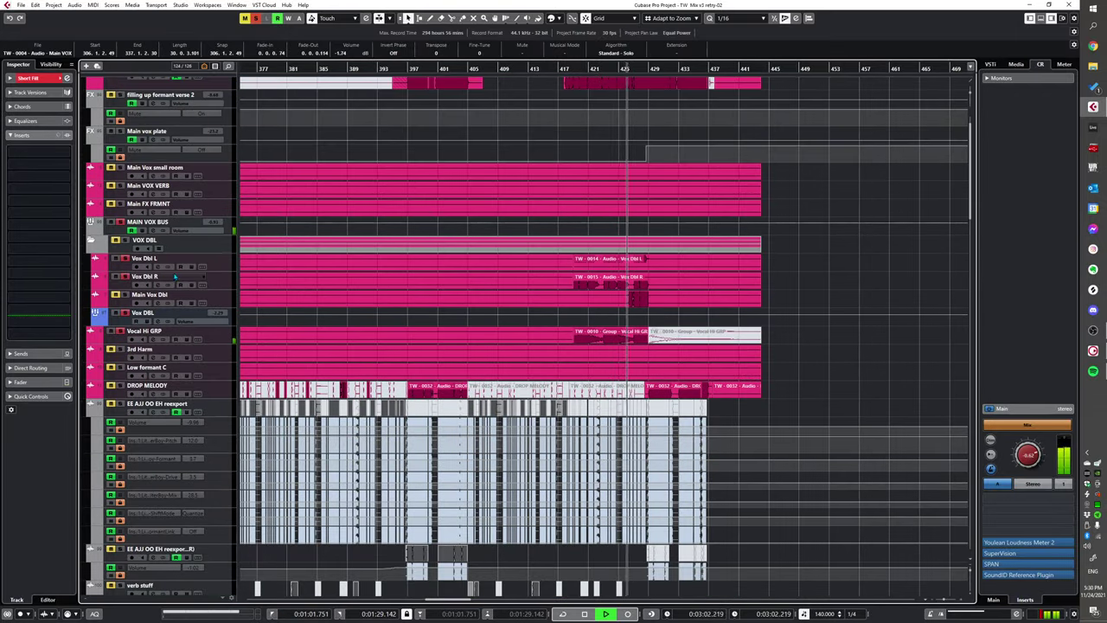
scroll(533, 294, "up", 1)
key("space")
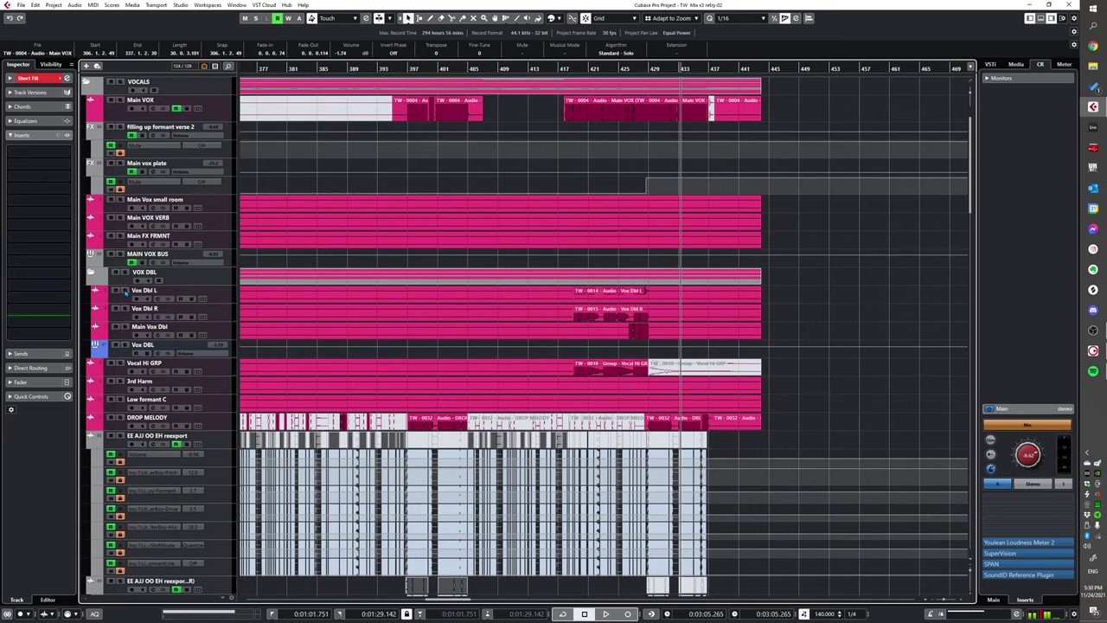
- Play the full mix from about bar 417, where the Main VOX clips of the final drop come in
scroll(597, 306, "up", 2)
scroll(588, 308, "down", 2)
scroll(625, 325, "up", 2)
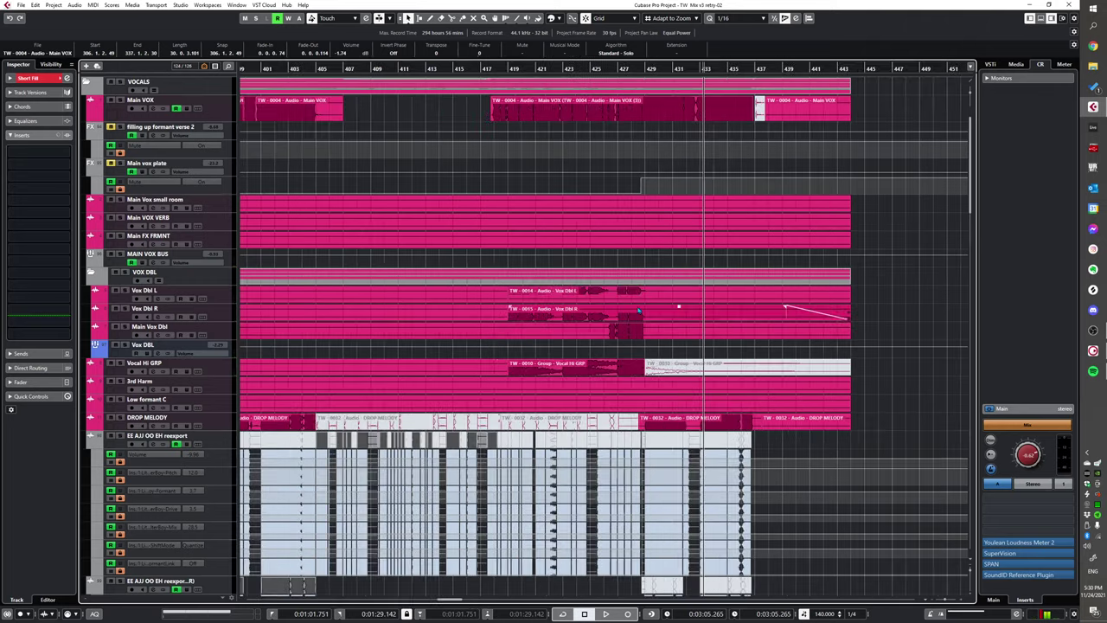
left_click(494, 222, "alt+shift")
key("space")
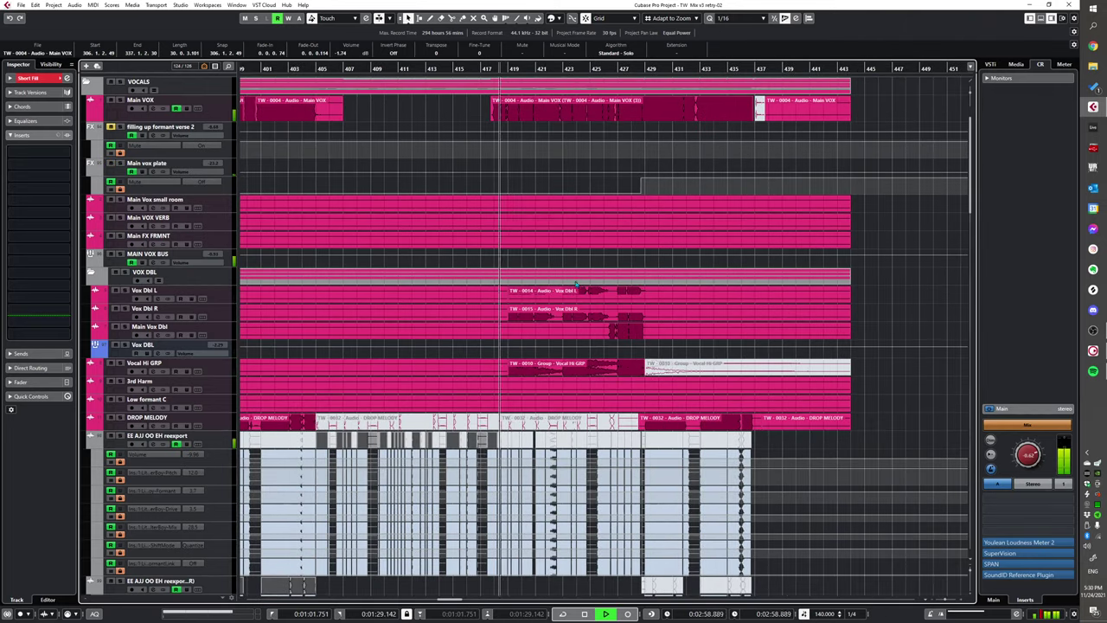